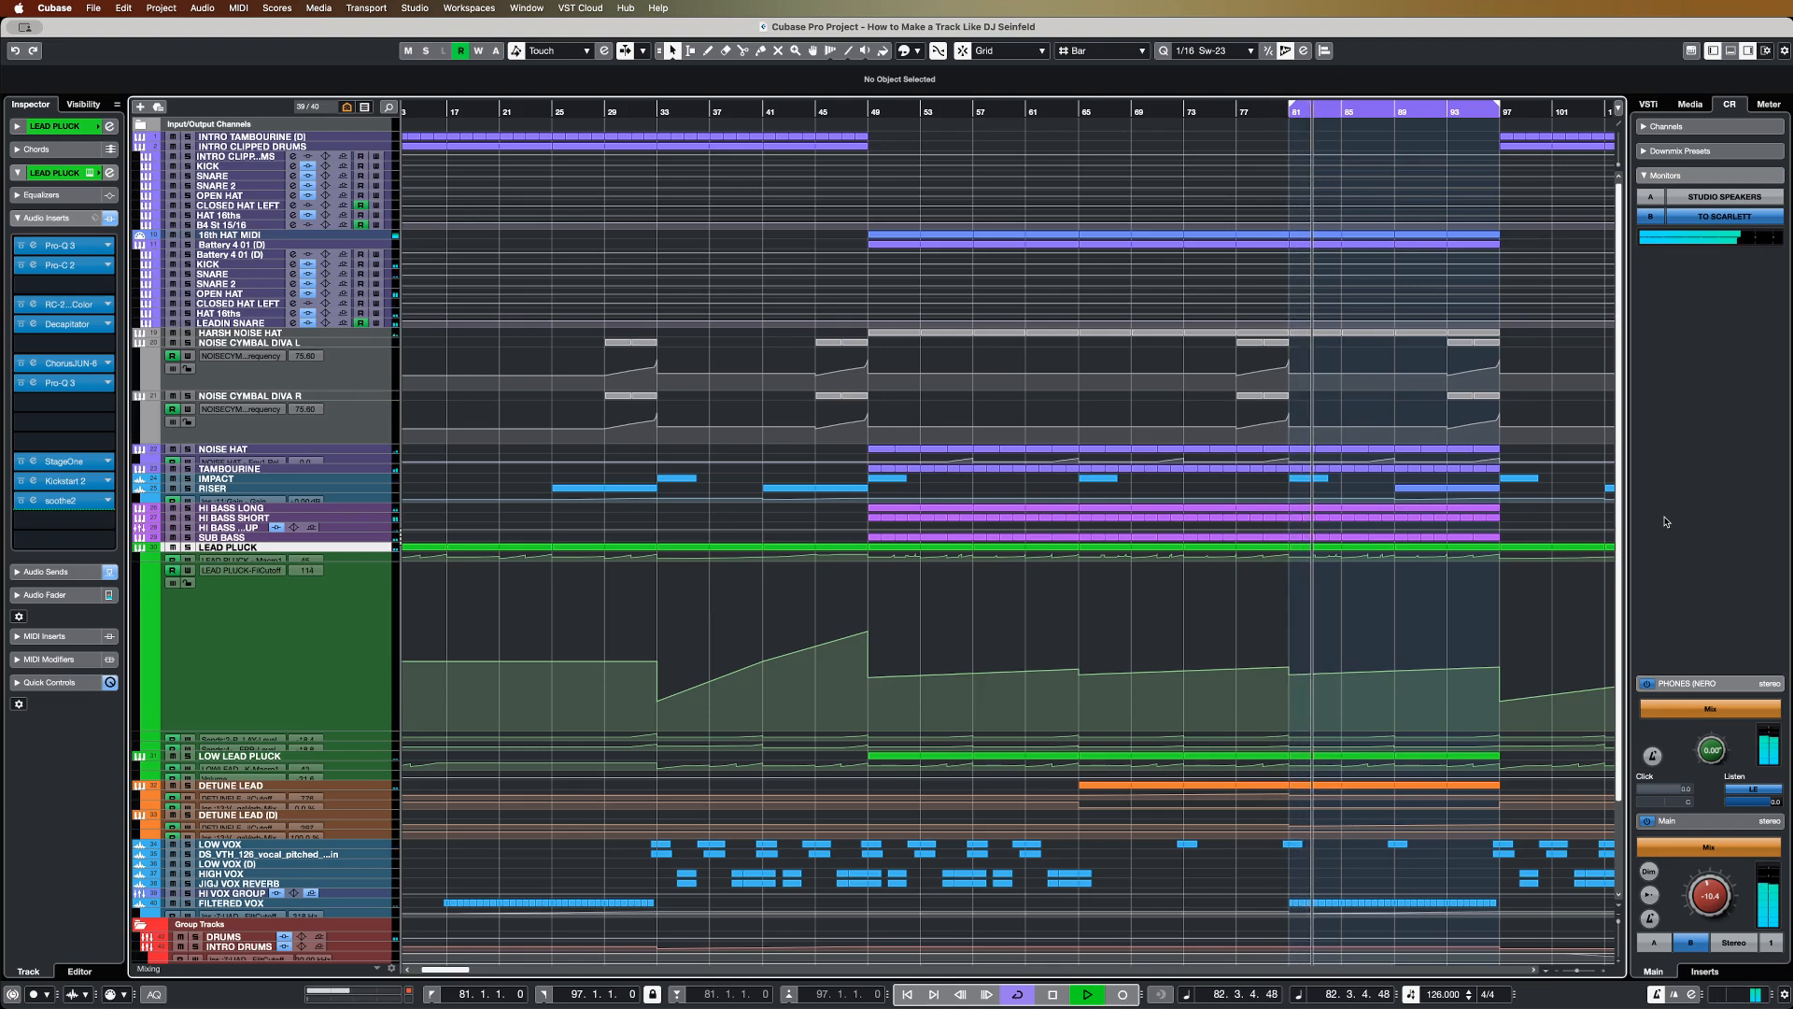
Step: Turn off cycle playback and solo the LEAD PLUCK track while the project plays, then stop playback
{"action": "left_click", "coordinate": [1019, 994]}
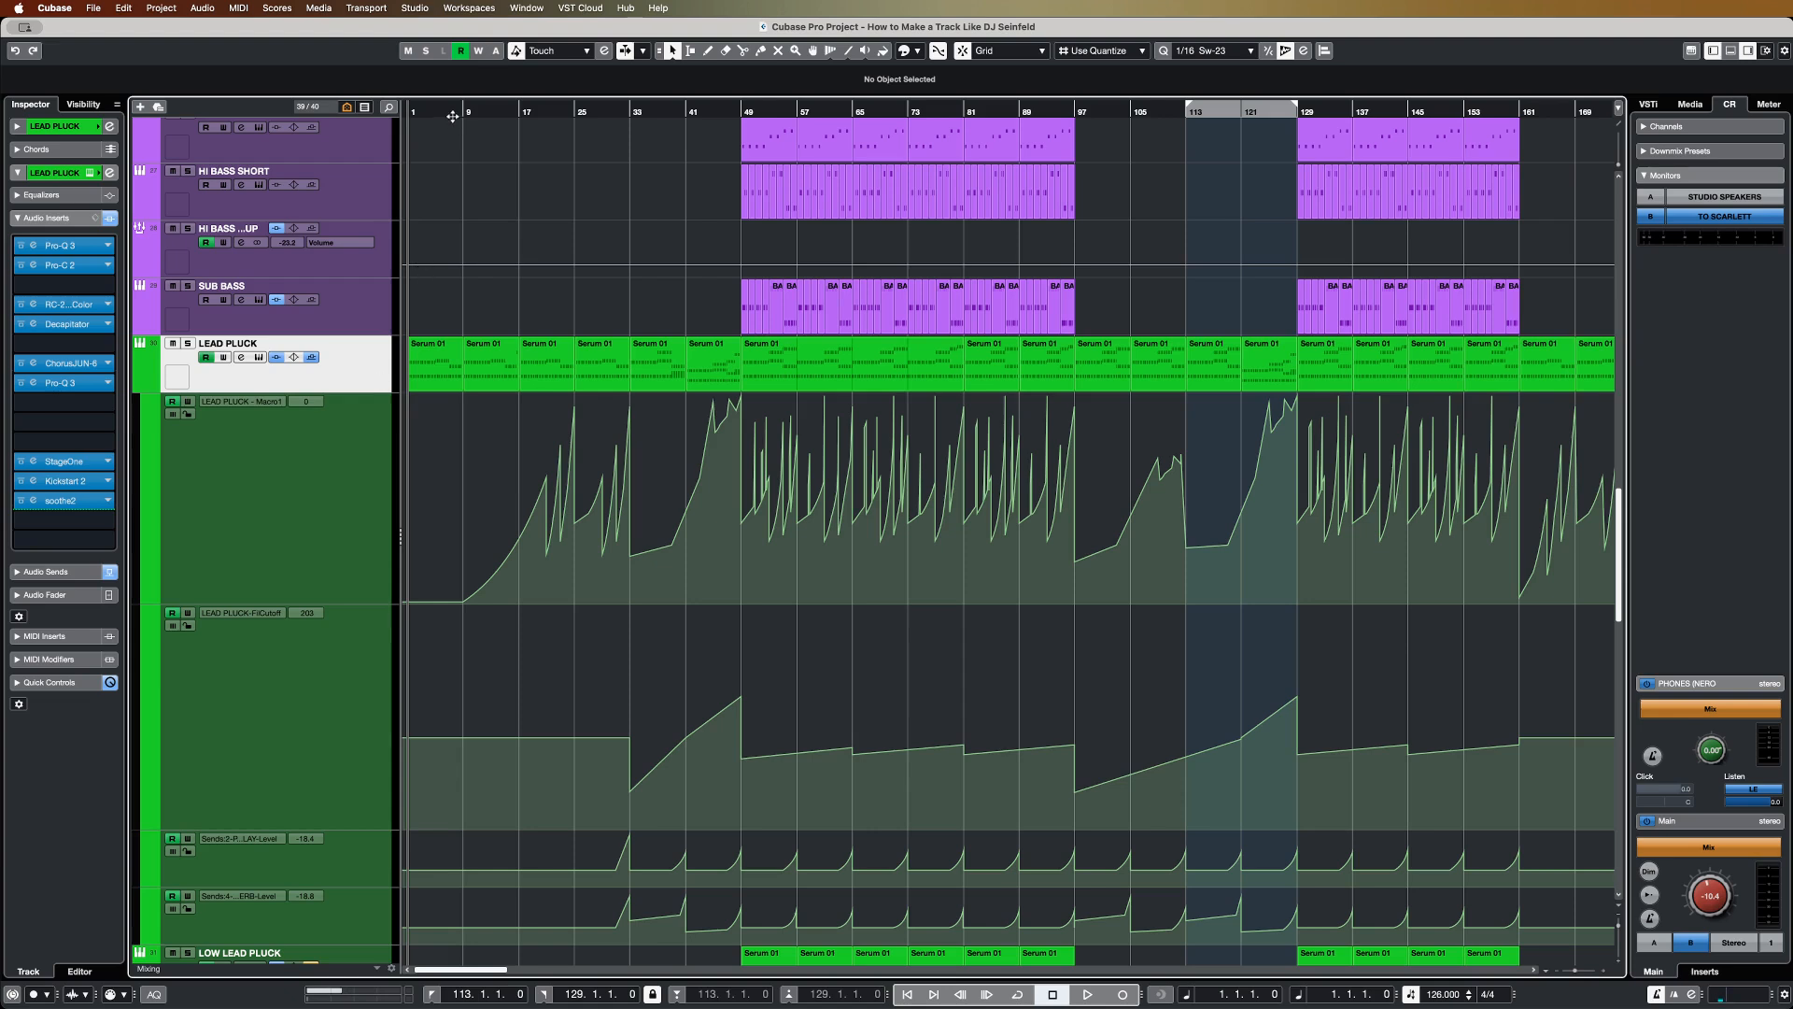
{"action": "key", "text": "space"}
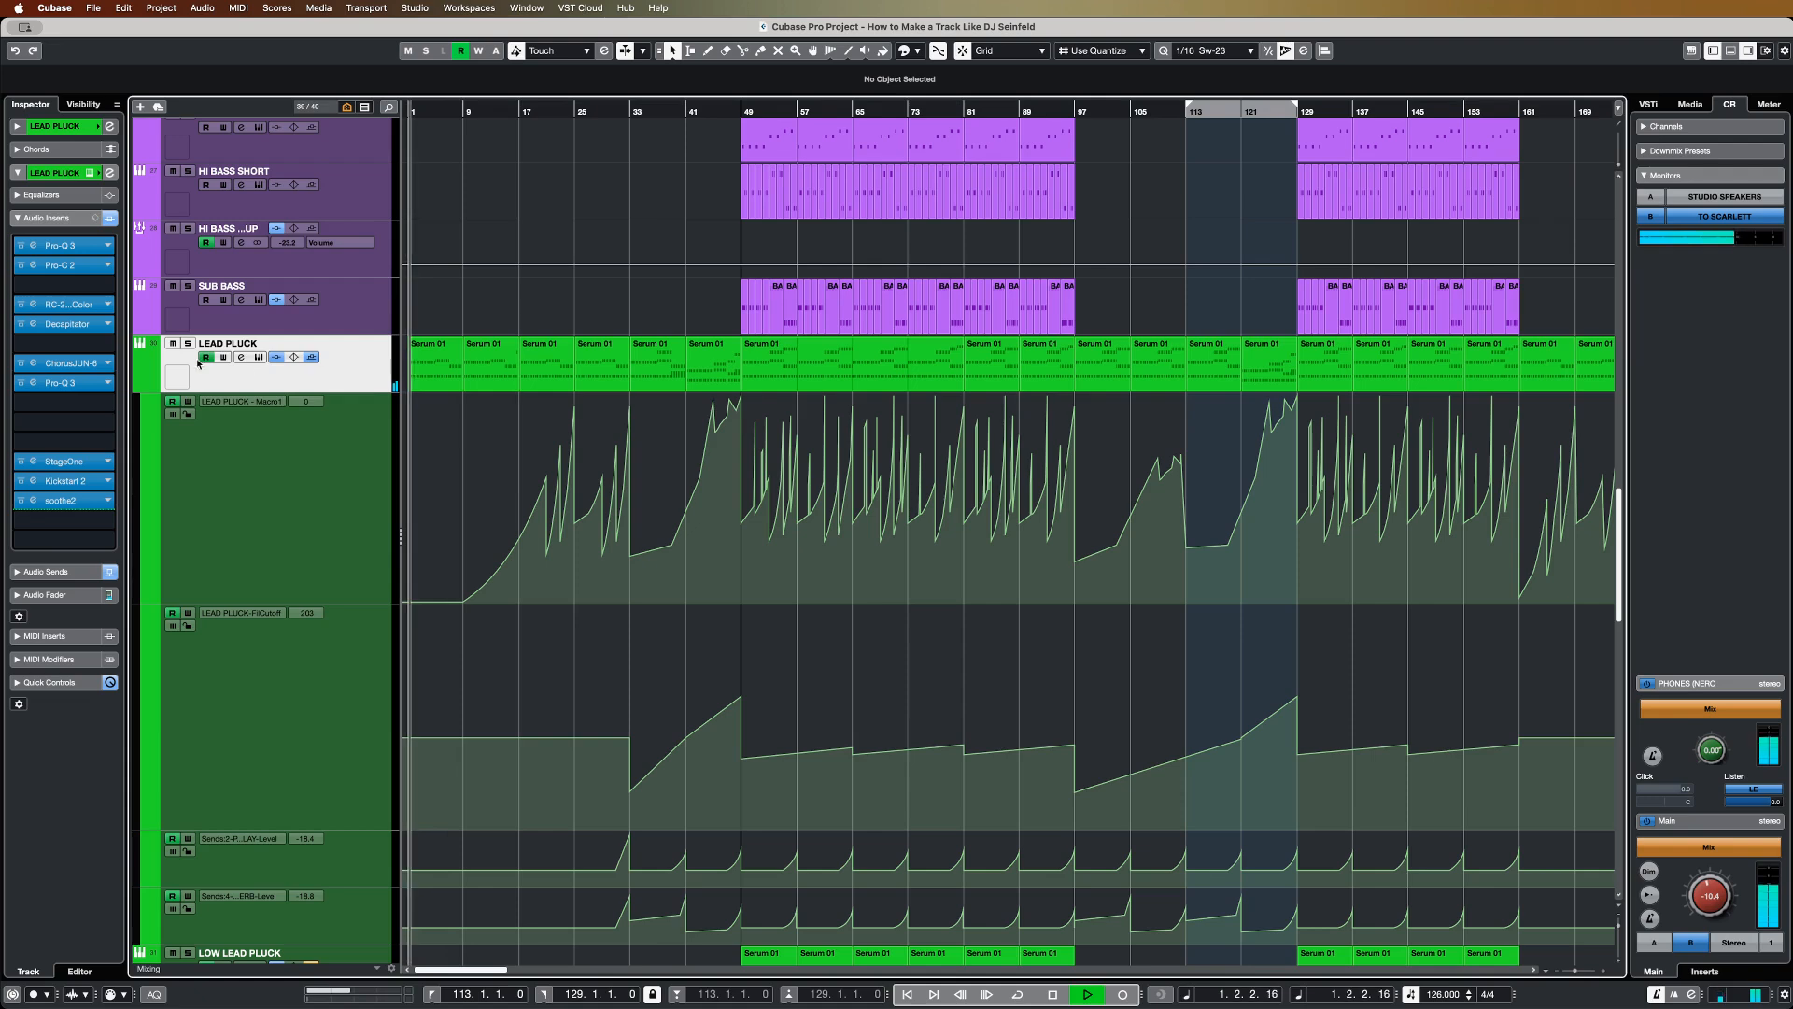
{"action": "left_click", "coordinate": [188, 343]}
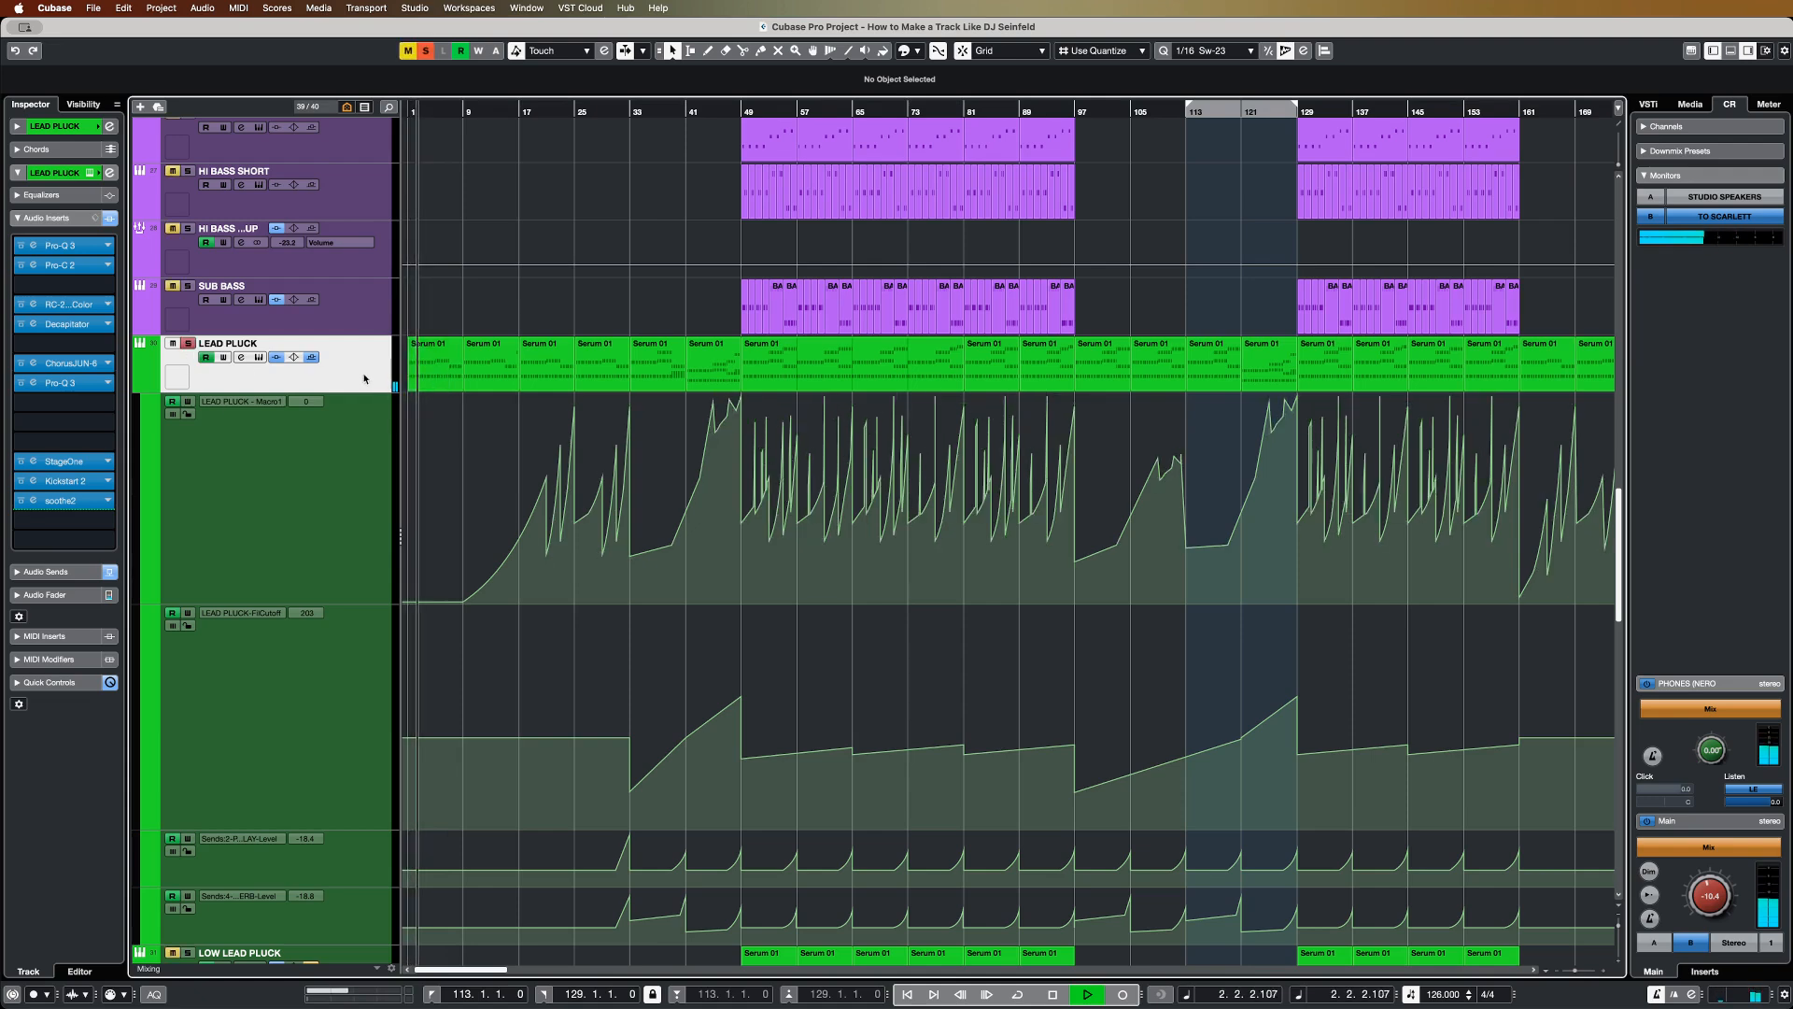
{"action": "key", "text": "space"}
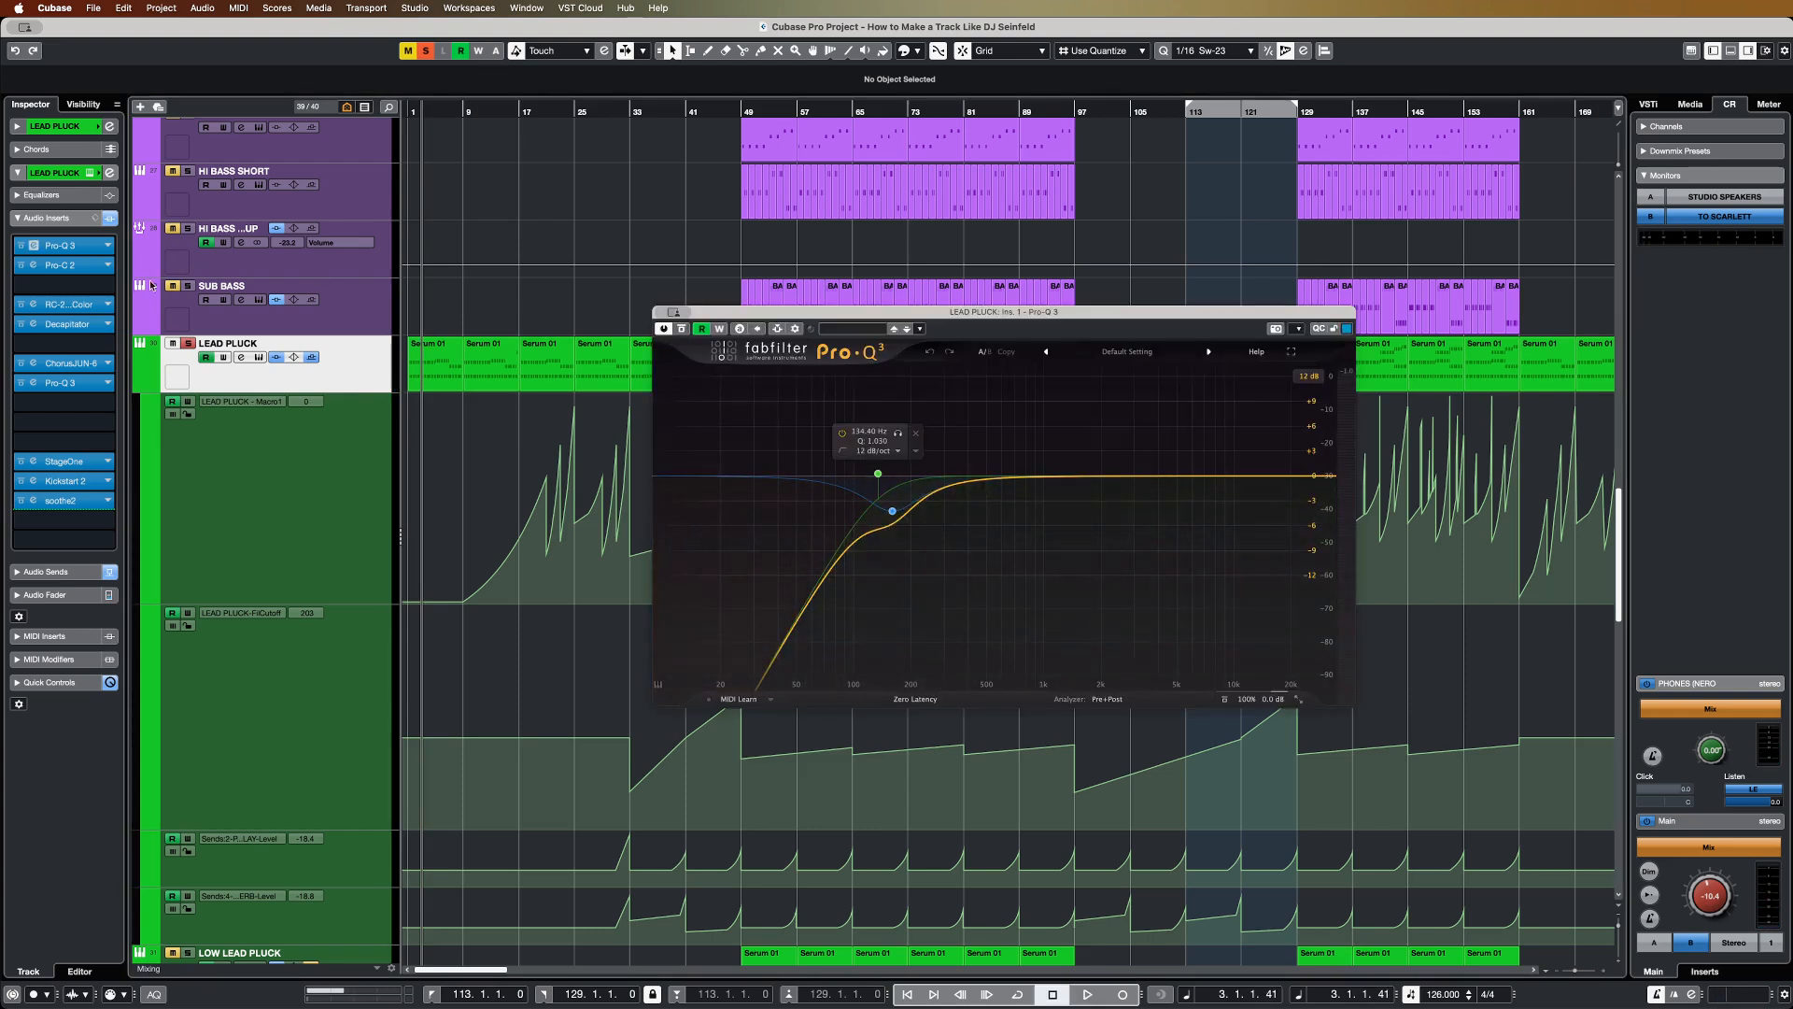
Step: Play the soloed lead through its first Pro-Q 3, then open the Pro-C 2 compressor and examine its attack setting
{"action": "key", "text": "space"}
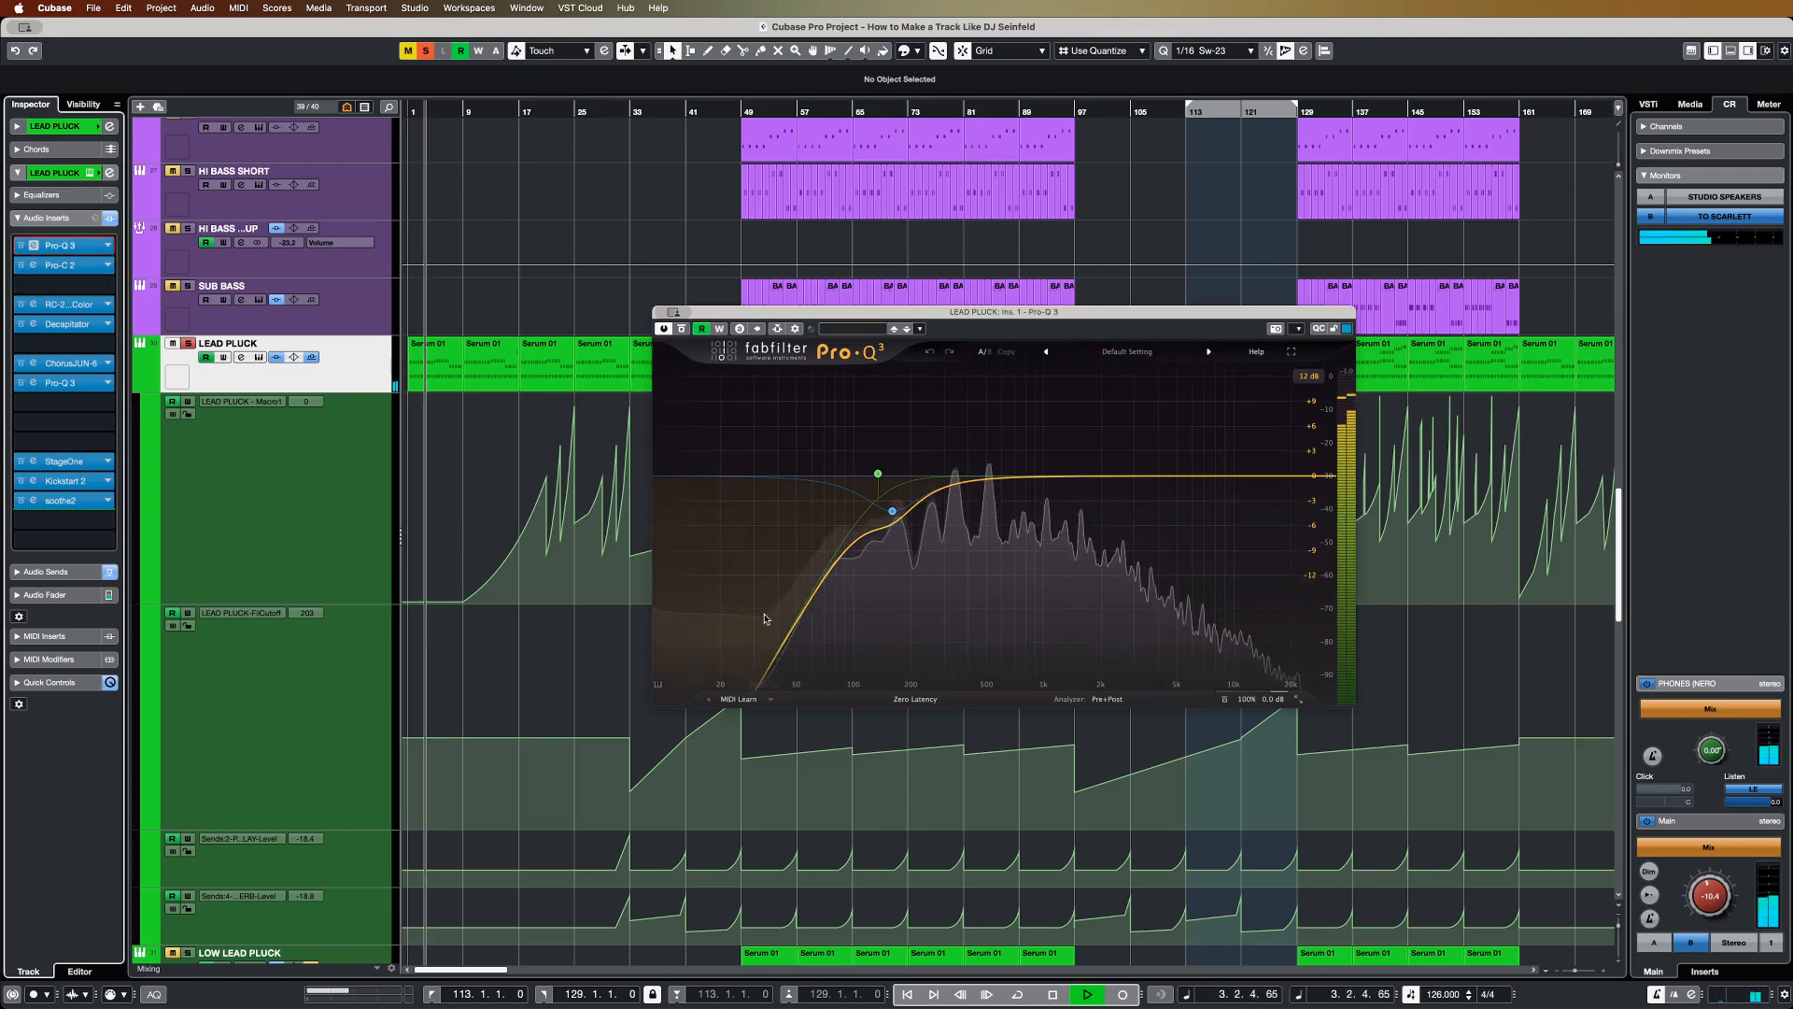
{"action": "left_click", "coordinate": [58, 266]}
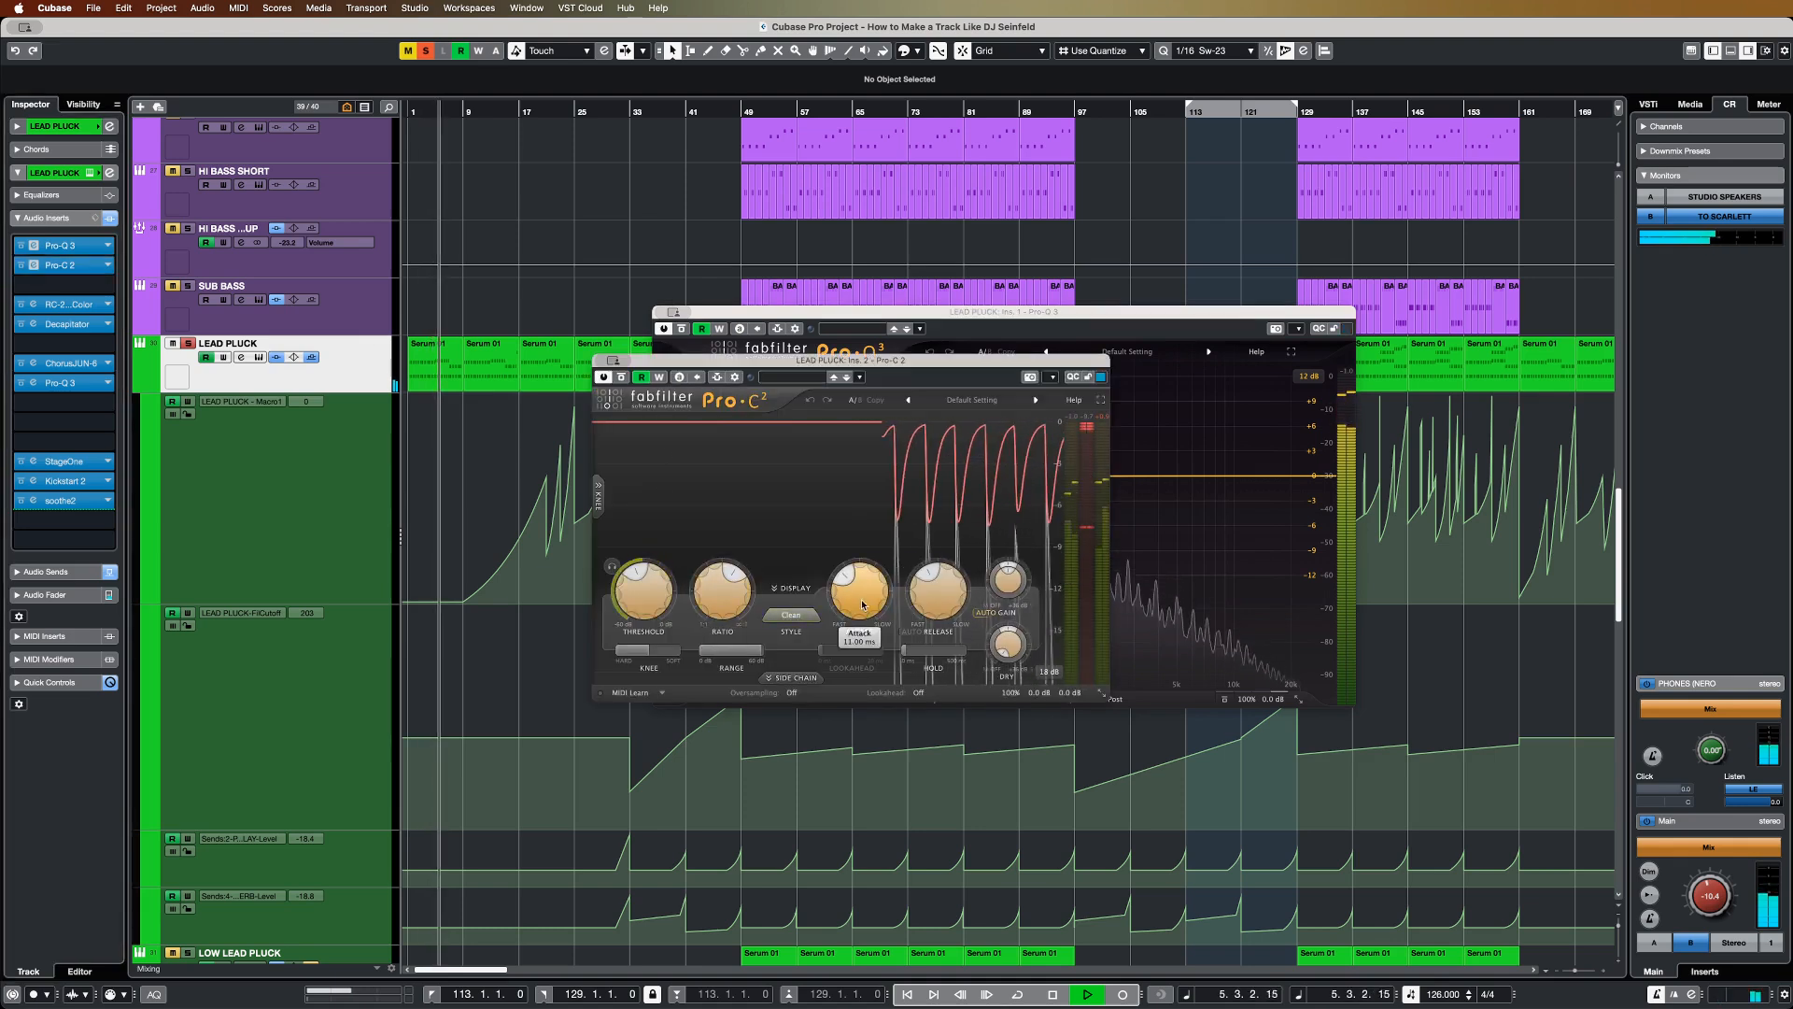
{"action": "mouse_move", "coordinate": [848, 601]}
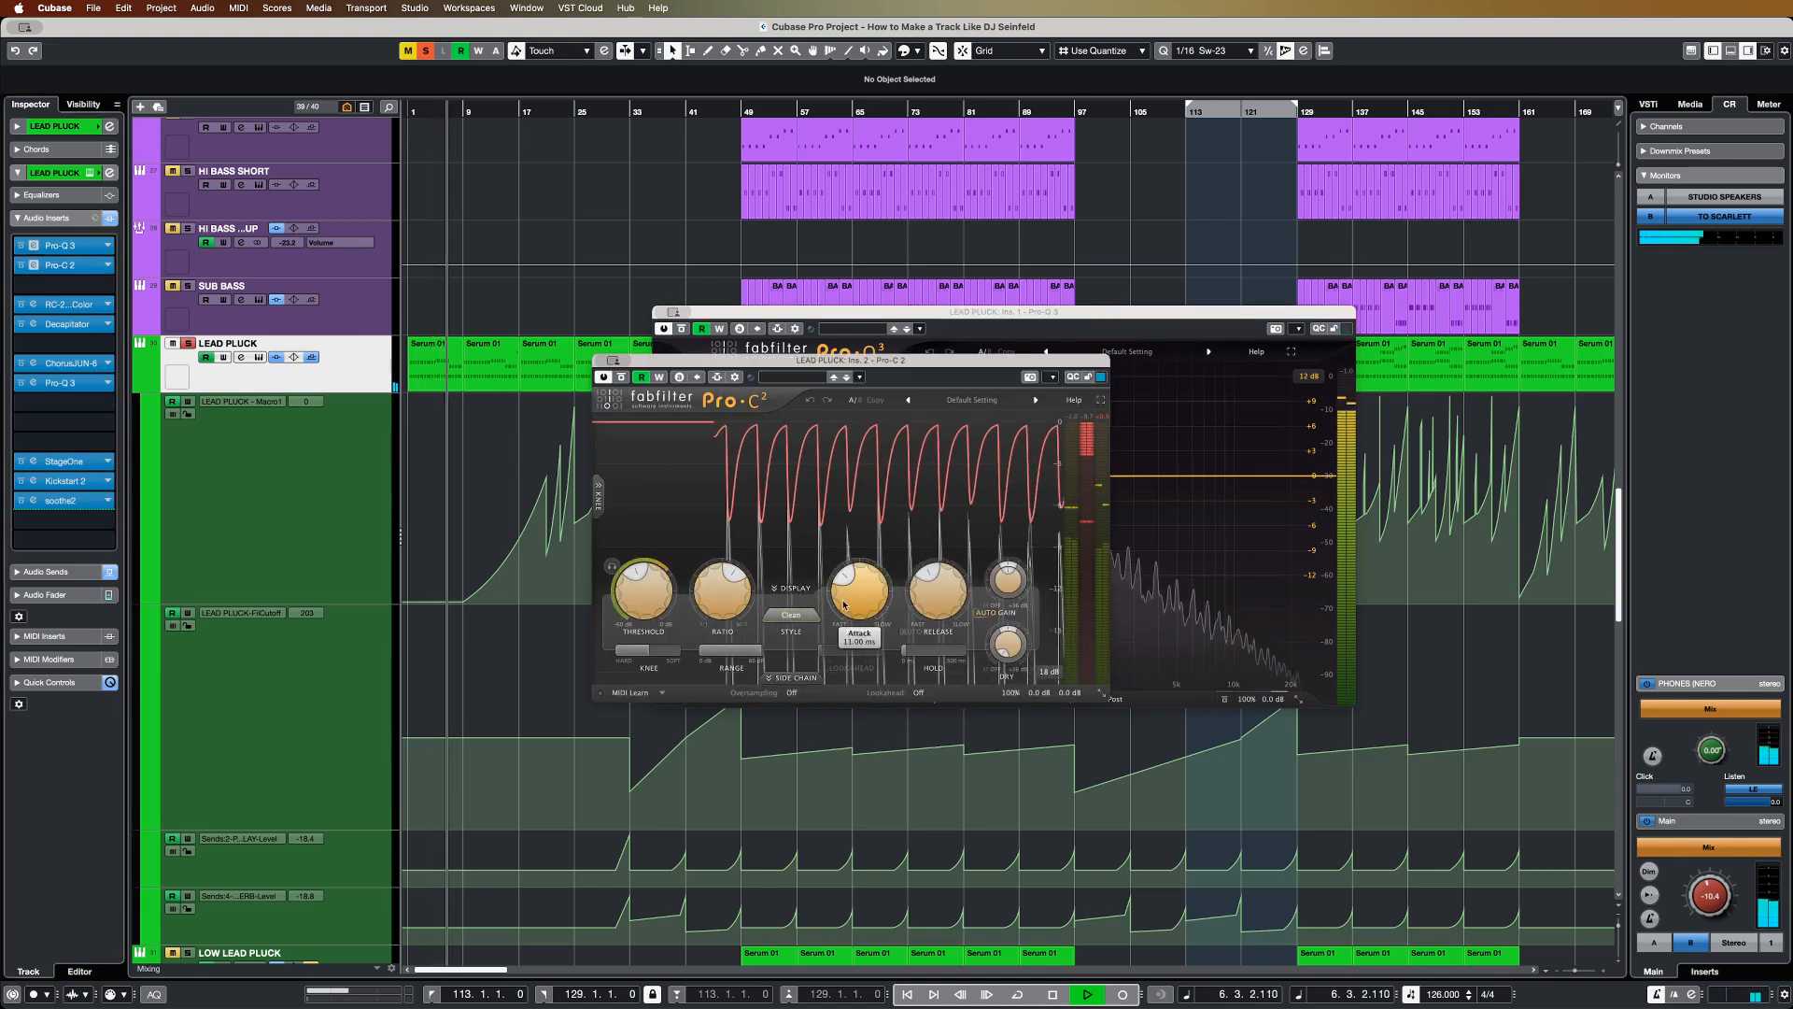
Step: Compare the lead pluck with the Pro-C 2 compressor bypassed and active during playback
{"action": "left_click", "coordinate": [621, 378]}
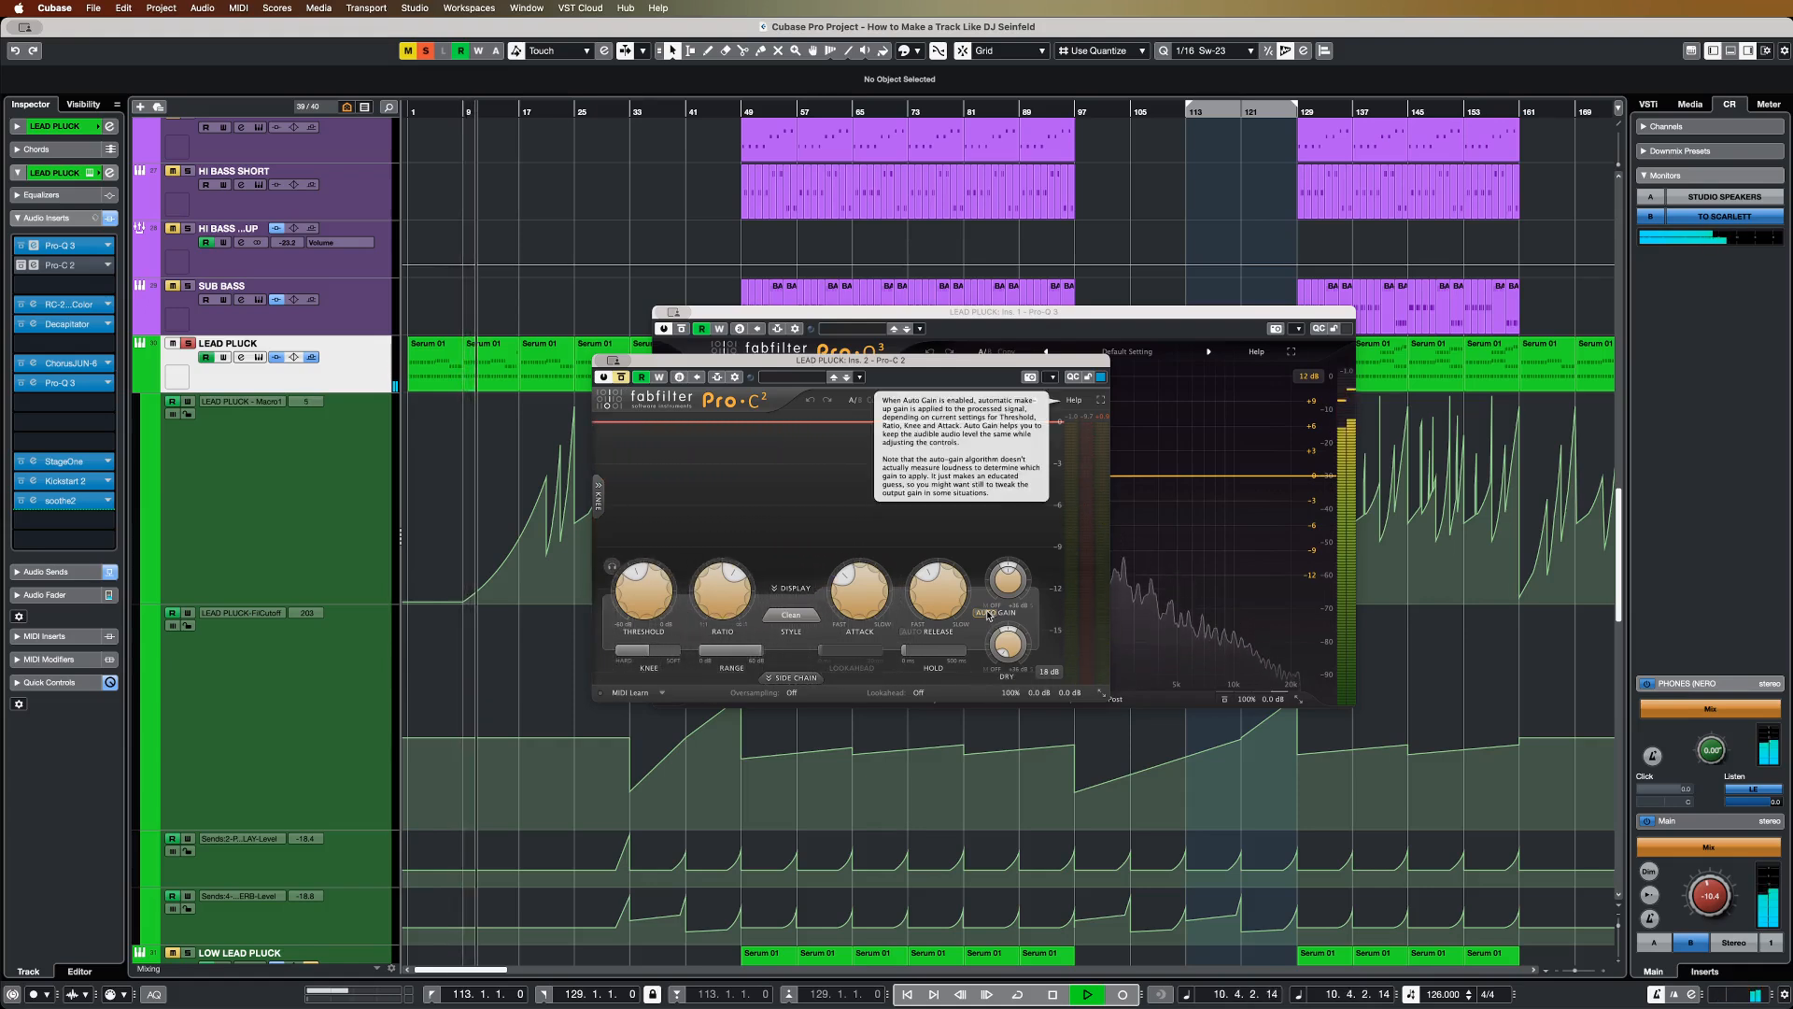
{"action": "left_click", "coordinate": [622, 377]}
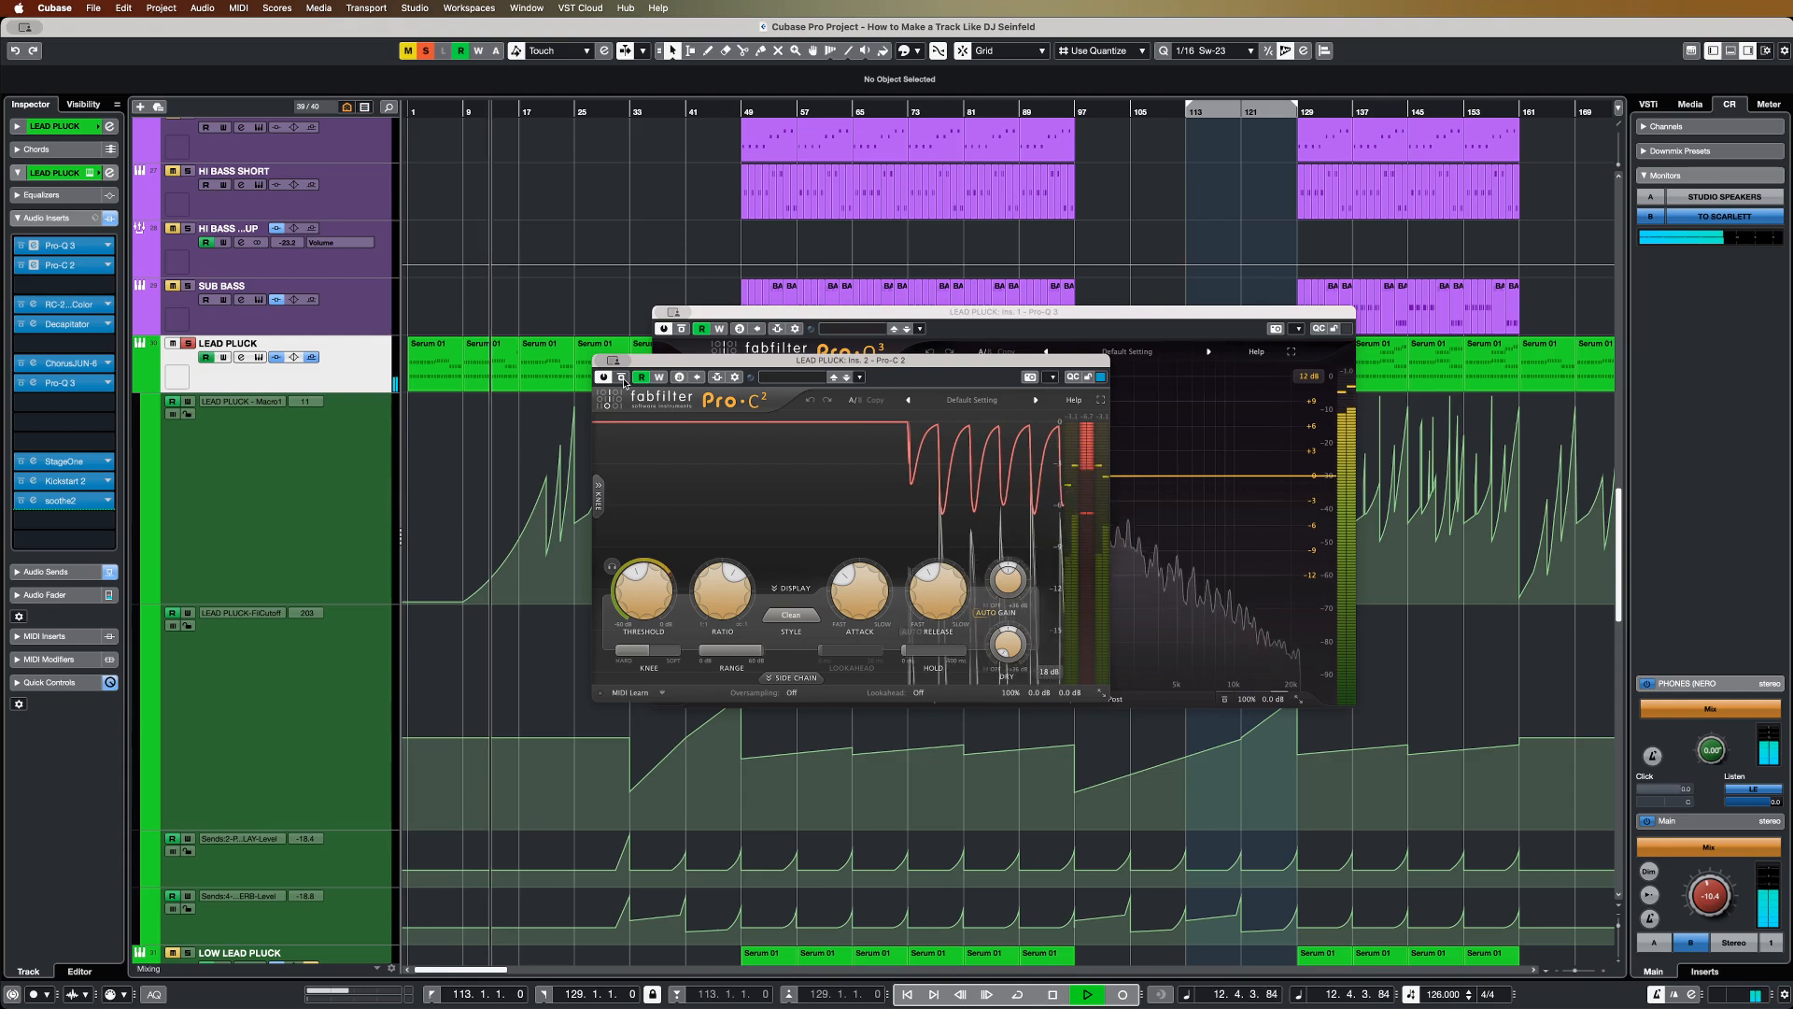
{"action": "key", "text": "space"}
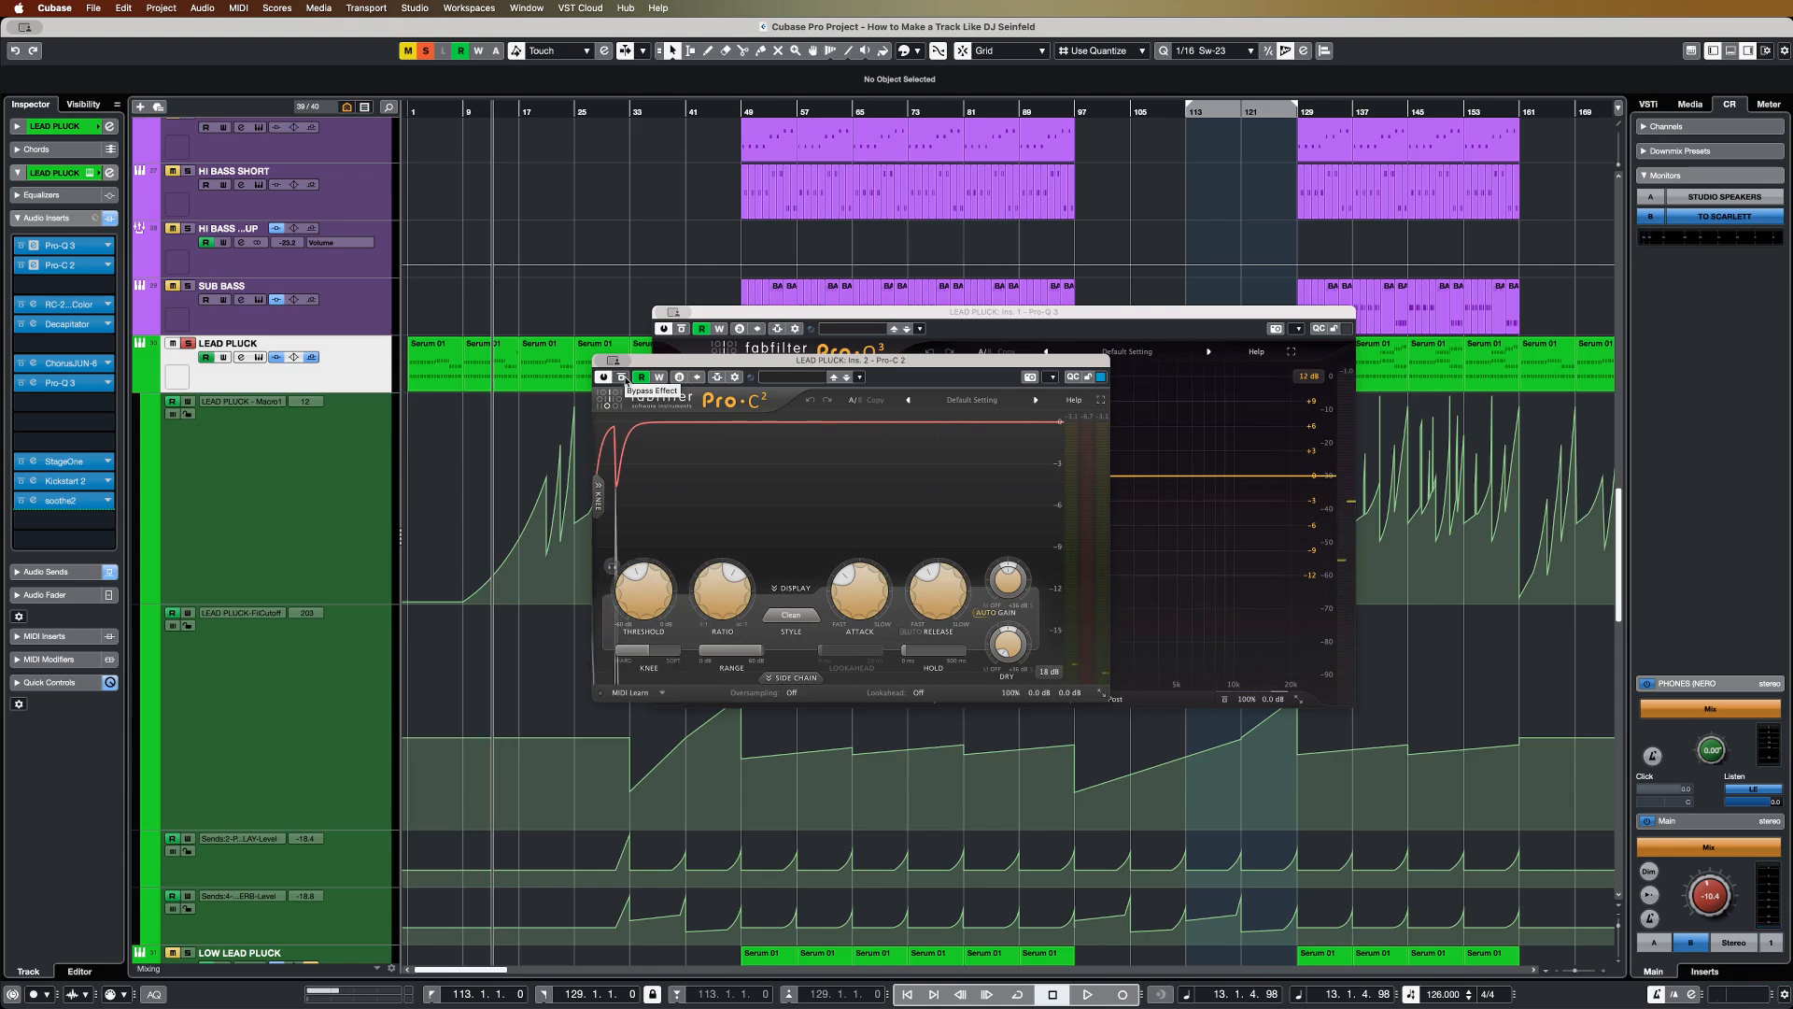
{"action": "left_click", "coordinate": [621, 377]}
{"action": "key", "text": "space"}
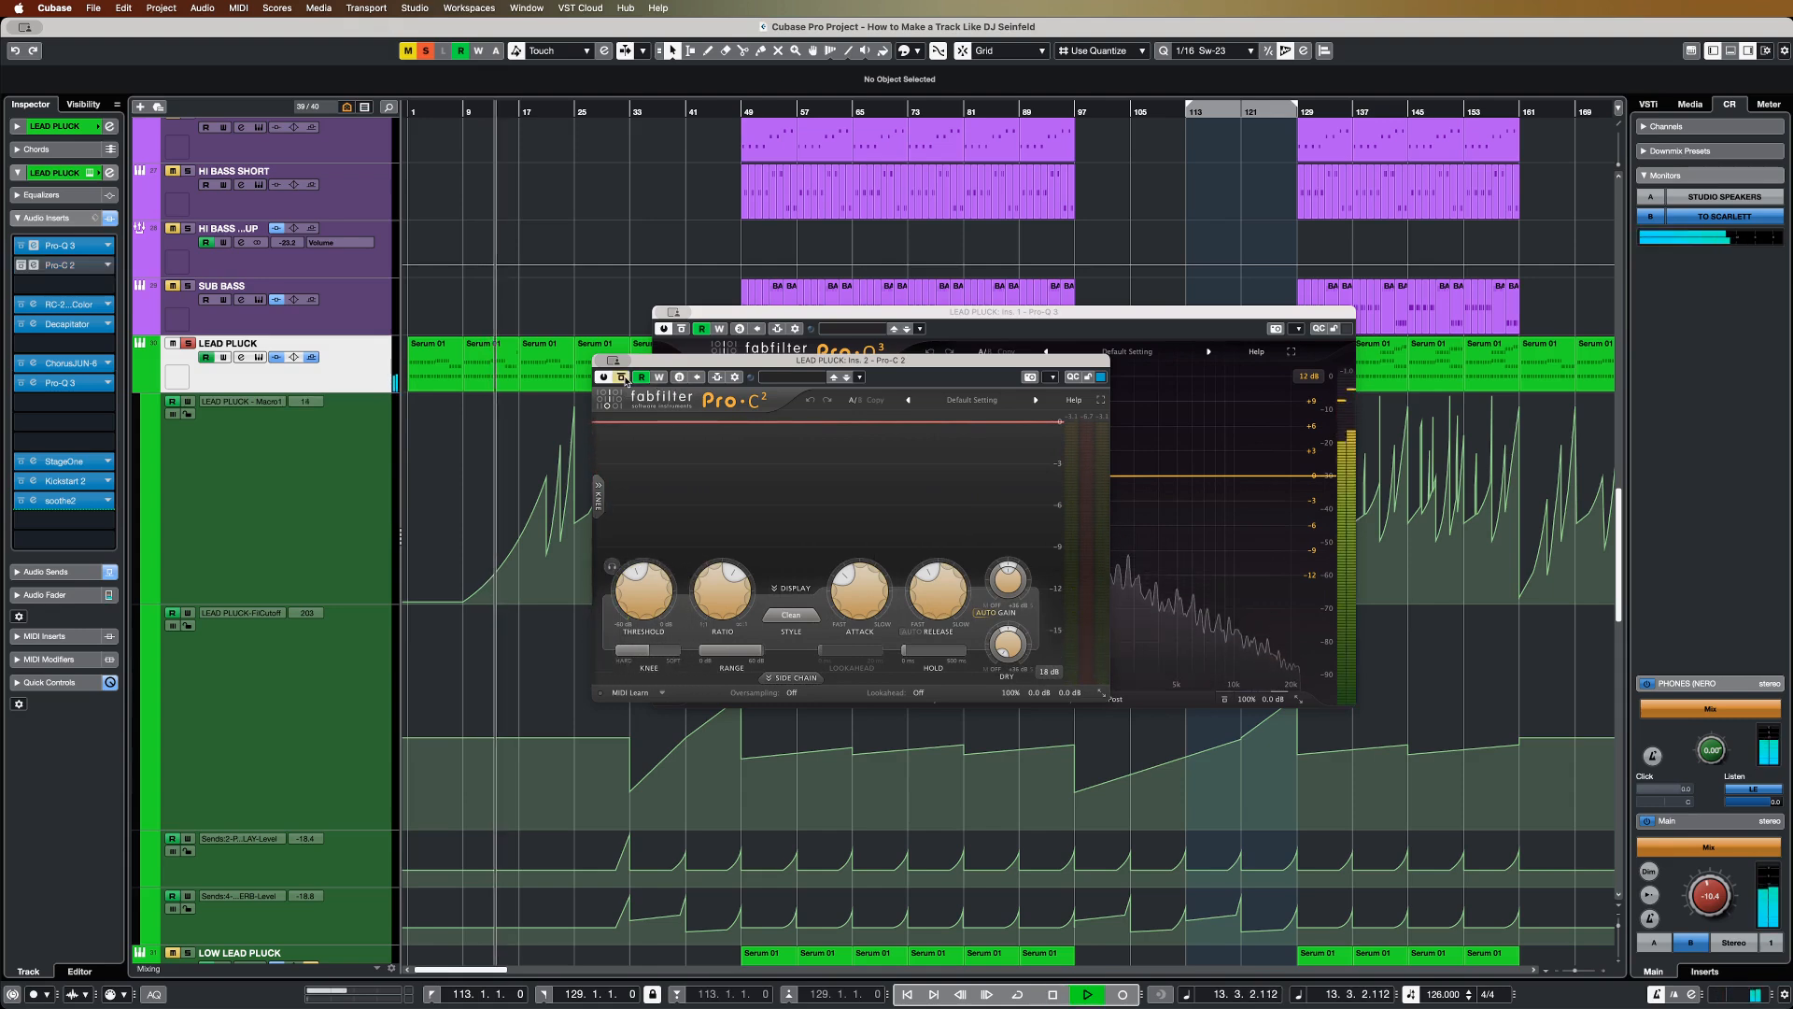
{"action": "left_click", "coordinate": [622, 377]}
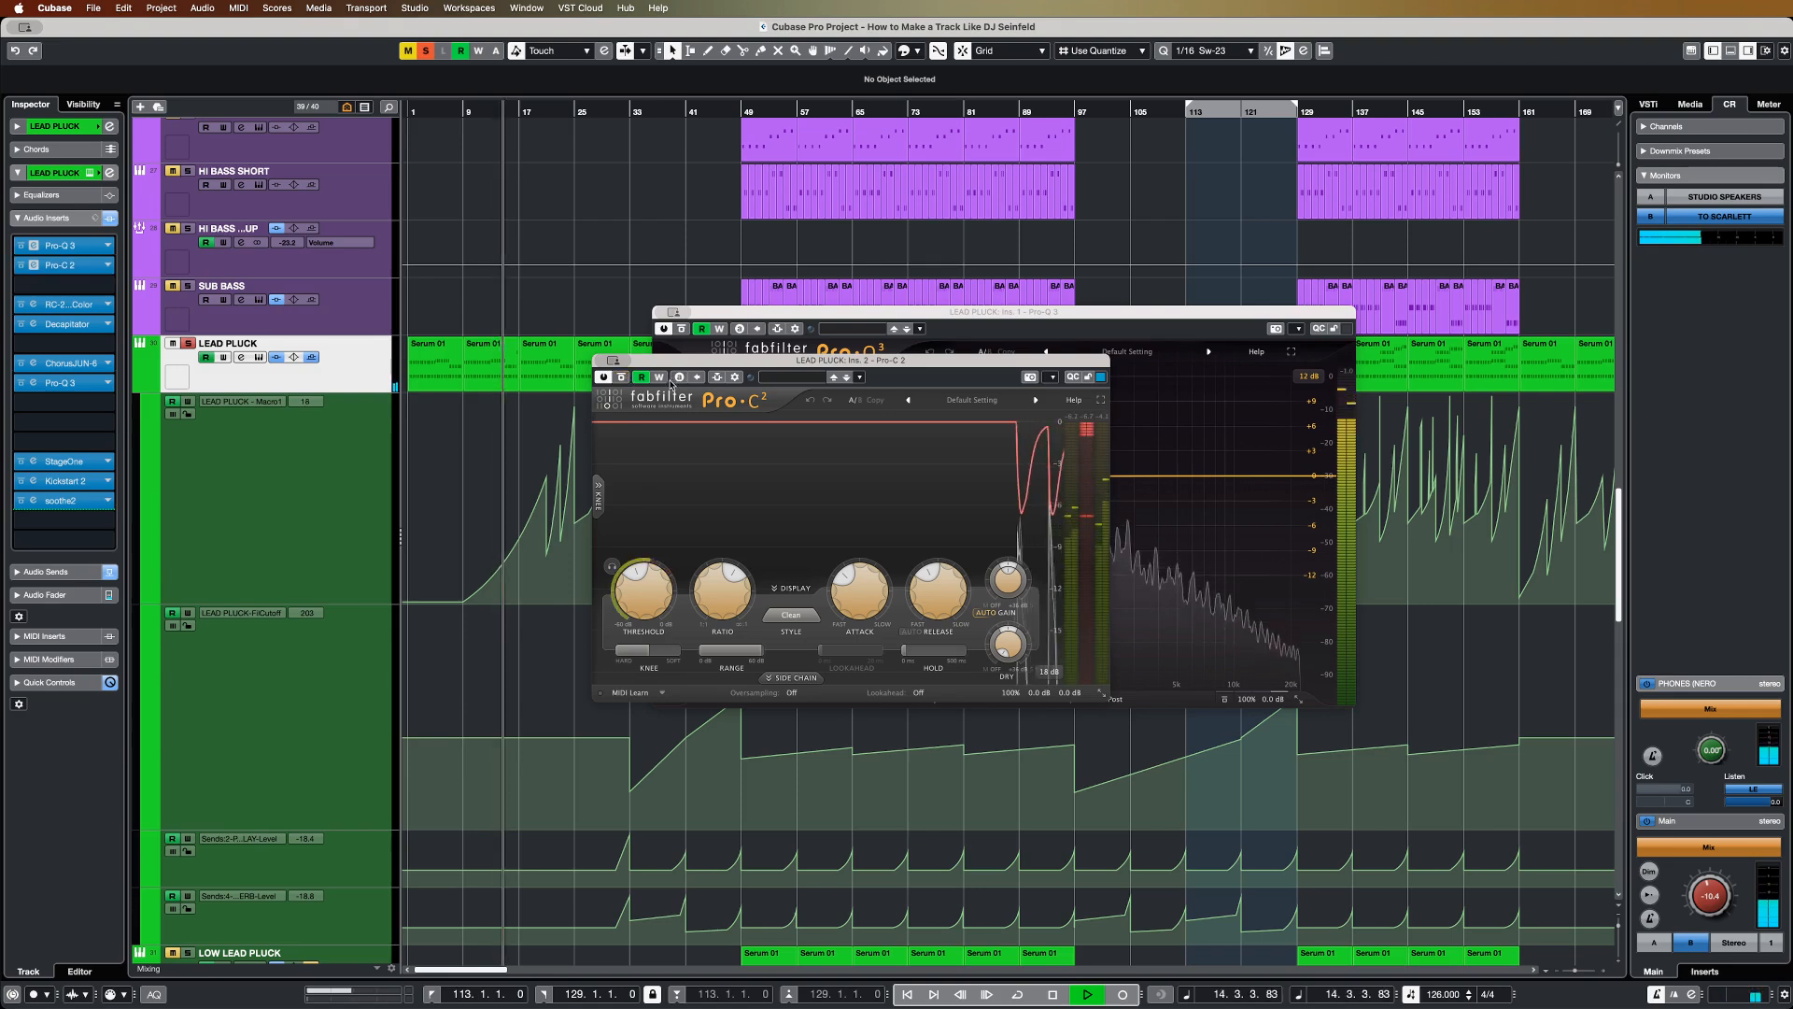
{"action": "key", "text": "space"}
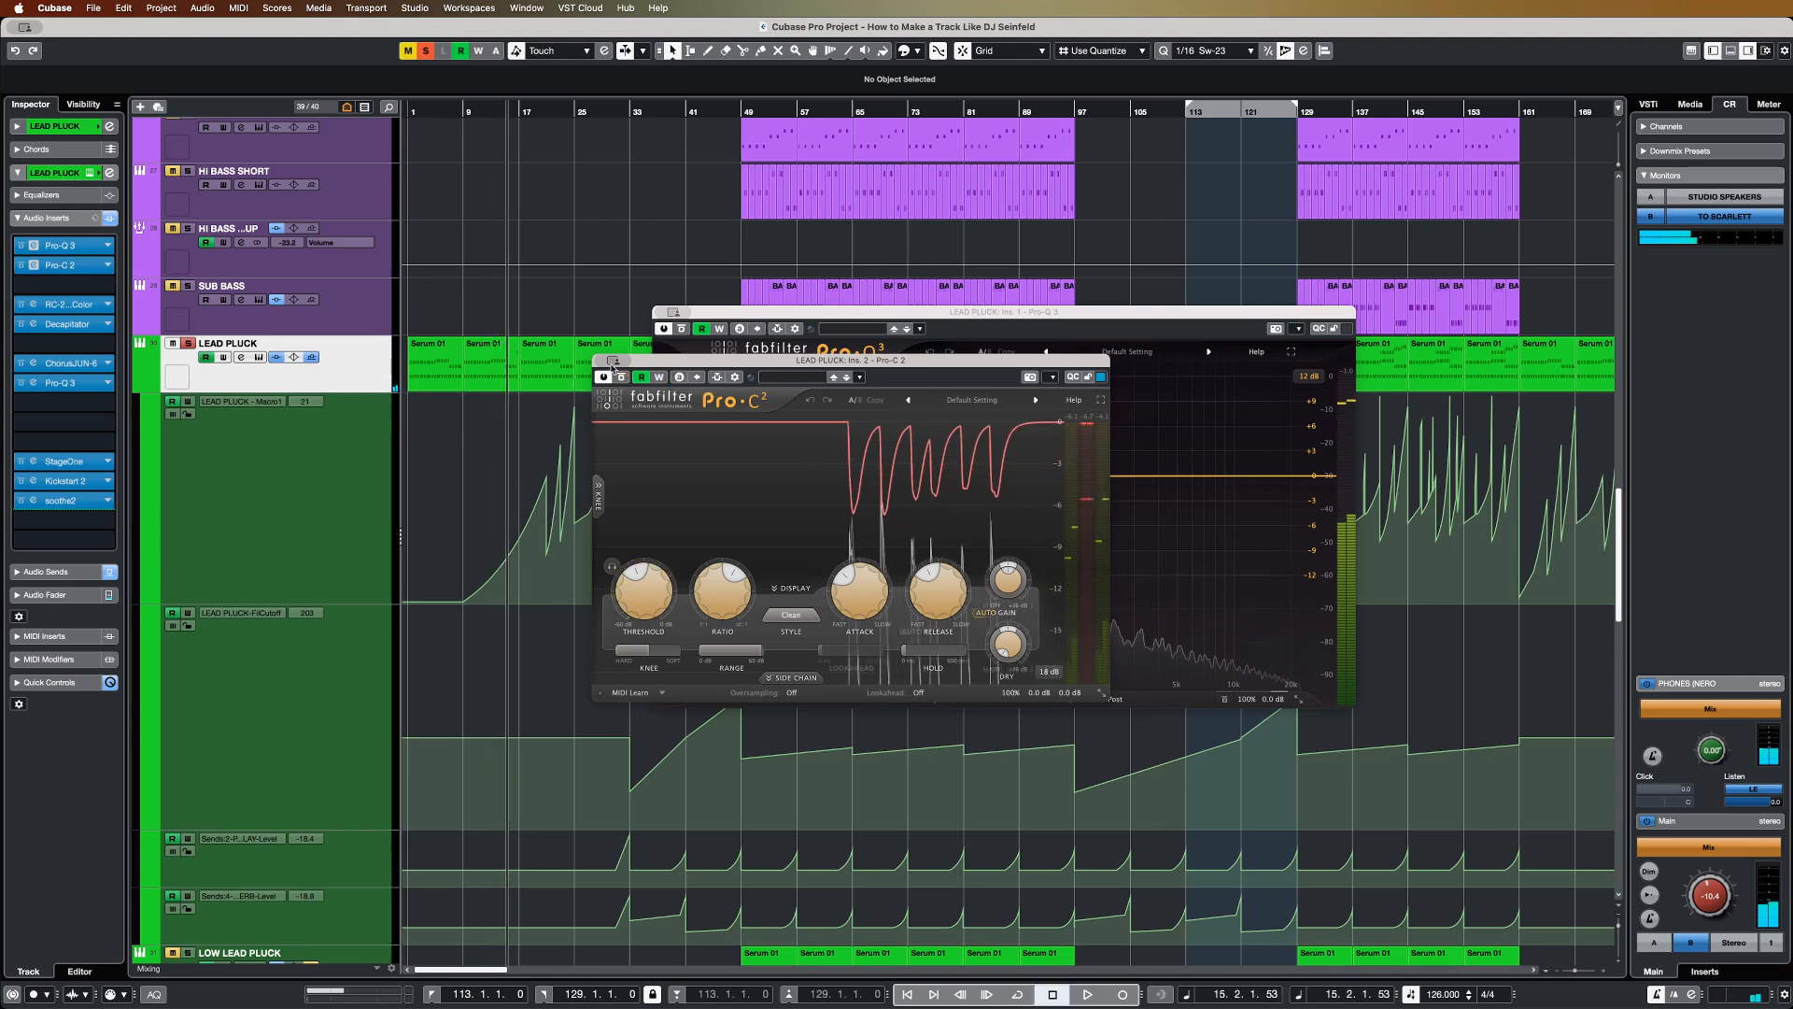
Step: Open the RC-20 Retro Color insert and audition its Wobble and Distort settings on the lead pluck
{"action": "left_click", "coordinate": [84, 307]}
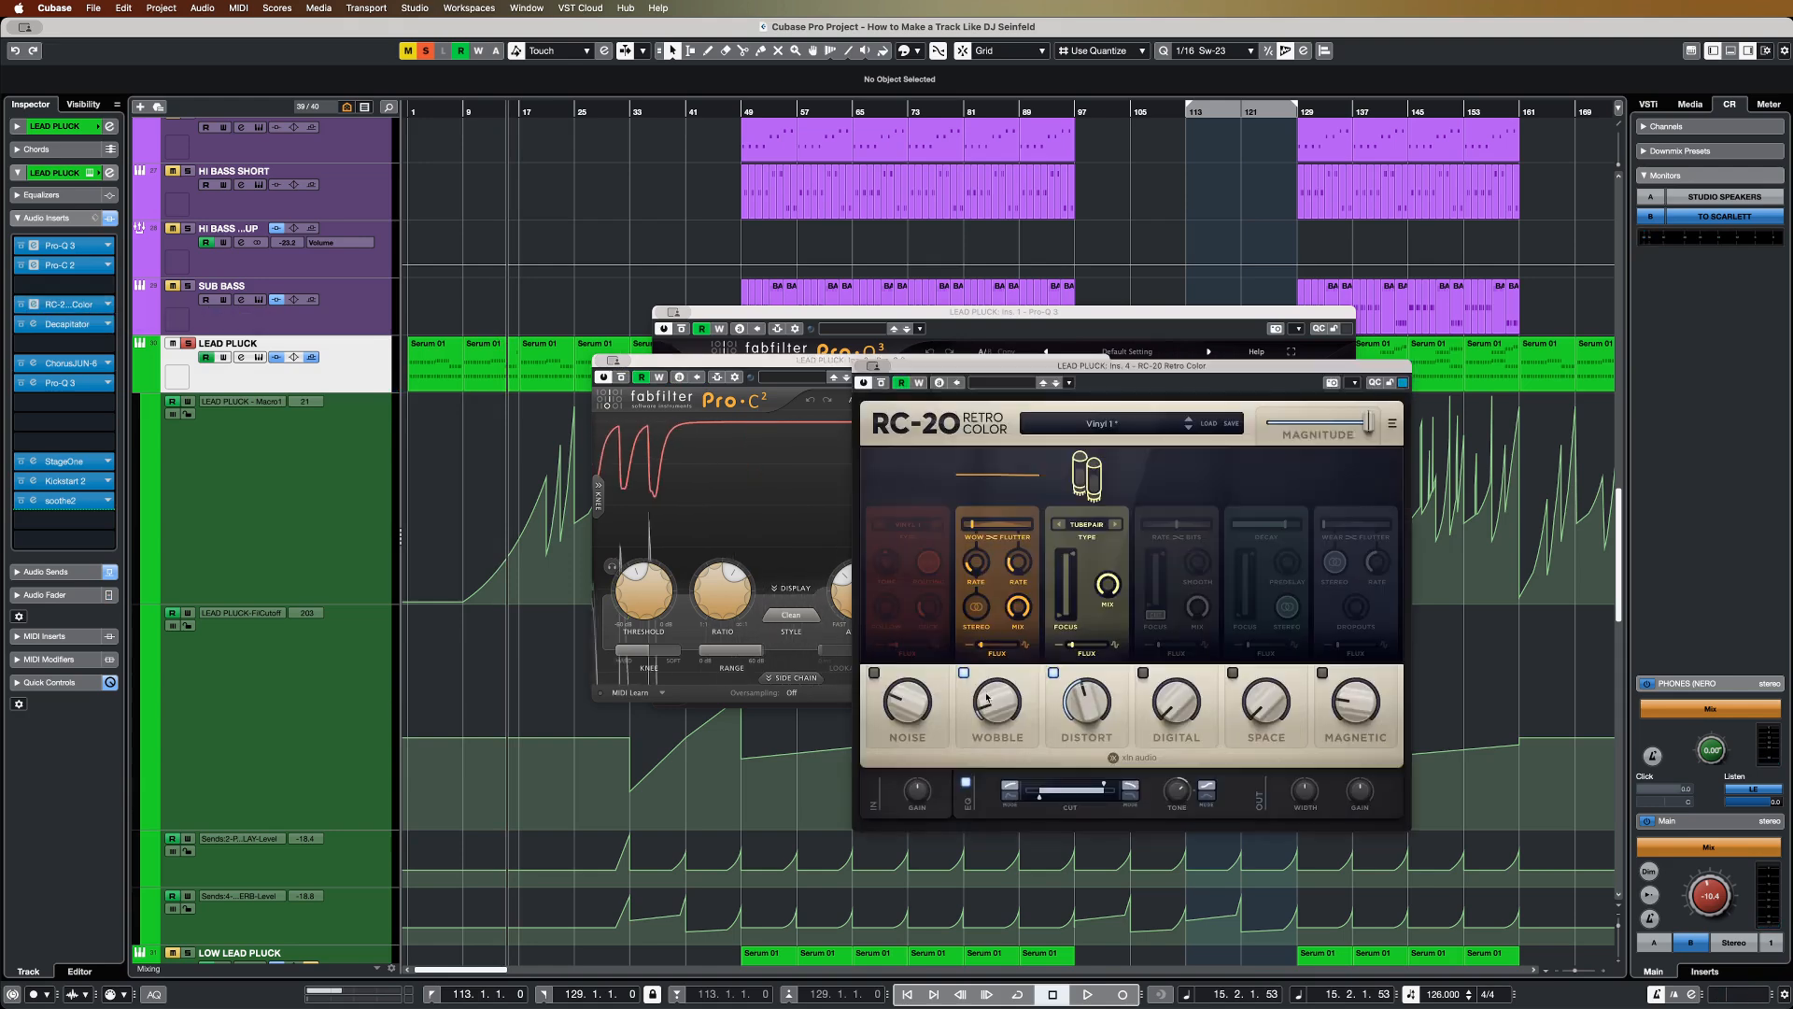
{"action": "key", "text": "space"}
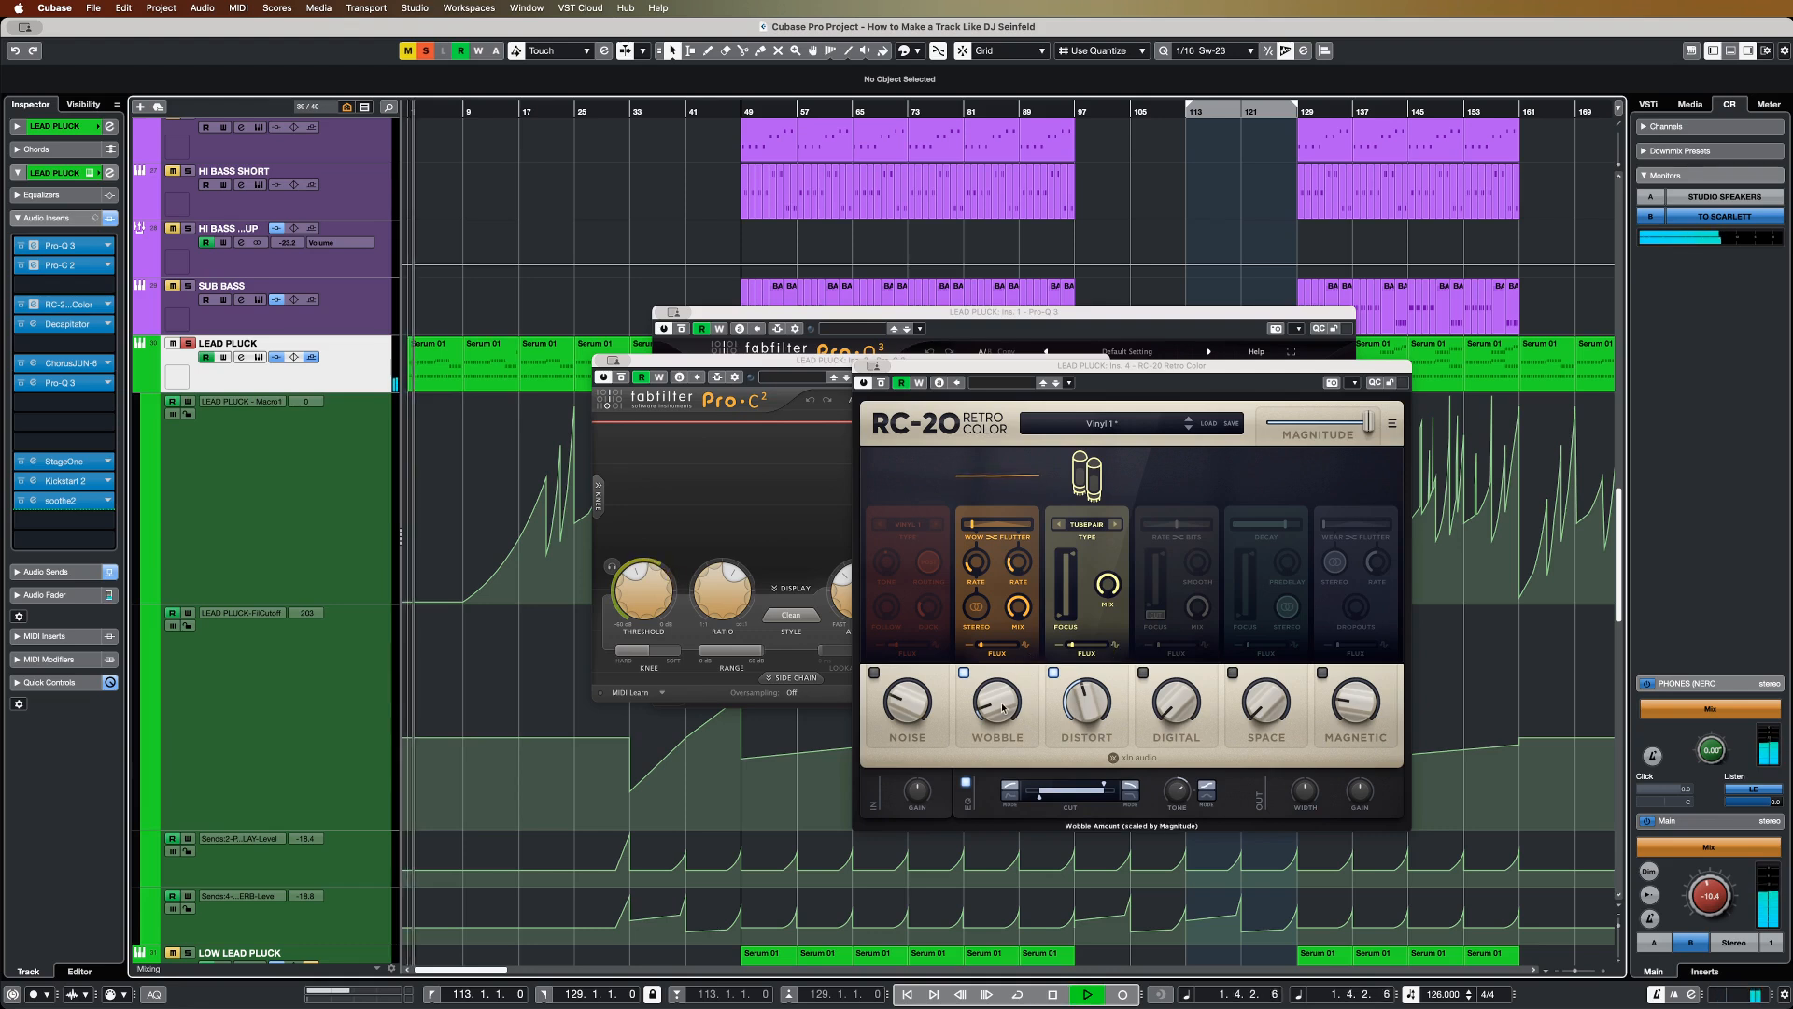
{"action": "mouse_move", "coordinate": [996, 707]}
{"action": "left_mouse_down"}
{"action": "mouse_move", "coordinate": [1004, 662]}
{"action": "mouse_move", "coordinate": [1004, 713]}
{"action": "left_mouse_up"}
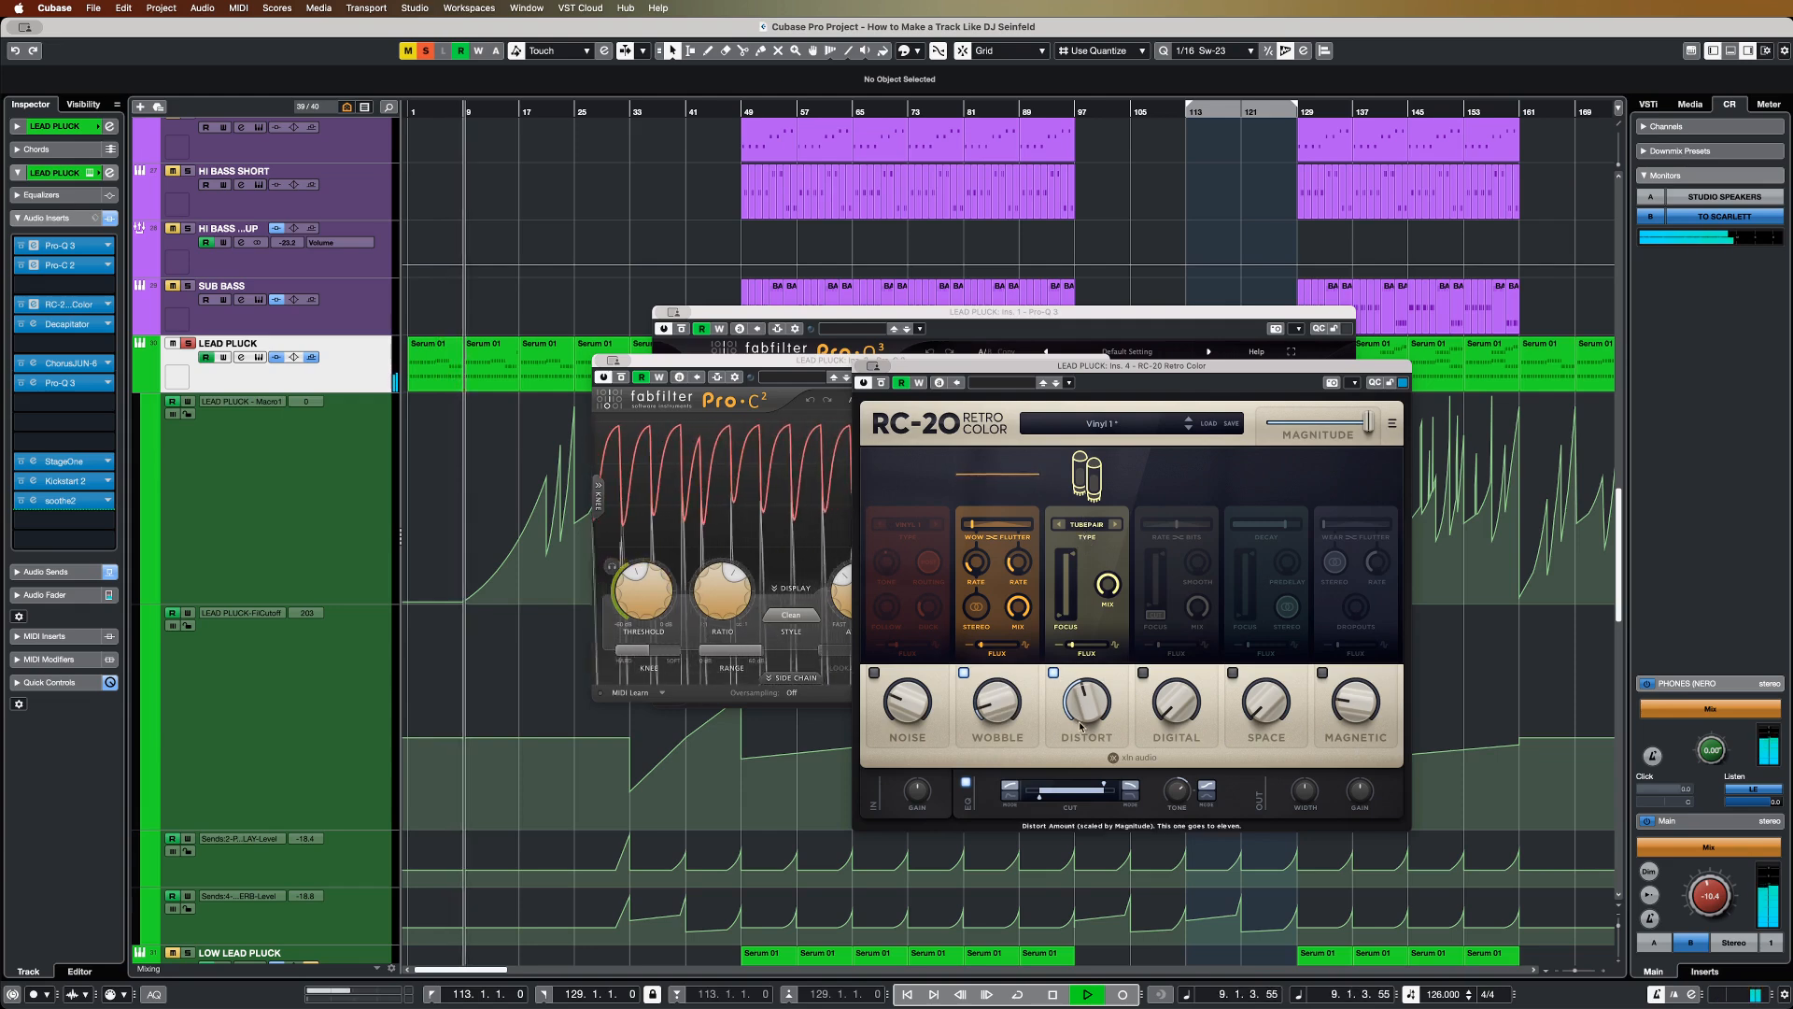
{"action": "key", "text": "space"}
Step: Open the Decapitator insert and compare the lead pluck with Decapitator and RC-20 bypassed and re-enabled
{"action": "left_click", "coordinate": [82, 324]}
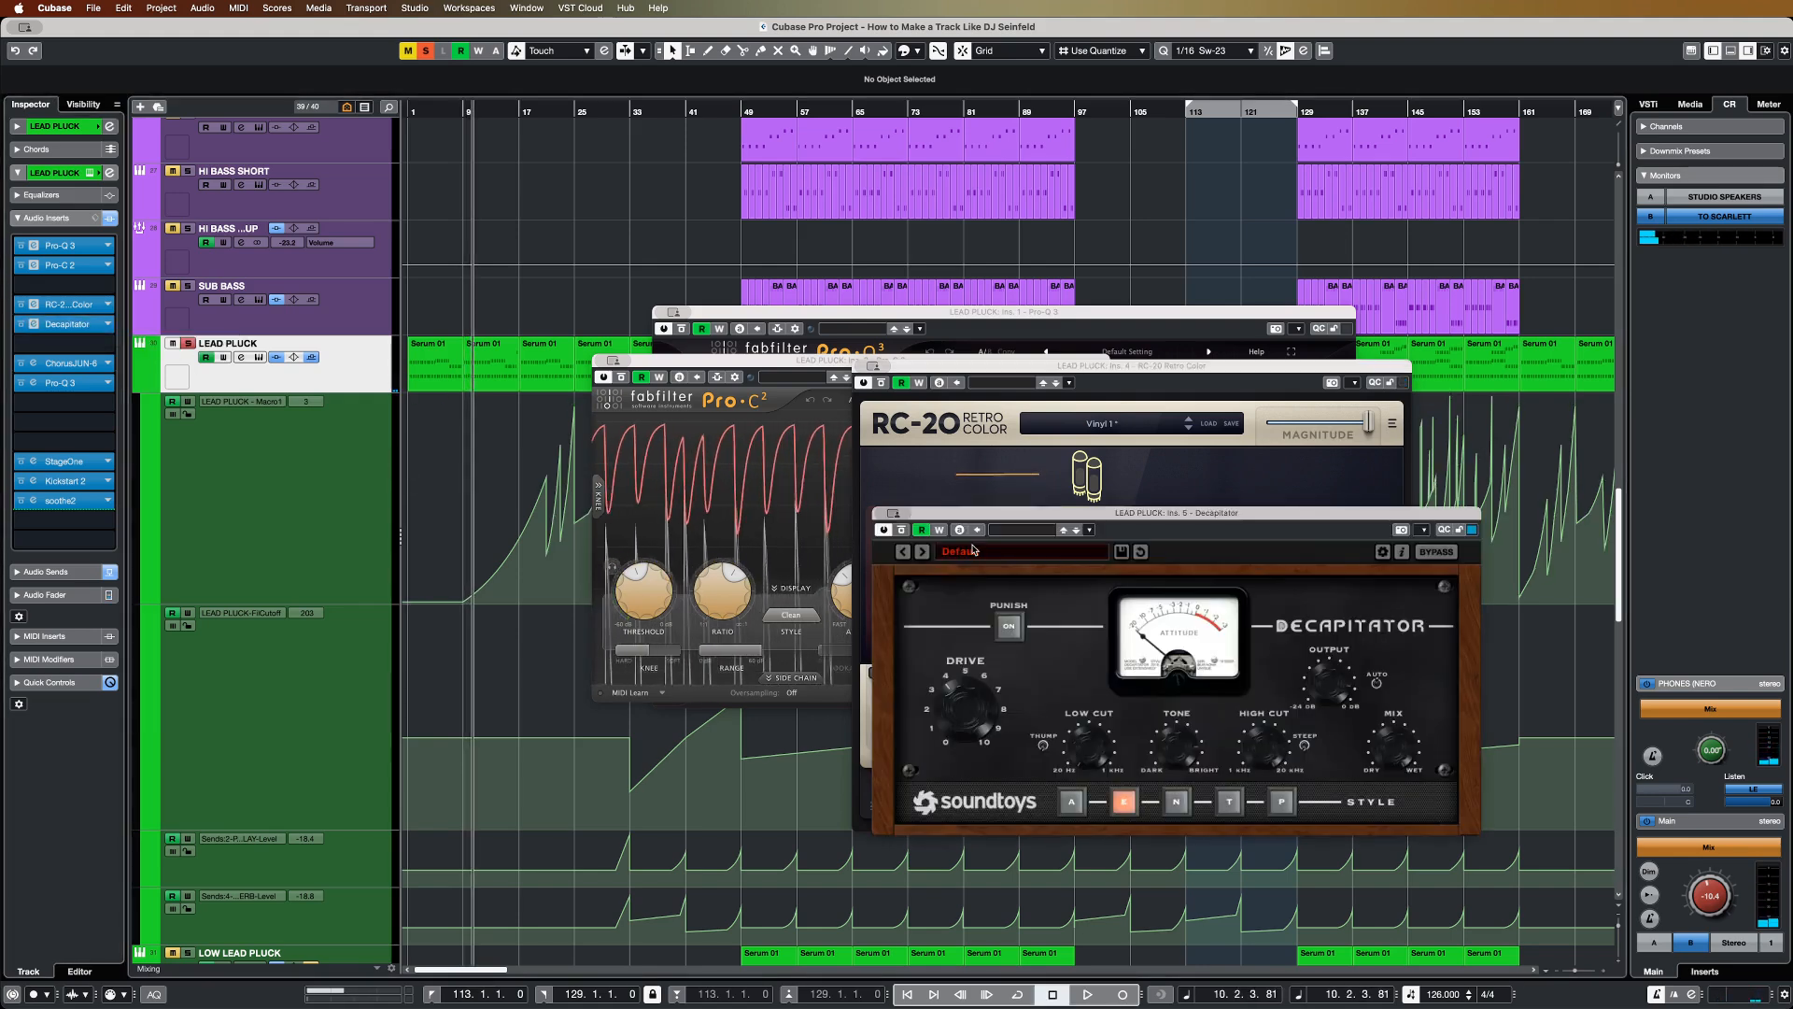
{"action": "left_click_drag", "start_coordinate": [986, 514], "coordinate": [1006, 562]}
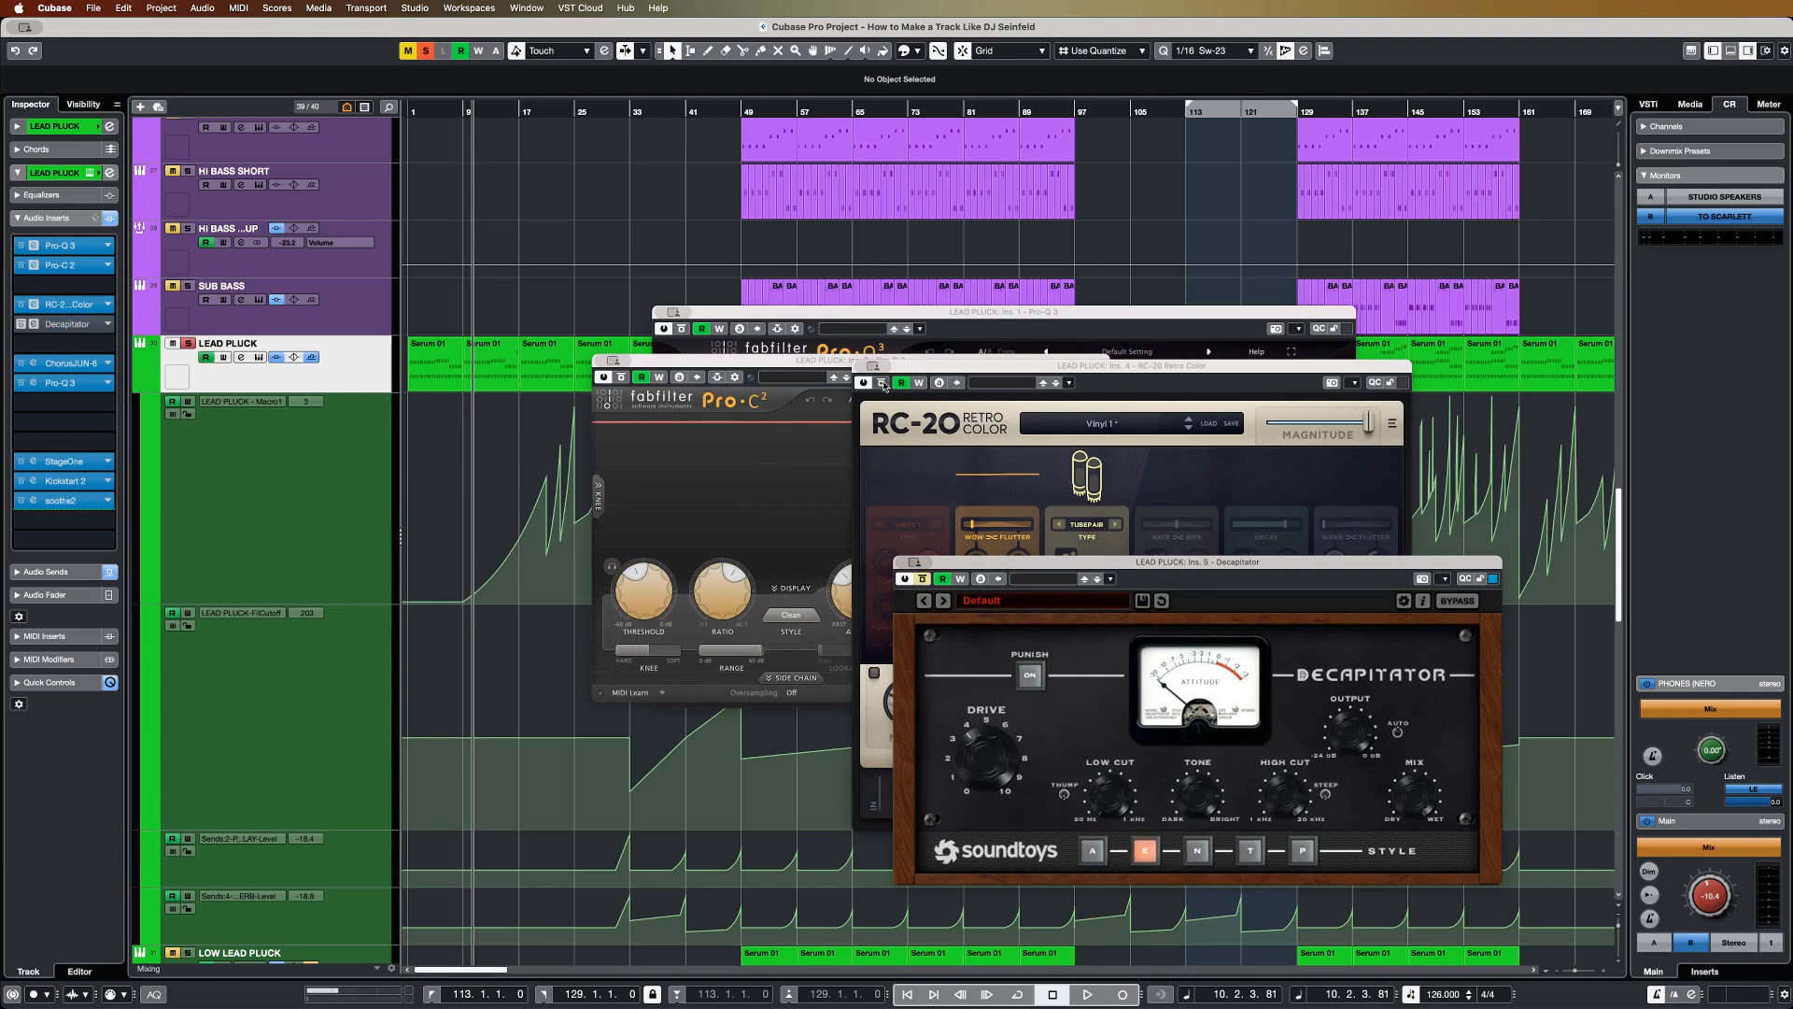
{"action": "left_click", "coordinate": [883, 384]}
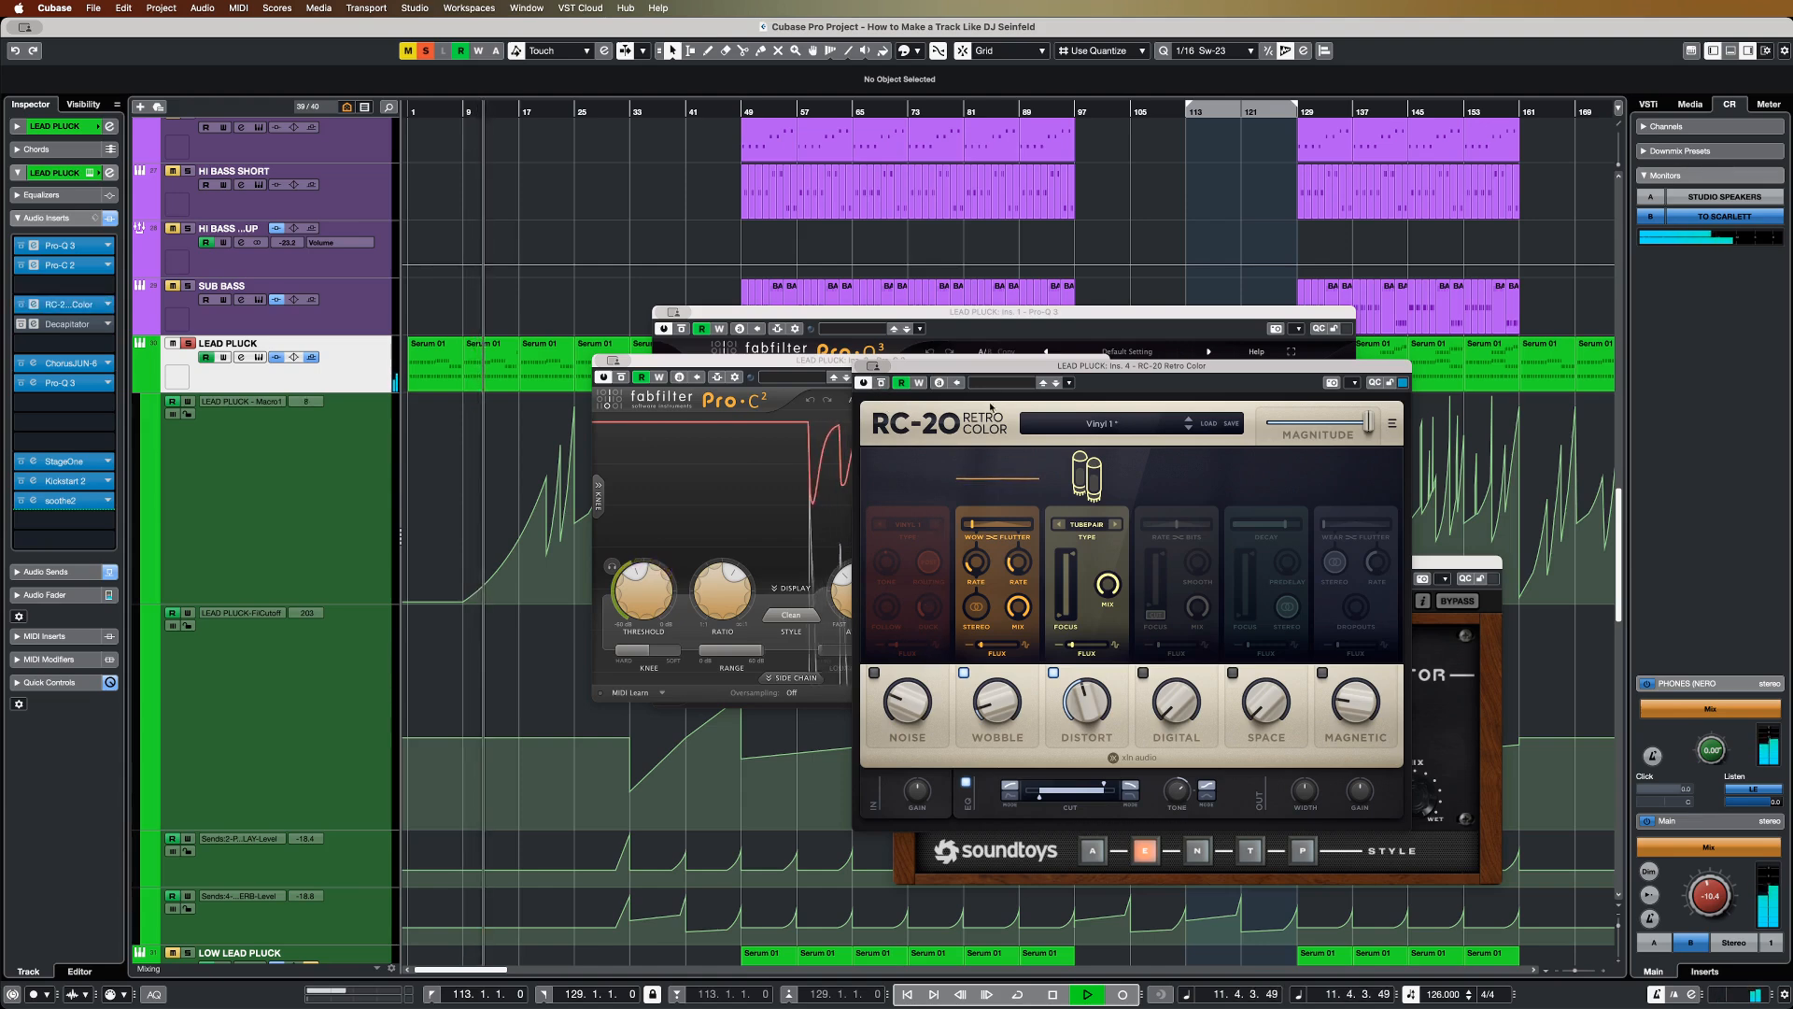
{"action": "left_click_drag", "start_coordinate": [1044, 371], "coordinate": [966, 253]}
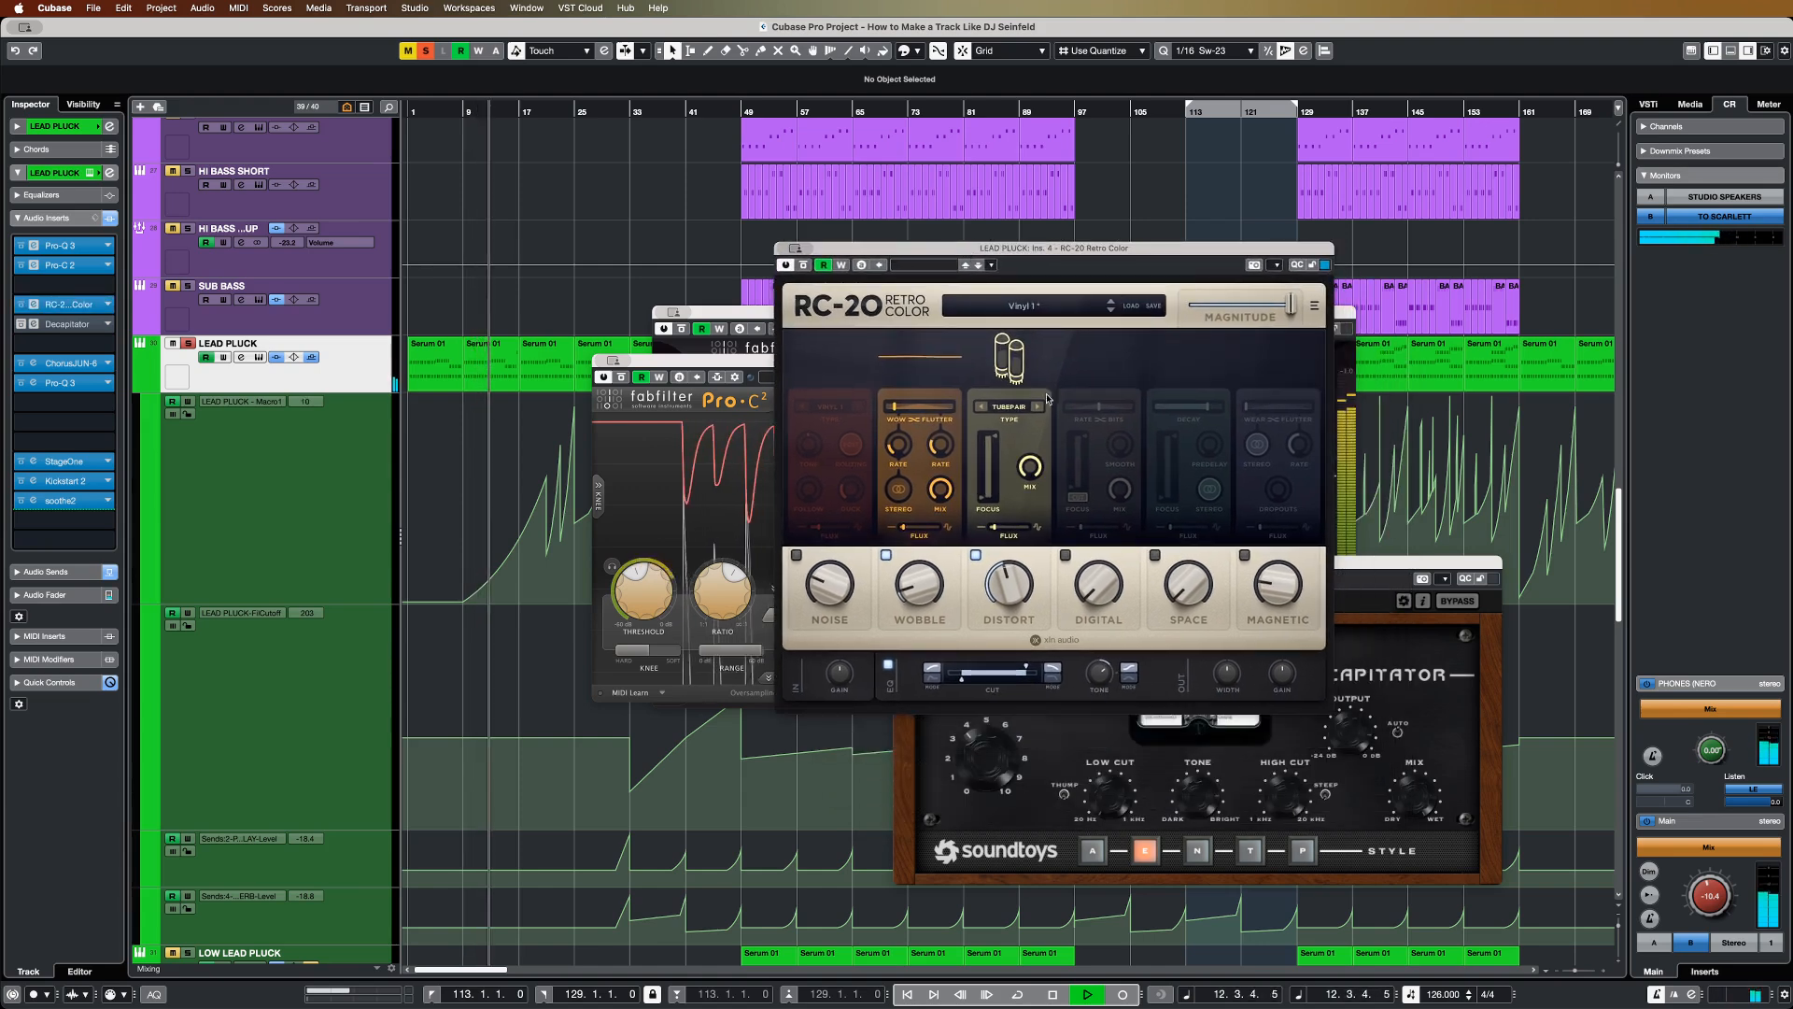
{"action": "left_click", "coordinate": [1371, 563]}
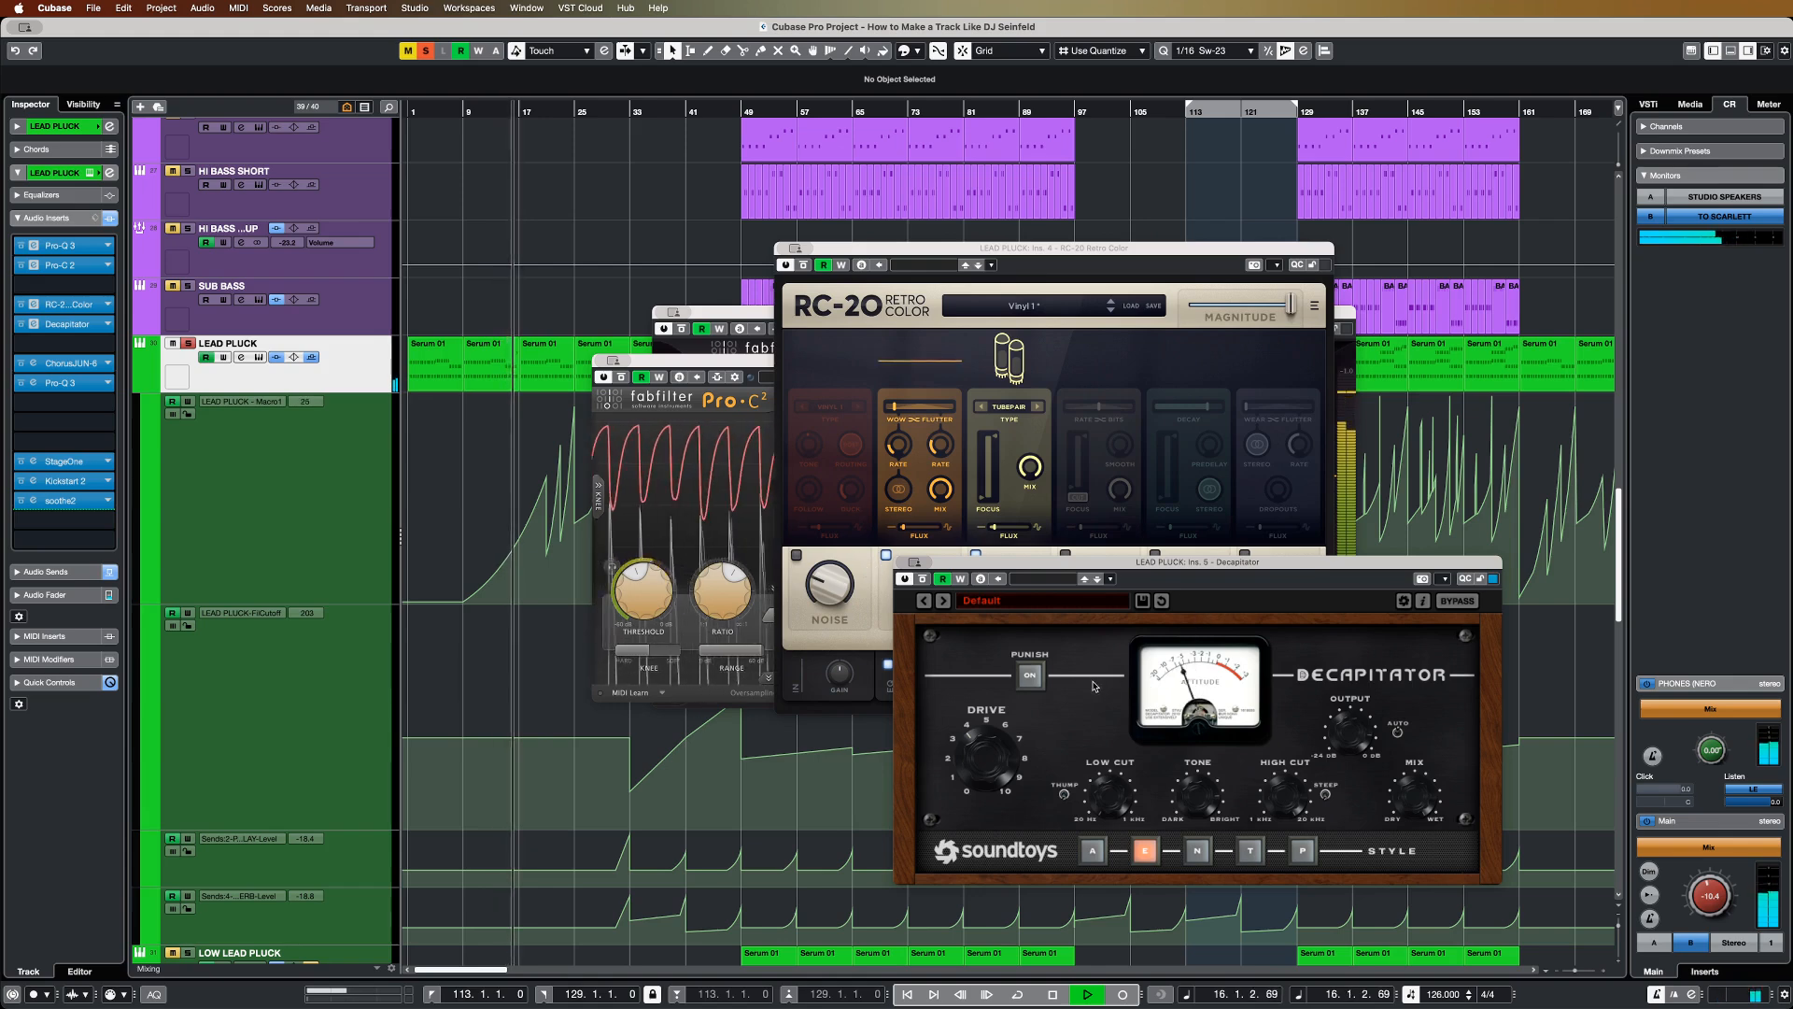
{"action": "key", "text": "space"}
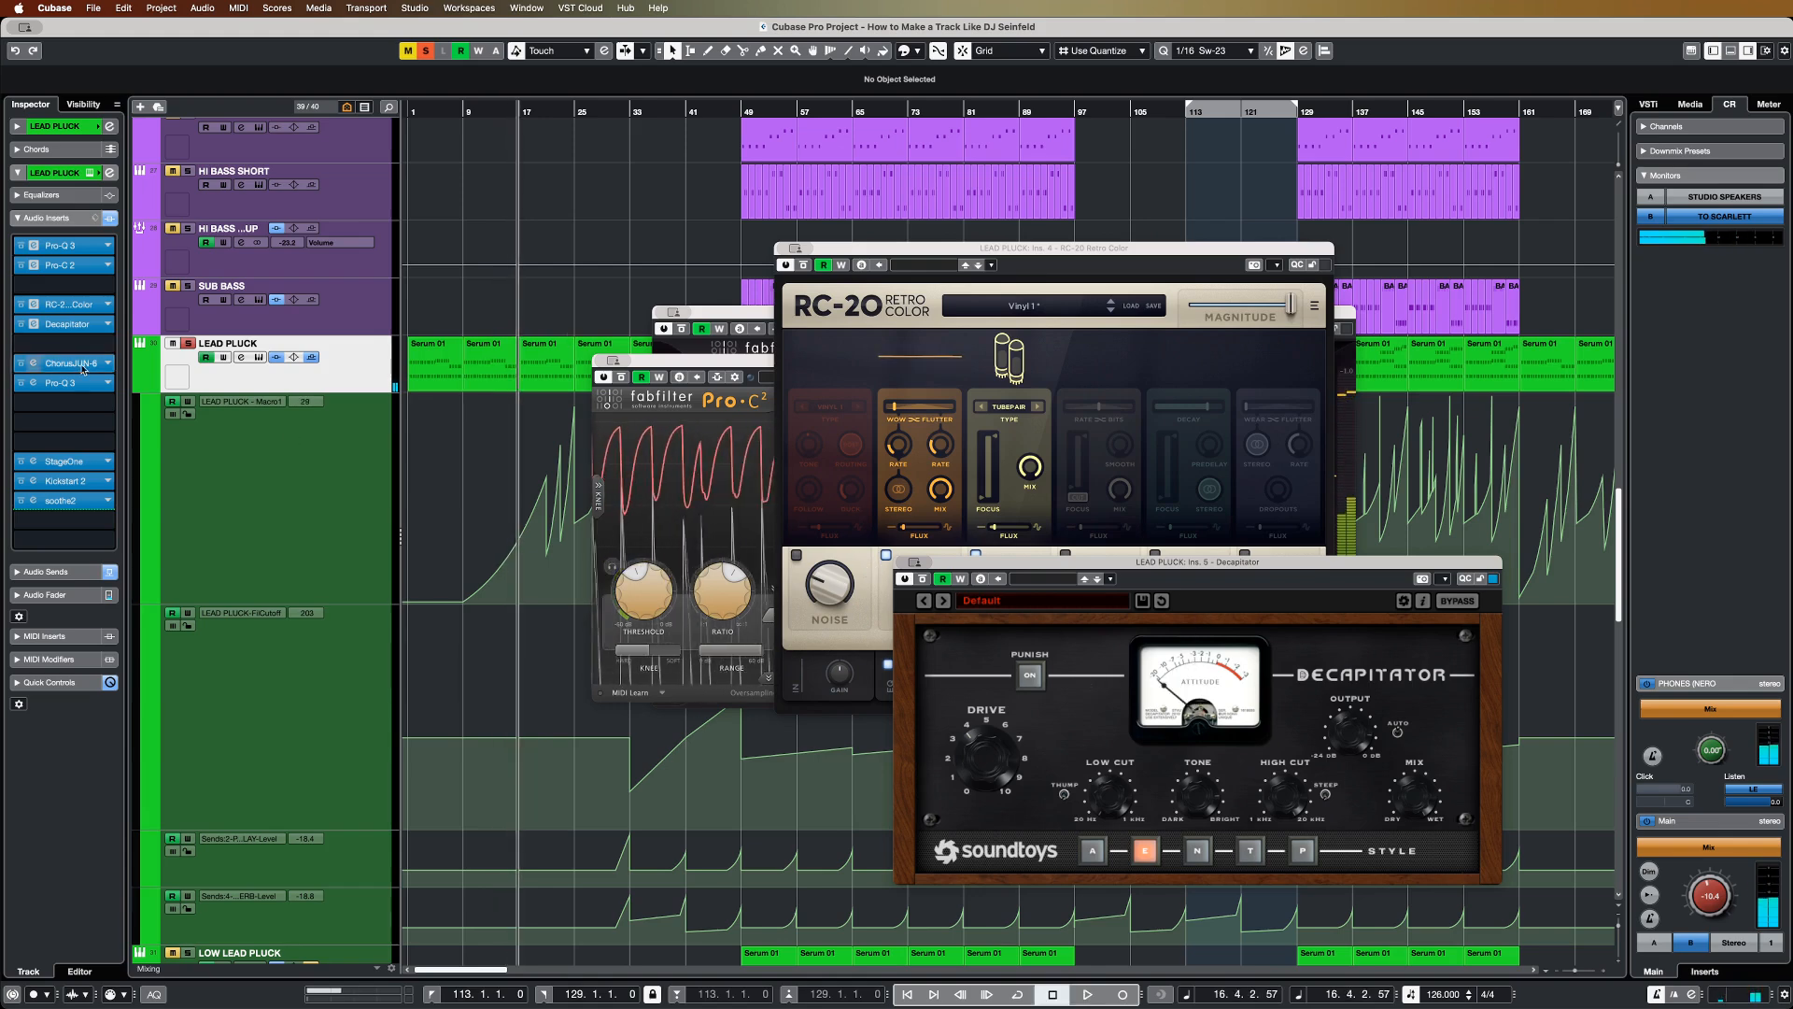
Step: Compare the lead pluck with the Chorus JUN-6 insert bypassed and active, then close the Chorus JUN-6 and RC-20 windows
{"action": "left_click", "coordinate": [82, 368]}
{"action": "left_click", "coordinate": [836, 285]}
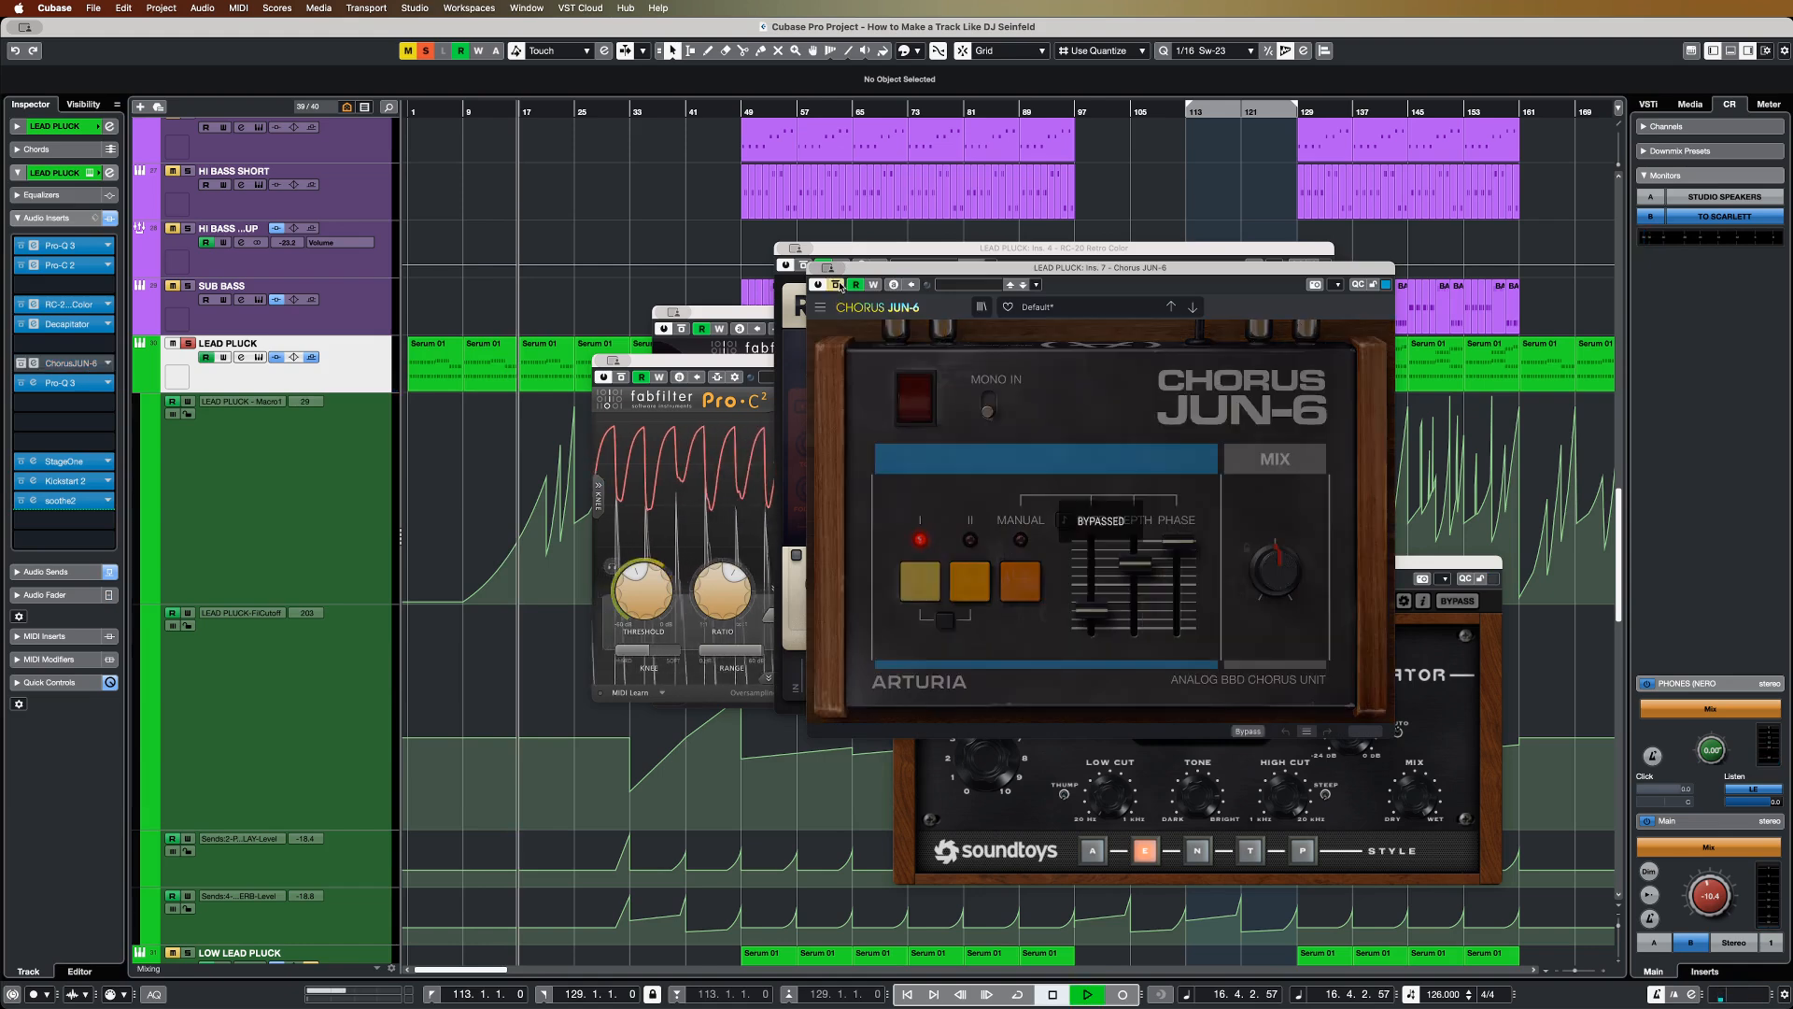
{"action": "left_click", "coordinate": [837, 285]}
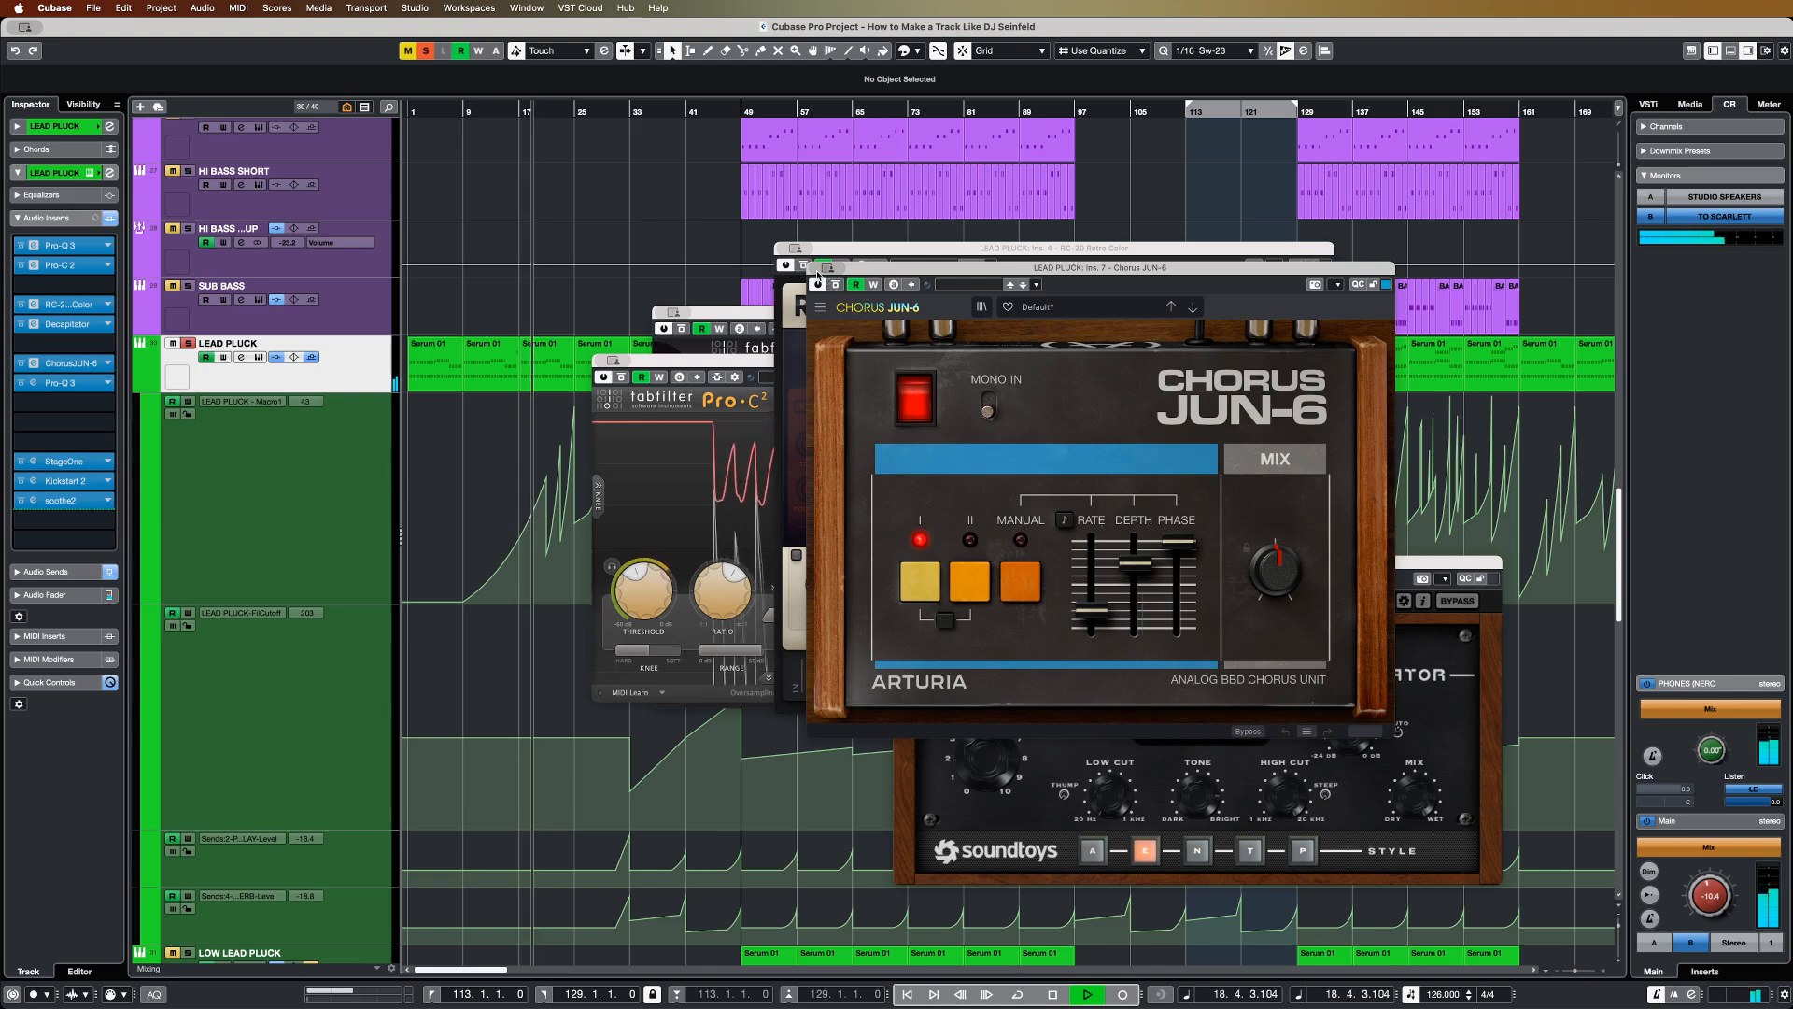
{"action": "mouse_move", "coordinate": [1281, 560]}
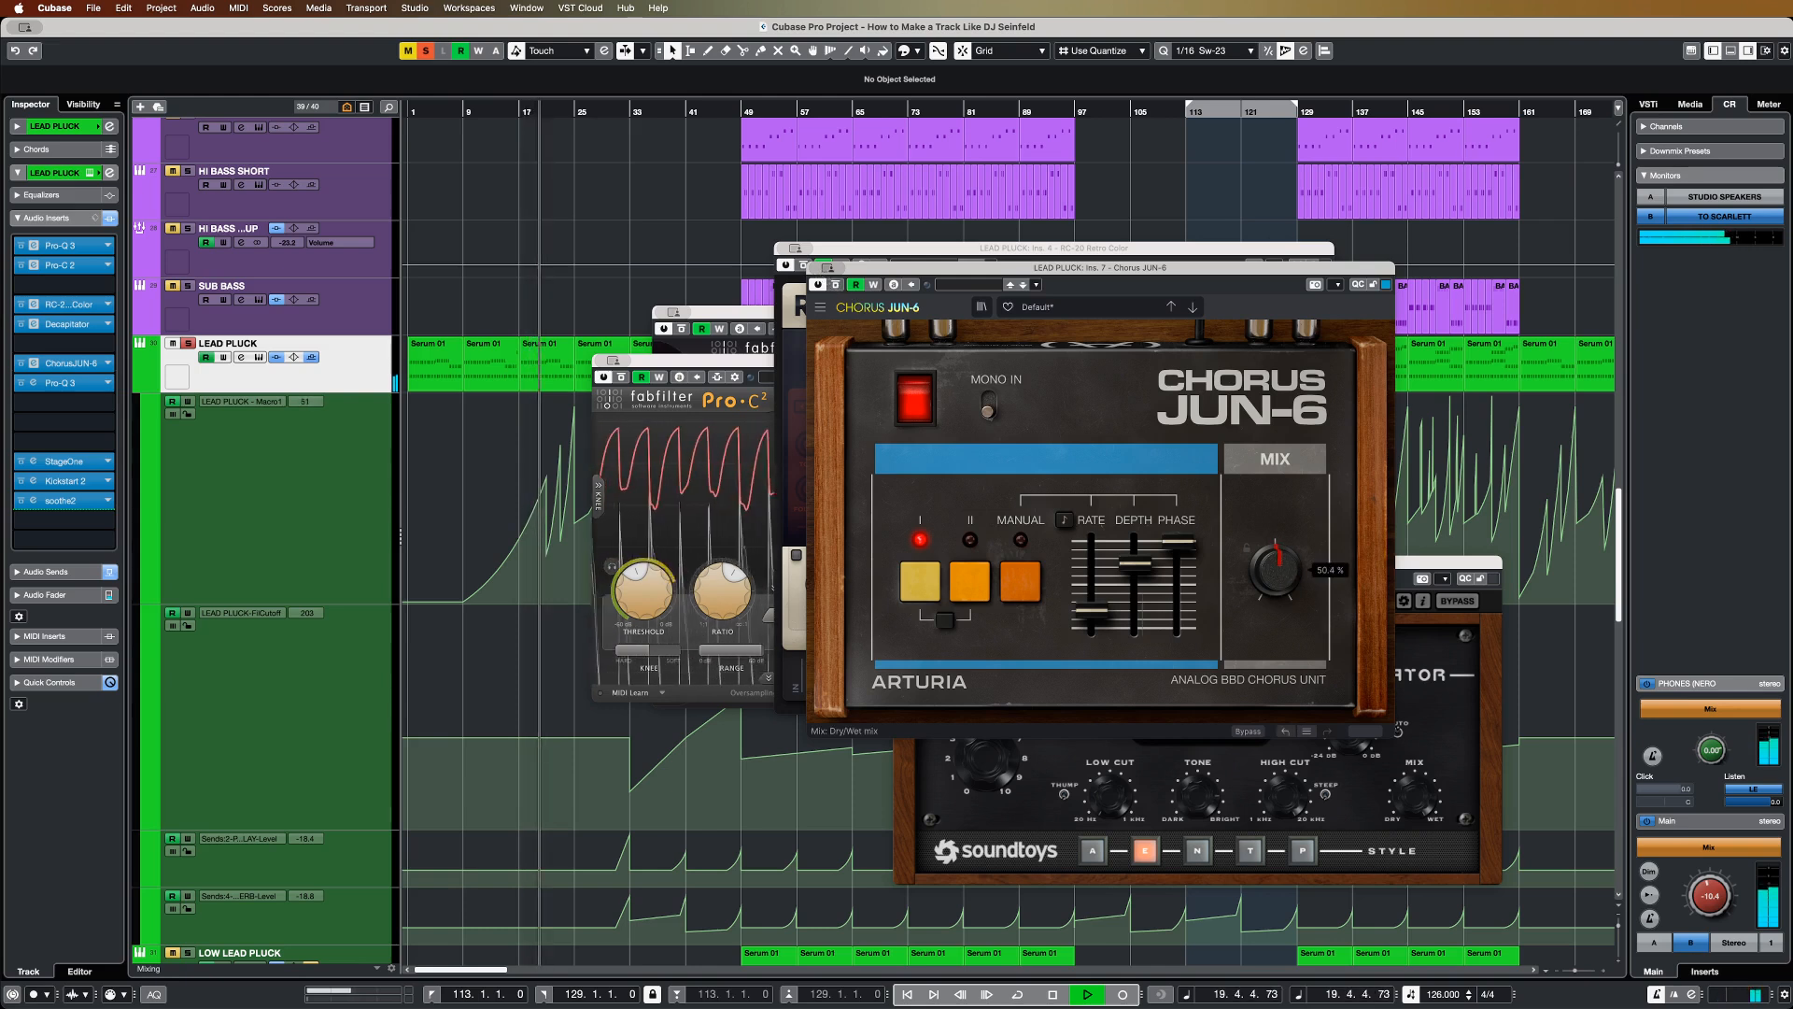
{"action": "left_click", "coordinate": [827, 268]}
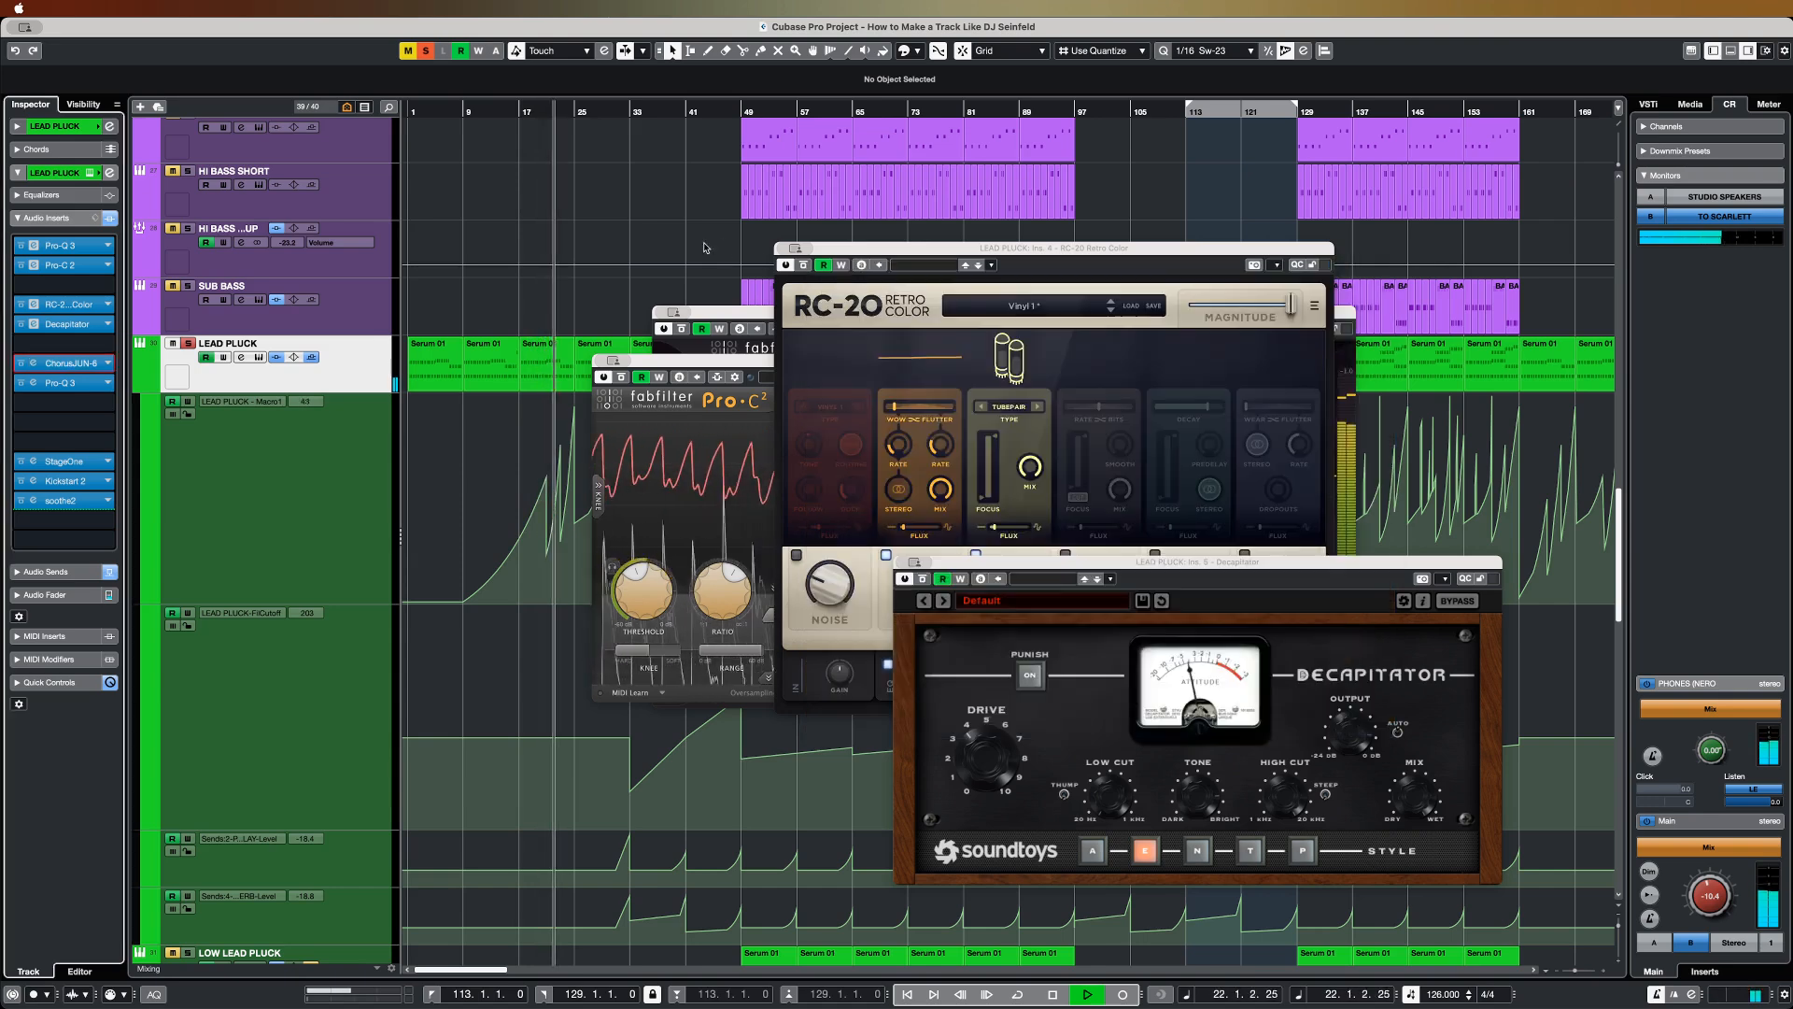
{"action": "left_click", "coordinate": [795, 254]}
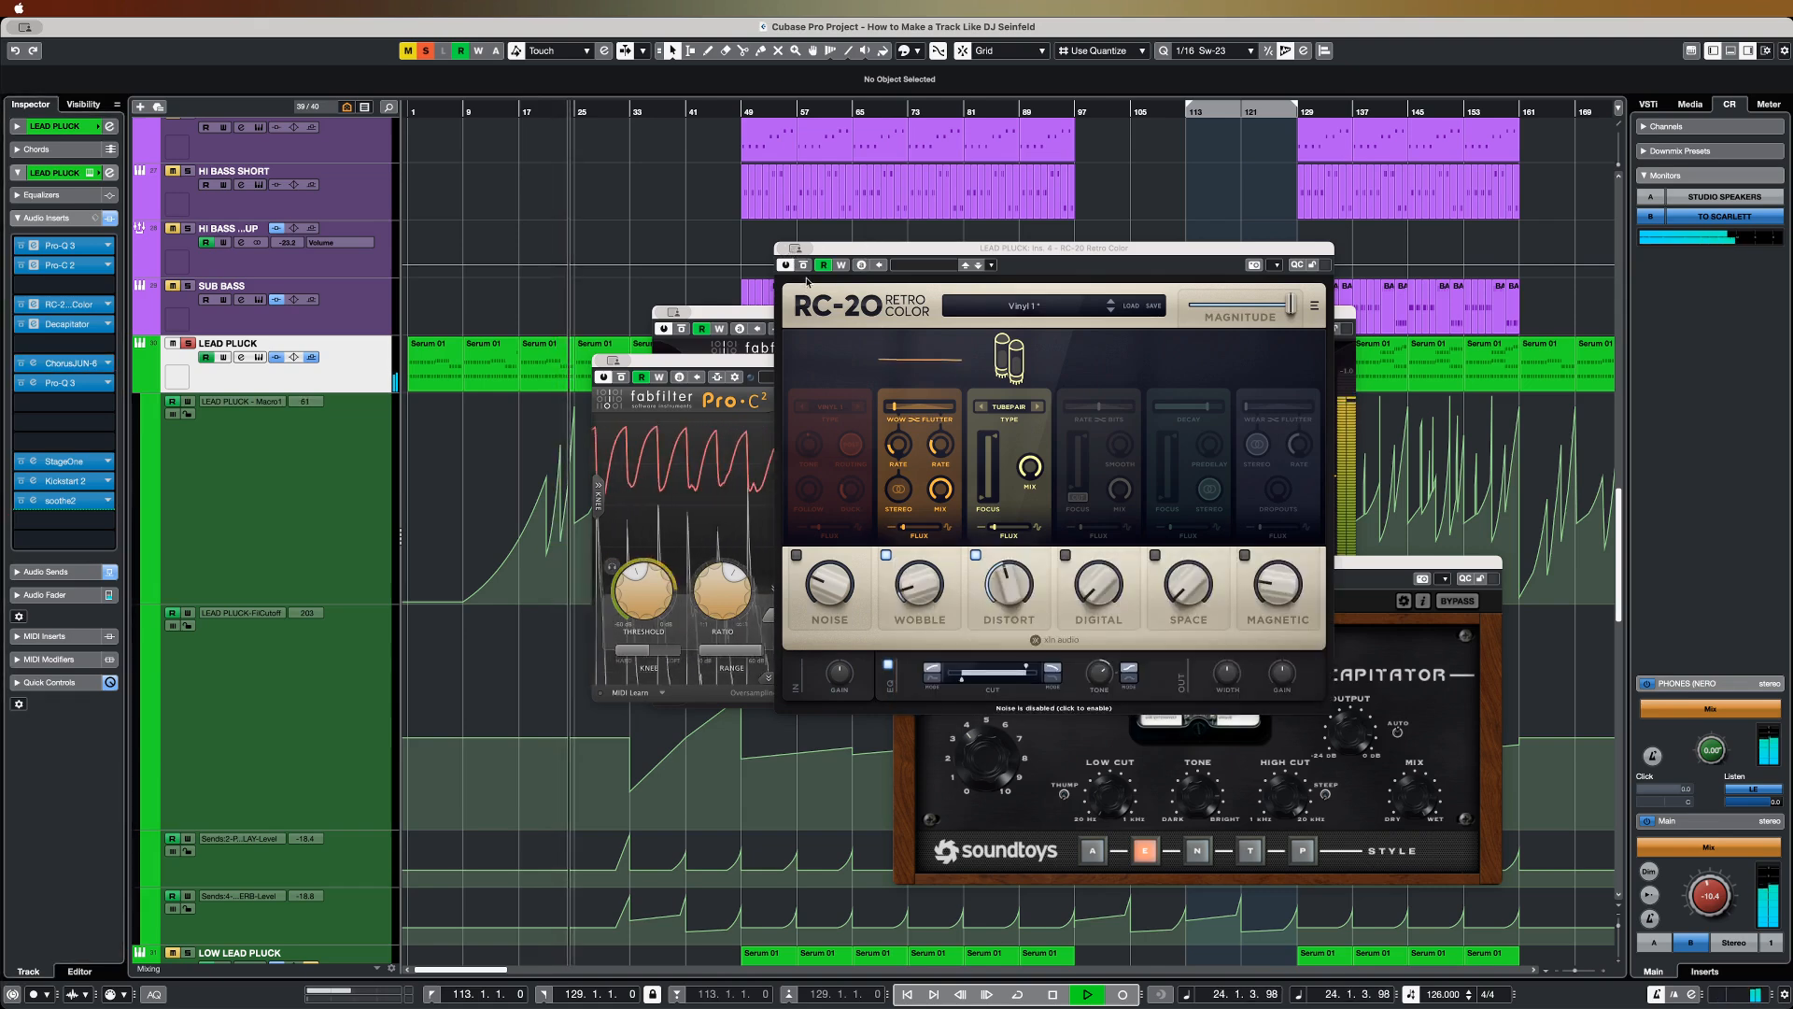
{"action": "left_click", "coordinate": [786, 249]}
{"action": "key", "text": "space"}
Step: Open the Pro-Q 3 following the chorus and compare its spectrum with Decapitator and RC-20 bypassed and active
{"action": "left_click", "coordinate": [34, 383]}
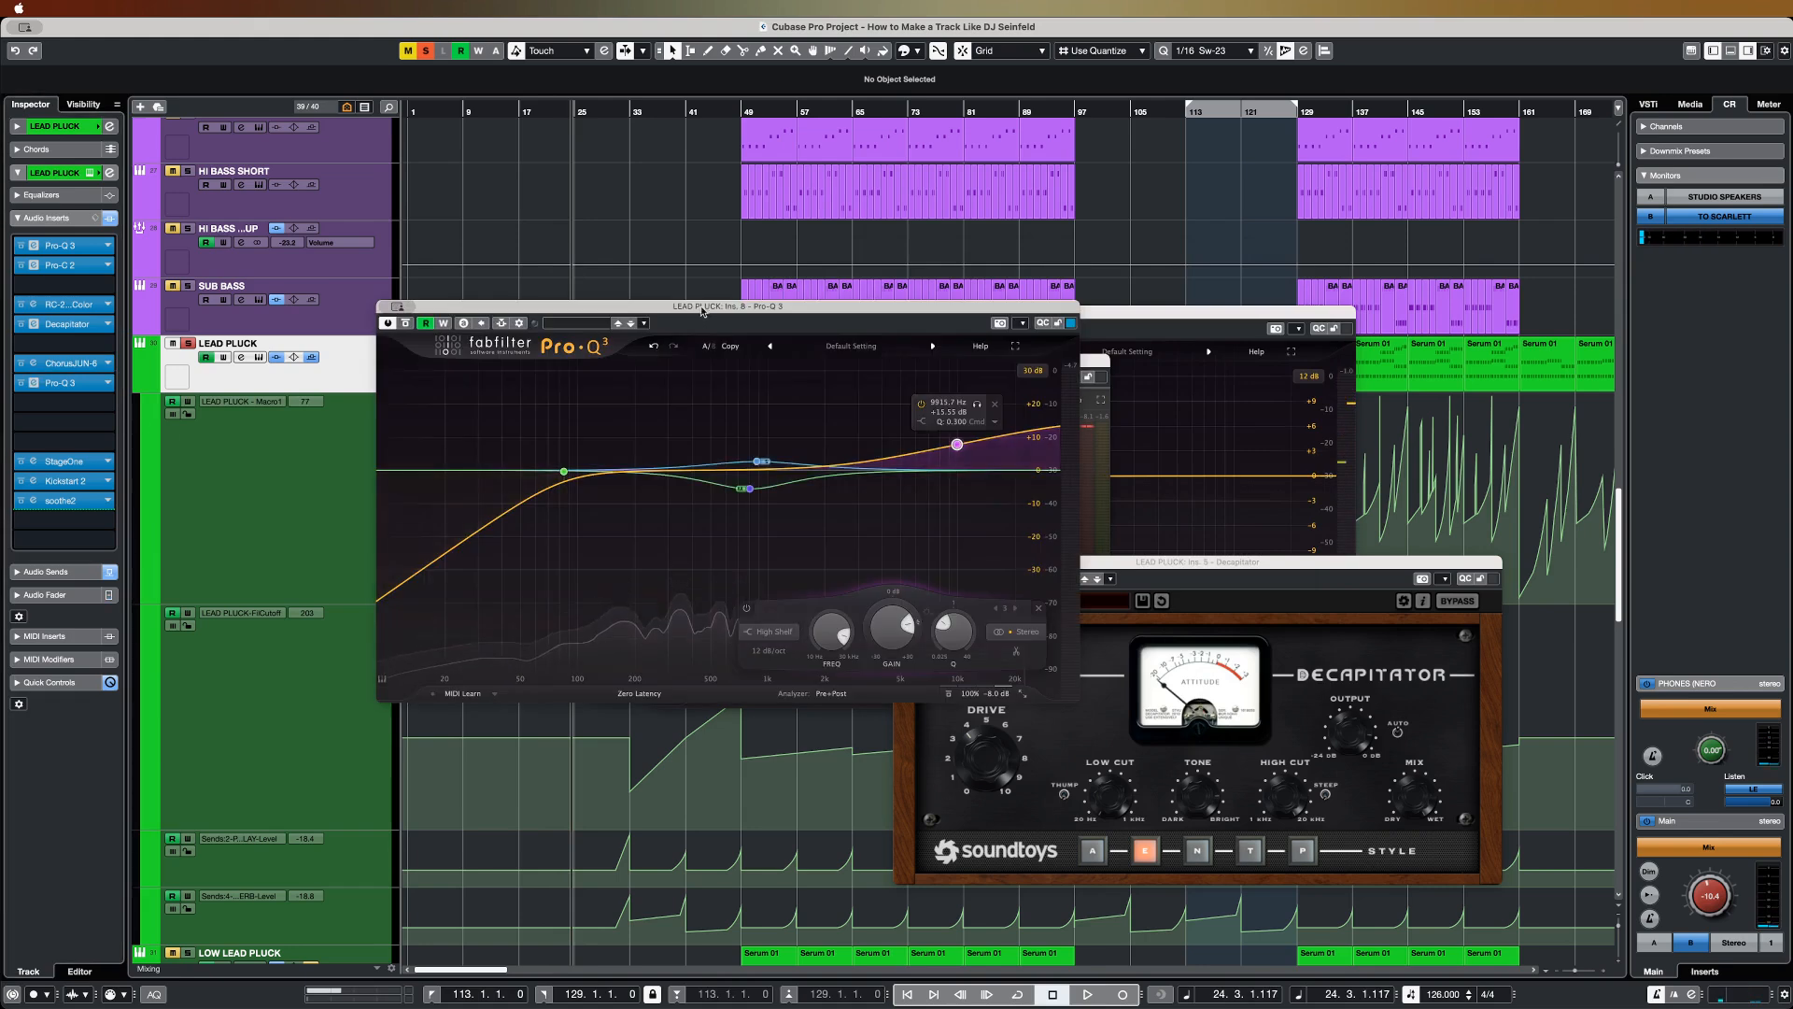
{"action": "left_click_drag", "start_coordinate": [703, 311], "coordinate": [1008, 353]}
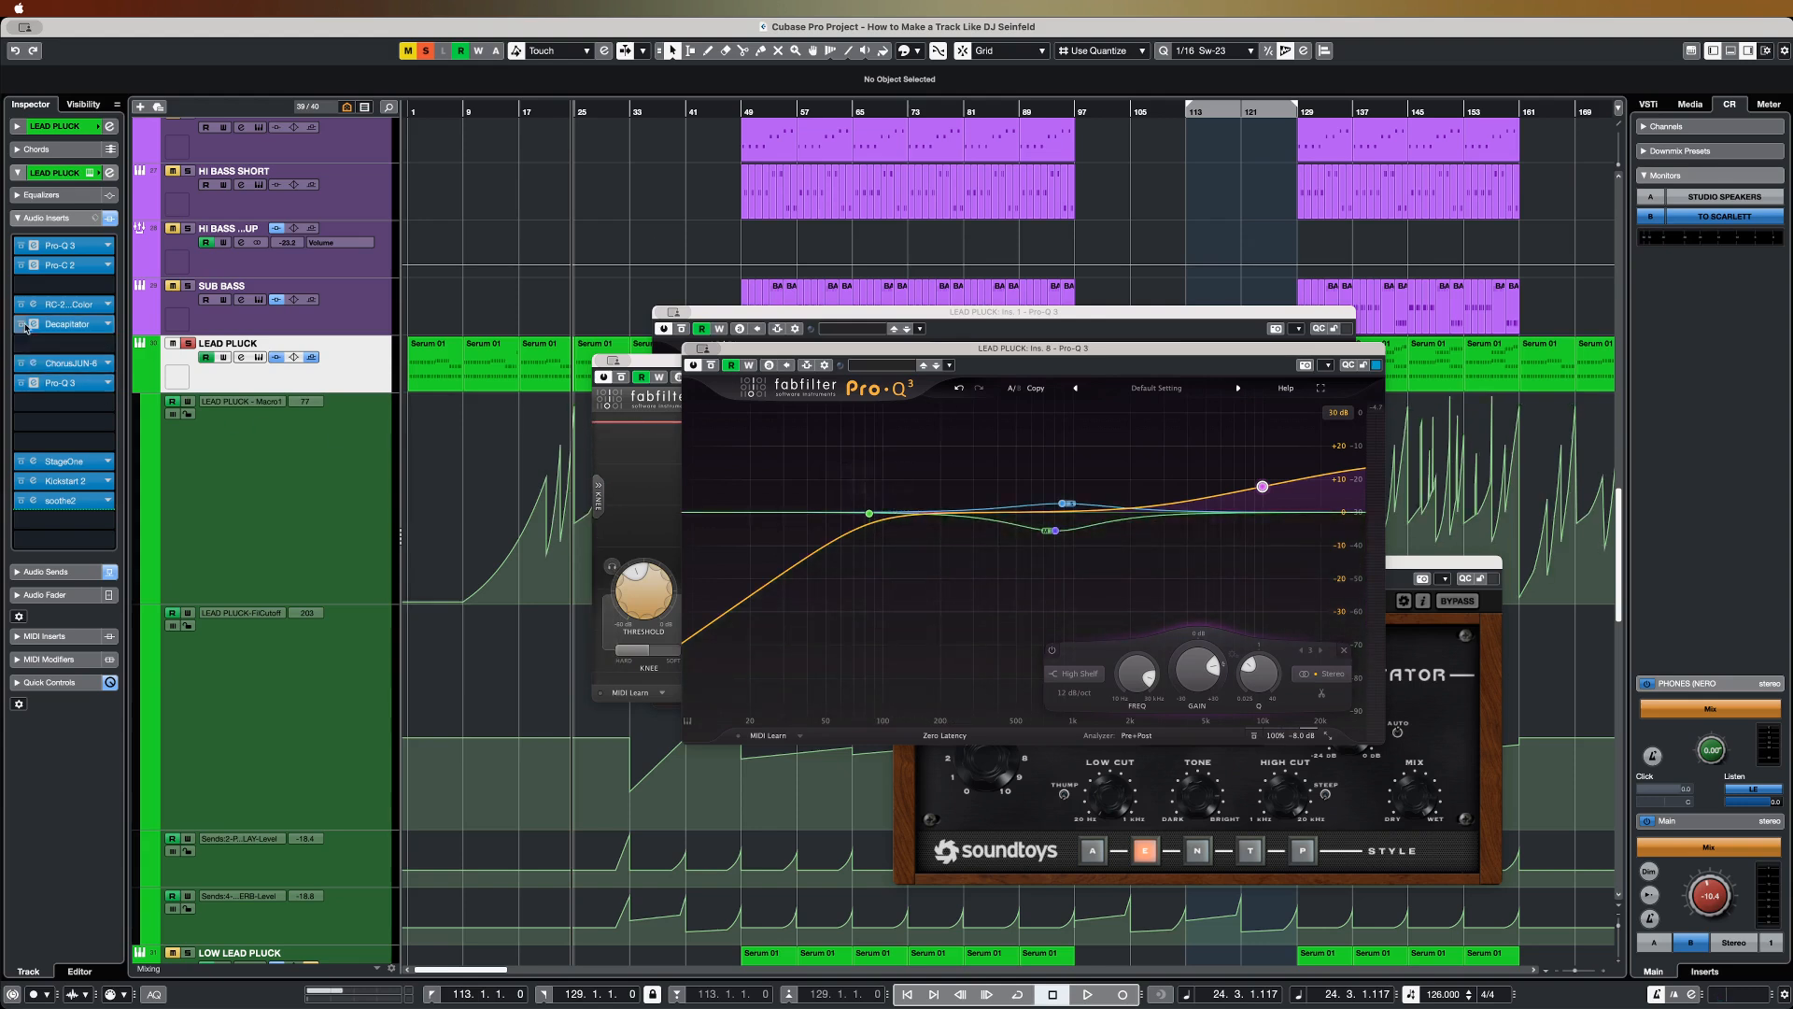
{"action": "left_click", "coordinate": [22, 324]}
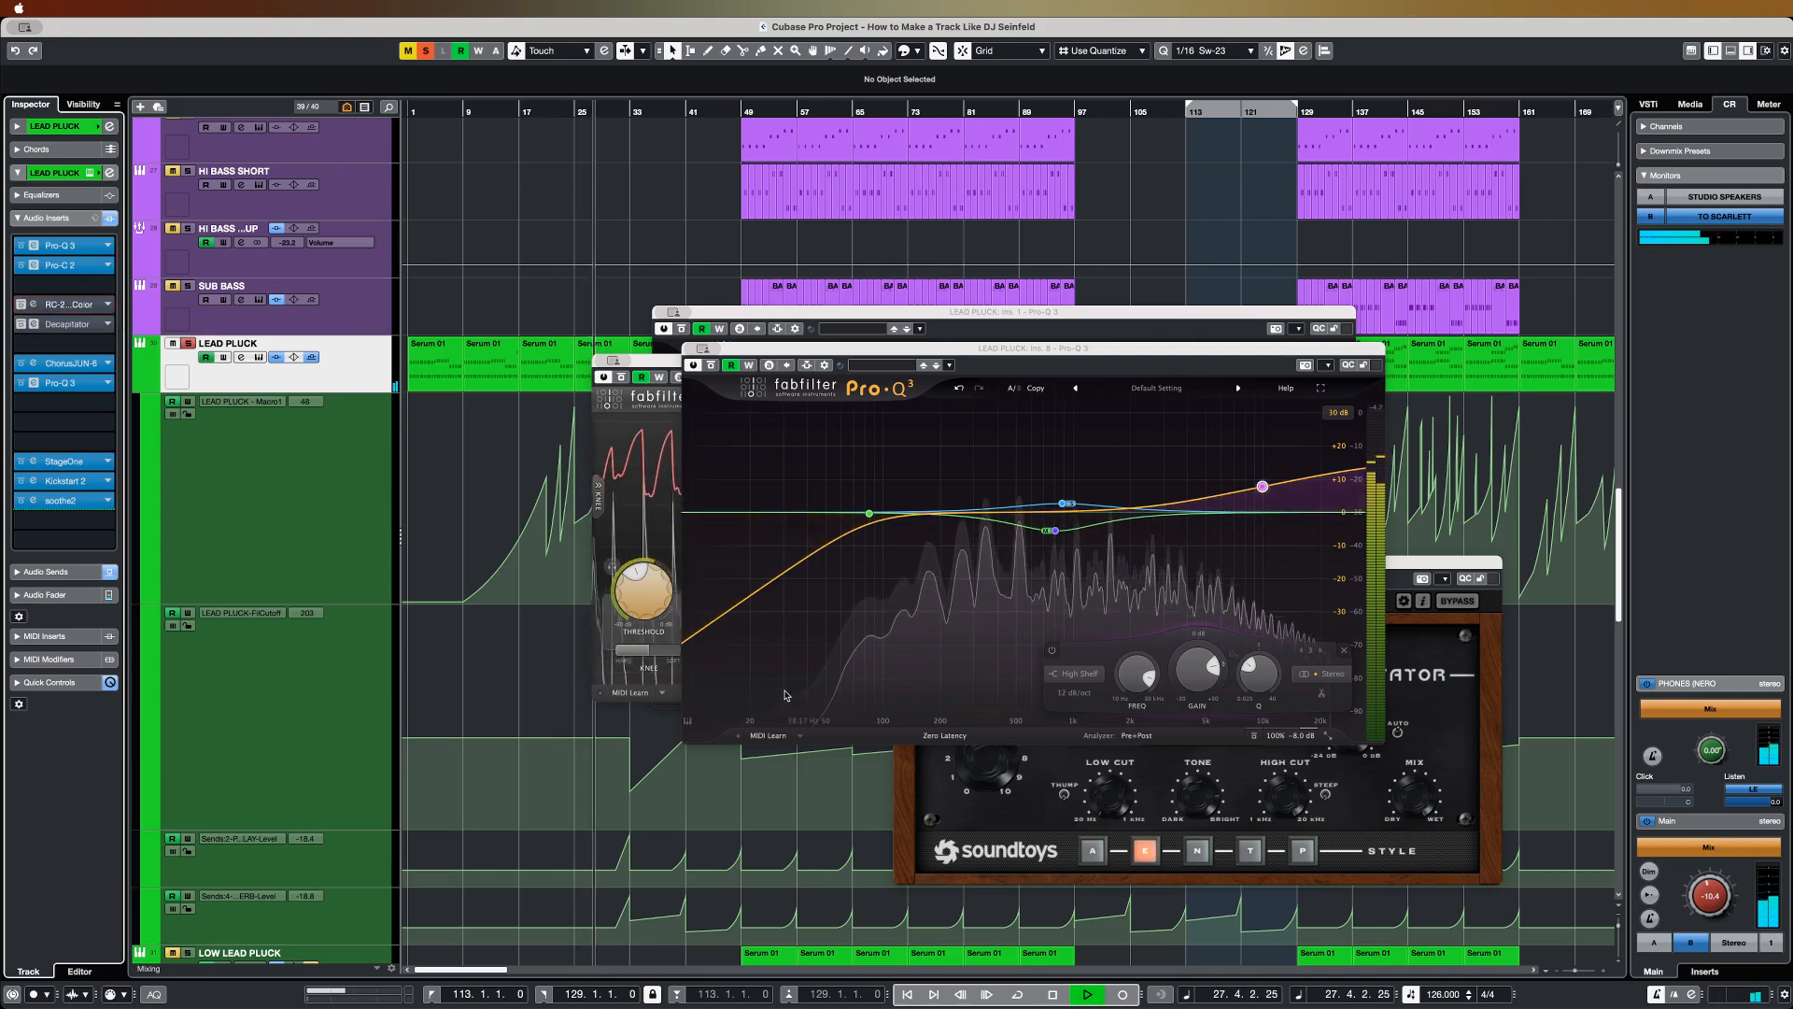
{"action": "left_click", "coordinate": [23, 305]}
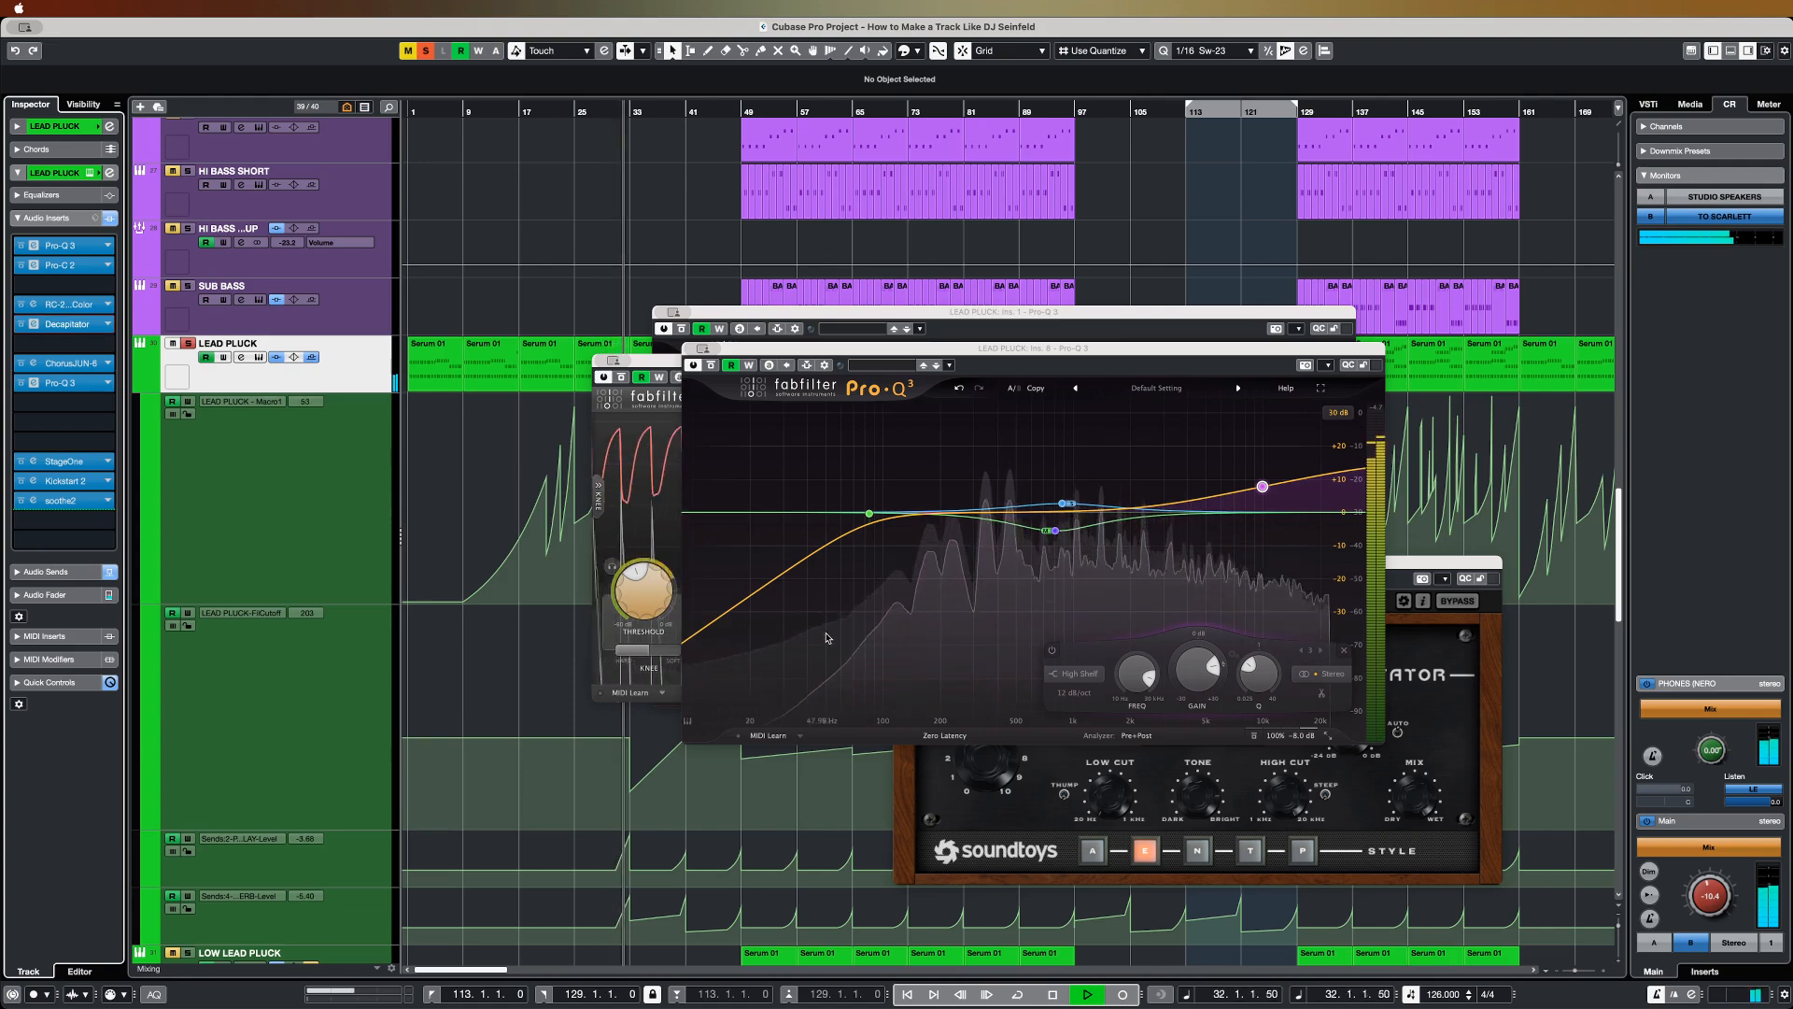
Step: Raise the low-cut frequency slightly in the second Pro-Q 3 during playback, then stop playback
{"action": "mouse_move", "coordinate": [878, 530]}
{"action": "left_click_drag", "start_coordinate": [869, 513], "coordinate": [889, 515]}
{"action": "key", "text": "space"}
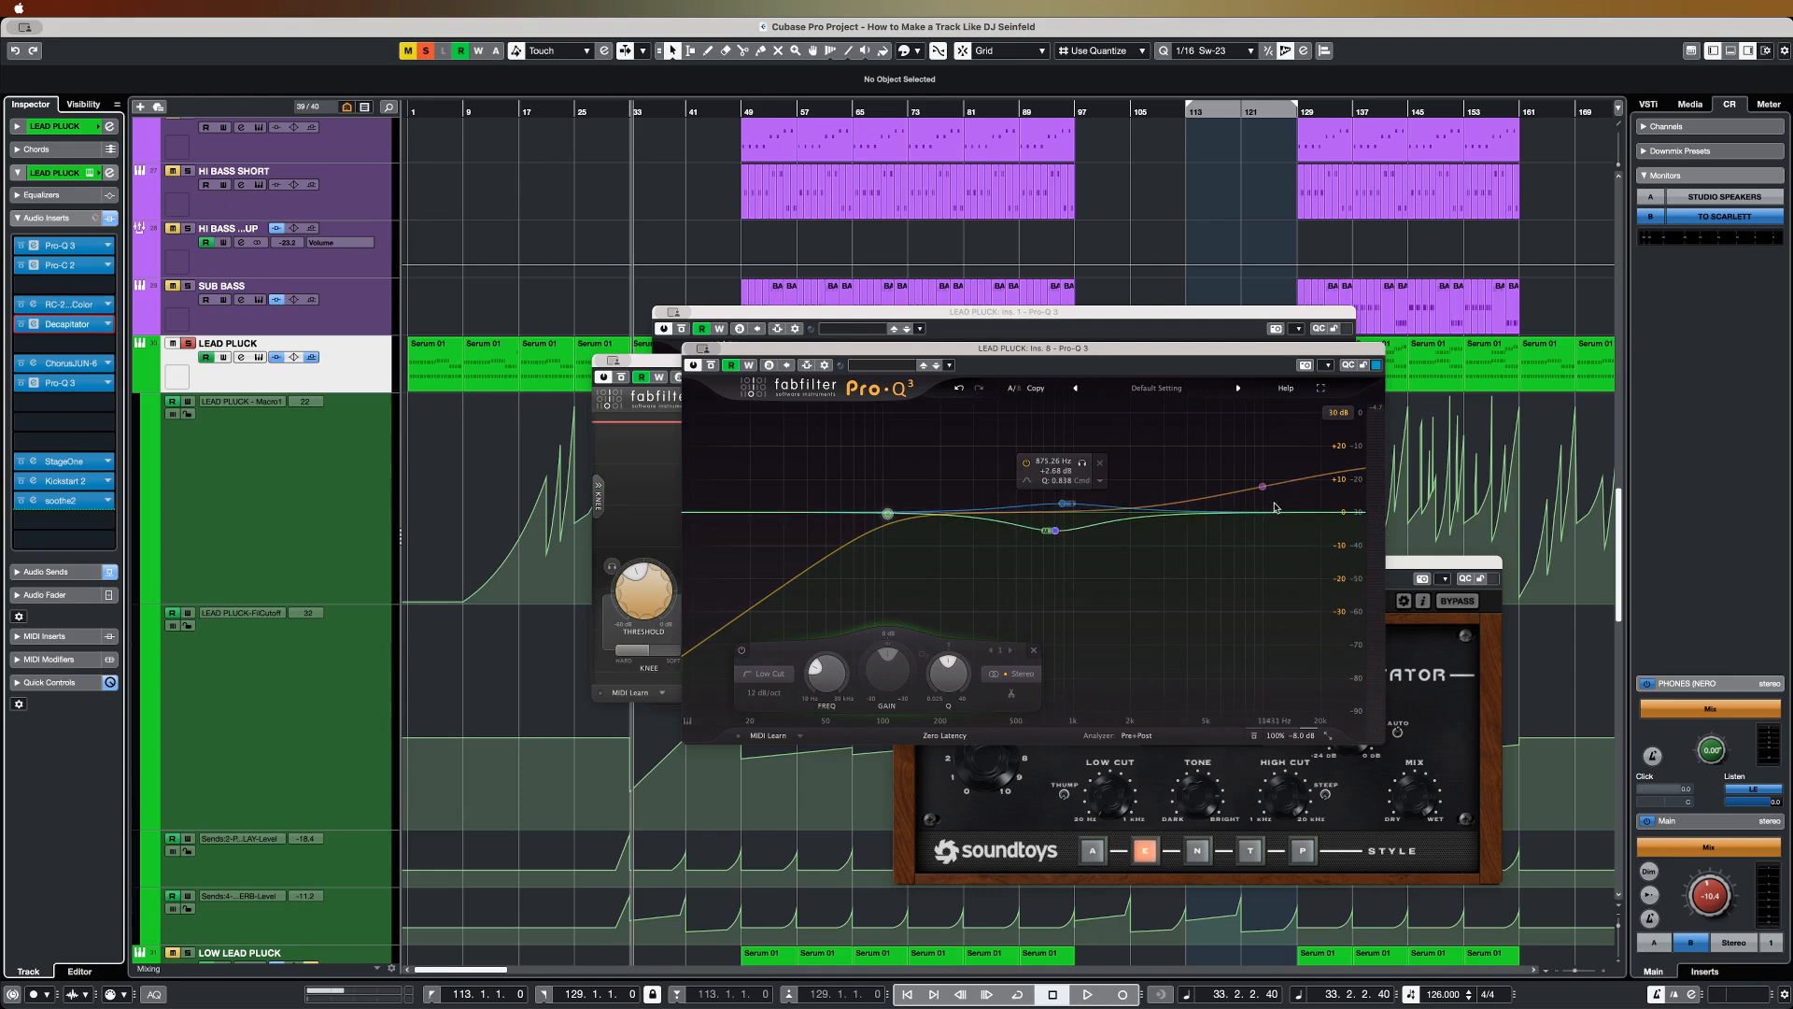
Step: Increase the side bell's boost and deepen the mid bell's cut to about -6 dB near 800 Hz in the second Pro-Q 3
{"action": "left_click", "coordinate": [1263, 485]}
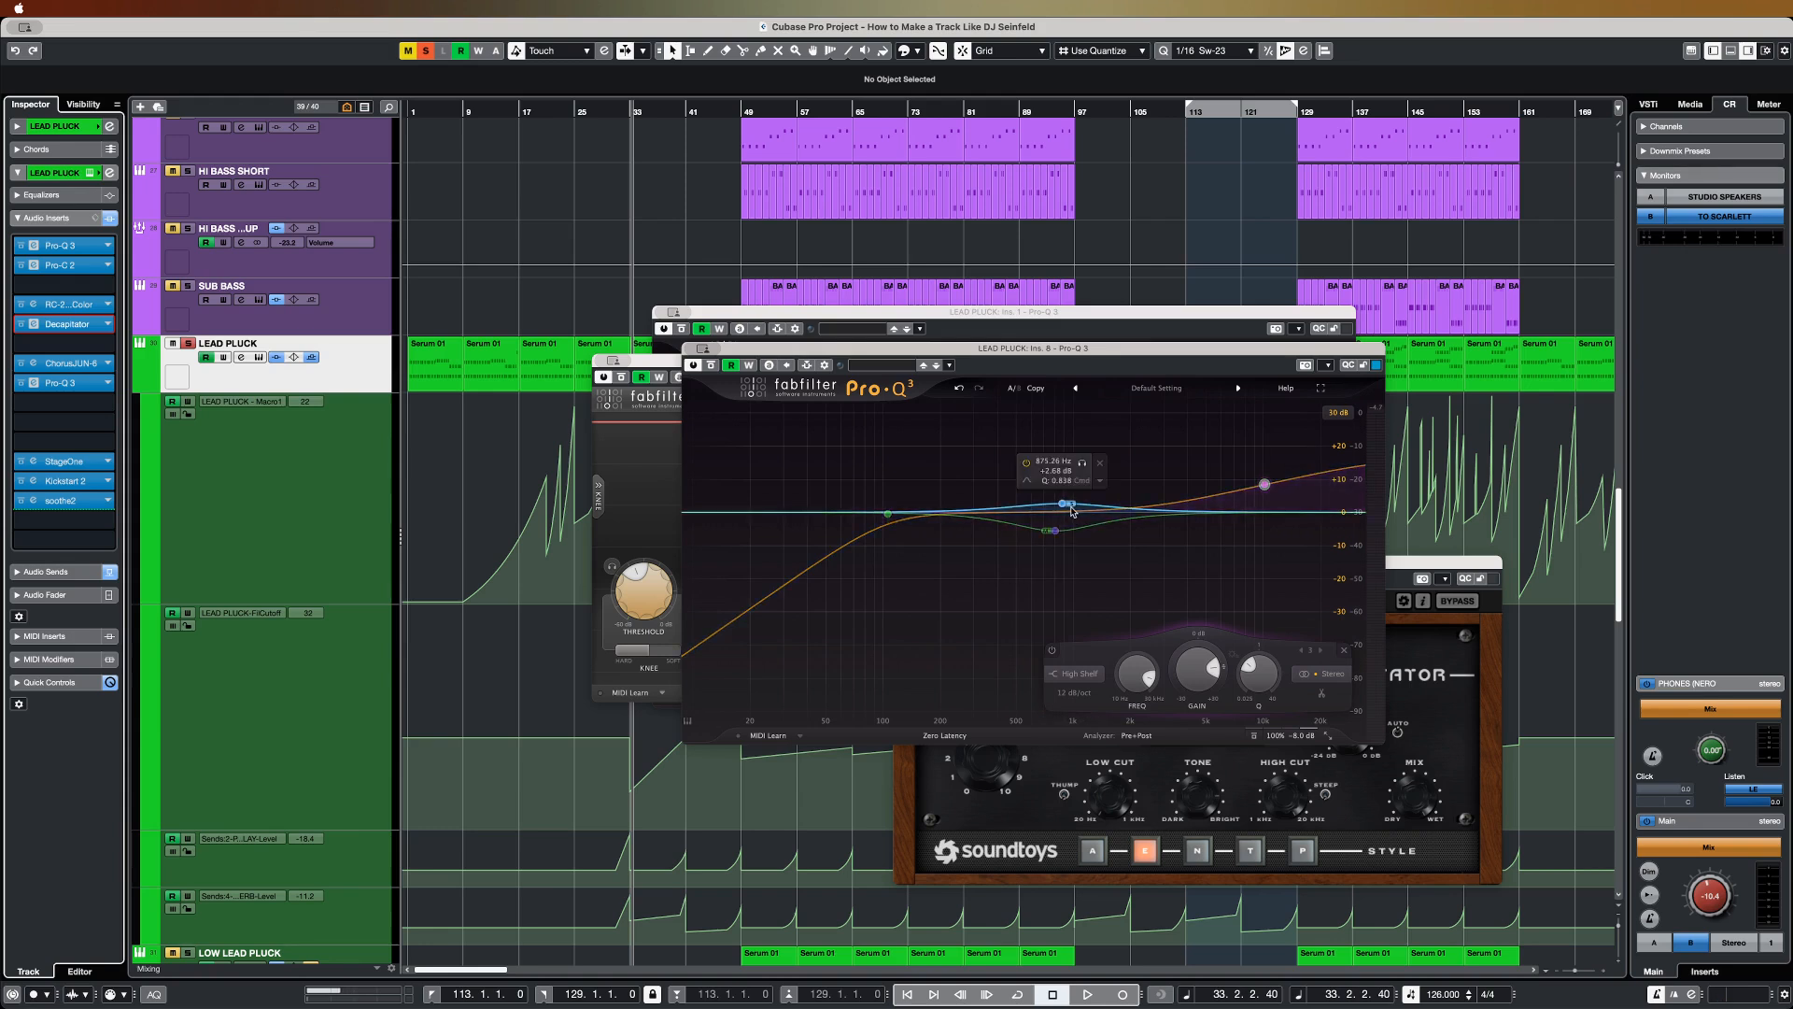
{"action": "left_click", "coordinate": [1065, 505]}
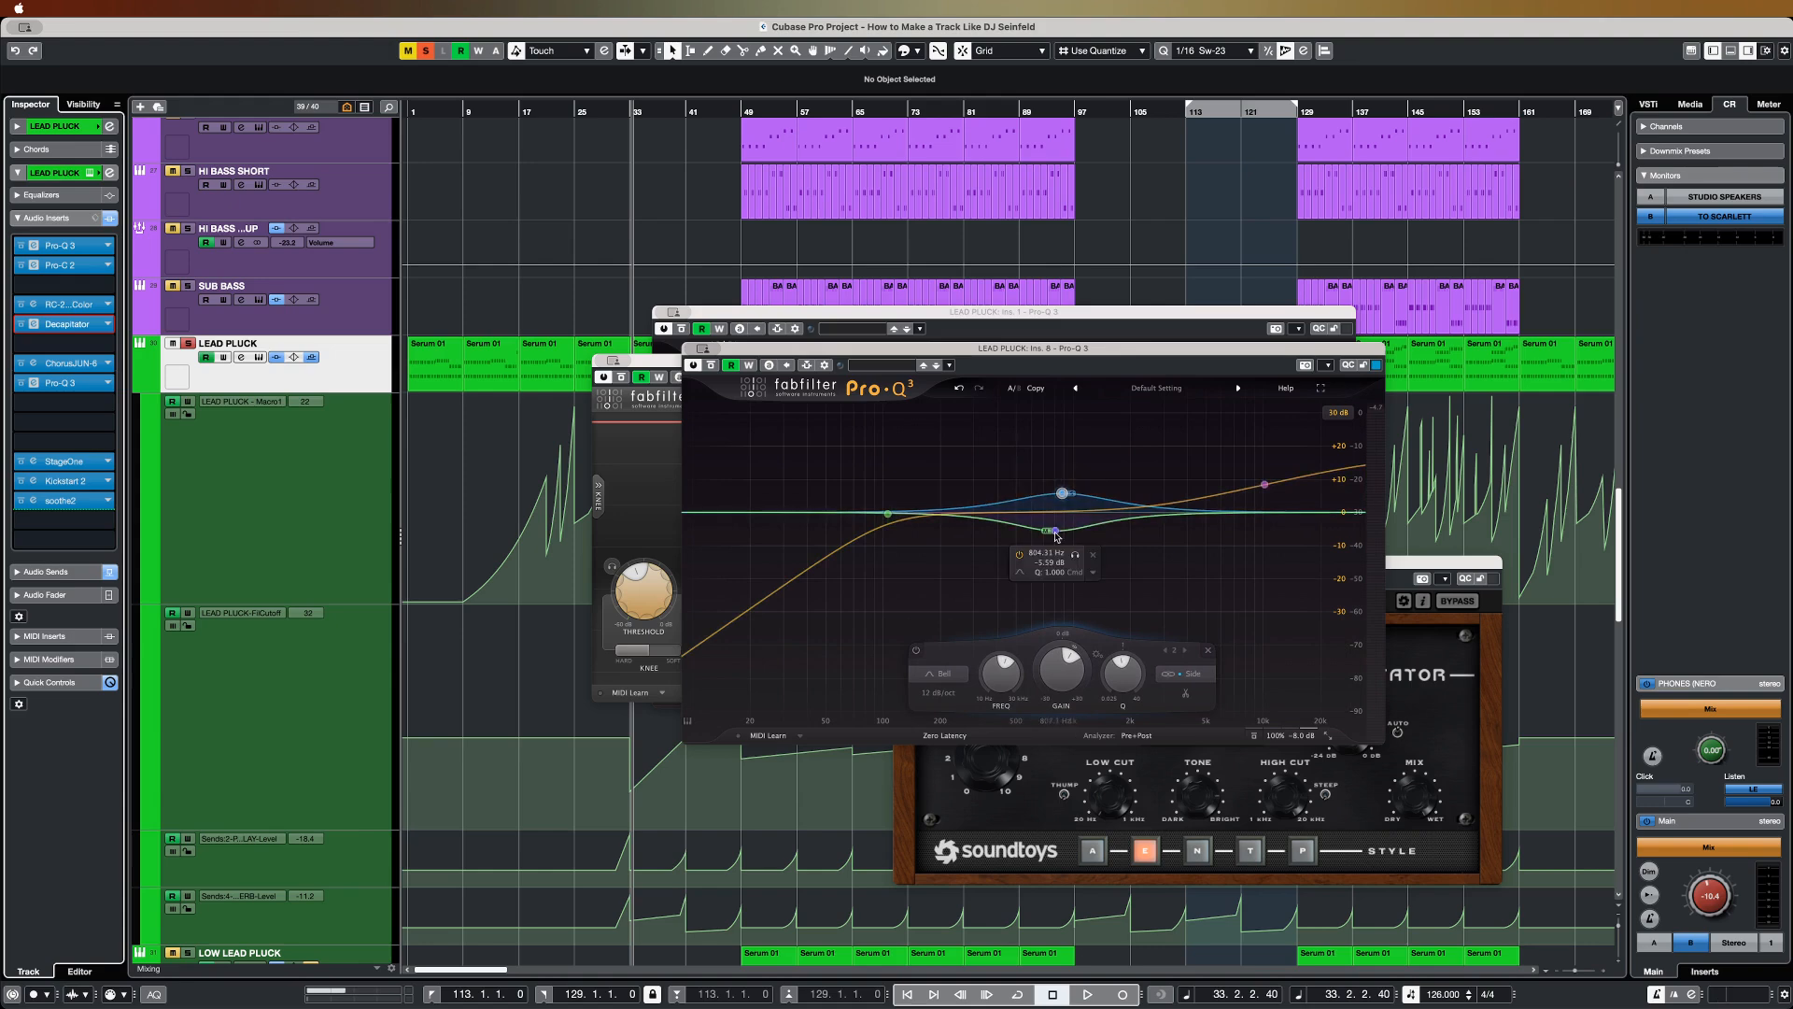
{"action": "left_click_drag", "start_coordinate": [1055, 535], "coordinate": [1058, 540]}
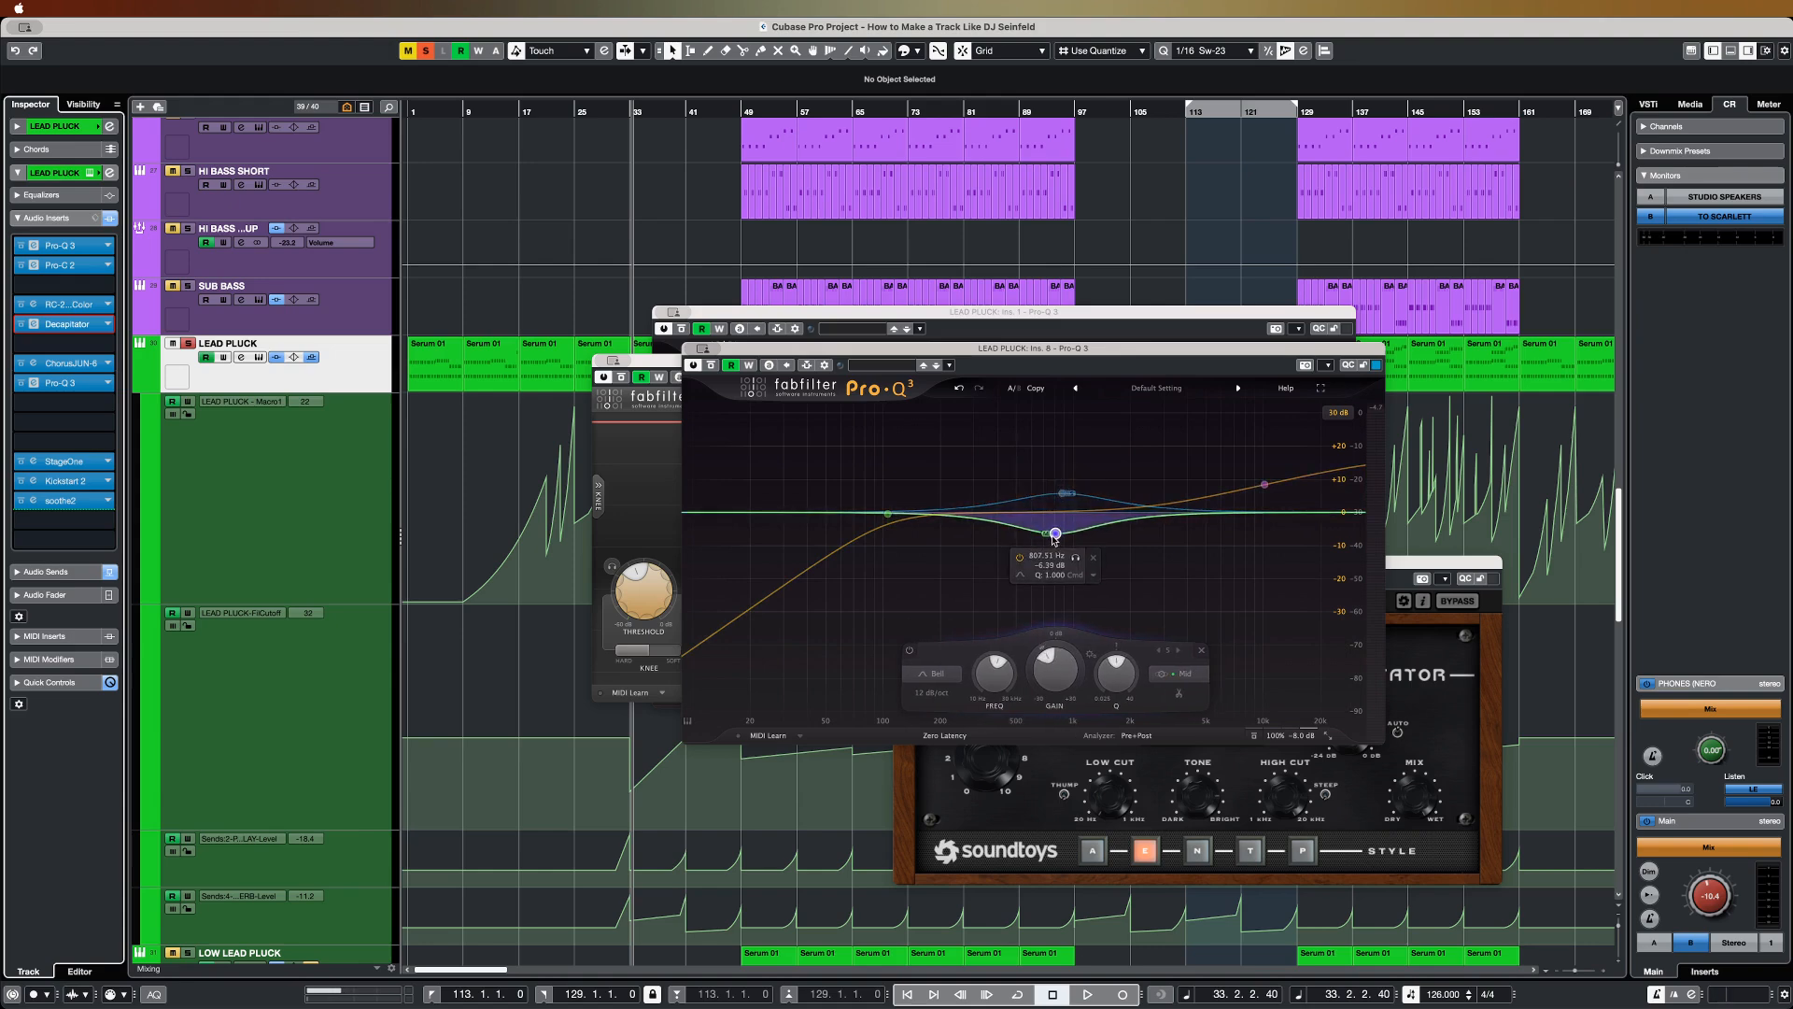
Step: Audition the second Pro-Q 3's mid bell disabled and enabled, deepen its cut to about -9 dB, and stop playback
{"action": "left_click", "coordinate": [1040, 521], "text": "alt"}
{"action": "key", "text": "space"}
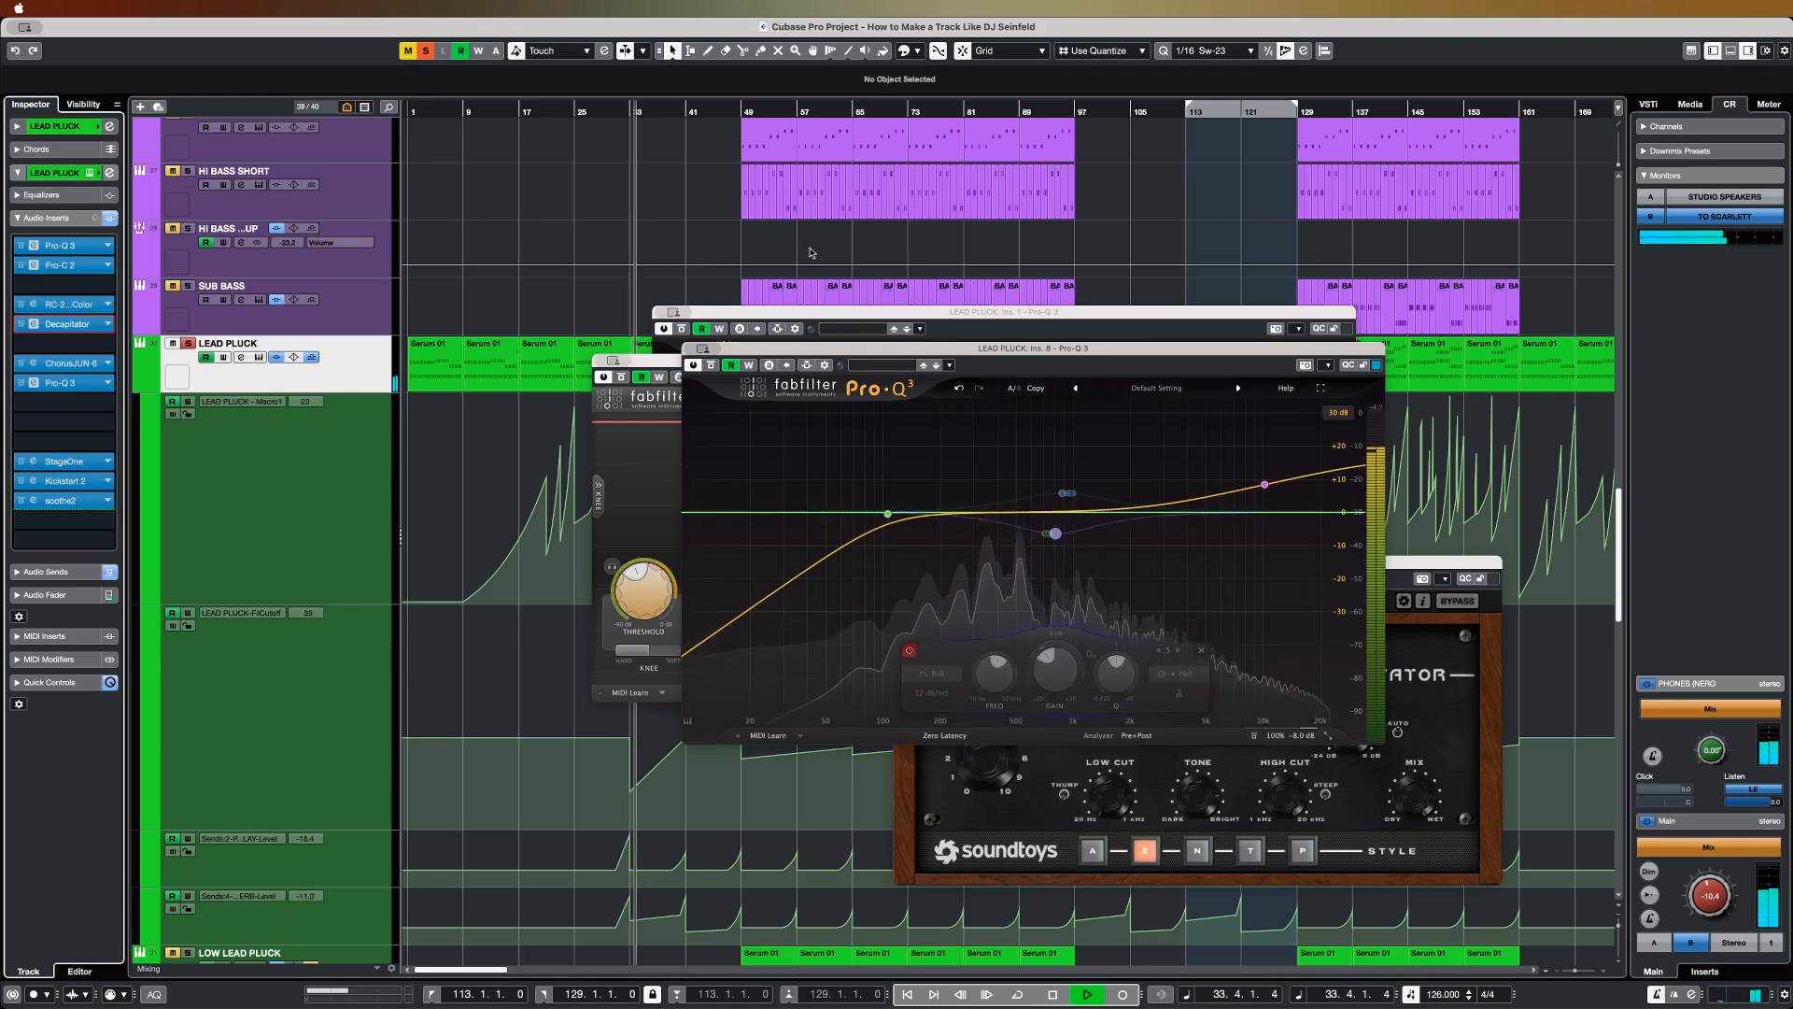
{"action": "left_click", "coordinate": [545, 112]}
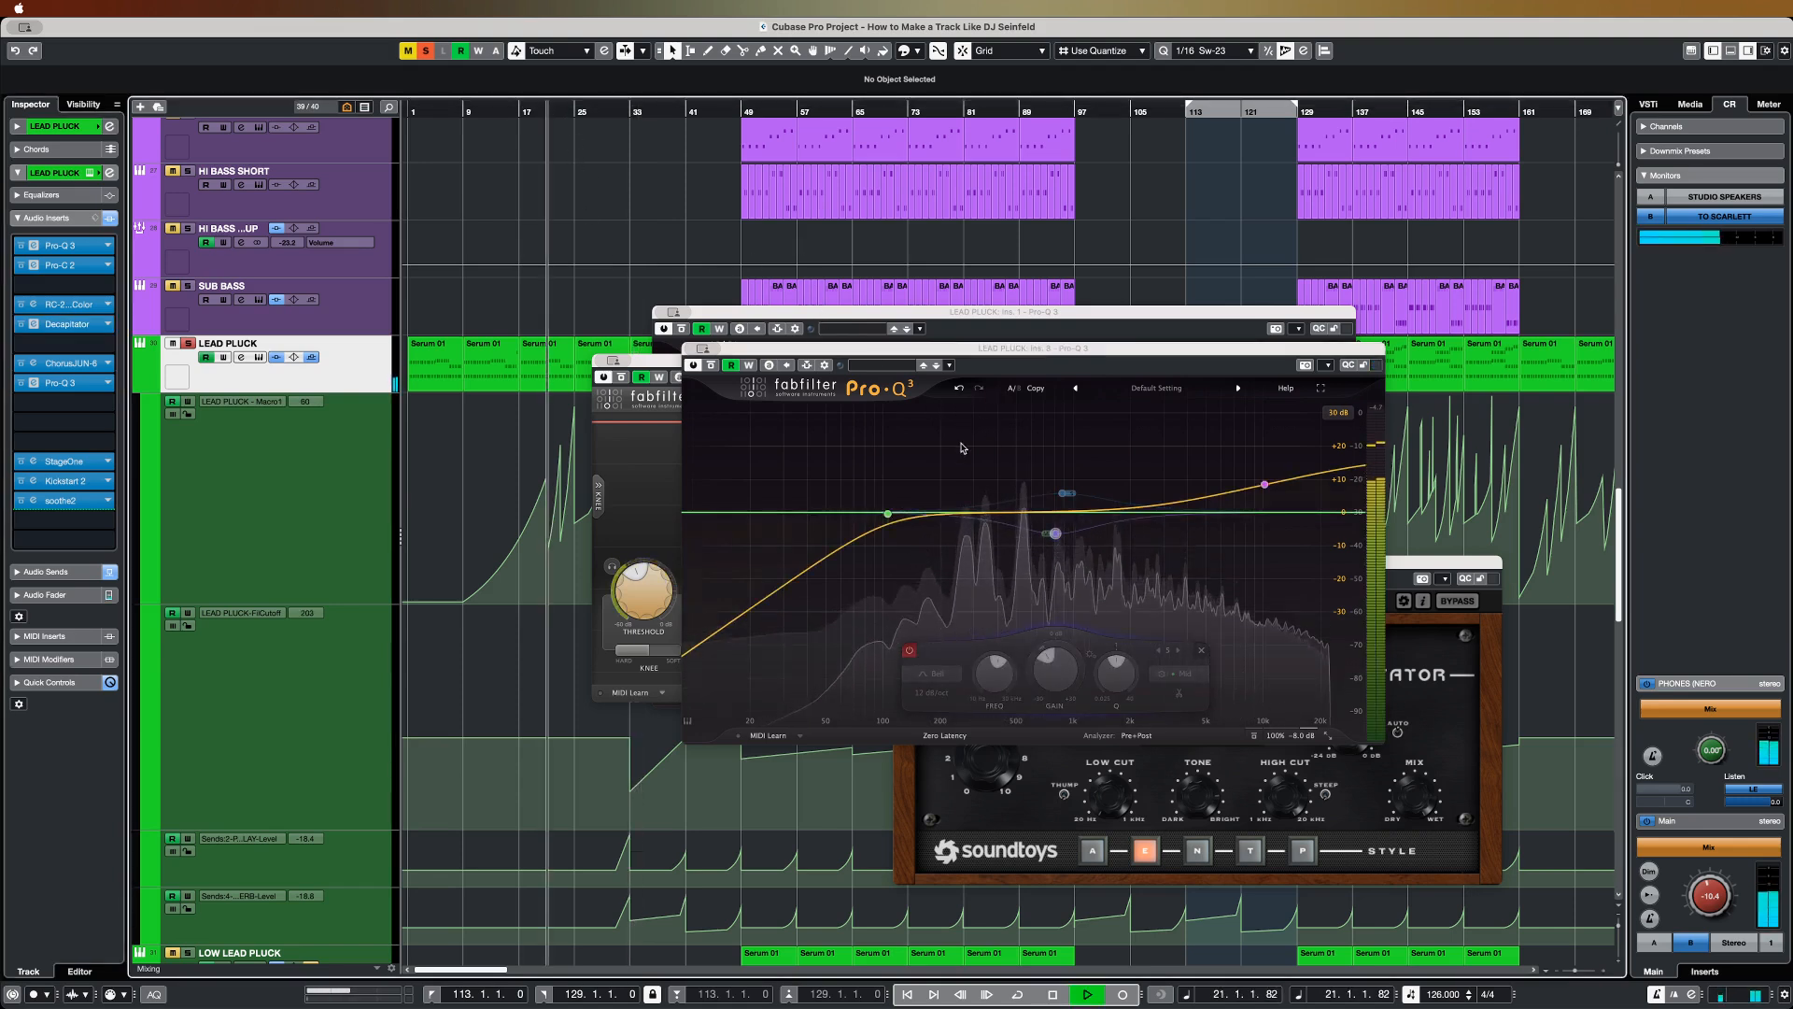
{"action": "left_click", "coordinate": [1051, 534]}
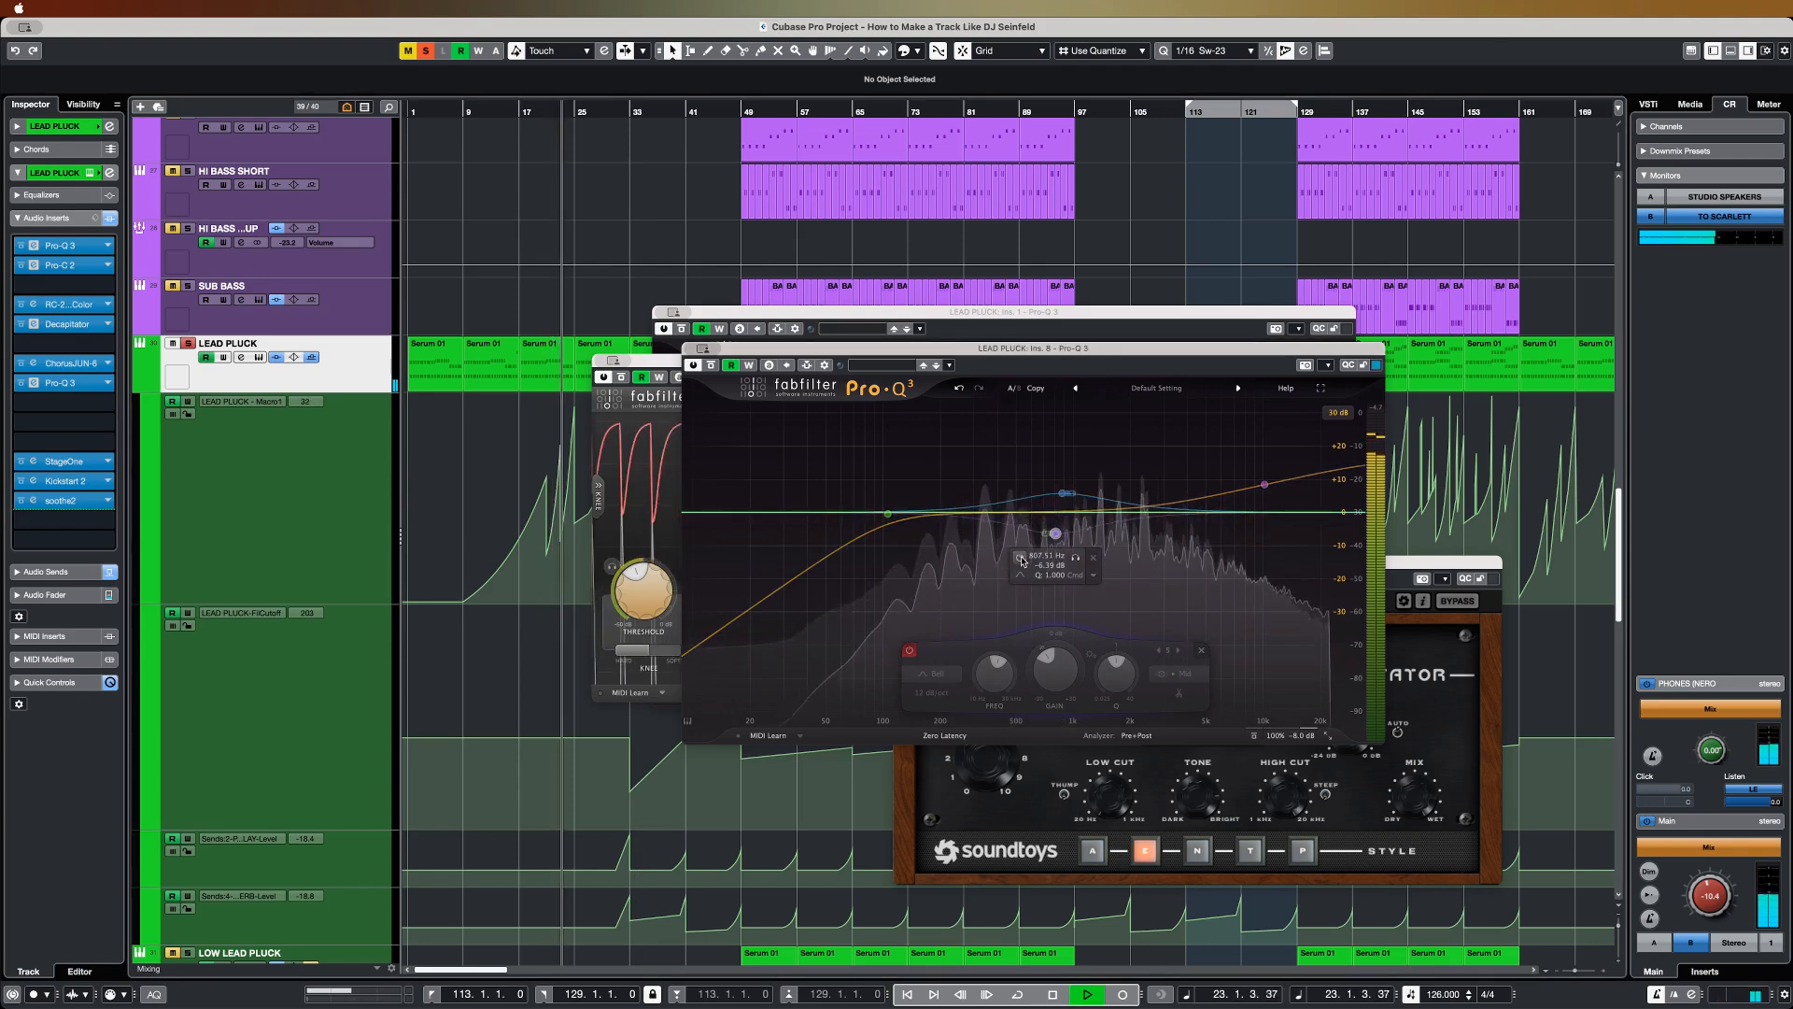
{"action": "left_click", "coordinate": [1020, 558]}
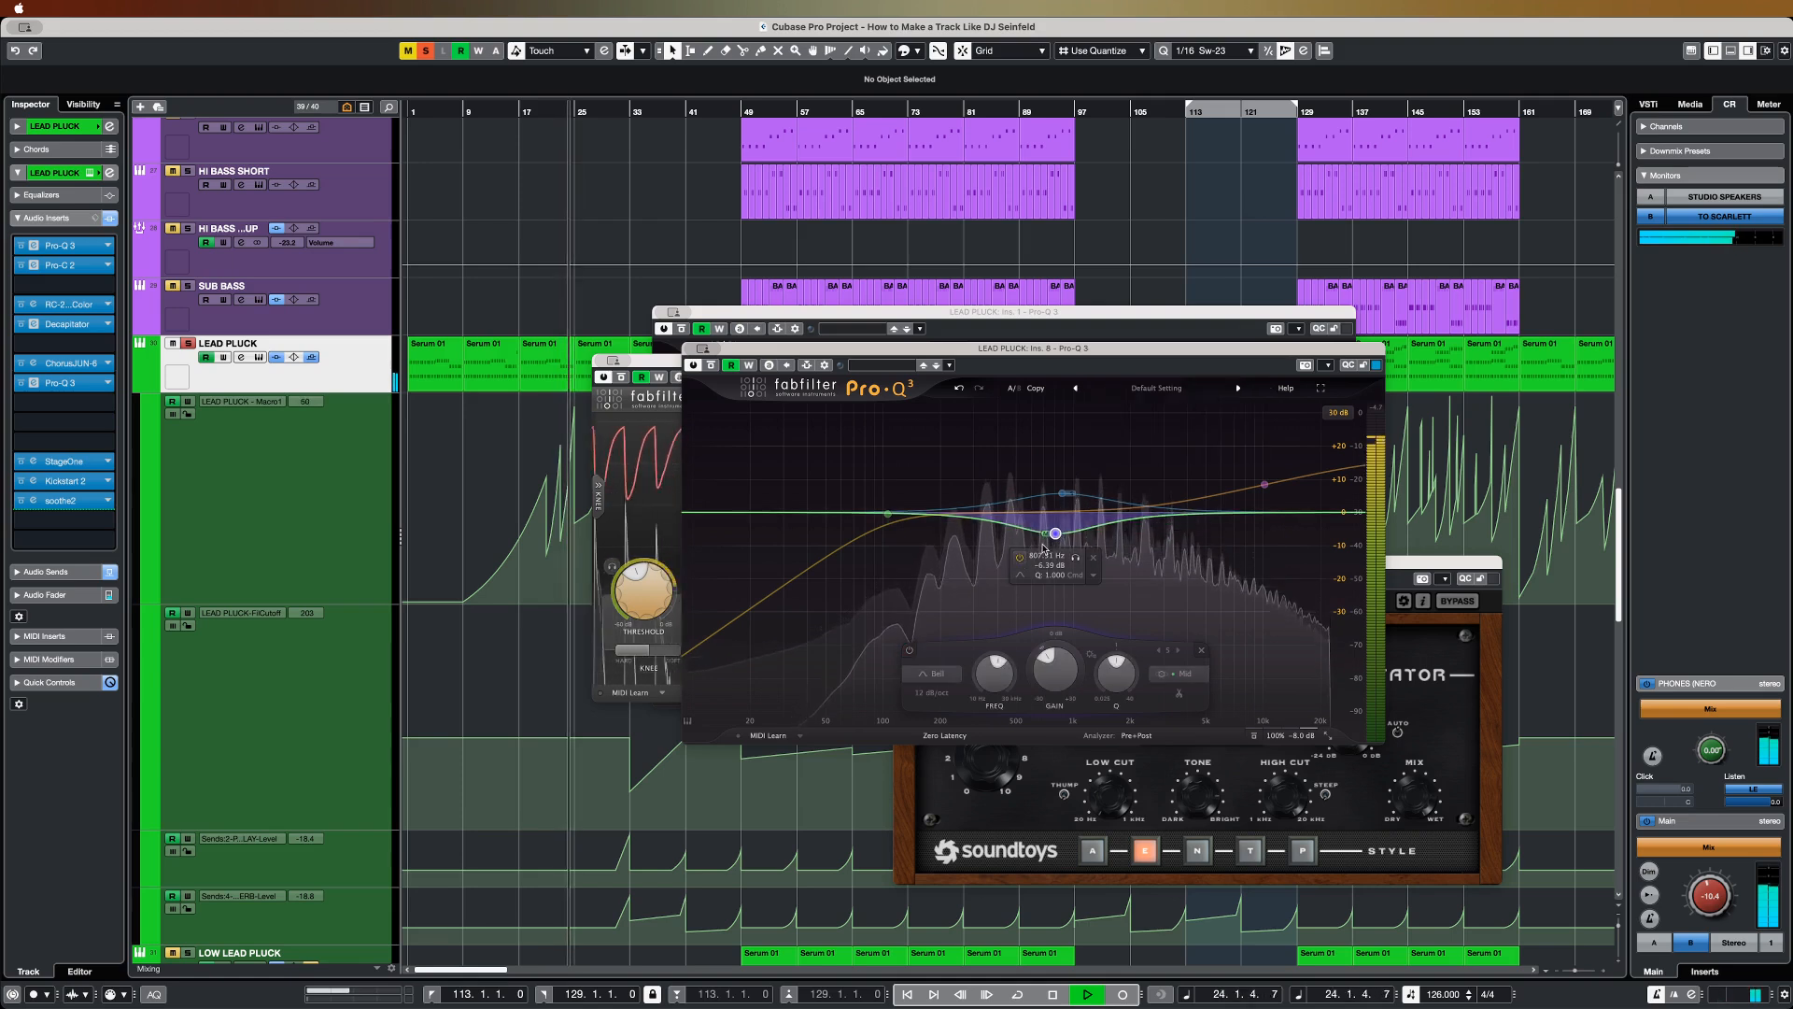
{"action": "left_click_drag", "start_coordinate": [1055, 535], "coordinate": [1057, 544]}
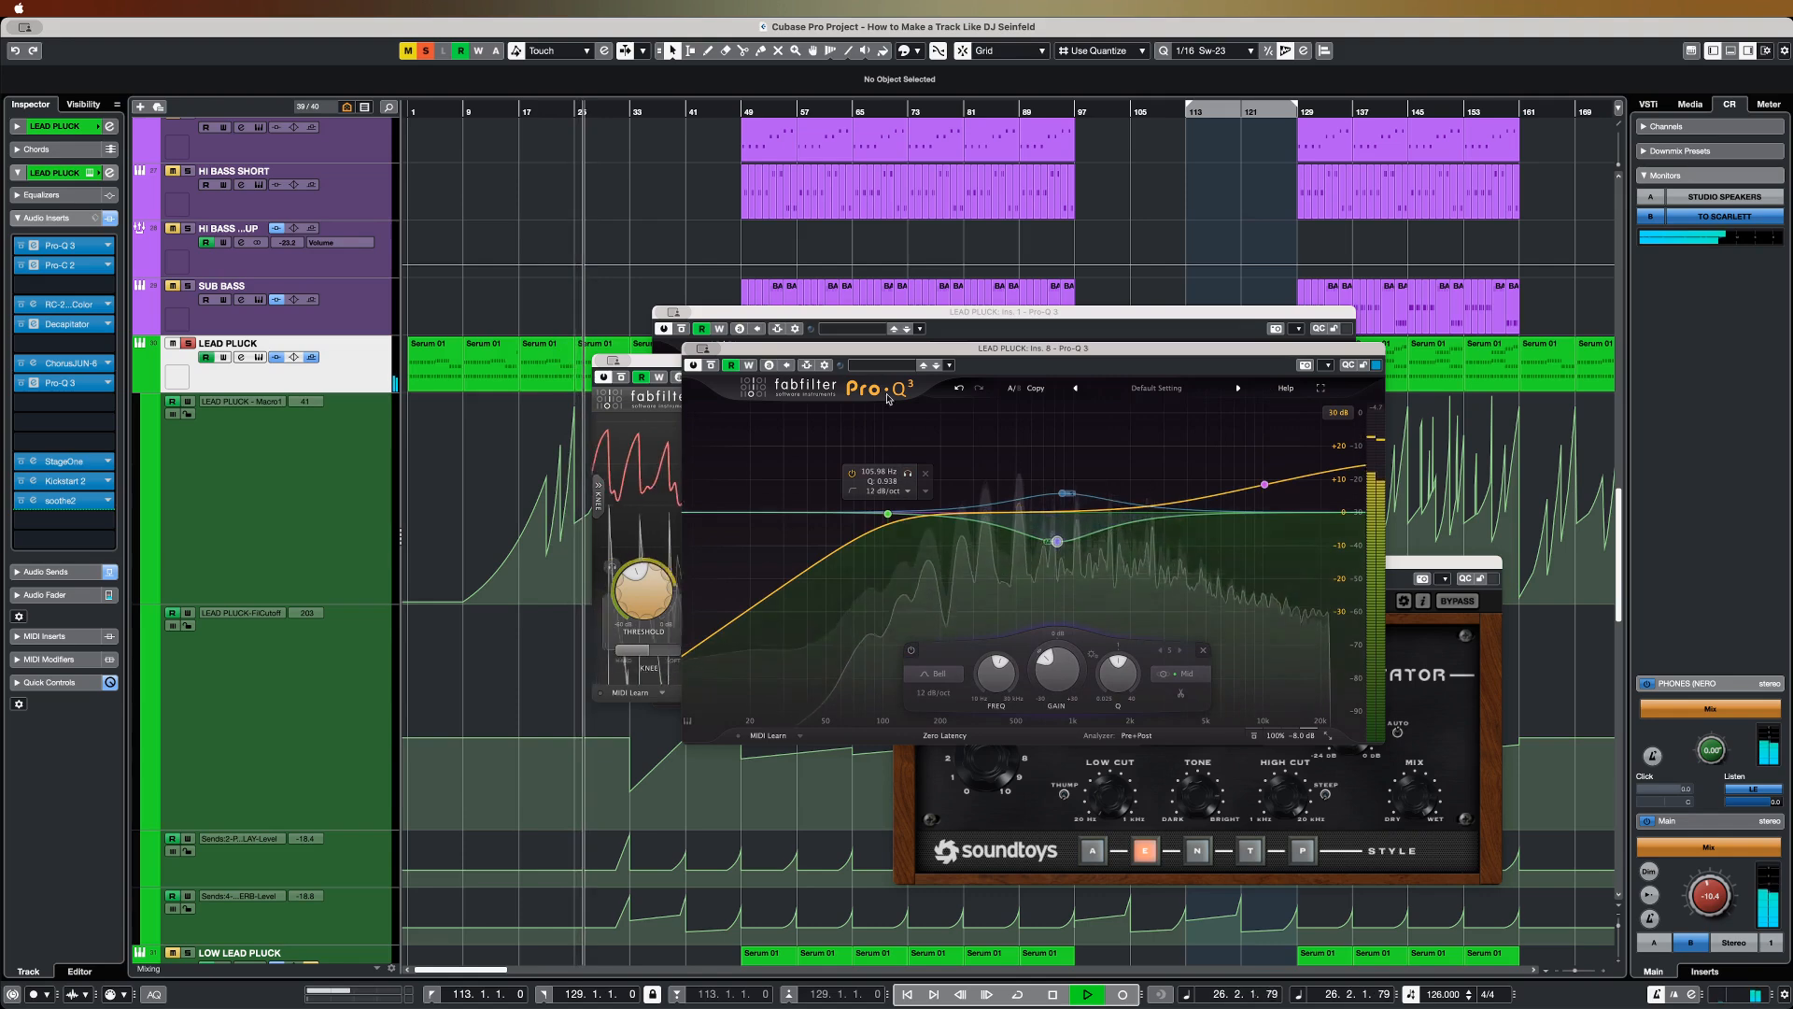
{"action": "key", "text": "space"}
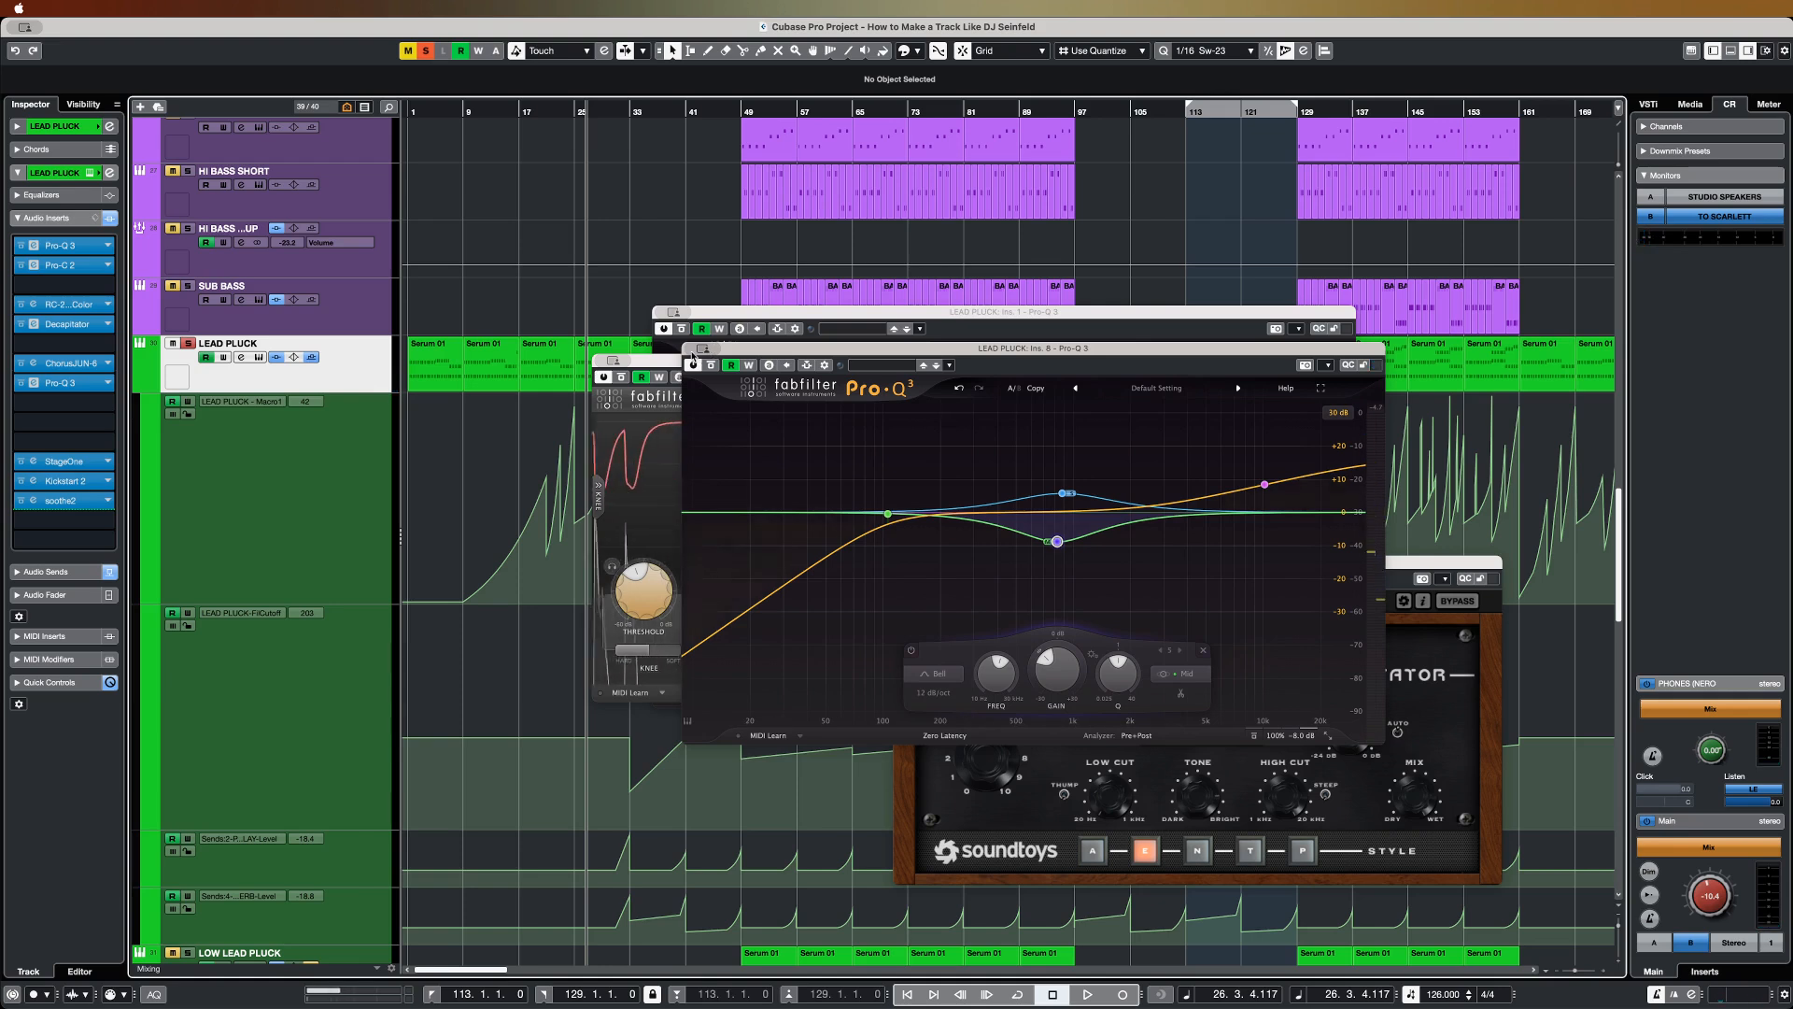
Step: Close the lead pluck's Pro-Q 3, Pro-C 2 and Decapitator windows
{"action": "left_click", "coordinate": [692, 350]}
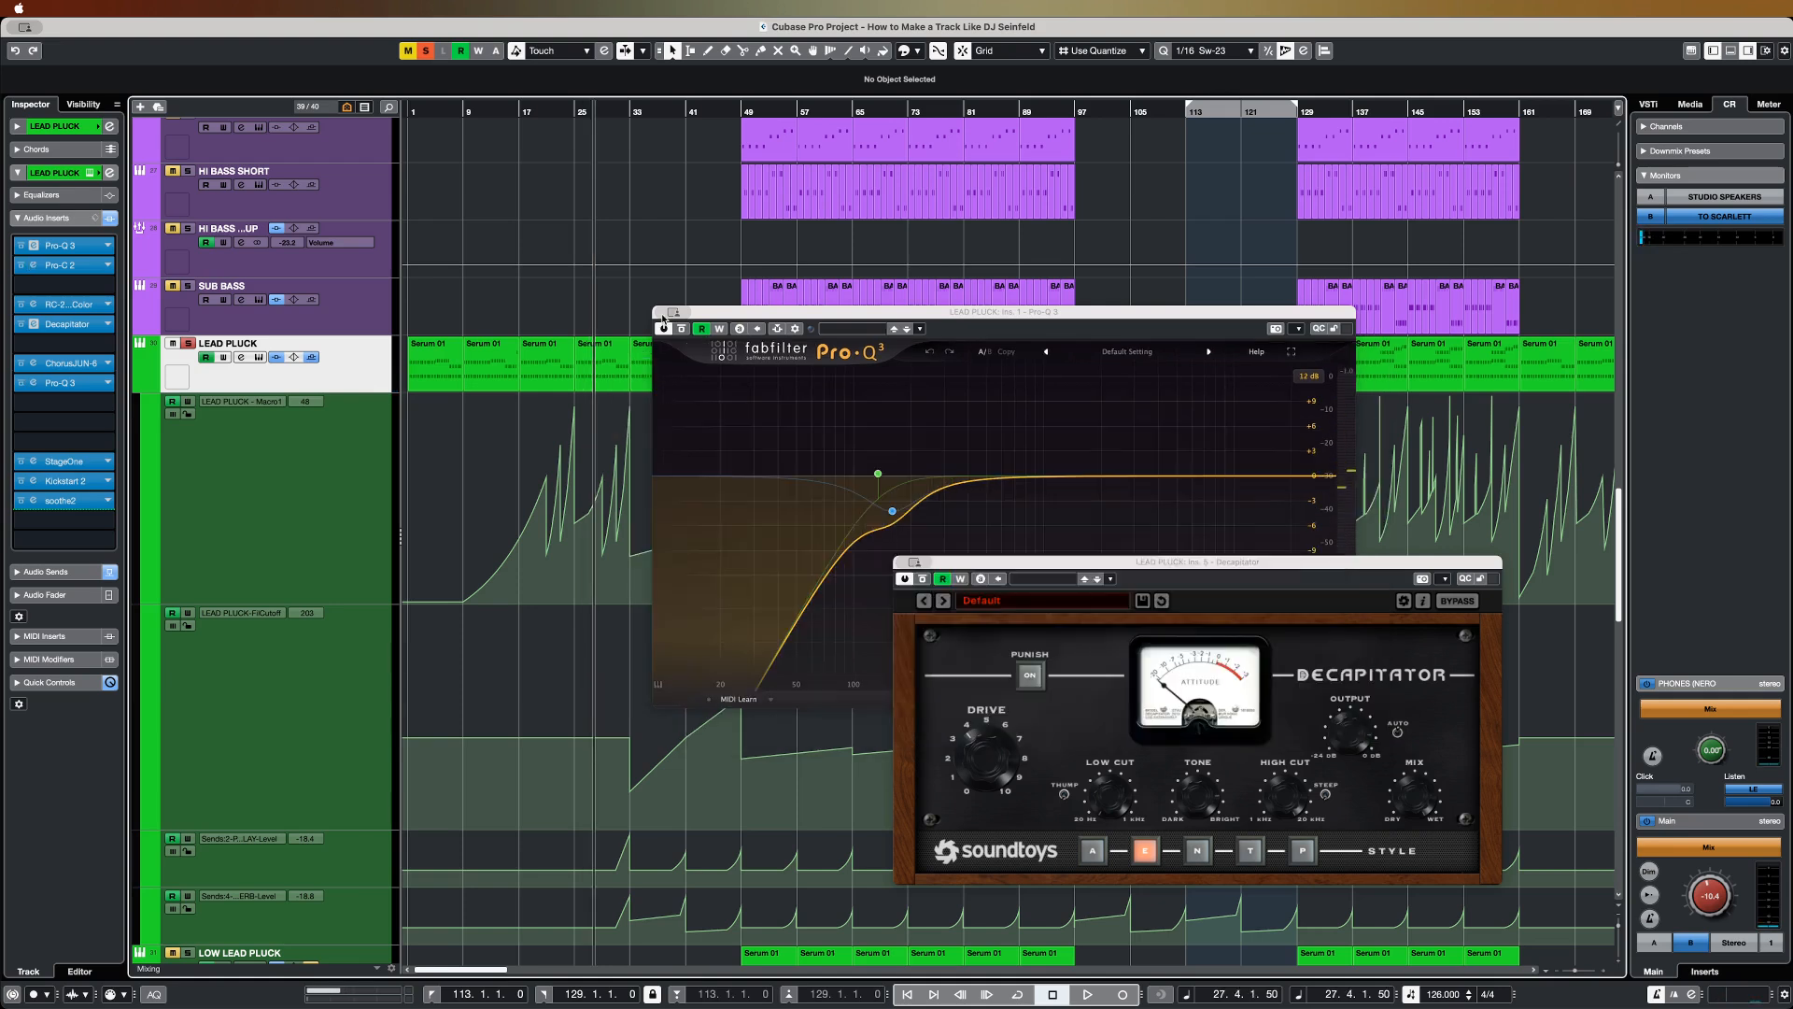
{"action": "left_click", "coordinate": [684, 347]}
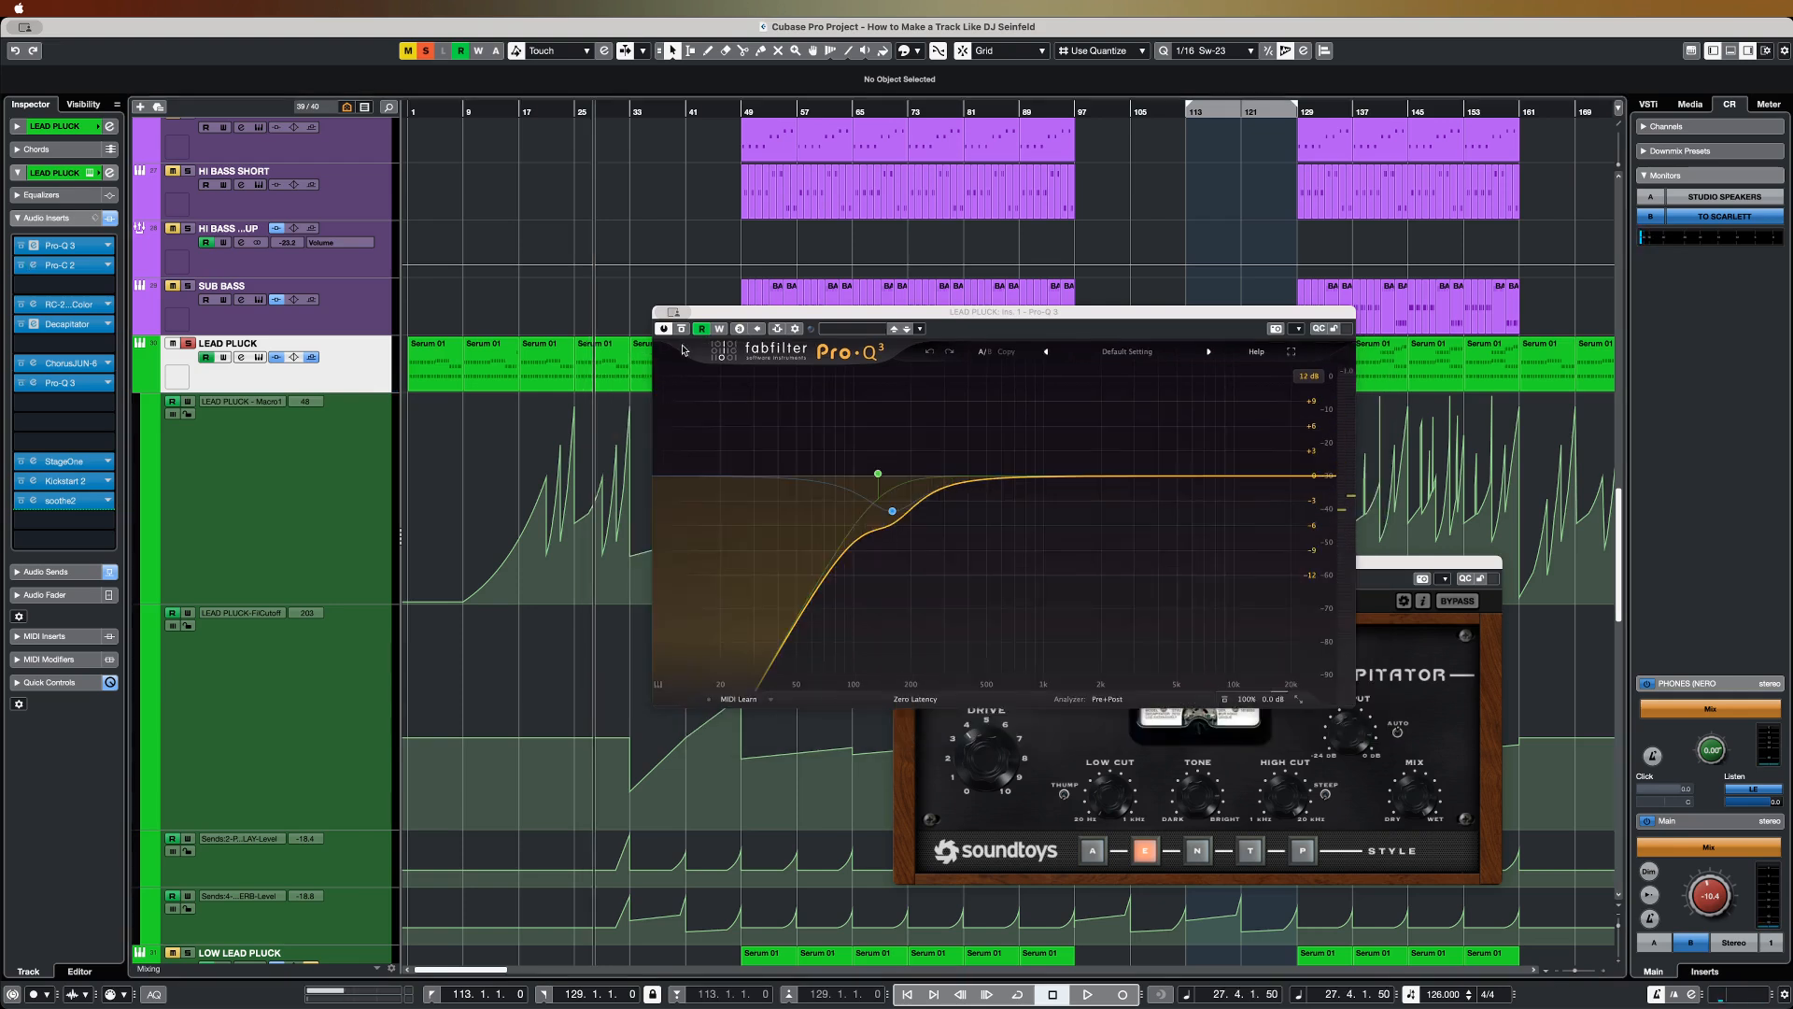
{"action": "left_click", "coordinate": [662, 311]}
{"action": "left_click", "coordinate": [912, 574]}
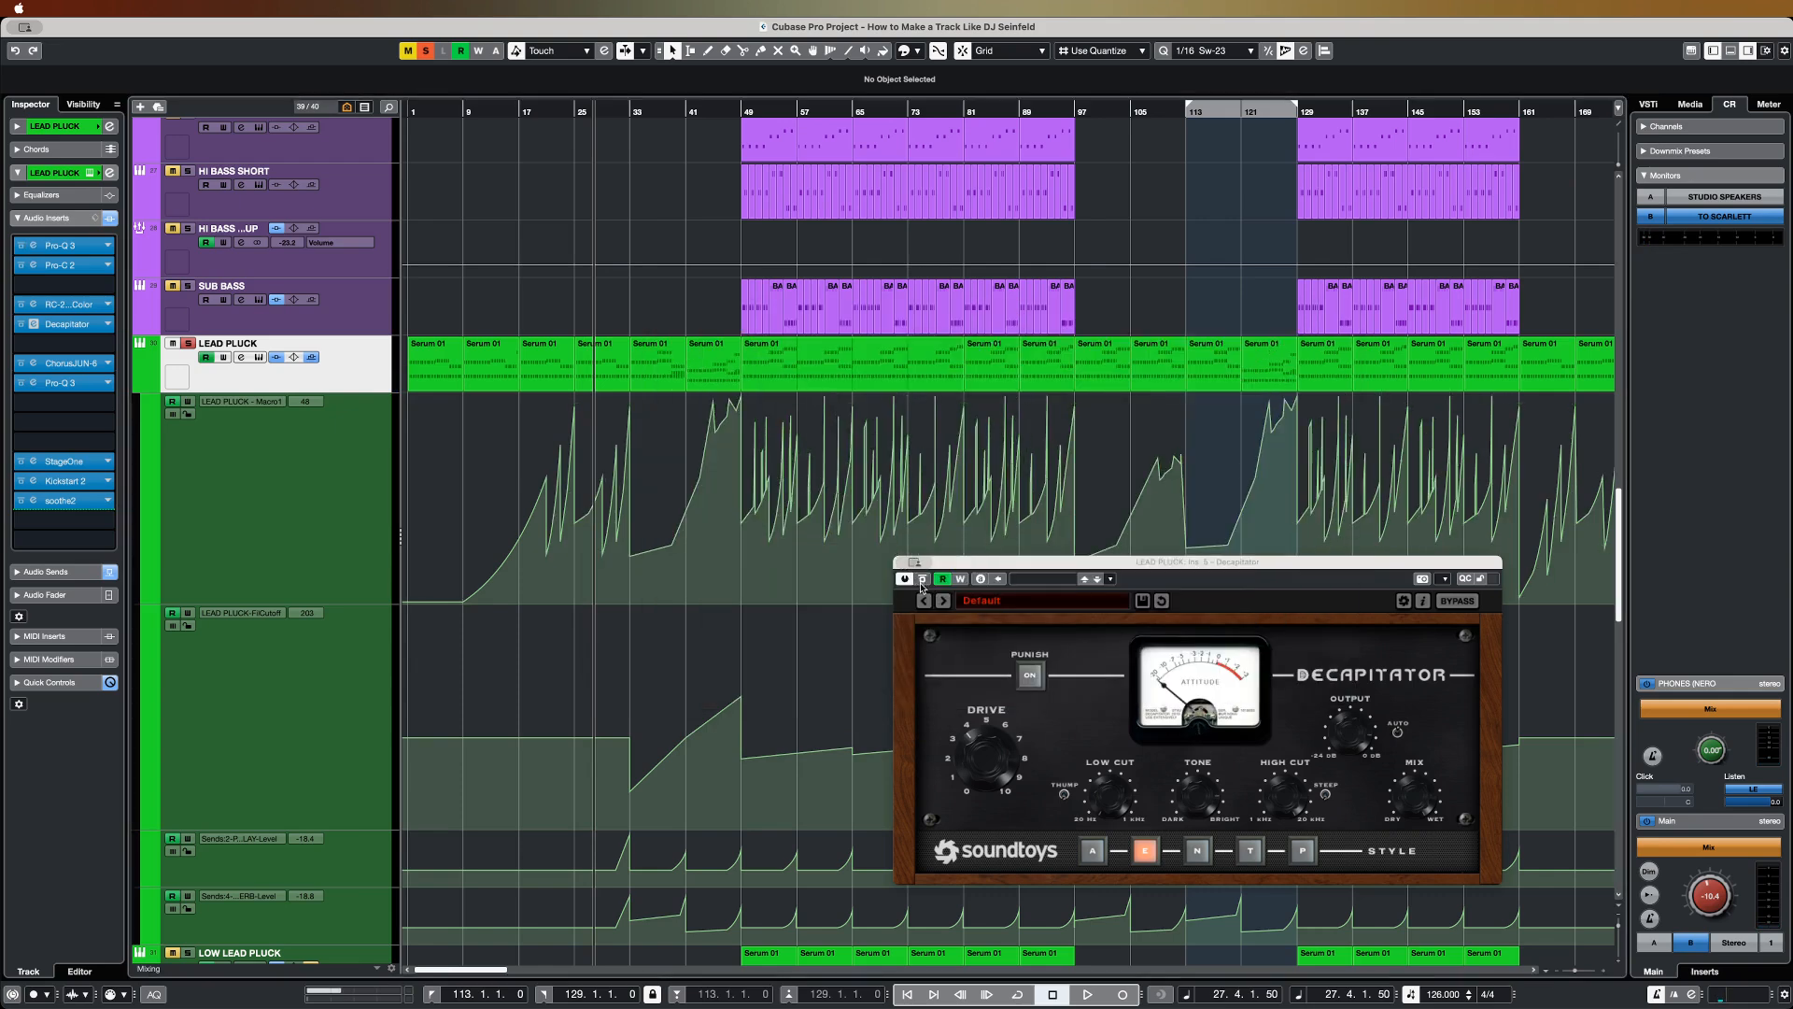
{"action": "left_click", "coordinate": [904, 562]}
Step: Open StageOne on the lead pluck and compare playback from around bar 21 with it bypassed and active
{"action": "left_click", "coordinate": [86, 463]}
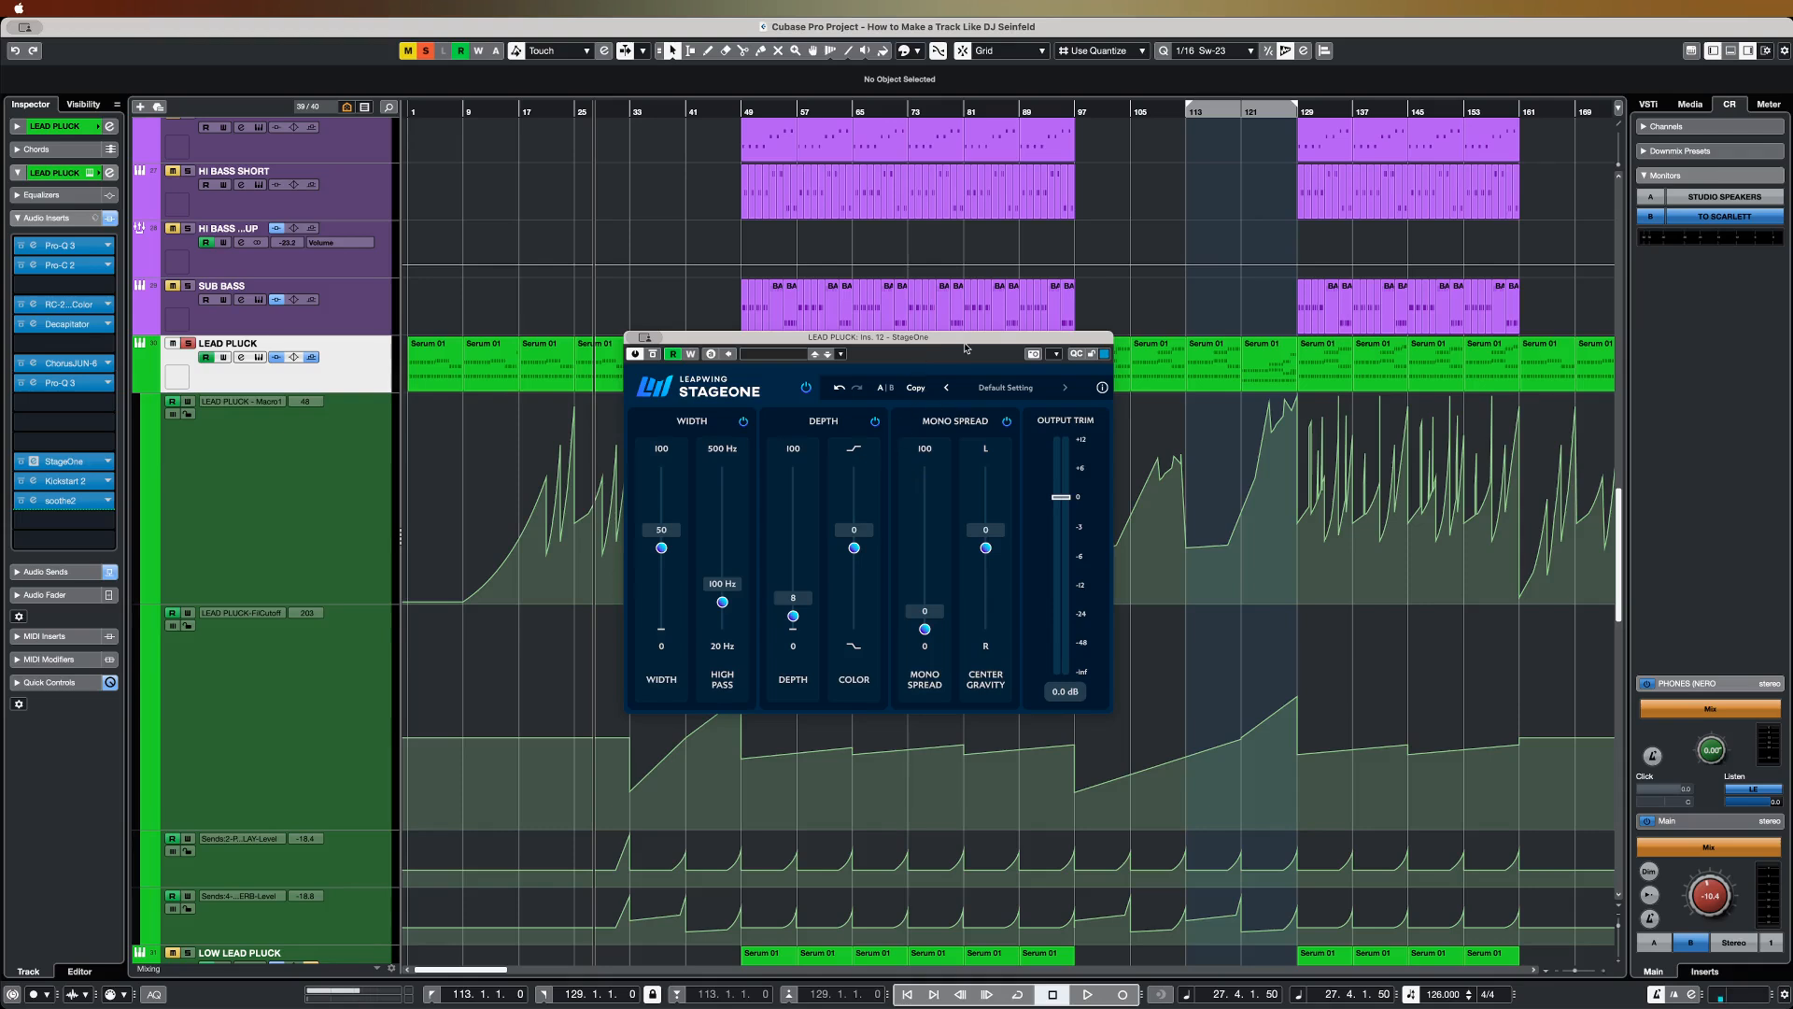
{"action": "left_click_drag", "start_coordinate": [965, 342], "coordinate": [968, 340]}
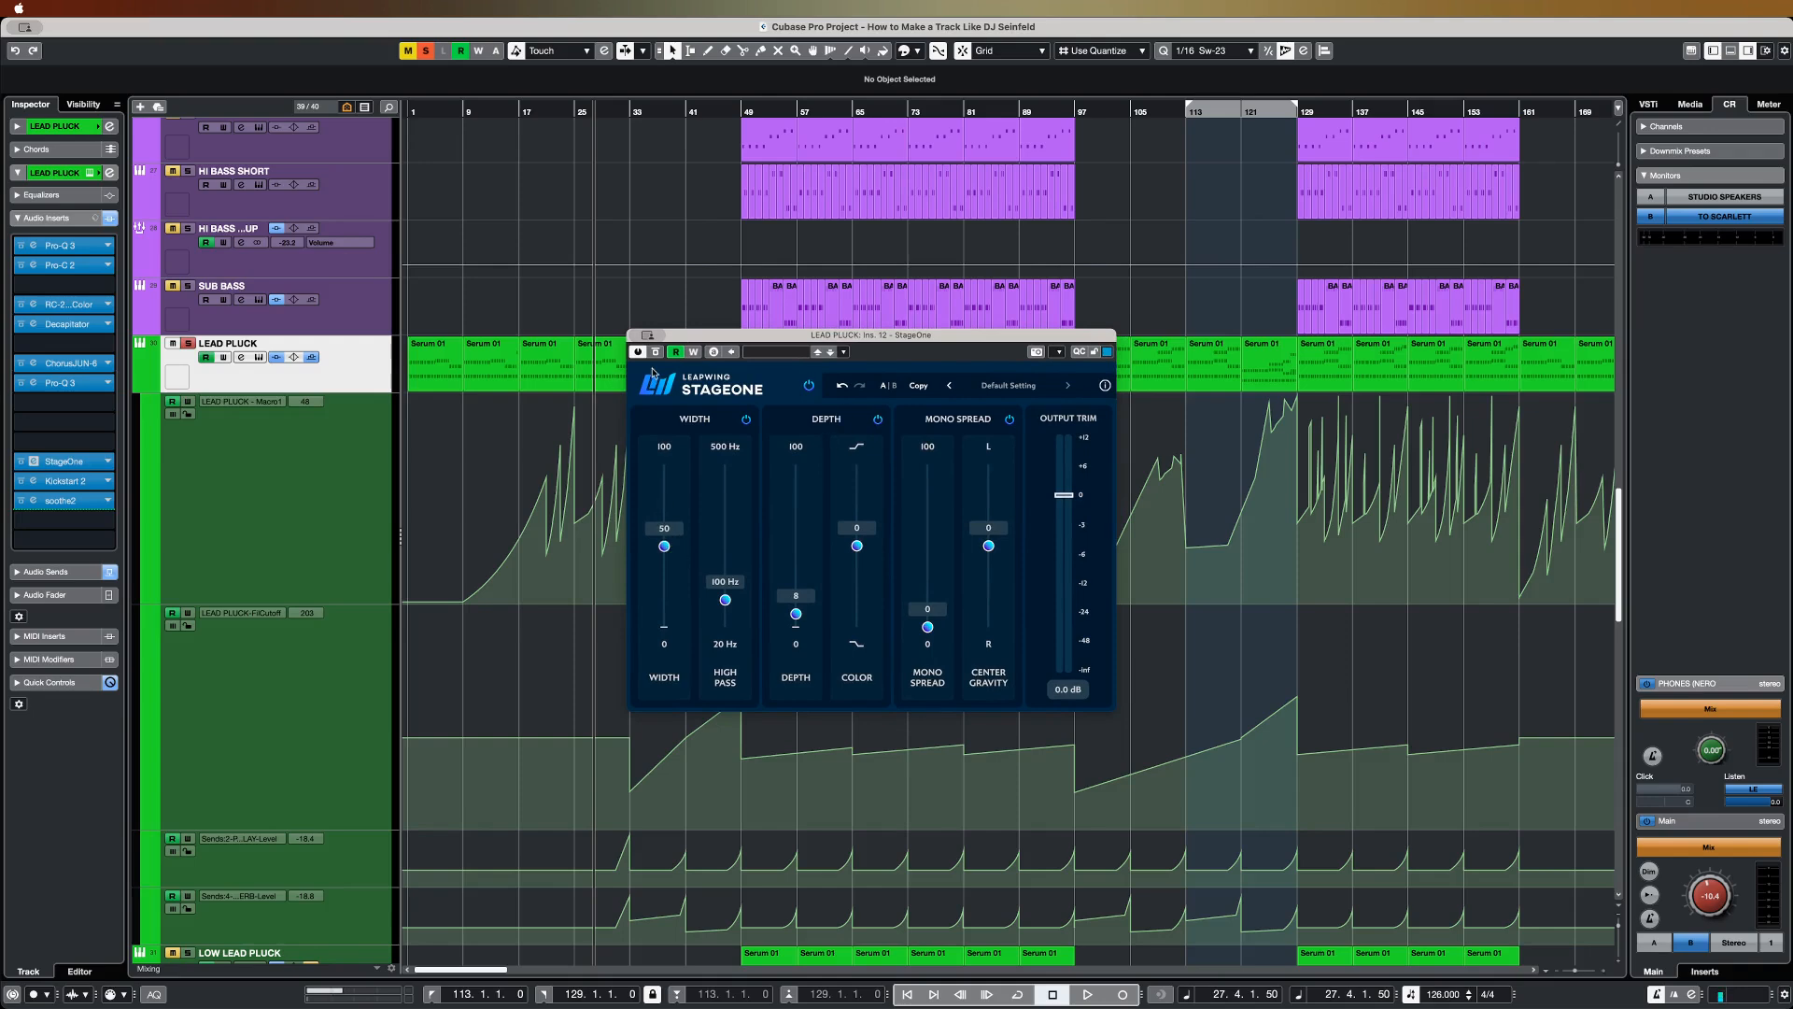
{"action": "left_click", "coordinate": [553, 115]}
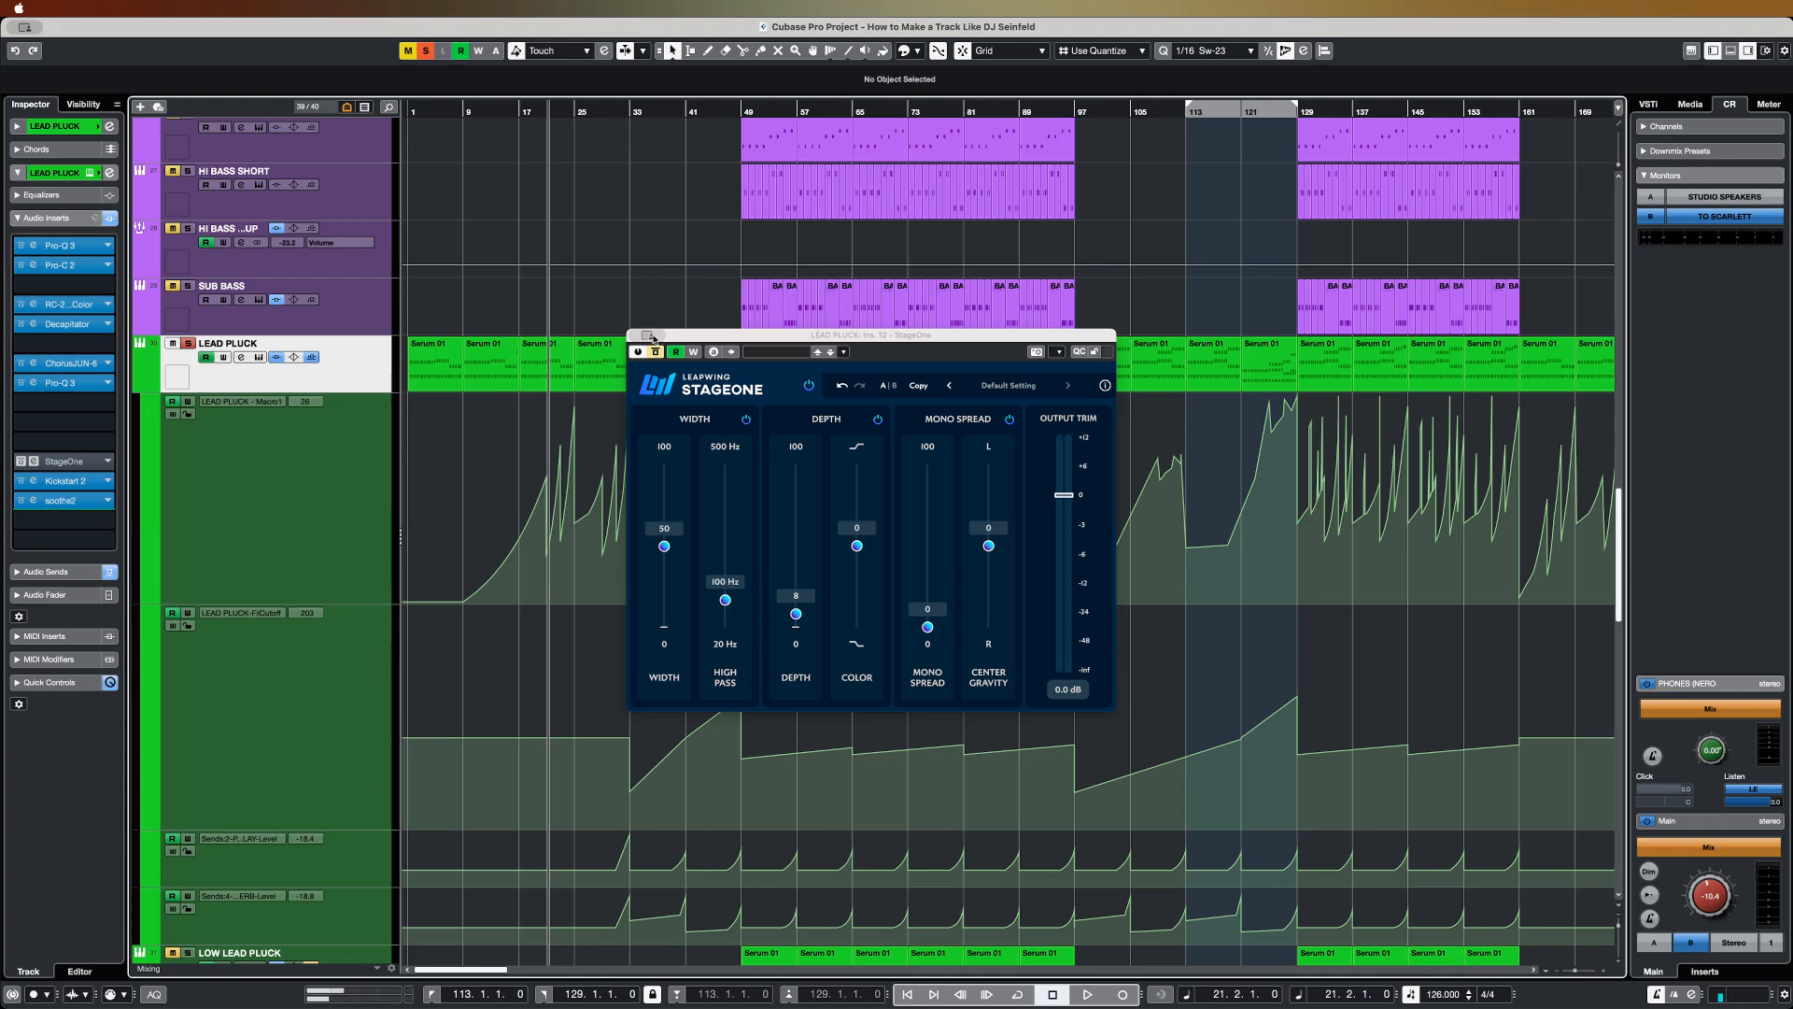
{"action": "key", "text": "space"}
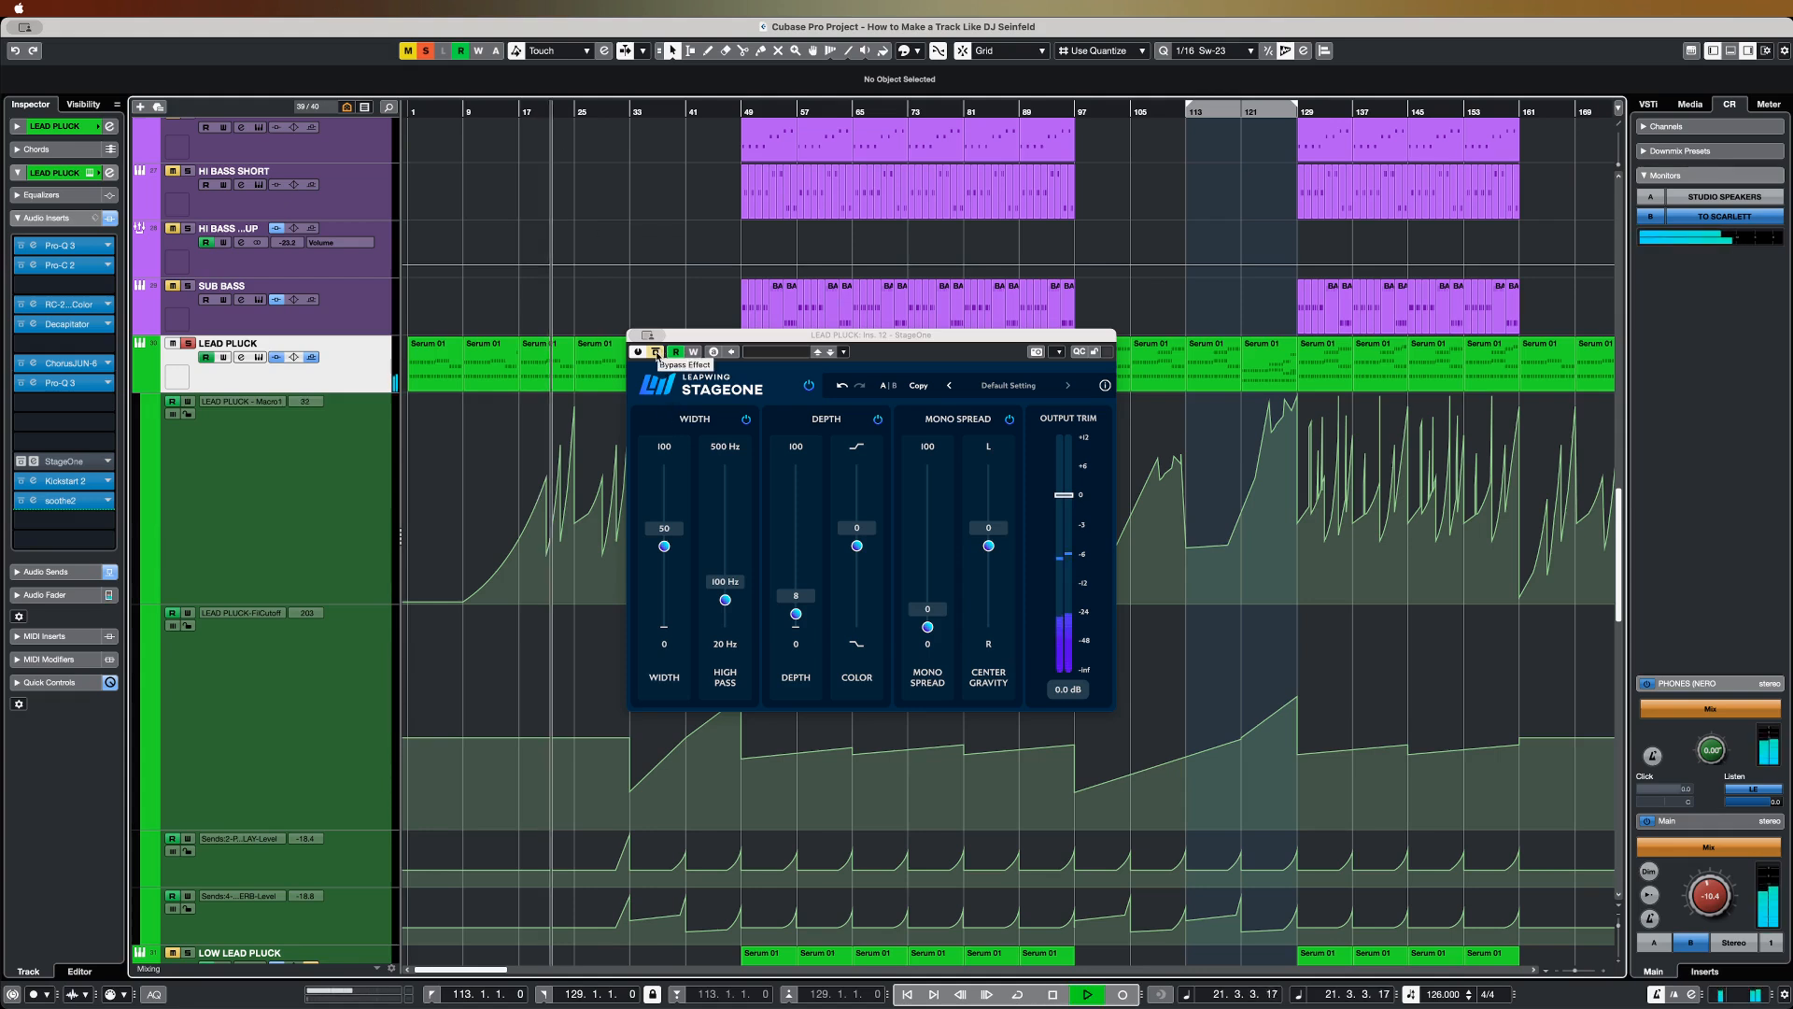
{"action": "left_click", "coordinate": [656, 353]}
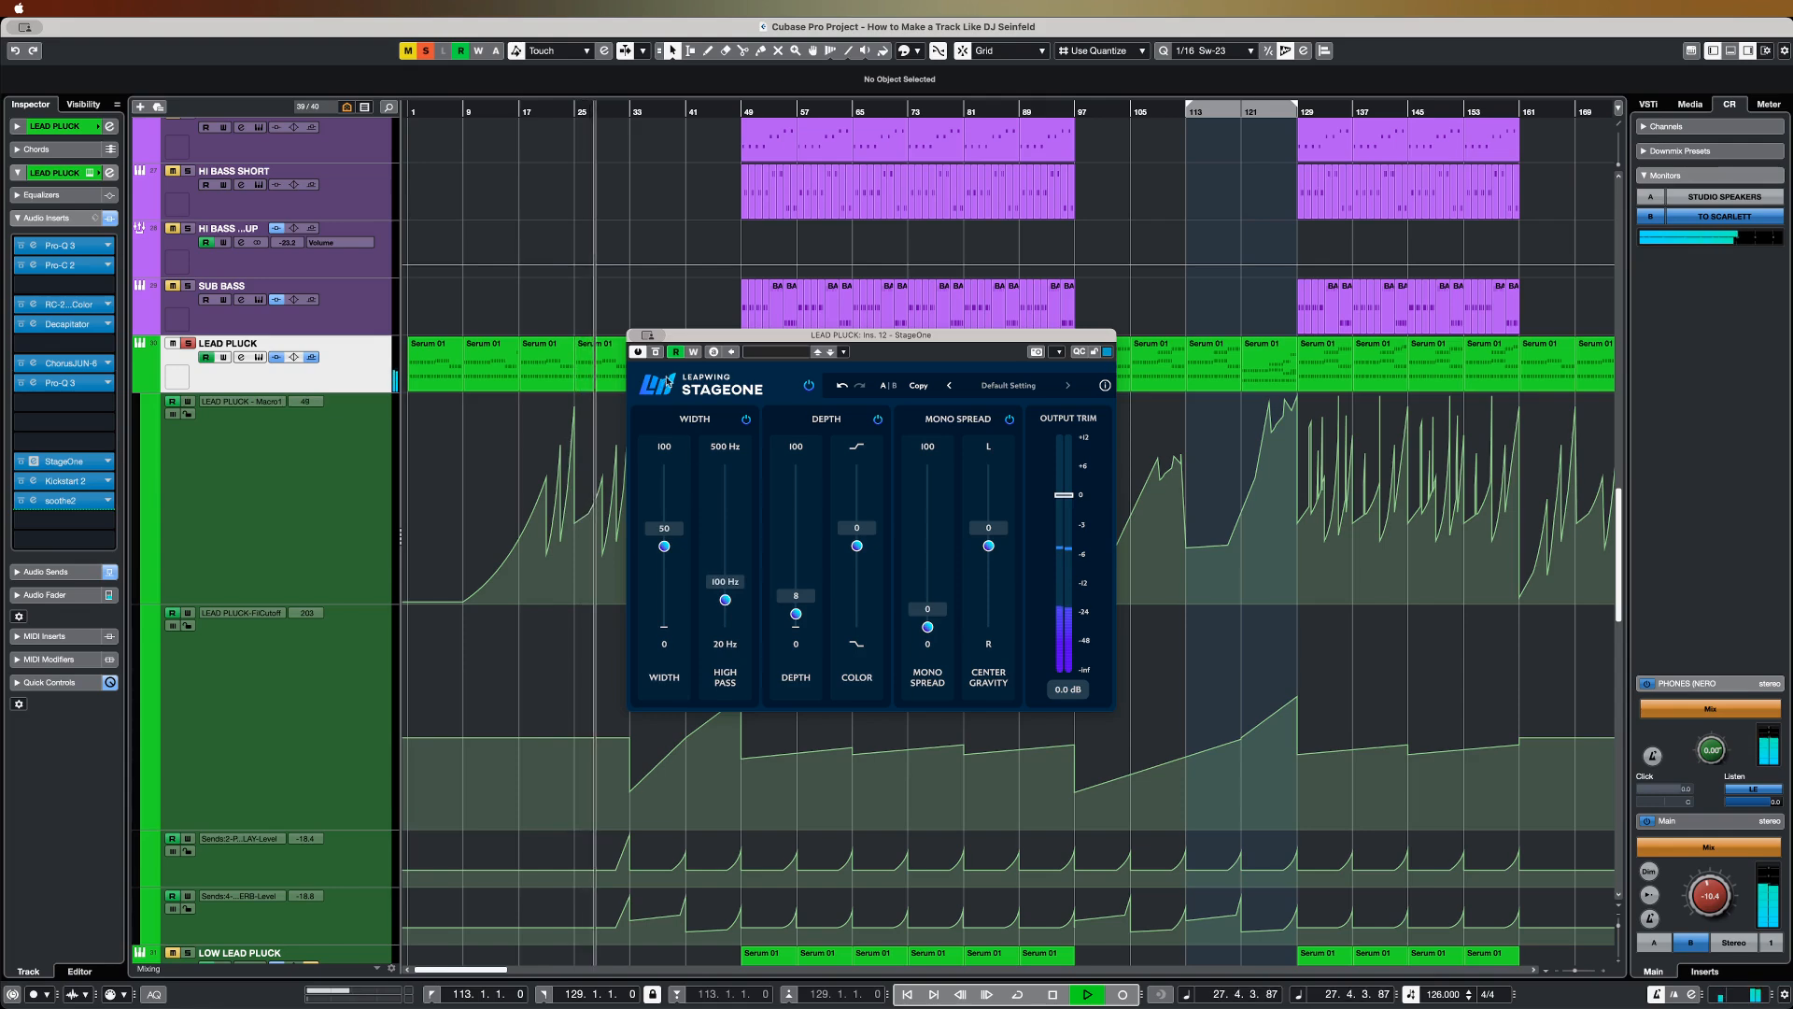
{"action": "key", "text": "space"}
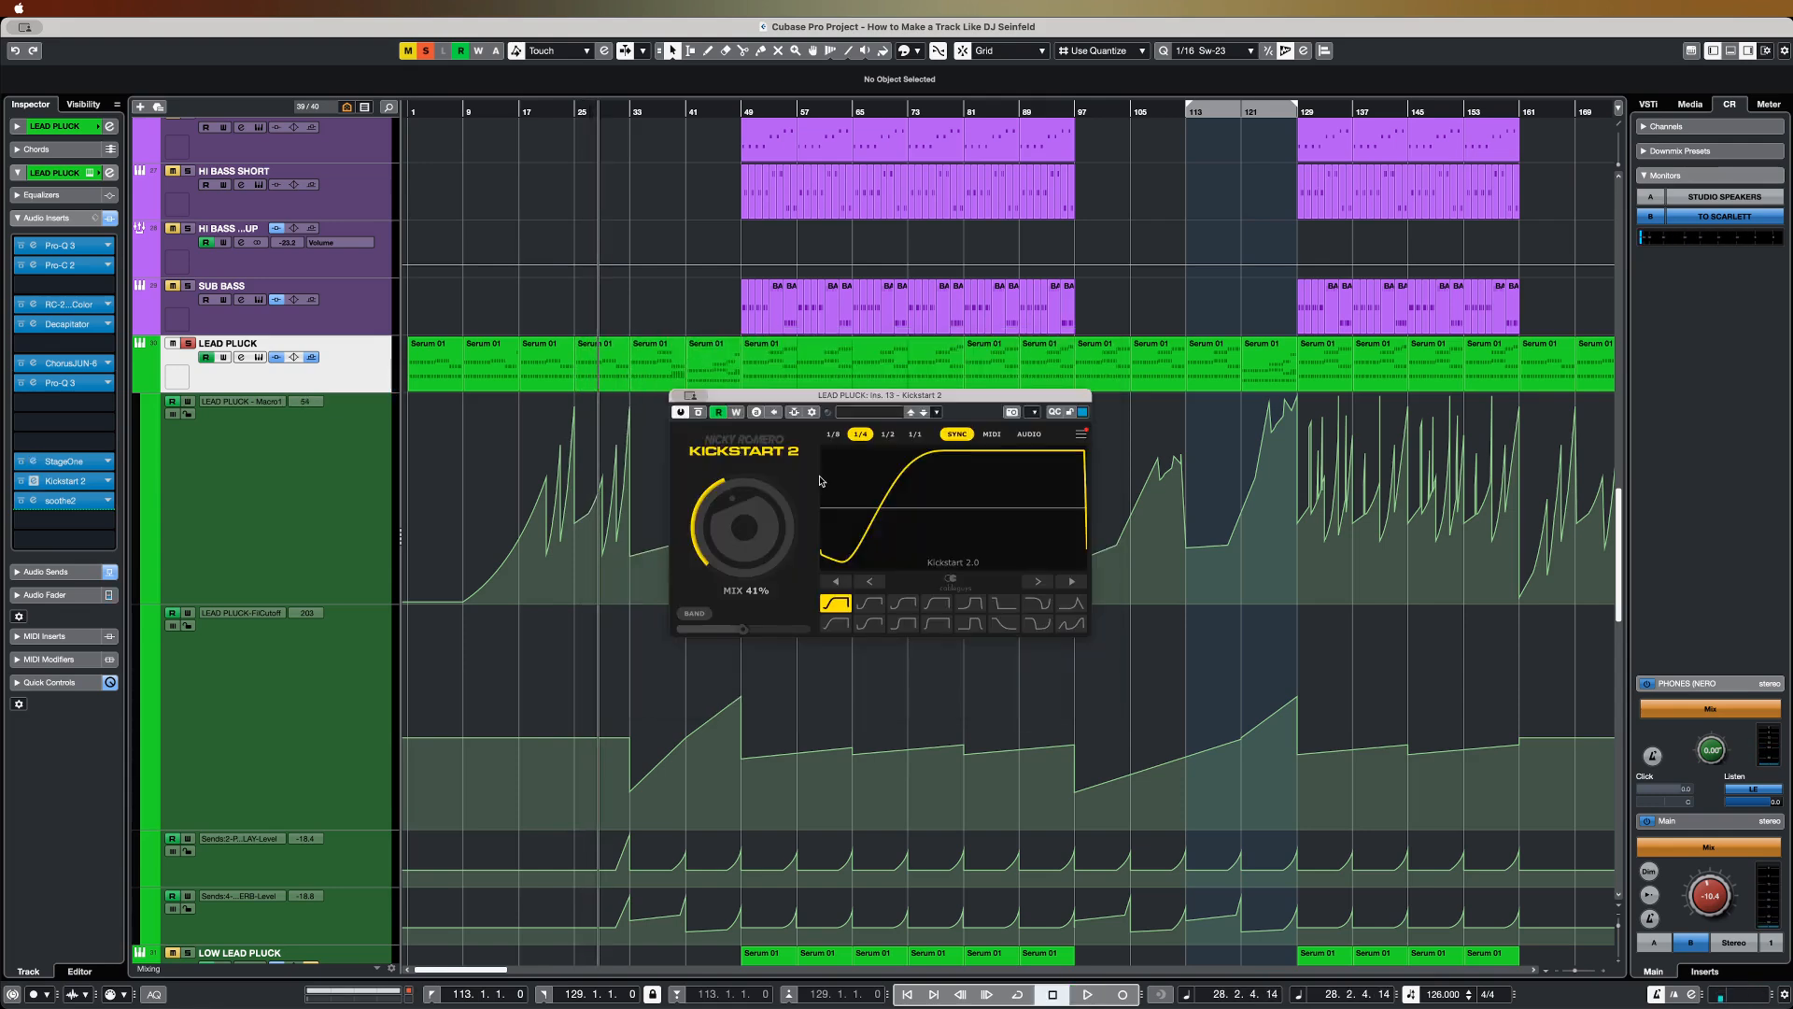
Step: Compare the lead pluck with Kickstart 2 bypassed and active, then stop playback and close its window
{"action": "key", "text": "space"}
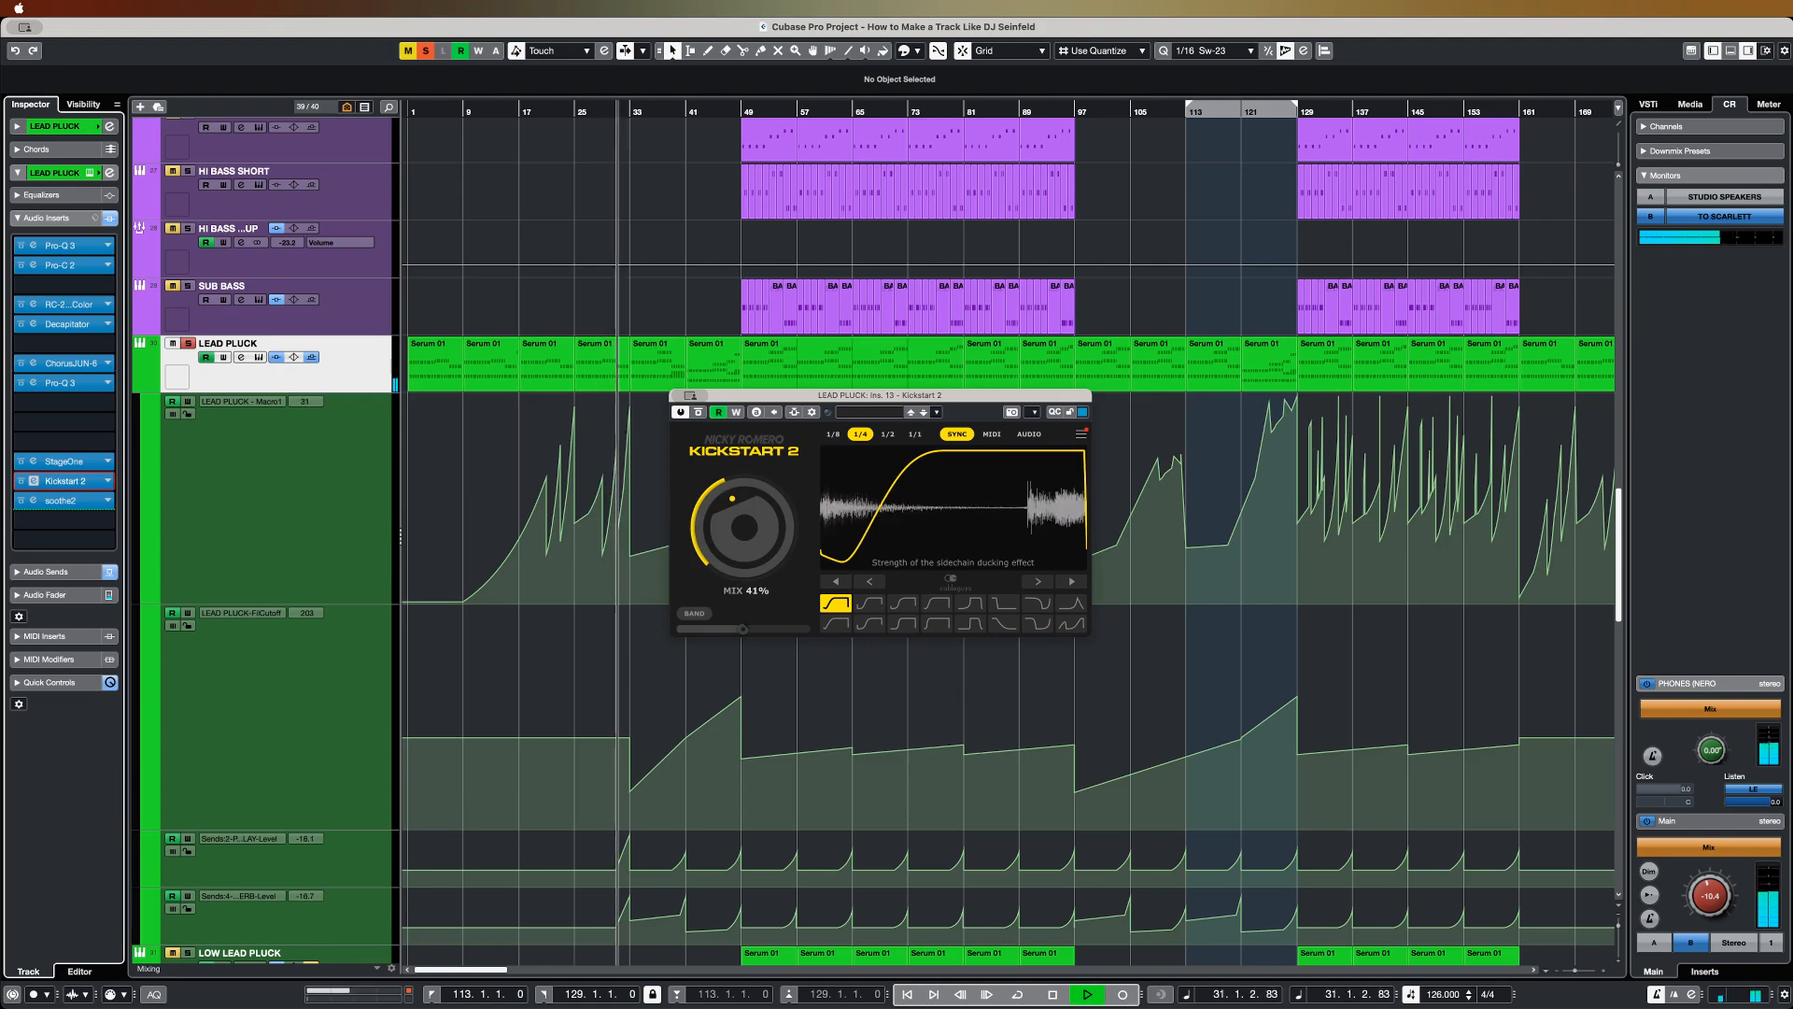
{"action": "left_click", "coordinate": [697, 412]}
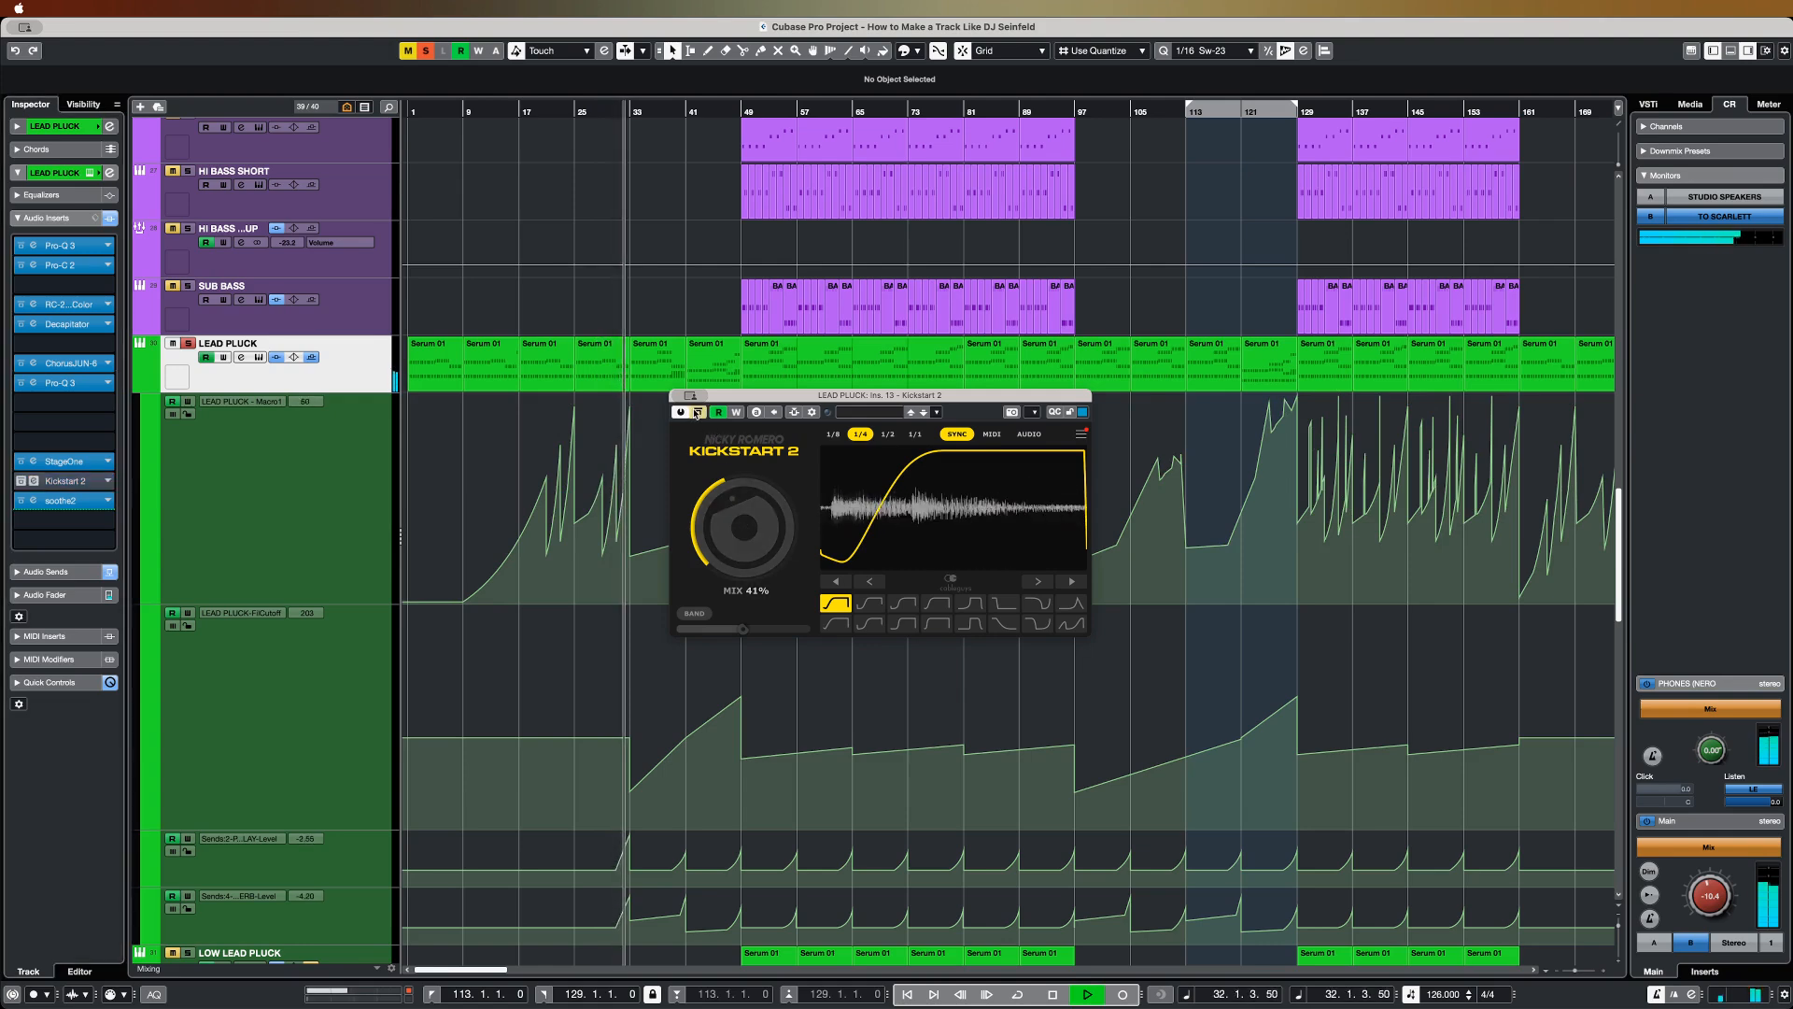
{"action": "left_click", "coordinate": [697, 412]}
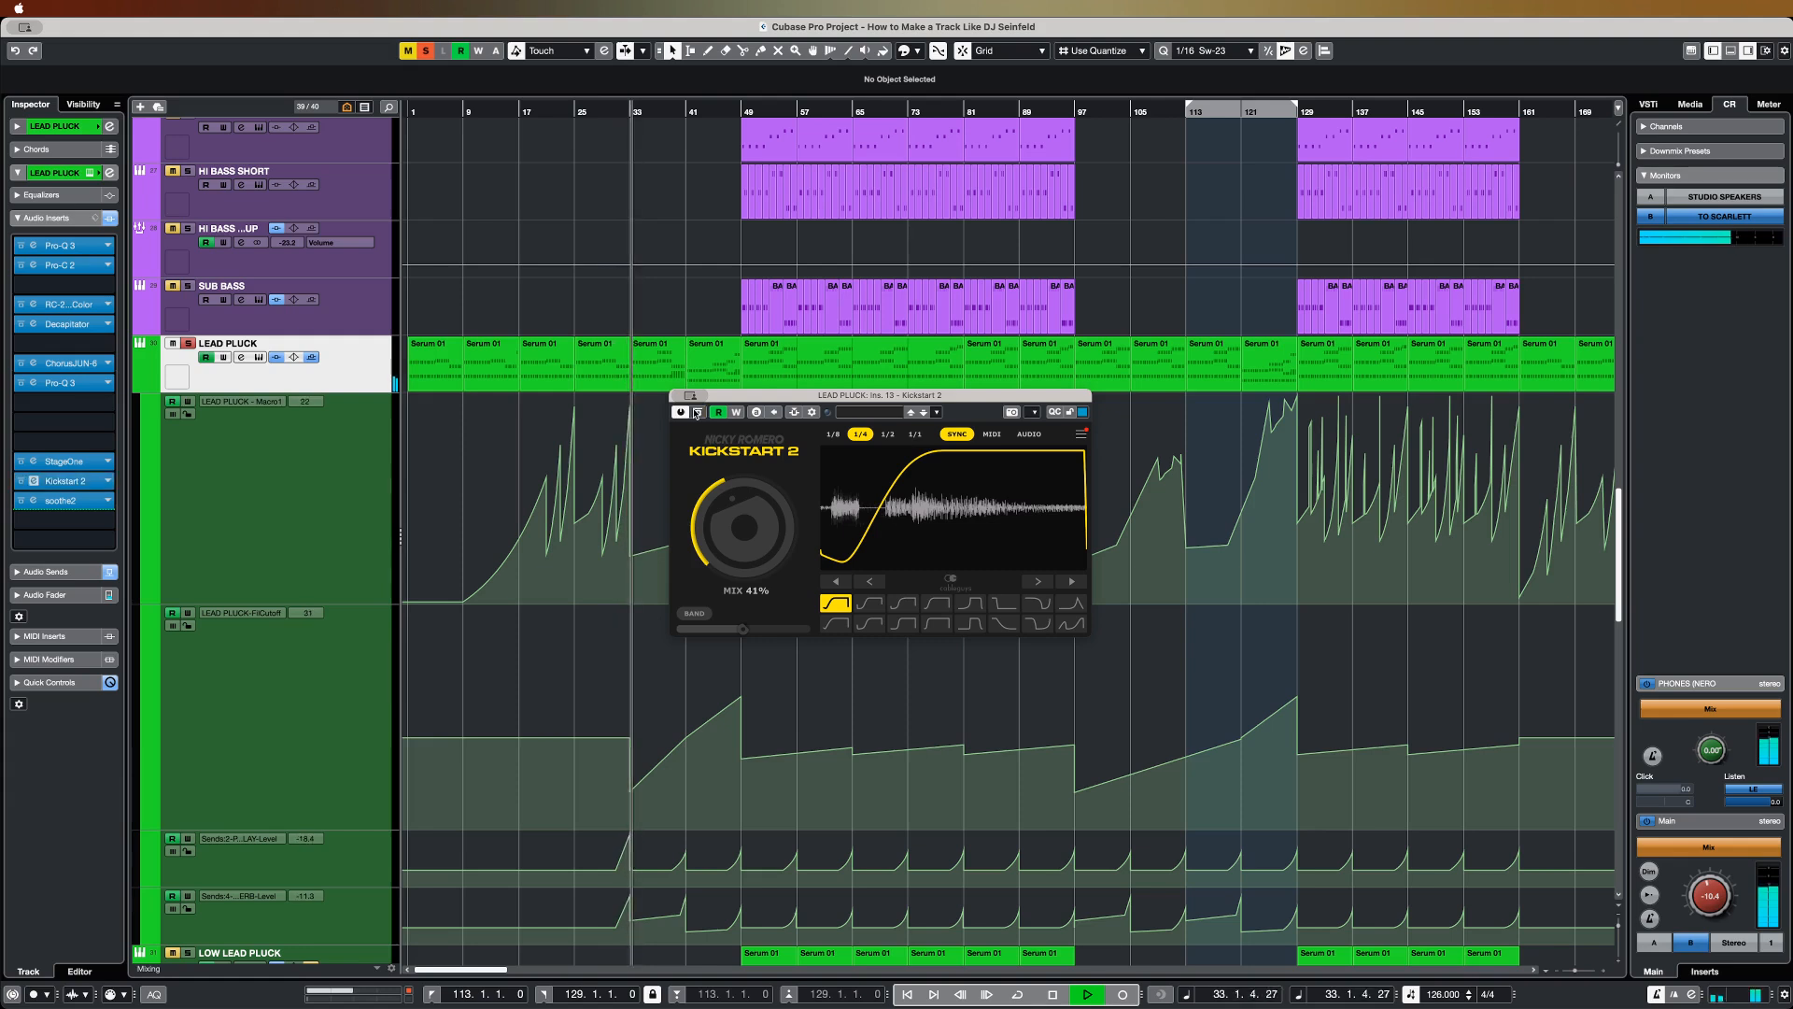
{"action": "key", "text": "space"}
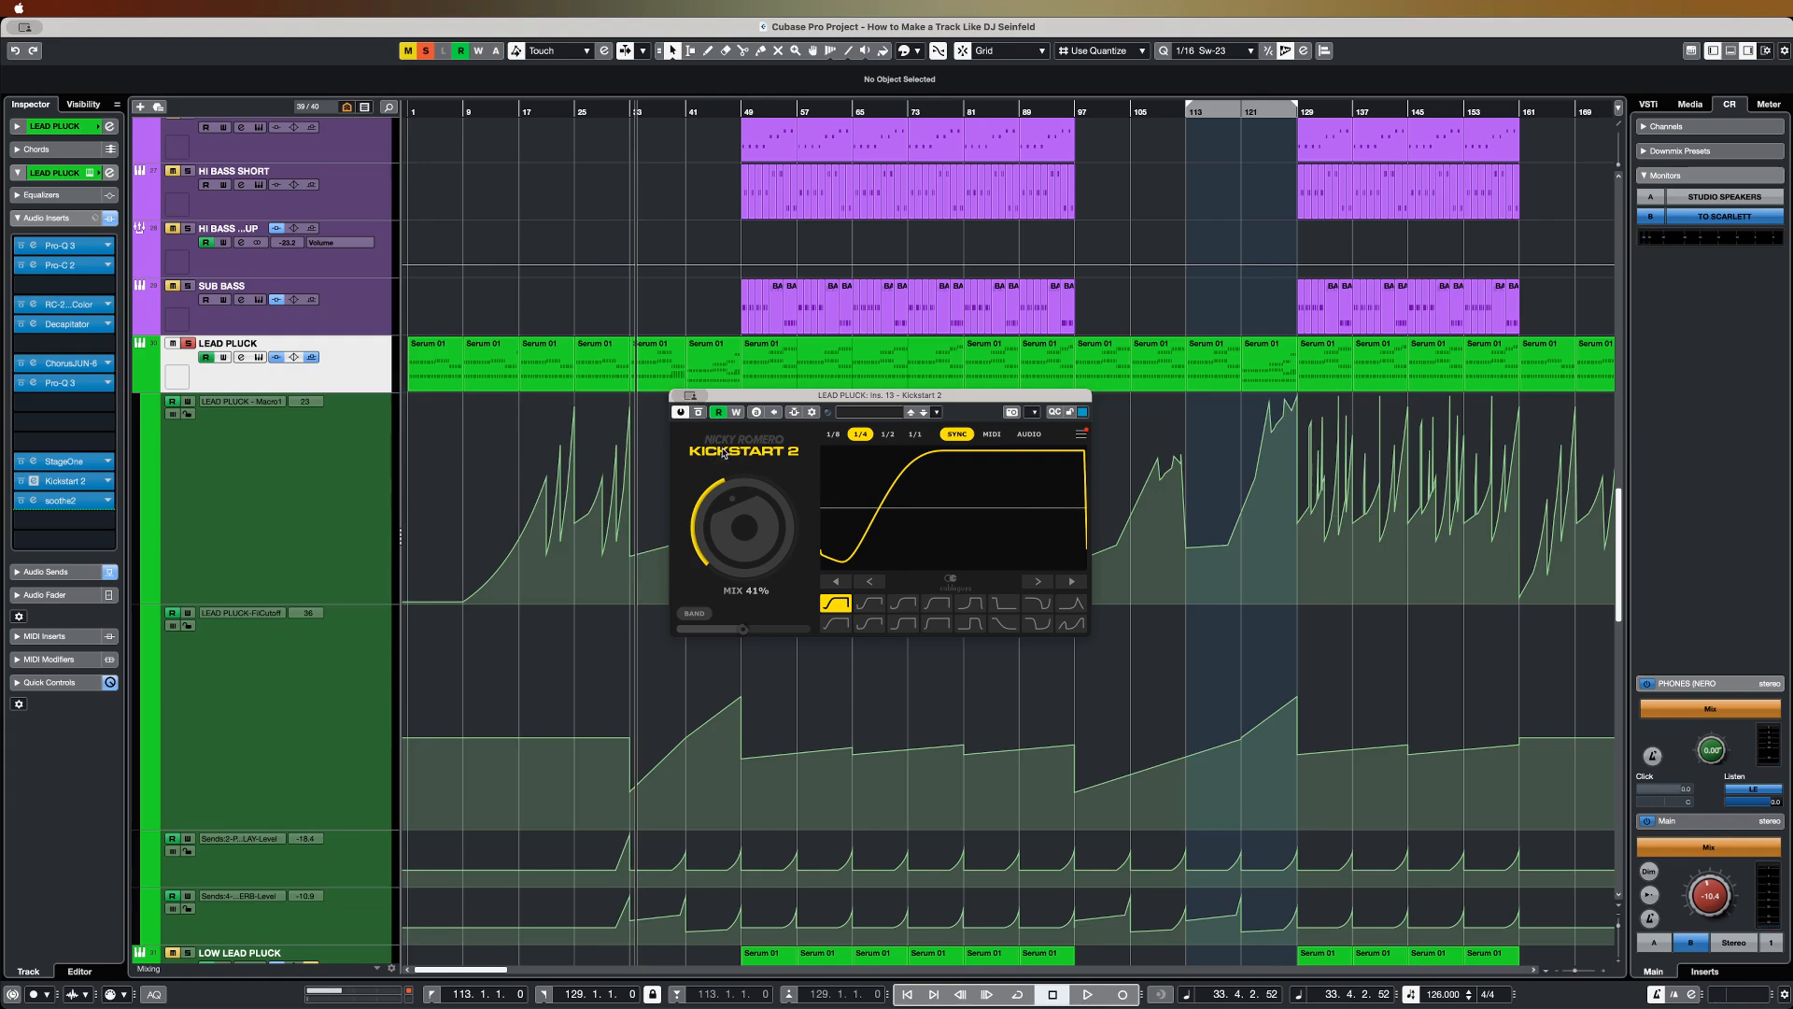
{"action": "left_click", "coordinate": [688, 396]}
Step: Set the locators around the LEAD PLUCK clip from bar 49 to 81 and turn on cycle playback there
{"action": "left_click", "coordinate": [370, 446]}
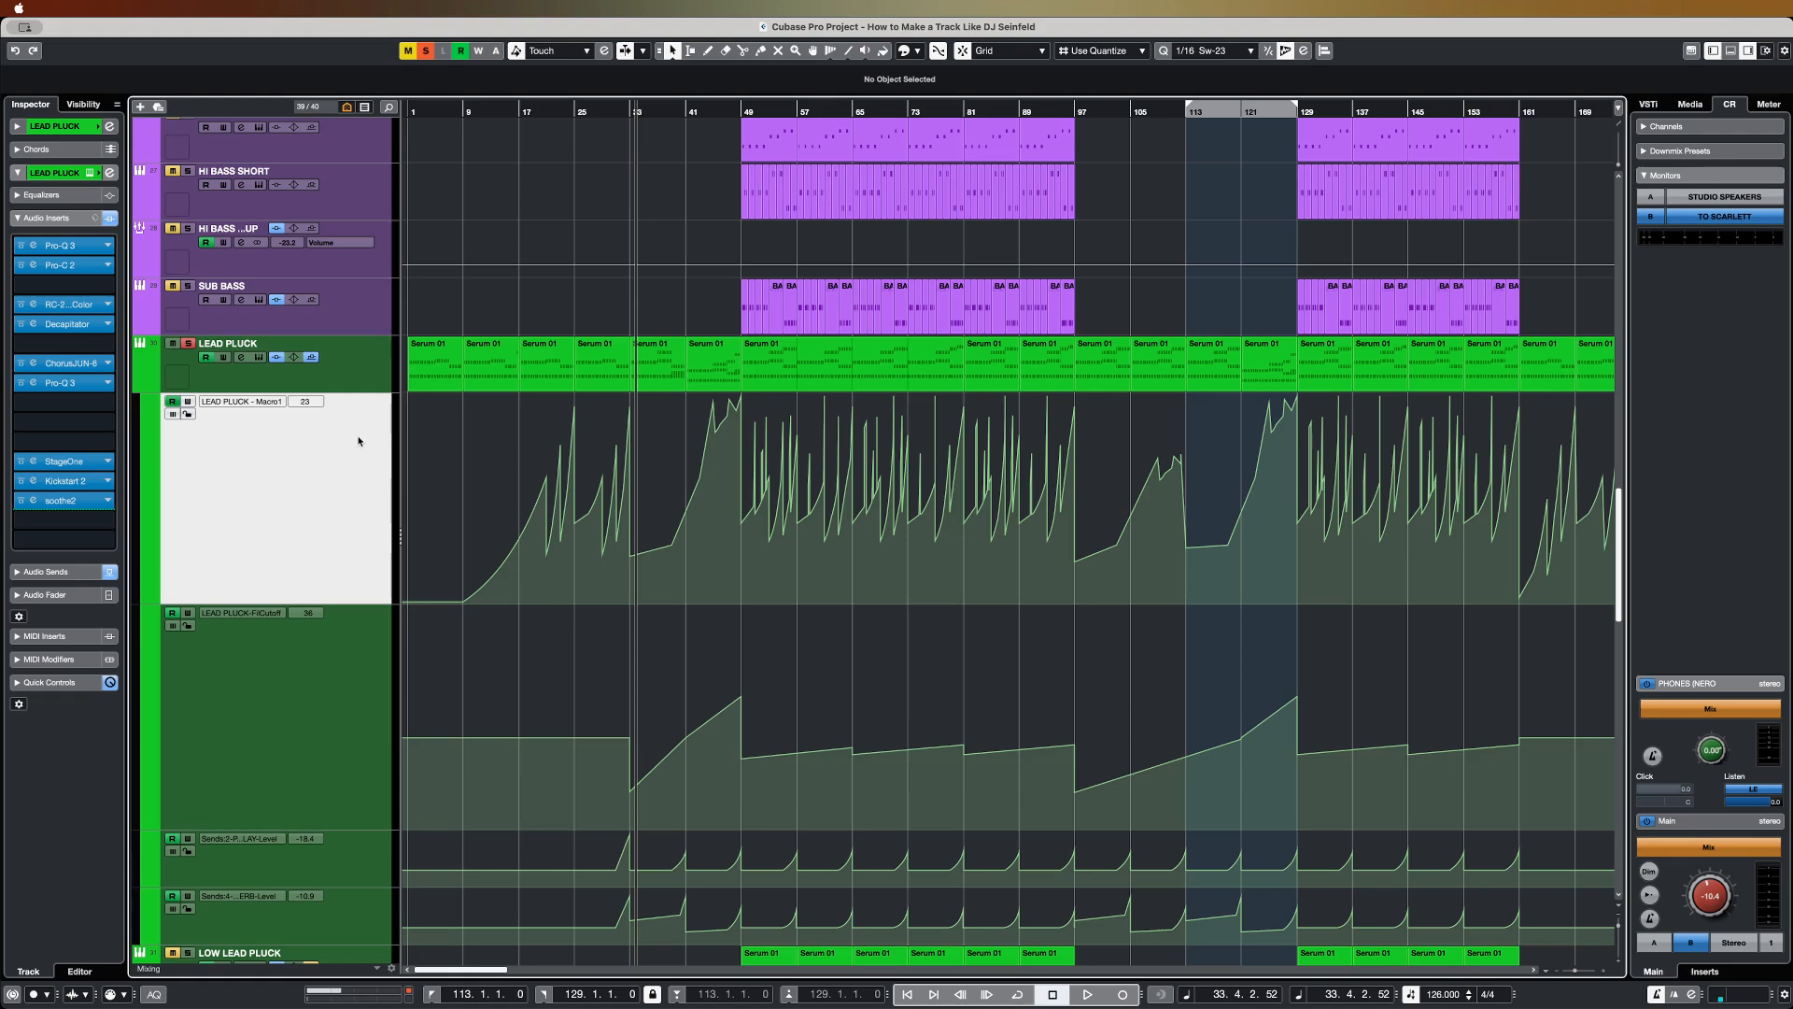
{"action": "left_click", "coordinate": [847, 383]}
{"action": "key", "text": "p"}
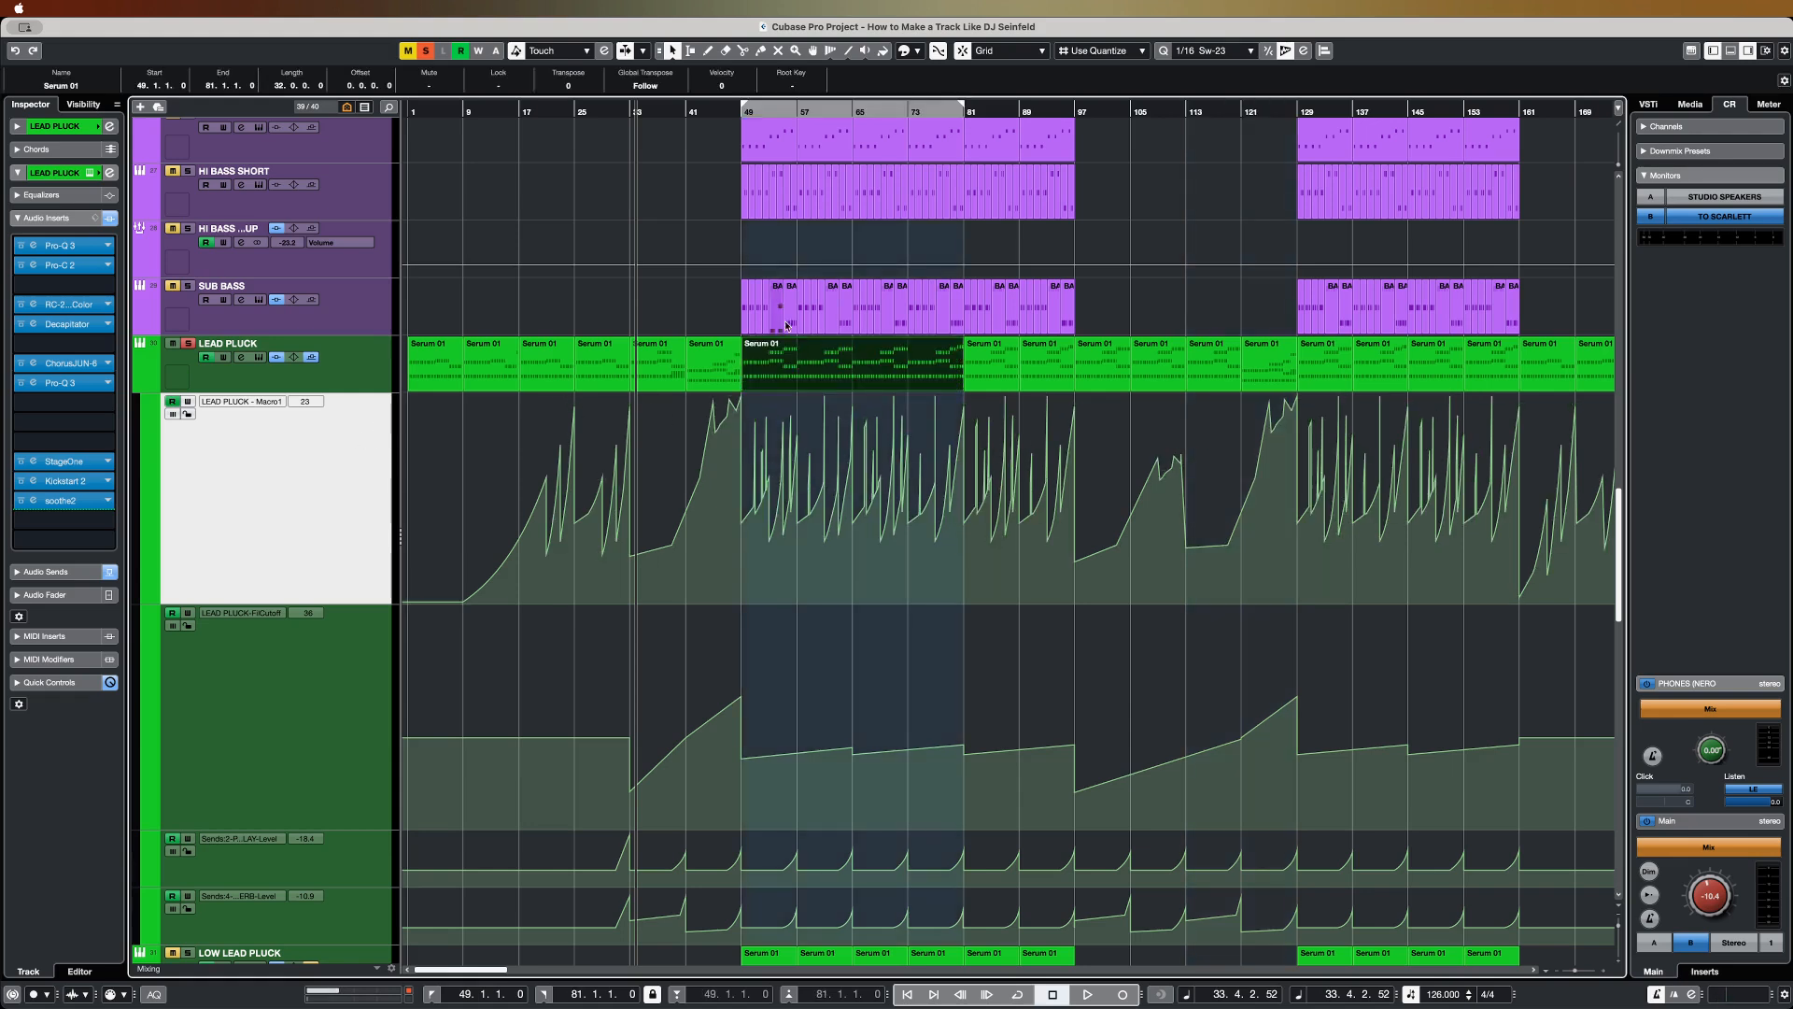
{"action": "double_click", "coordinate": [811, 106]}
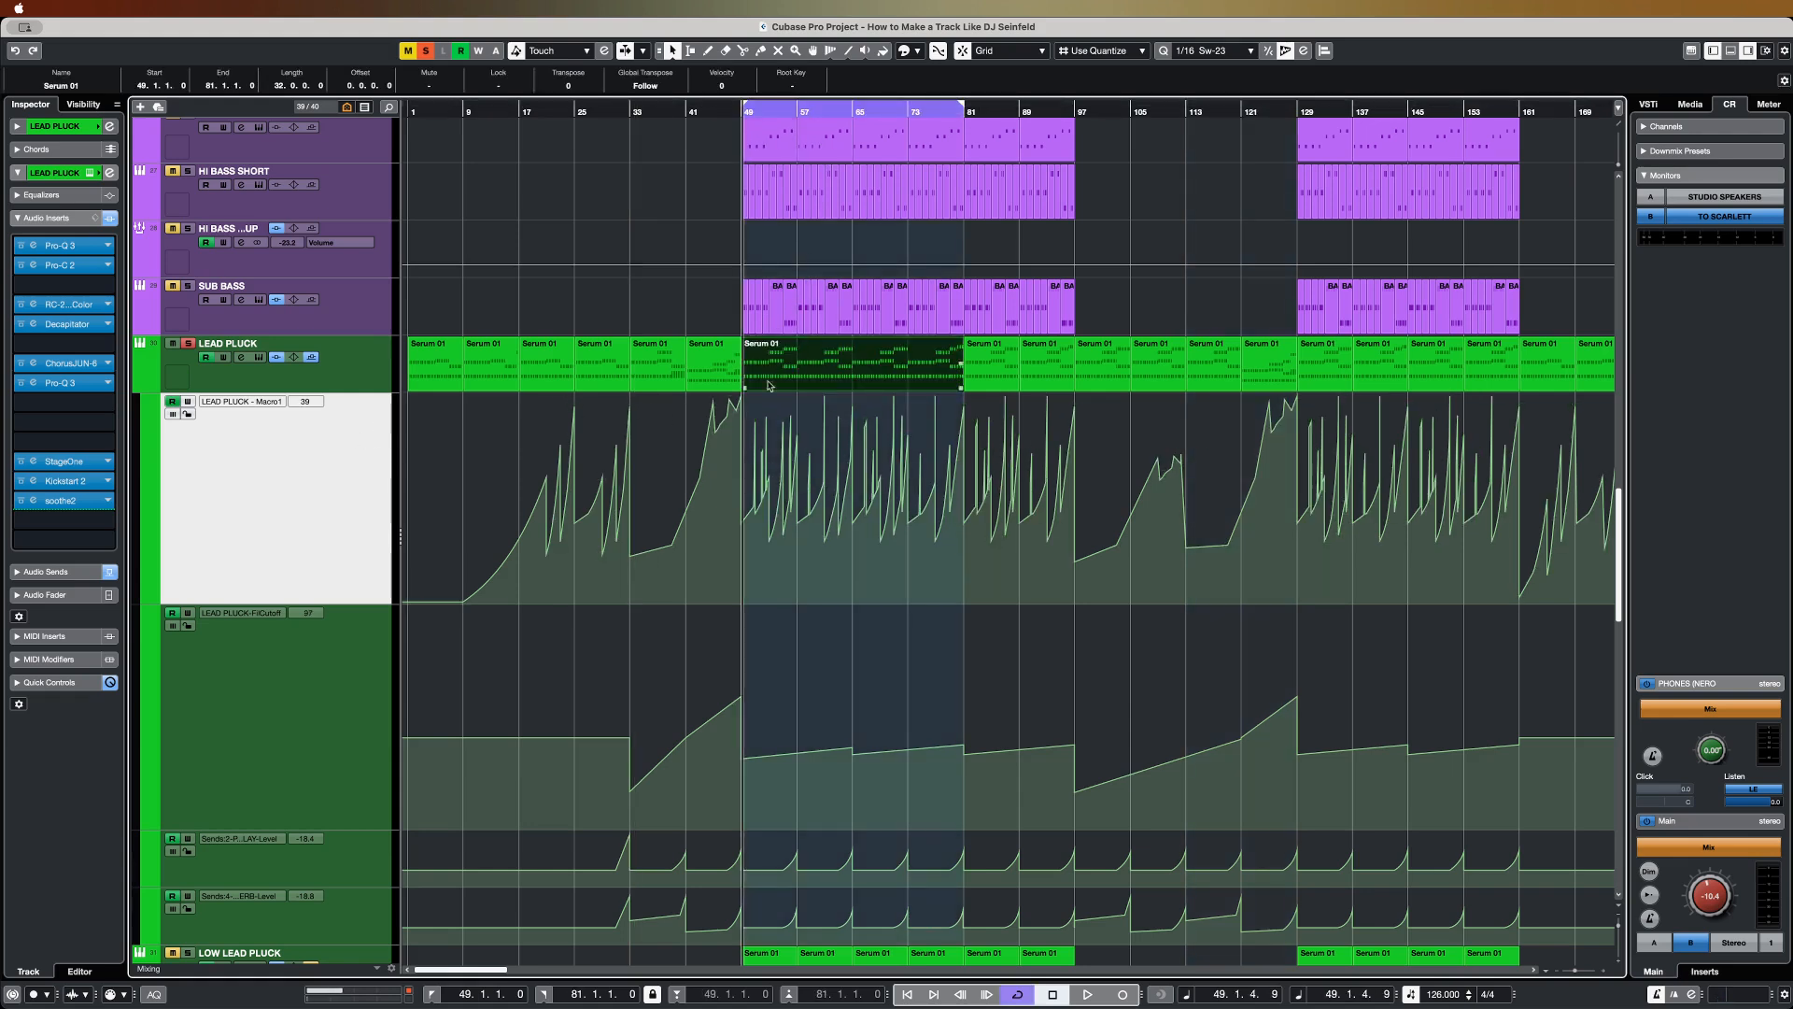
Step: In the TAMBOURINE track's Pro-Q 3, raise the high bell to about +8.8 dB near 15 kHz and reduce the lower bell's cut to about -4 dB
{"action": "scroll", "coordinate": [735, 445], "scroll_direction": "up", "scroll_amount": 5}
{"action": "scroll", "coordinate": [629, 669], "scroll_direction": "up", "scroll_amount": 10}
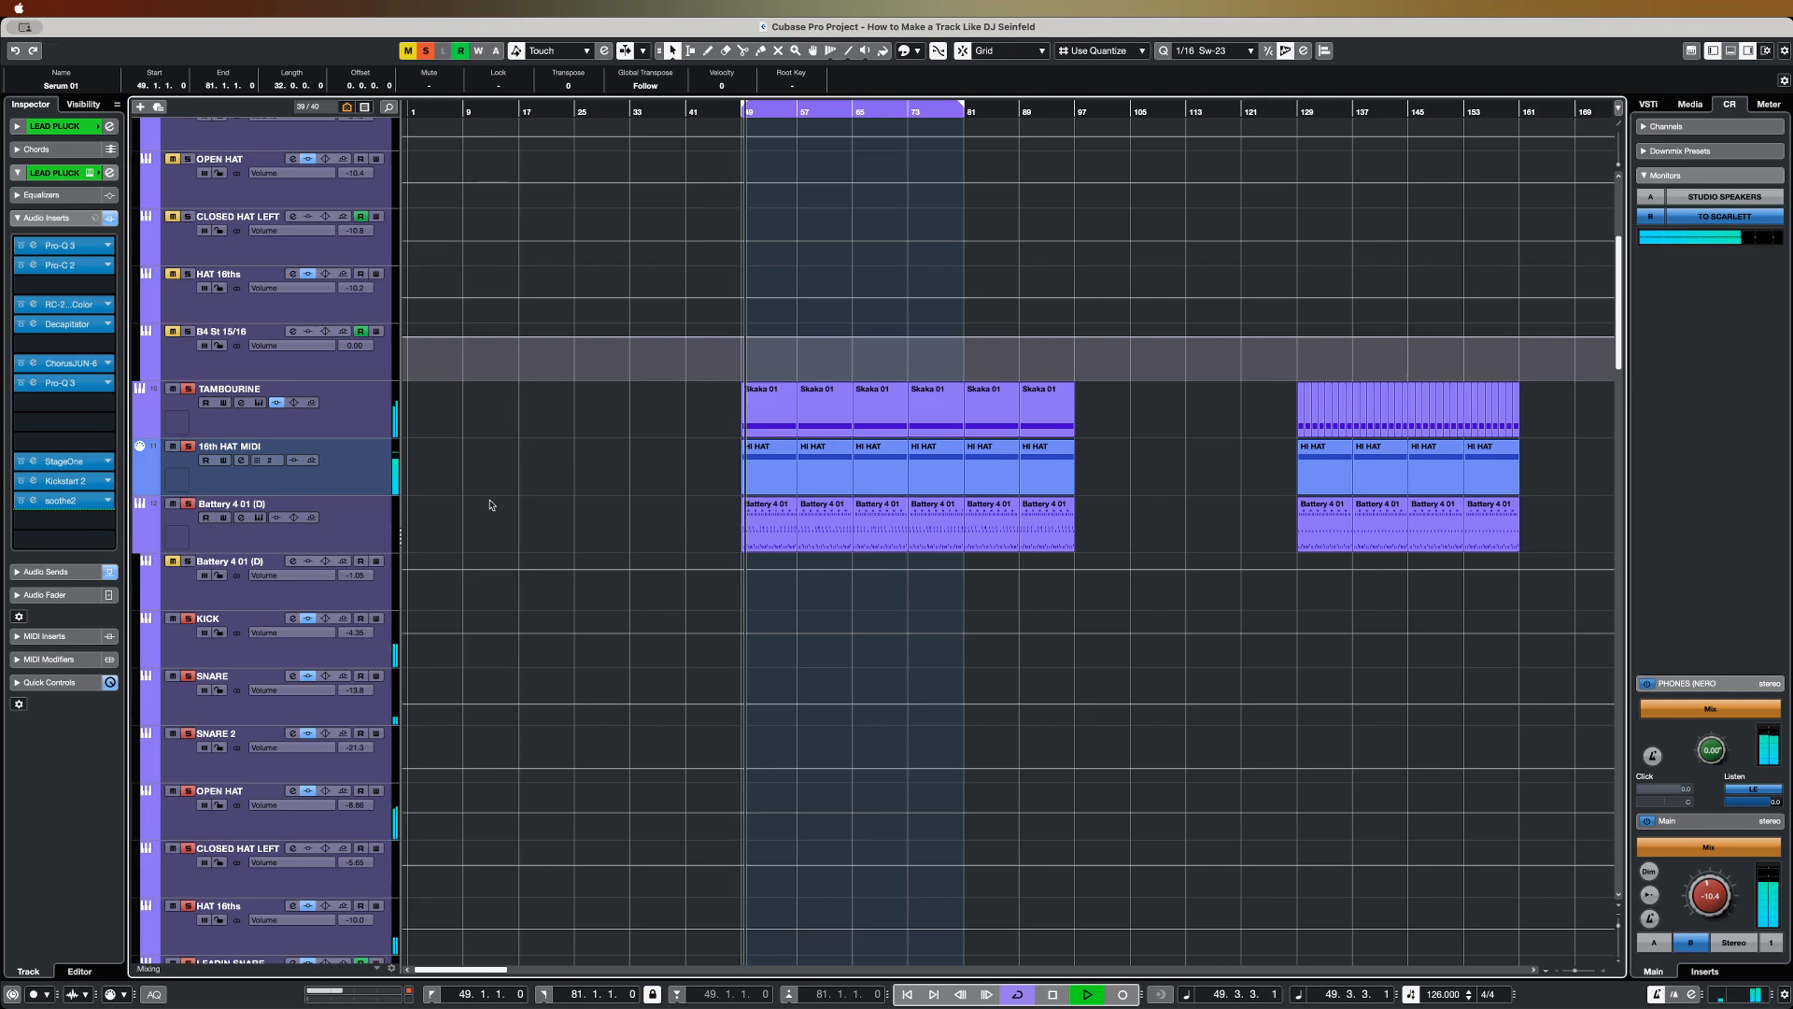
{"action": "scroll", "coordinate": [492, 505], "scroll_direction": "down", "scroll_amount": 1}
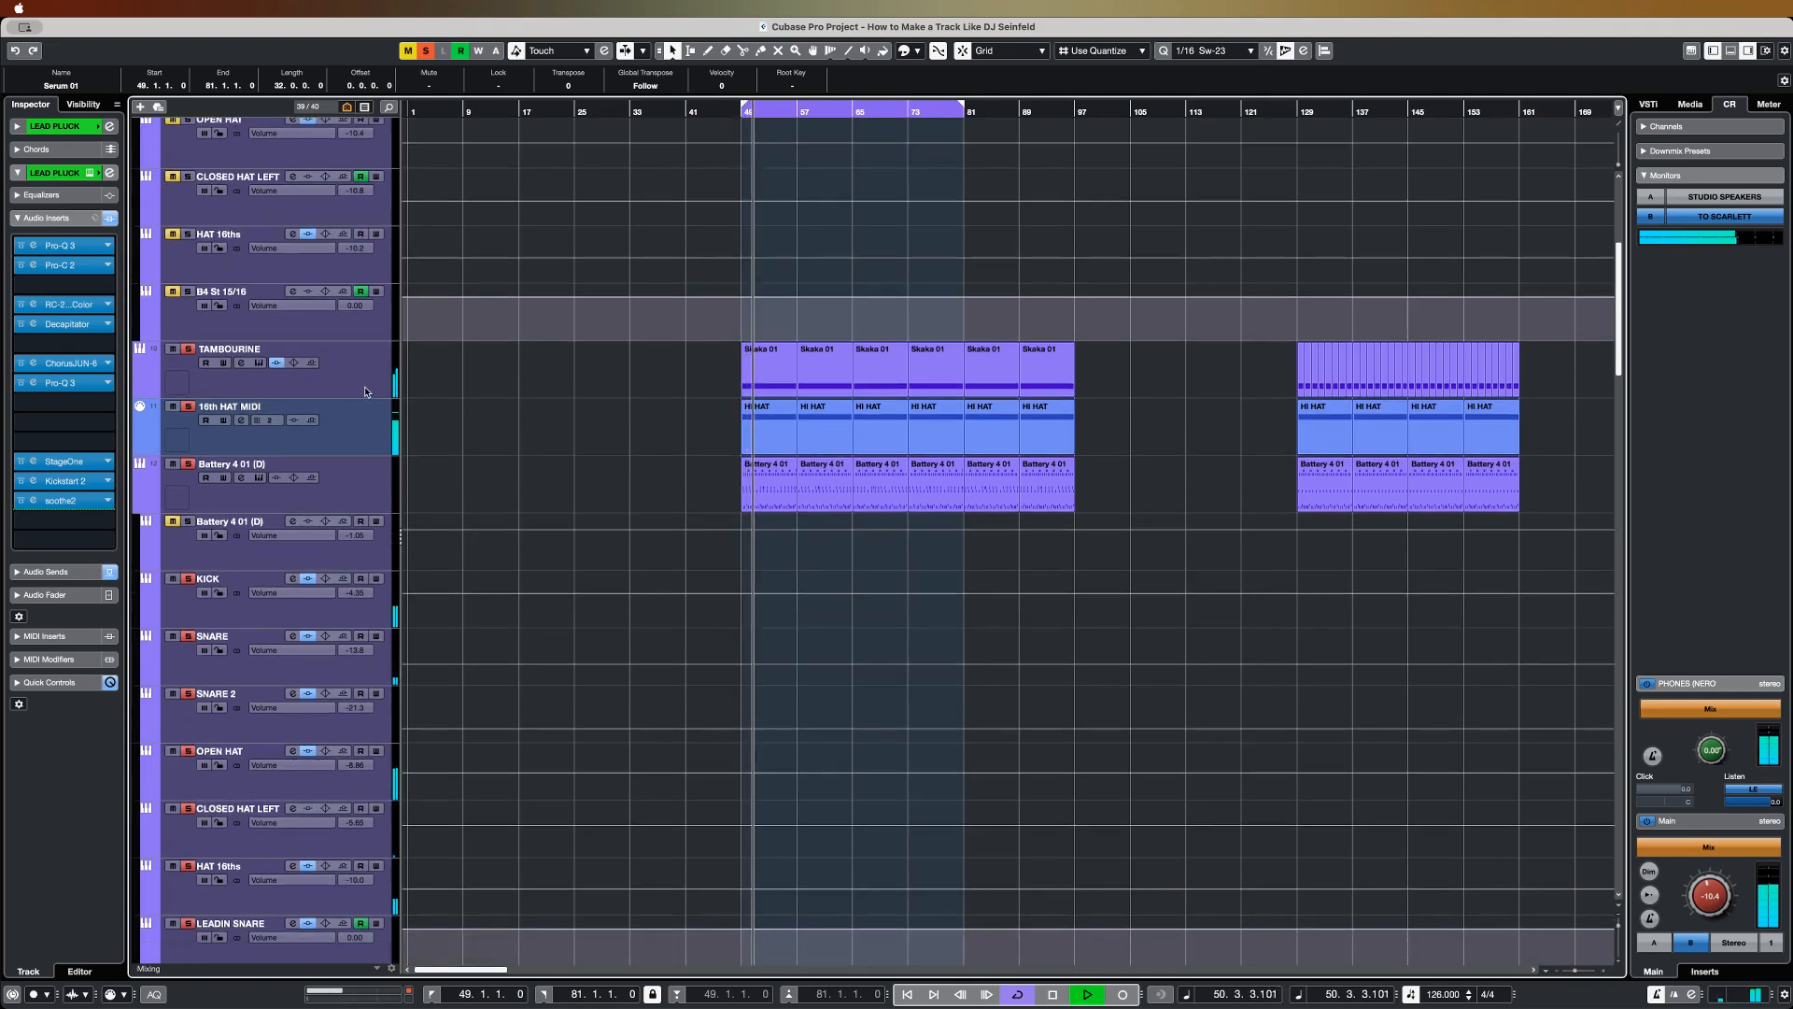
{"action": "left_click", "coordinate": [415, 393]}
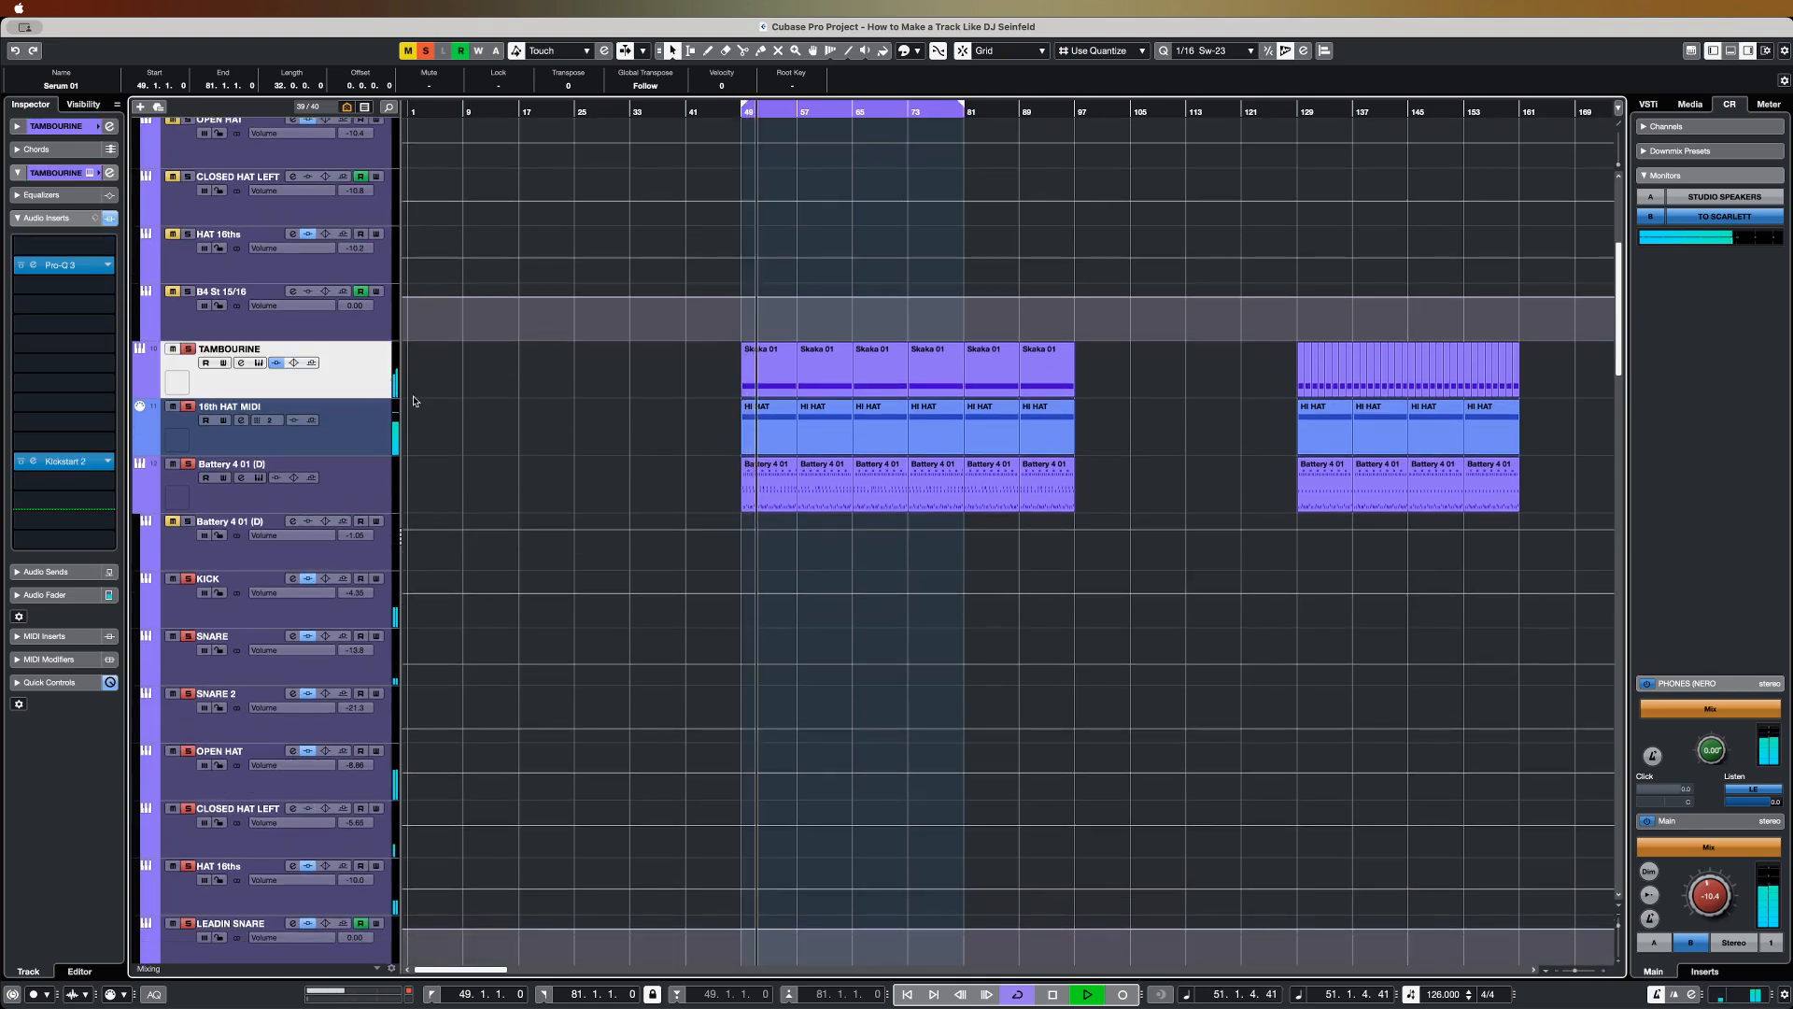
{"action": "left_click", "coordinate": [33, 264]}
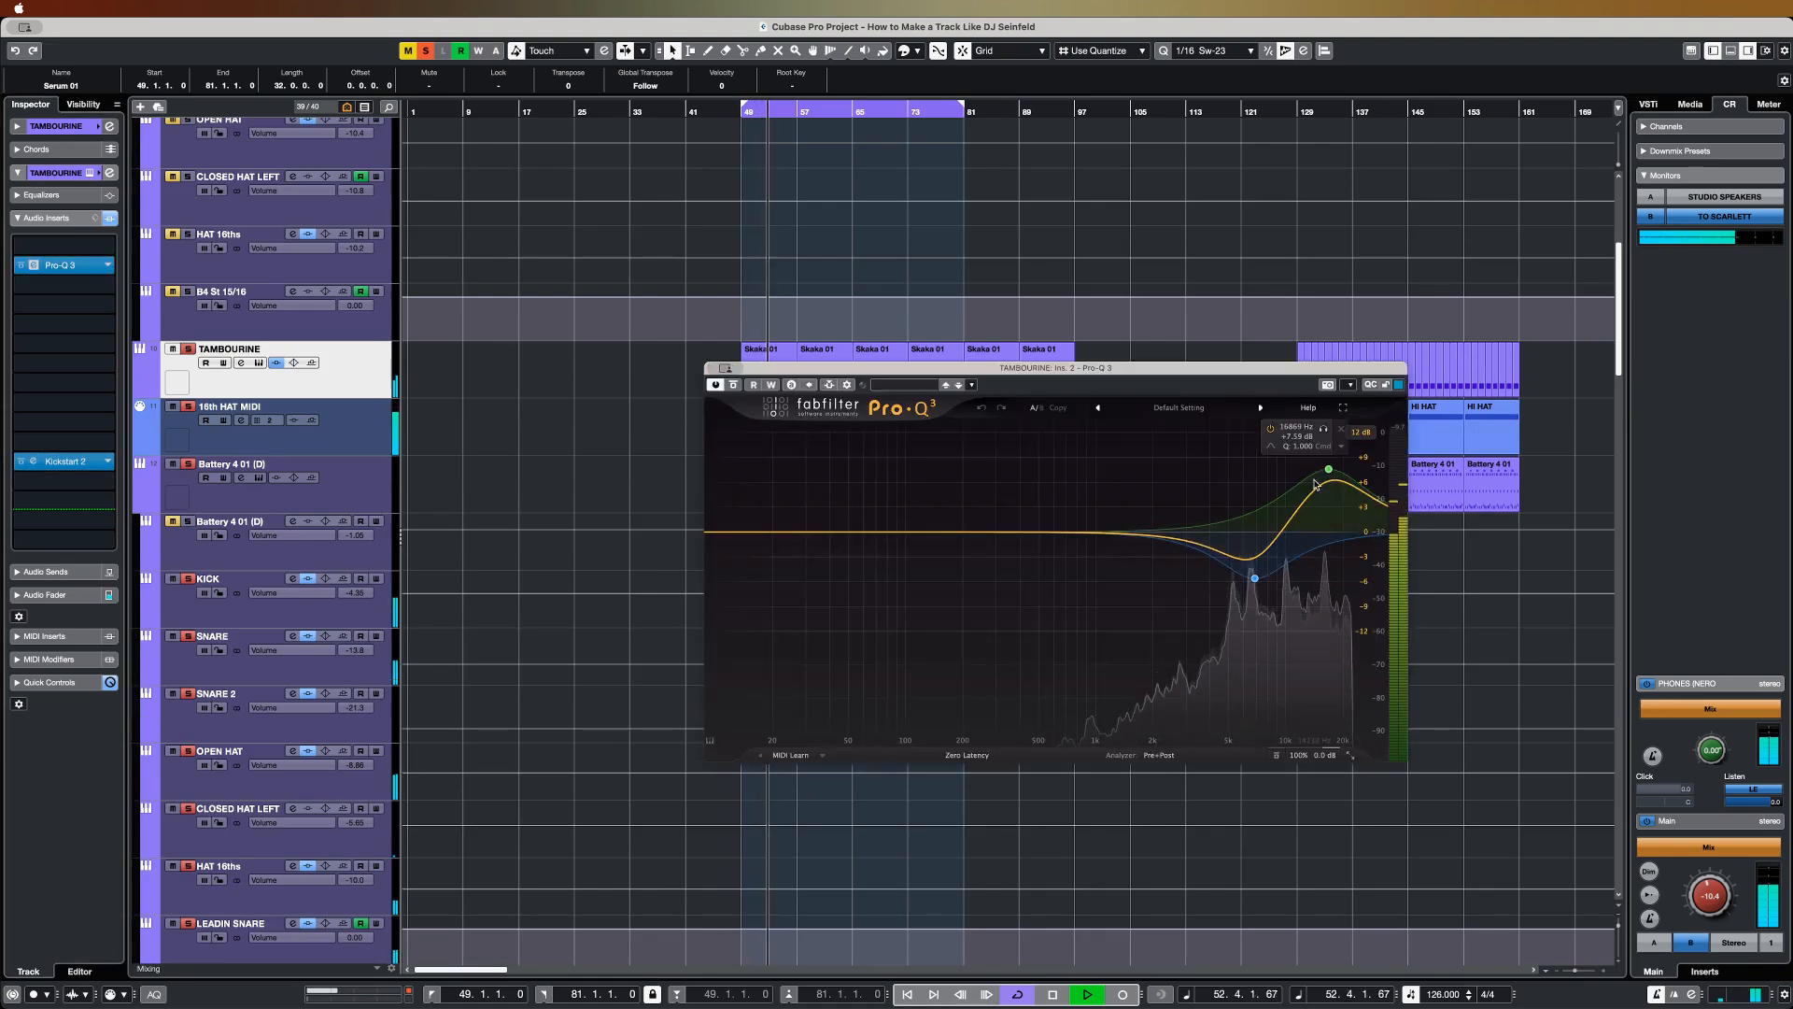
{"action": "left_click_drag", "start_coordinate": [1328, 470], "coordinate": [1322, 463]}
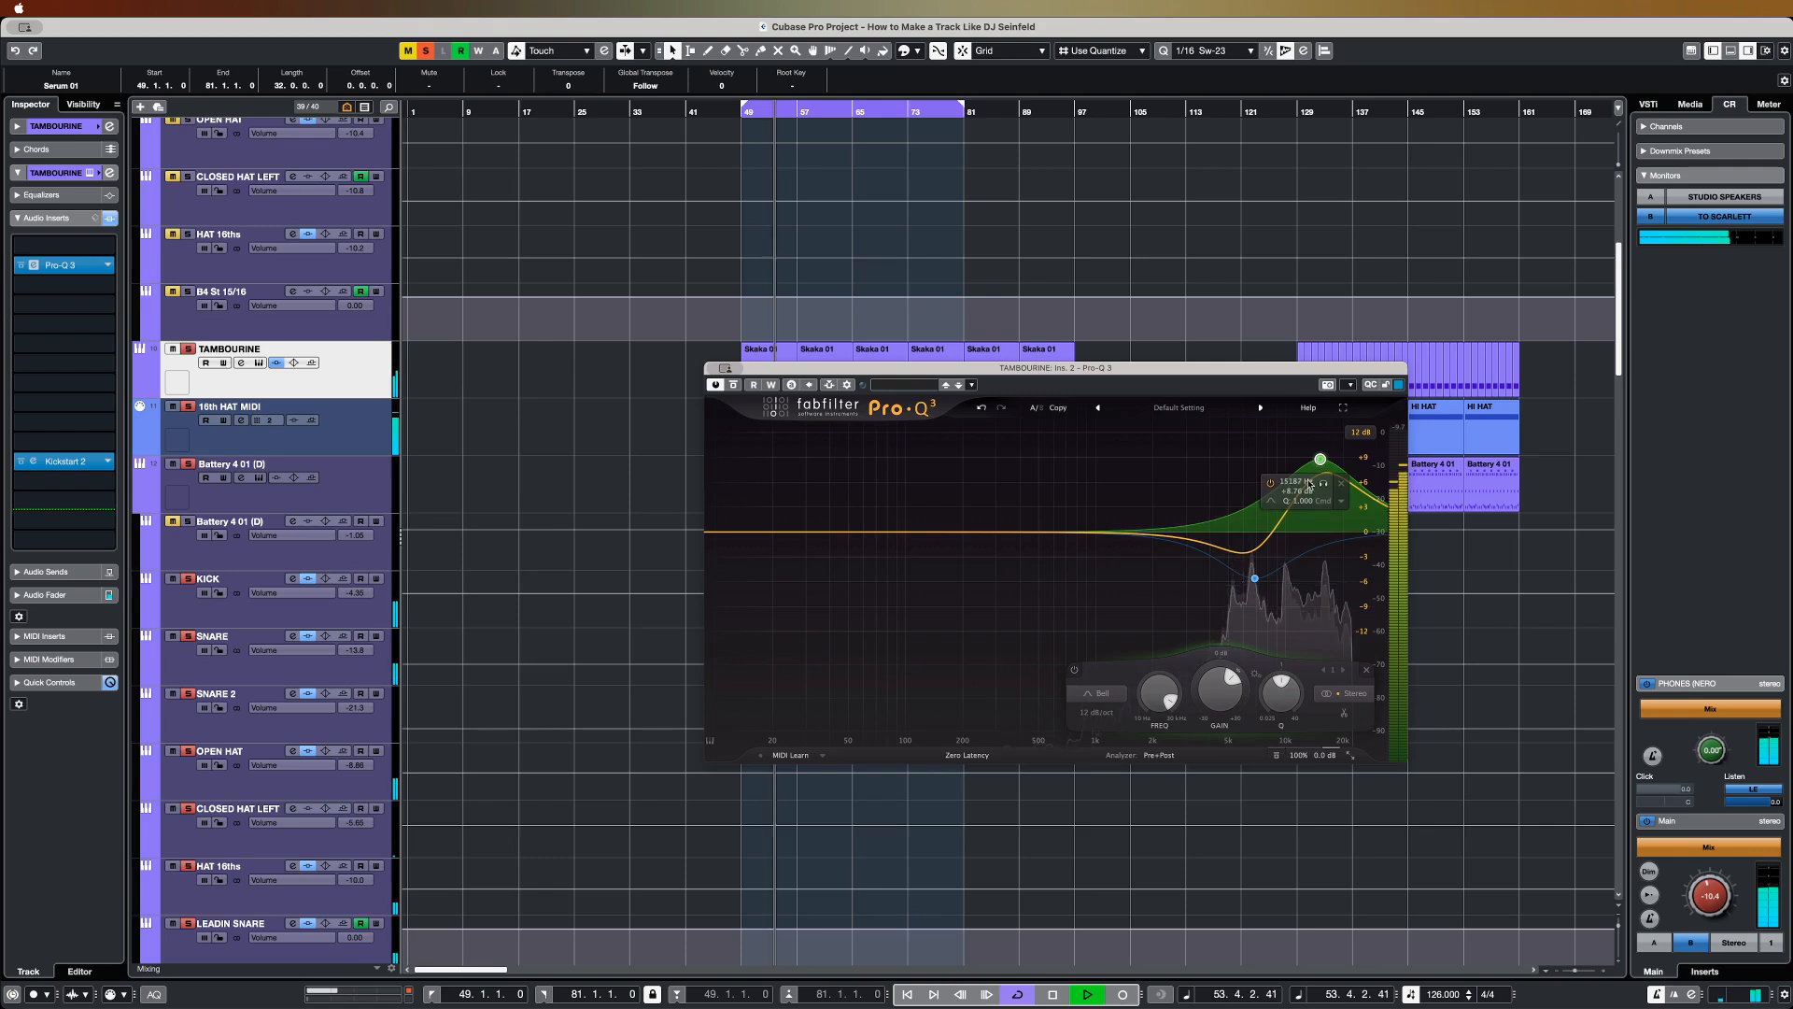
{"action": "mouse_move", "coordinate": [1254, 578]}
{"action": "left_mouse_down"}
{"action": "mouse_move", "coordinate": [1234, 599]}
{"action": "mouse_move", "coordinate": [1246, 476]}
{"action": "mouse_move", "coordinate": [1245, 563]}
{"action": "left_mouse_up"}
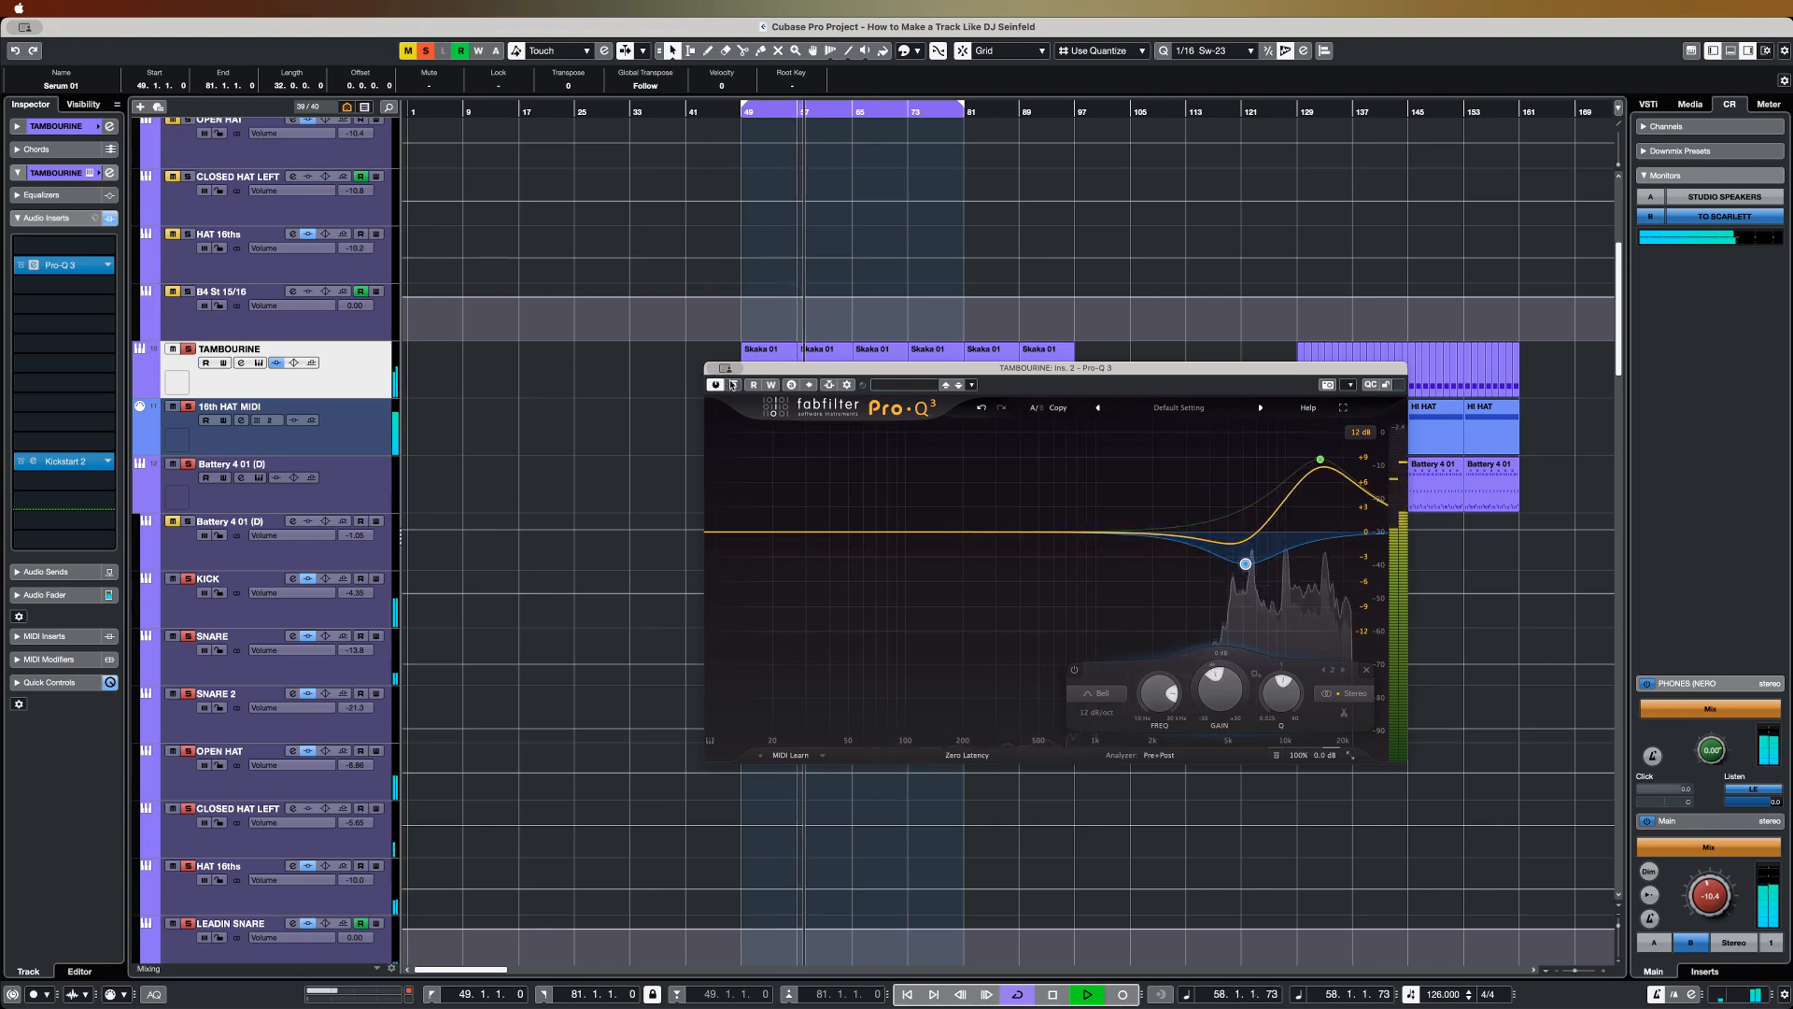
{"action": "key", "text": "super+w"}
Step: Compare the tambourine with its Kickstart 2 insert bypassed and active, then close the plugin window
{"action": "left_click", "coordinate": [47, 461]}
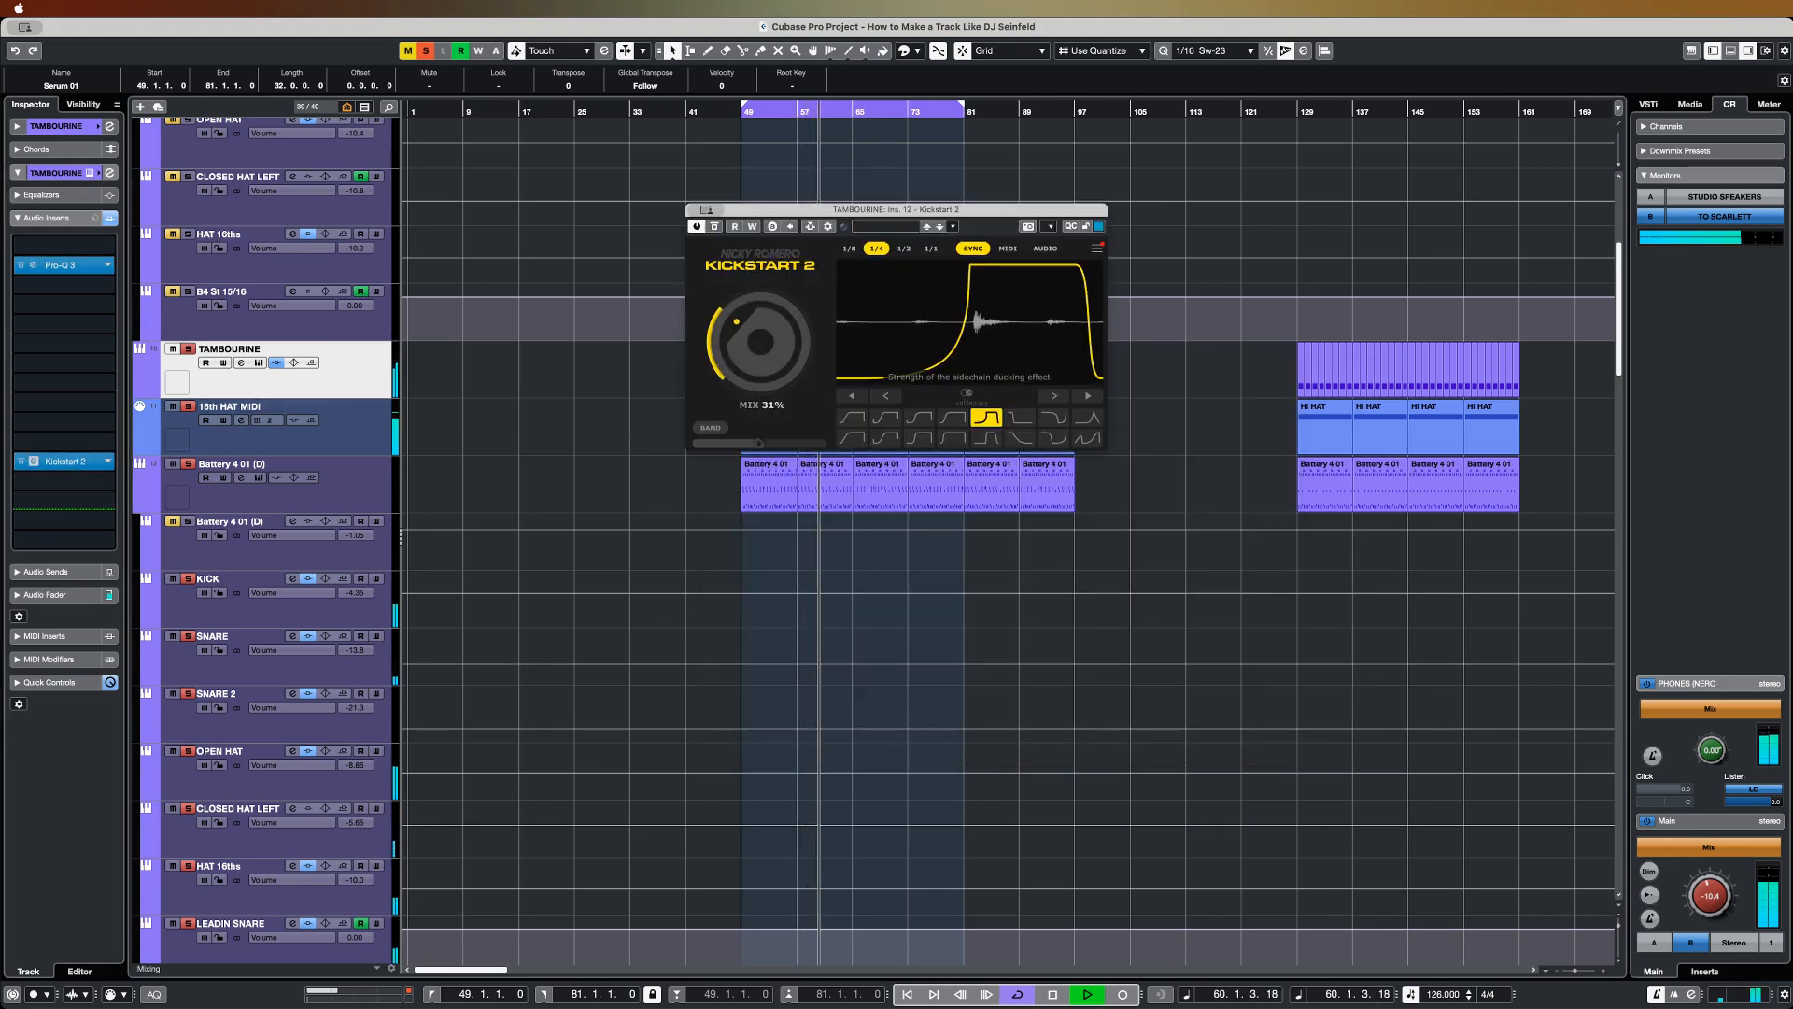
{"action": "left_click", "coordinate": [714, 227]}
{"action": "left_click", "coordinate": [714, 227]}
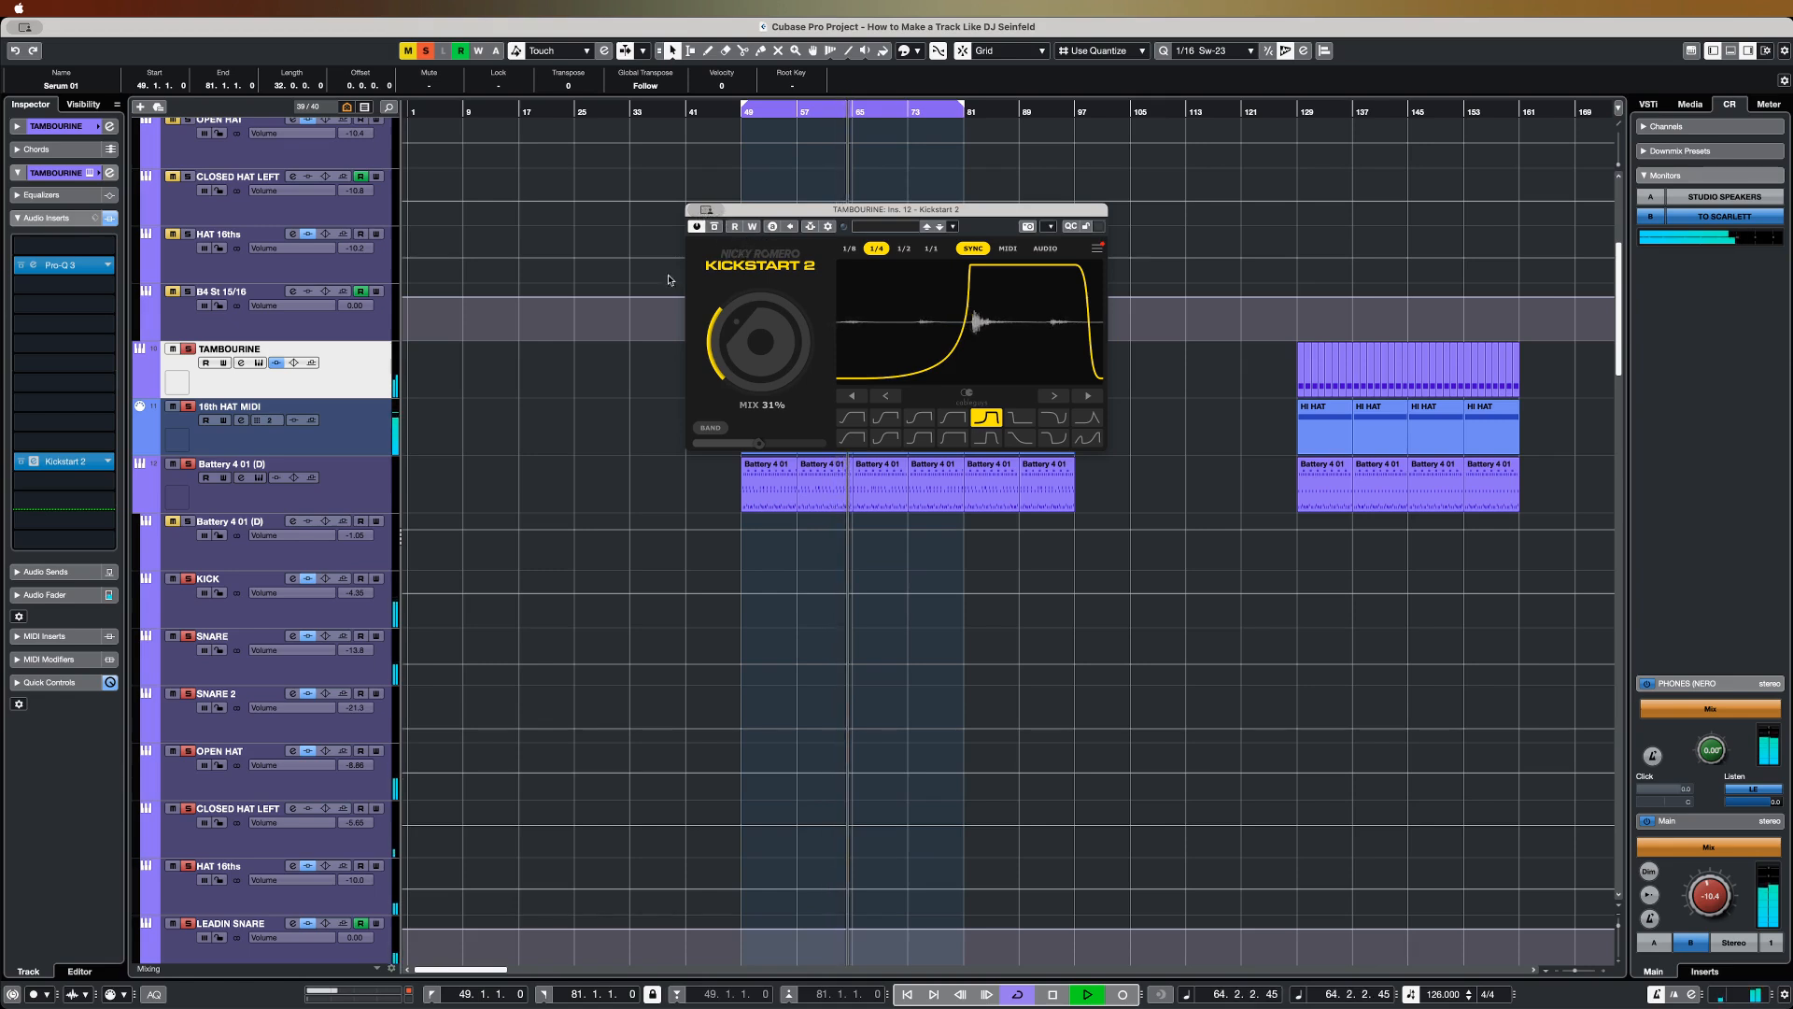
{"action": "left_click", "coordinate": [705, 210]}
Step: Compare the KICK track with its Trash insert bypassed and active, then close the Trash window
{"action": "scroll", "coordinate": [381, 511], "scroll_direction": "down", "scroll_amount": 1}
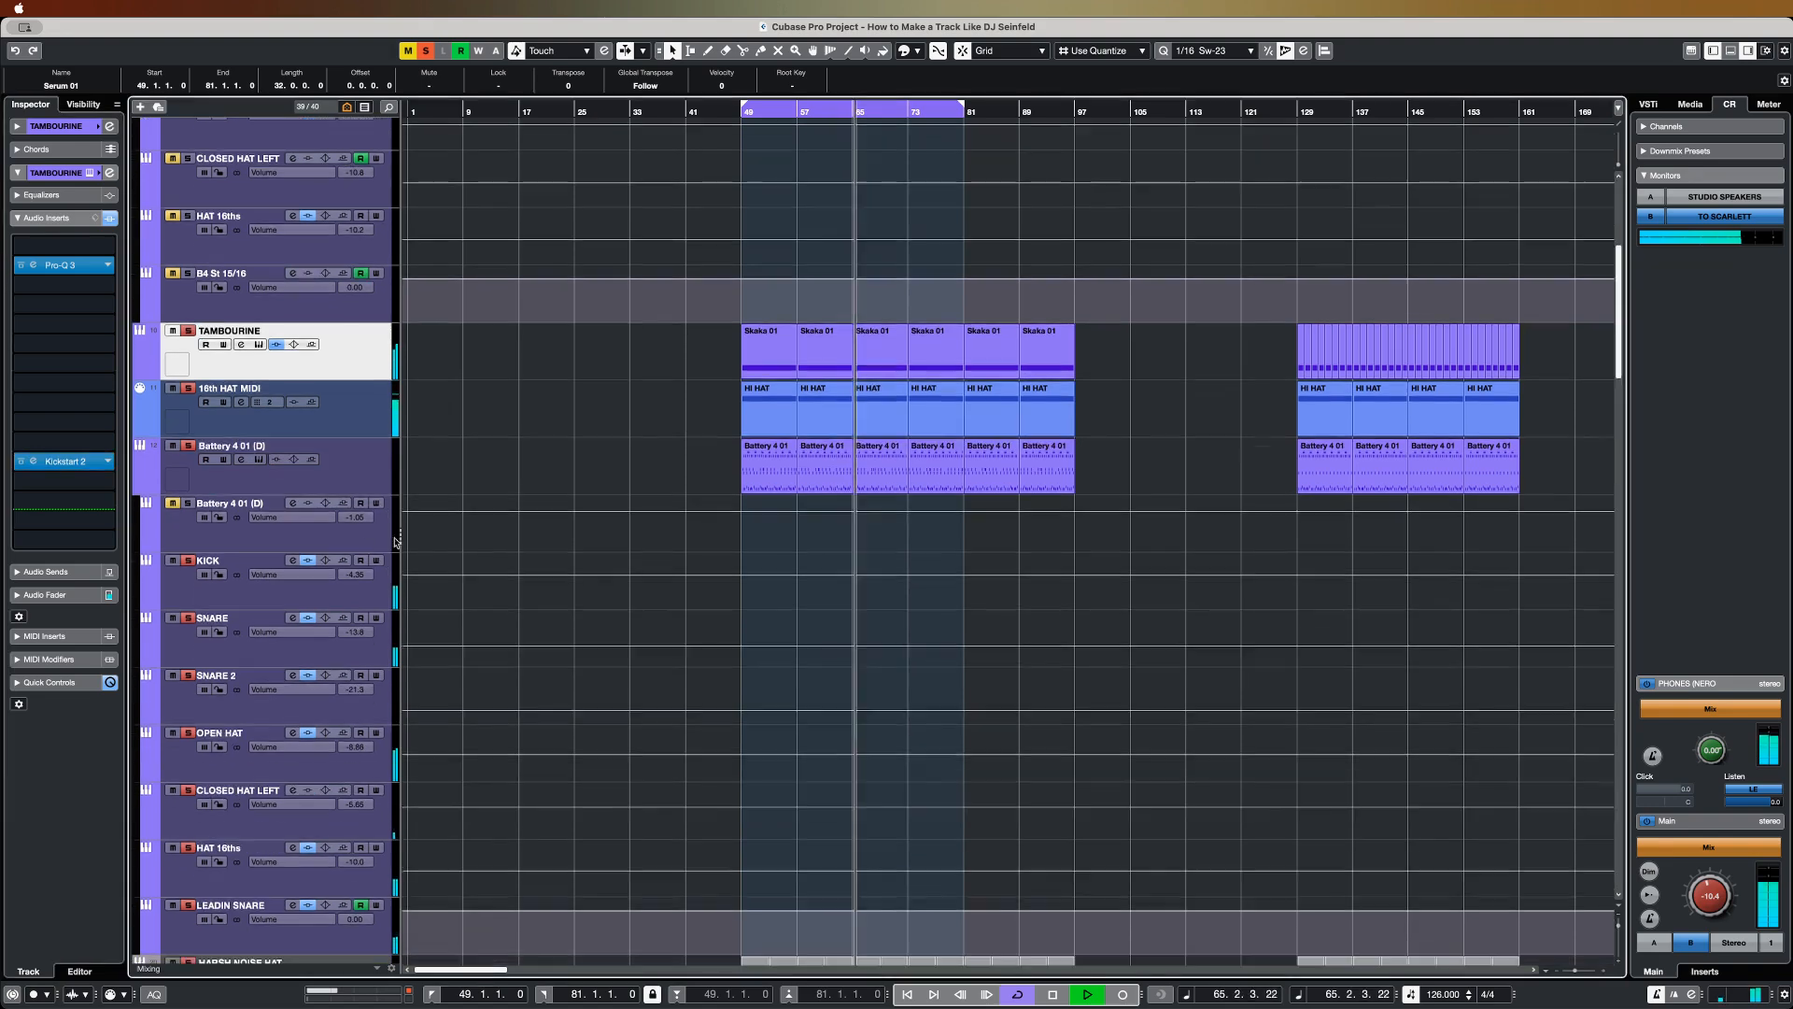
{"action": "left_click", "coordinate": [257, 564]}
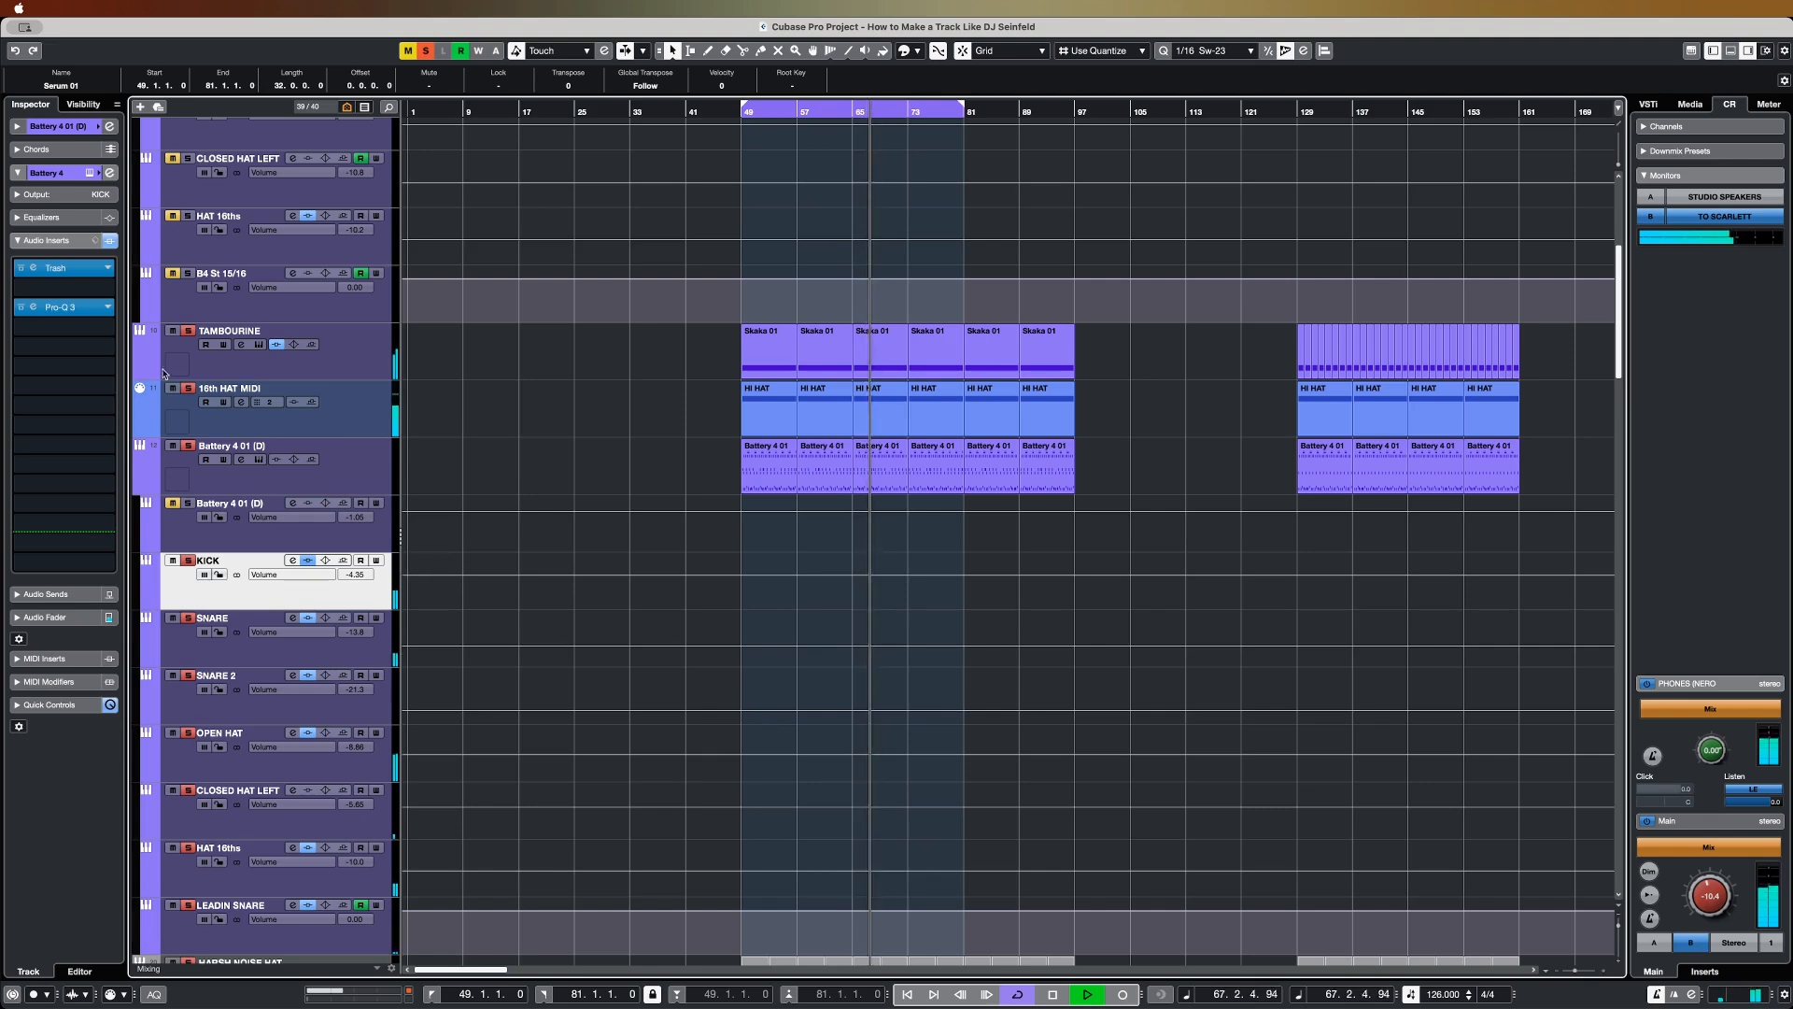
{"action": "left_click", "coordinate": [67, 307]}
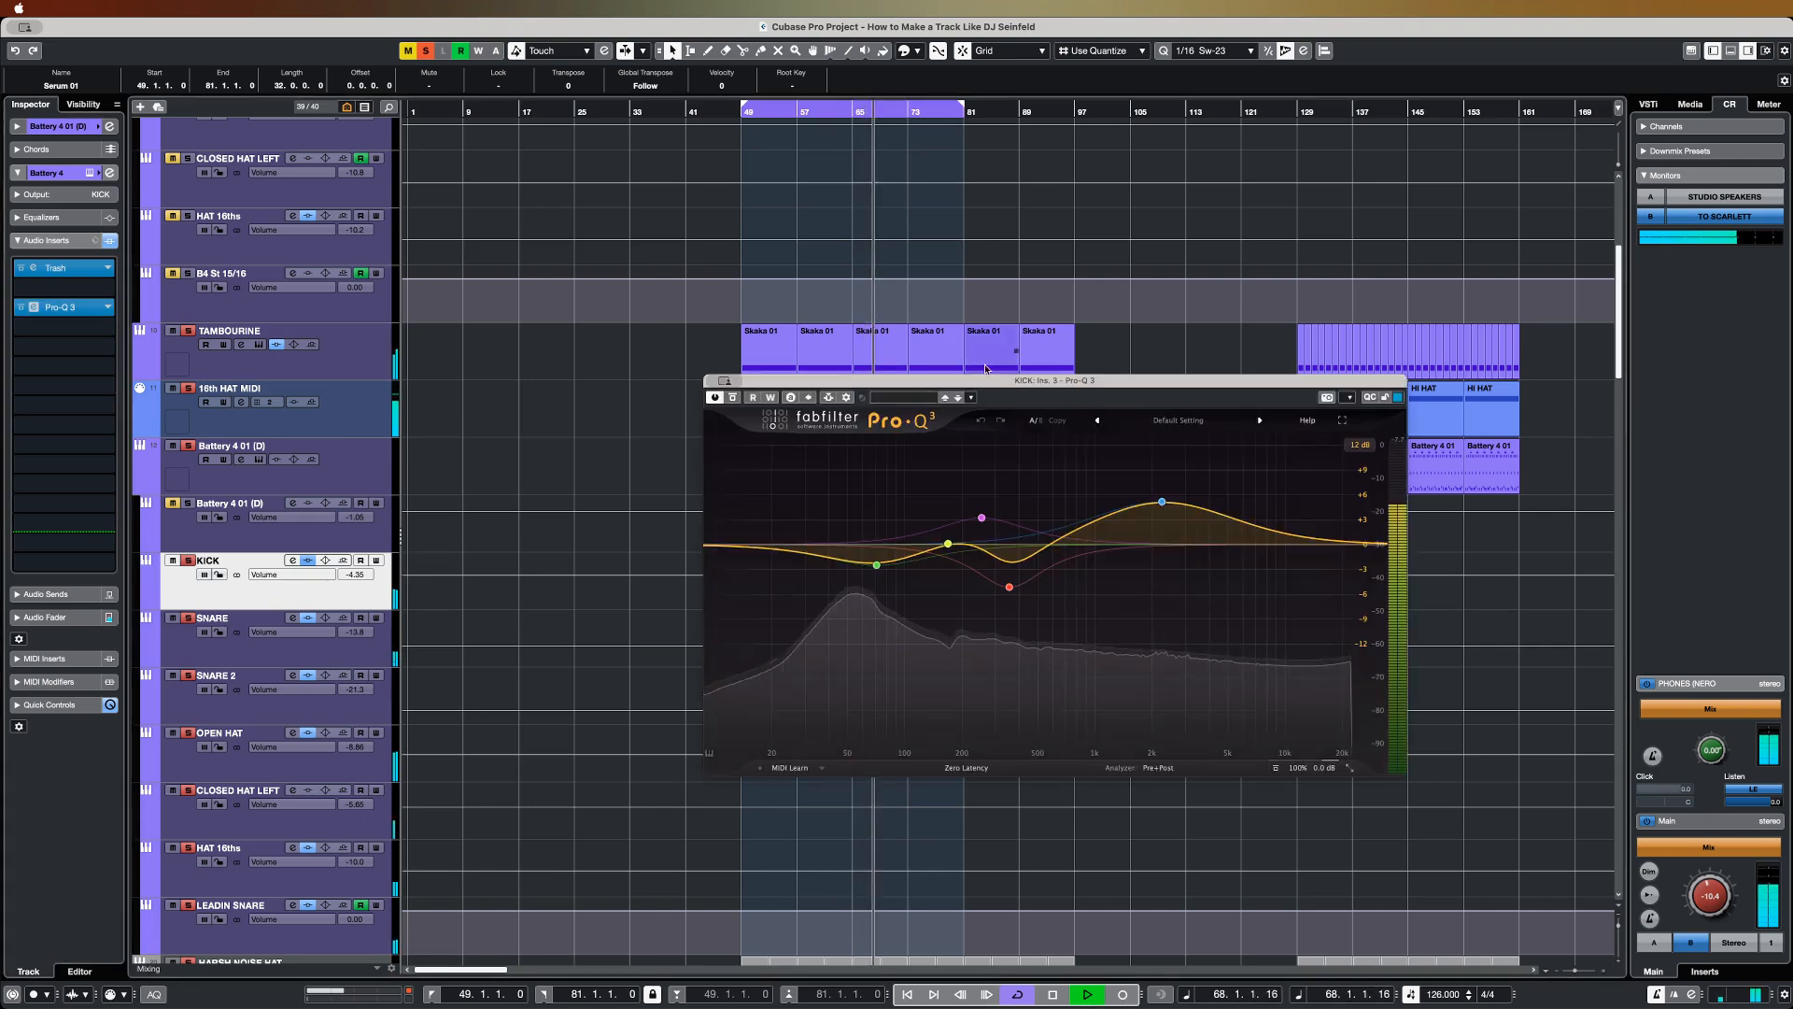
{"action": "left_click", "coordinate": [61, 268]}
{"action": "left_click_drag", "start_coordinate": [1405, 426], "coordinate": [747, 231]}
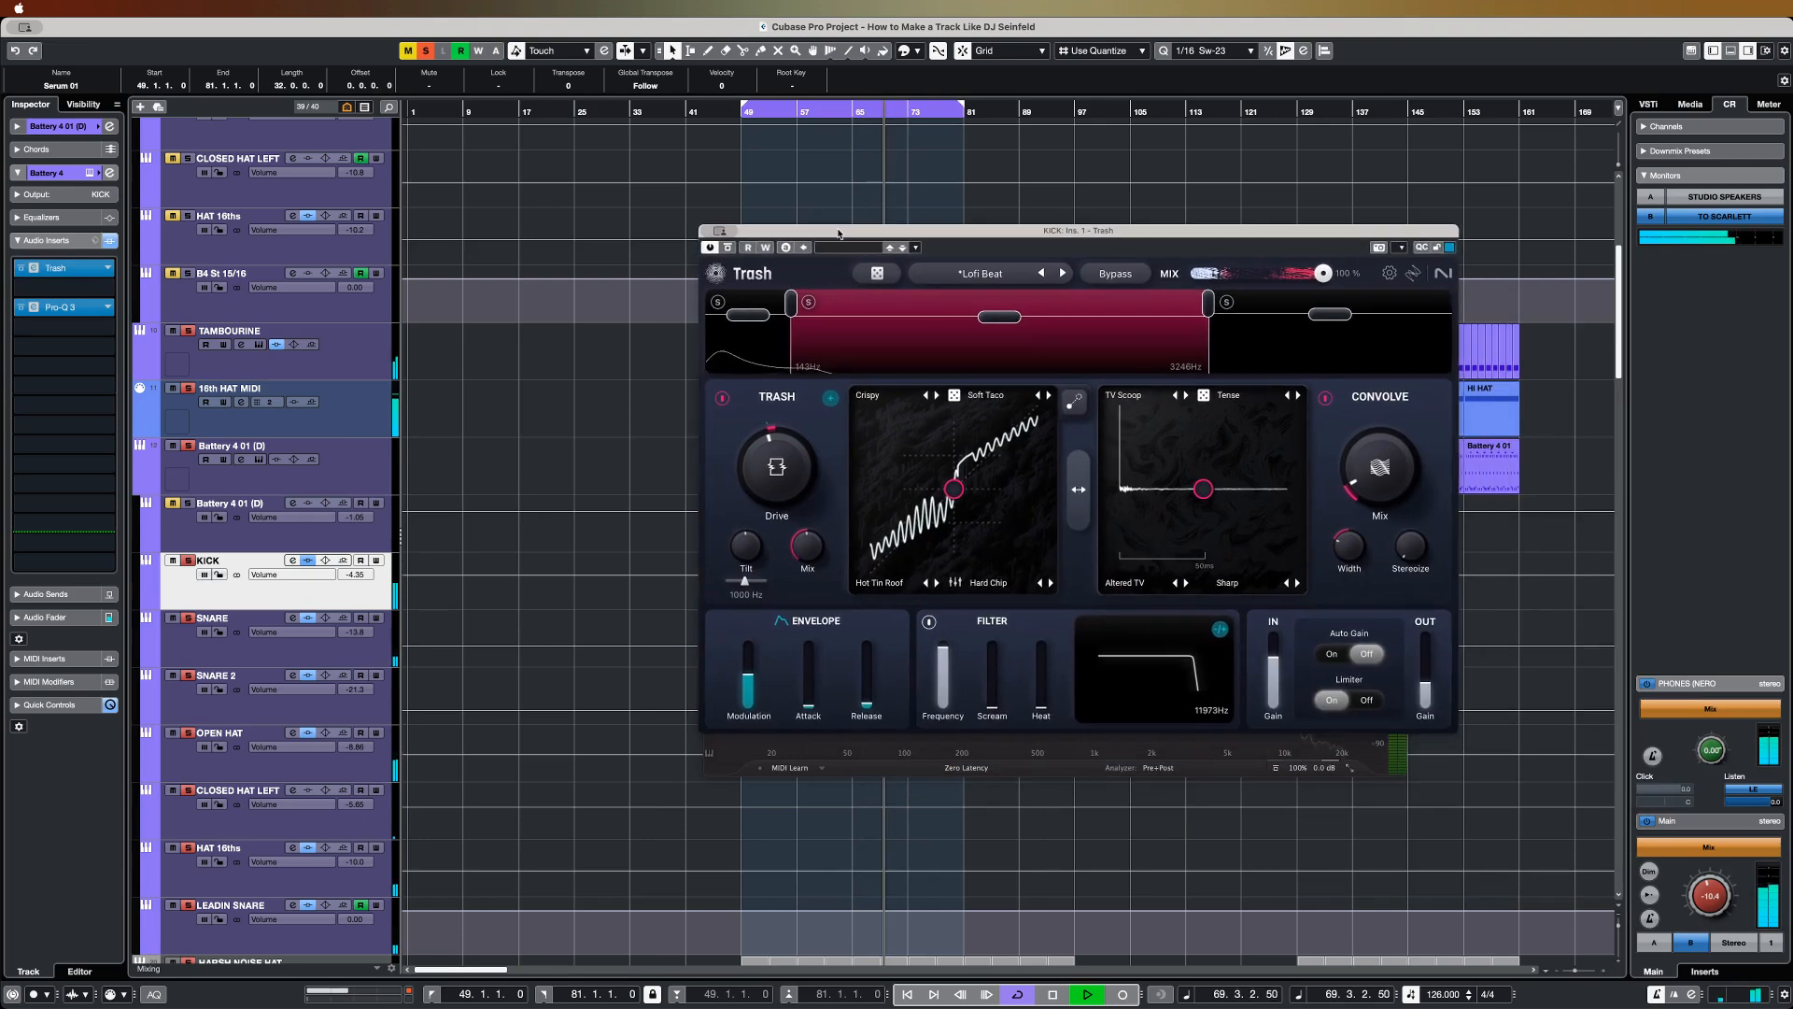
{"action": "left_click", "coordinate": [727, 249]}
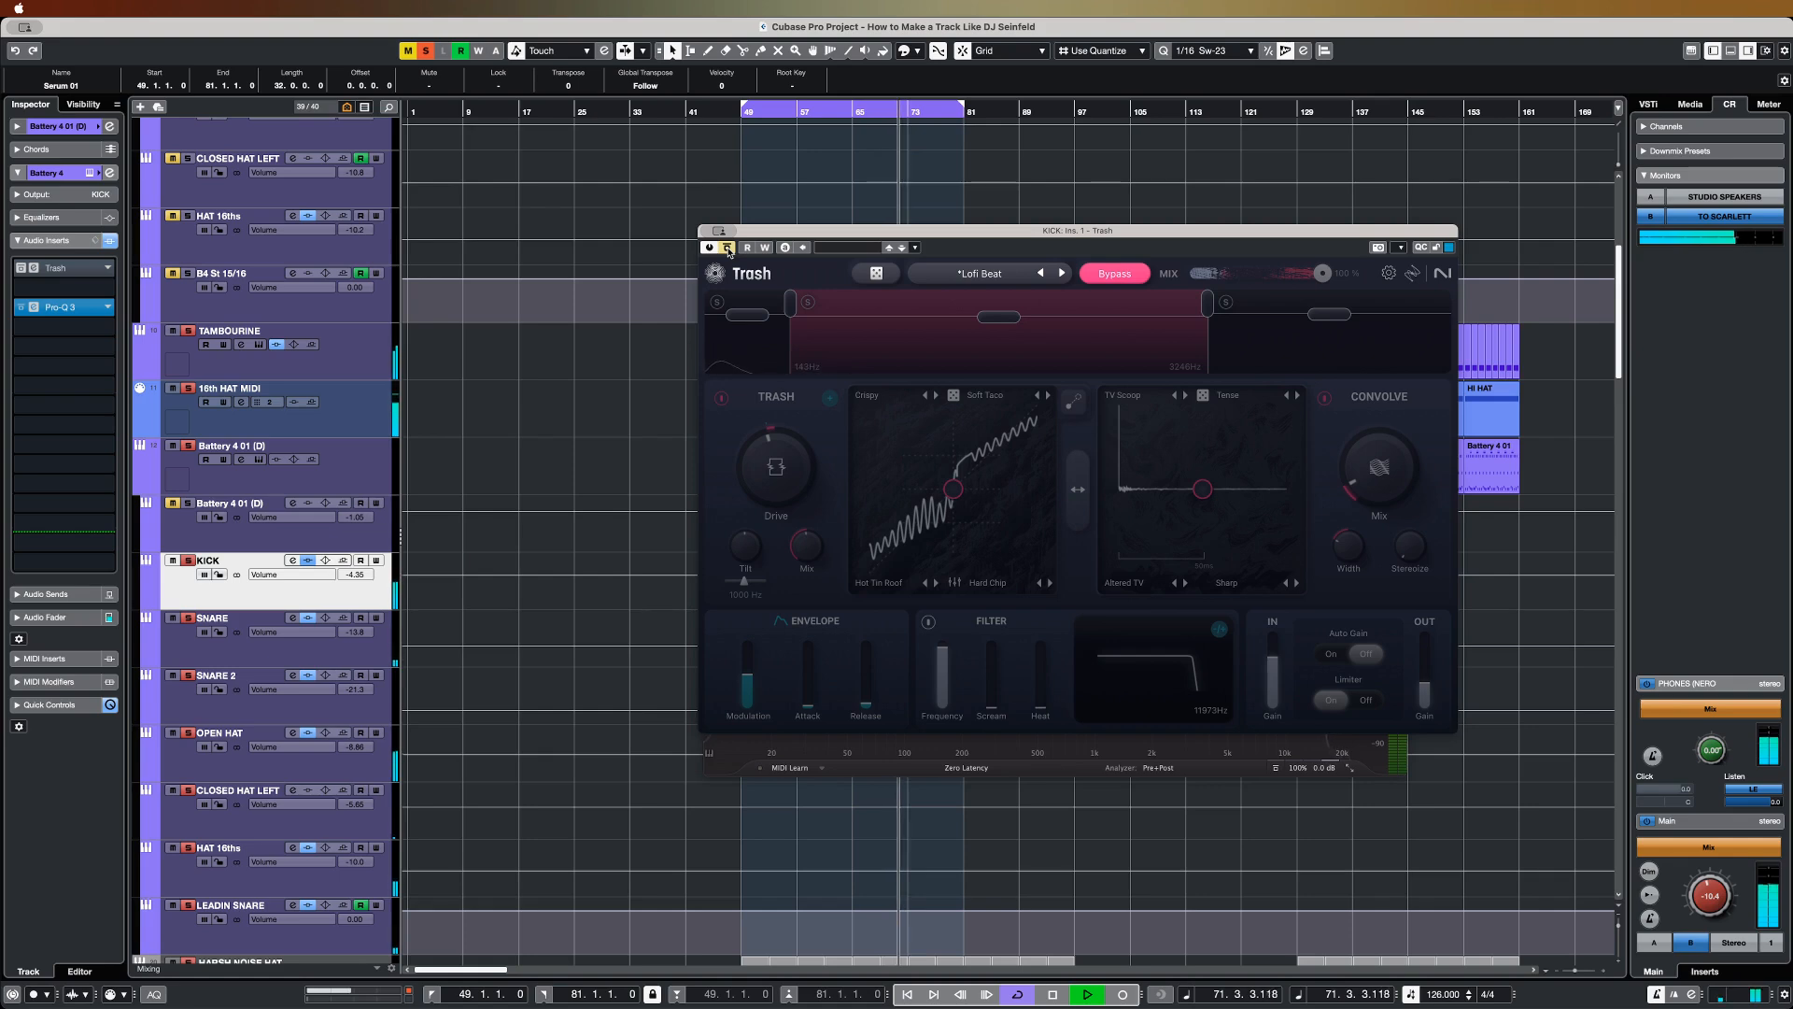
{"action": "left_click", "coordinate": [728, 248]}
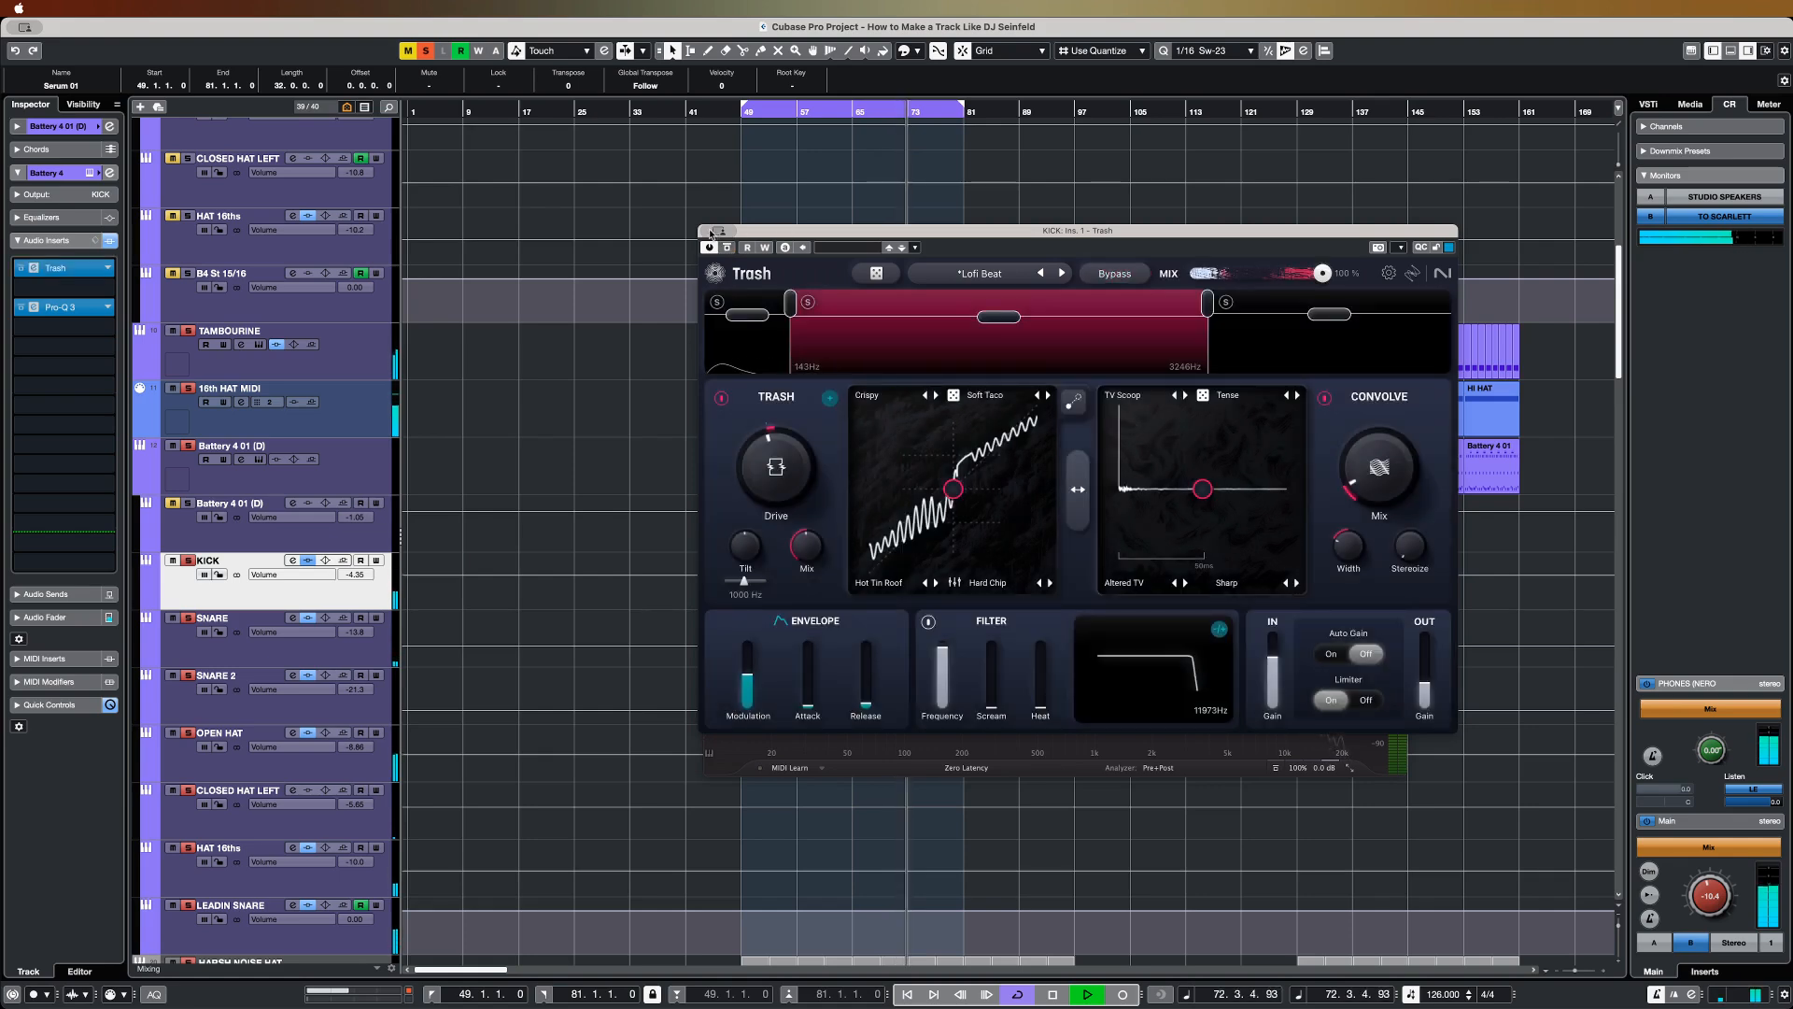
{"action": "left_click", "coordinate": [709, 230]}
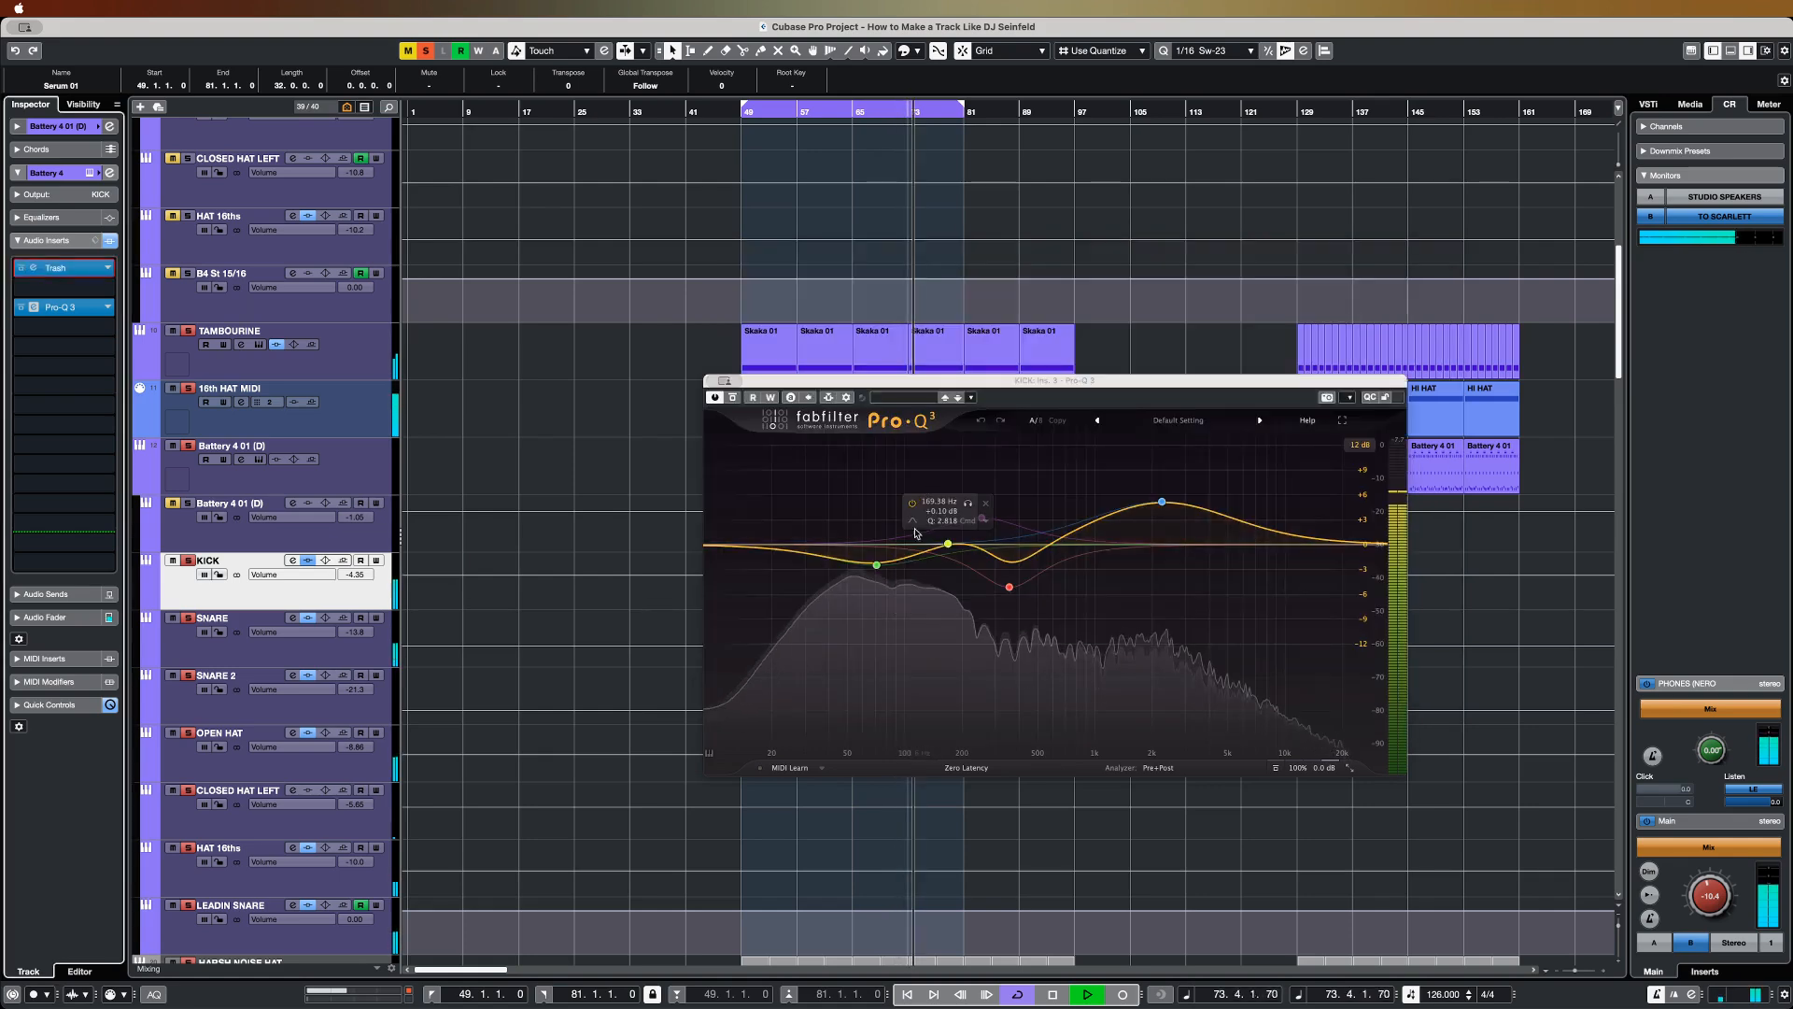
Step: In the KICK's Pro-Q 3, deepen the low dip slightly, shift the low-mid cut up in frequency, and raise the high bell to about +6 dB near 2.5 kHz
{"action": "left_click_drag", "start_coordinate": [964, 385], "coordinate": [901, 327]}
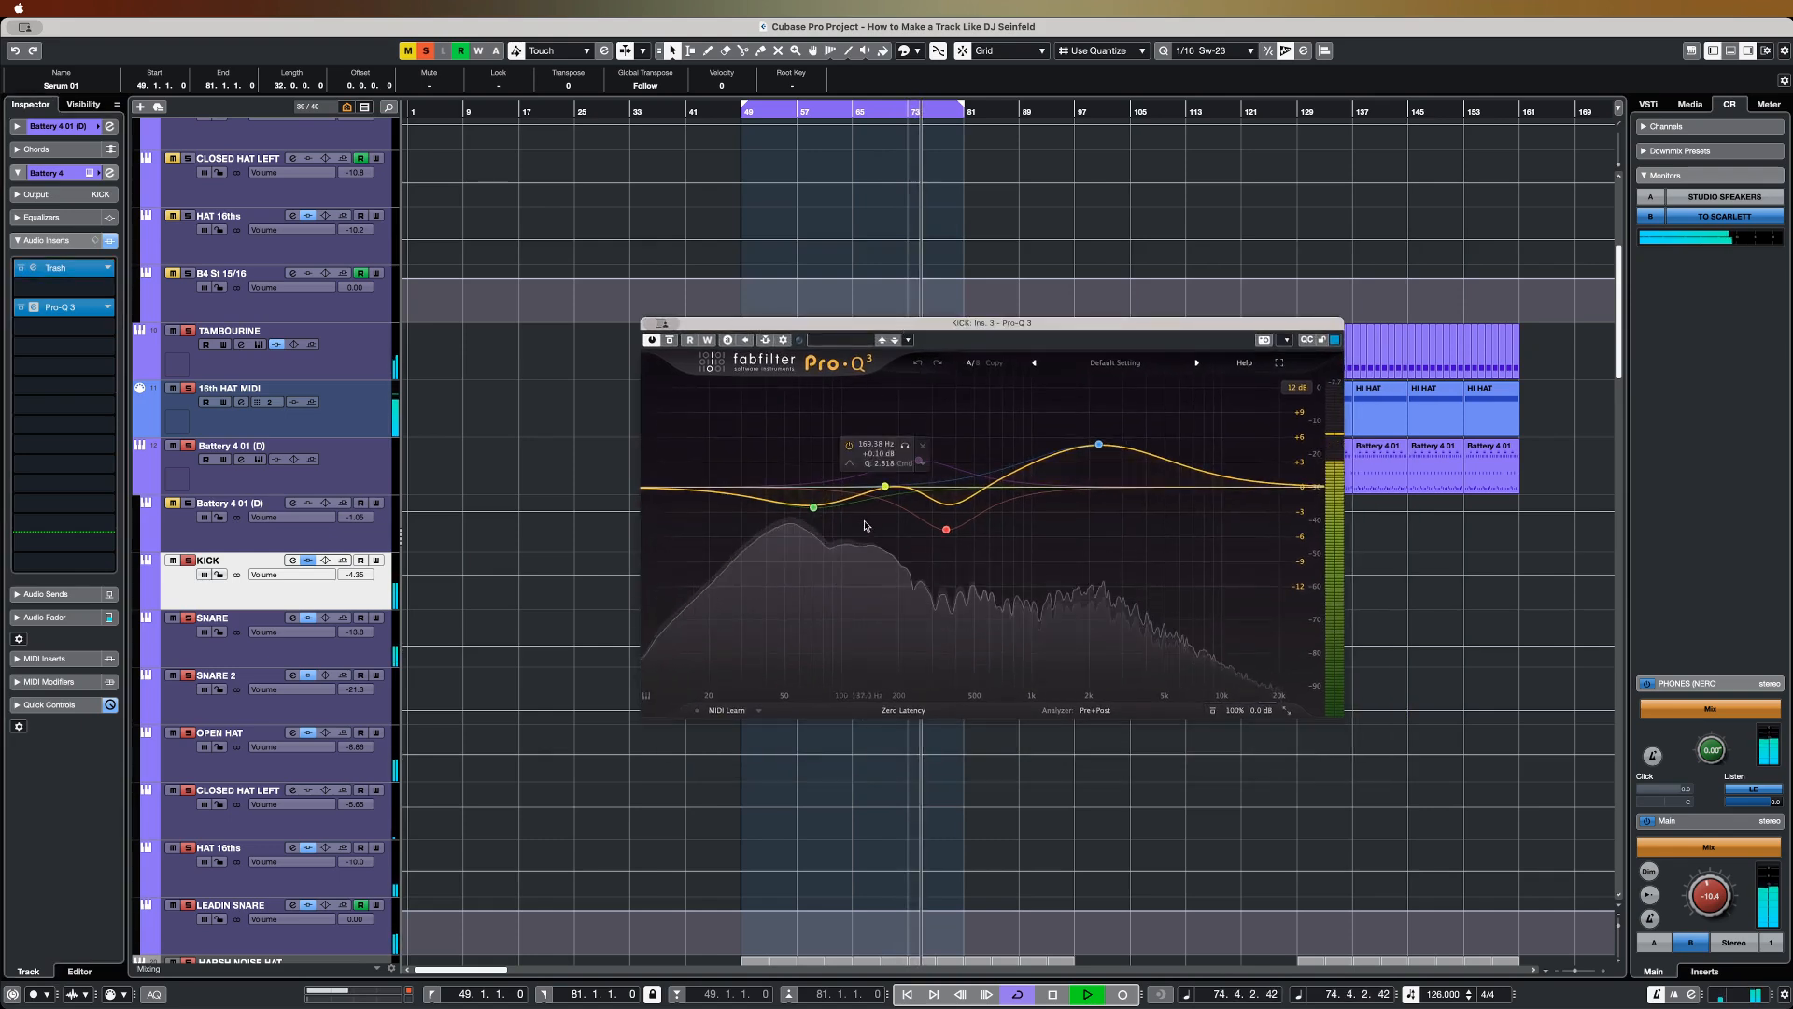
{"action": "left_click_drag", "start_coordinate": [812, 507], "coordinate": [807, 513]}
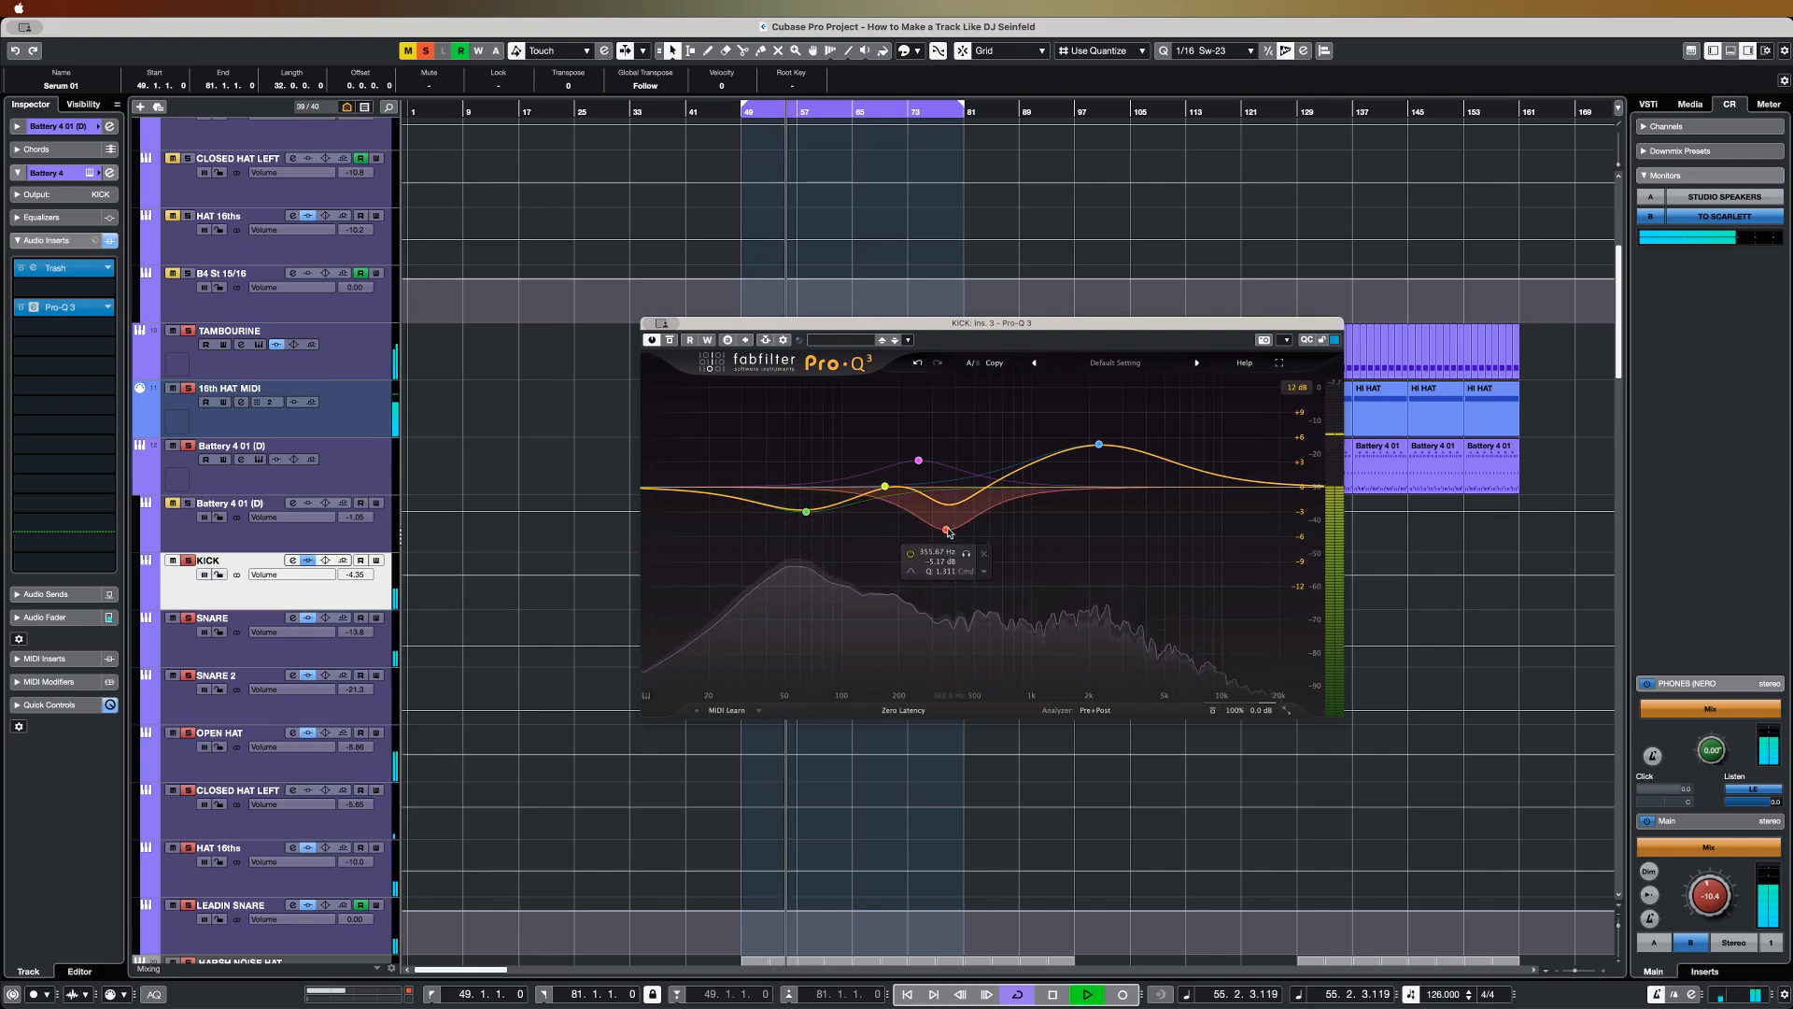
{"action": "mouse_move", "coordinate": [949, 532]}
{"action": "left_mouse_down"}
{"action": "mouse_move", "coordinate": [939, 583]}
{"action": "mouse_move", "coordinate": [961, 481]}
{"action": "mouse_move", "coordinate": [954, 506]}
{"action": "left_mouse_up"}
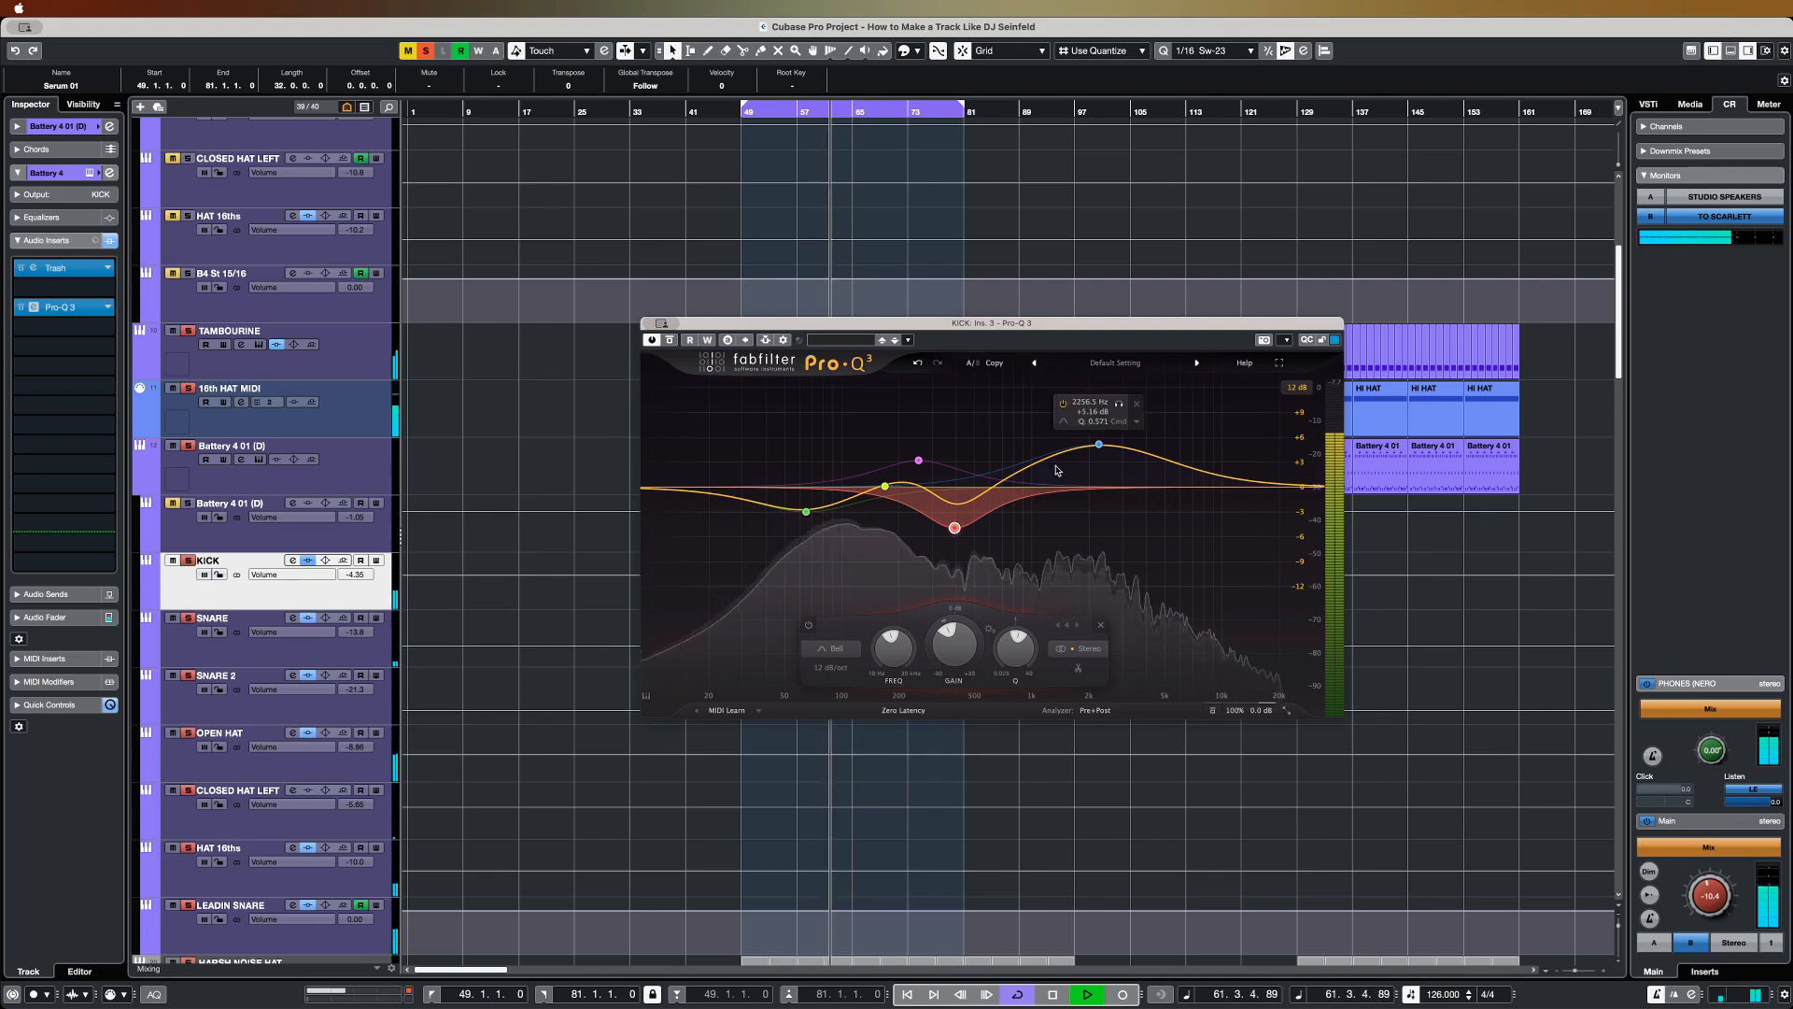
{"action": "mouse_move", "coordinate": [1099, 444]}
{"action": "left_mouse_down"}
{"action": "mouse_move", "coordinate": [1102, 382]}
{"action": "mouse_move", "coordinate": [1102, 444]}
{"action": "left_mouse_up"}
{"action": "mouse_move", "coordinate": [1106, 436]}
{"action": "left_mouse_down"}
{"action": "mouse_move", "coordinate": [1109, 375]}
{"action": "mouse_move", "coordinate": [1111, 433]}
{"action": "left_mouse_up"}
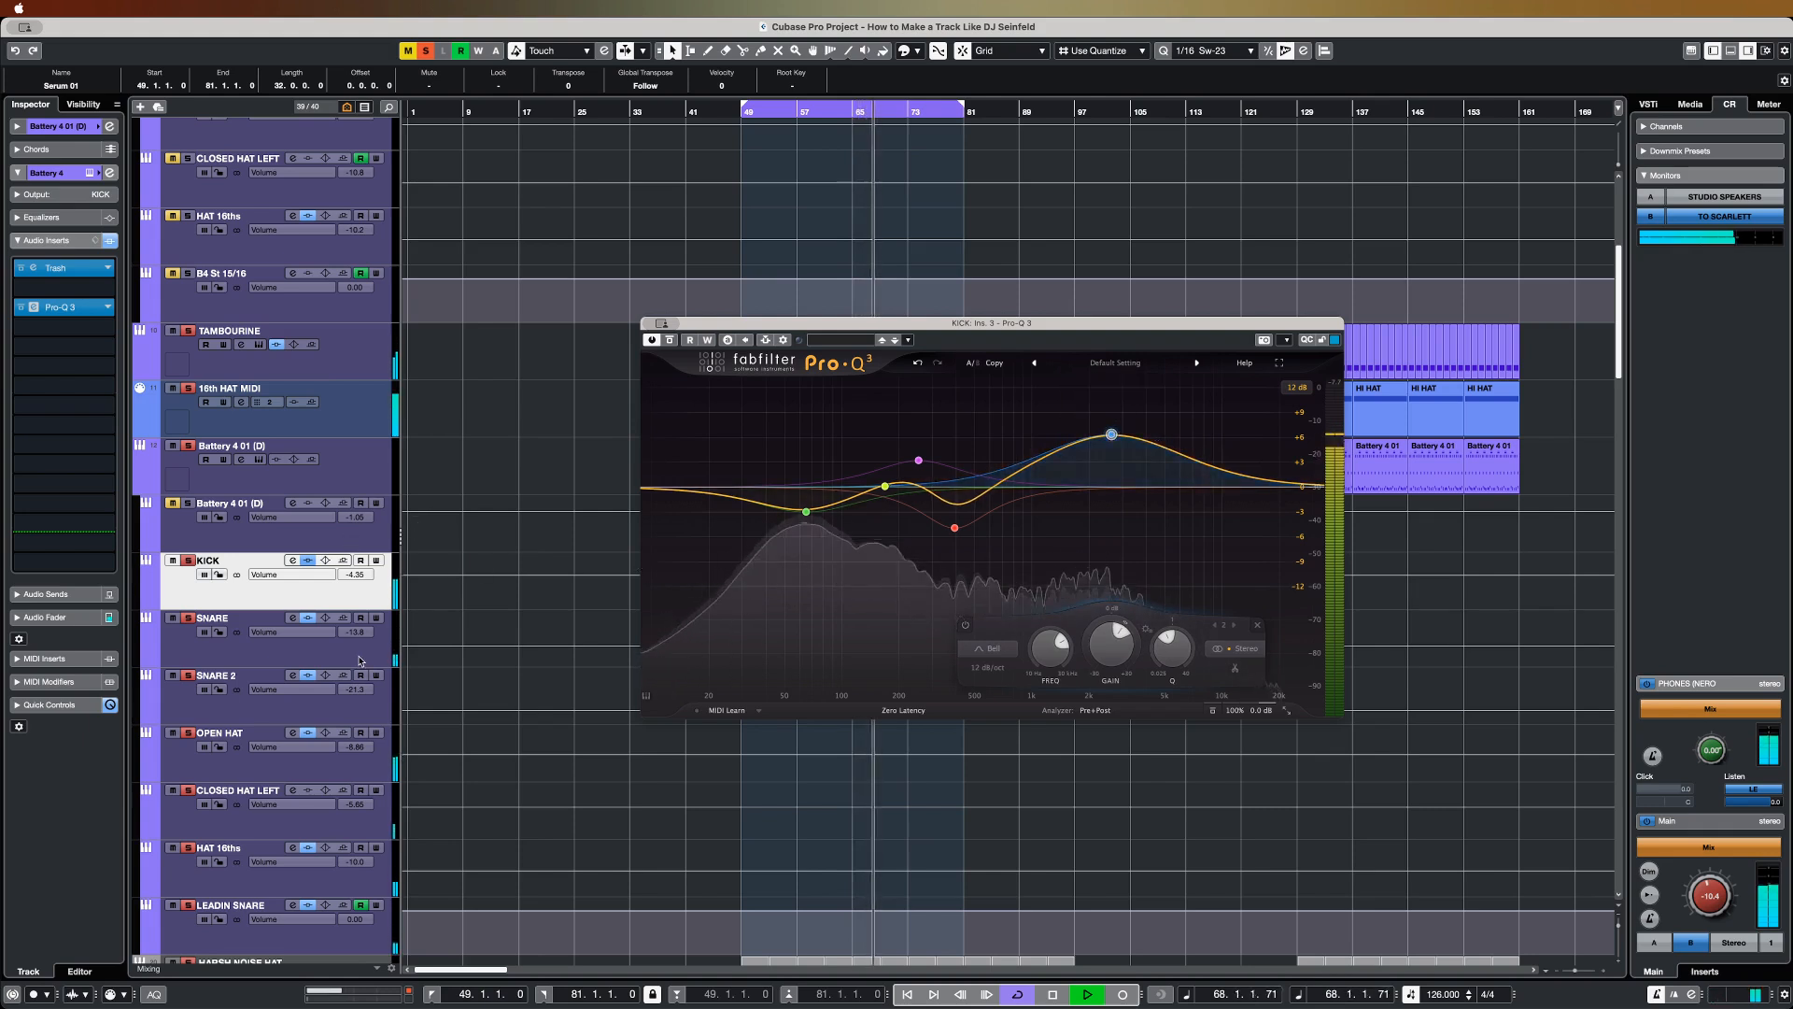
Step: Solo the SNARE track and play it with all its inserts bypassed and its first Pro-Q 3 open
{"action": "left_click", "coordinate": [392, 644]}
{"action": "key", "text": "space"}
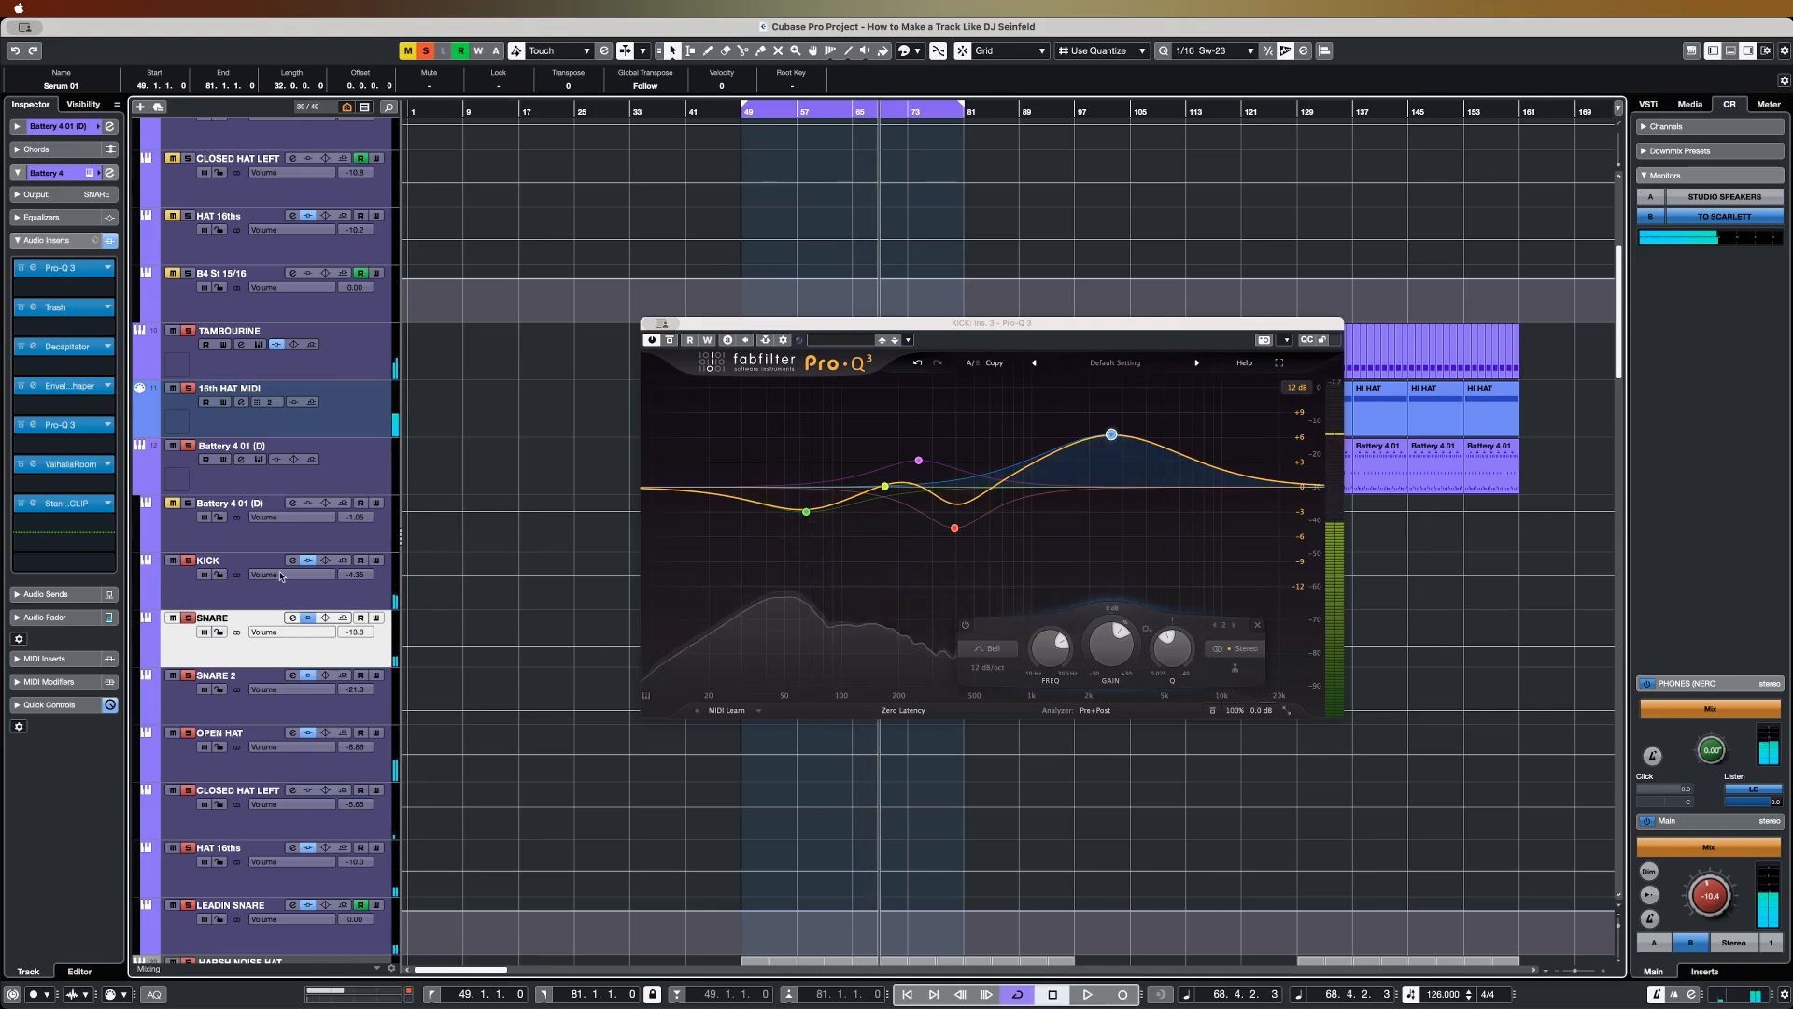
{"action": "left_click", "coordinate": [189, 618]}
{"action": "left_click_drag", "start_coordinate": [1100, 358], "coordinate": [951, 340]}
{"action": "key", "text": "space"}
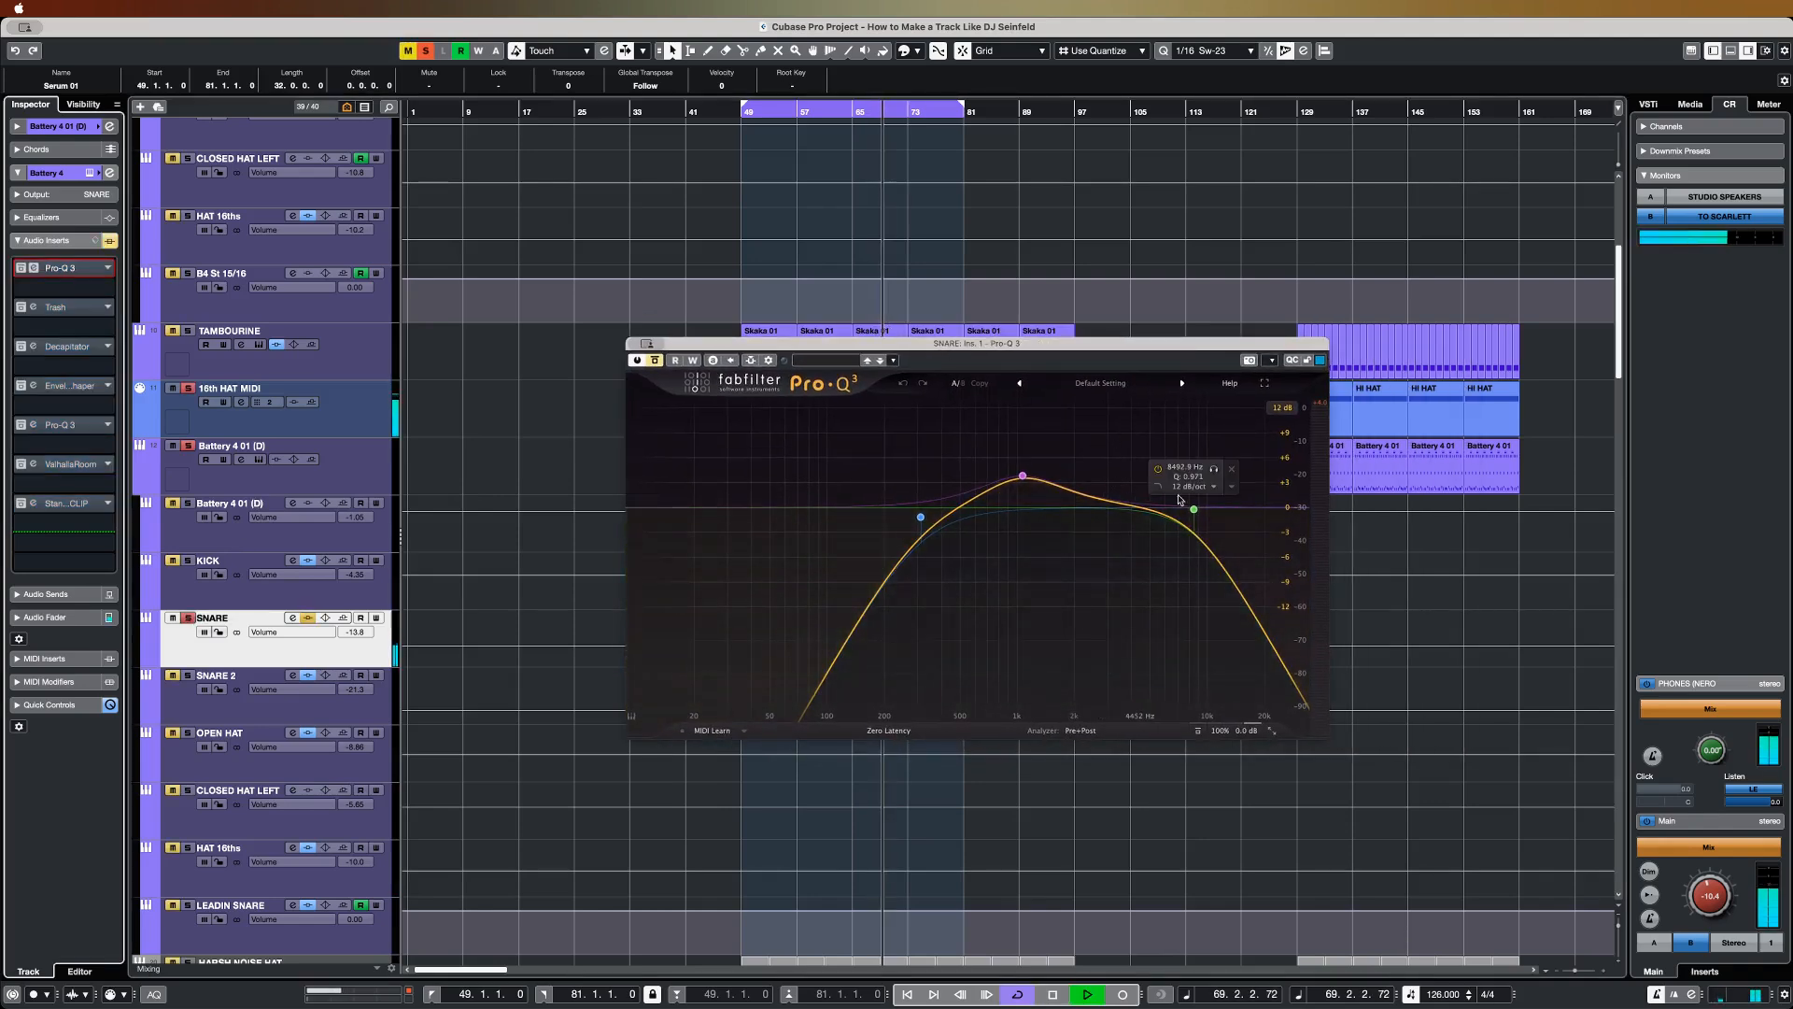
Step: Activate the SNARE's first Pro-Q 3, lower its high cut slightly, and move the bell to about 1650 Hz at +3.6 dB
{"action": "left_click", "coordinate": [655, 361]}
{"action": "left_click", "coordinate": [655, 360]}
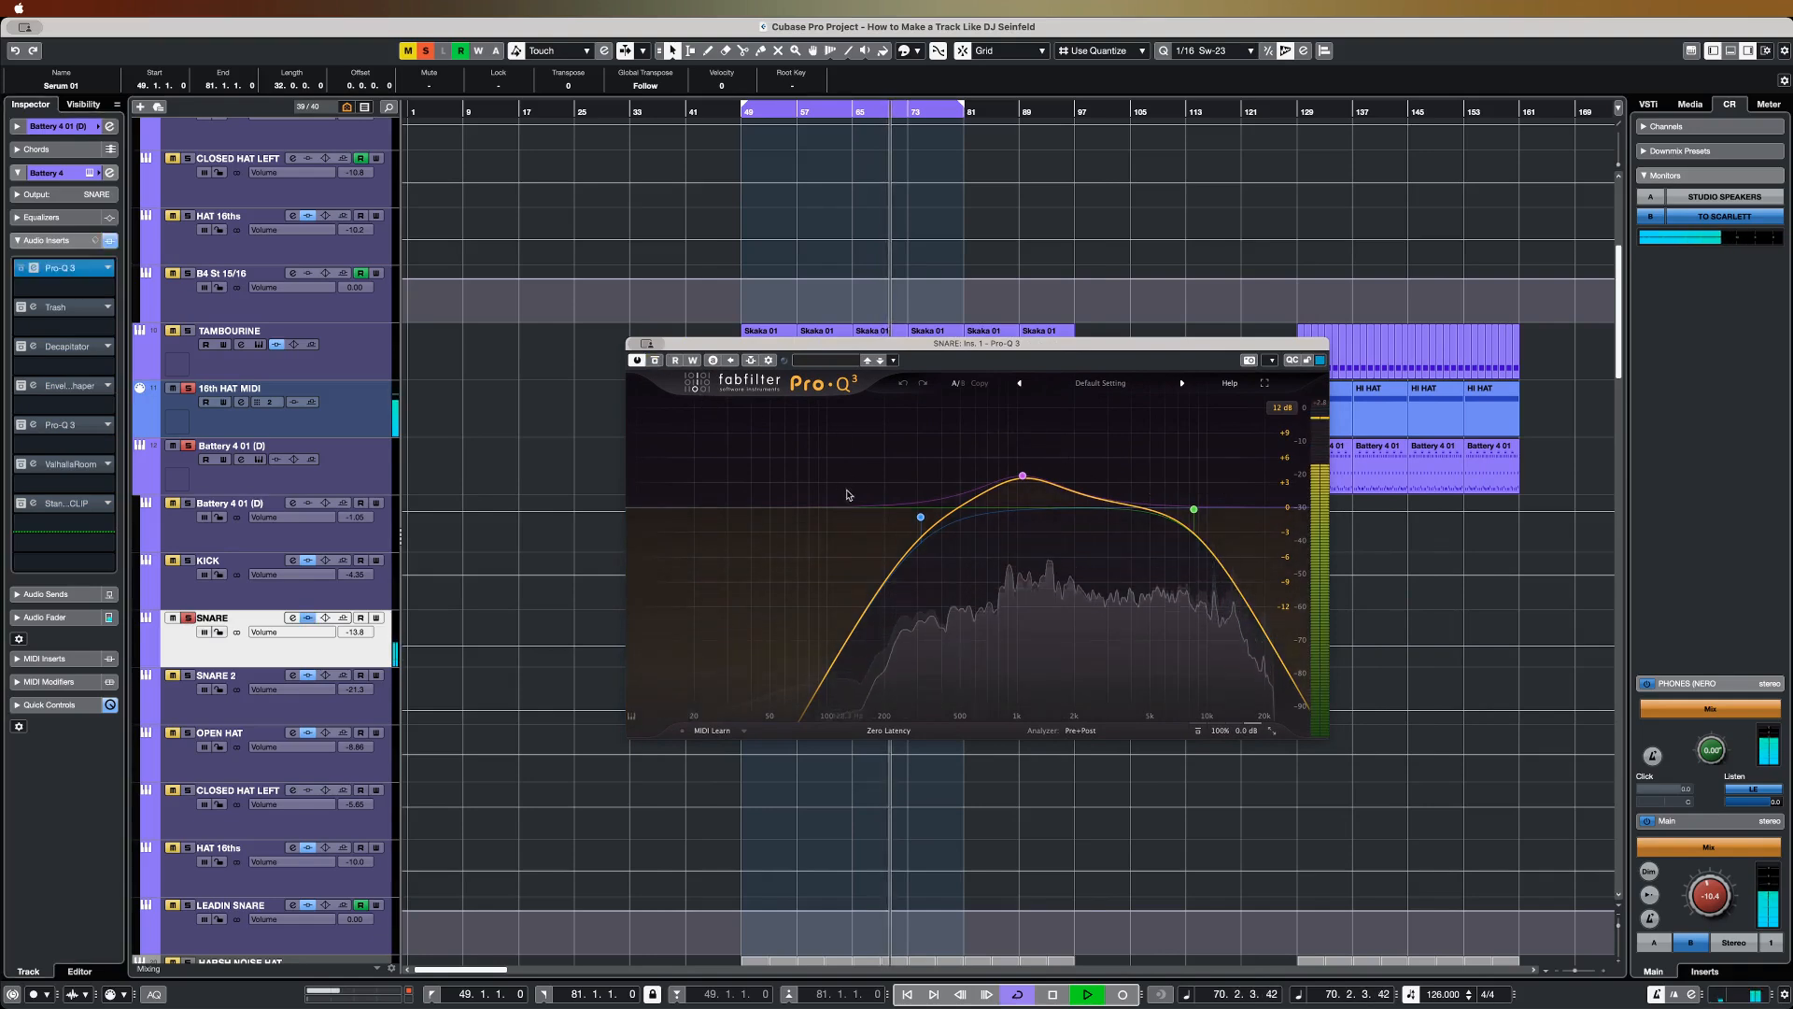
{"action": "left_click", "coordinate": [919, 516]}
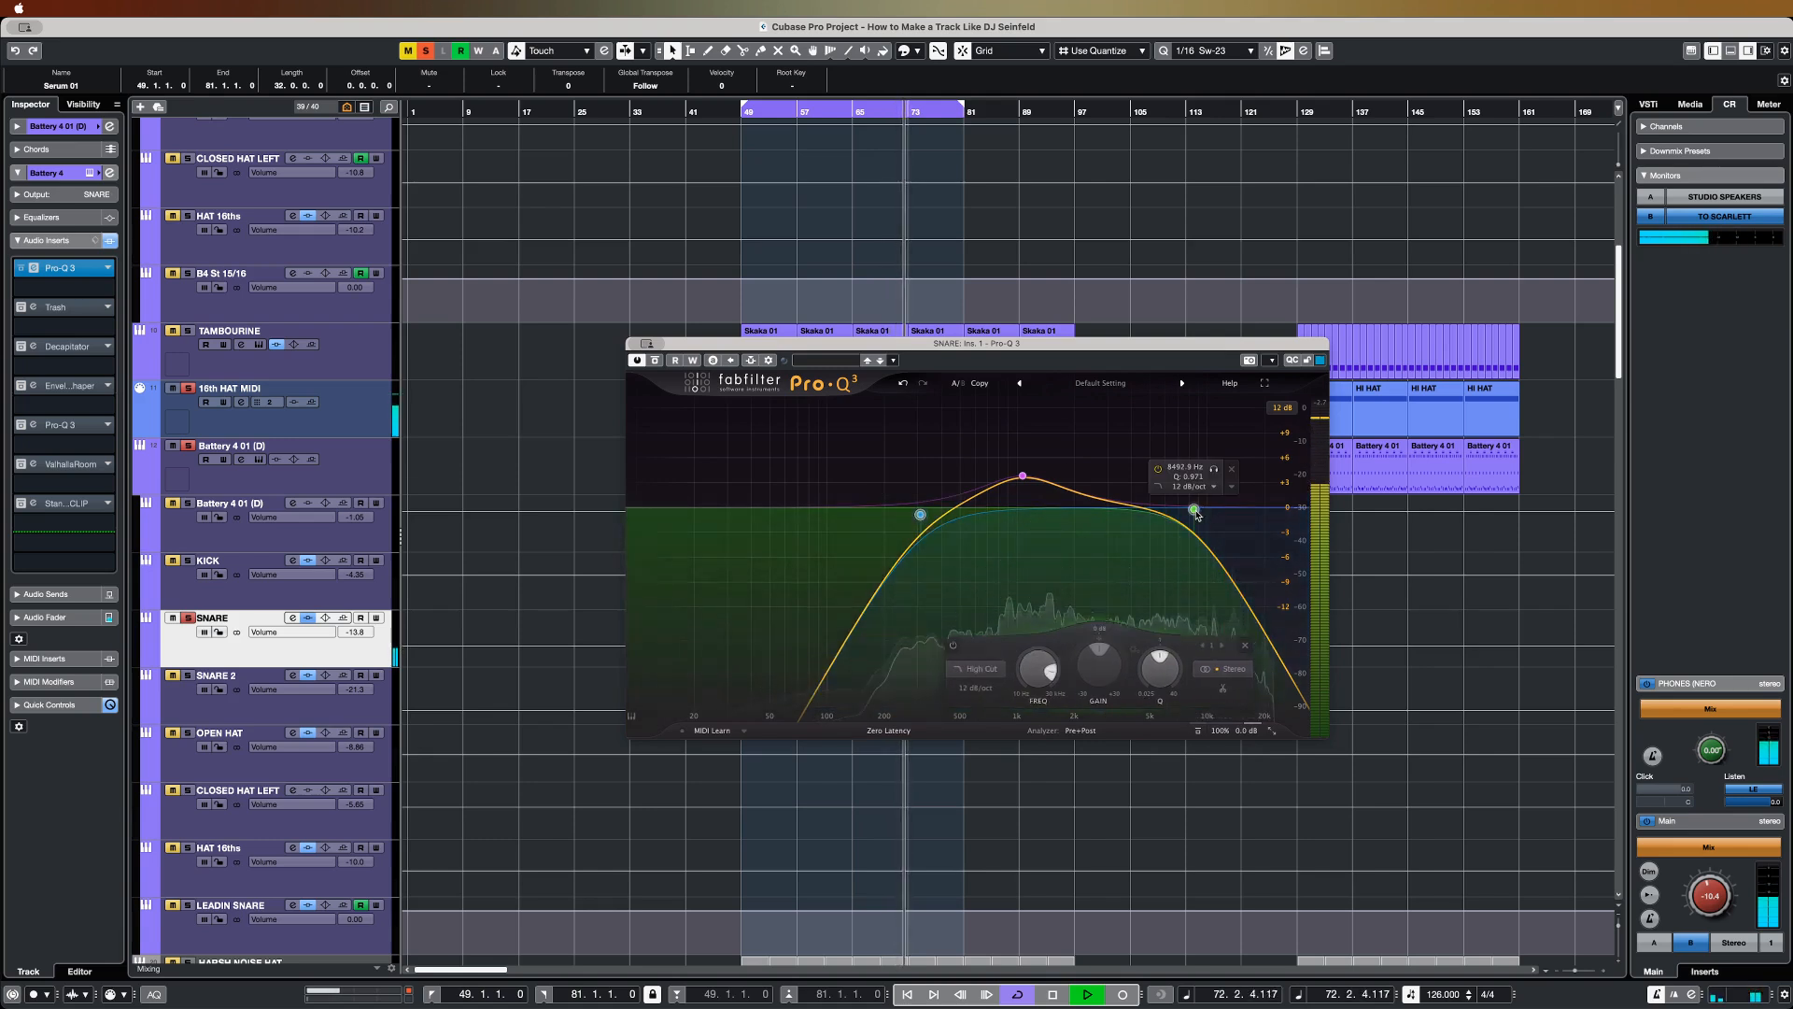
{"action": "left_click_drag", "start_coordinate": [1197, 512], "coordinate": [1185, 517]}
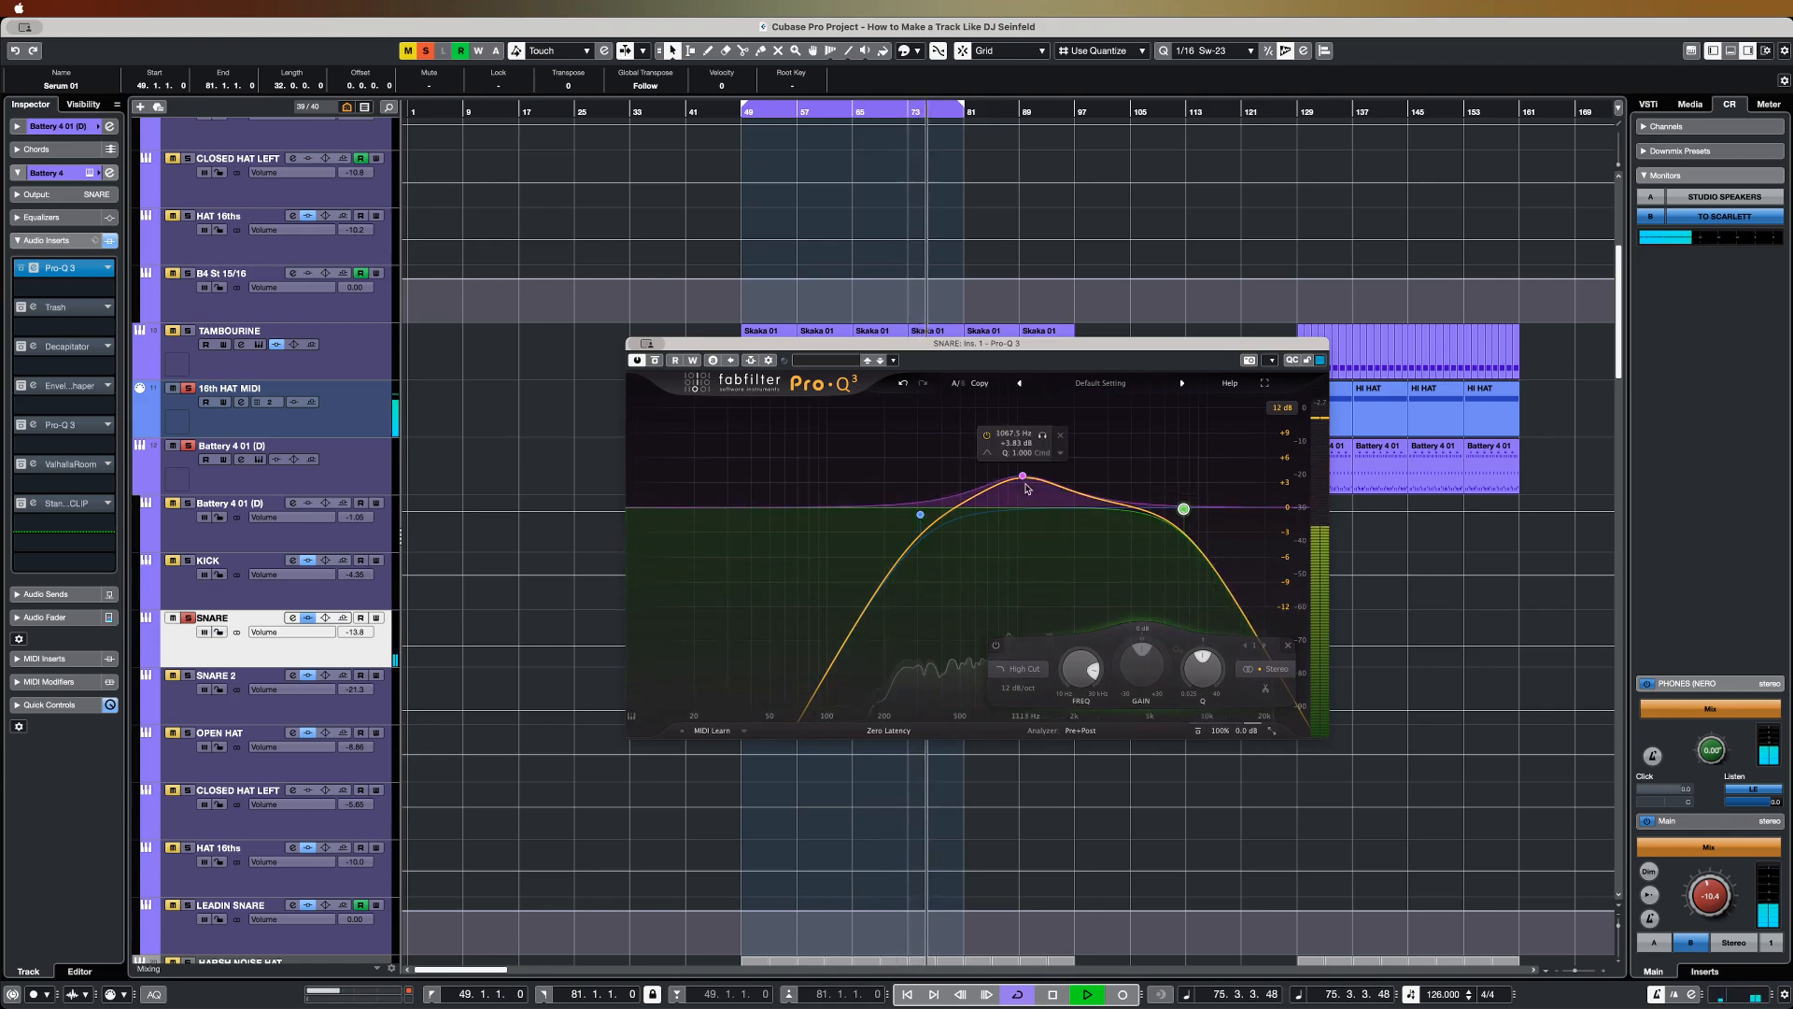
{"action": "left_click", "coordinate": [656, 360]}
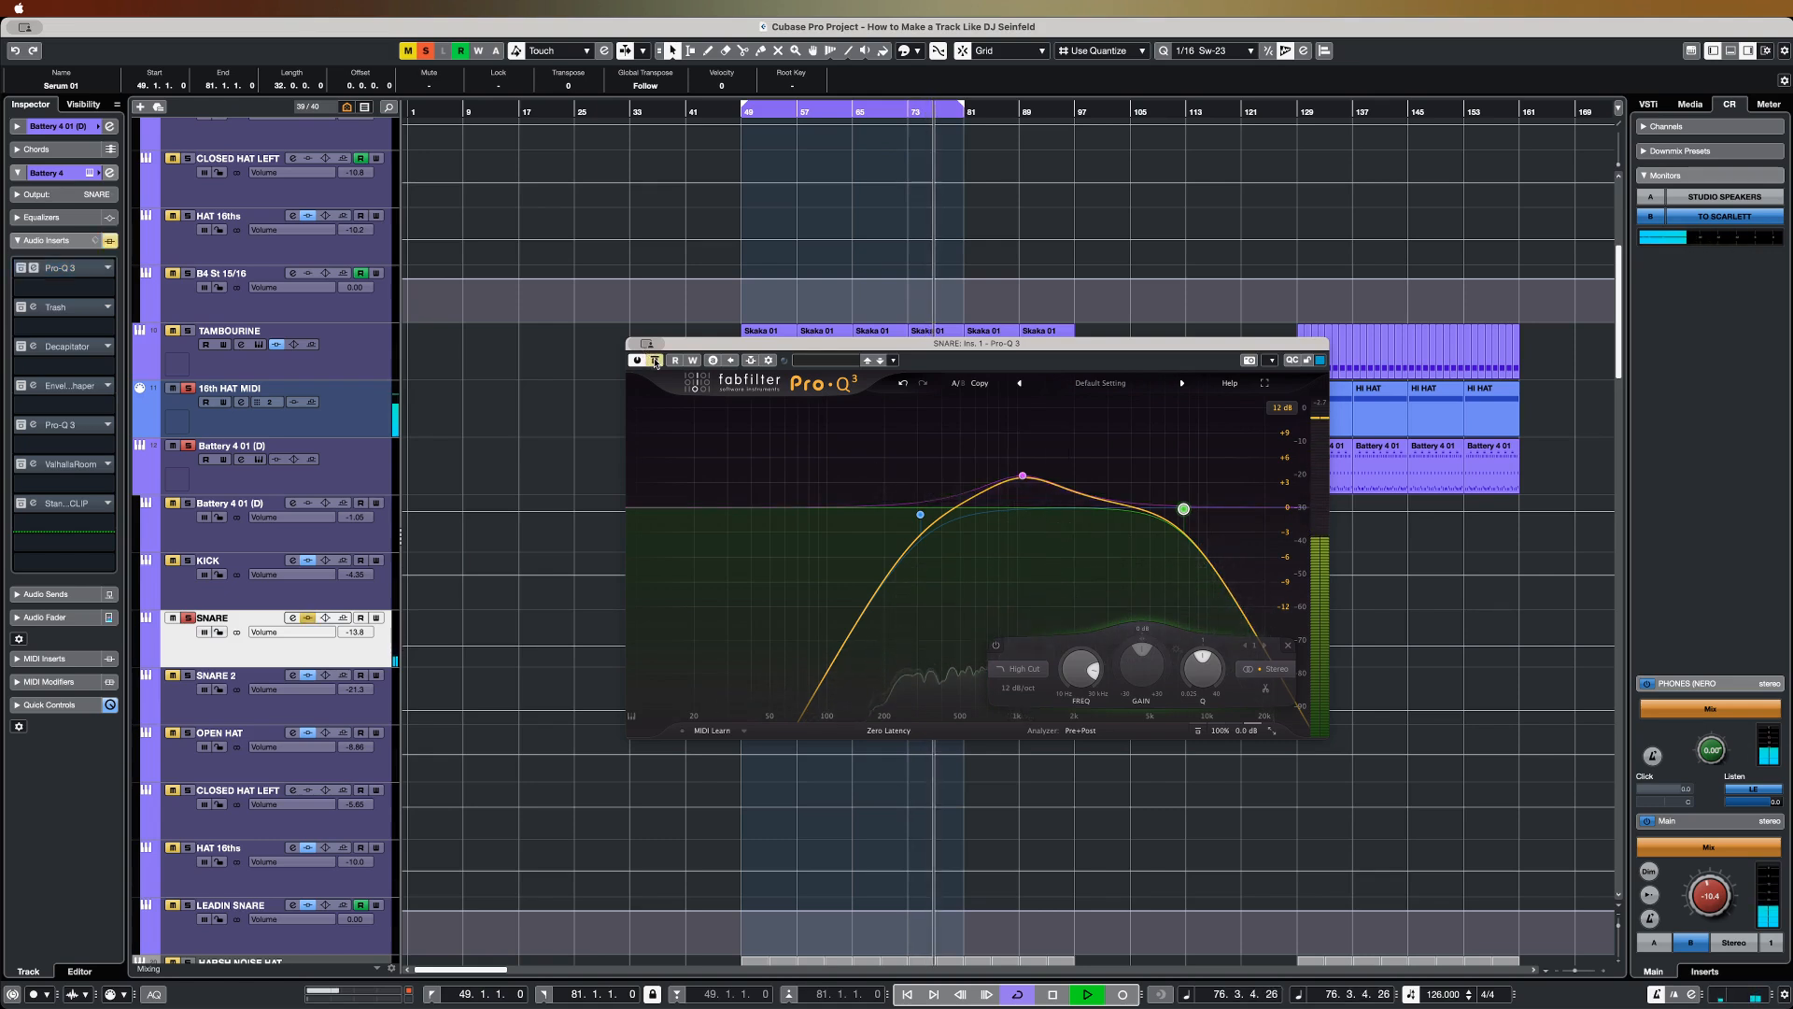
{"action": "left_click", "coordinate": [656, 361]}
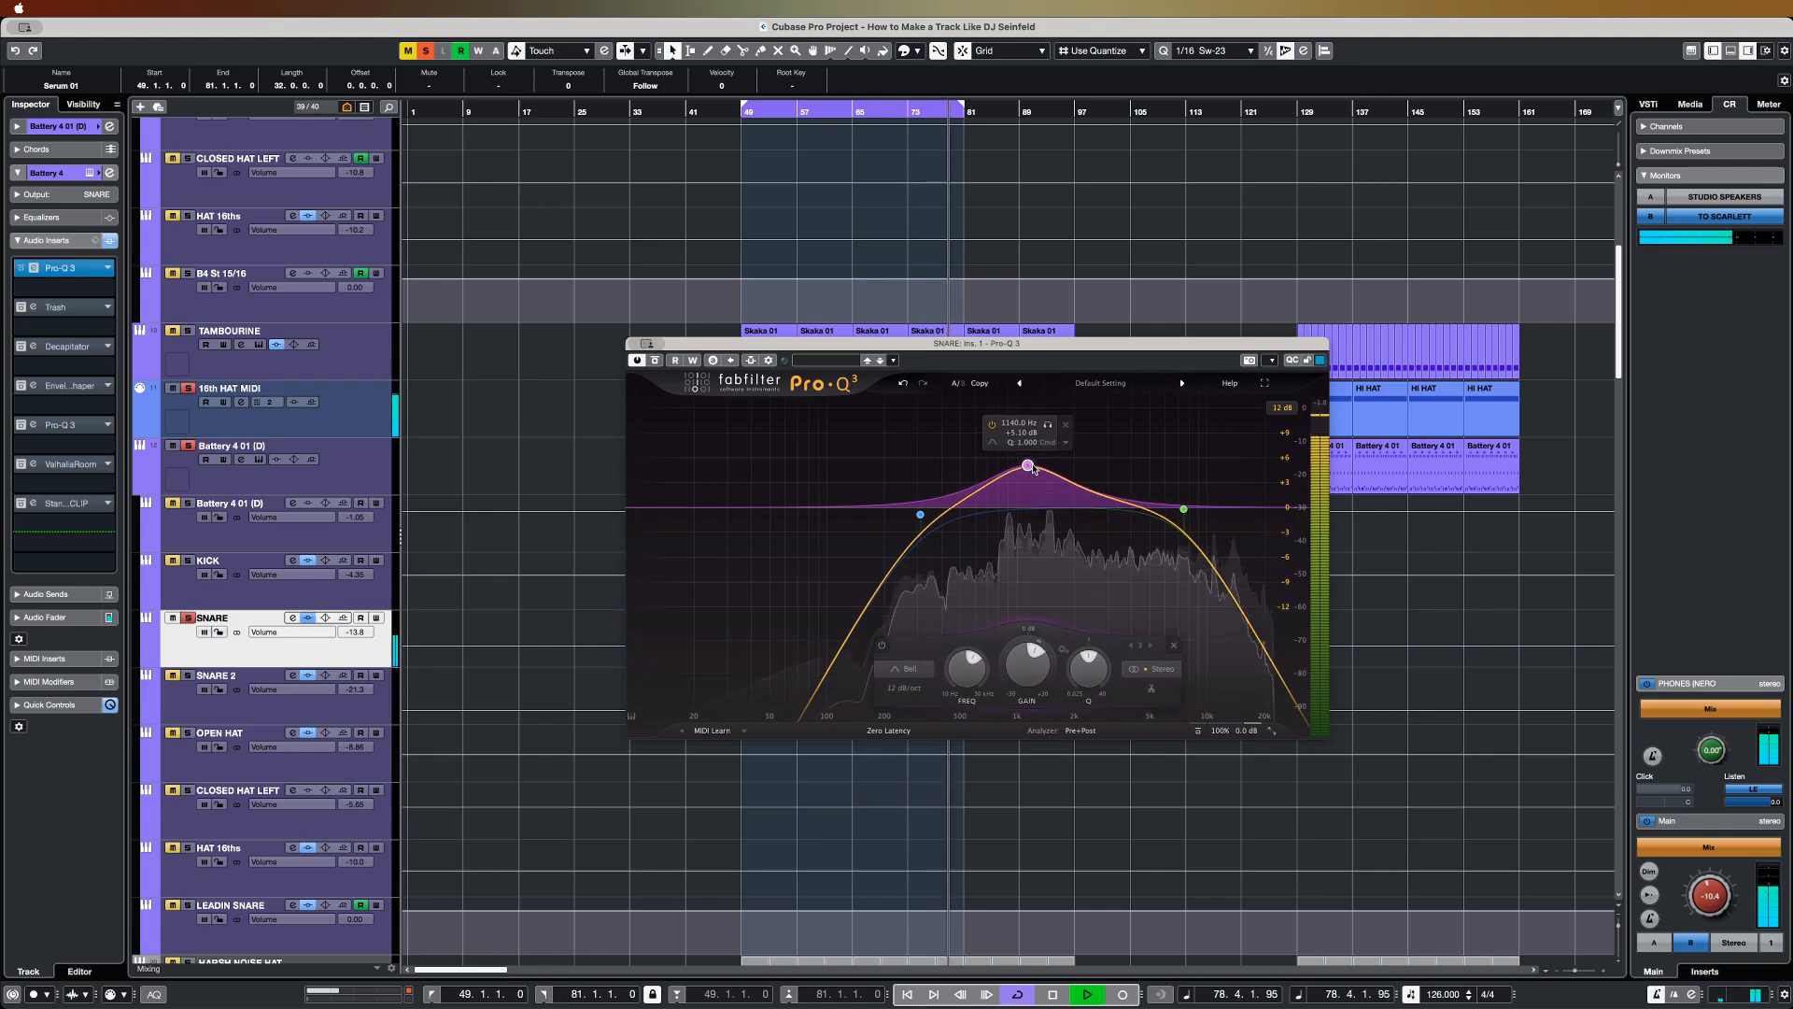
{"action": "left_click_drag", "start_coordinate": [1024, 476], "coordinate": [1062, 479]}
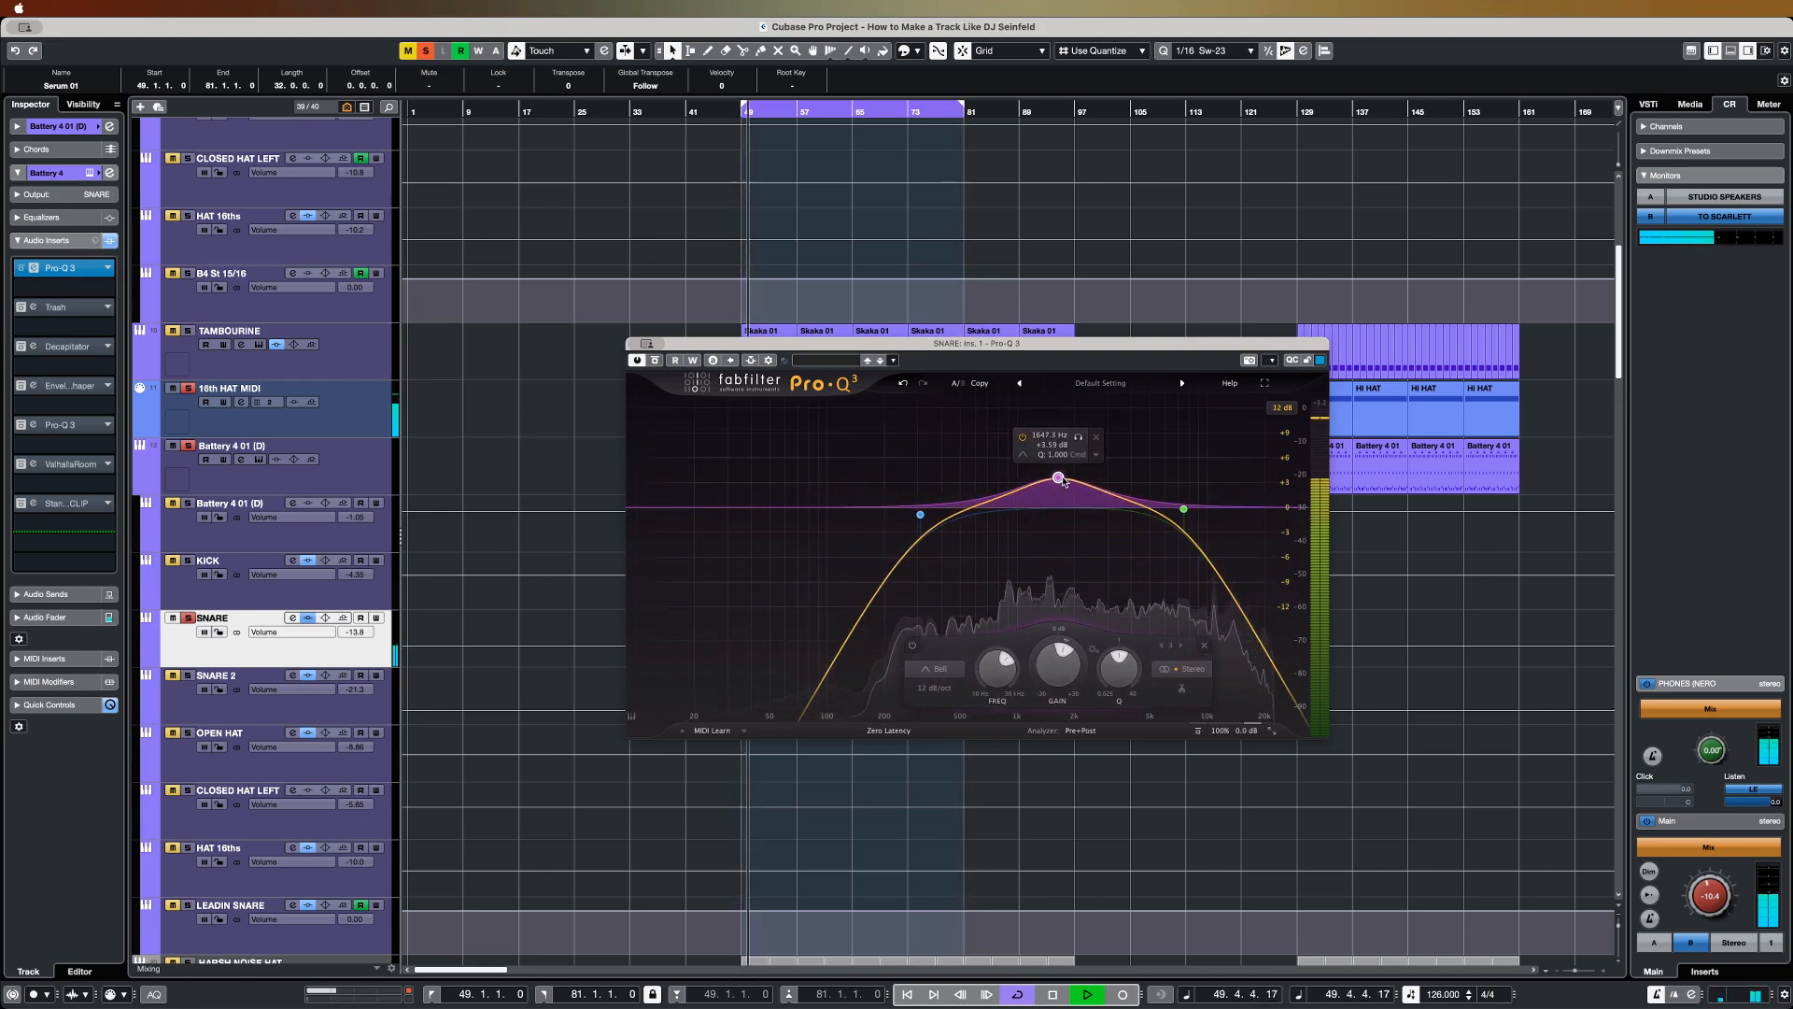
Step: Activate Trash and Decapitator on the SNARE, comparing Trash with its Convolve section off and on
{"action": "left_click", "coordinate": [19, 307]}
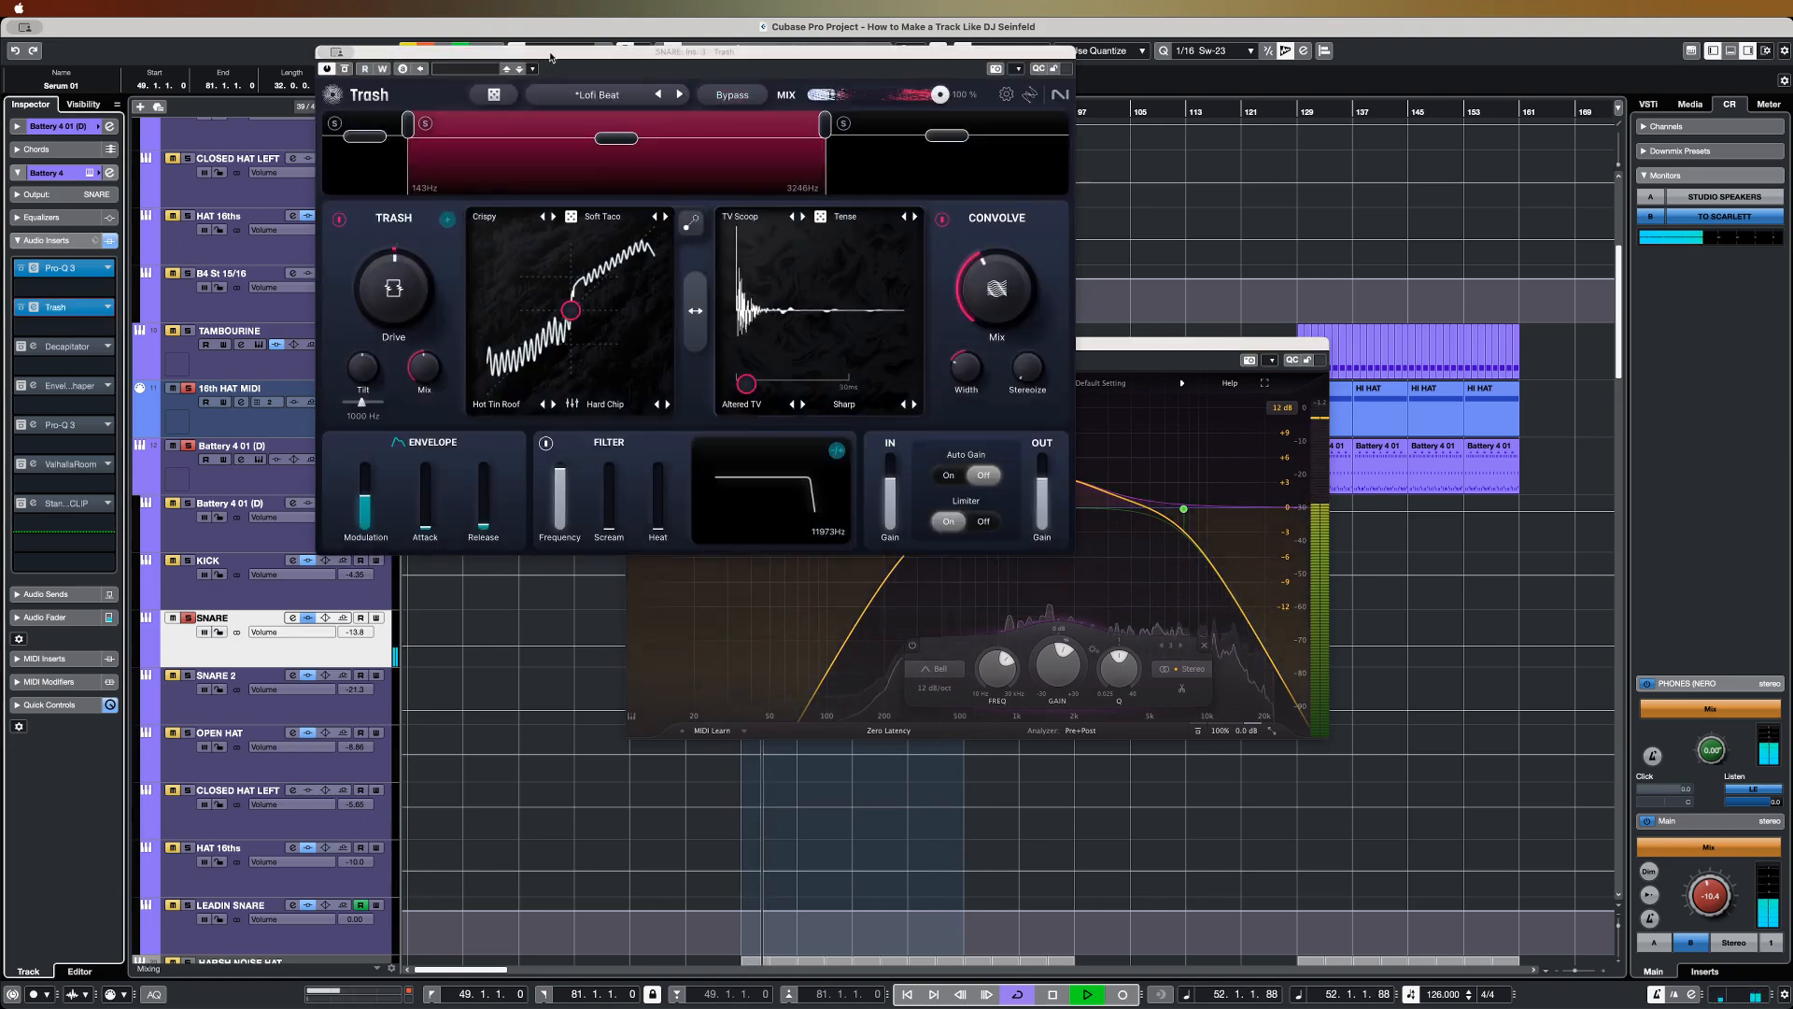
{"action": "left_click_drag", "start_coordinate": [550, 57], "coordinate": [907, 134]}
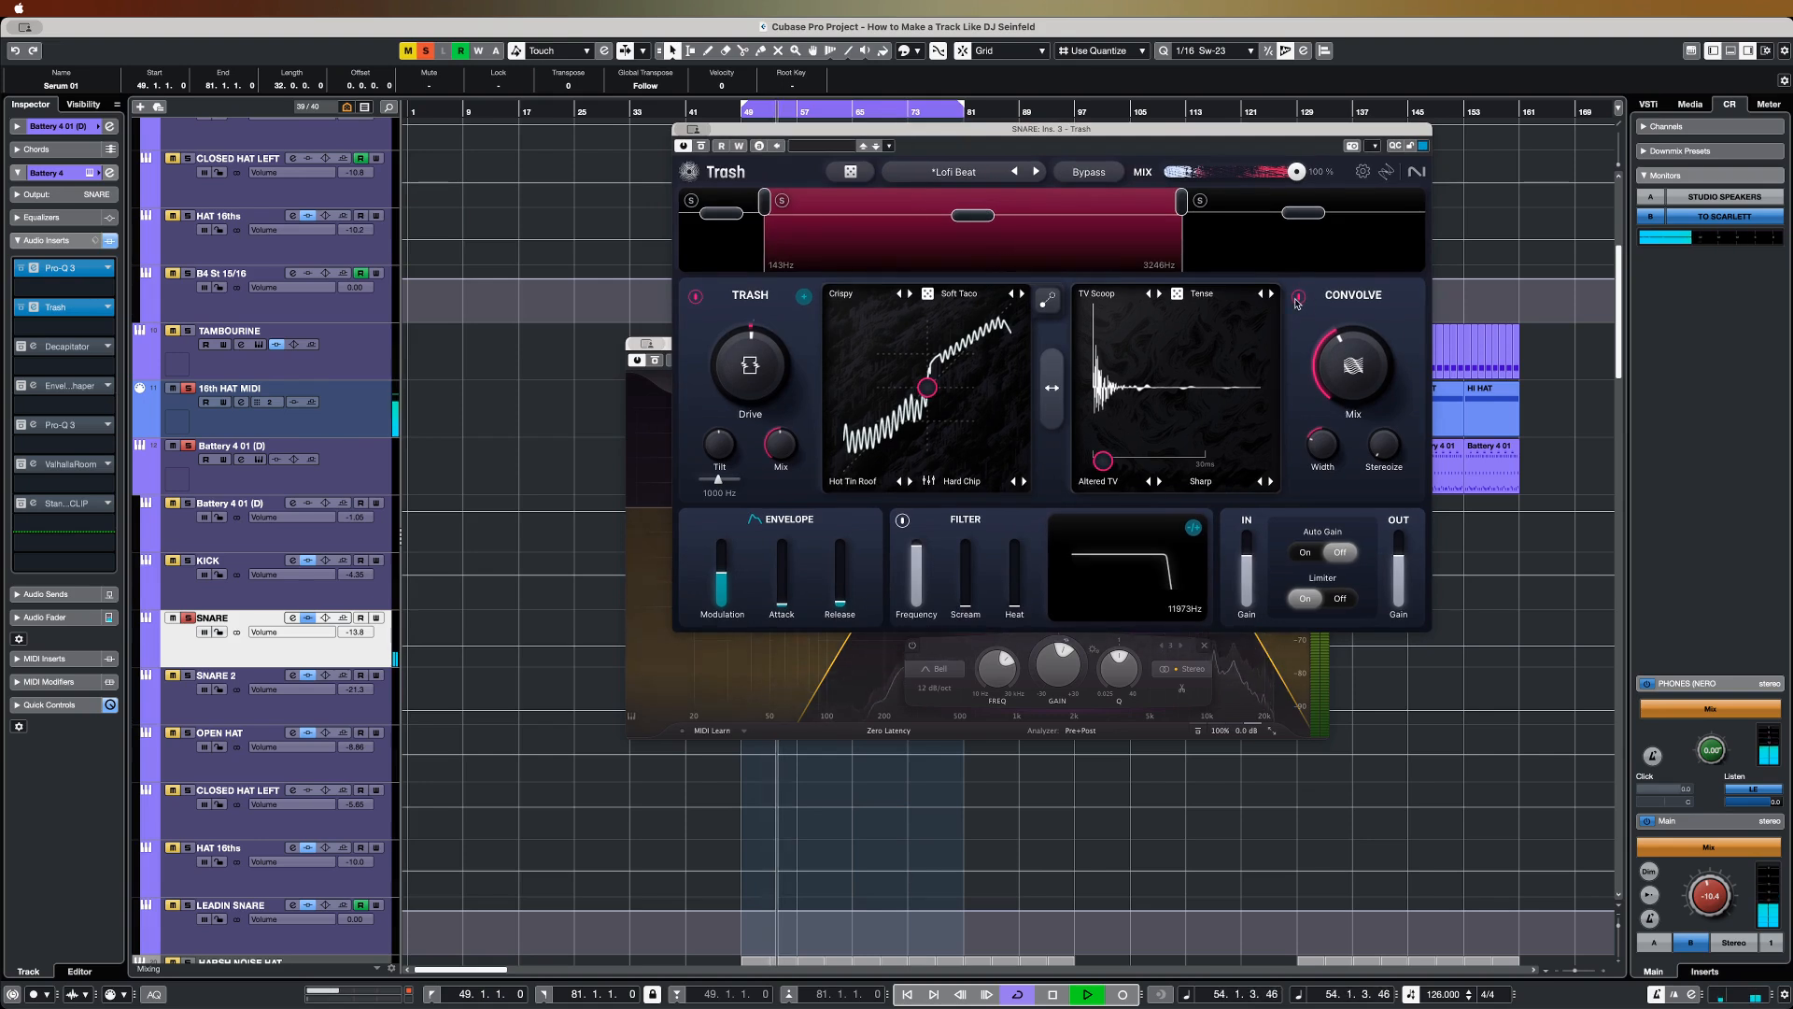
{"action": "left_click", "coordinate": [1298, 297]}
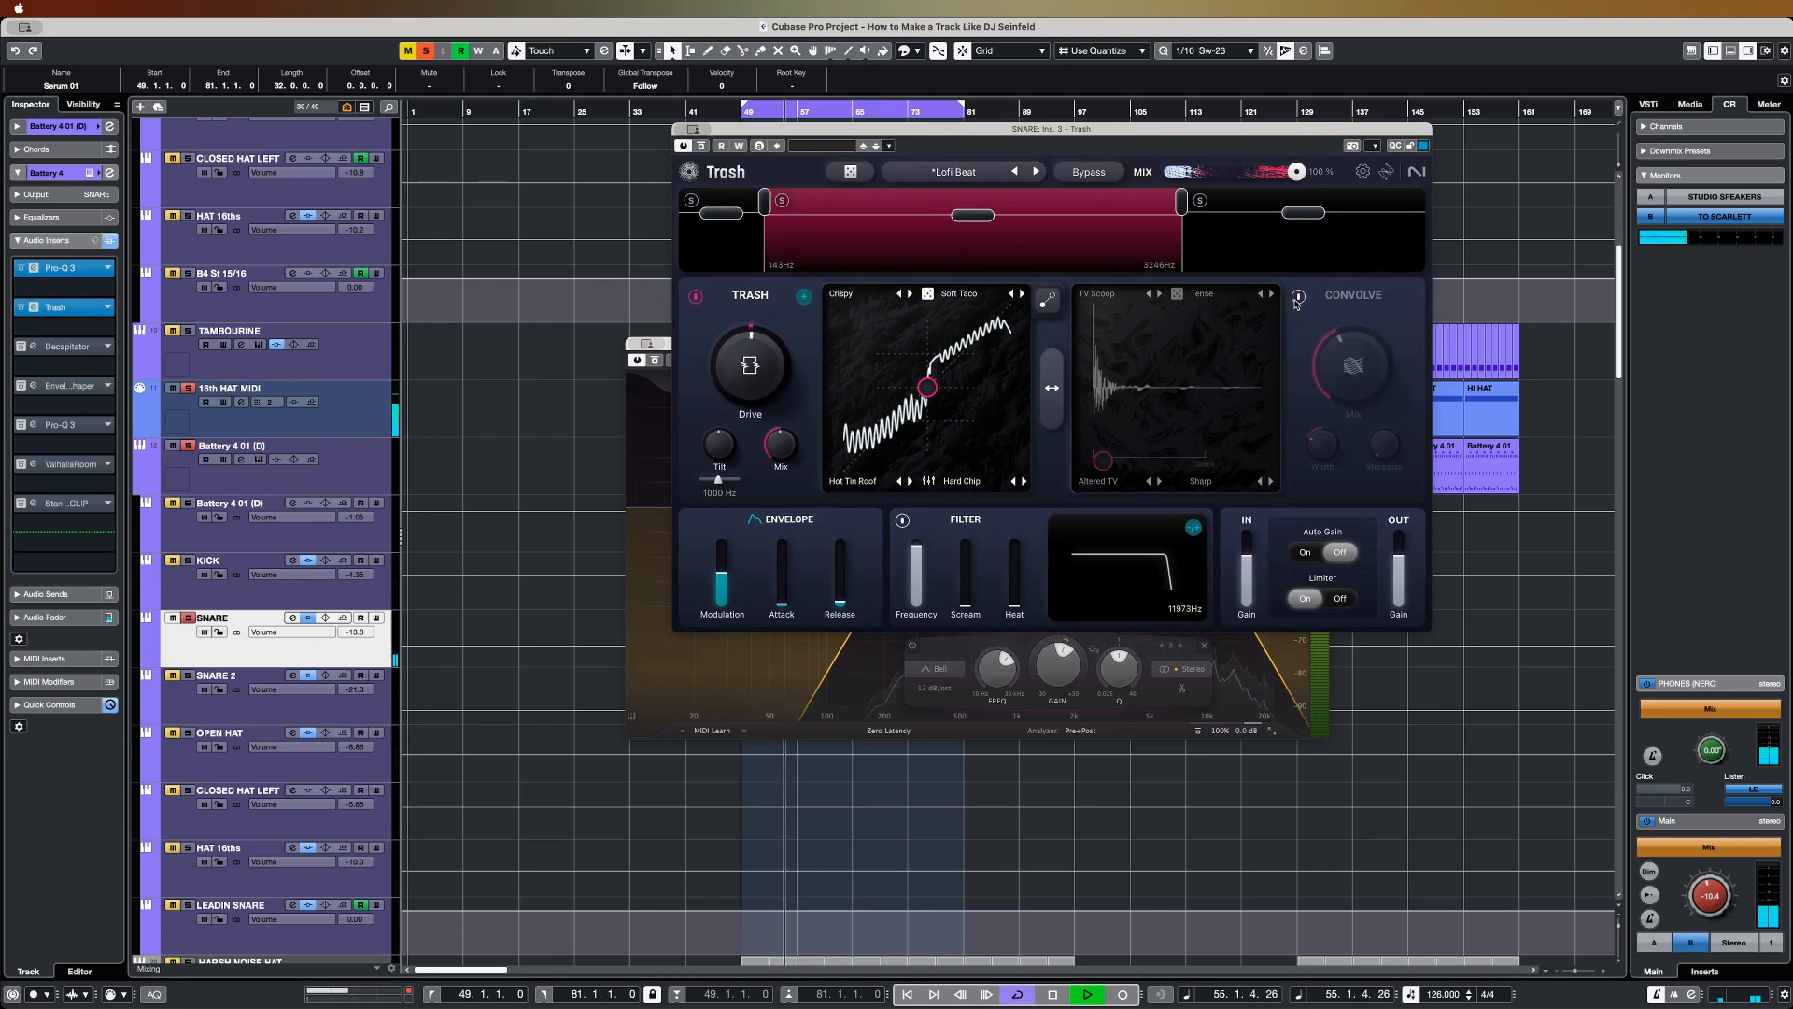
{"action": "left_click", "coordinate": [1298, 297]}
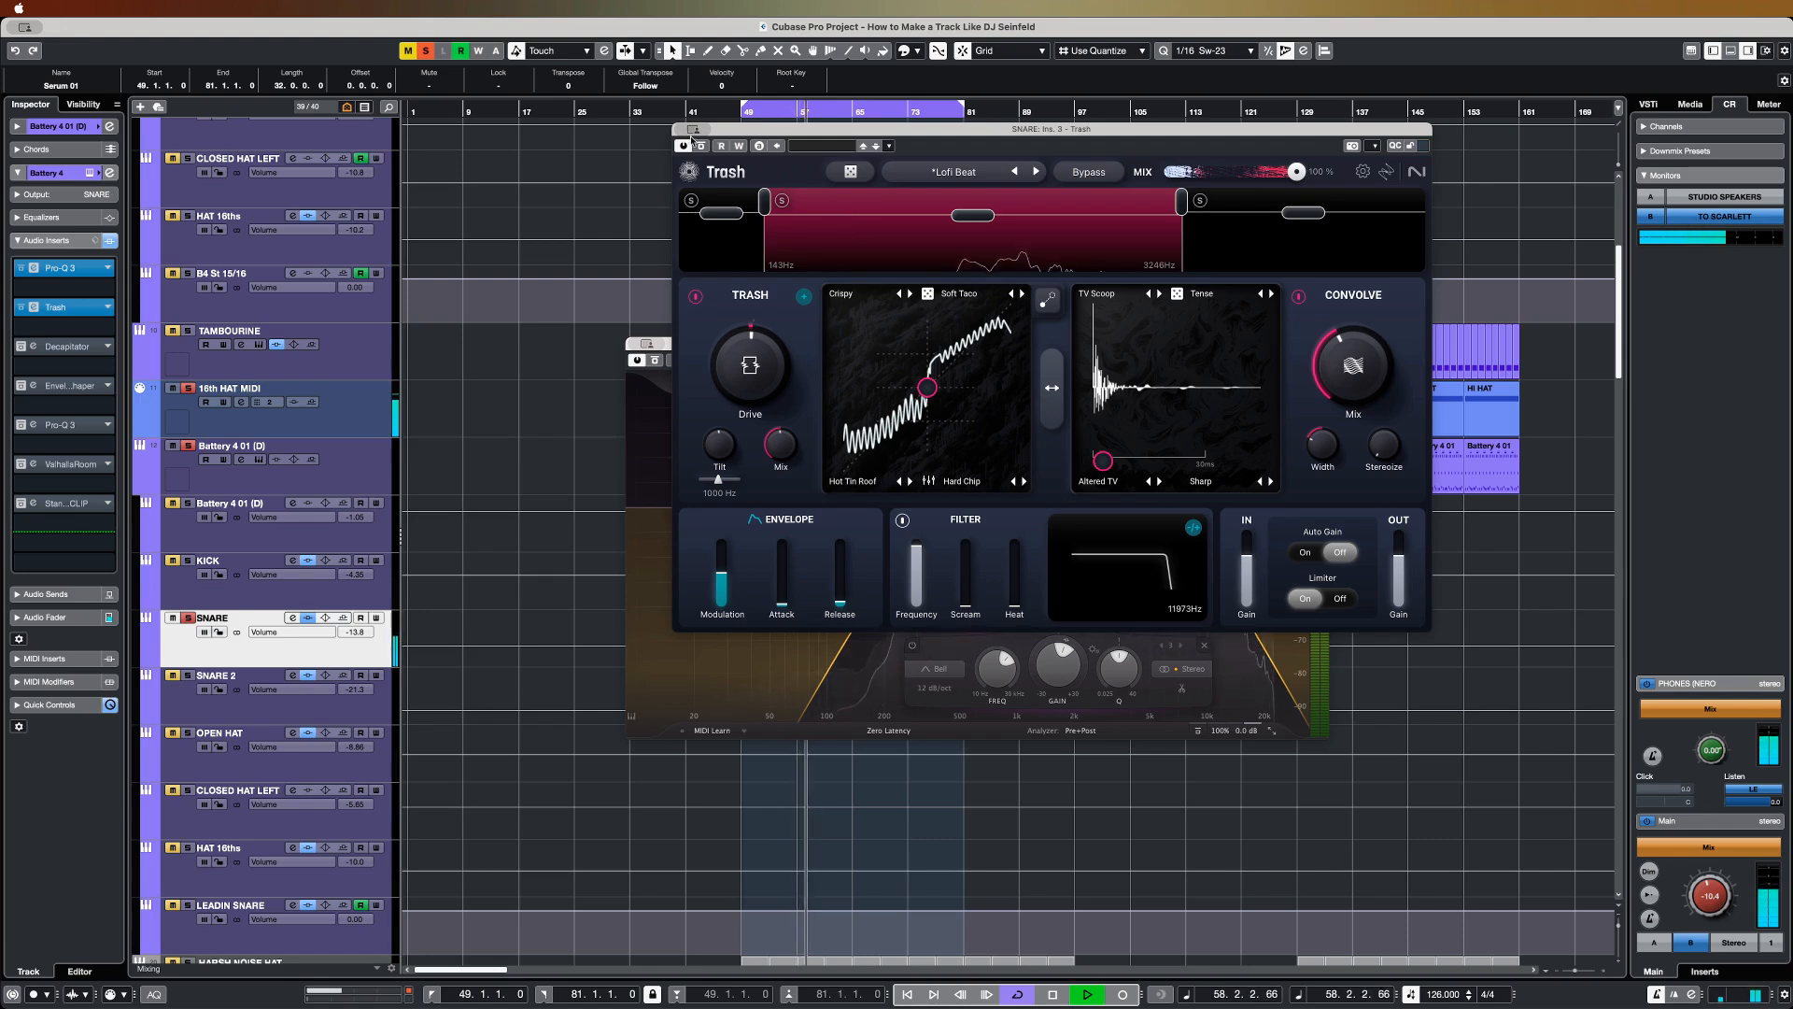
{"action": "left_click", "coordinate": [65, 346]}
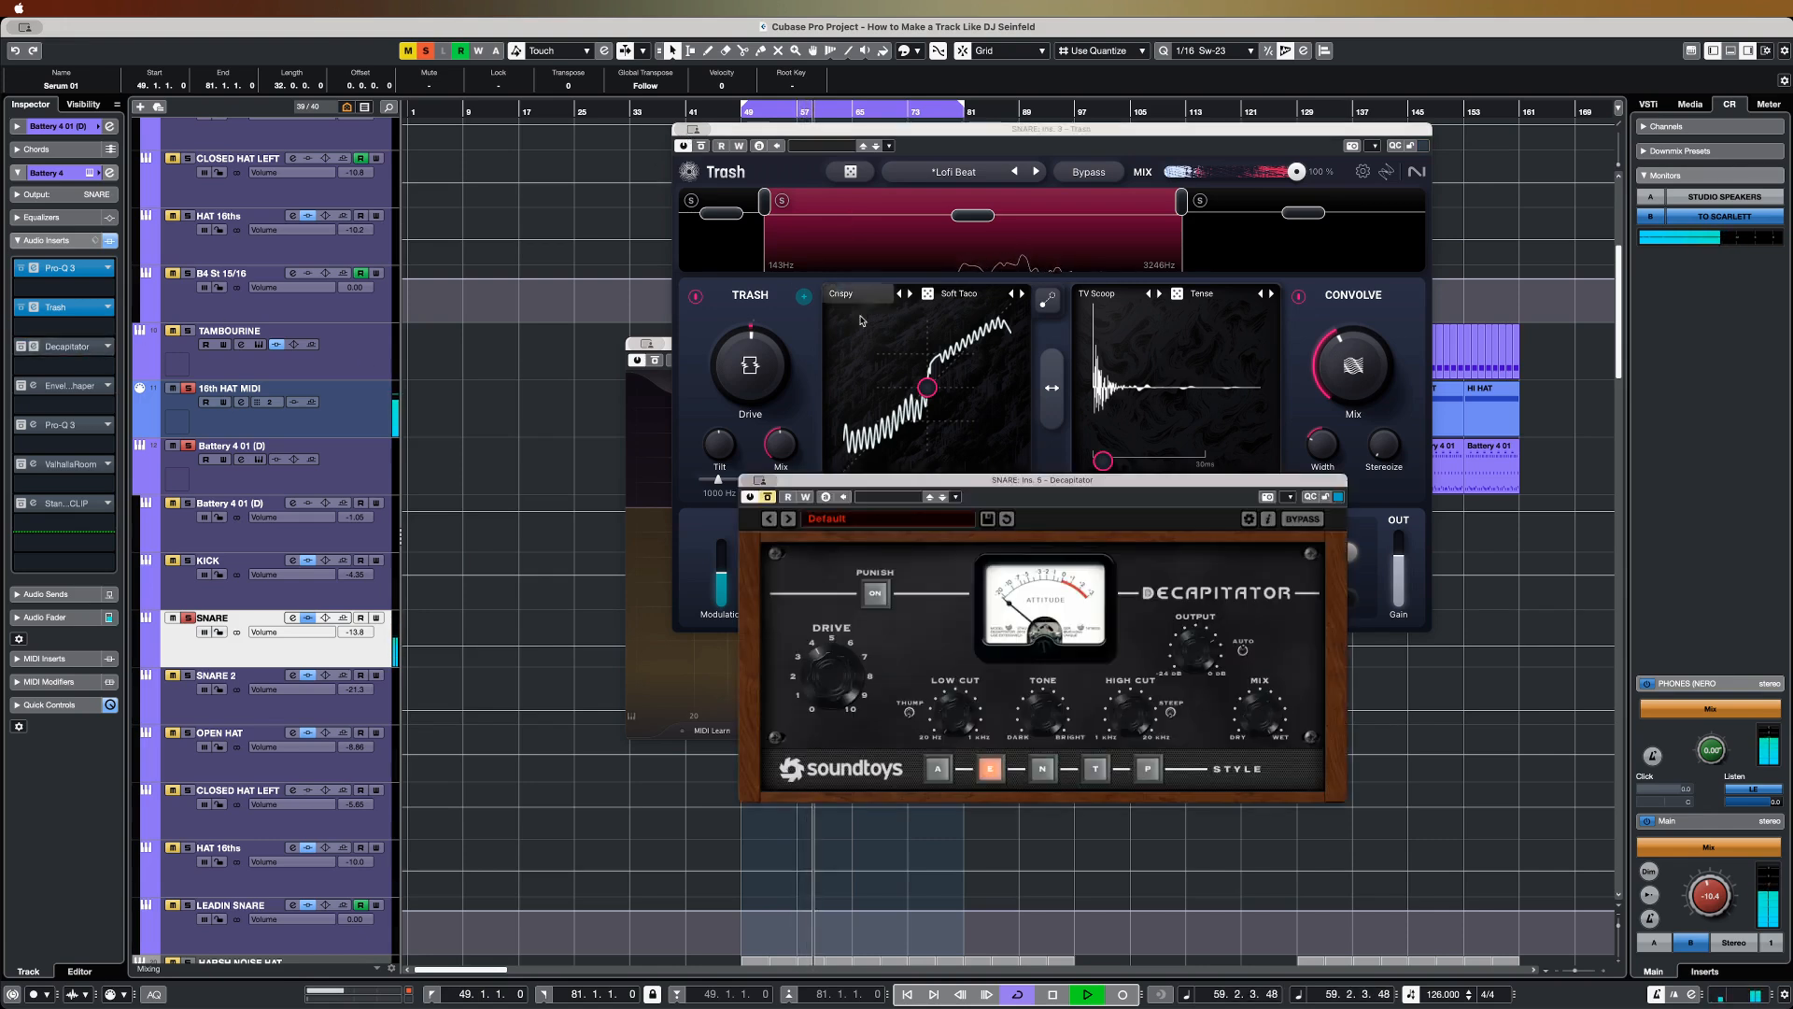
{"action": "left_click", "coordinate": [768, 498]}
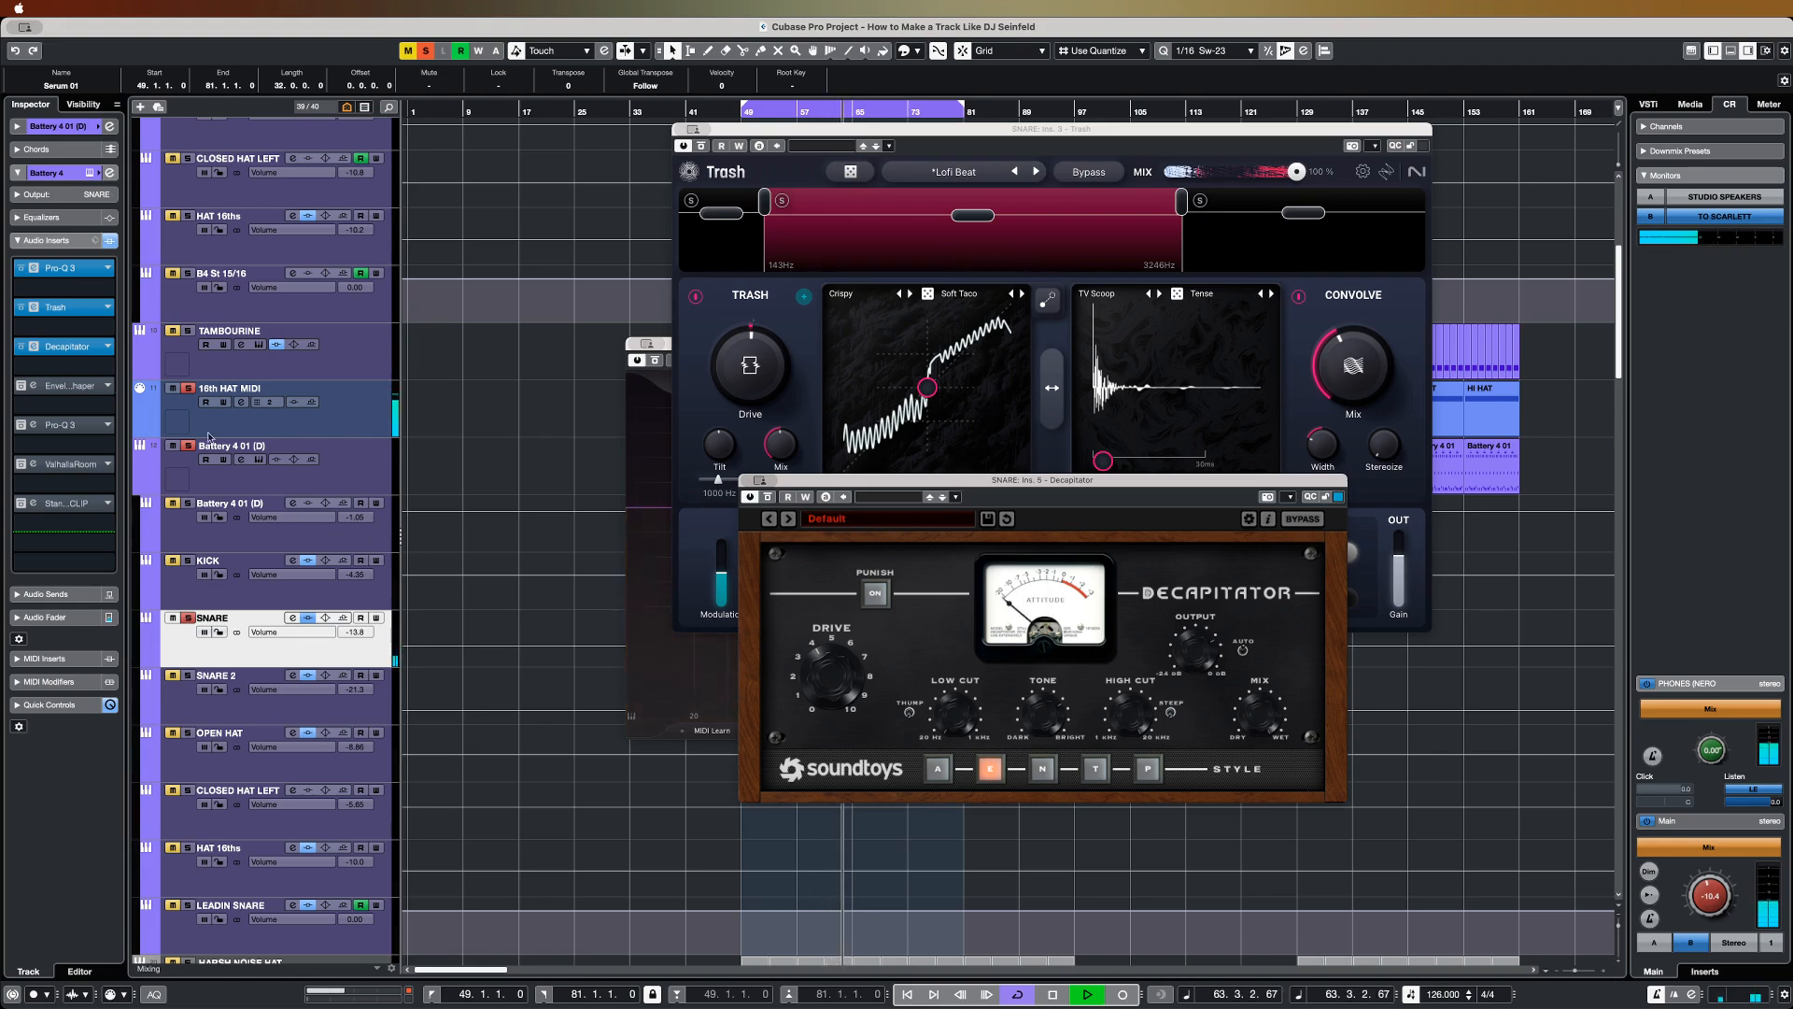
Step: Activate EnvelopeShaper on the SNARE, compare the sound with it bypassed and active, and stop playback
{"action": "left_click", "coordinate": [67, 385]}
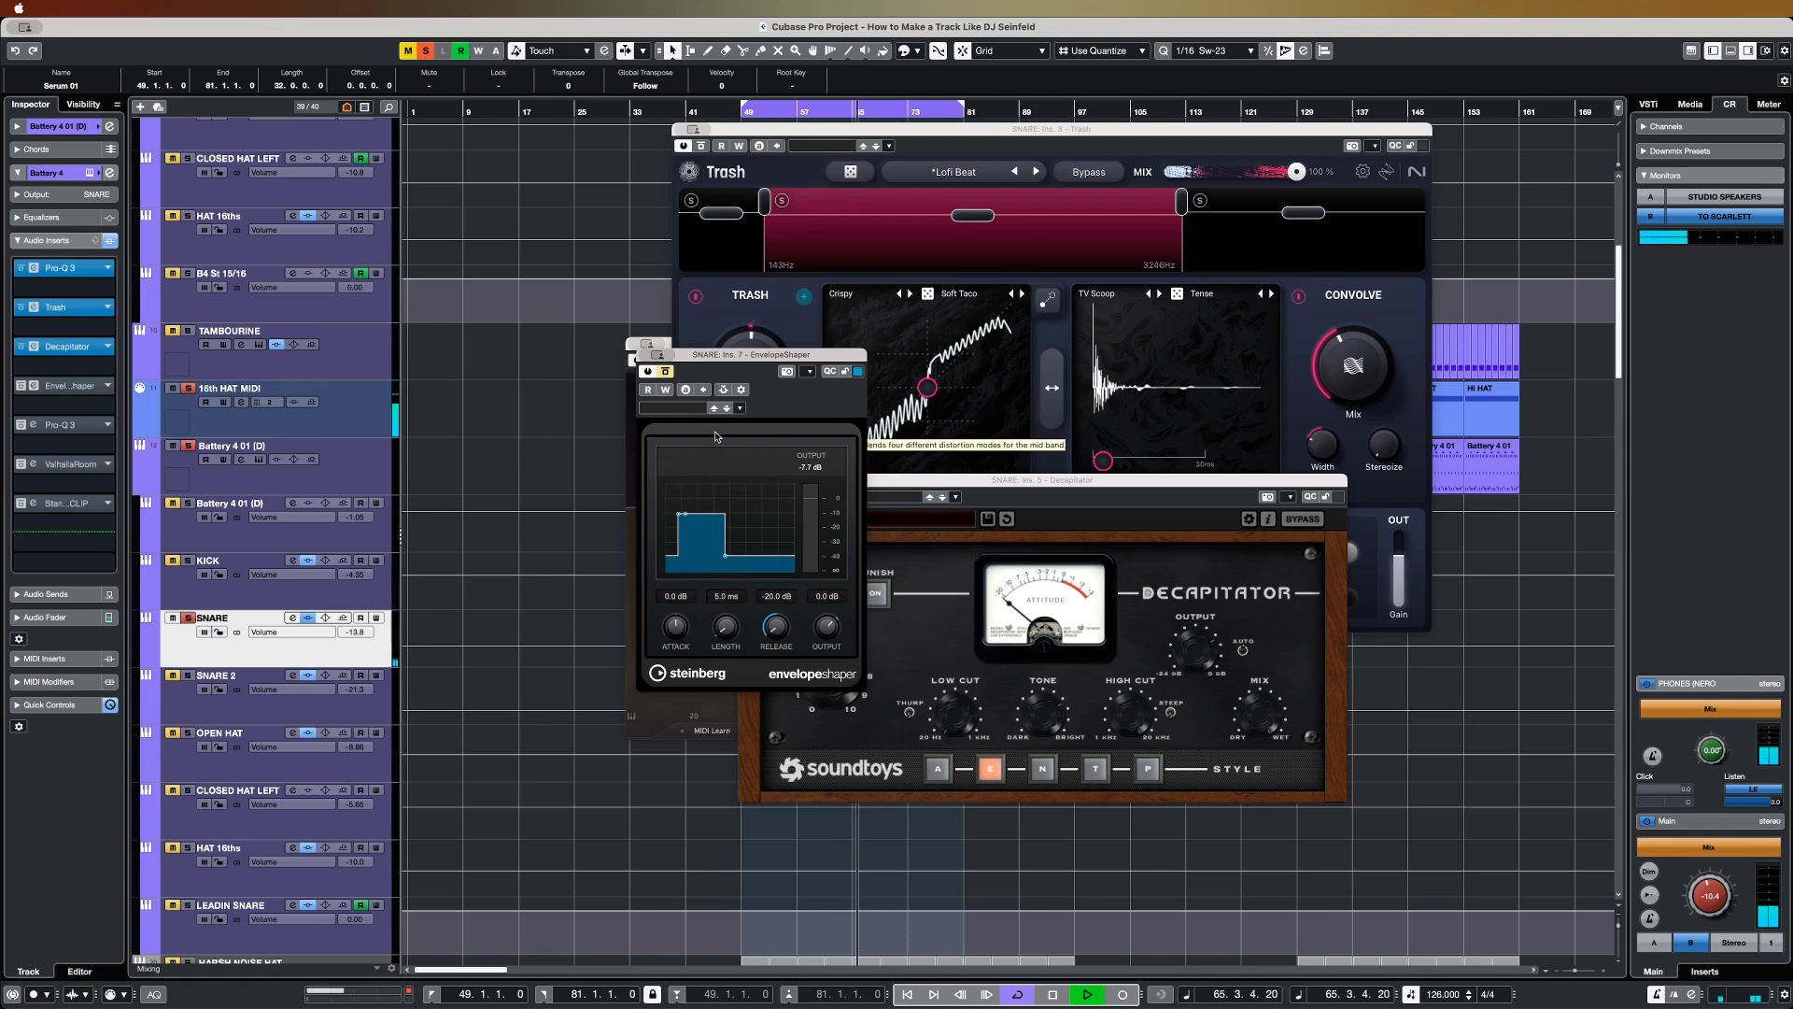
{"action": "left_click", "coordinate": [667, 371]}
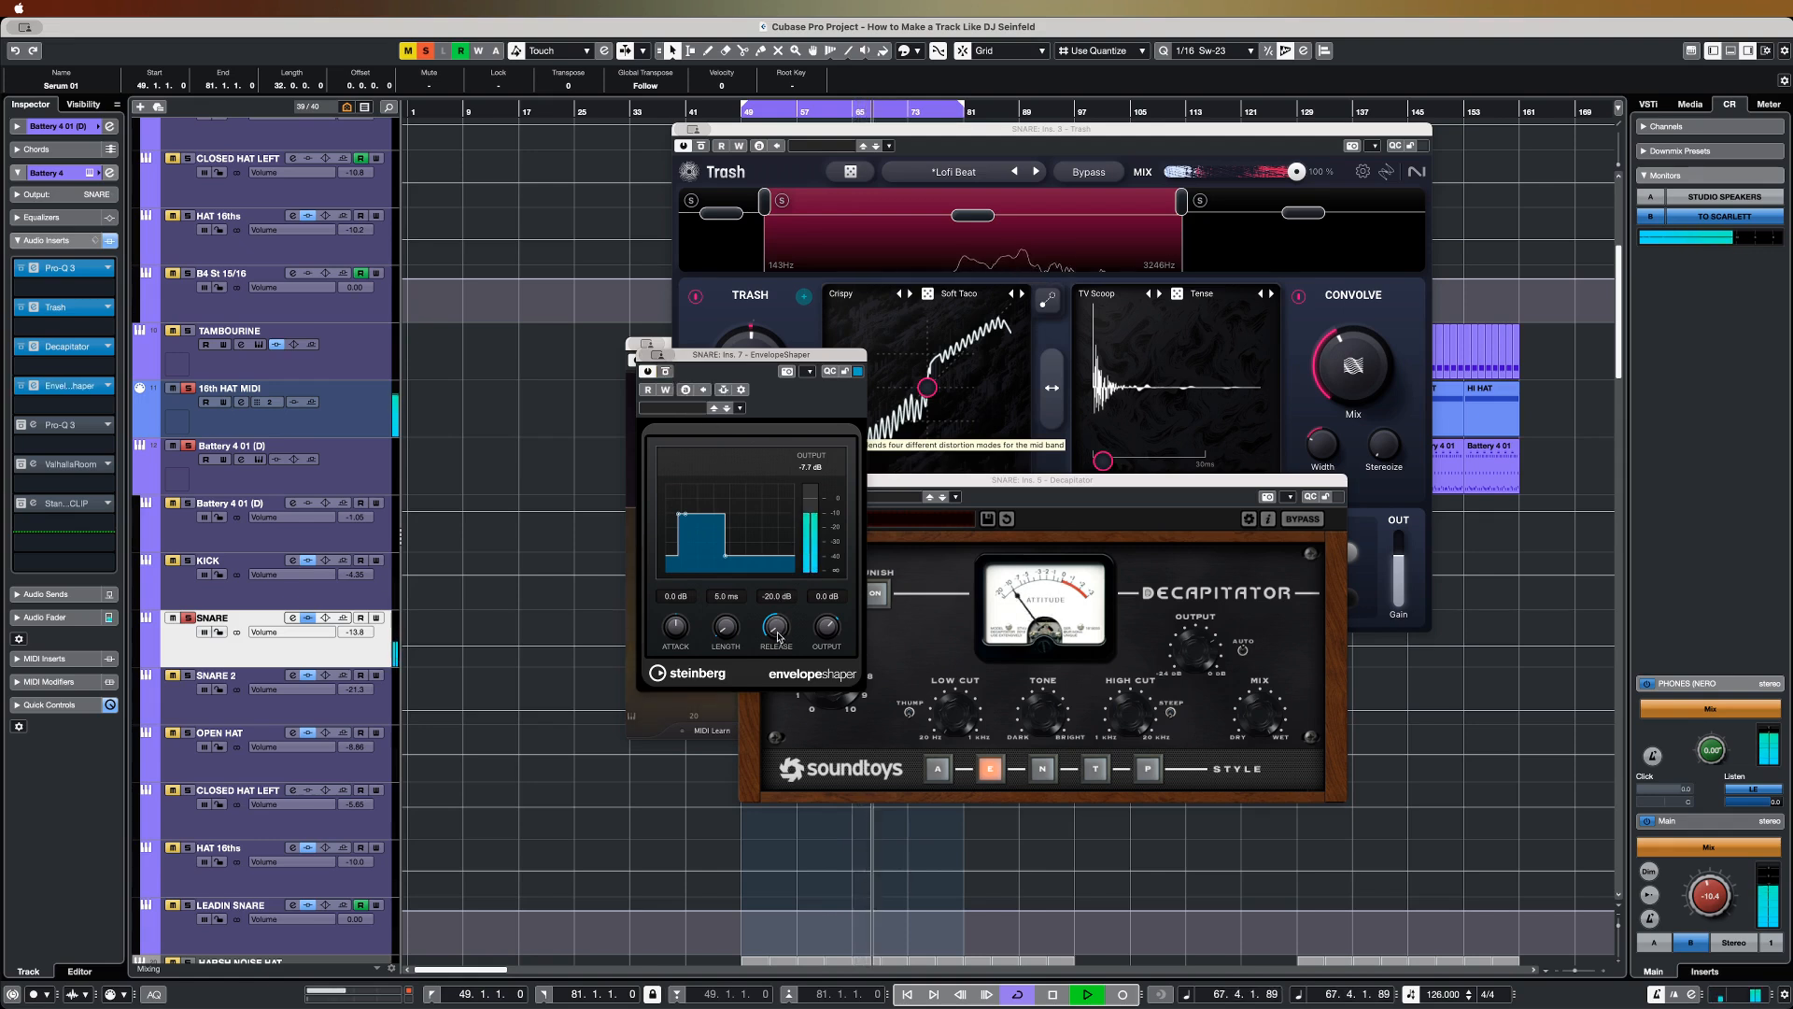
{"action": "left_click", "coordinate": [665, 371]}
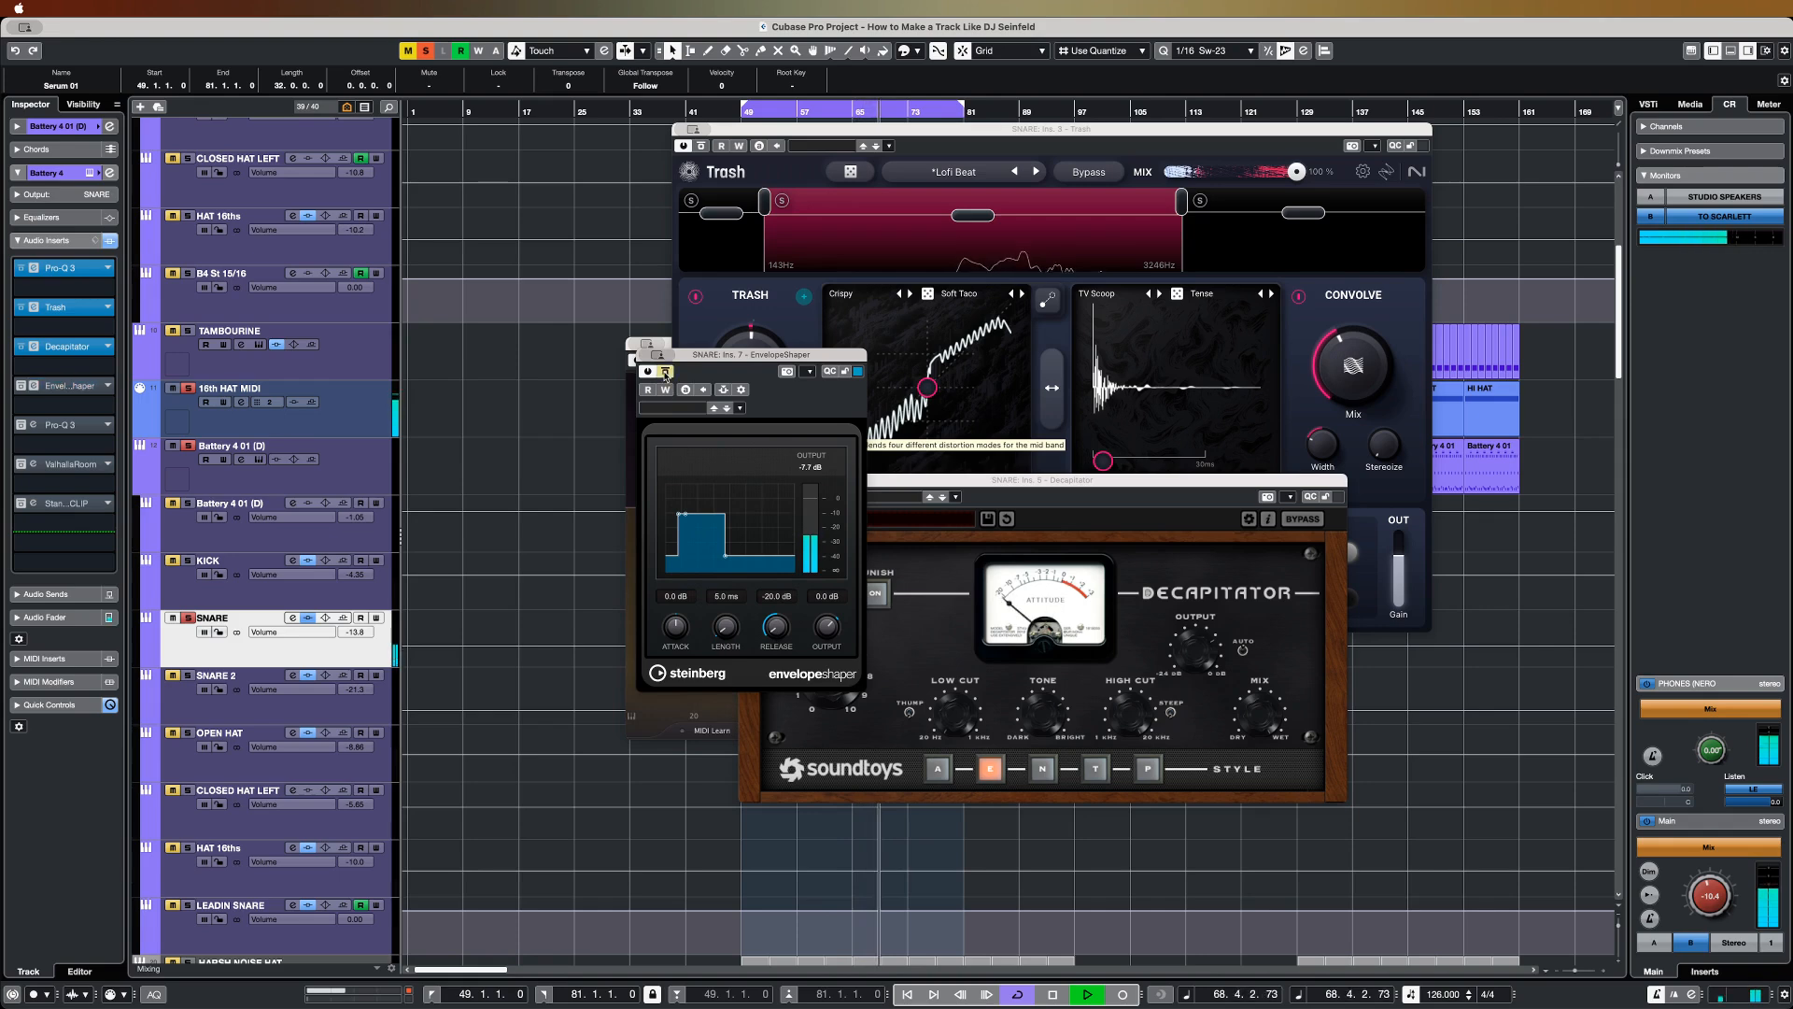
{"action": "left_click", "coordinate": [665, 372]}
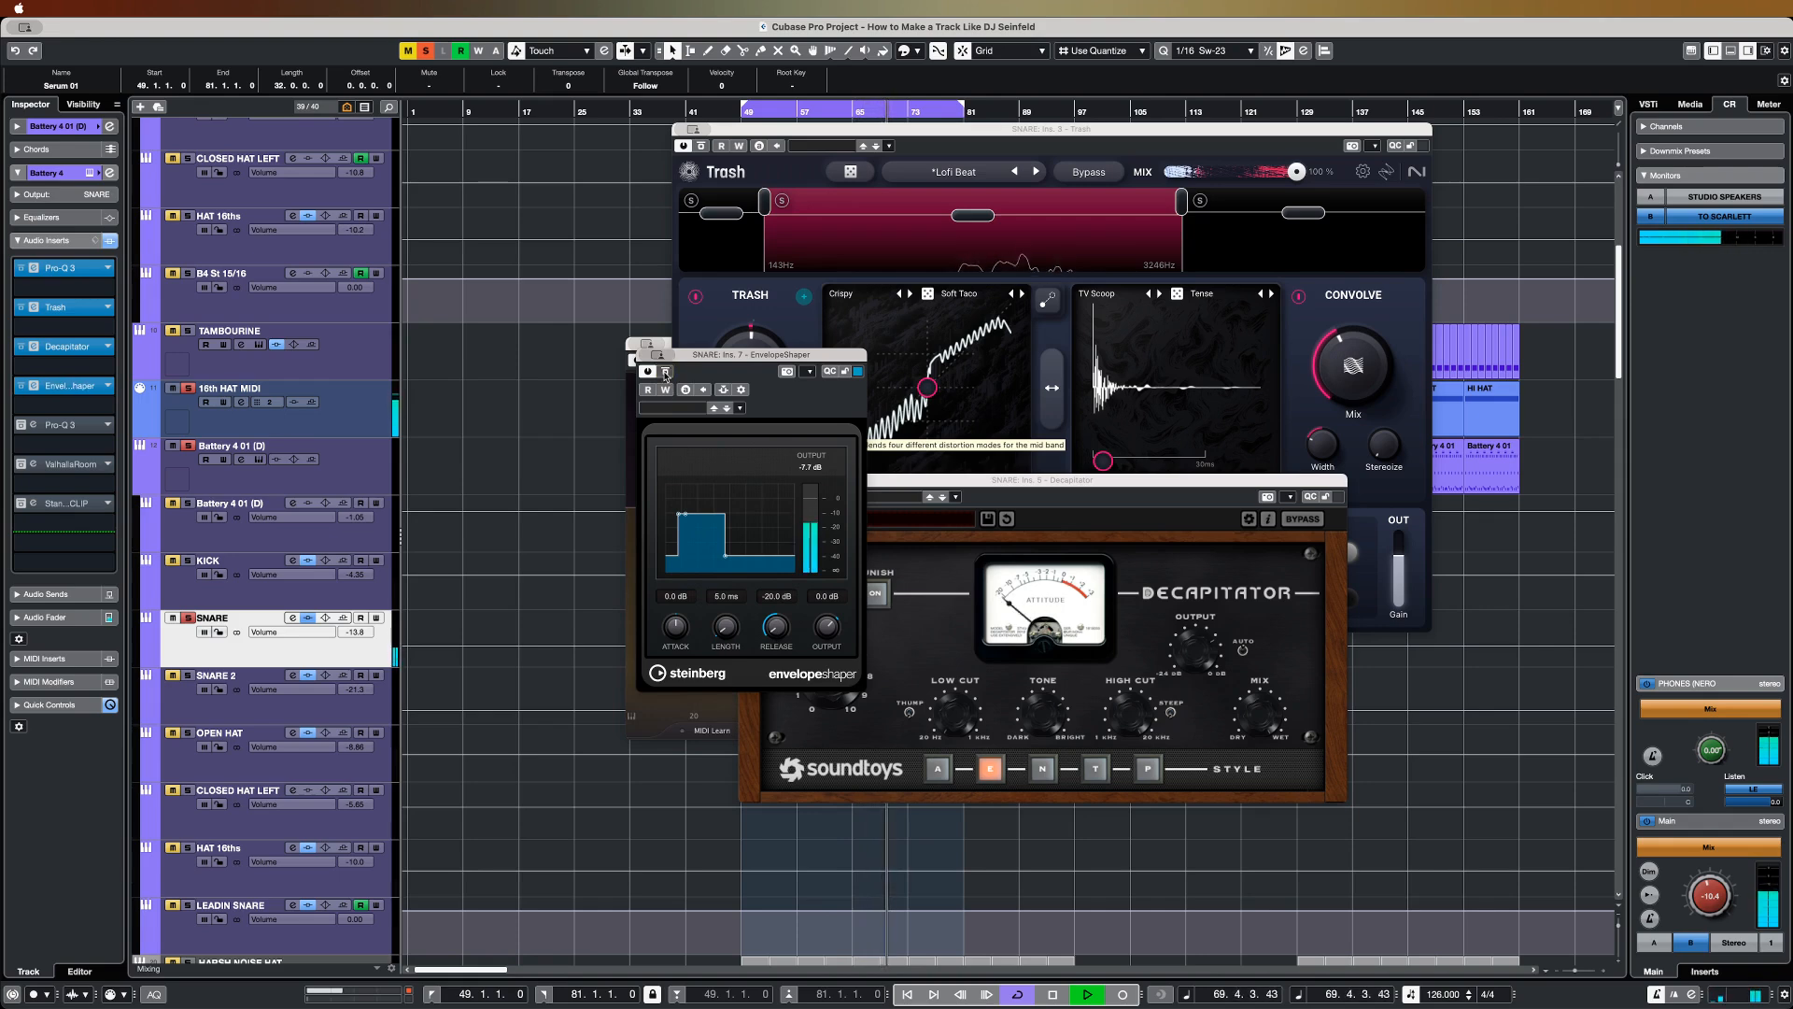
{"action": "key", "text": "space"}
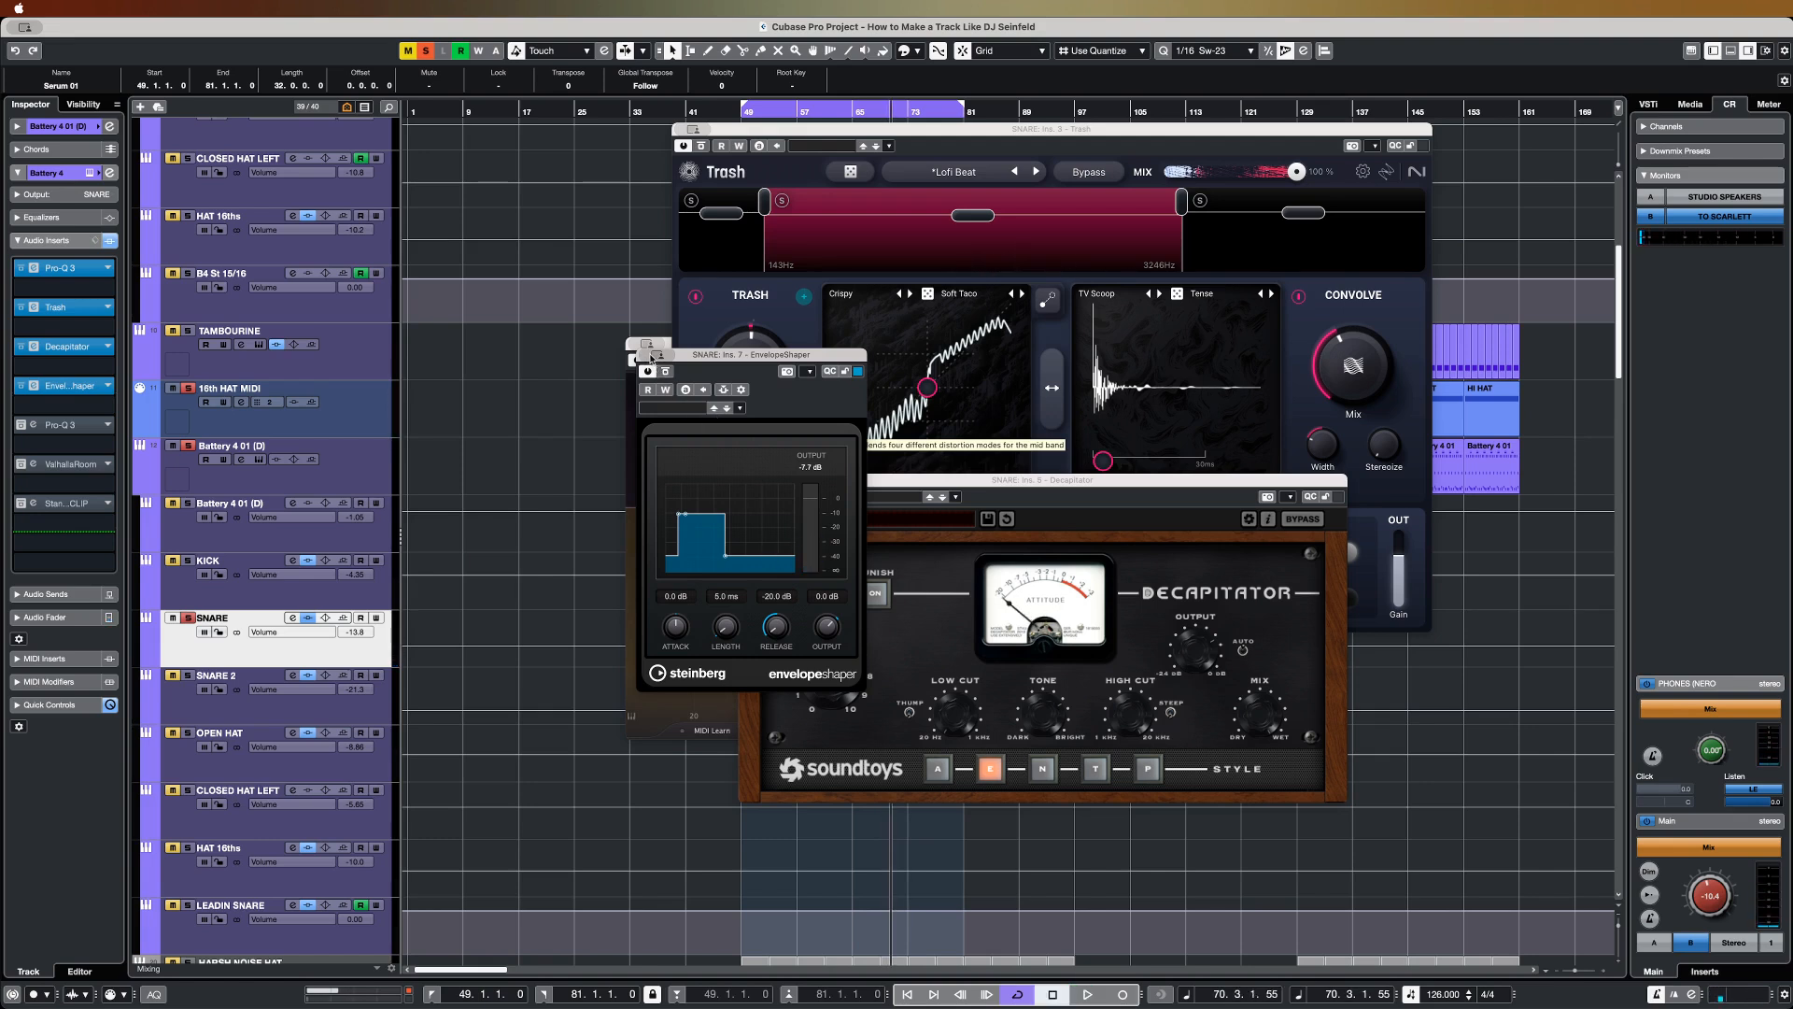
Step: Activate the SNARE's second Pro-Q 3 and shift its bell up to just under 500 Hz at about +11 dB
{"action": "left_click", "coordinate": [55, 422]}
{"action": "left_click_drag", "start_coordinate": [951, 172], "coordinate": [971, 263]}
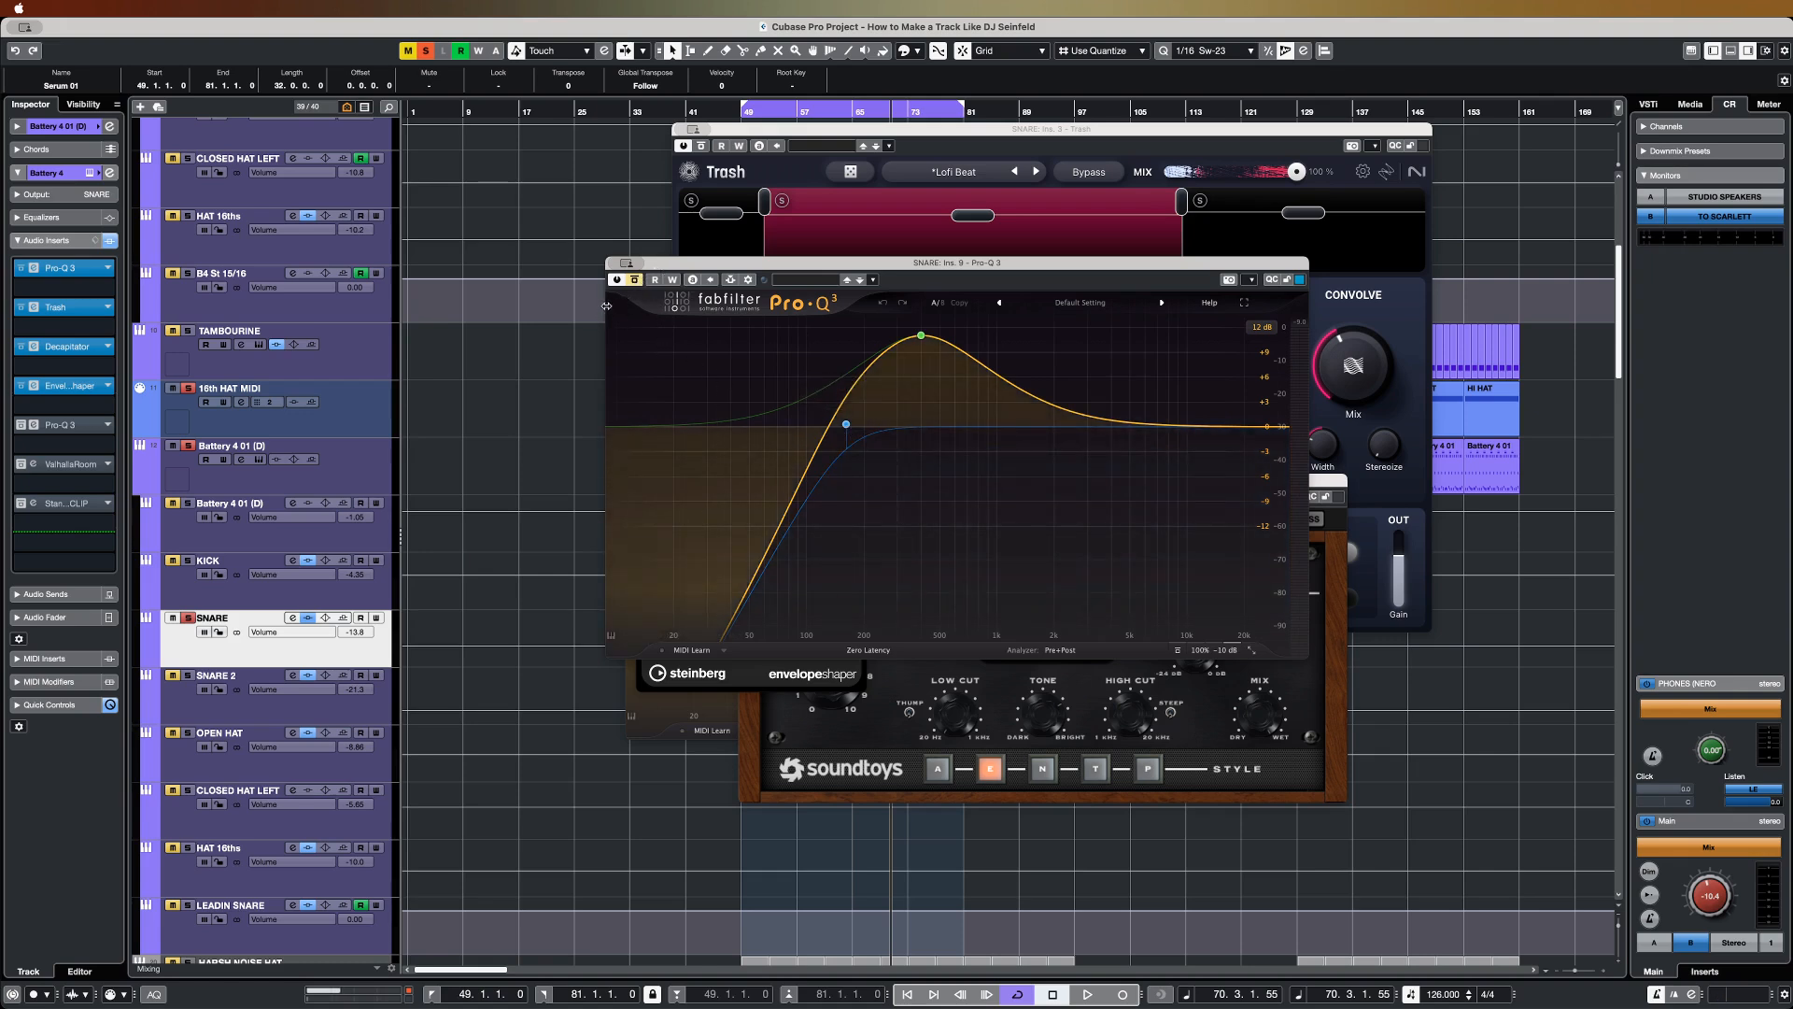
{"action": "left_click", "coordinate": [635, 280]}
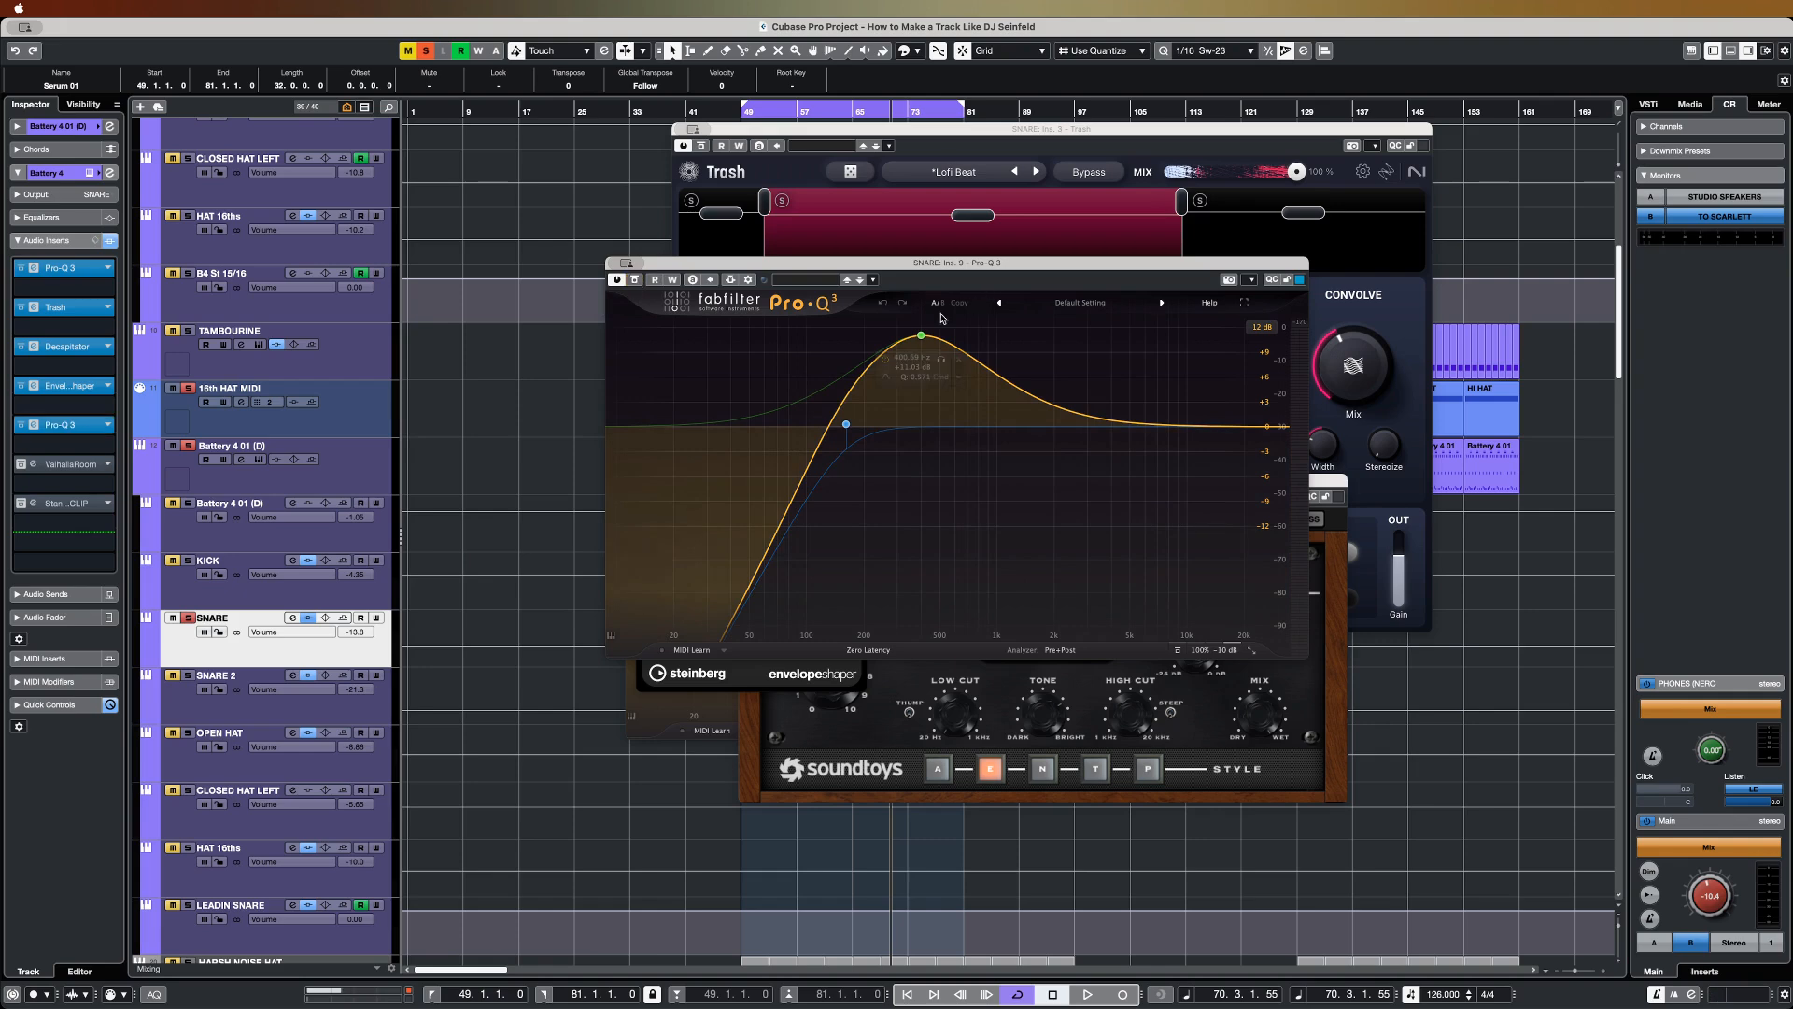
{"action": "left_click_drag", "start_coordinate": [921, 337], "coordinate": [922, 334]}
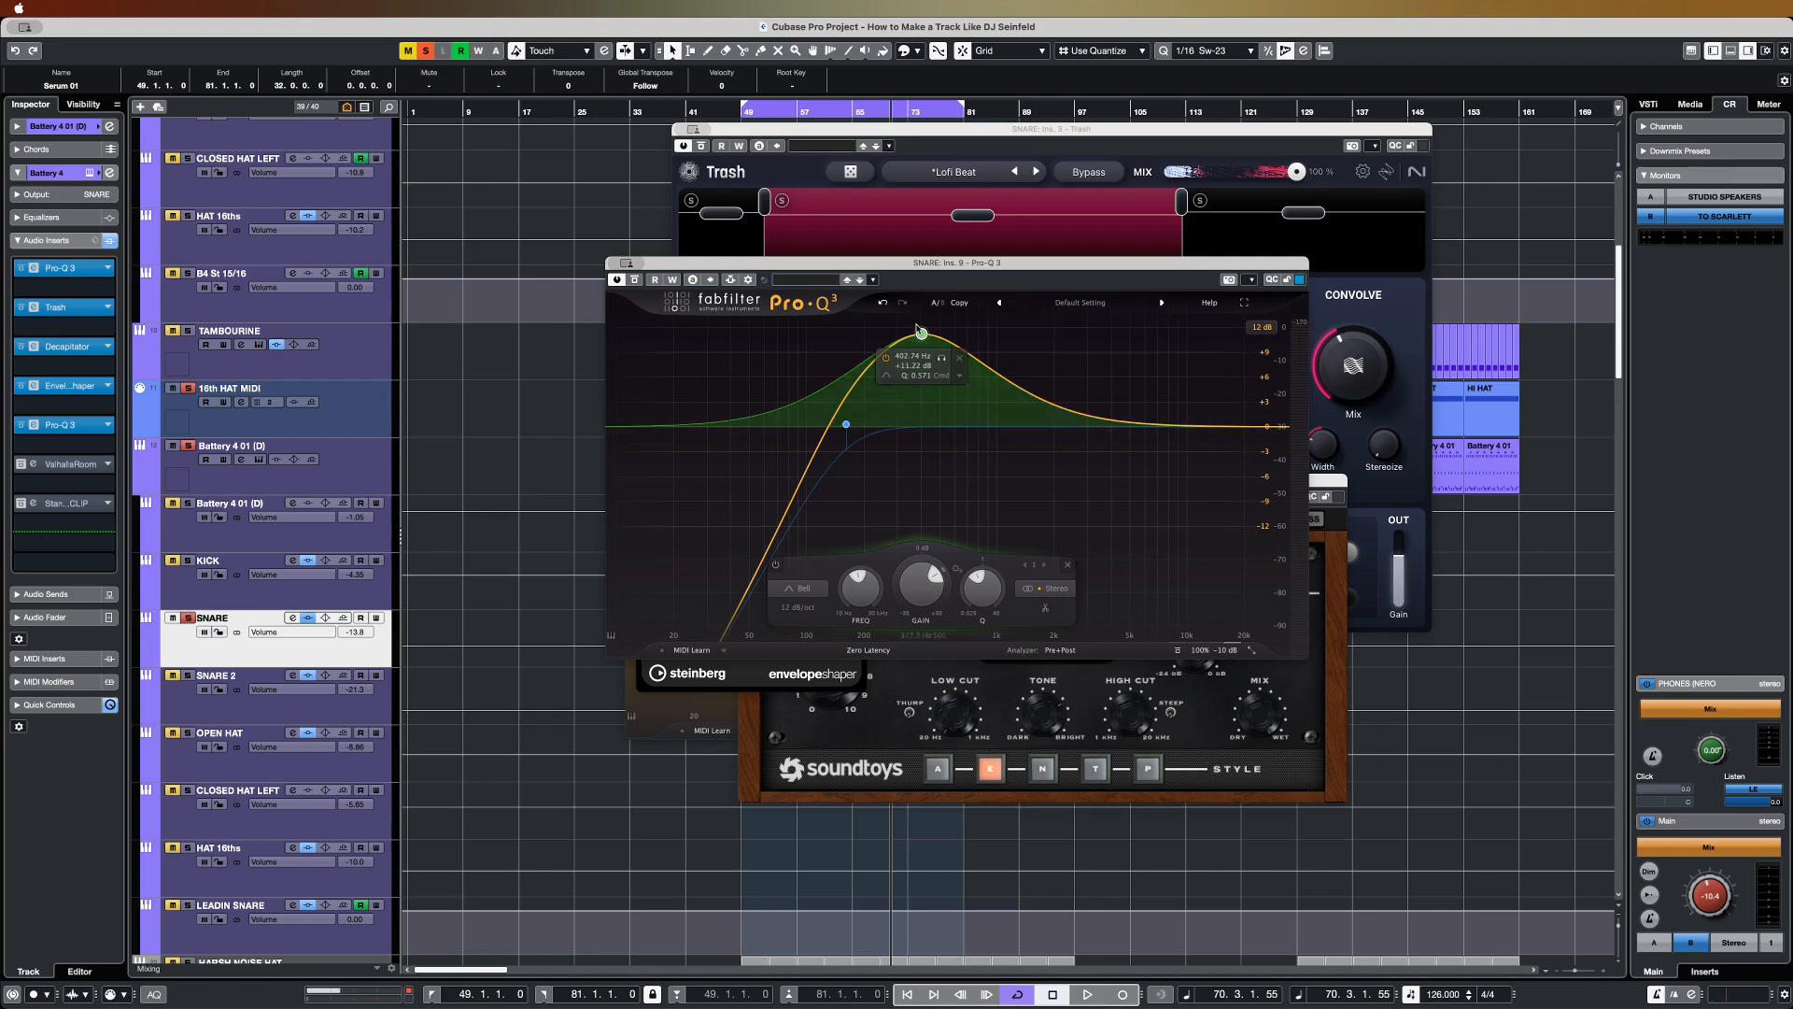
{"action": "left_click_drag", "start_coordinate": [921, 334], "coordinate": [922, 336]}
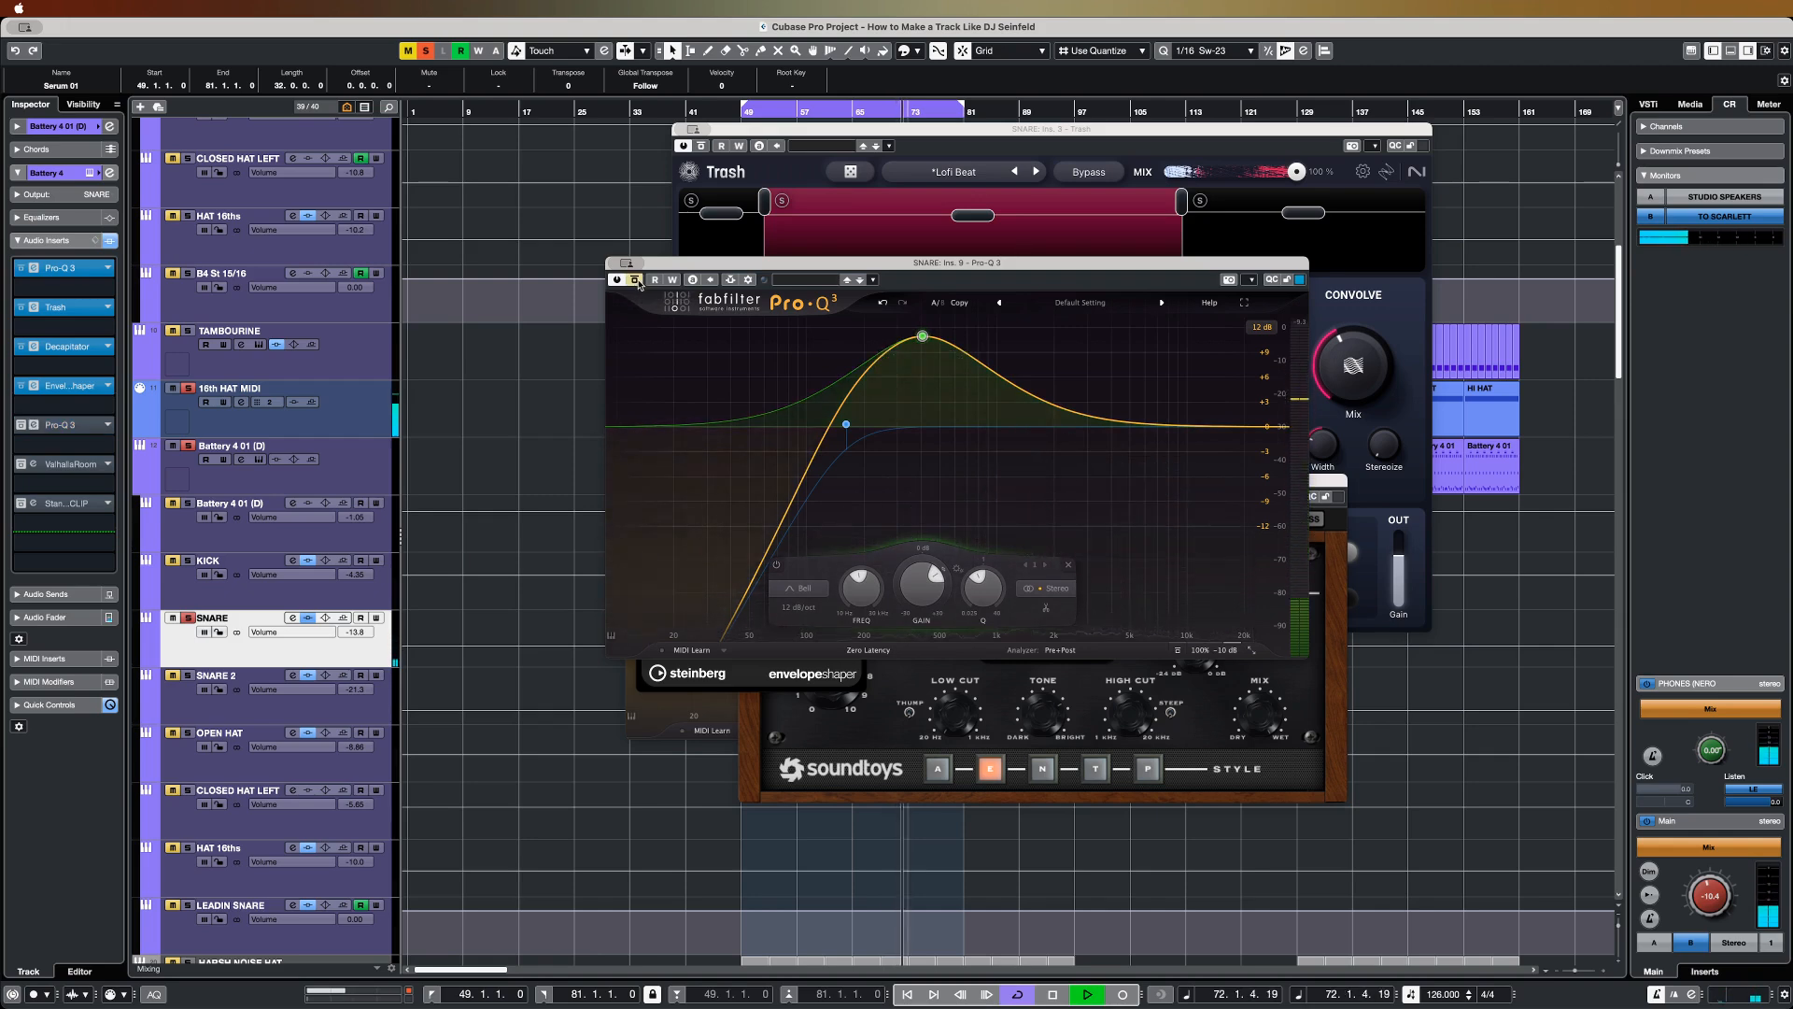
{"action": "left_click_drag", "start_coordinate": [922, 337], "coordinate": [933, 335]}
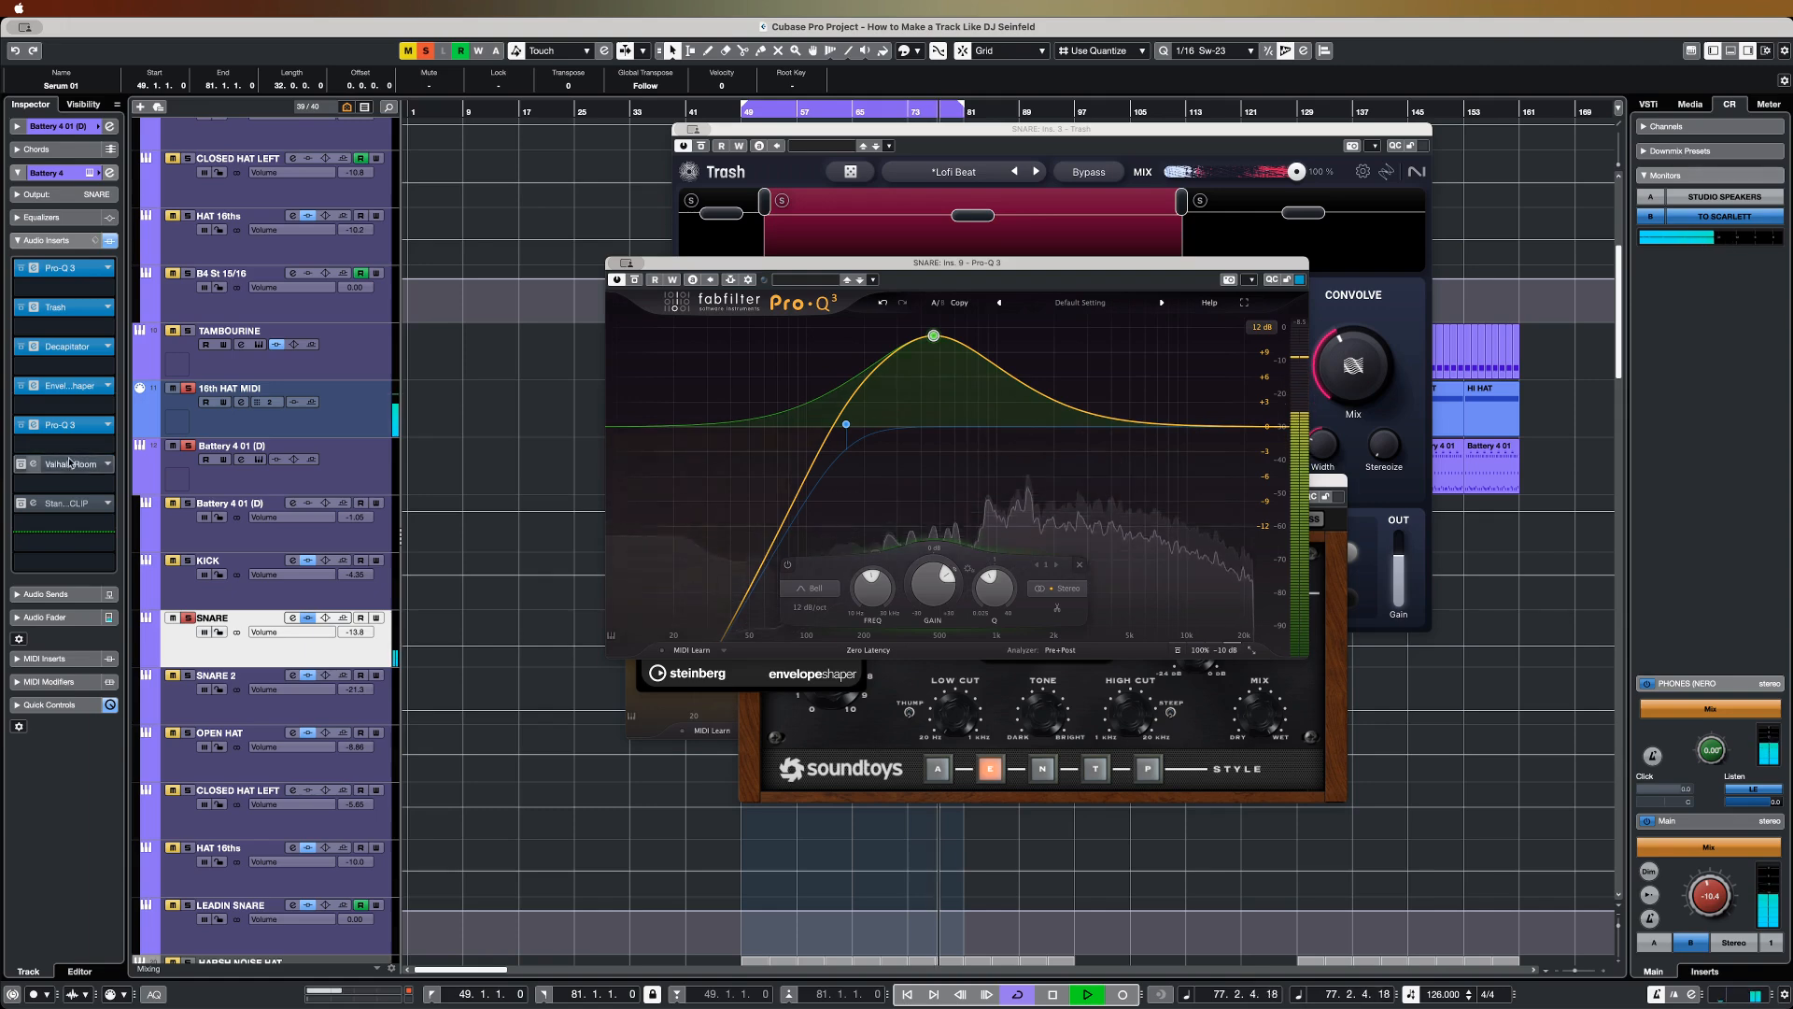
Step: Activate ValhallaRoom on the SNARE and compare the sound with the reverb bypassed and active
{"action": "left_click", "coordinate": [33, 464]}
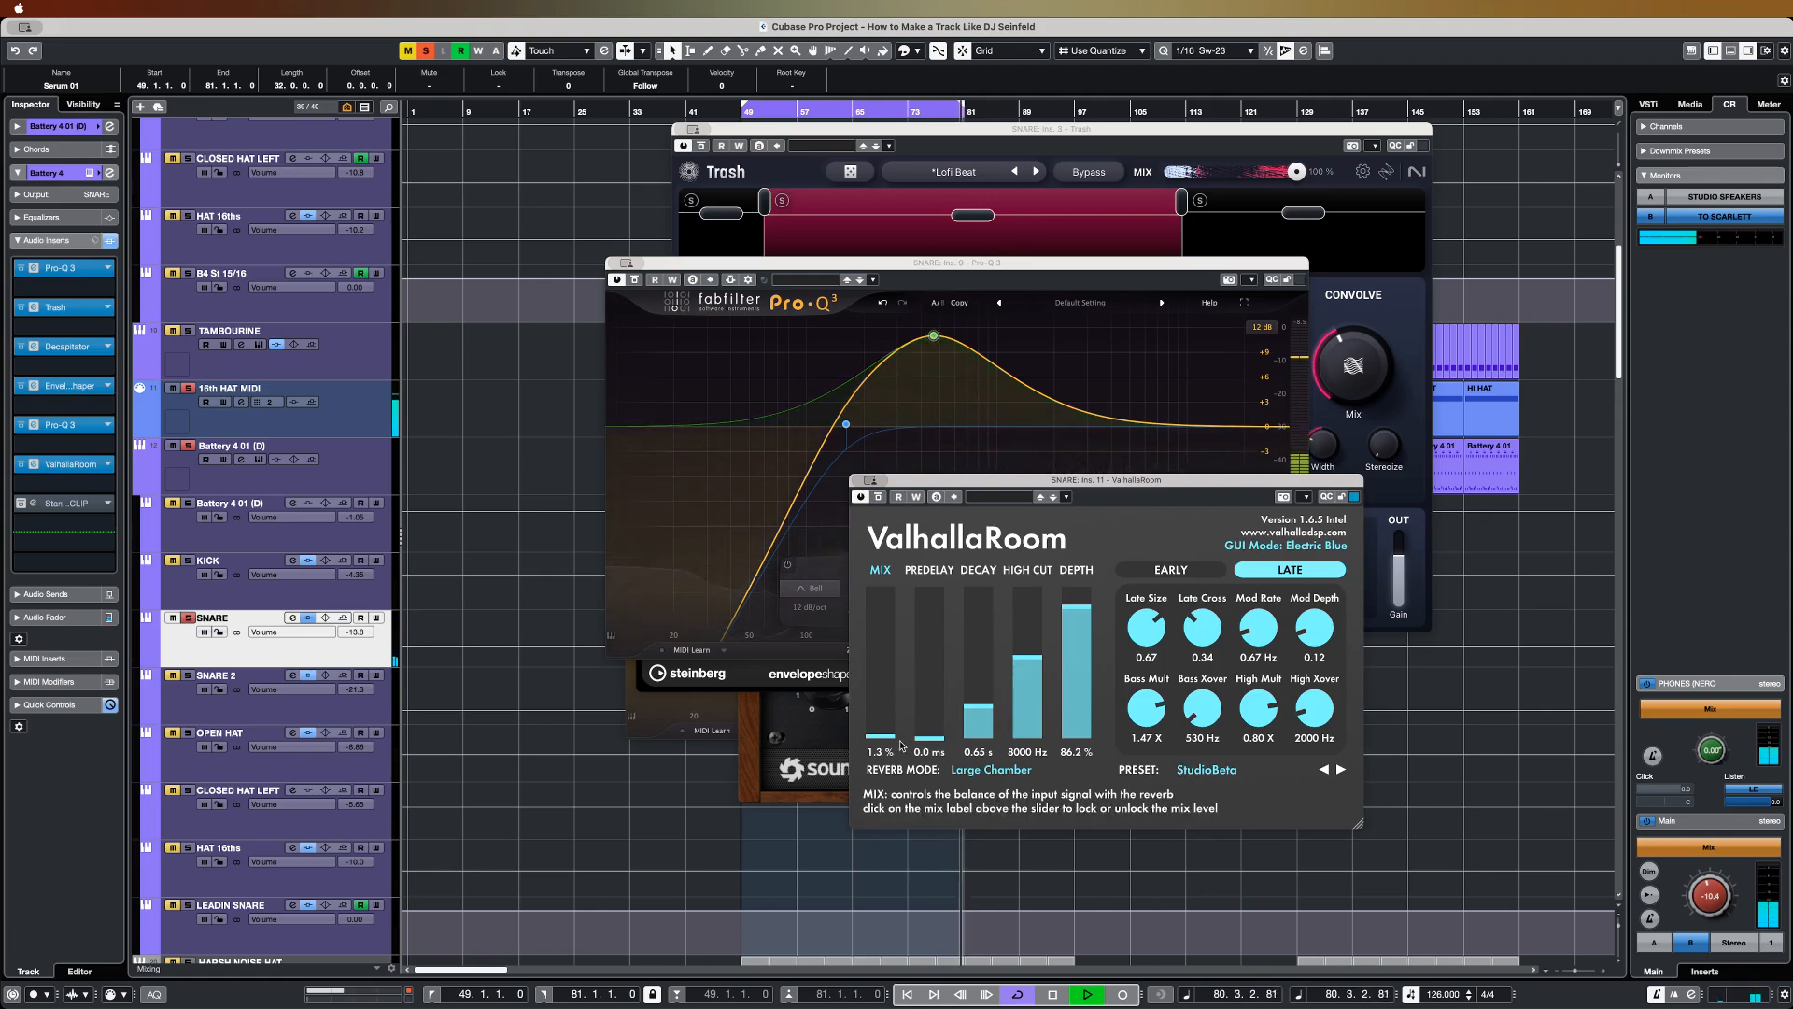
{"action": "left_click_drag", "start_coordinate": [892, 736], "coordinate": [892, 739]}
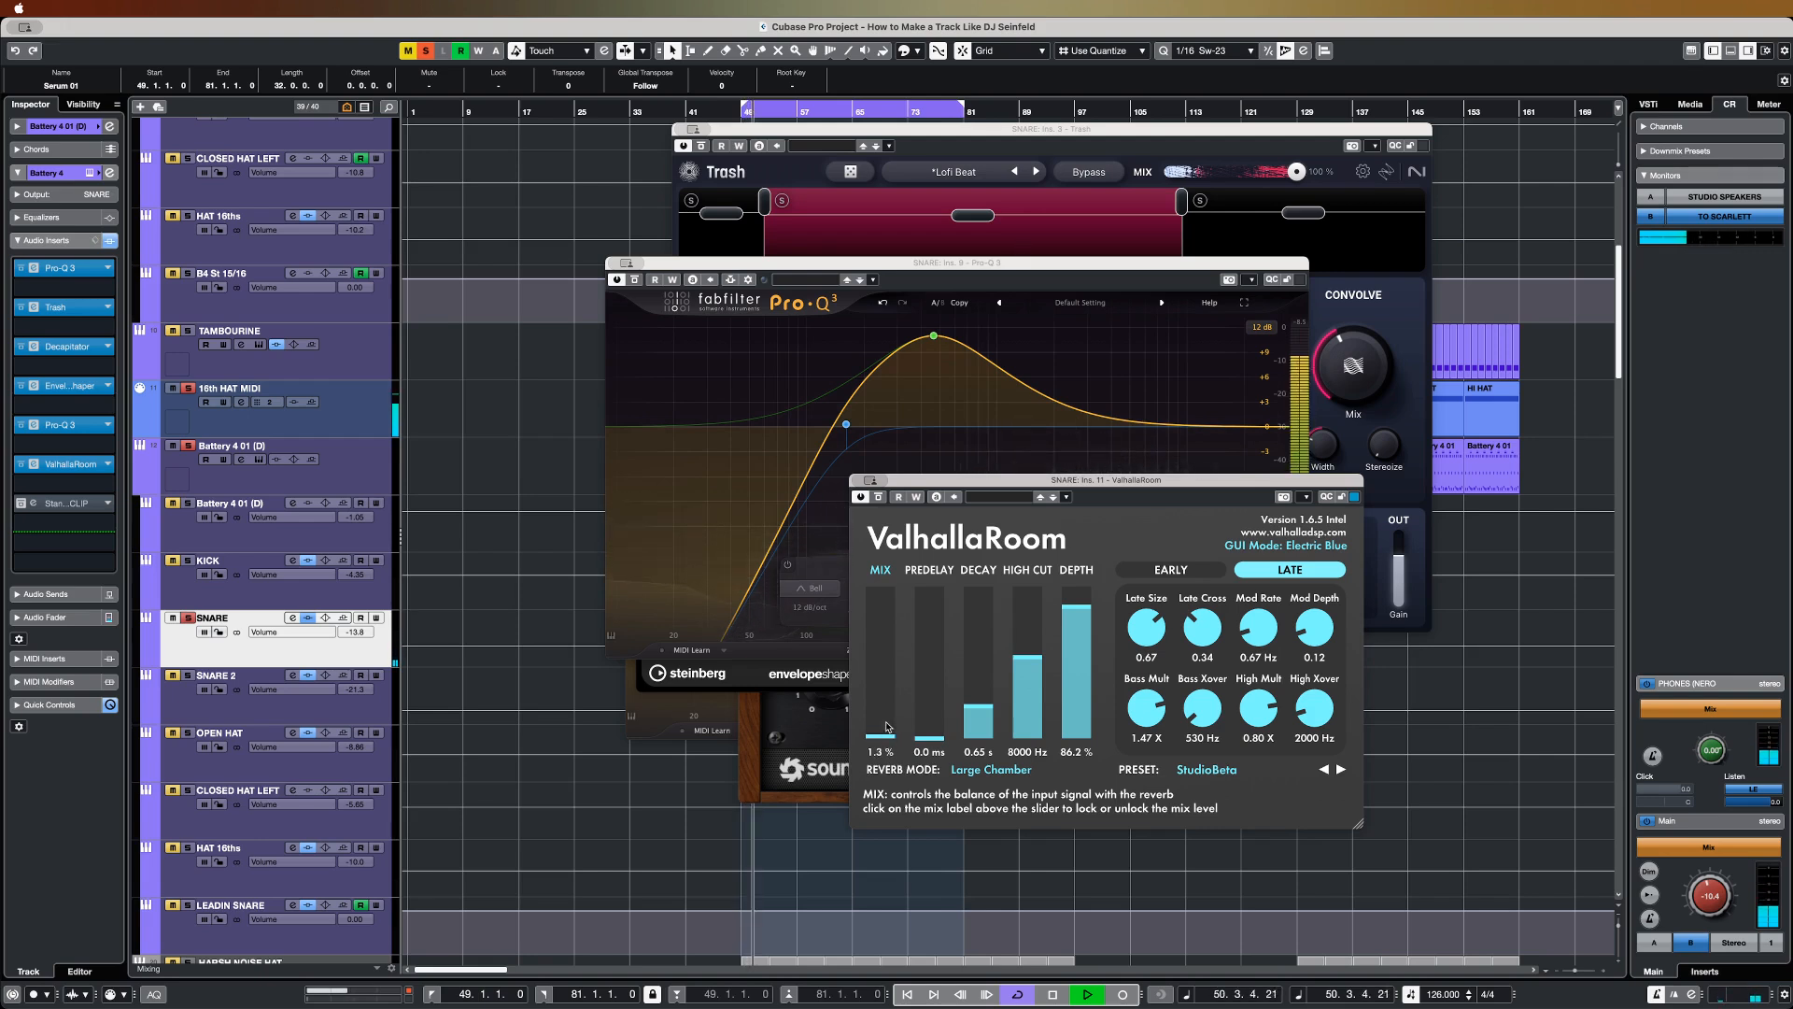
{"action": "left_click", "coordinate": [877, 497]}
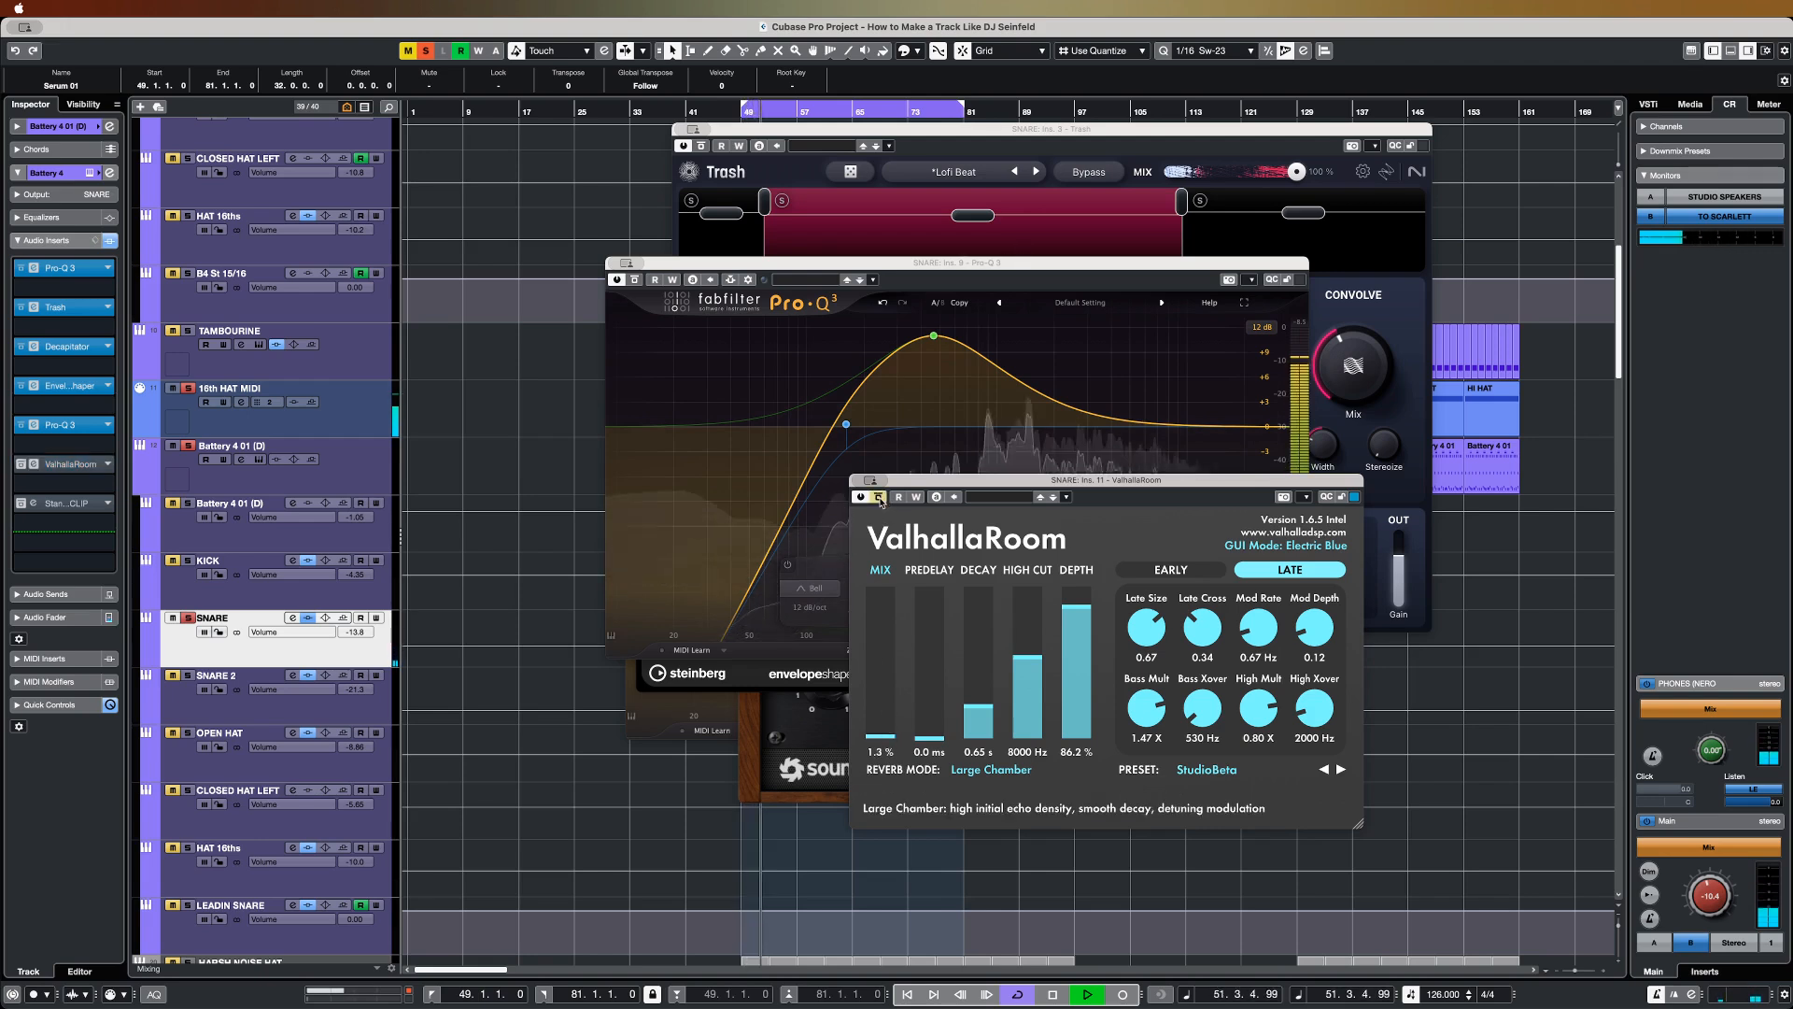
{"action": "left_click", "coordinate": [878, 498]}
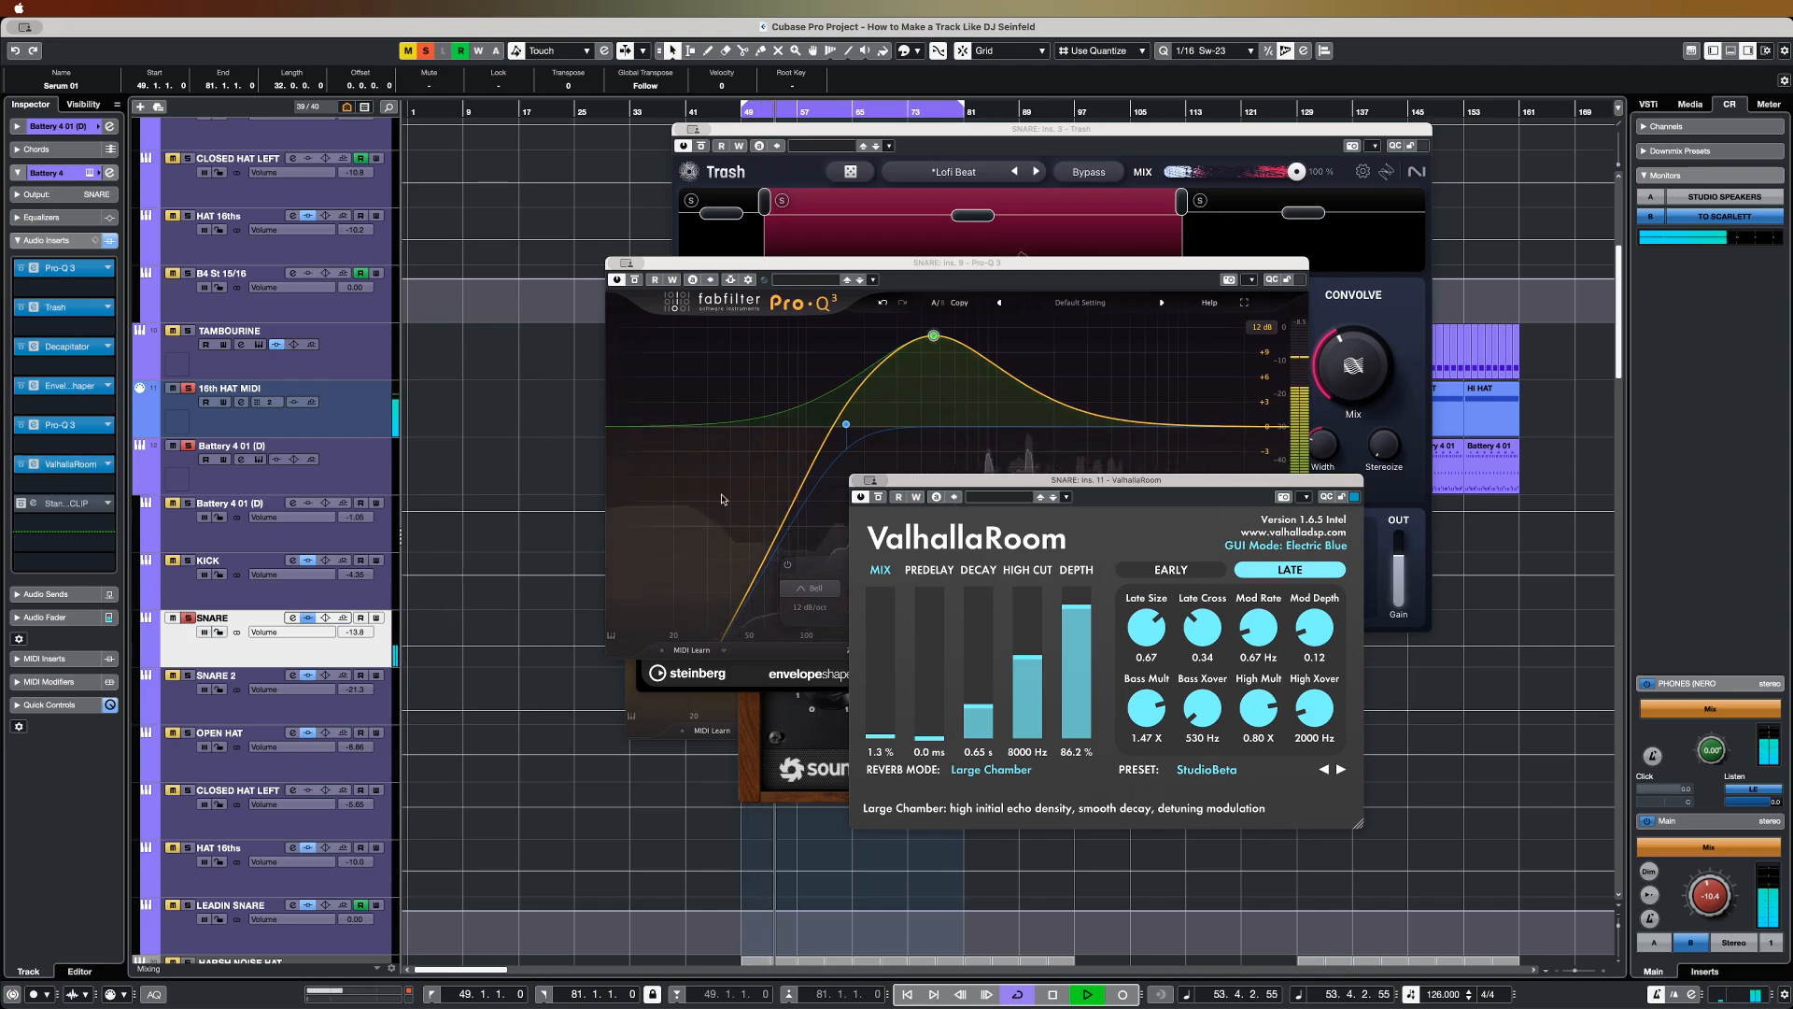
Step: Activate StandardCLIP at the end of the SNARE's insert chain, then stop and restart playback to audition it
{"action": "left_click", "coordinate": [78, 506]}
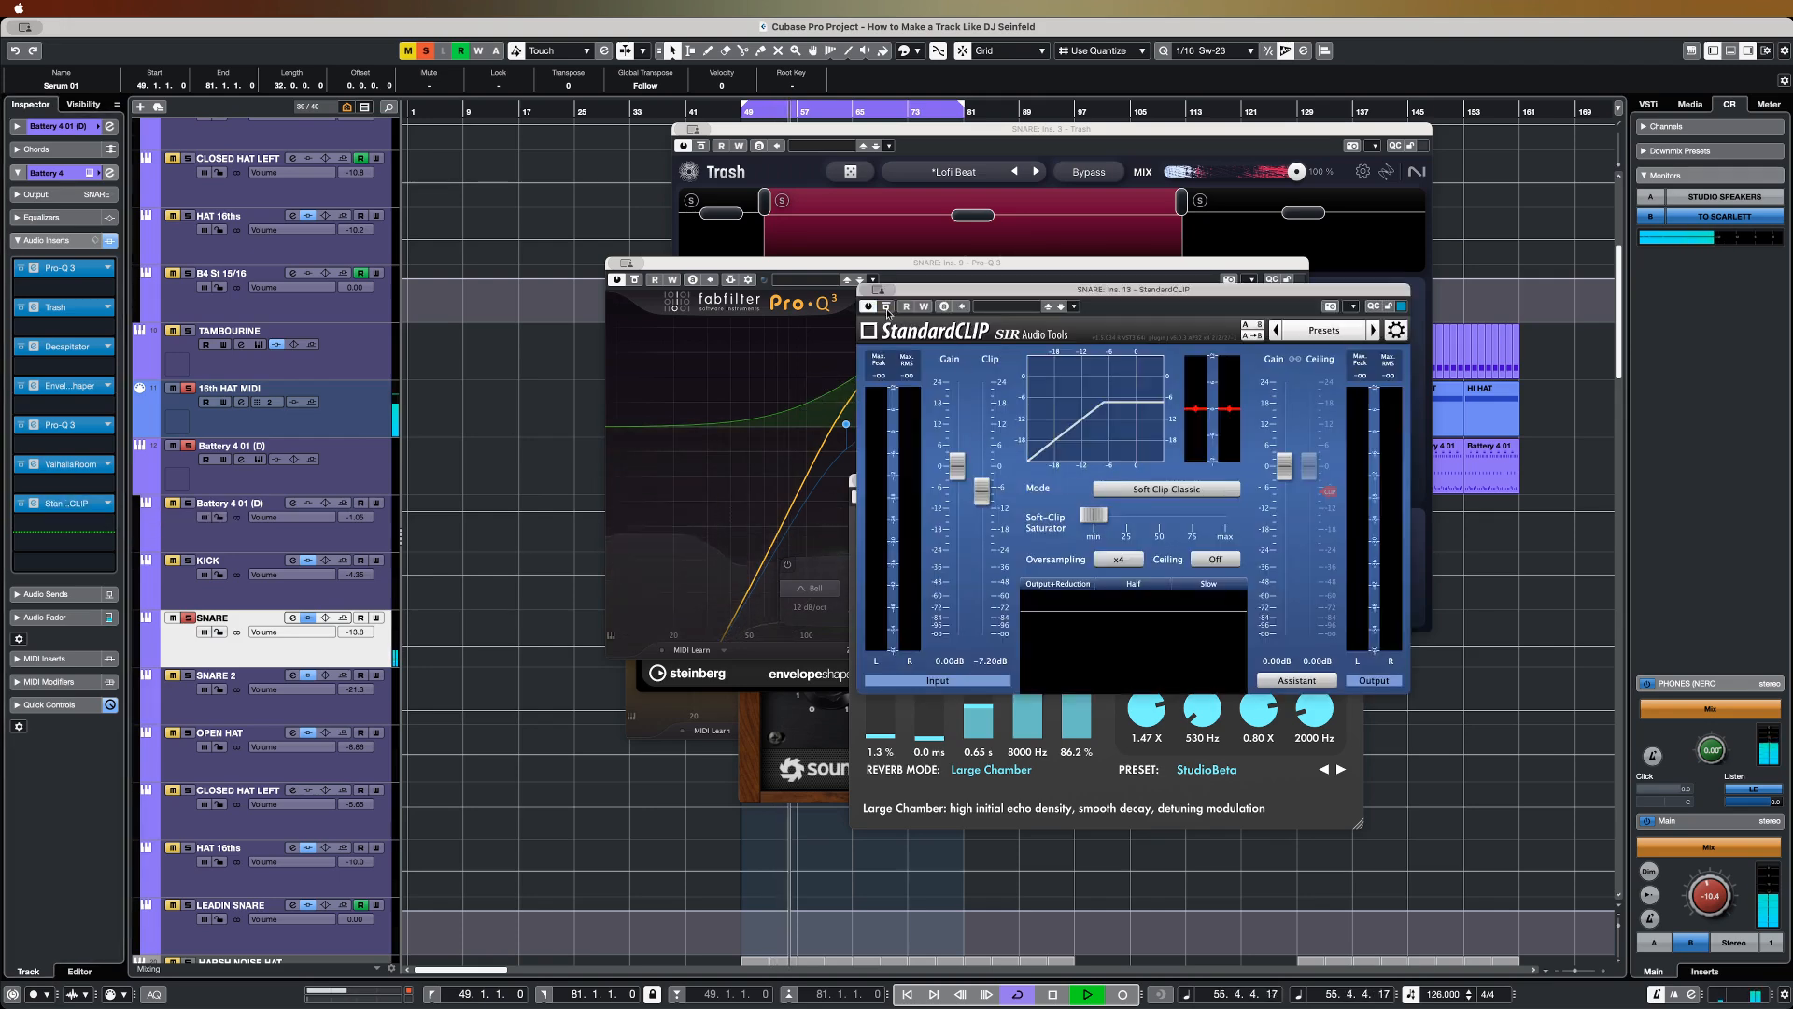
{"action": "key", "text": "space"}
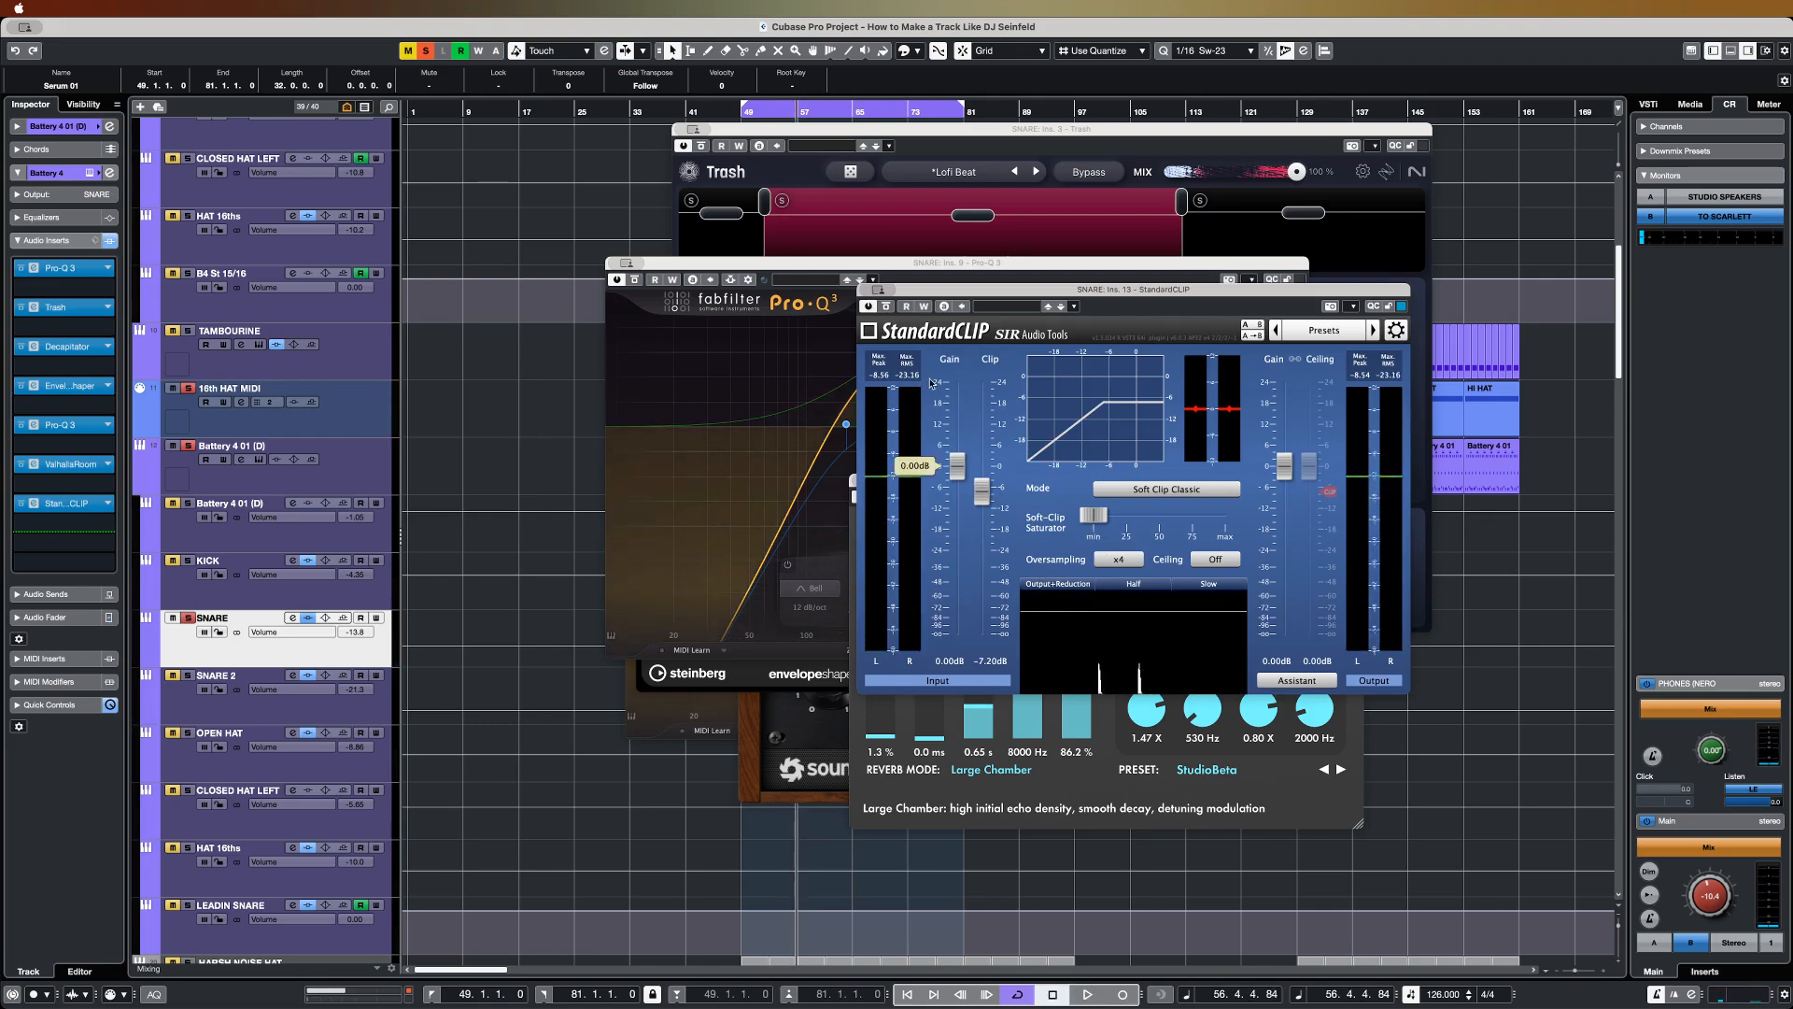
{"action": "key", "text": "space"}
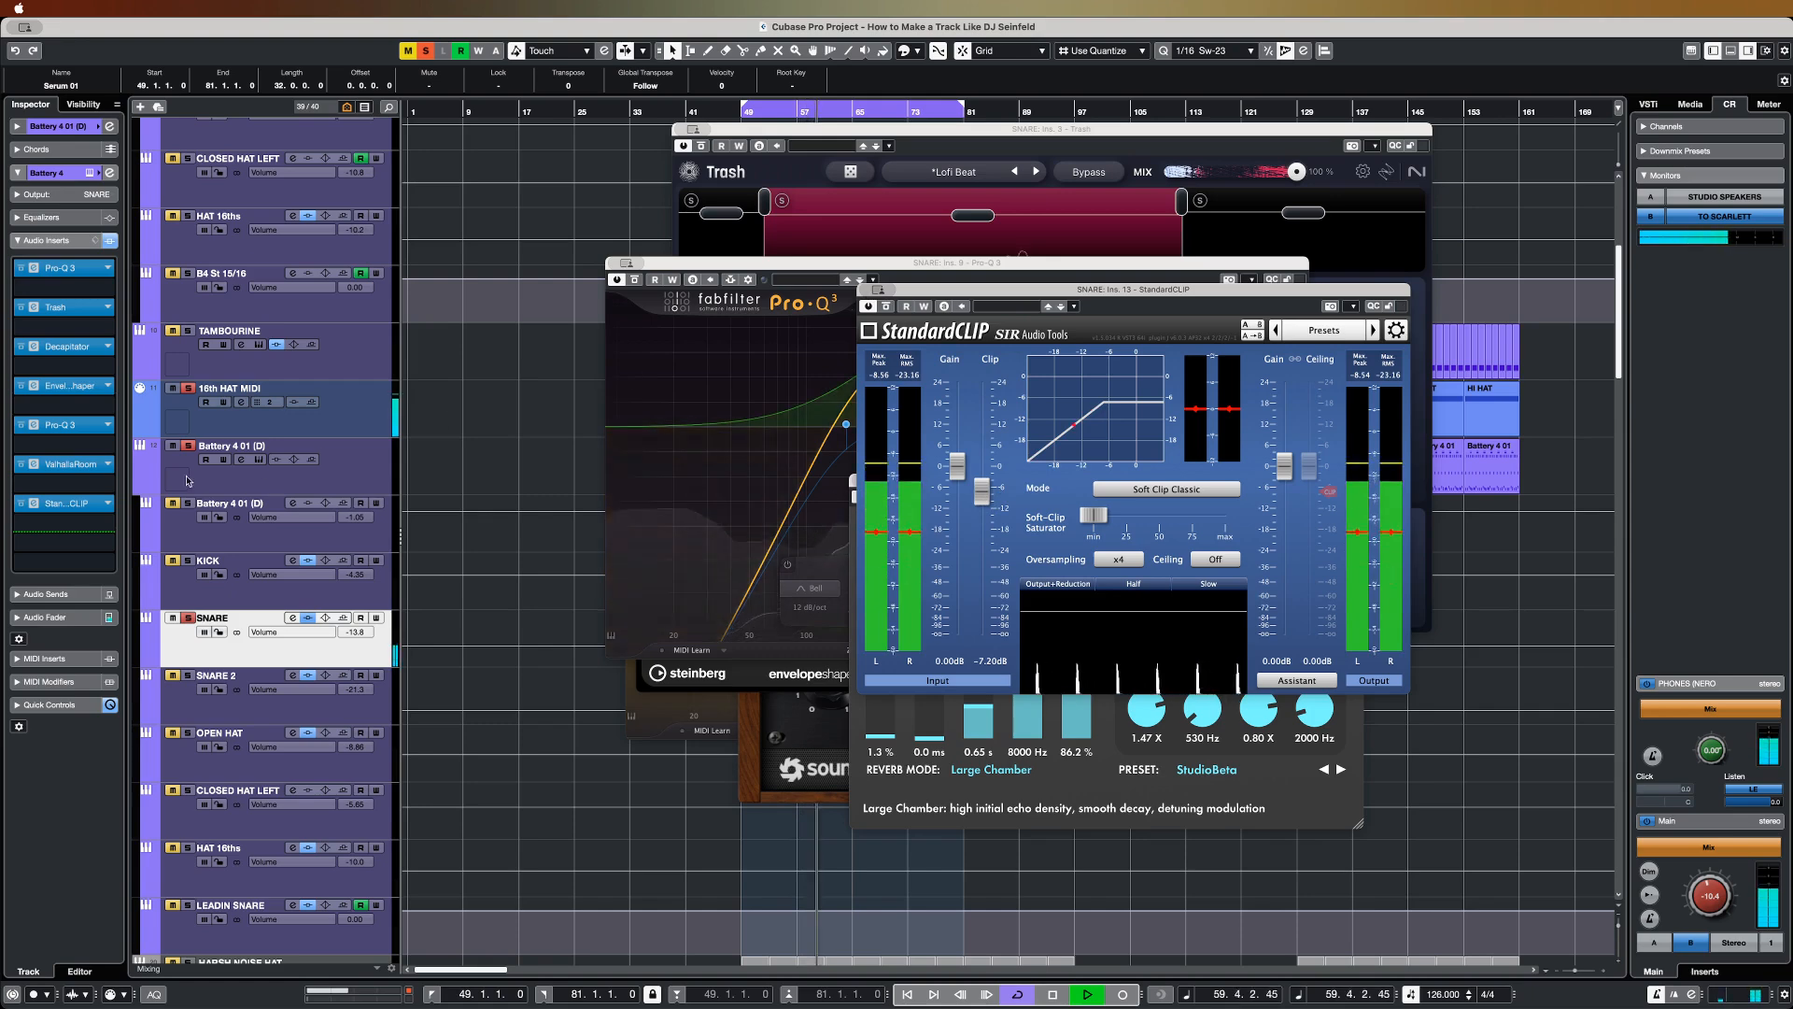
Step: Open the OPEN HAT's Pro-Q 3 and raise its low cut to about 2520 Hz with a Q of about 1.75
{"action": "key", "text": "Down"}
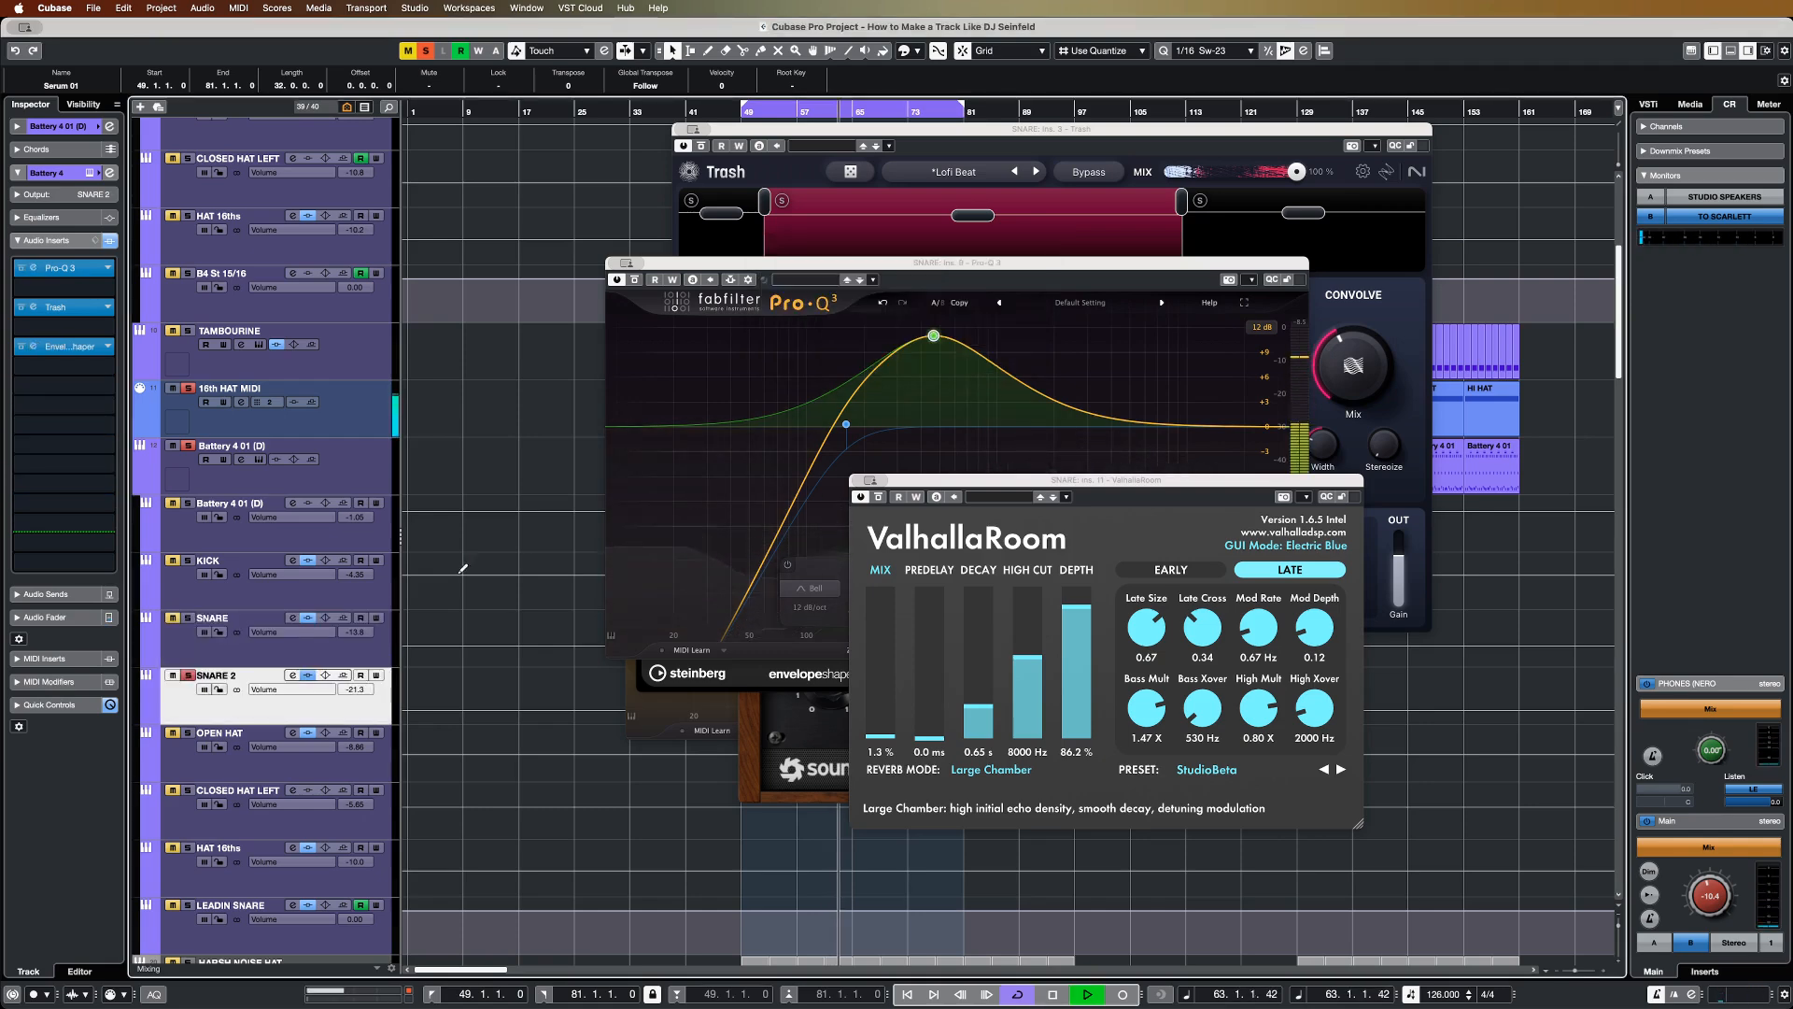
{"action": "key", "text": "Down"}
{"action": "left_click", "coordinate": [60, 267]}
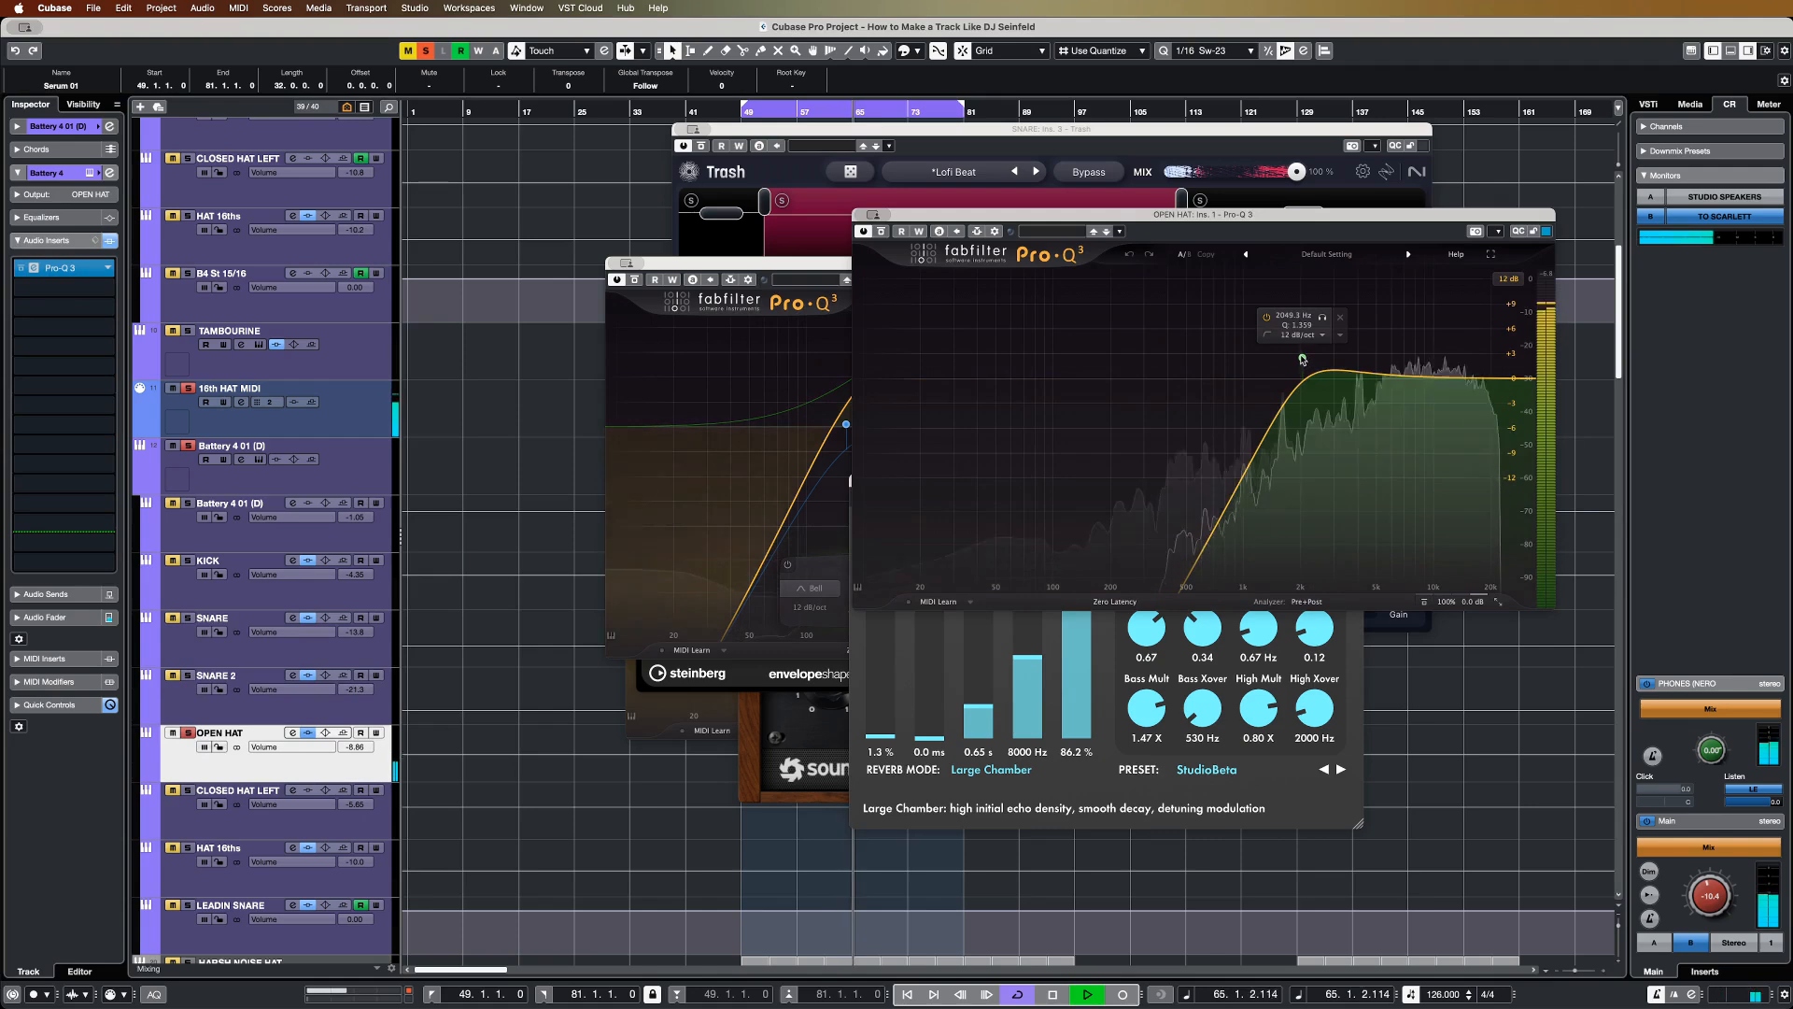
{"action": "left_click_drag", "start_coordinate": [1302, 359], "coordinate": [1318, 342]}
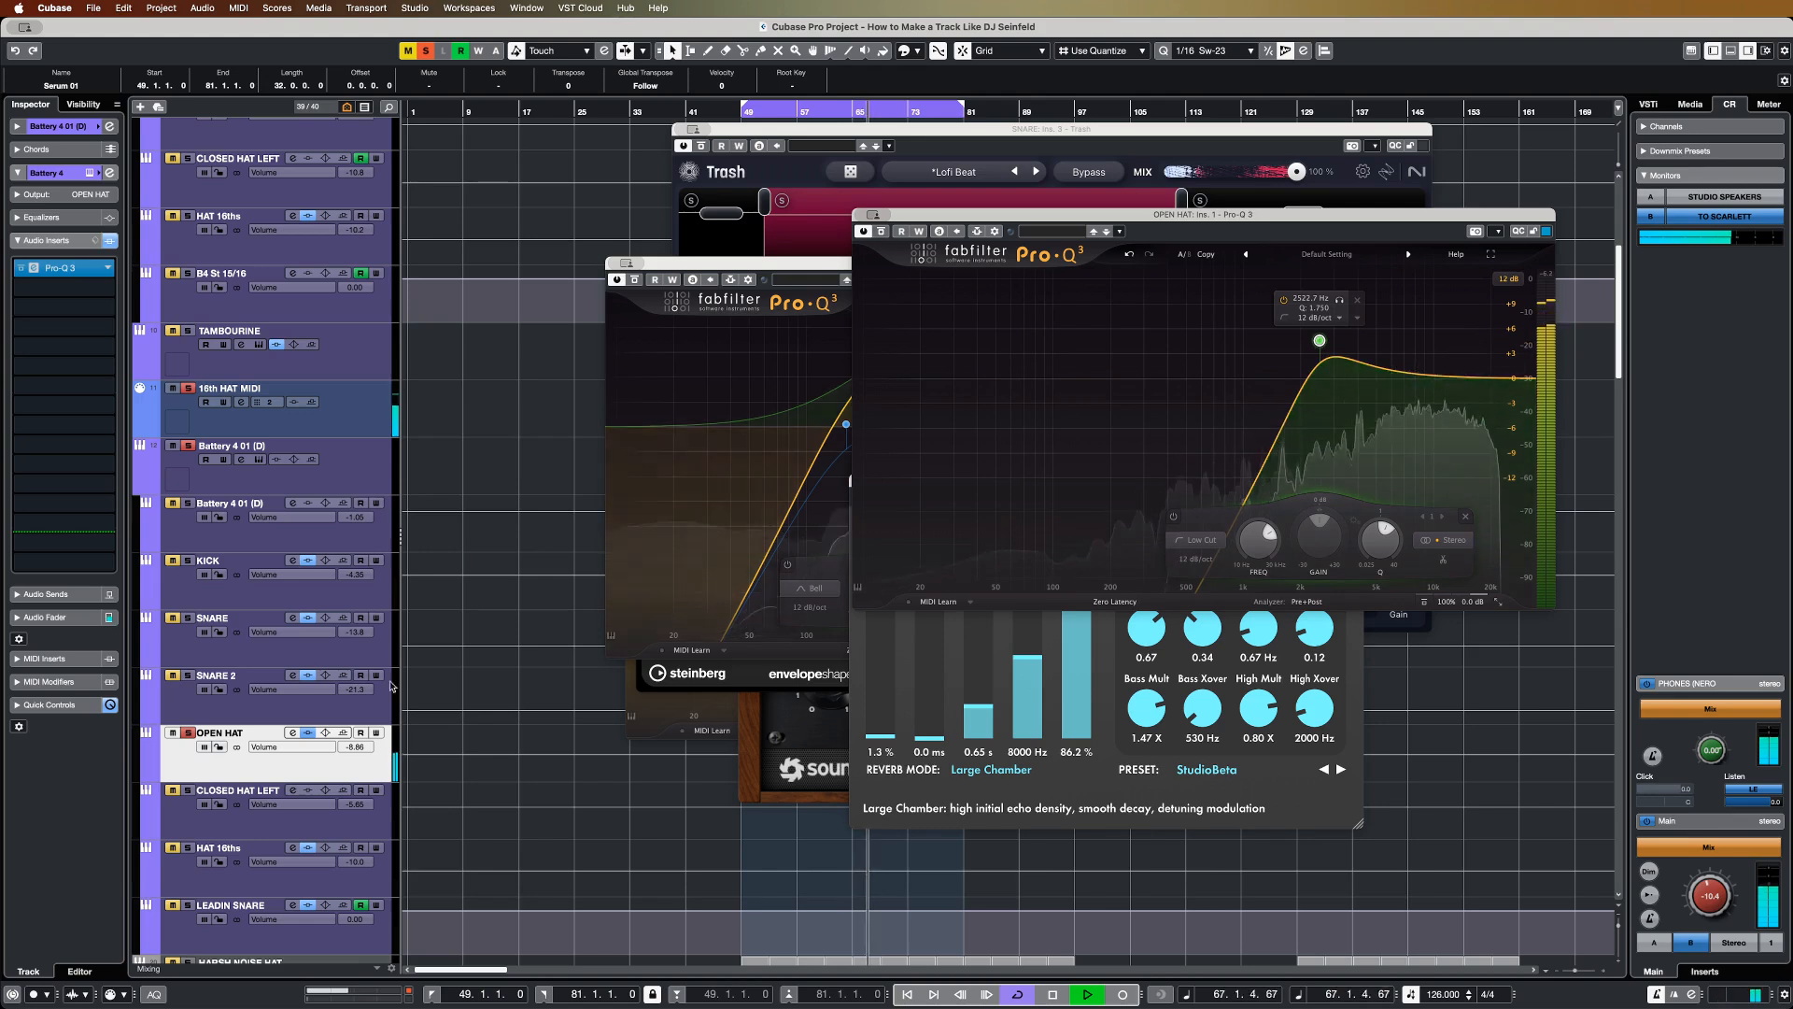
Step: Audition CLOSED HAT LEFT and HAT 16ths, comparing the HAT 16ths' Kickstart 2 sidechain effect bypassed and active
{"action": "left_click", "coordinate": [382, 789]}
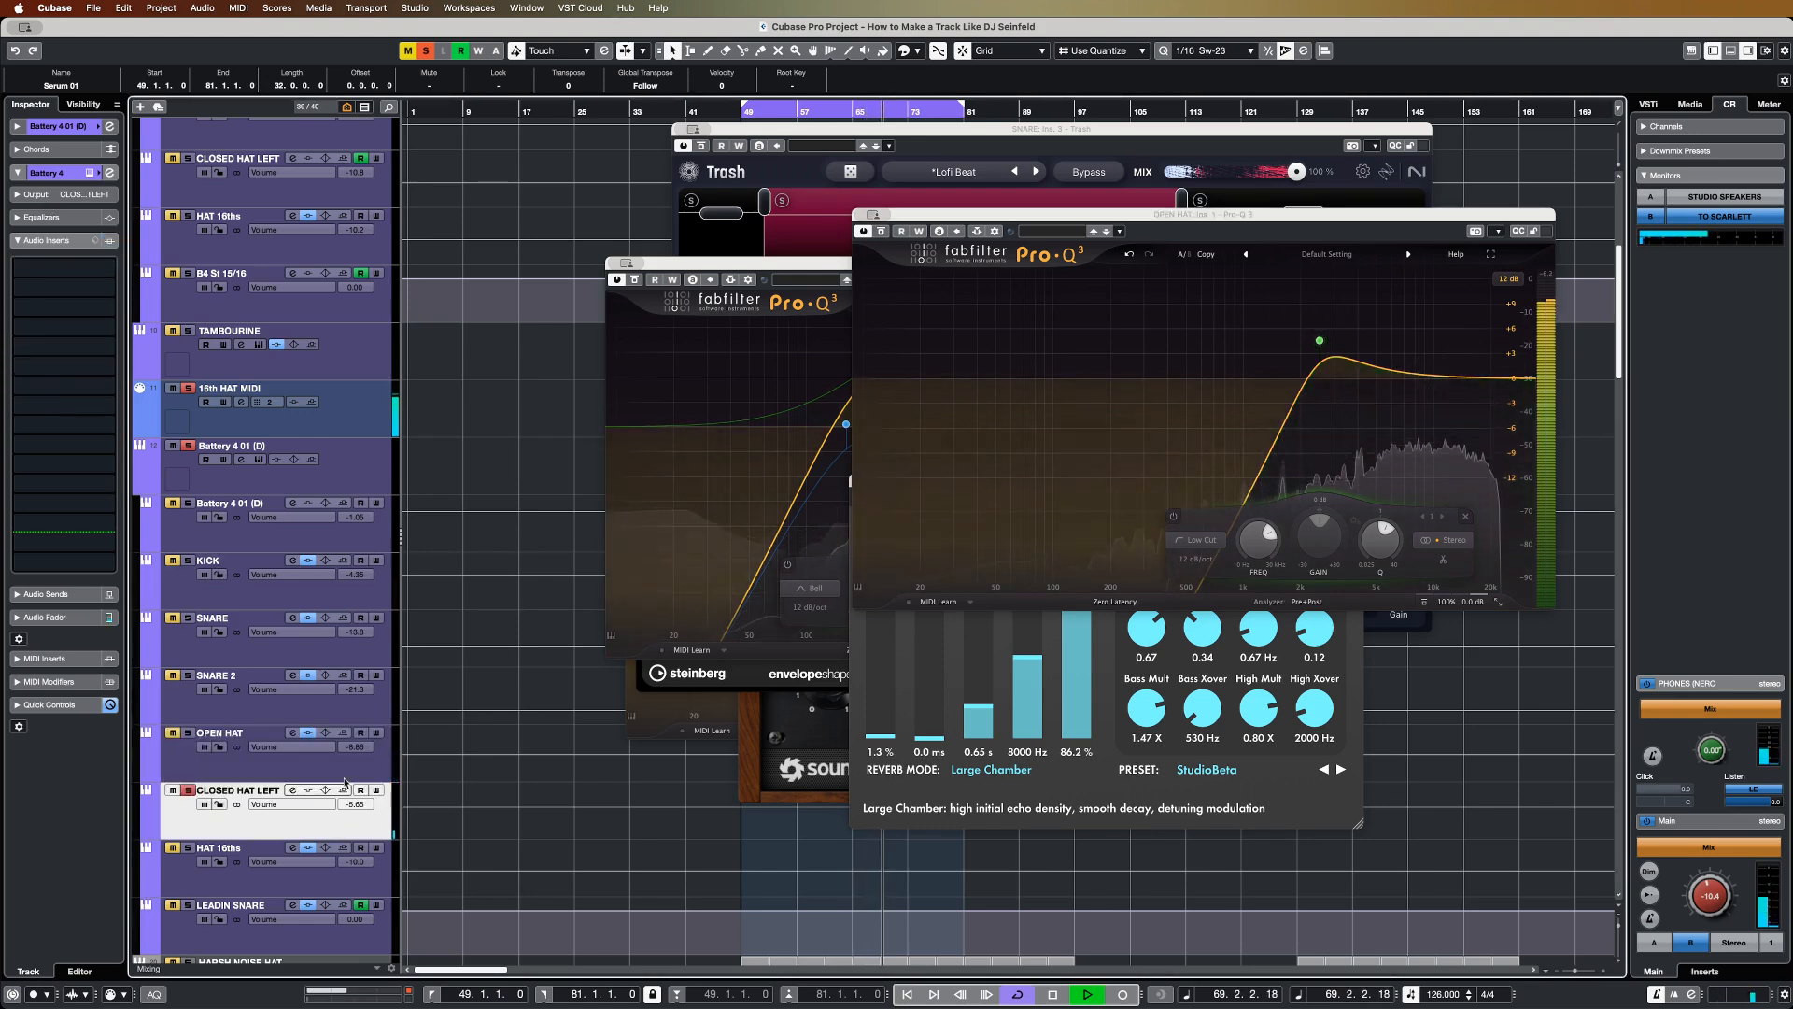
{"action": "scroll", "coordinate": [346, 785], "scroll_direction": "down", "scroll_amount": 1}
{"action": "left_click", "coordinate": [365, 859]}
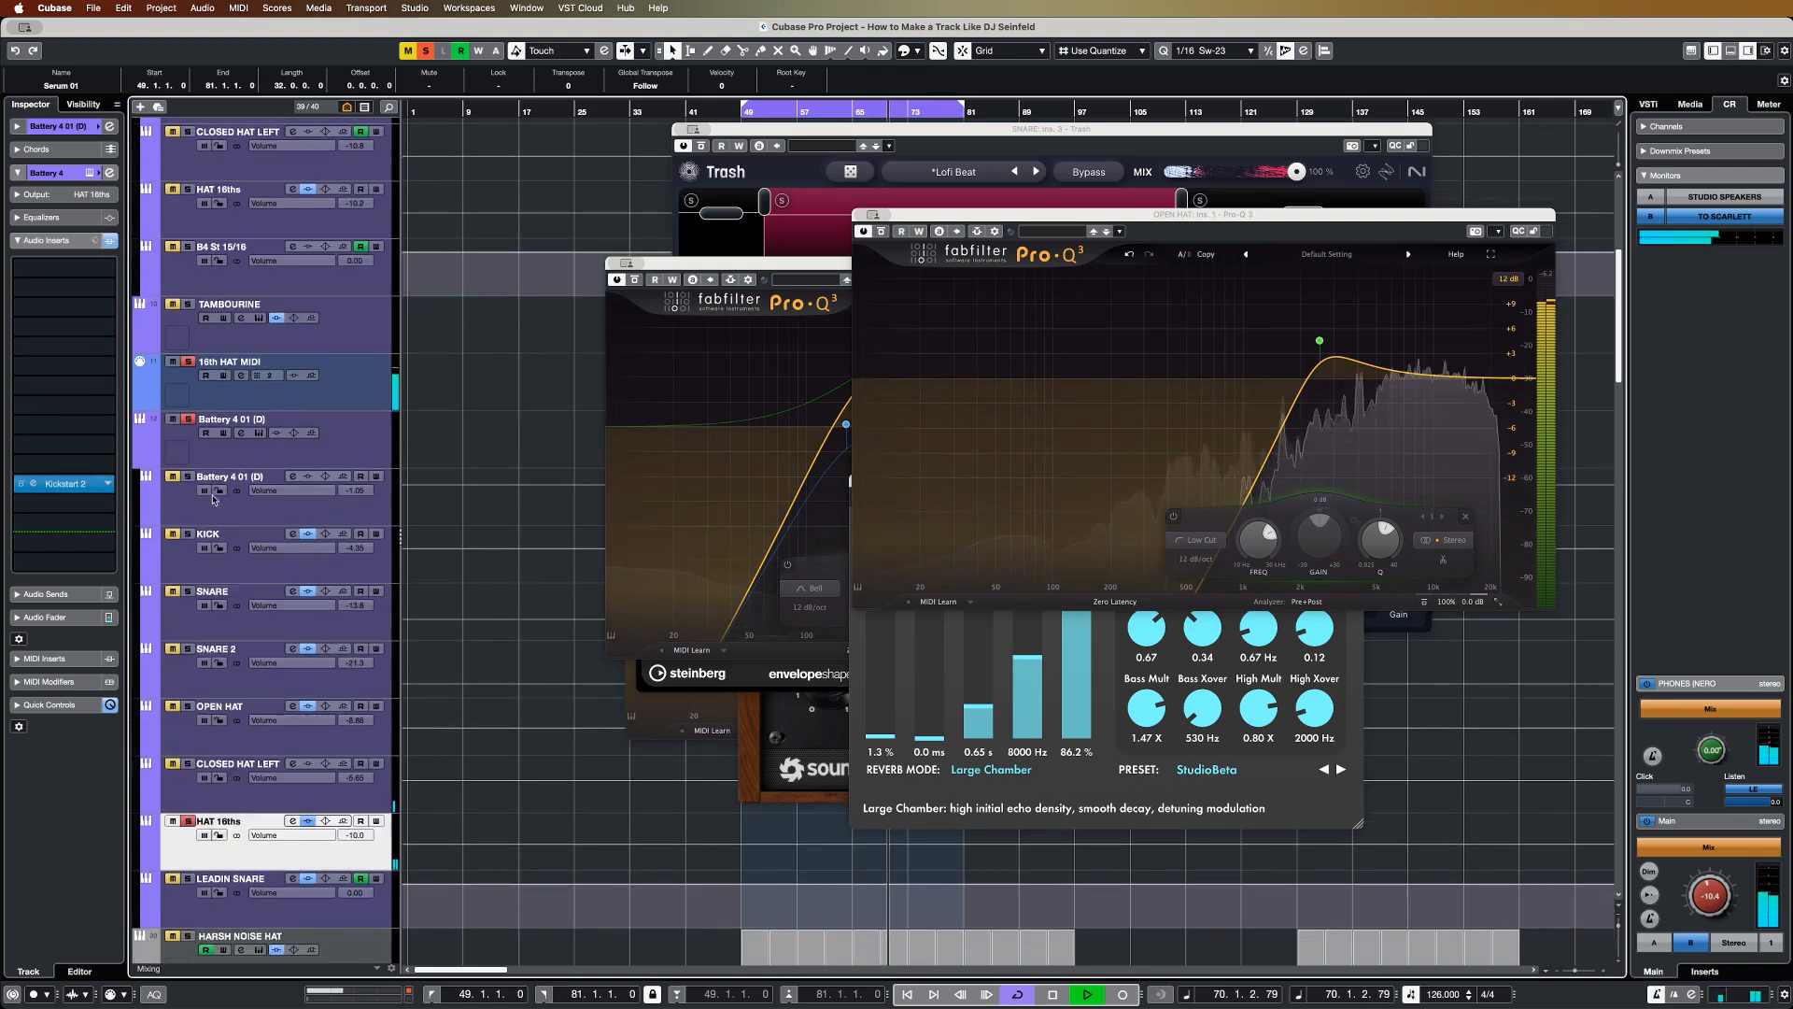
{"action": "left_click", "coordinate": [99, 485]}
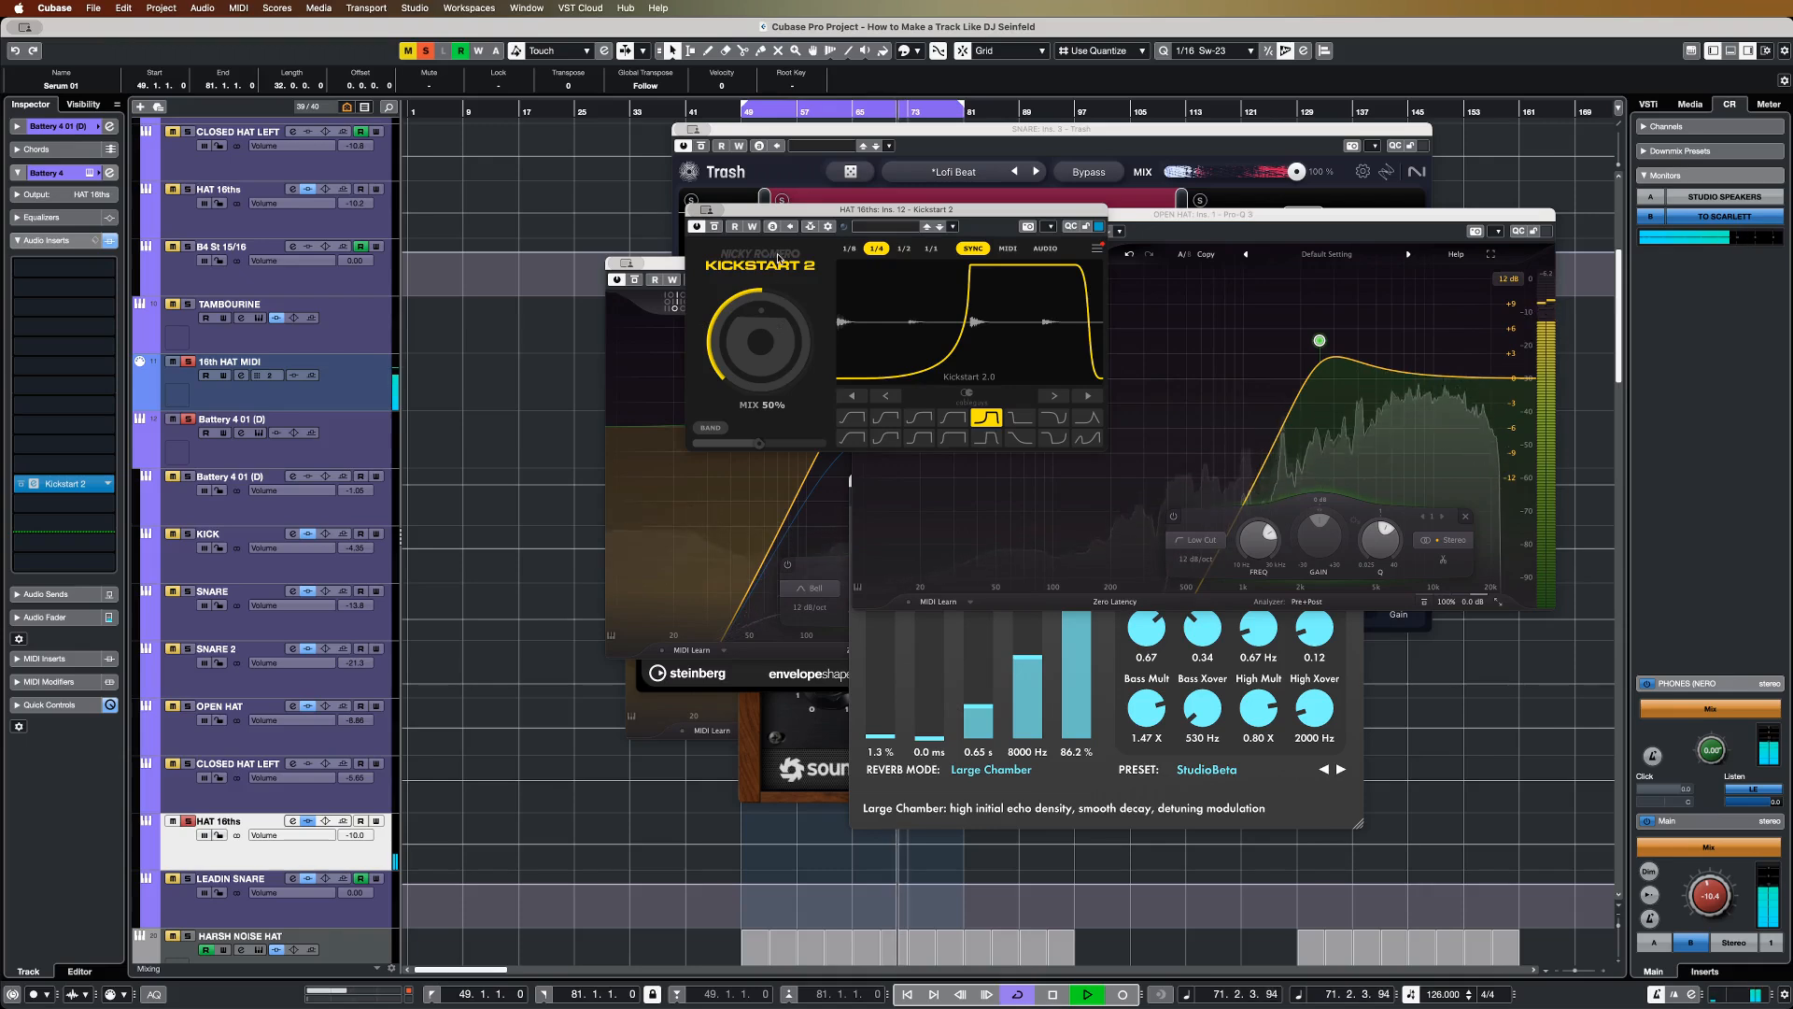
{"action": "left_click", "coordinate": [715, 227]}
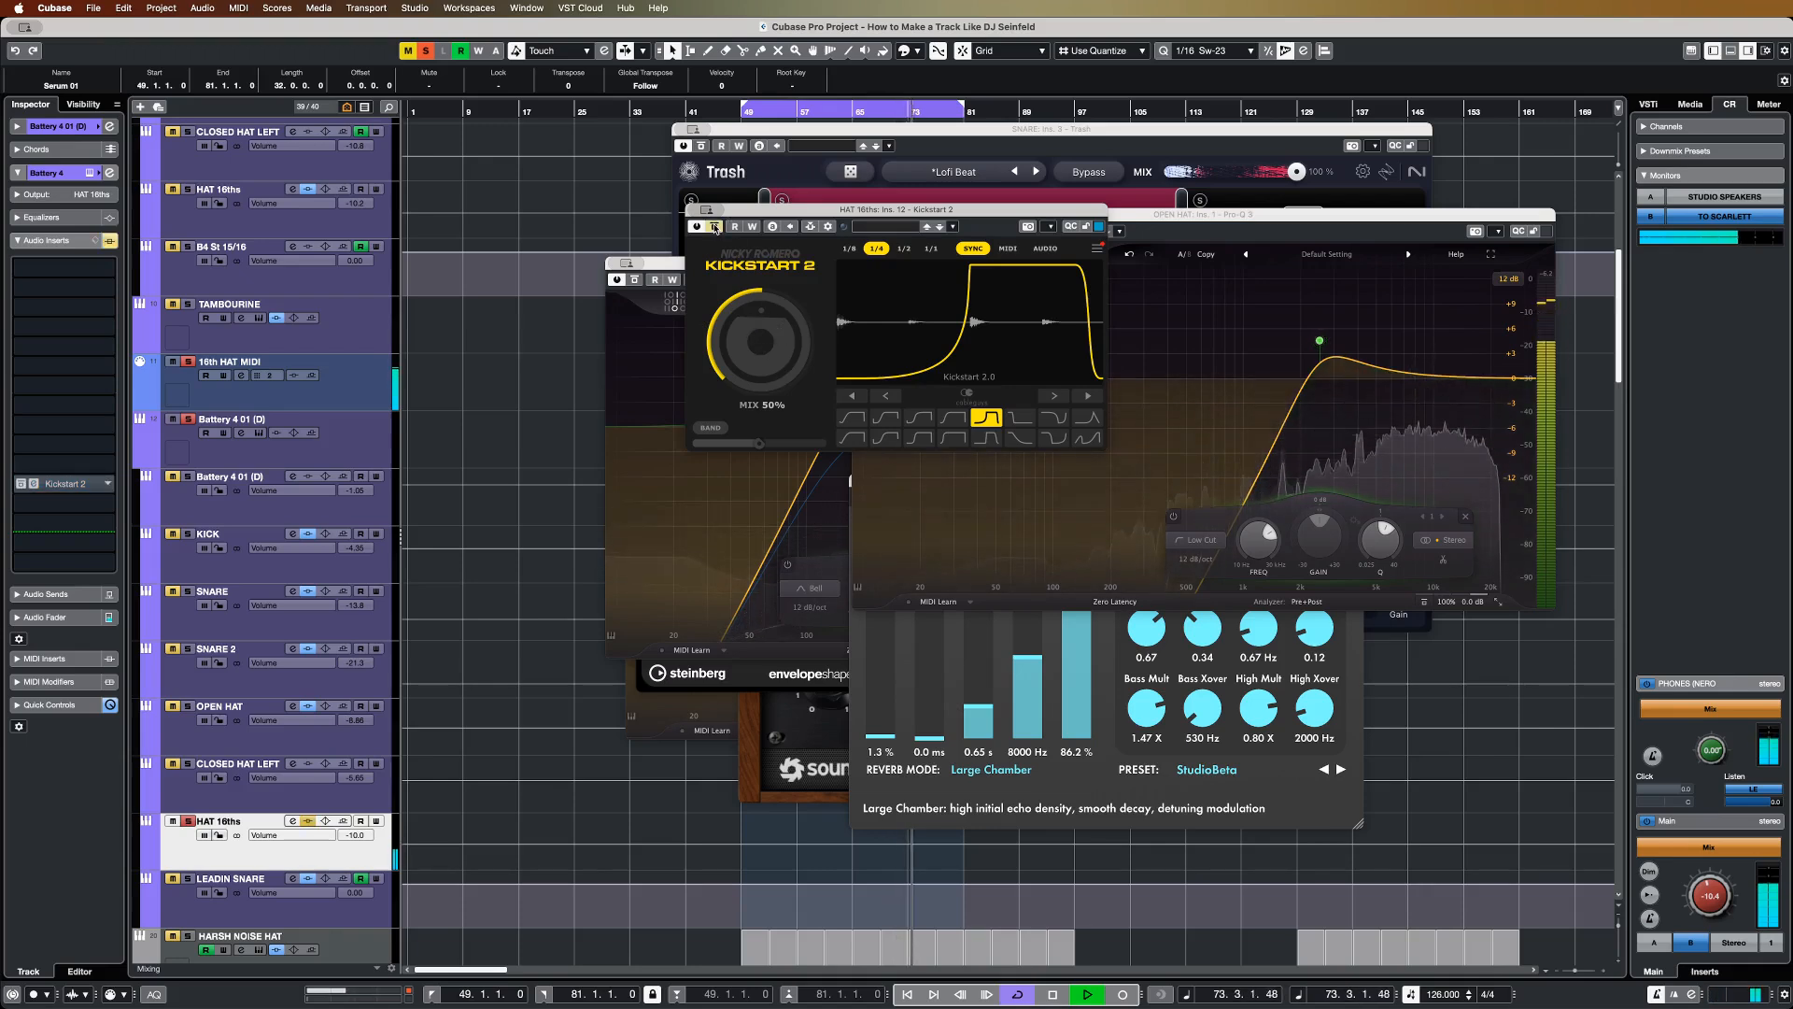
{"action": "left_click", "coordinate": [716, 227]}
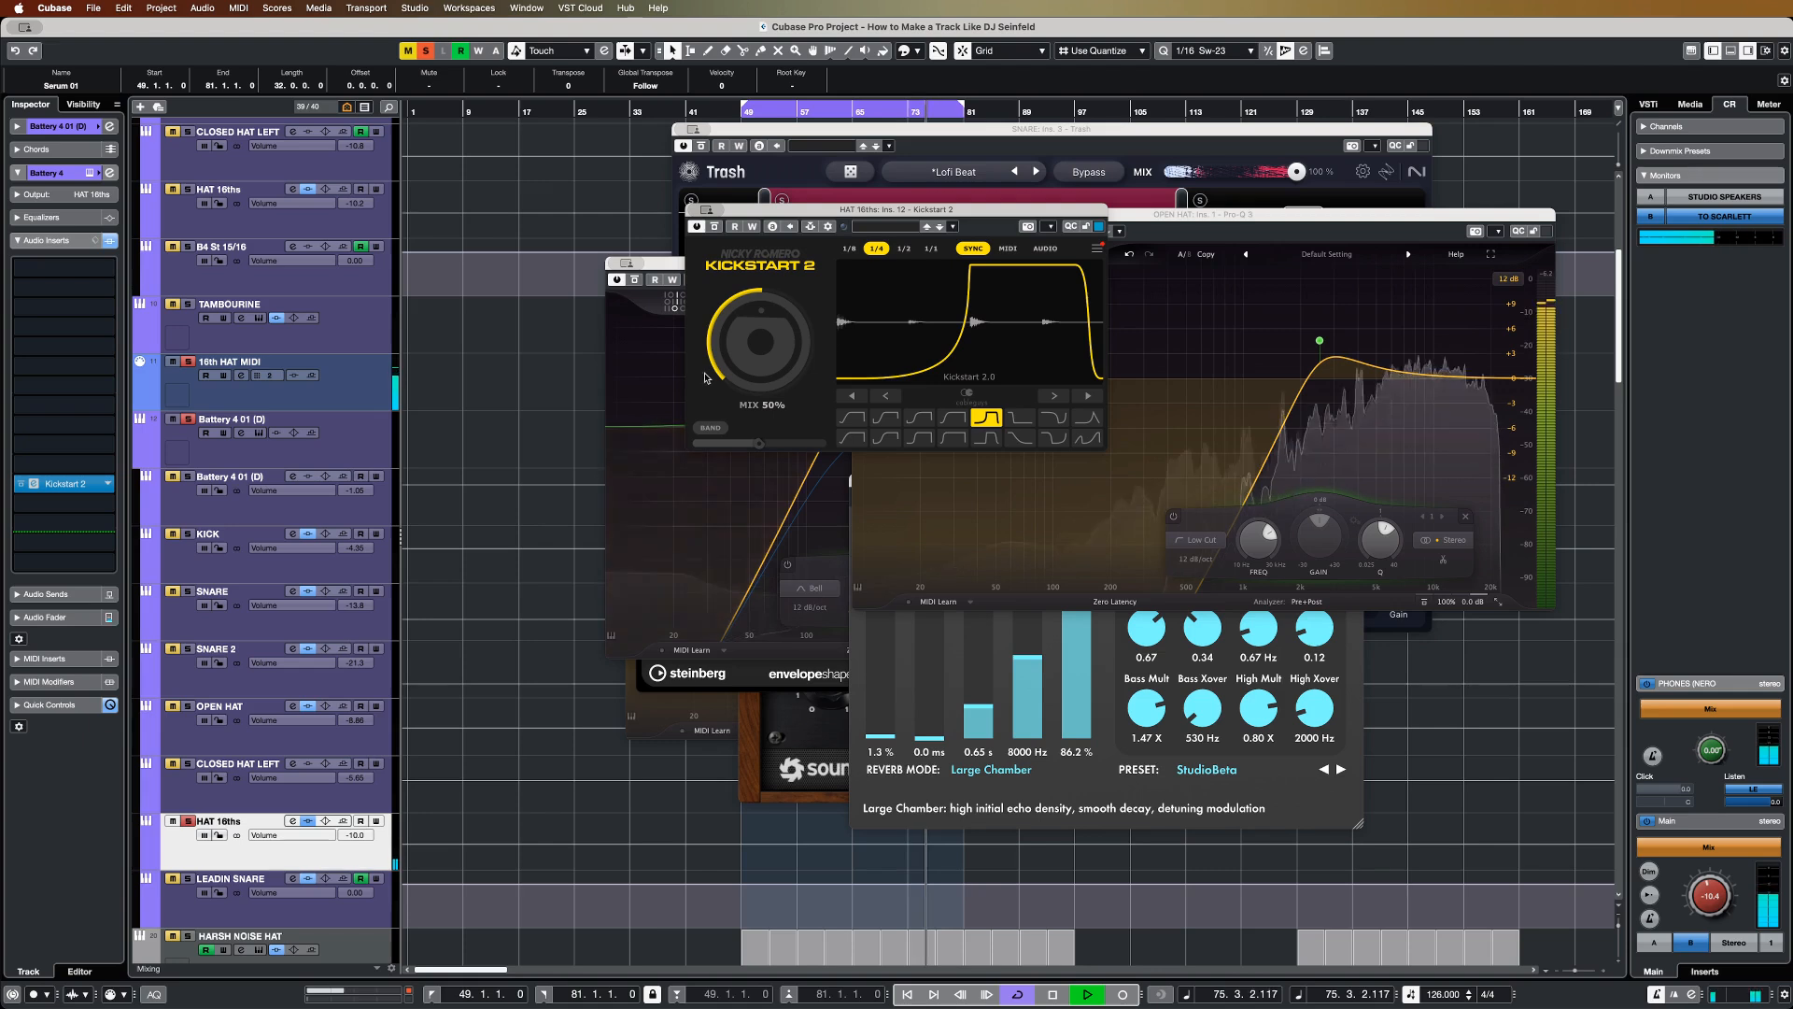
Step: Play LEADIN SNARE from bar 49, adjust the Drive in its Decapitator, and stop playback
{"action": "left_click", "coordinate": [354, 920]}
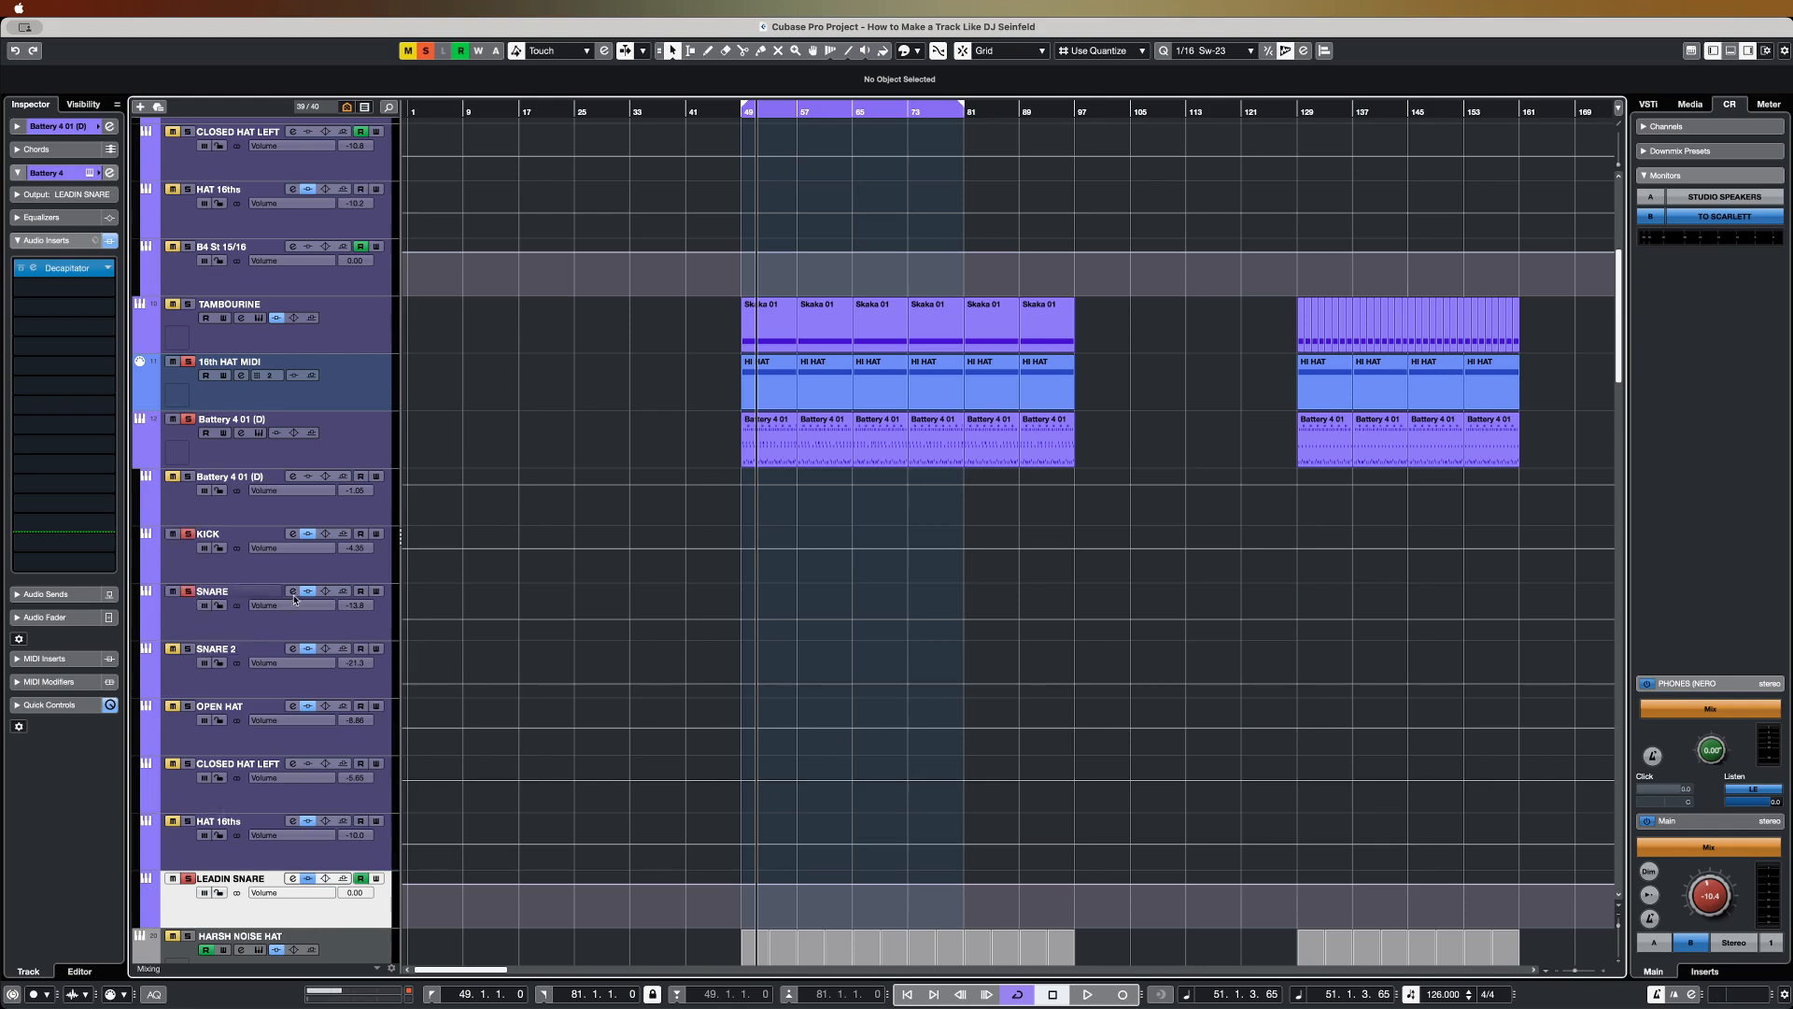
{"action": "left_click", "coordinate": [744, 111]}
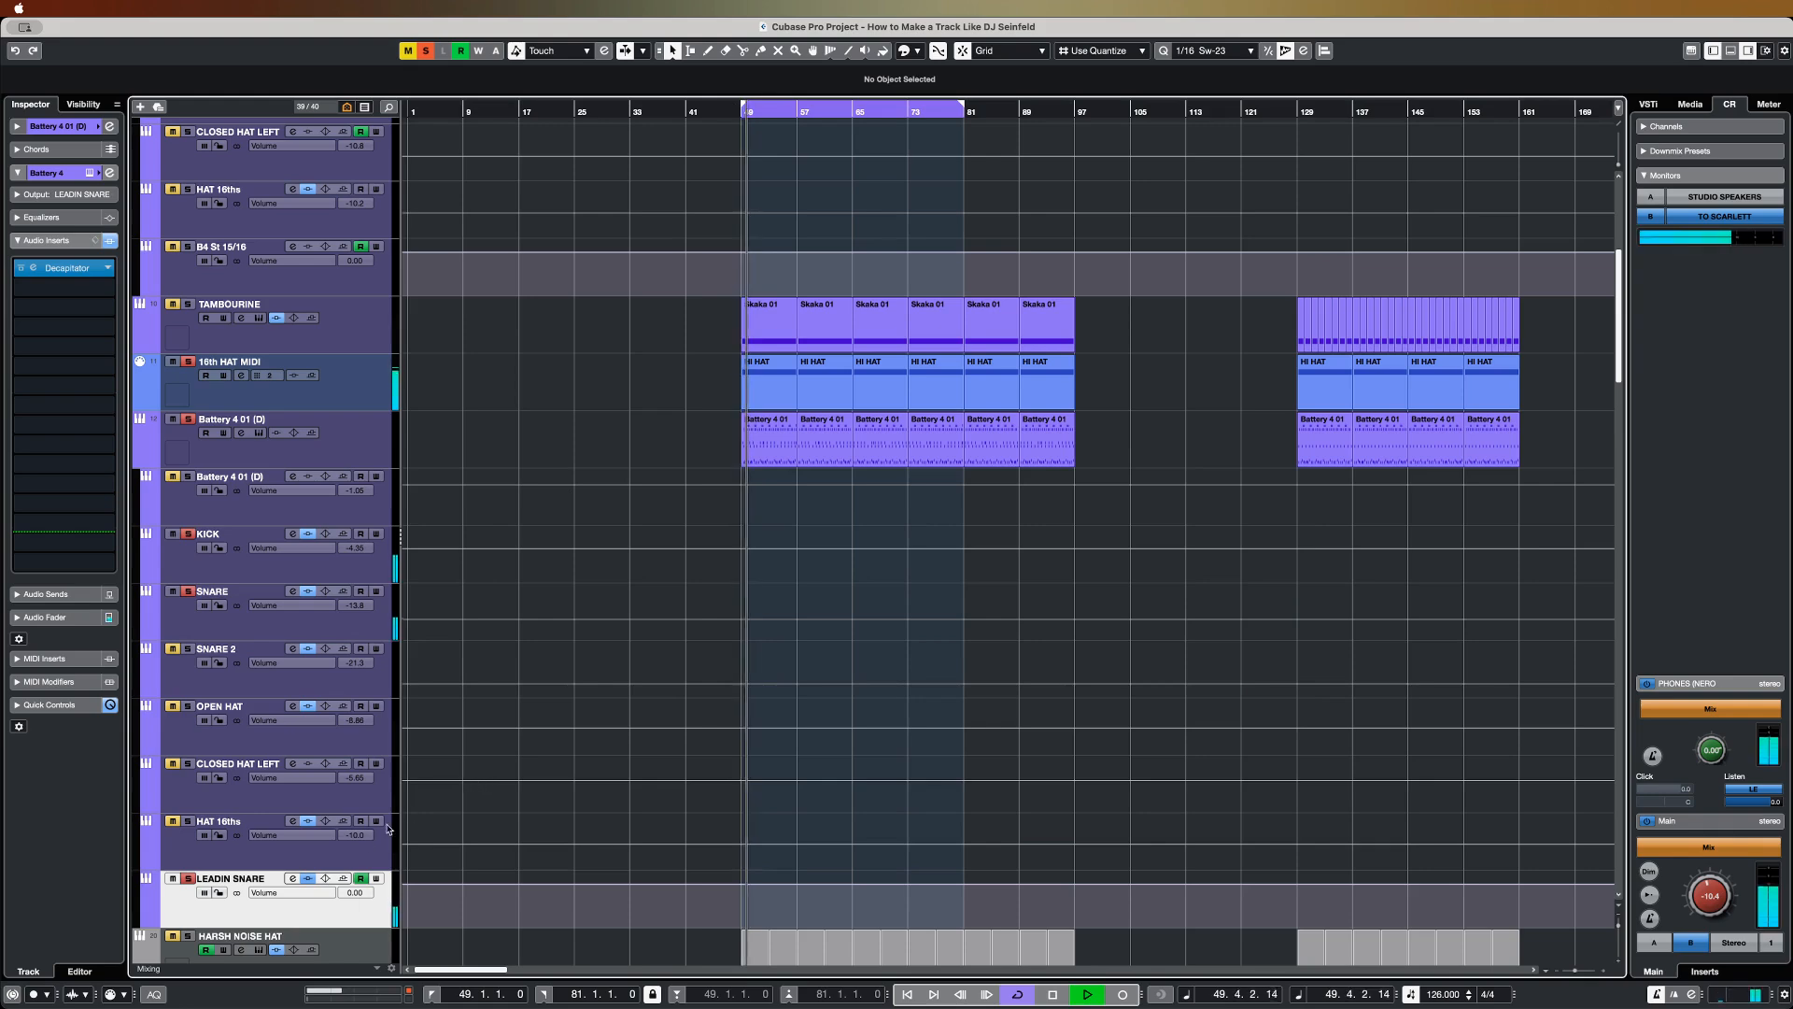
{"action": "left_click", "coordinate": [68, 268]}
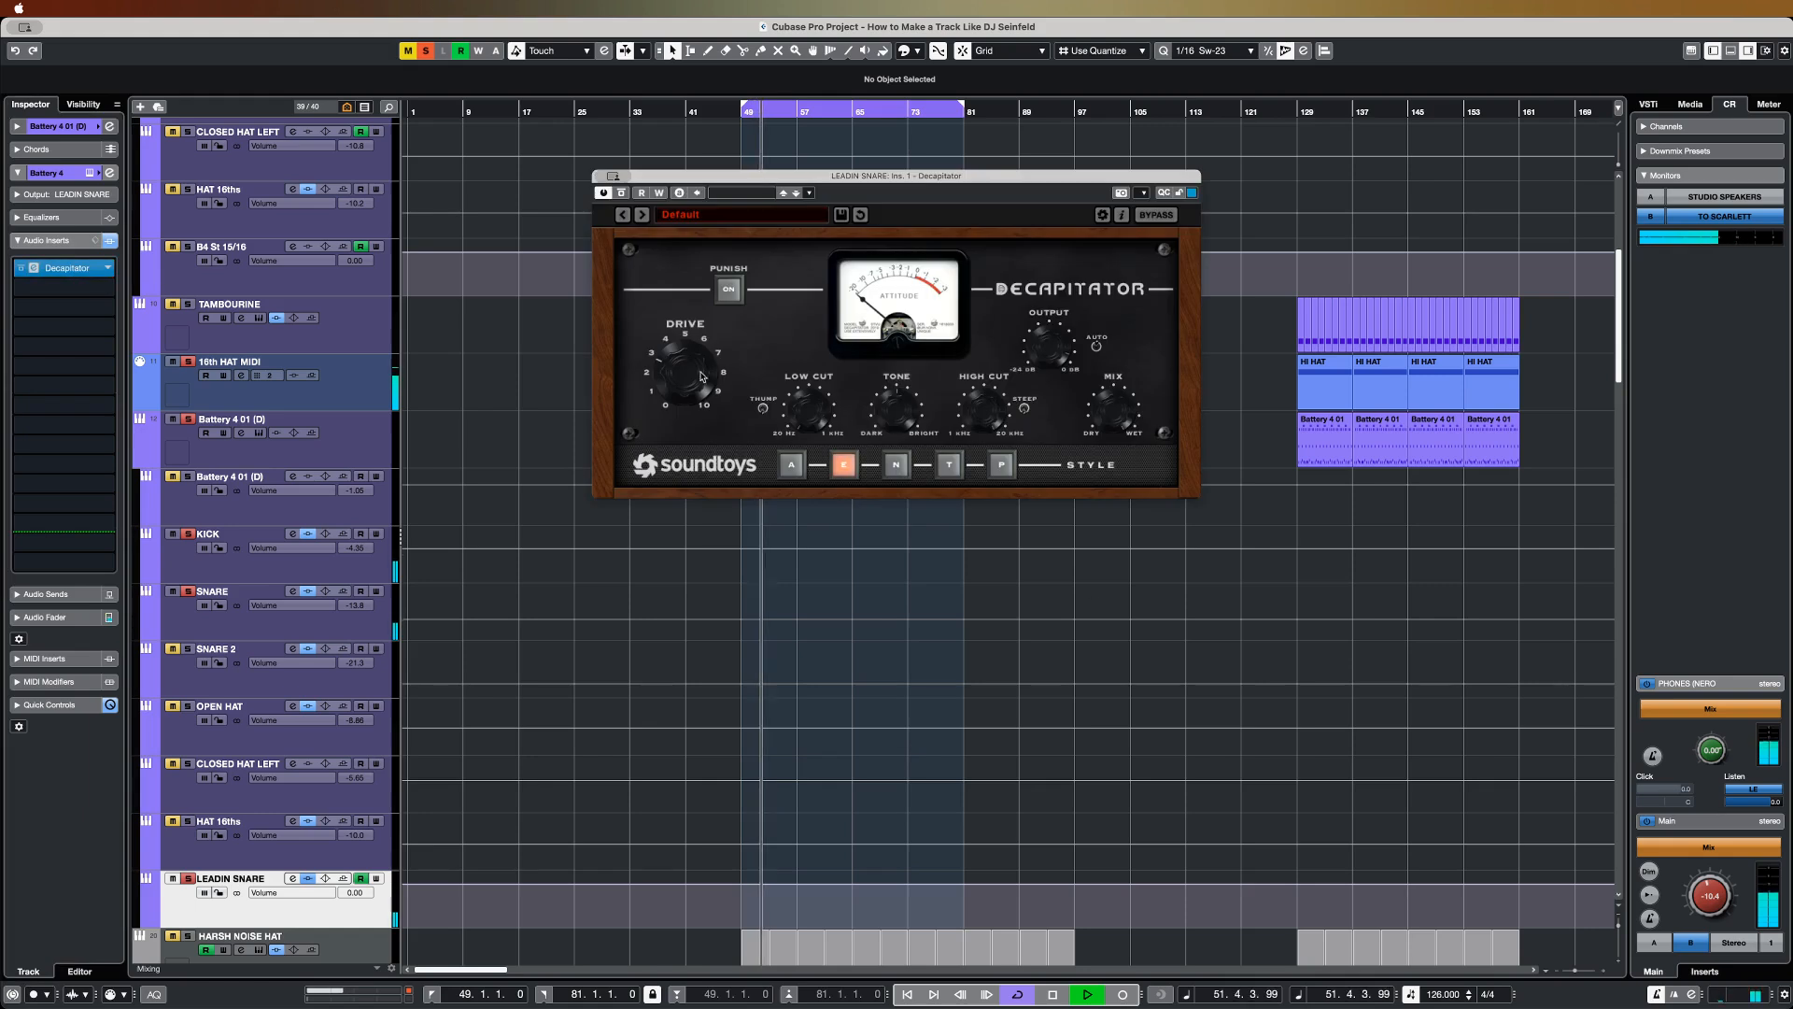
{"action": "left_click_drag", "start_coordinate": [712, 353], "coordinate": [711, 312]}
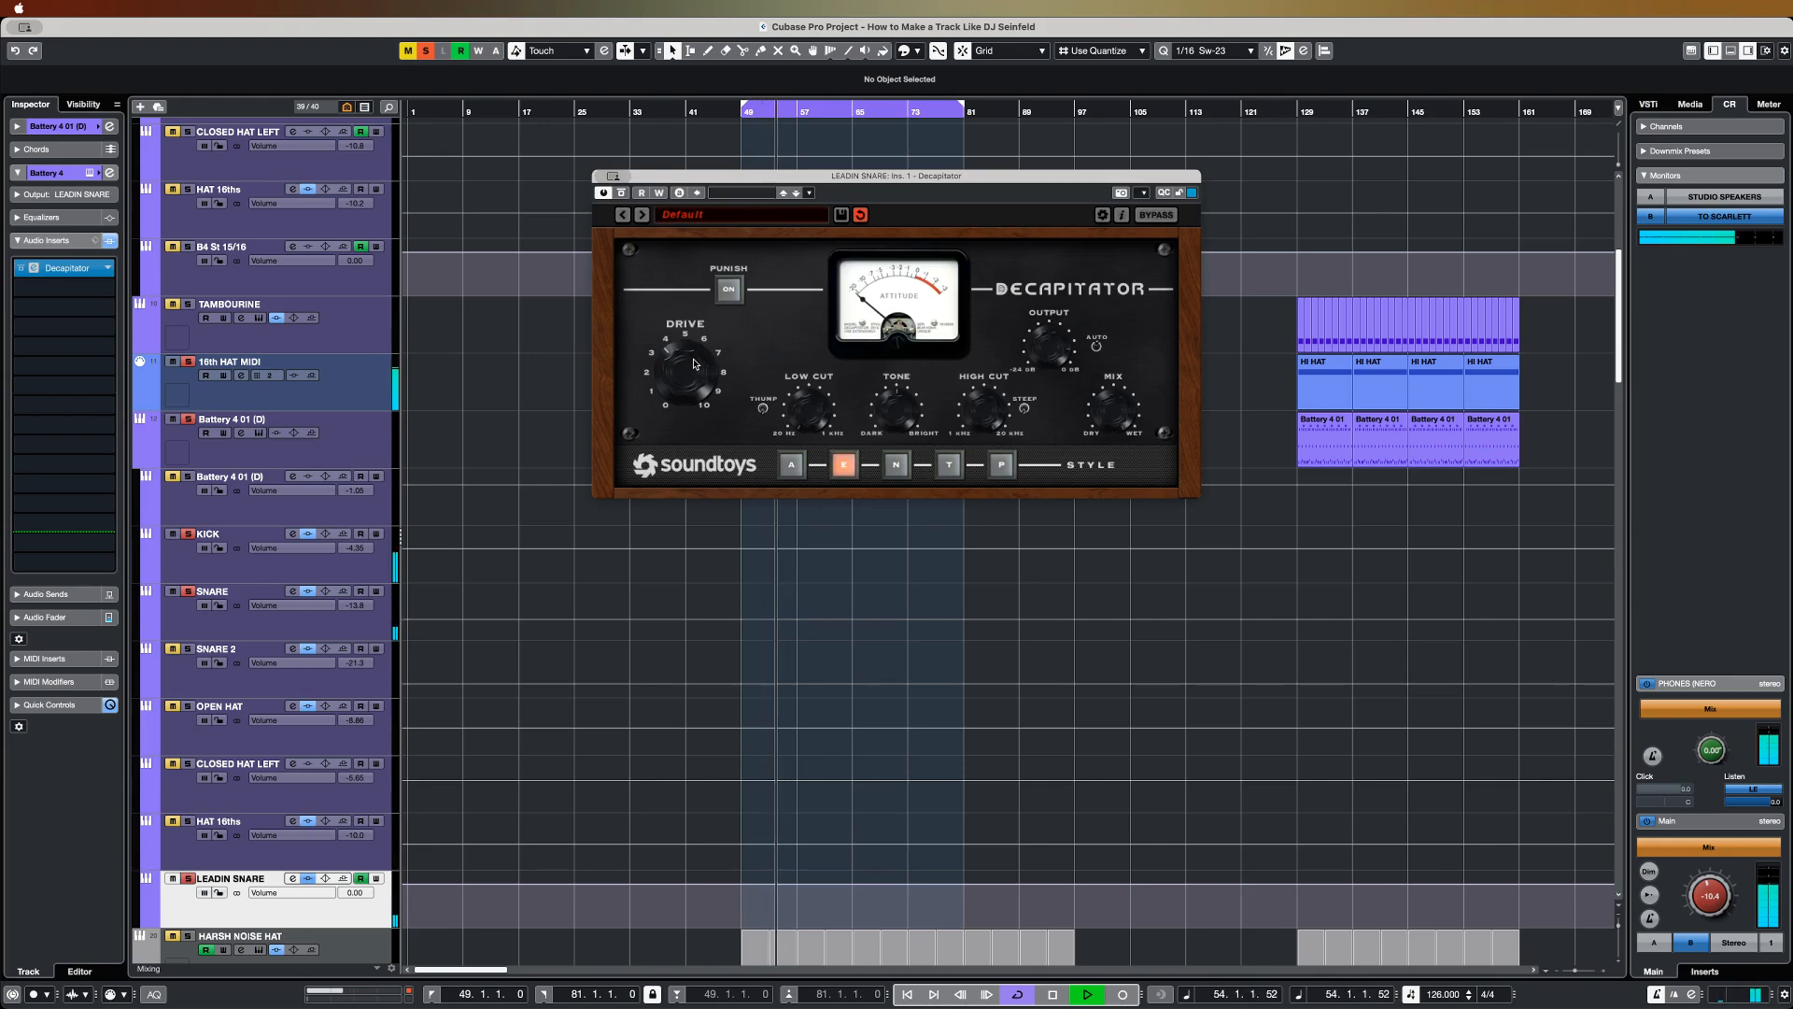
{"action": "left_click", "coordinate": [384, 915]}
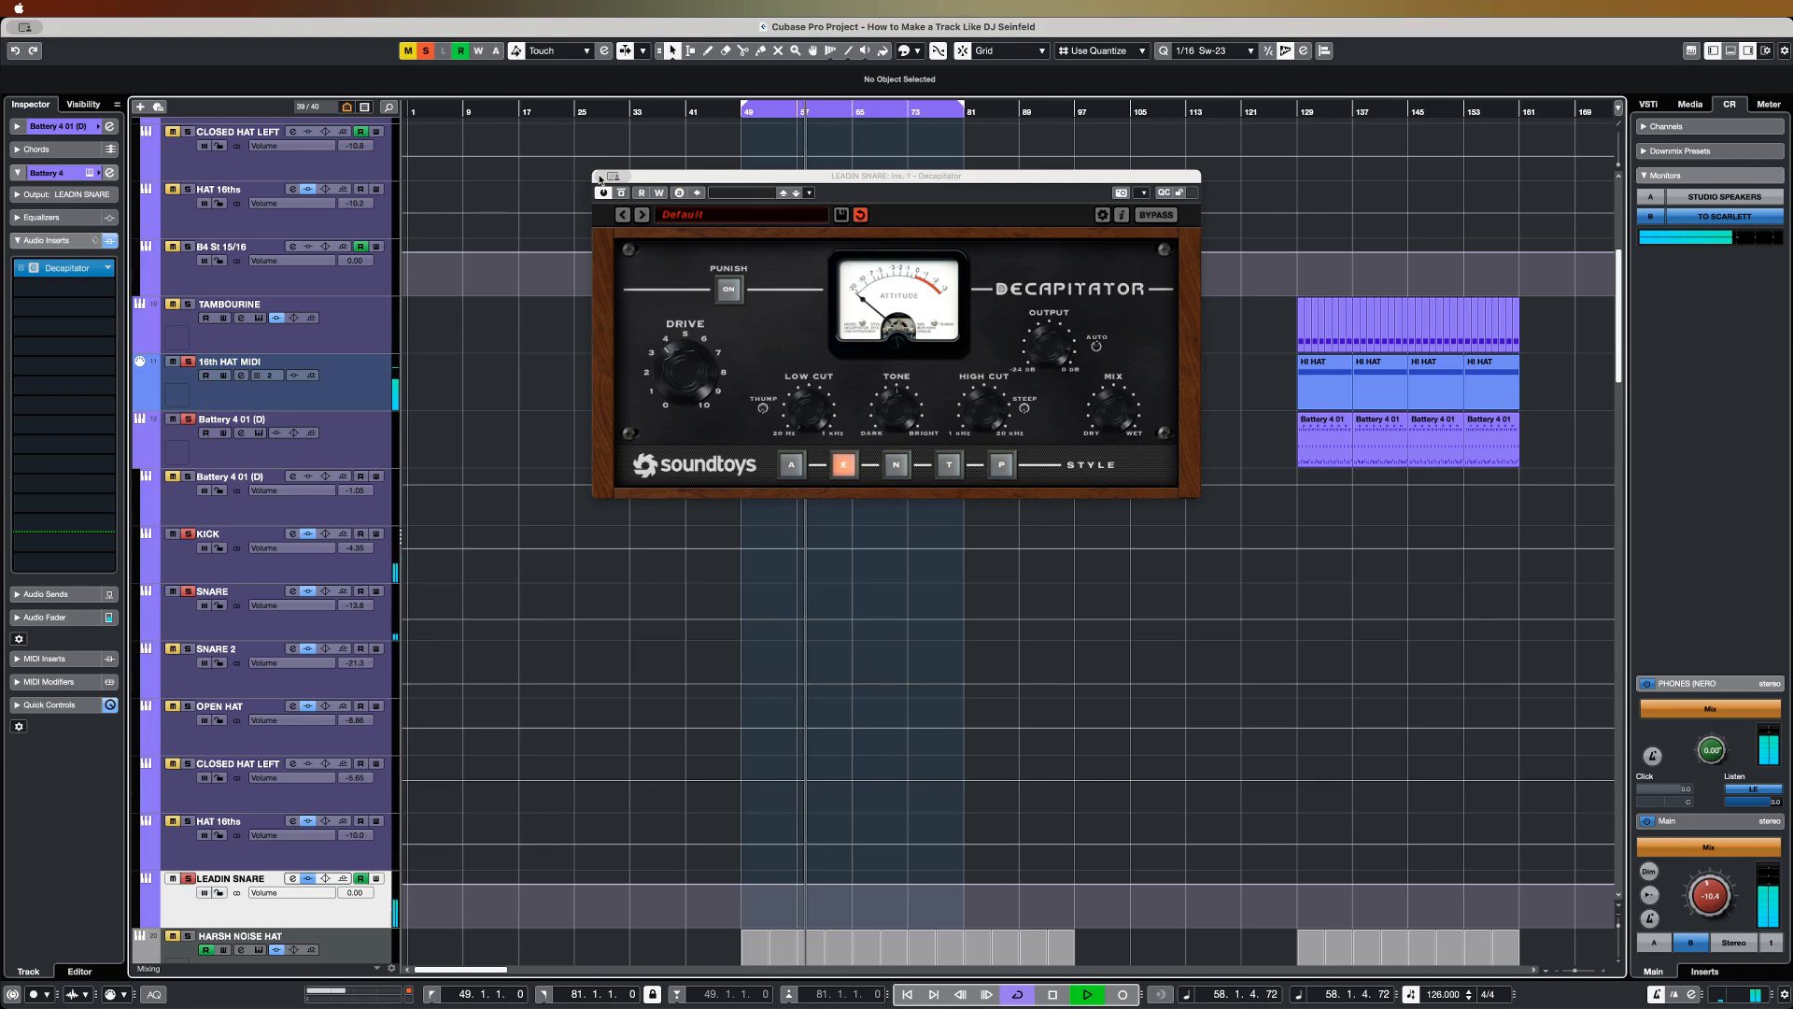
{"action": "key", "text": "space"}
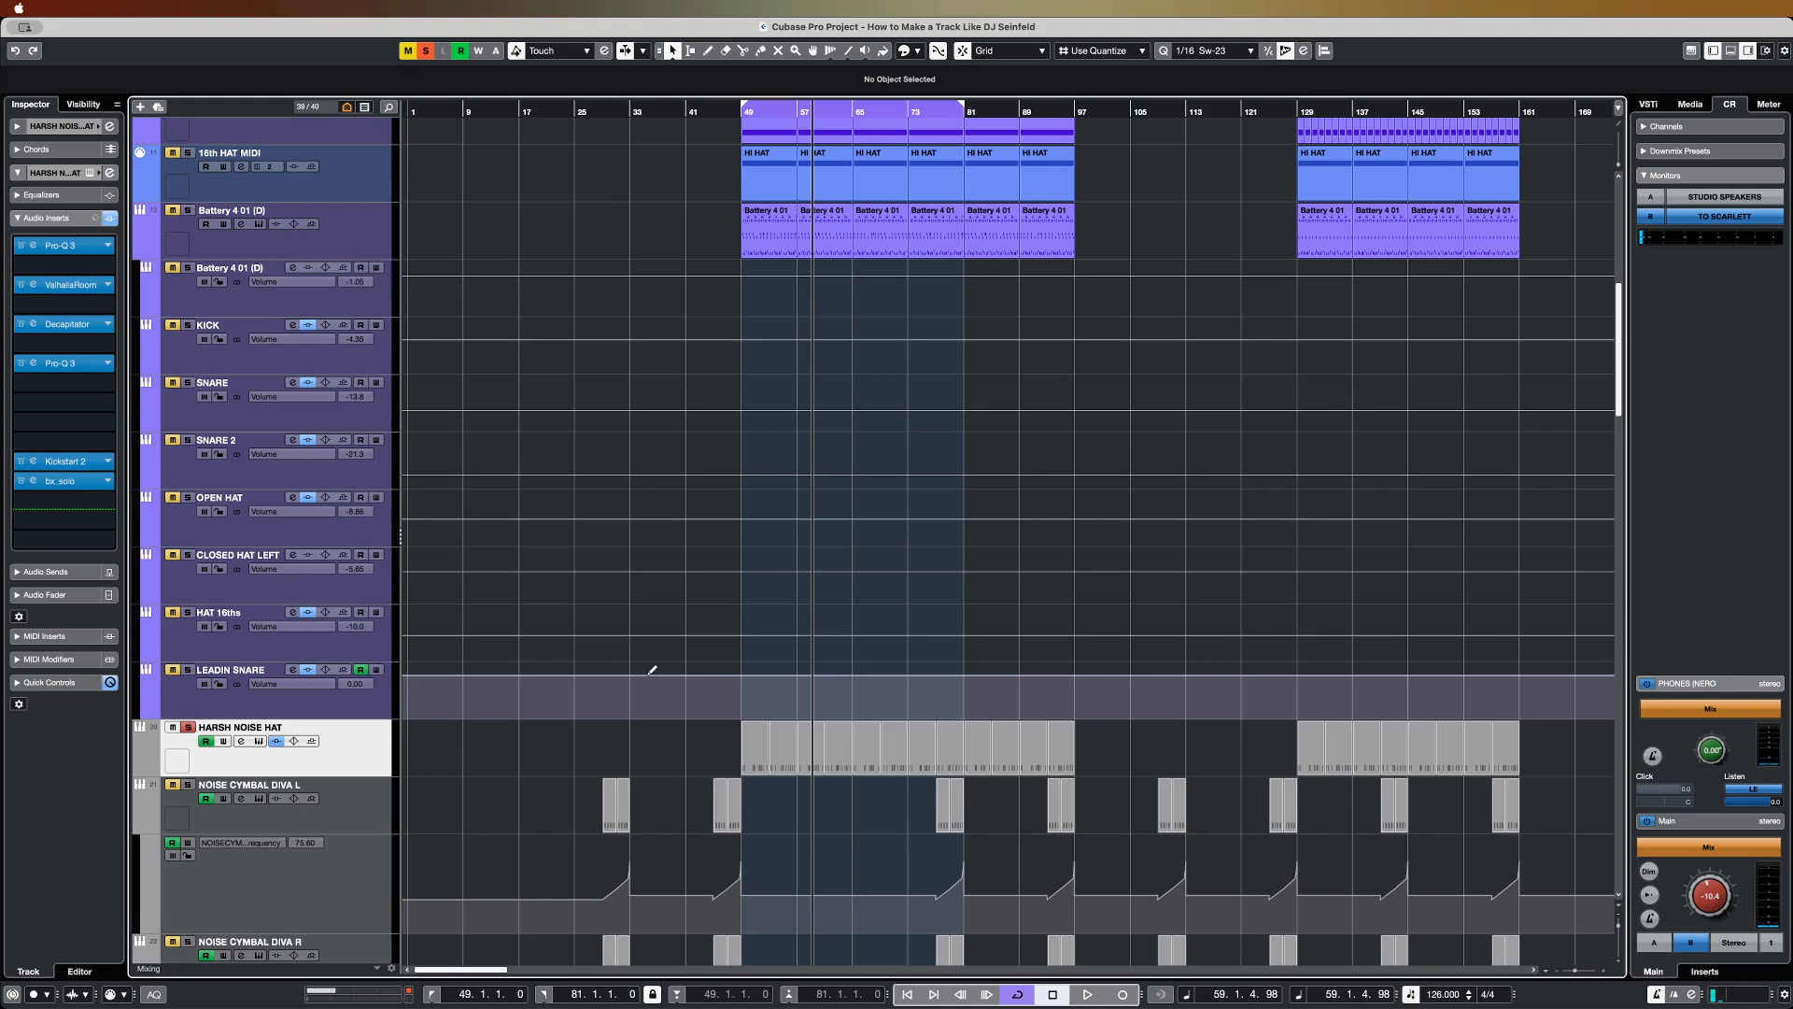
Step: Open the HARSH NOISE HAT's first Pro-Q 3, shift its low cut slightly higher with more resonance, and close it
{"action": "left_click", "coordinate": [79, 248]}
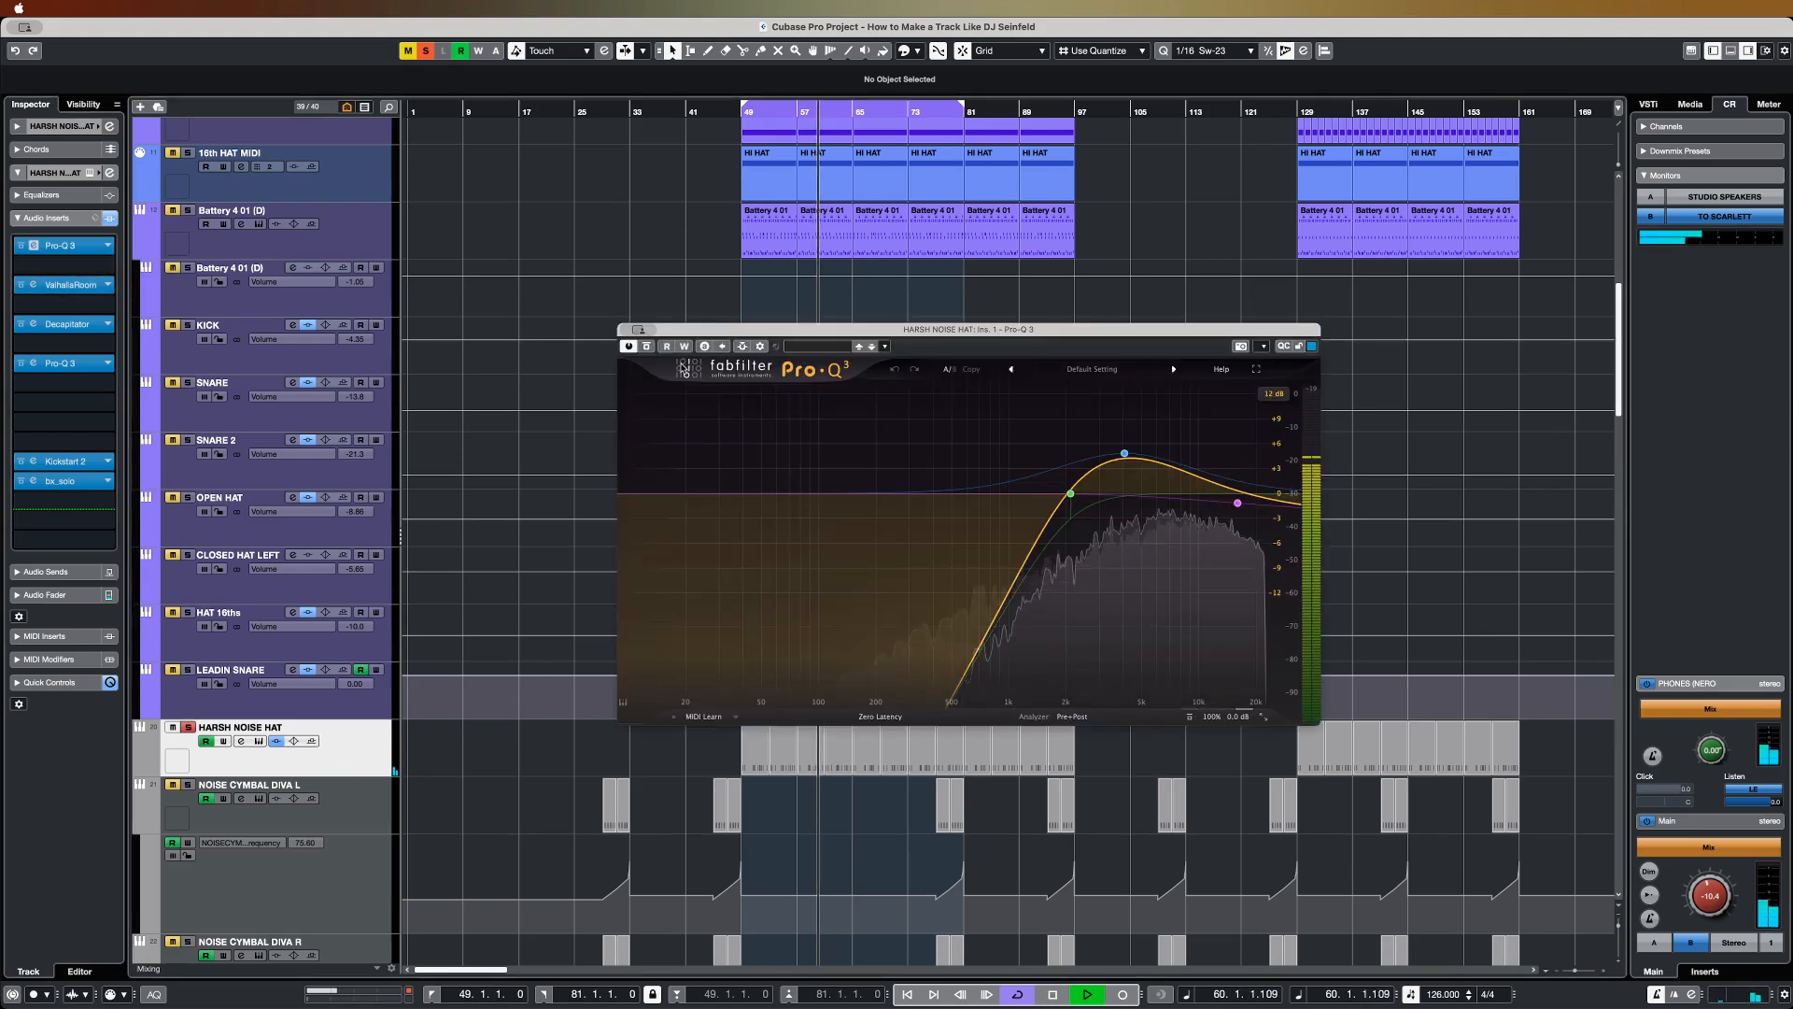
{"action": "mouse_move", "coordinate": [1071, 493]}
{"action": "left_mouse_down"}
{"action": "mouse_move", "coordinate": [738, 490]}
{"action": "mouse_move", "coordinate": [1078, 483]}
{"action": "left_mouse_up"}
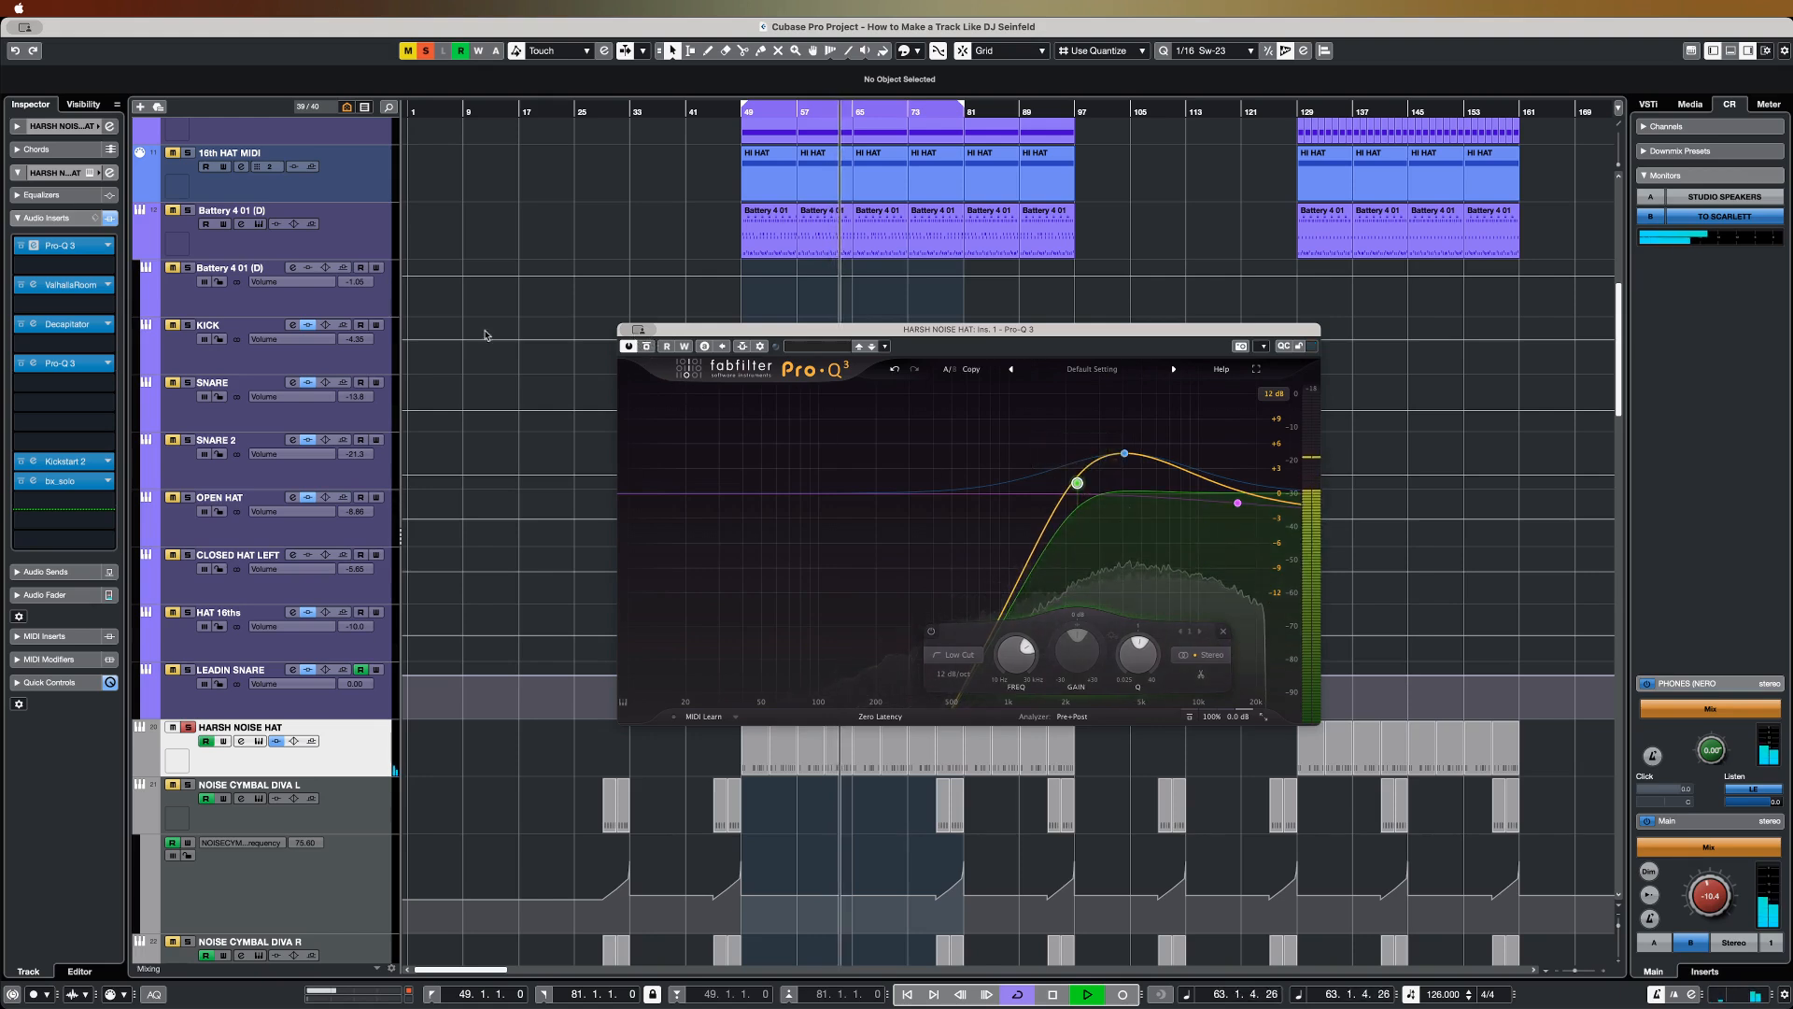
{"action": "key", "text": "super+w"}
Step: Show the HARSH NOISE HAT's ValhallaRoom and audition it with Kickstart 2, Decapitator and the second Pro-Q 3 bypassed
{"action": "left_click", "coordinate": [71, 286]}
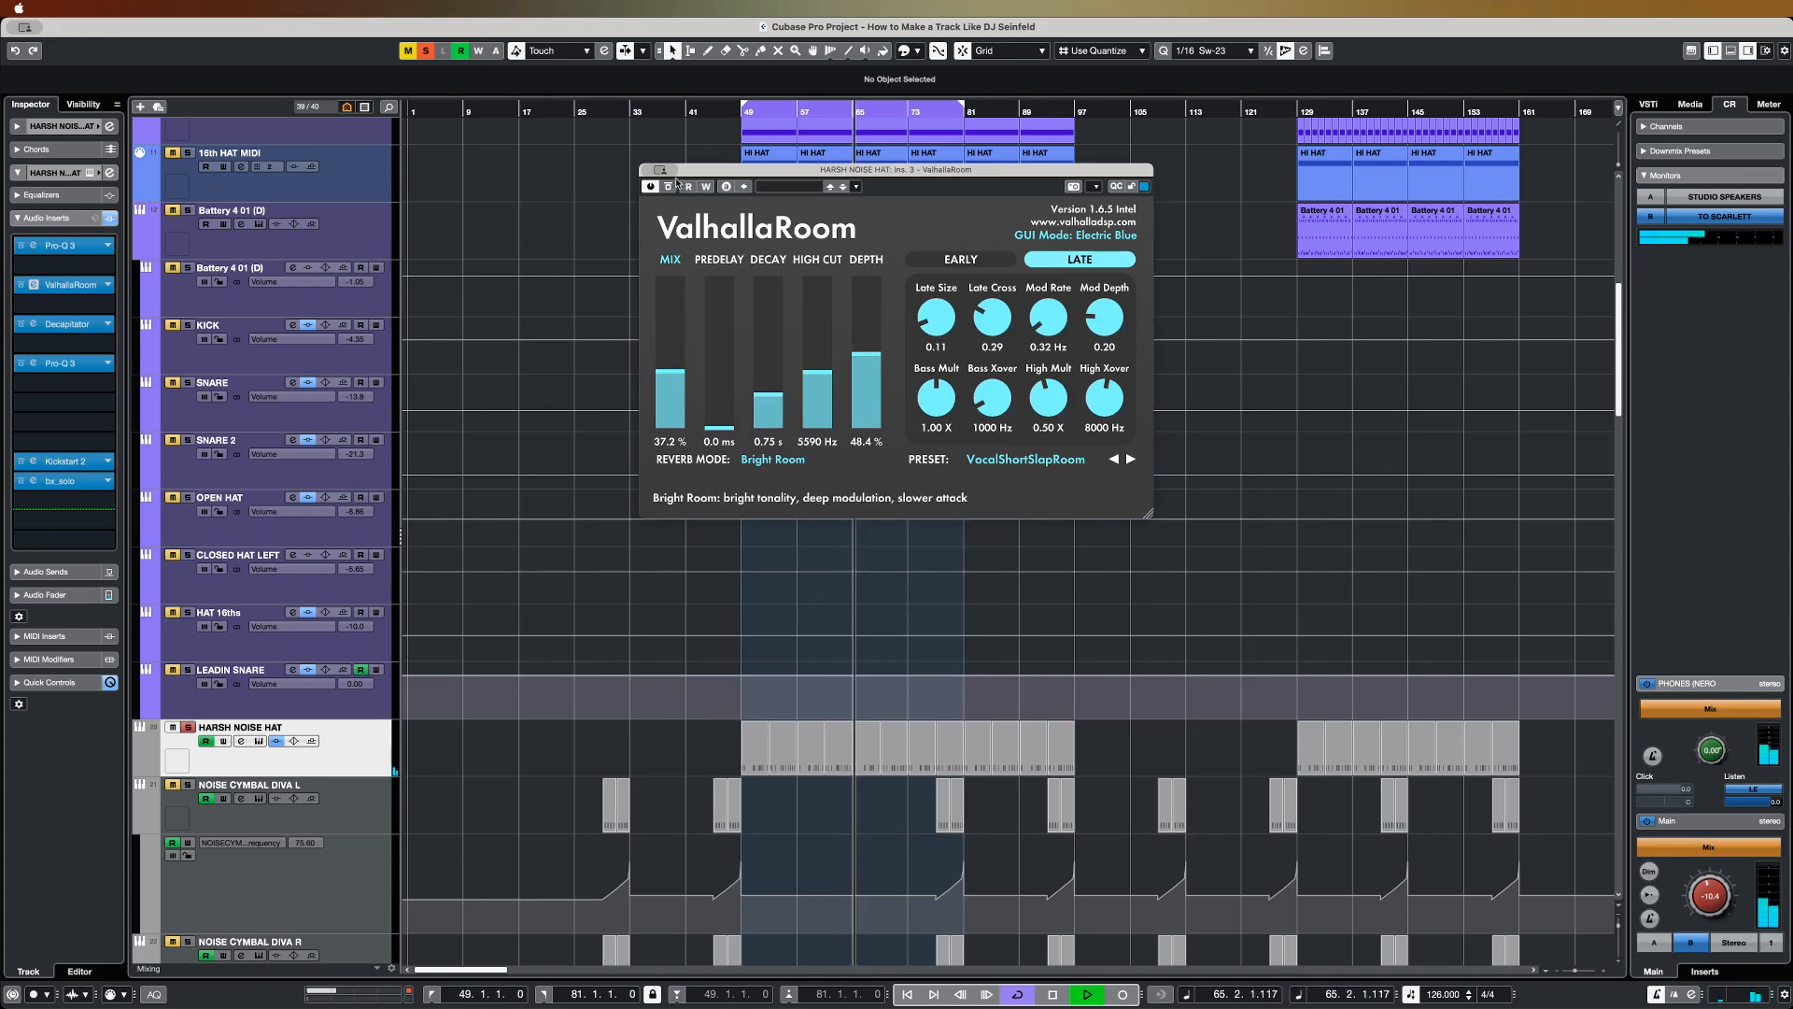
{"action": "left_click", "coordinate": [21, 462]}
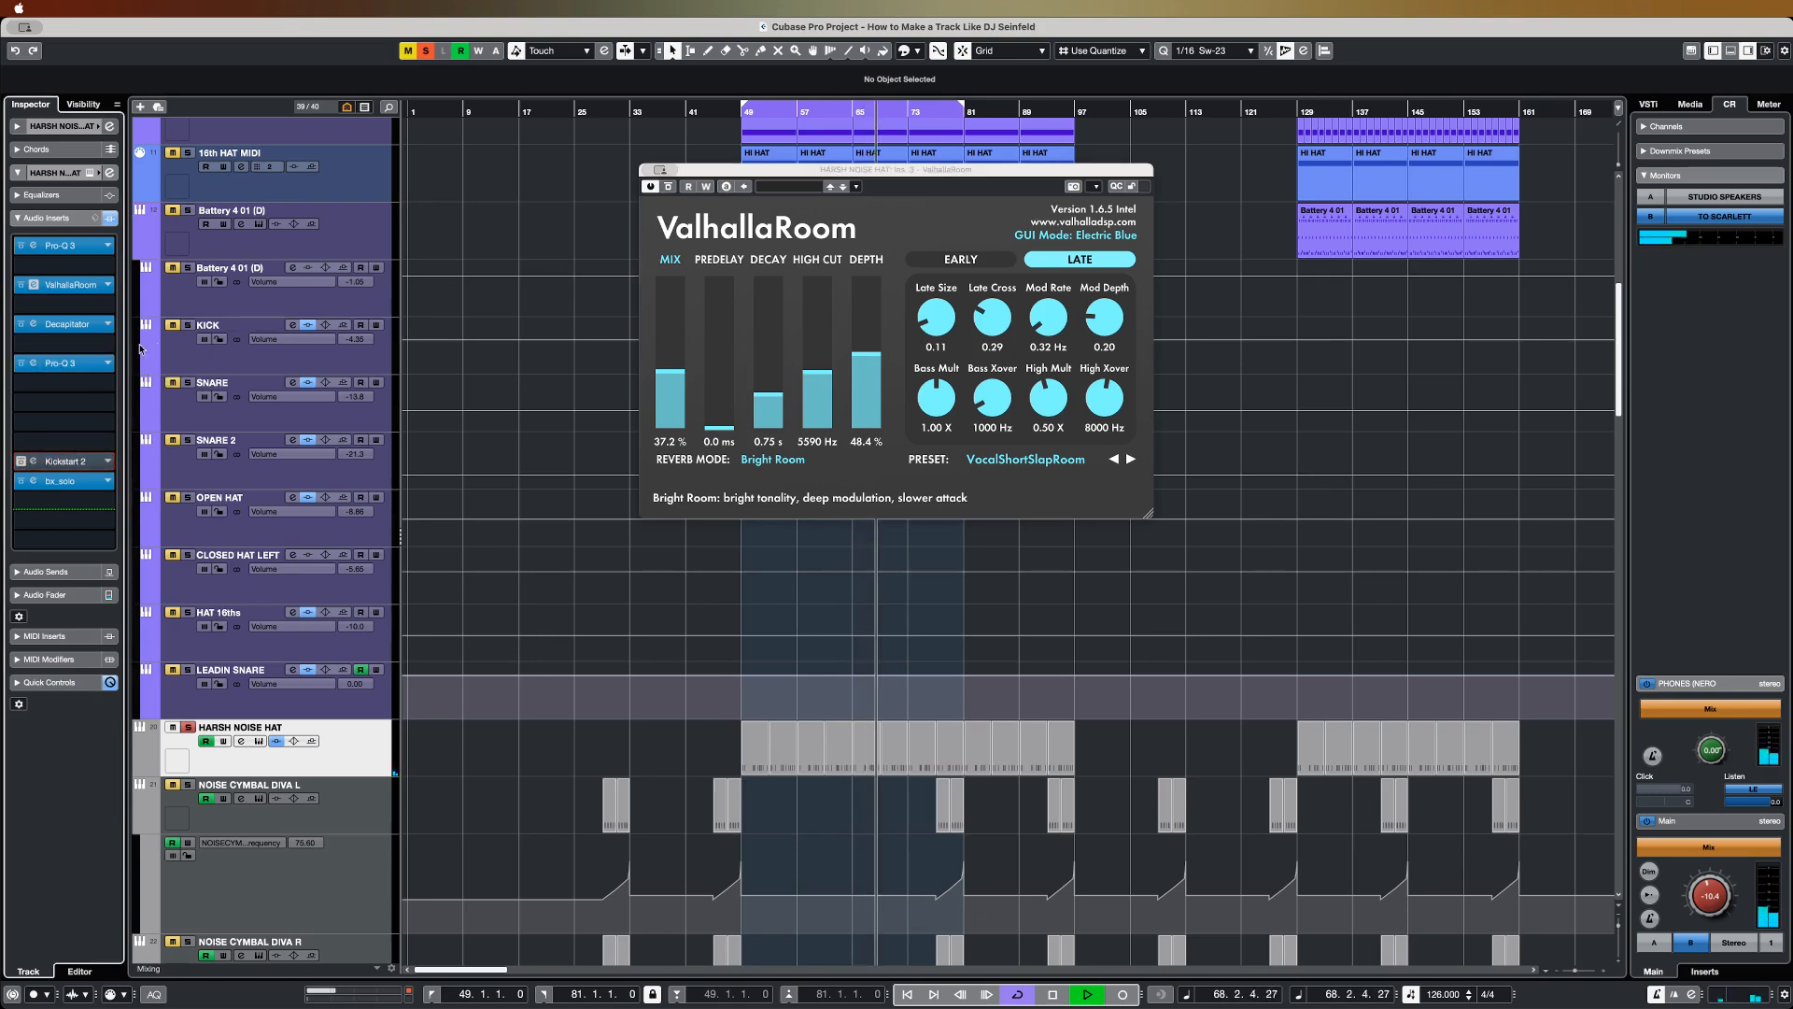
{"action": "left_click", "coordinate": [21, 324]}
{"action": "key", "text": "space"}
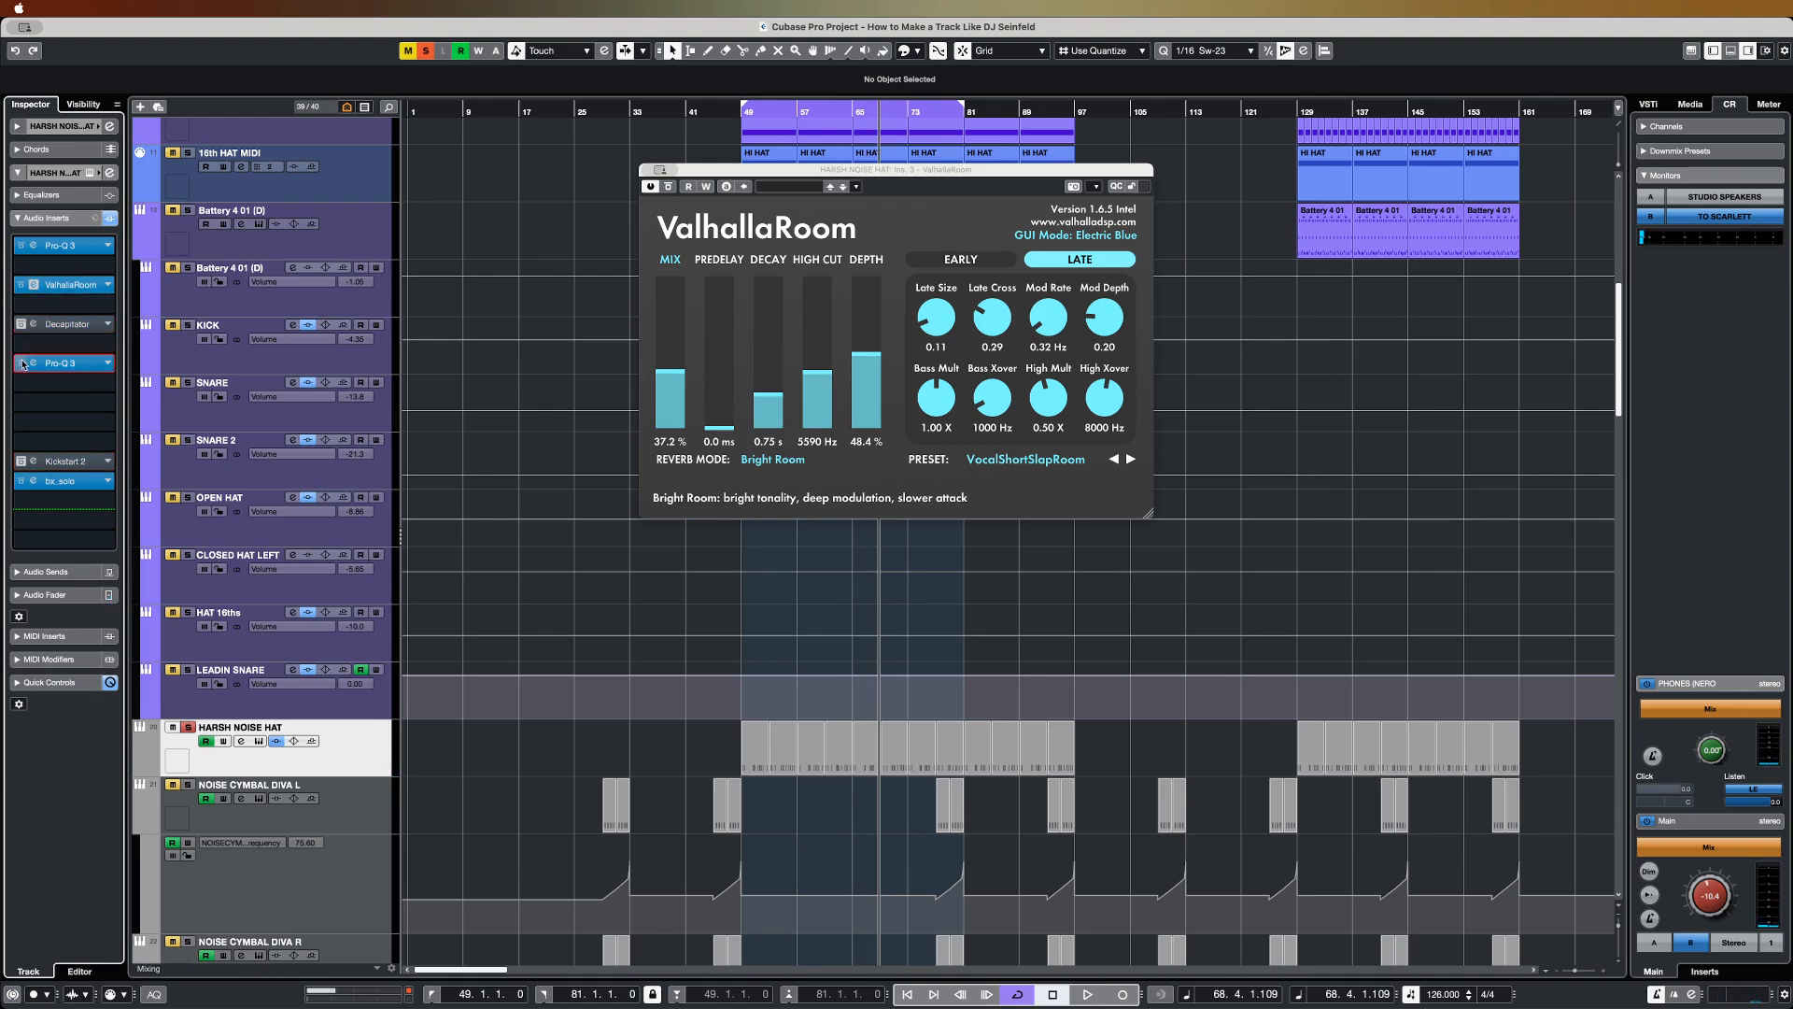
{"action": "left_click", "coordinate": [22, 363]}
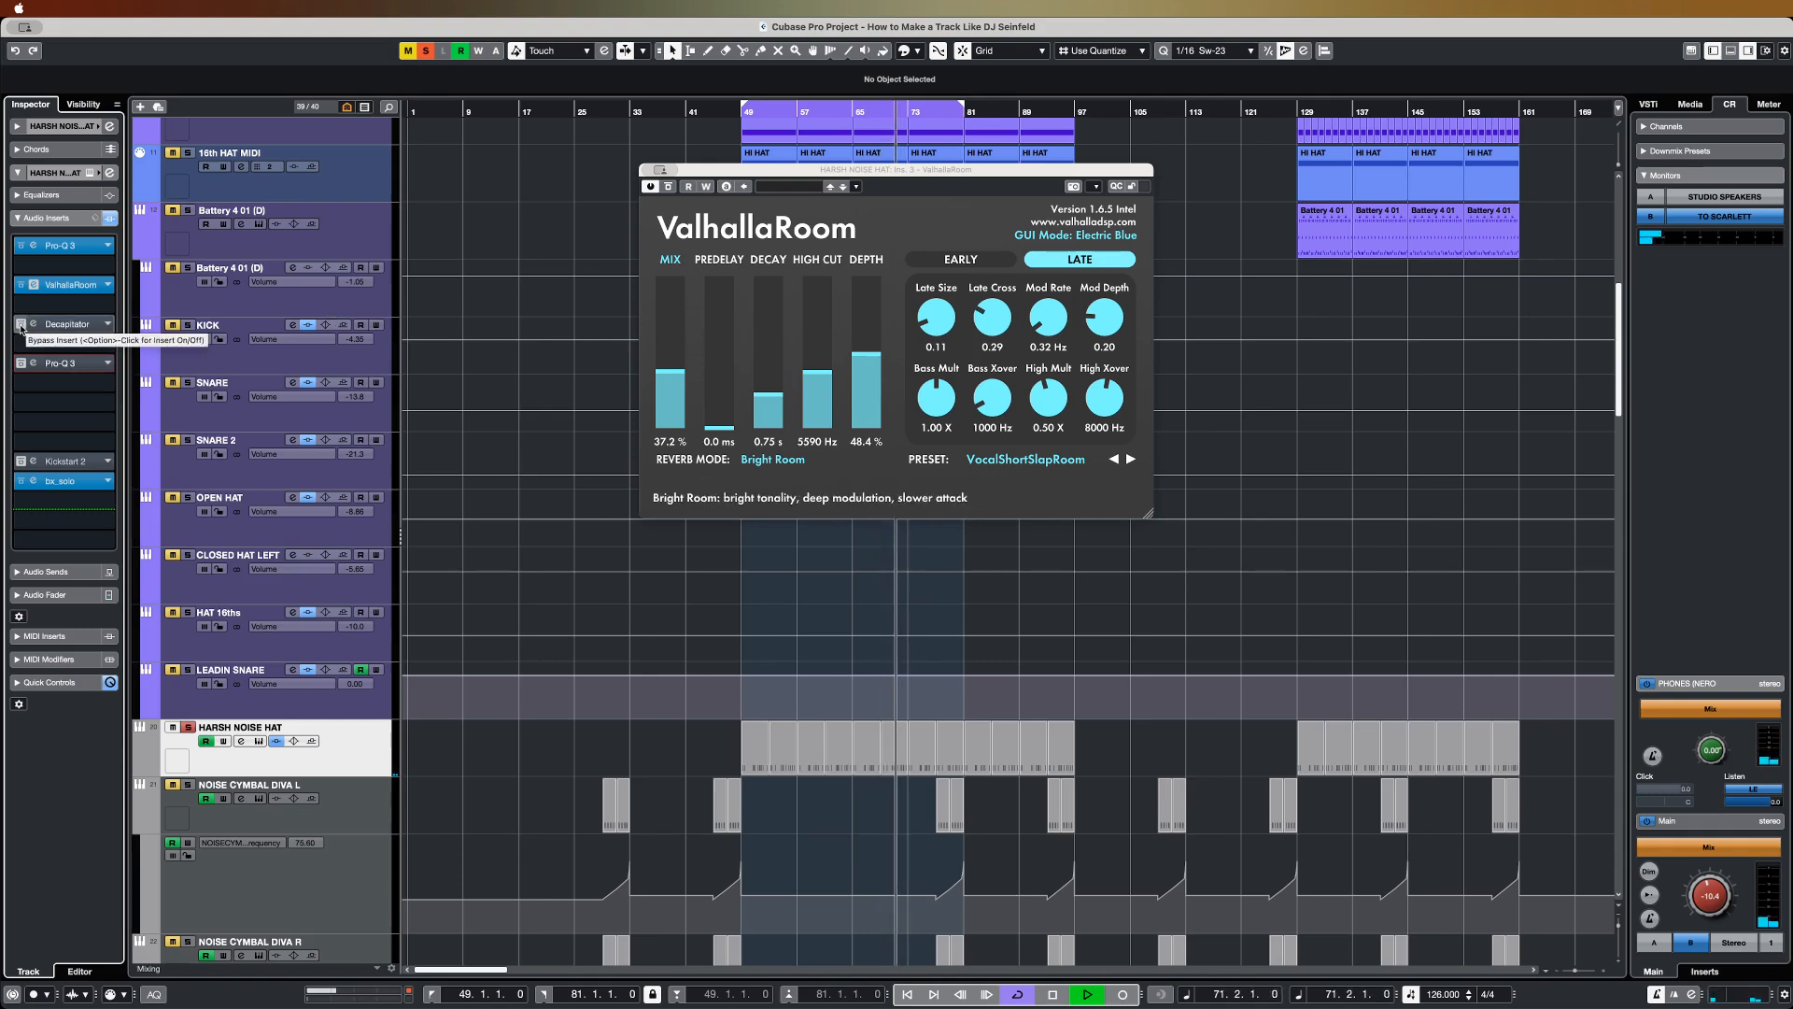
{"action": "key", "text": "space"}
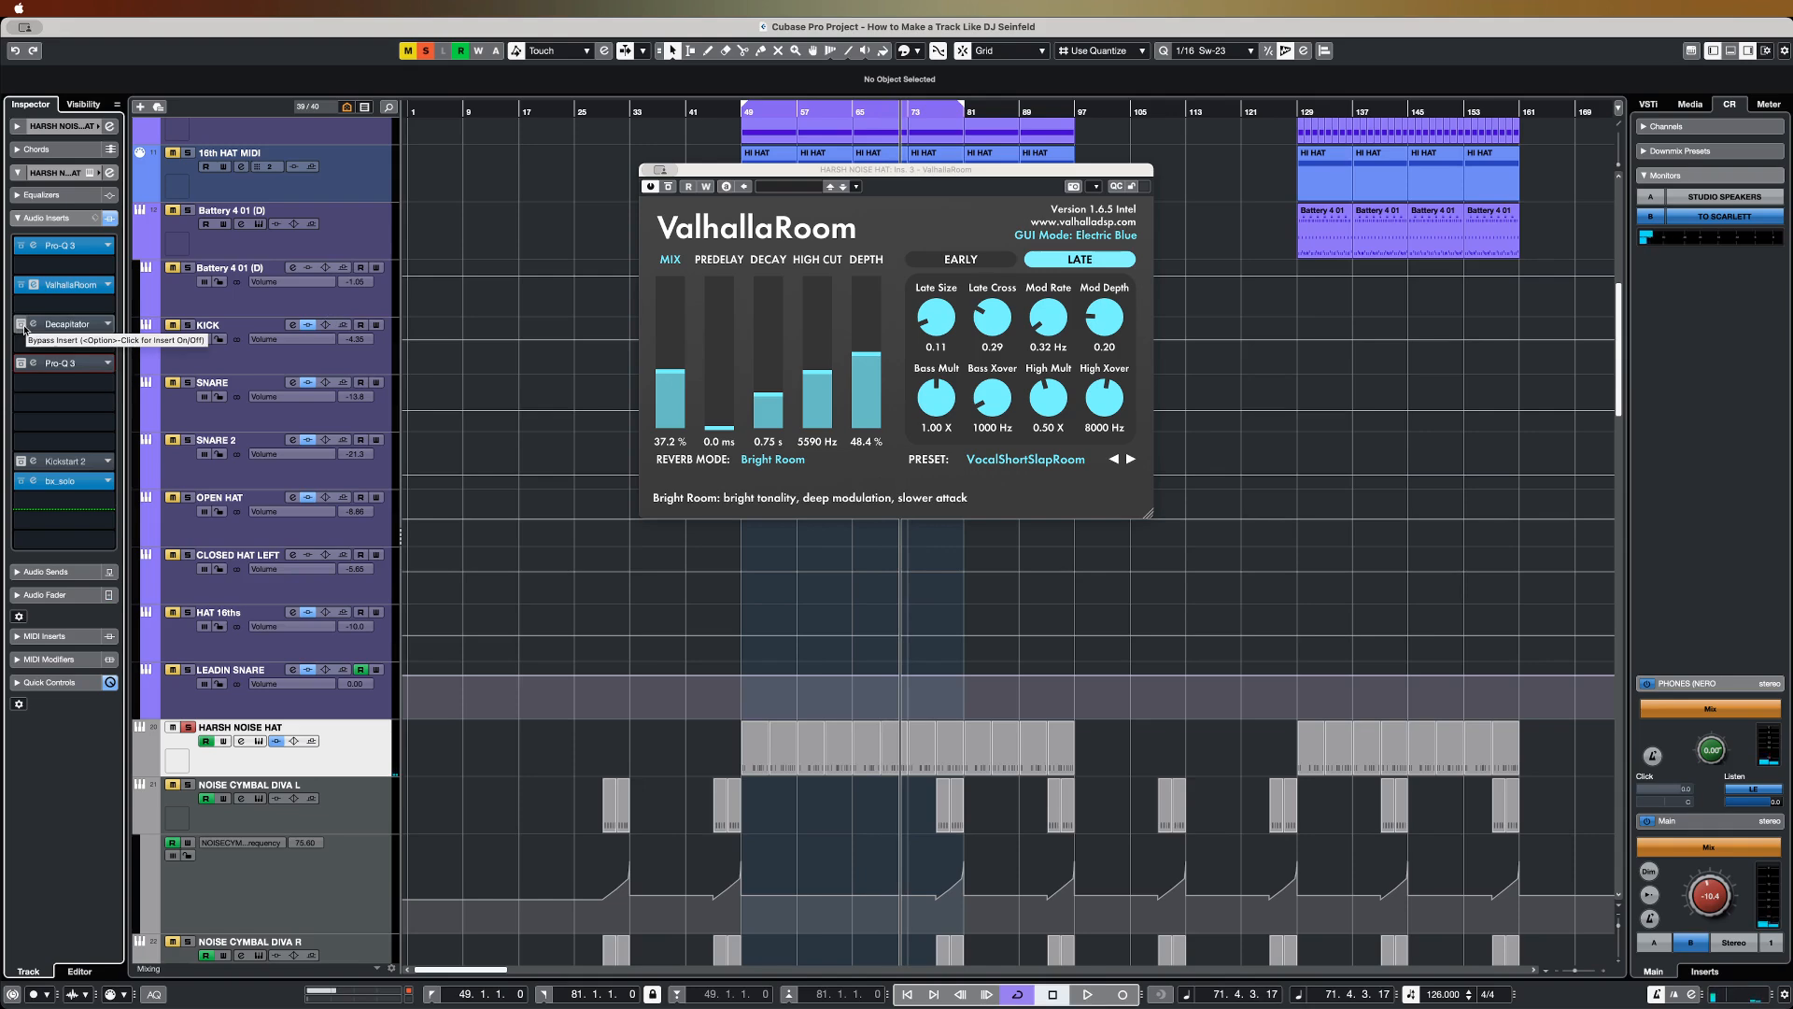
Step: Reactivate and open the HARSH NOISE HAT's Decapitator, and resume playback to hear its distortion
{"action": "left_click", "coordinate": [45, 327]}
{"action": "left_click", "coordinate": [82, 327]}
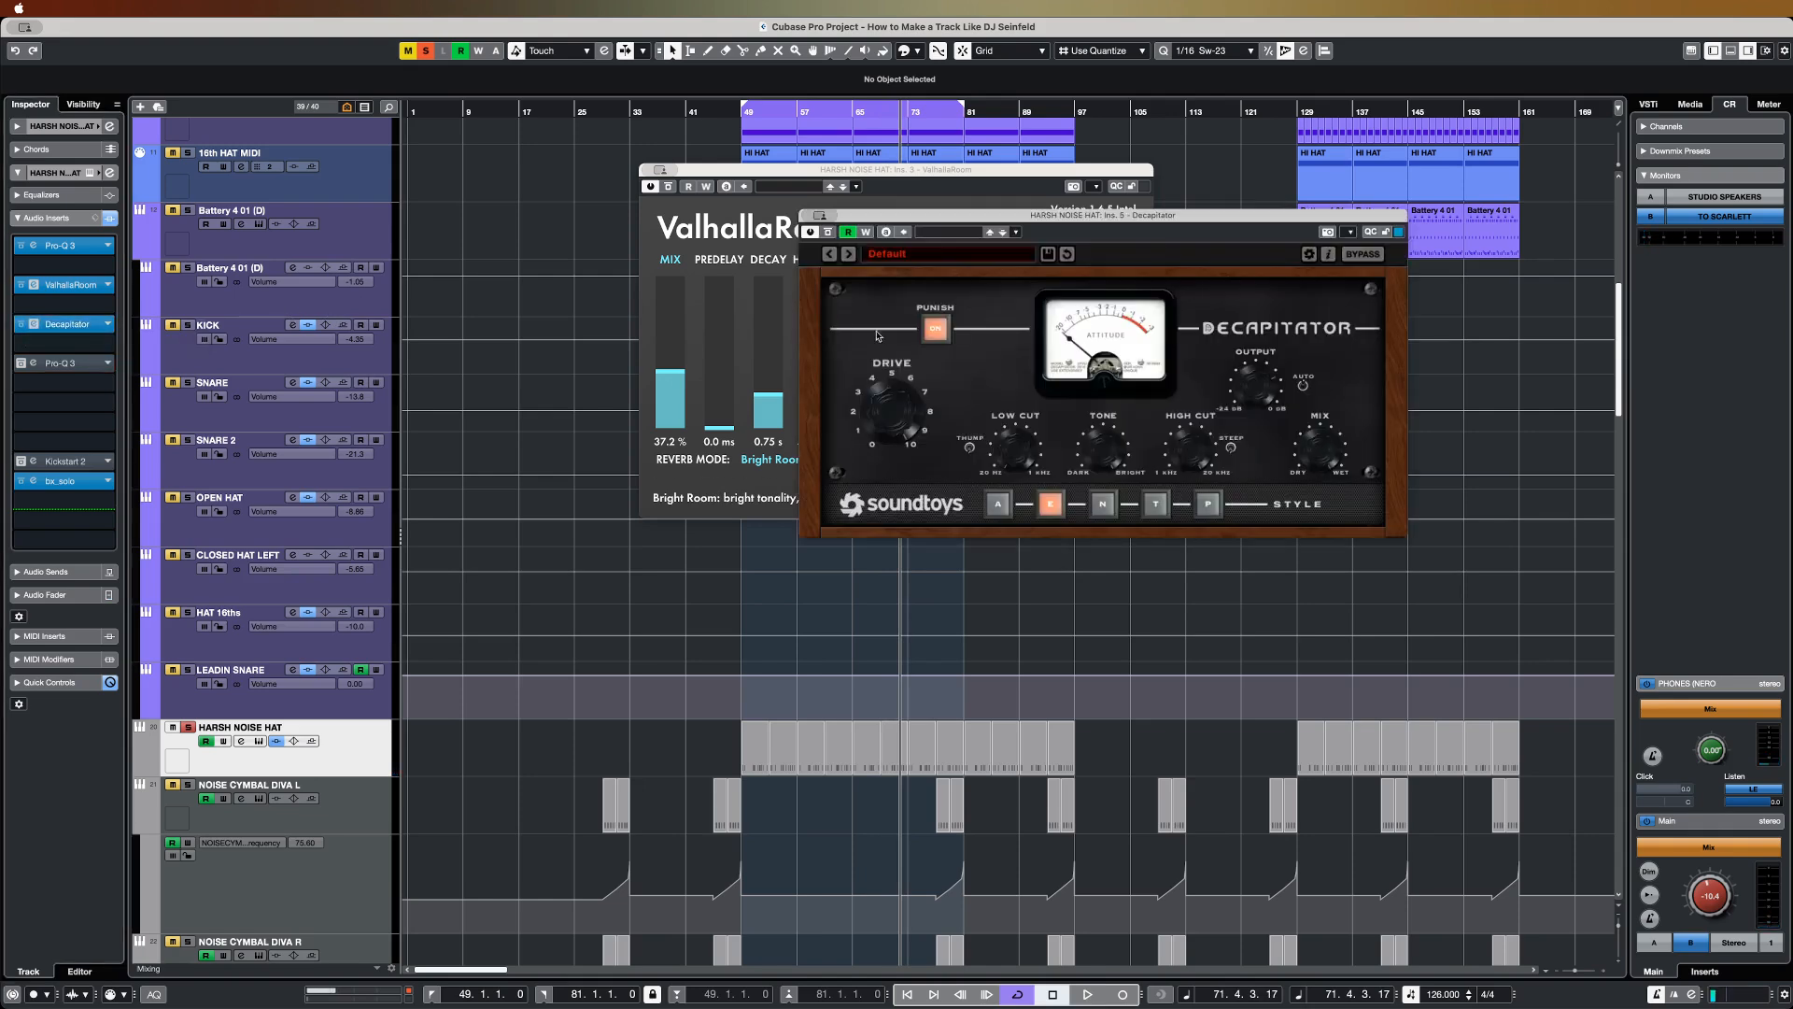
{"action": "left_click_drag", "start_coordinate": [974, 215], "coordinate": [777, 334]}
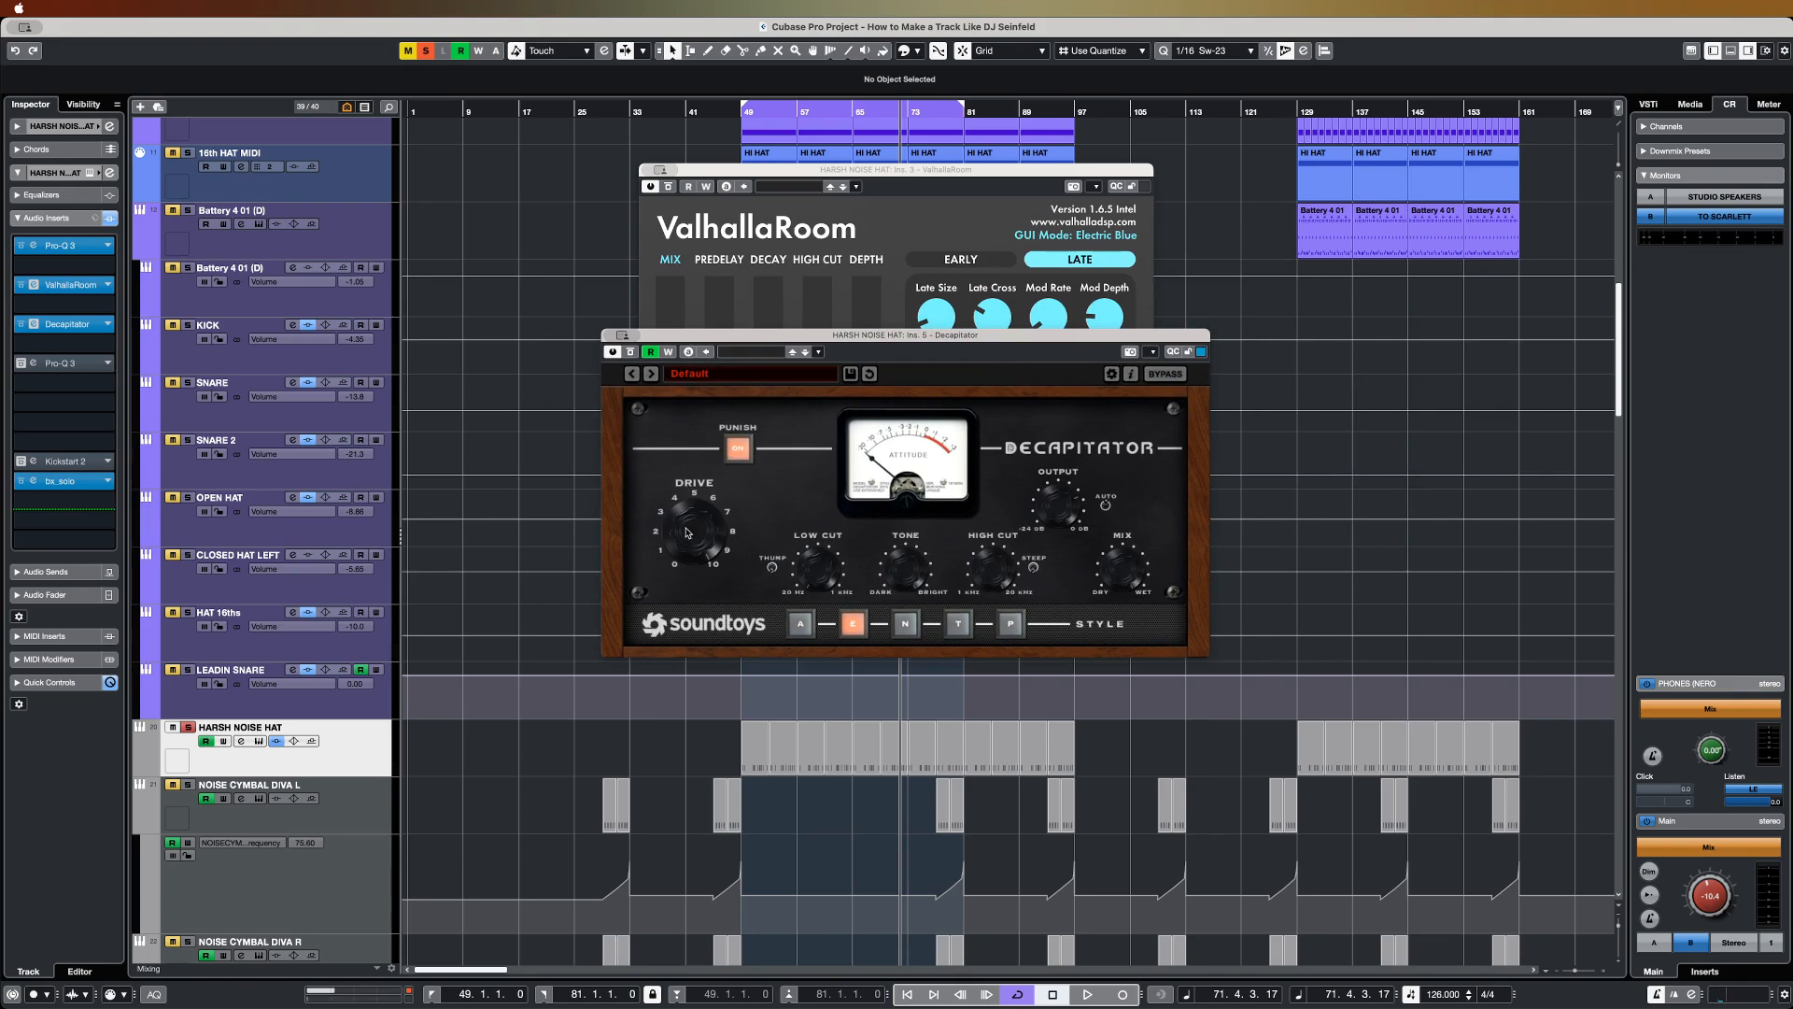
{"action": "key", "text": "space"}
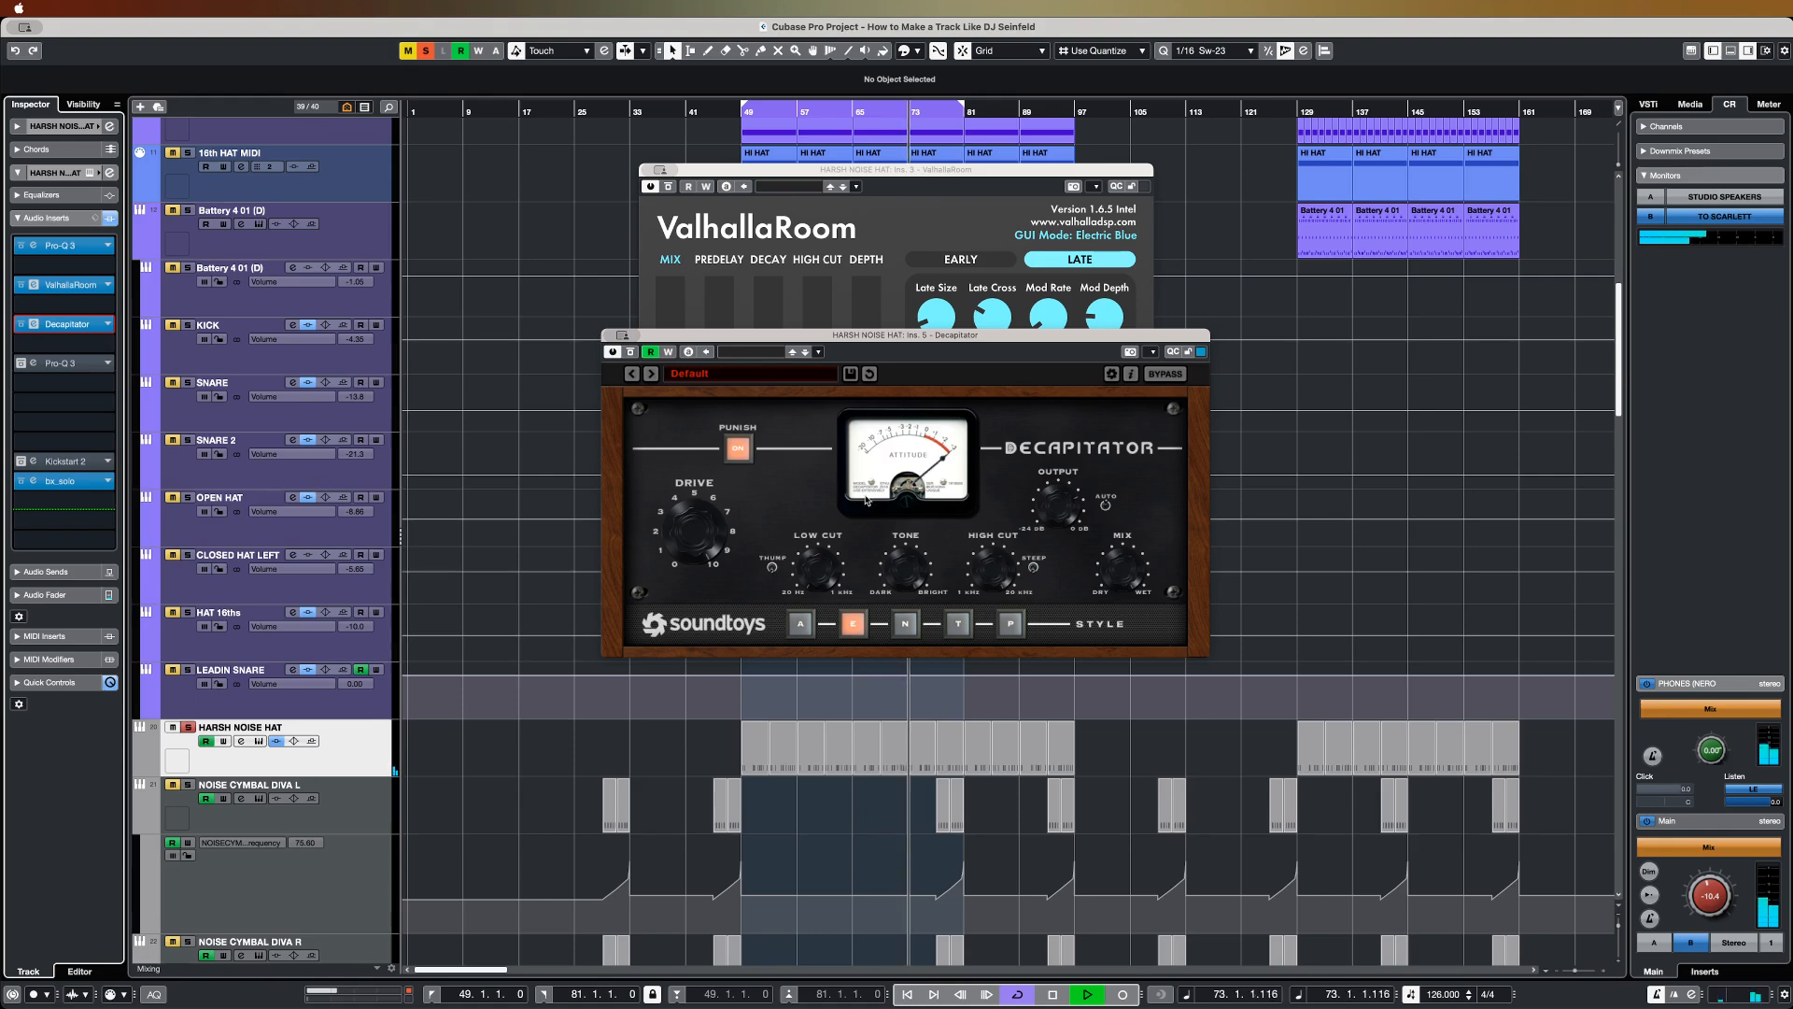
Step: Reactivate the HARSH NOISE HAT's second Pro-Q 3 and bring its window fully into view
{"action": "left_click", "coordinate": [21, 364]}
{"action": "left_click", "coordinate": [34, 363]}
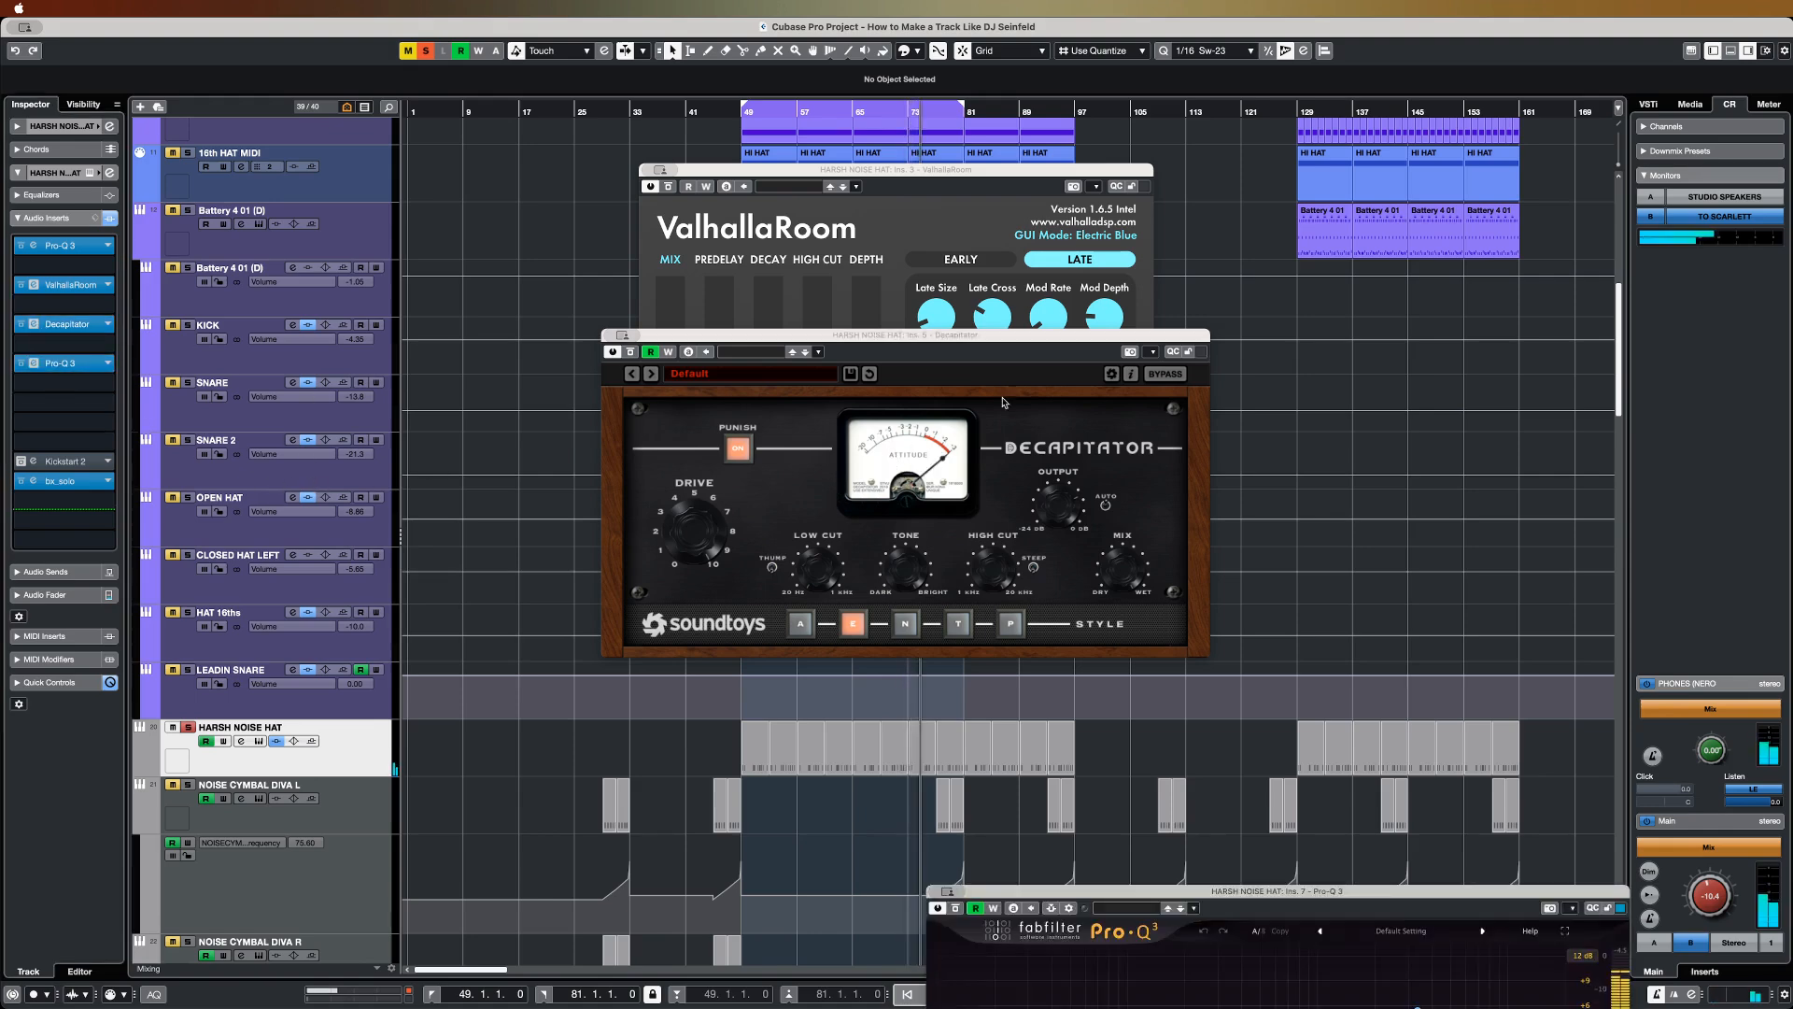
{"action": "left_click_drag", "start_coordinate": [1262, 896], "coordinate": [924, 433]}
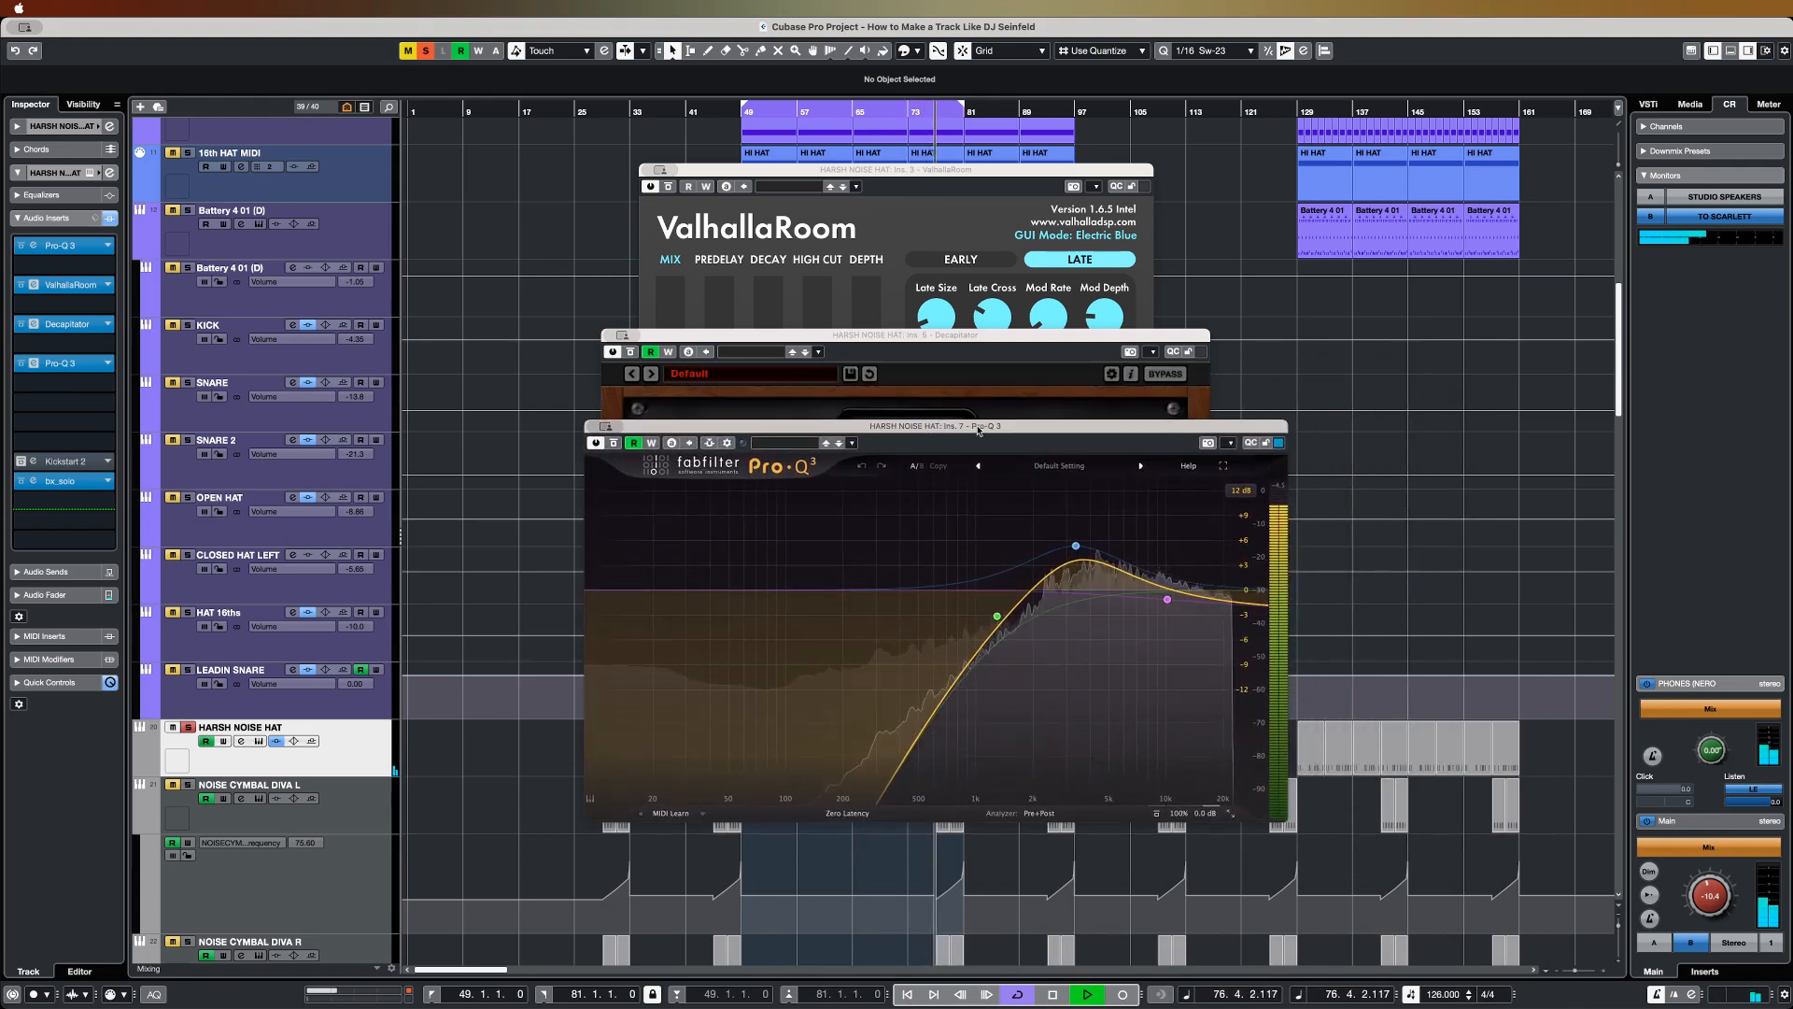
Step: Bypass the HARSH NOISE HAT's Decapitator and place its window above the Pro-Q 3 so both are visible
{"action": "left_click", "coordinate": [630, 352]}
{"action": "left_click_drag", "start_coordinate": [635, 335], "coordinate": [667, 85]}
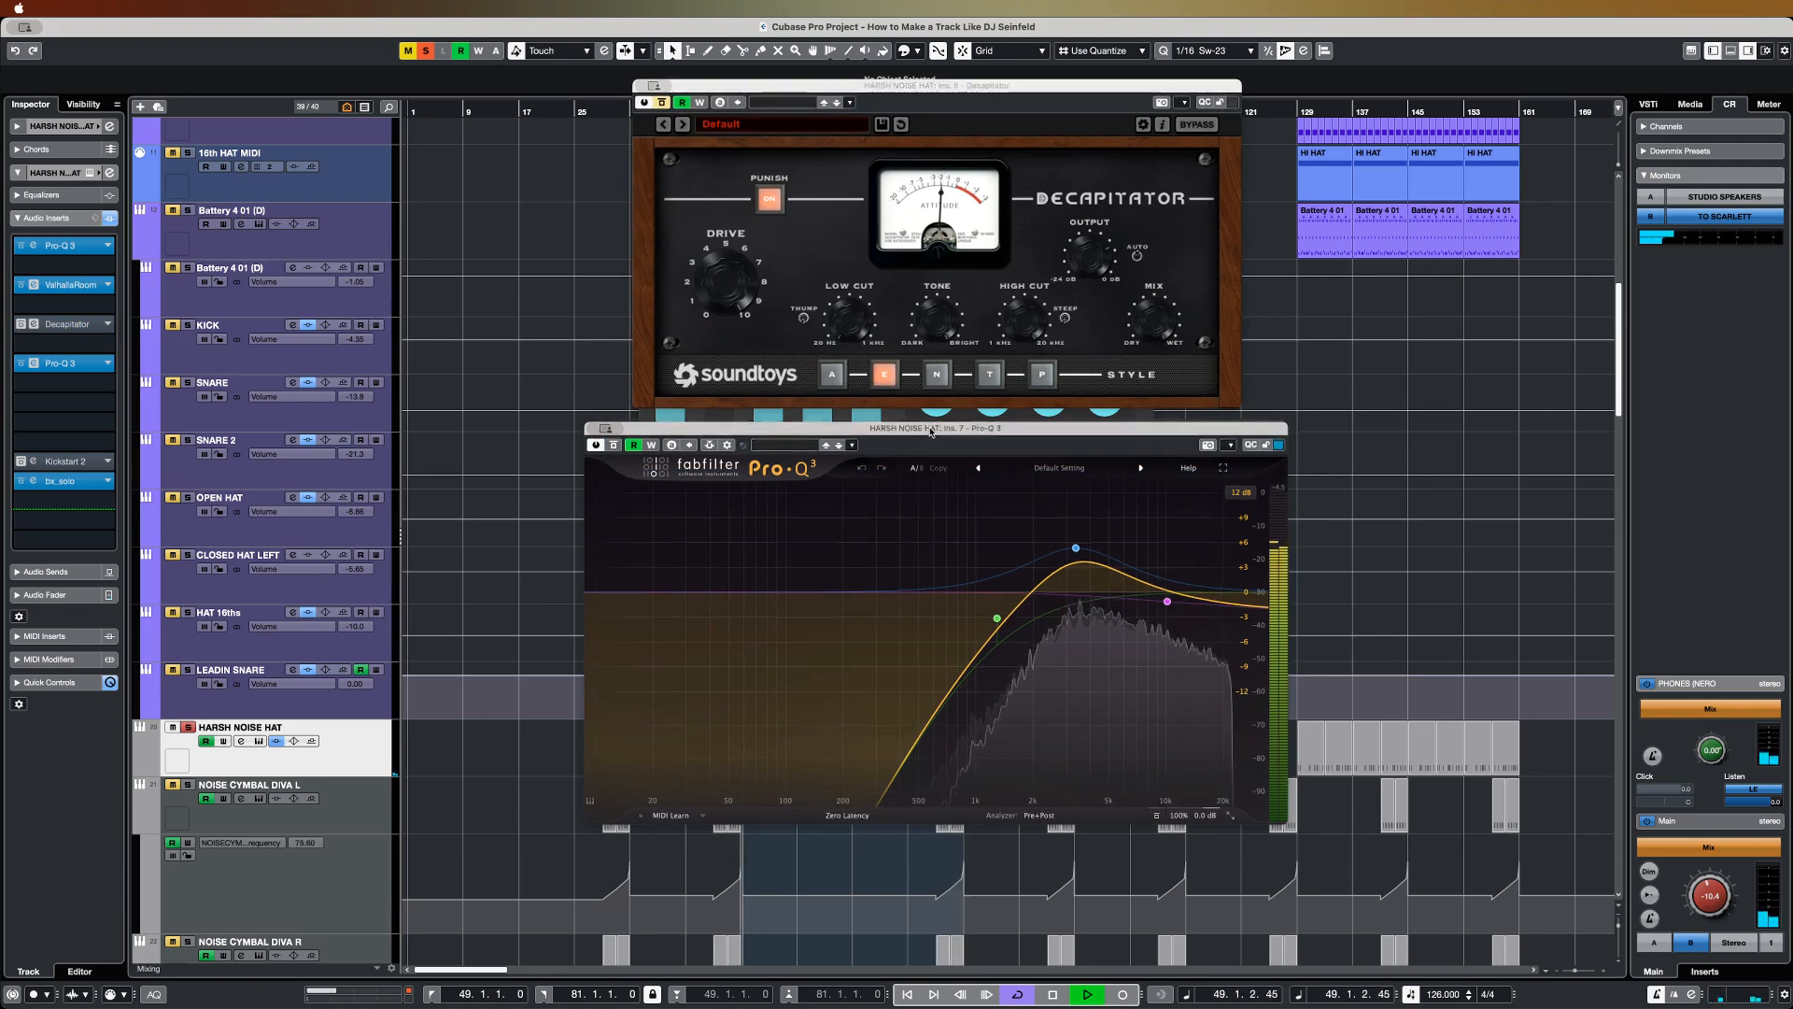
{"action": "left_click_drag", "start_coordinate": [925, 426], "coordinate": [920, 466]}
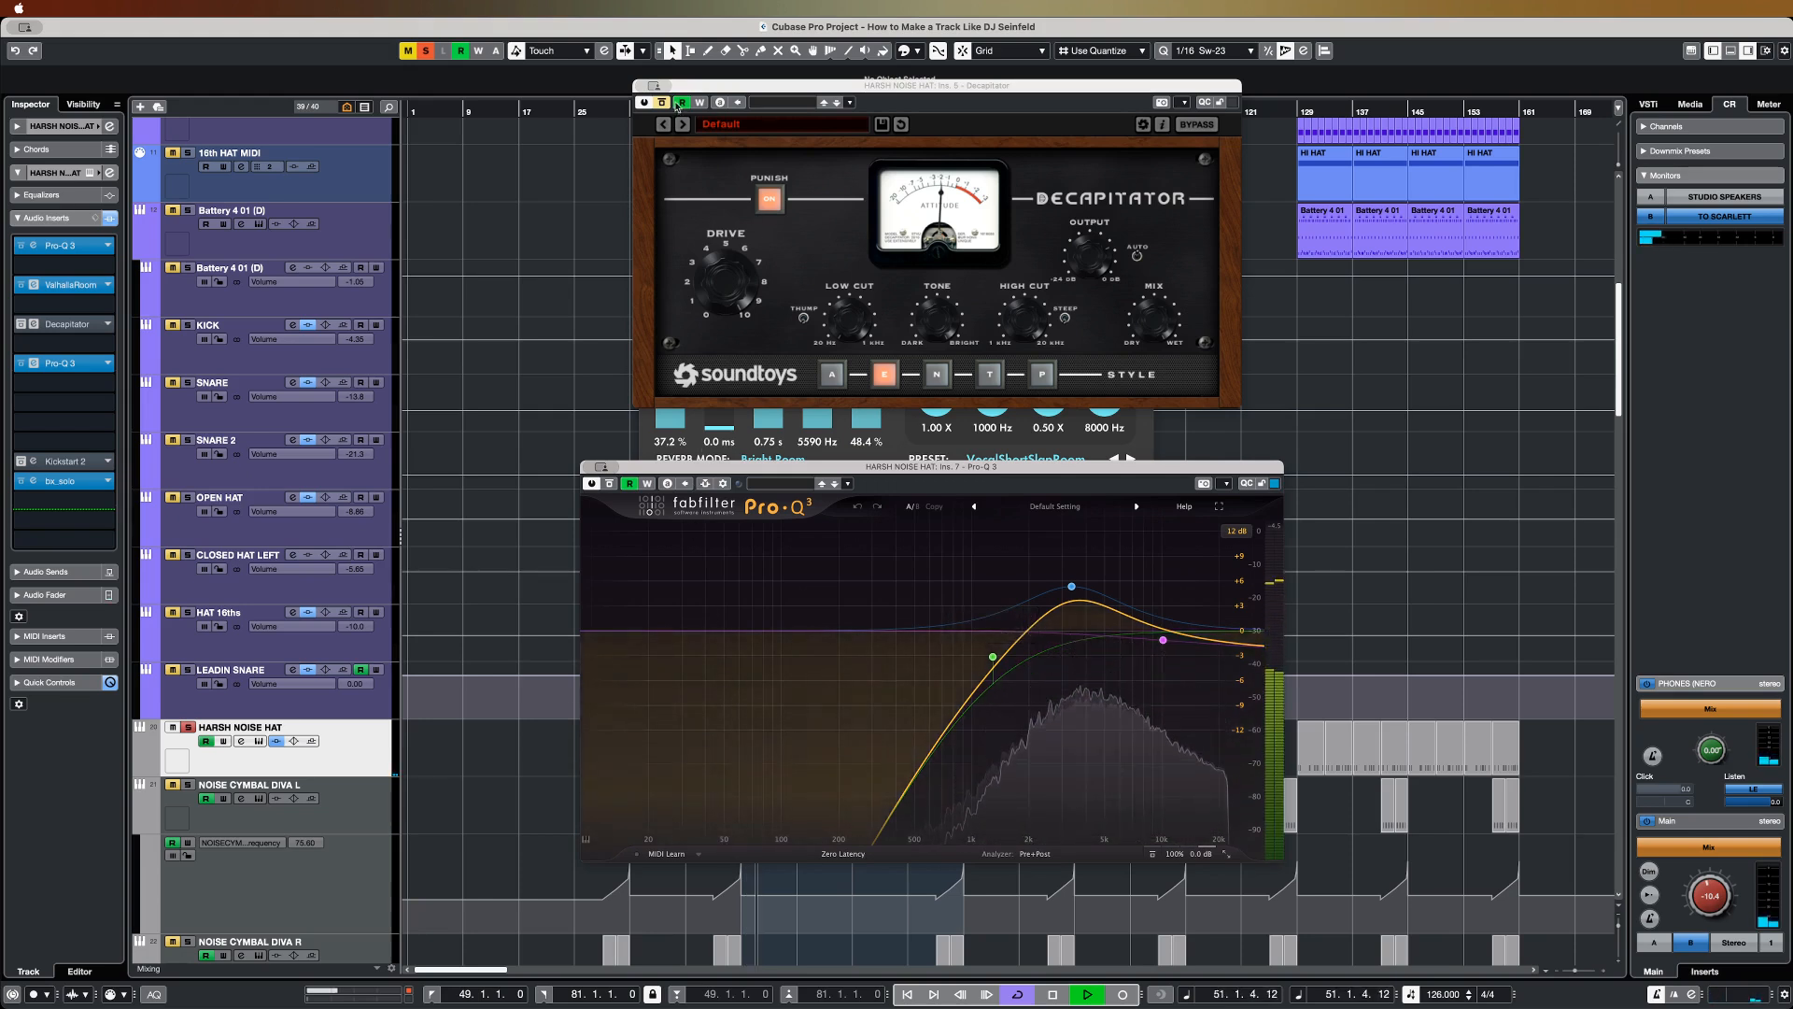
Step: Reactivate the HARSH NOISE HAT's Decapitator, trim its output level, and compare the sound with it bypassed and active
{"action": "left_click", "coordinate": [778, 254]}
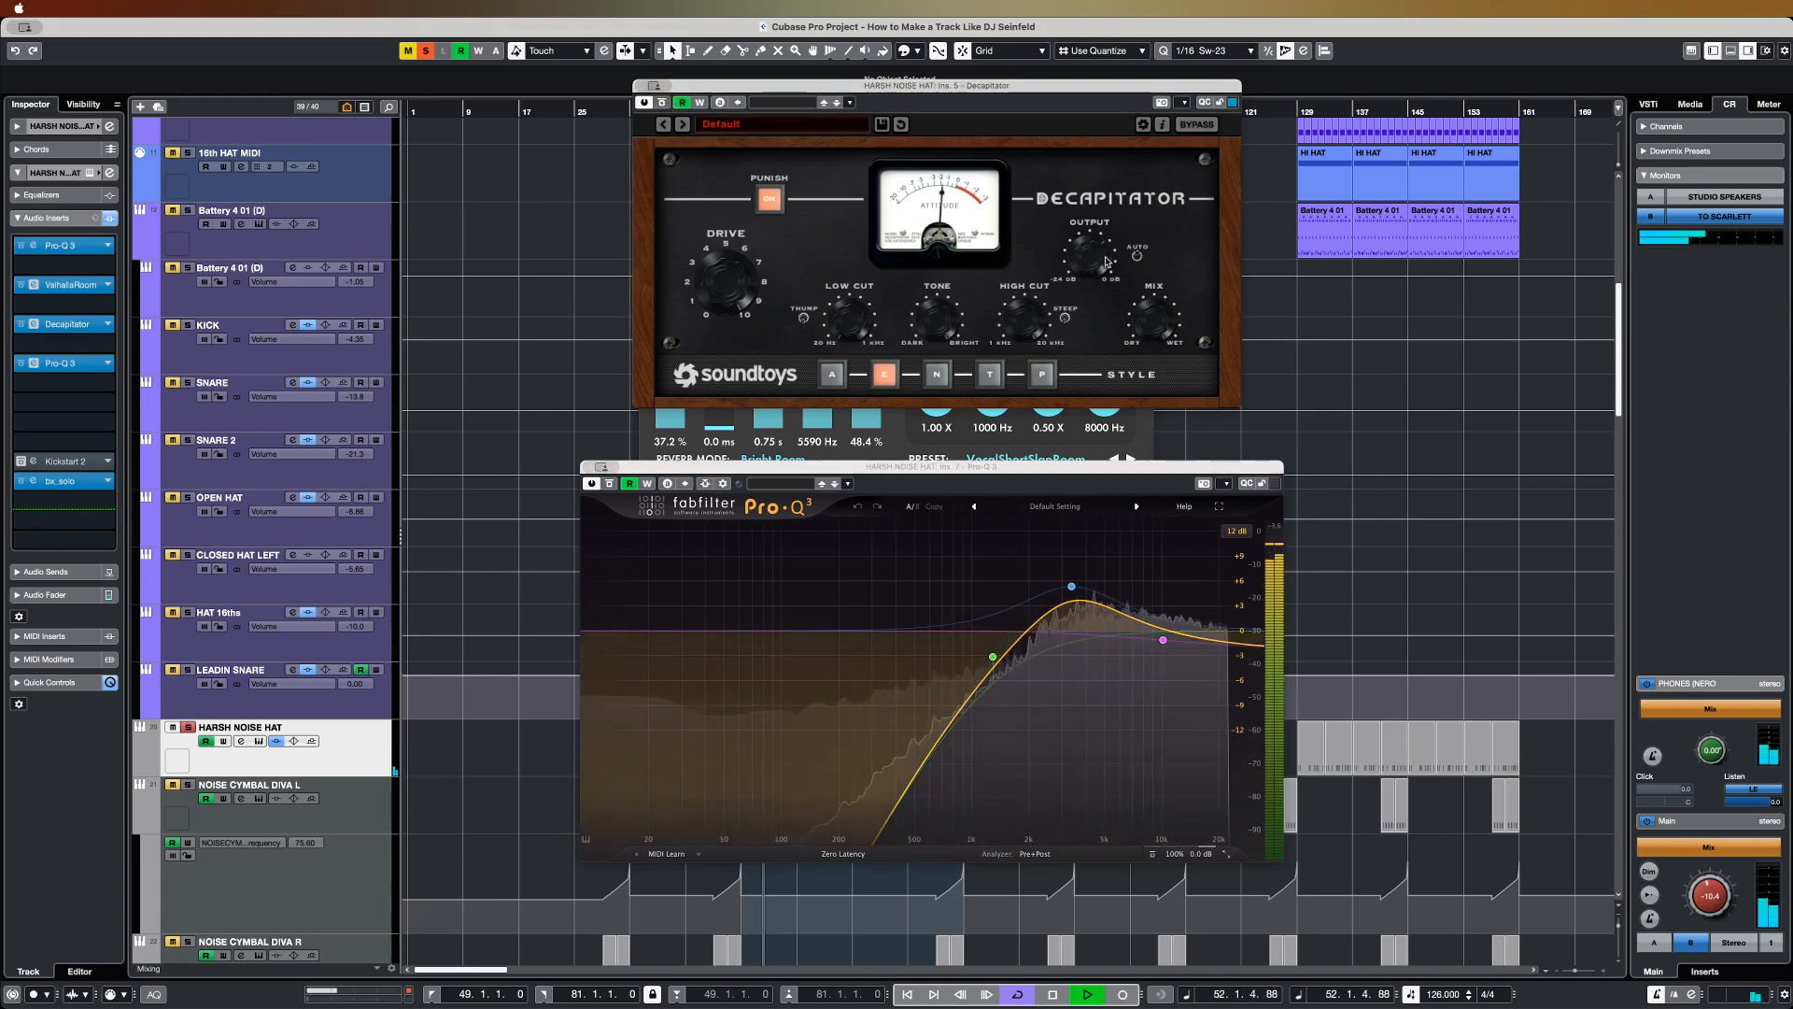
{"action": "left_click_drag", "start_coordinate": [1101, 261], "coordinate": [1105, 274]}
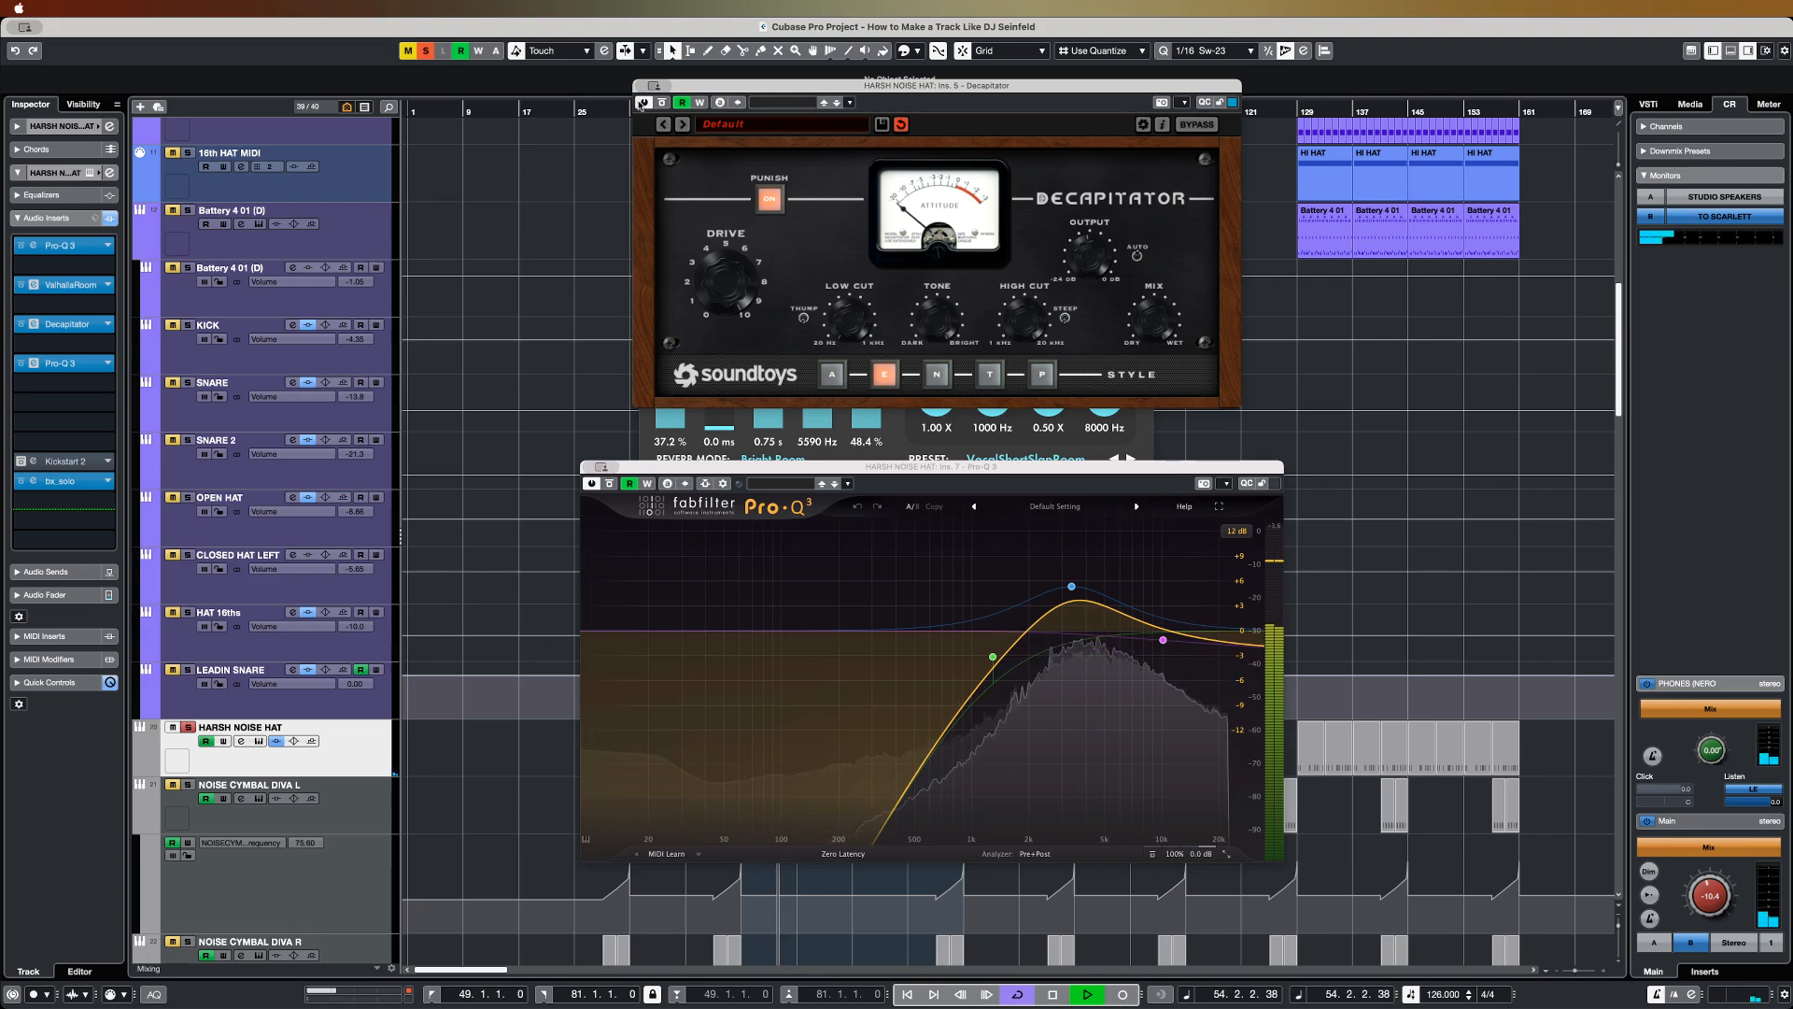
{"action": "left_click", "coordinate": [662, 102]}
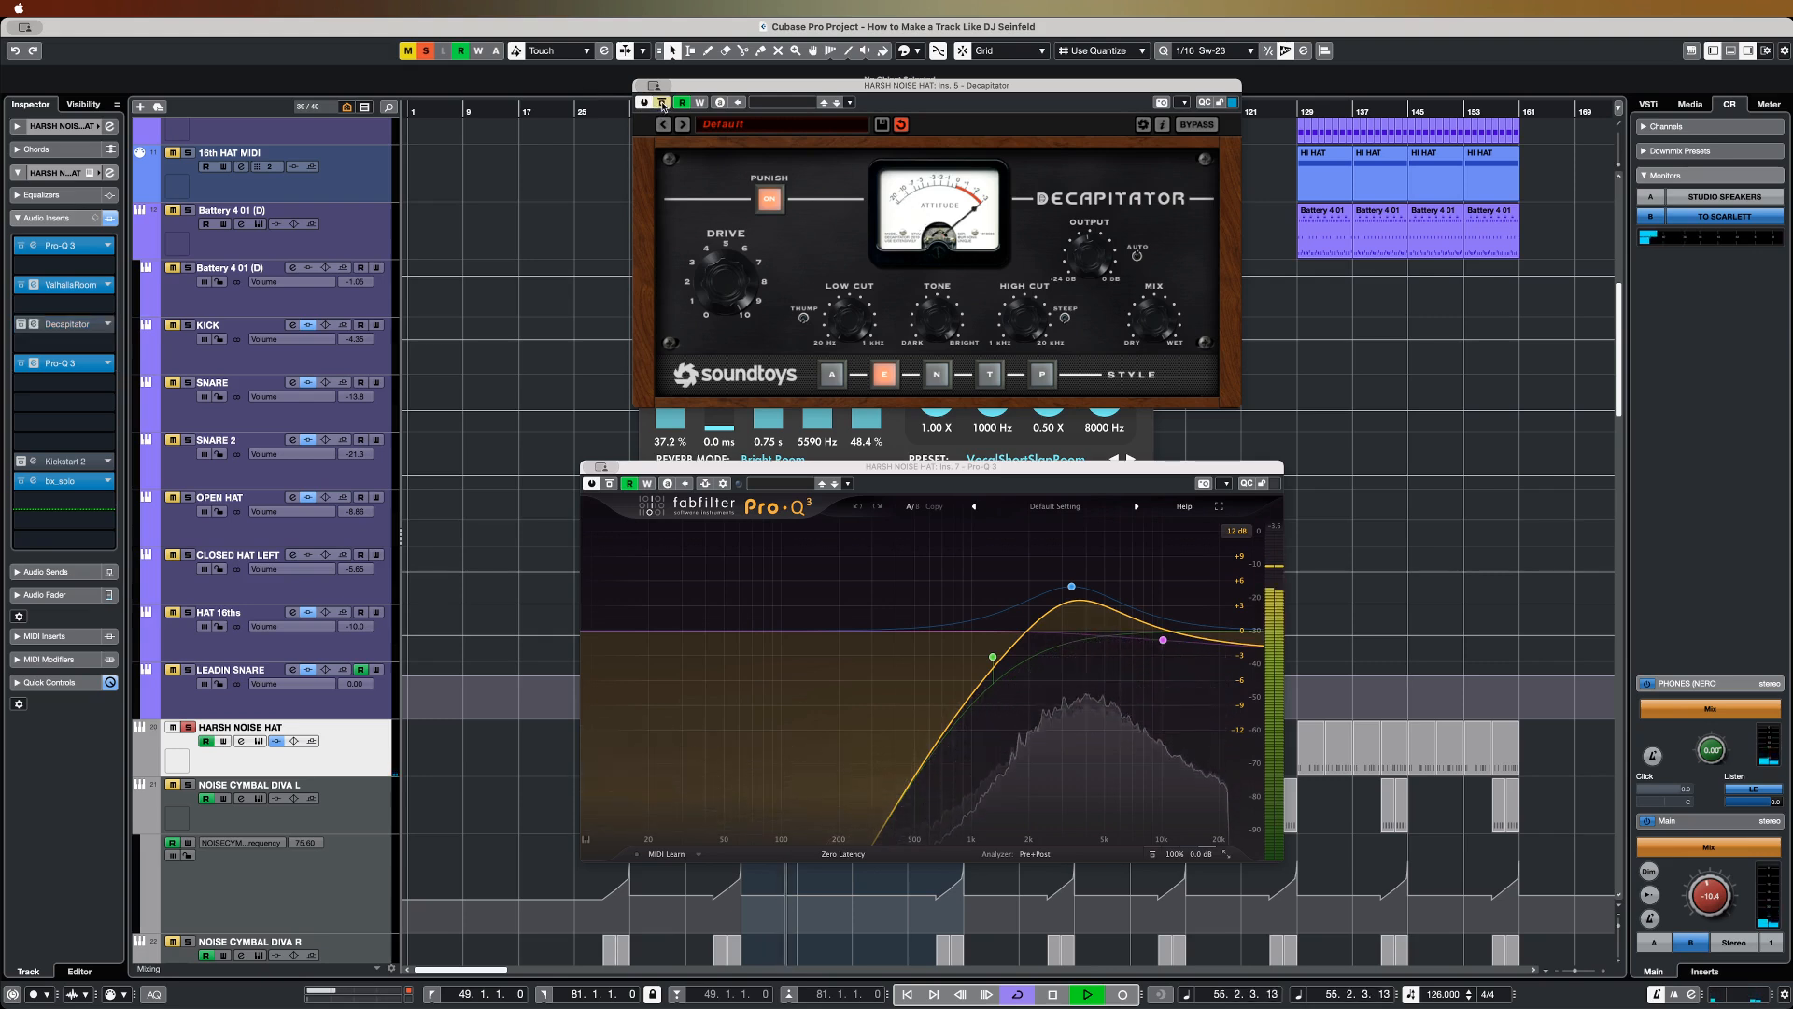
{"action": "left_click", "coordinate": [662, 103]}
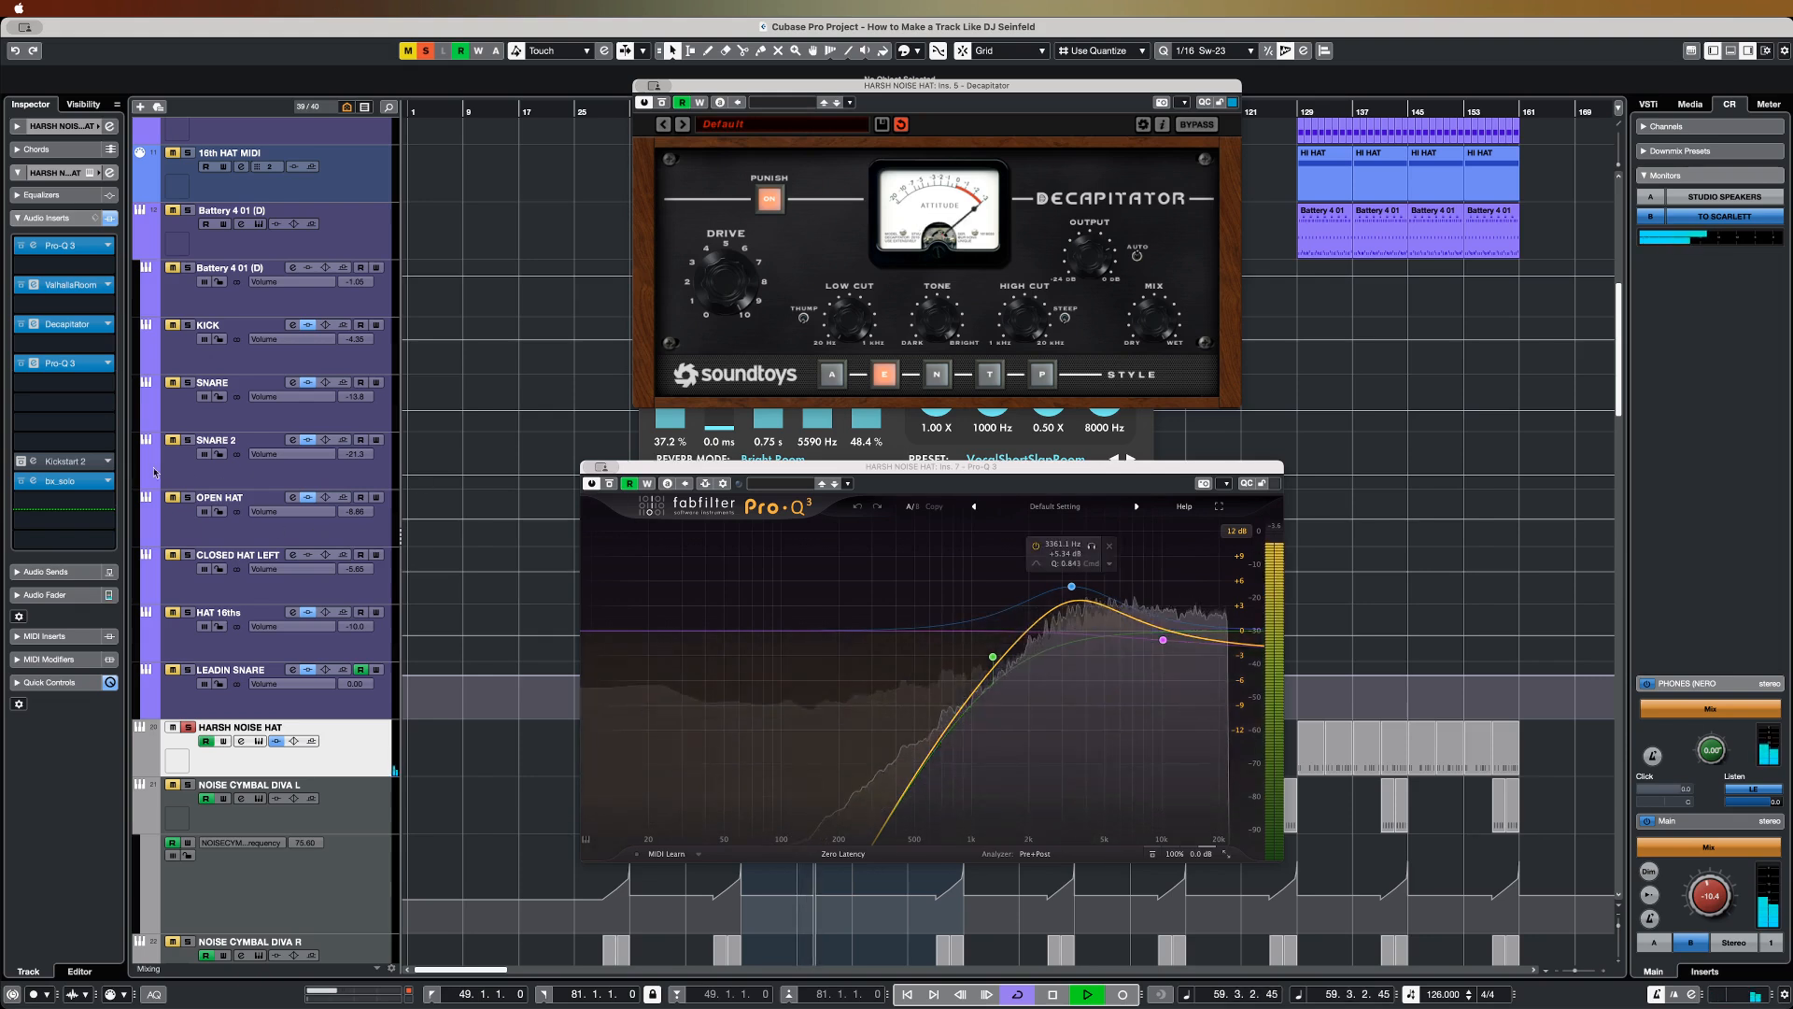
Step: Reactivate and open the HARSH NOISE HAT's Kickstart 2, audition its ducking, and close the Pro-Q 3 window
{"action": "left_click", "coordinate": [65, 461]}
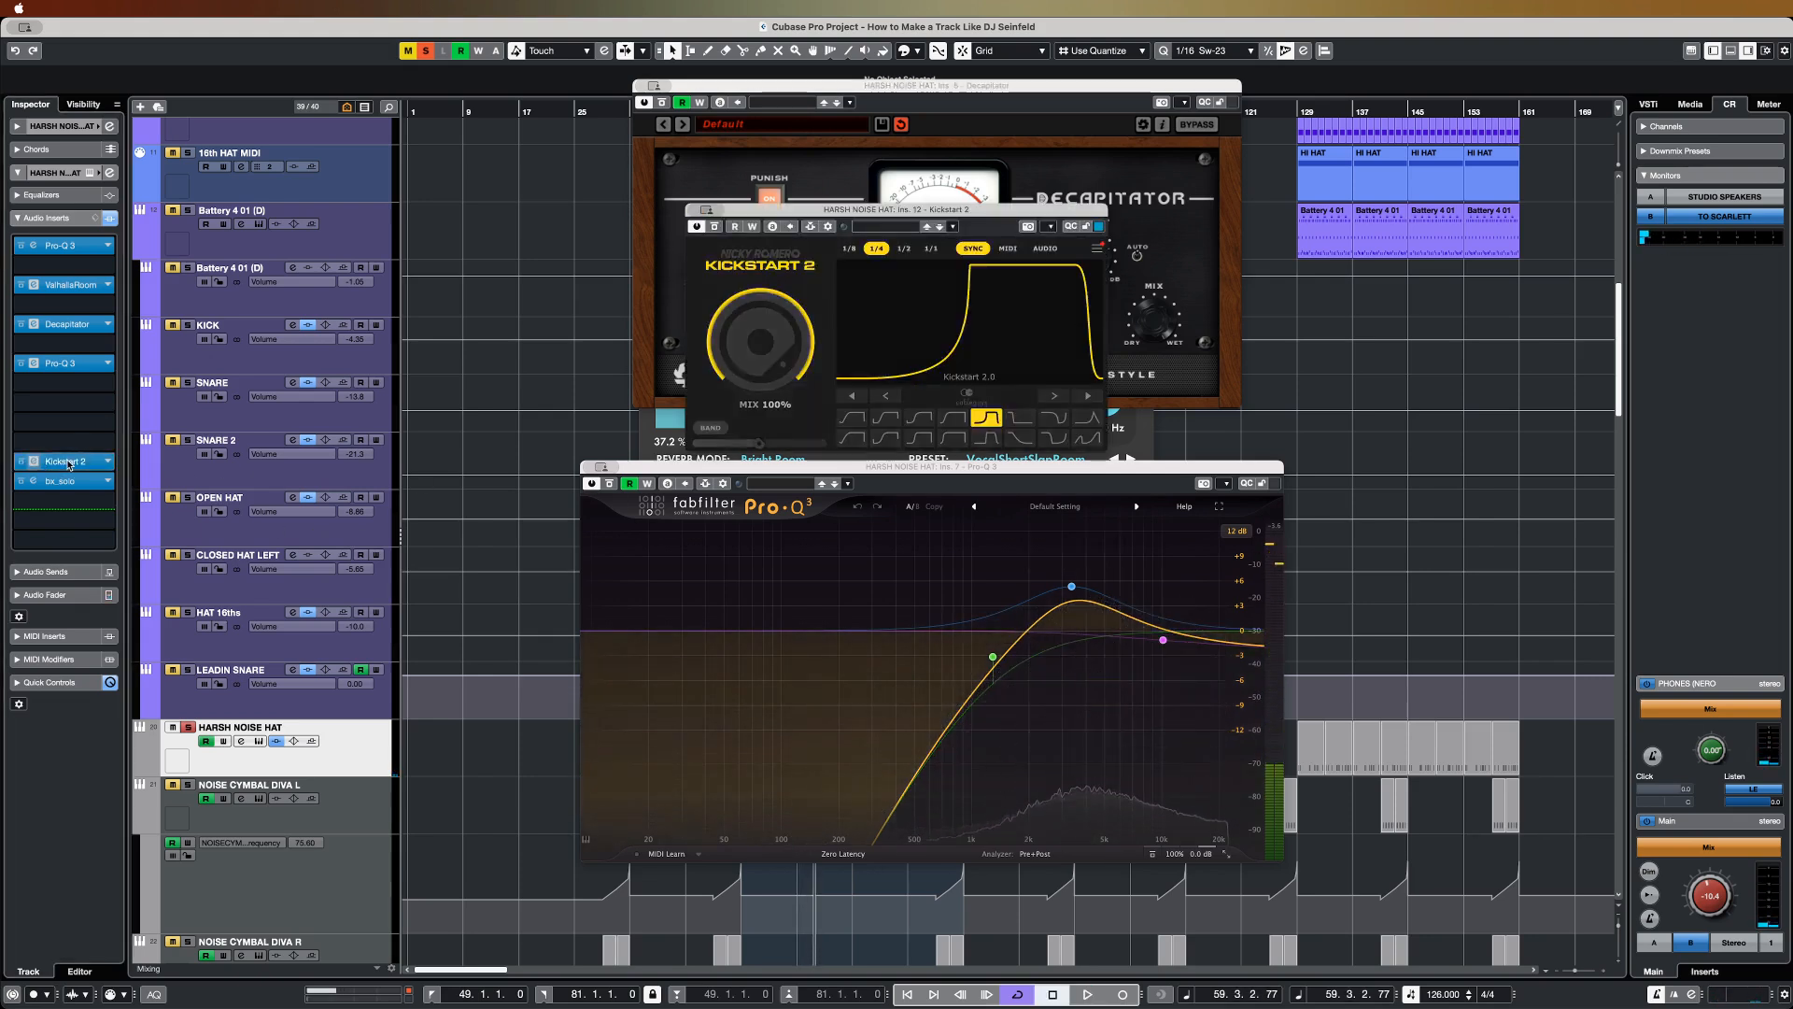
{"action": "key", "text": "space"}
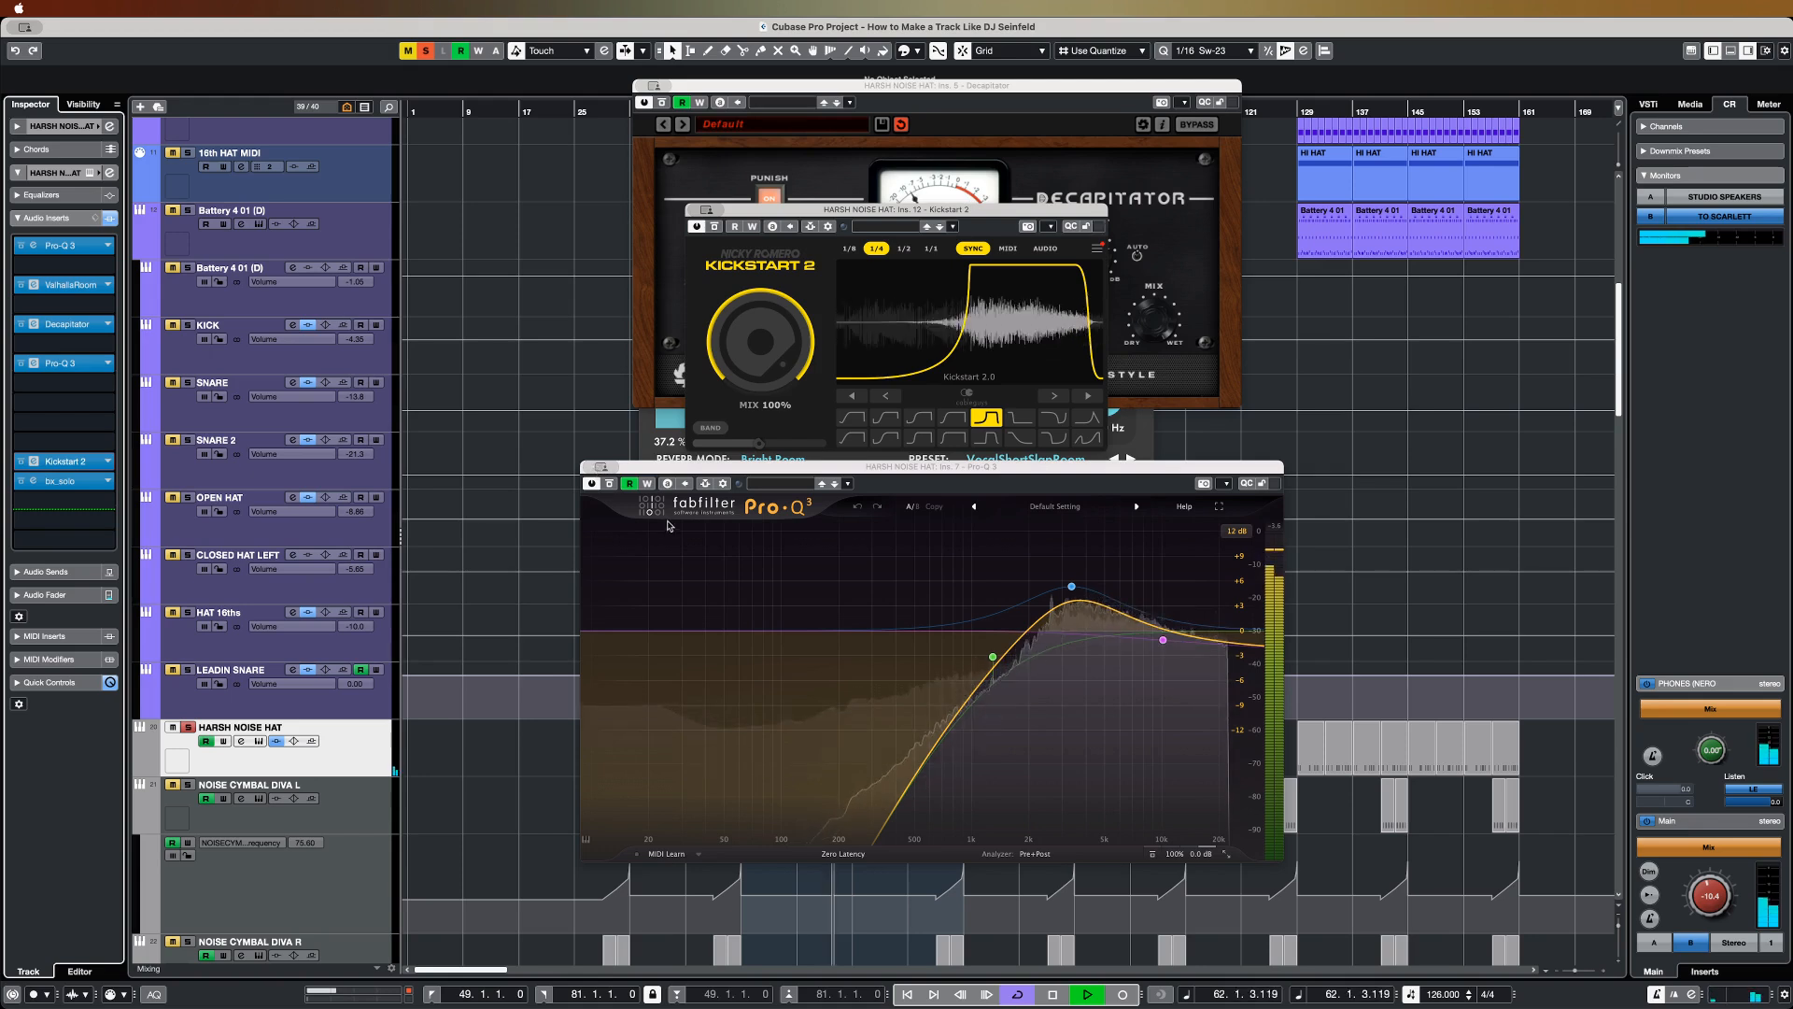
{"action": "left_click", "coordinate": [601, 466]}
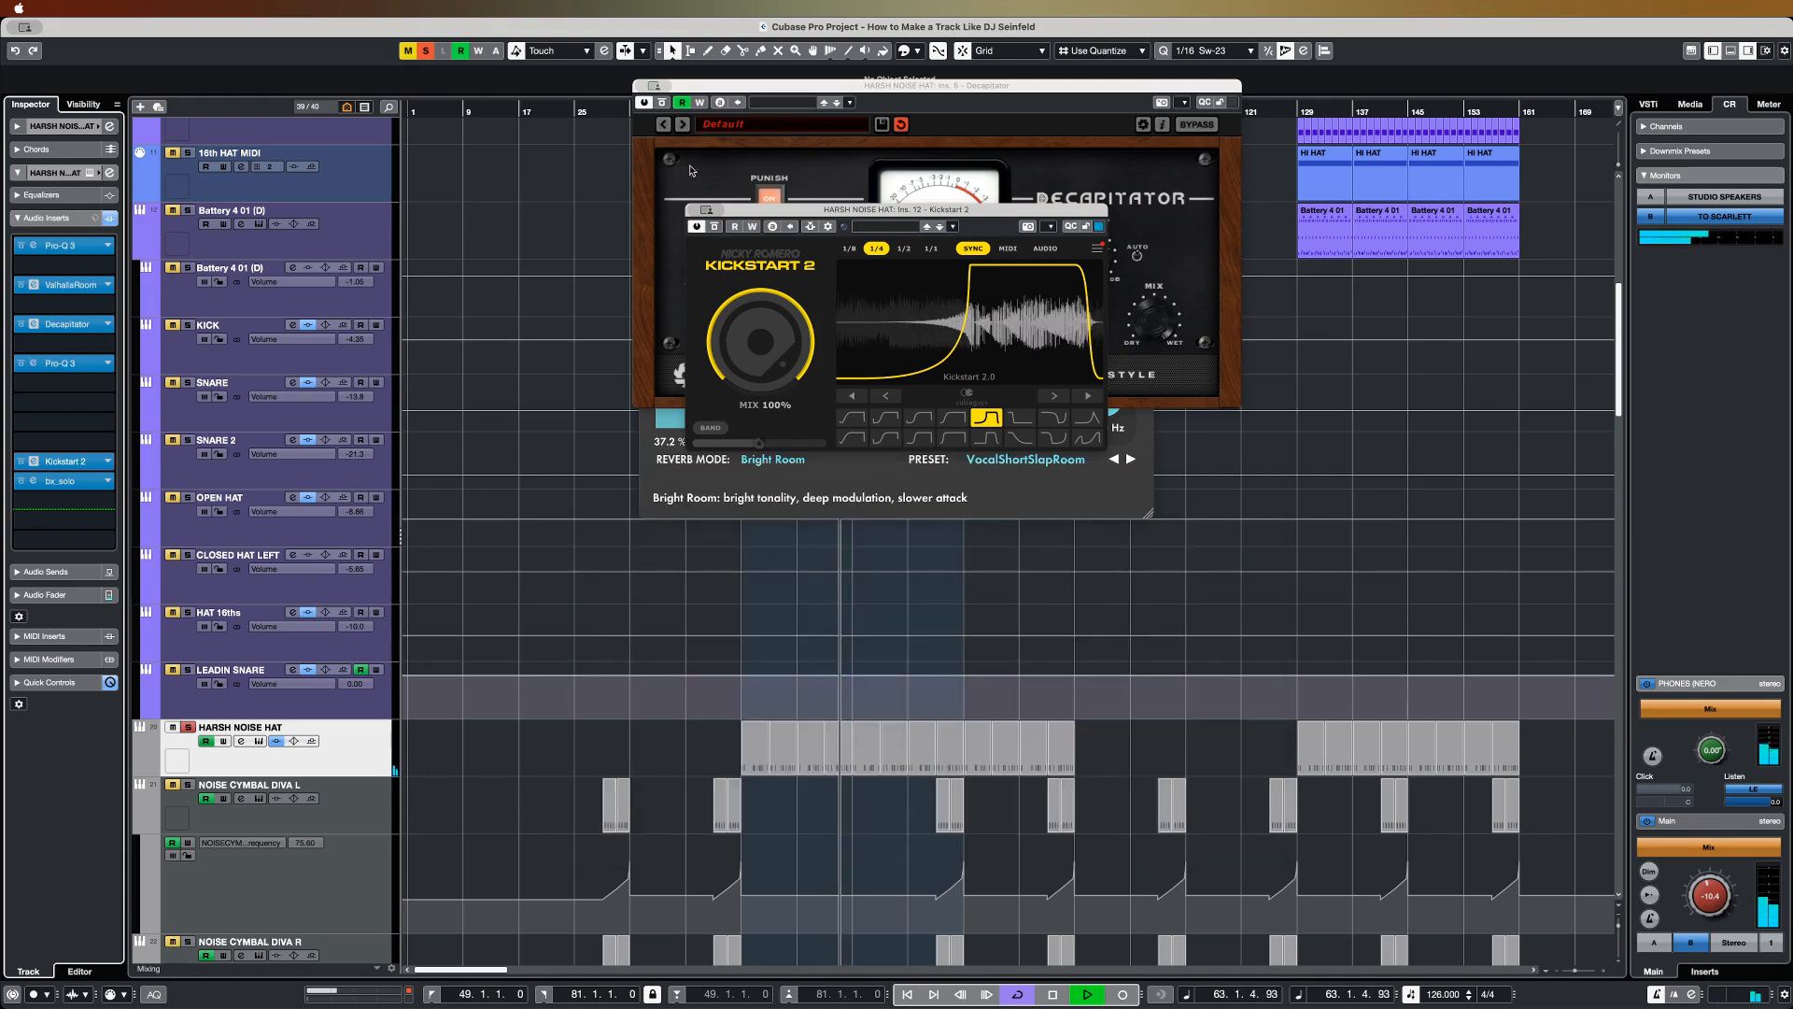
Step: Unsolo the HARSH NOISE HAT, solo the DRUMS group track instead, and close the remaining noise hat plugin windows
{"action": "left_click", "coordinate": [188, 727]}
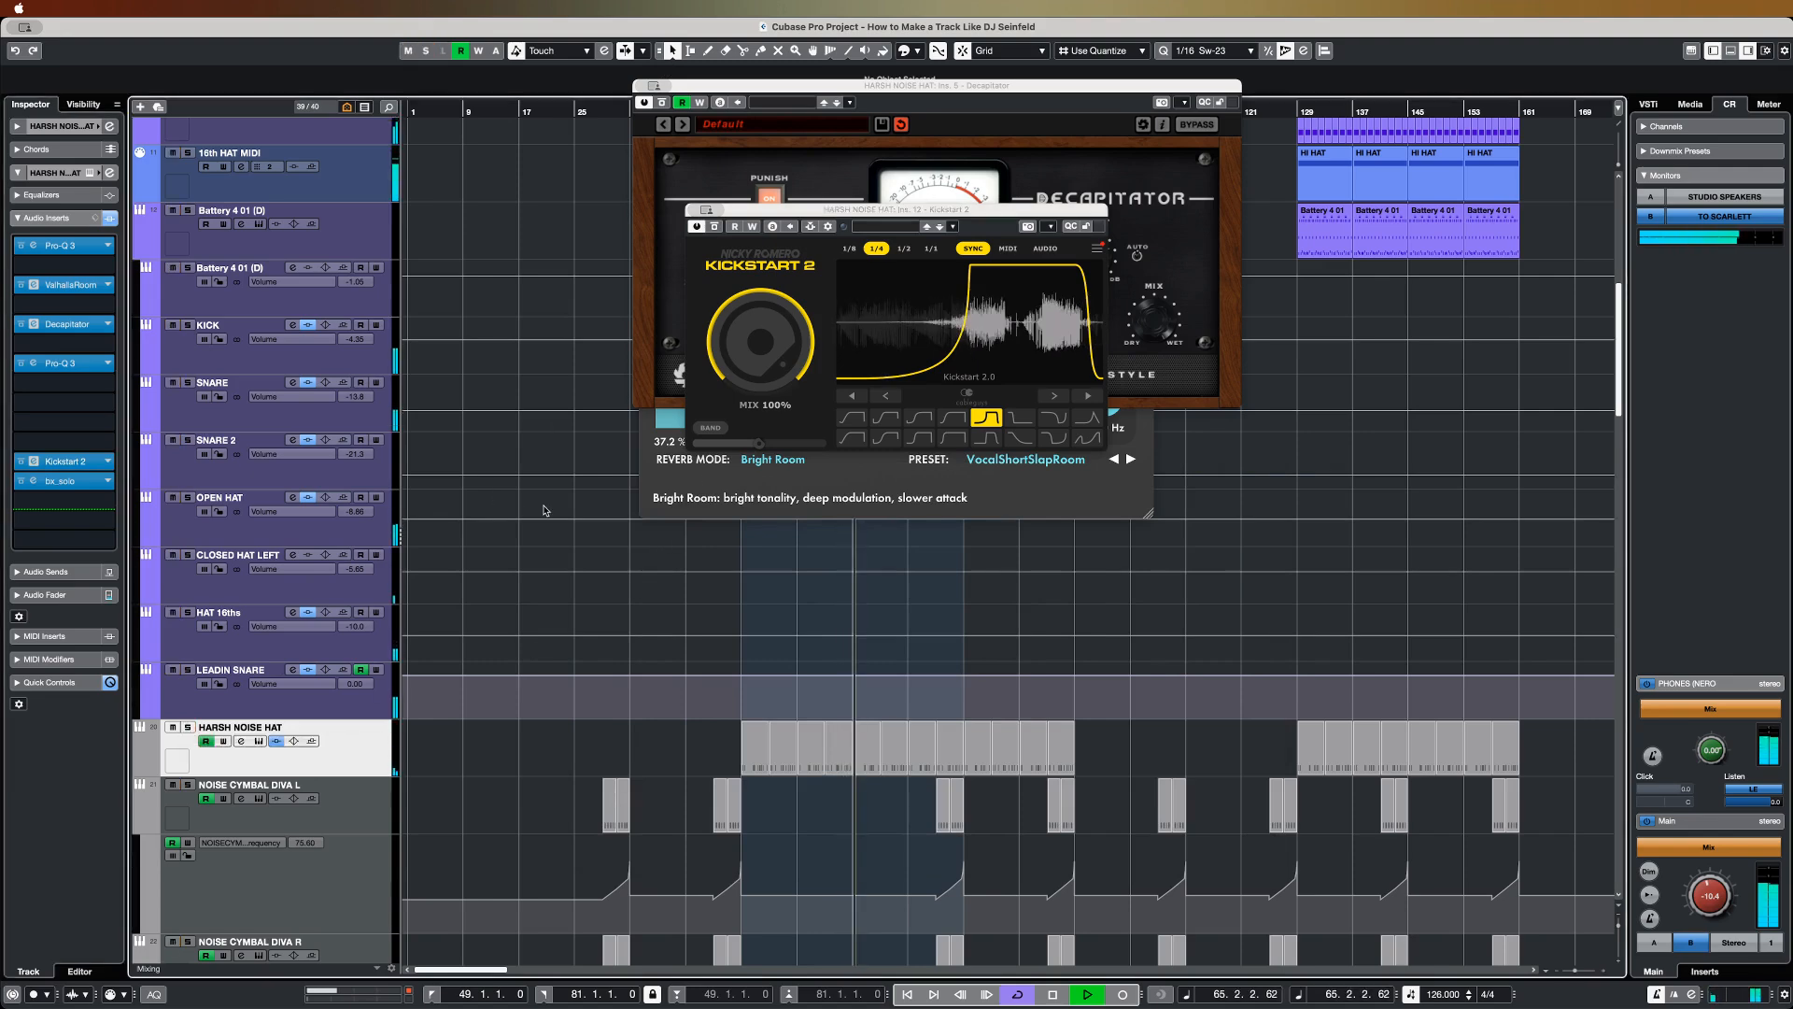
{"action": "scroll", "coordinate": [561, 510], "scroll_direction": "down", "scroll_amount": 10}
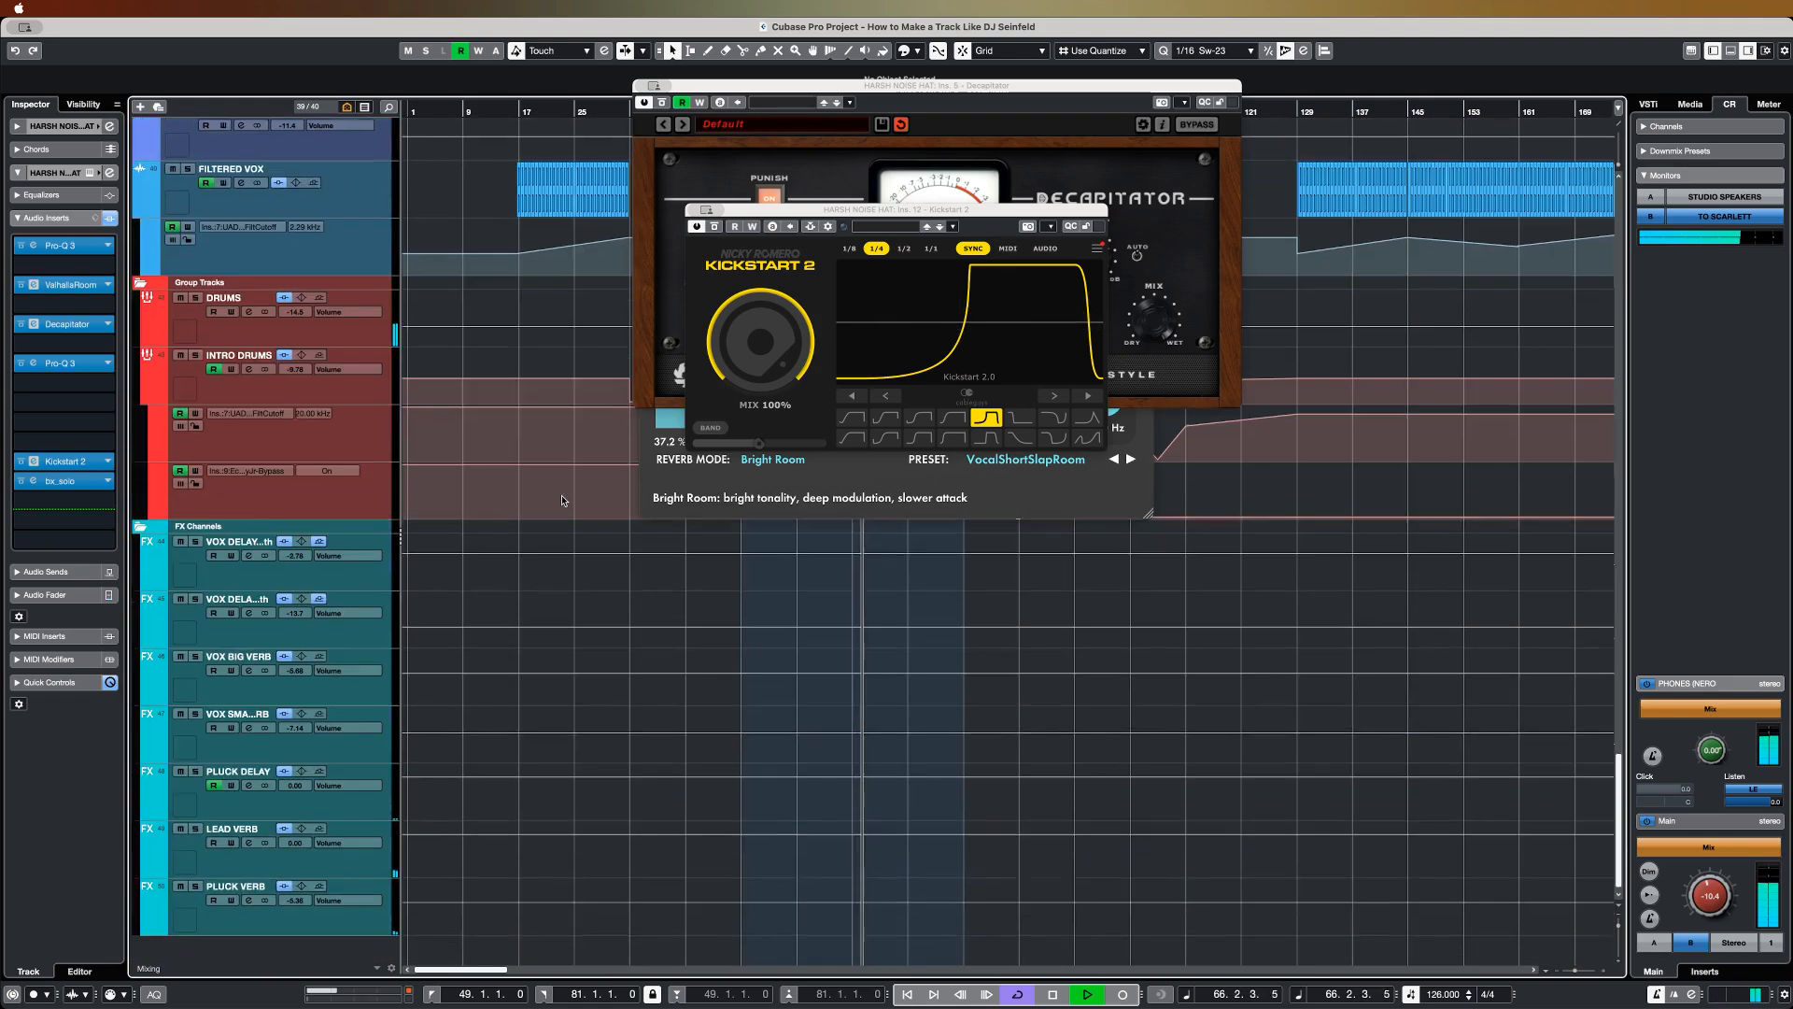
{"action": "left_click", "coordinate": [196, 297]}
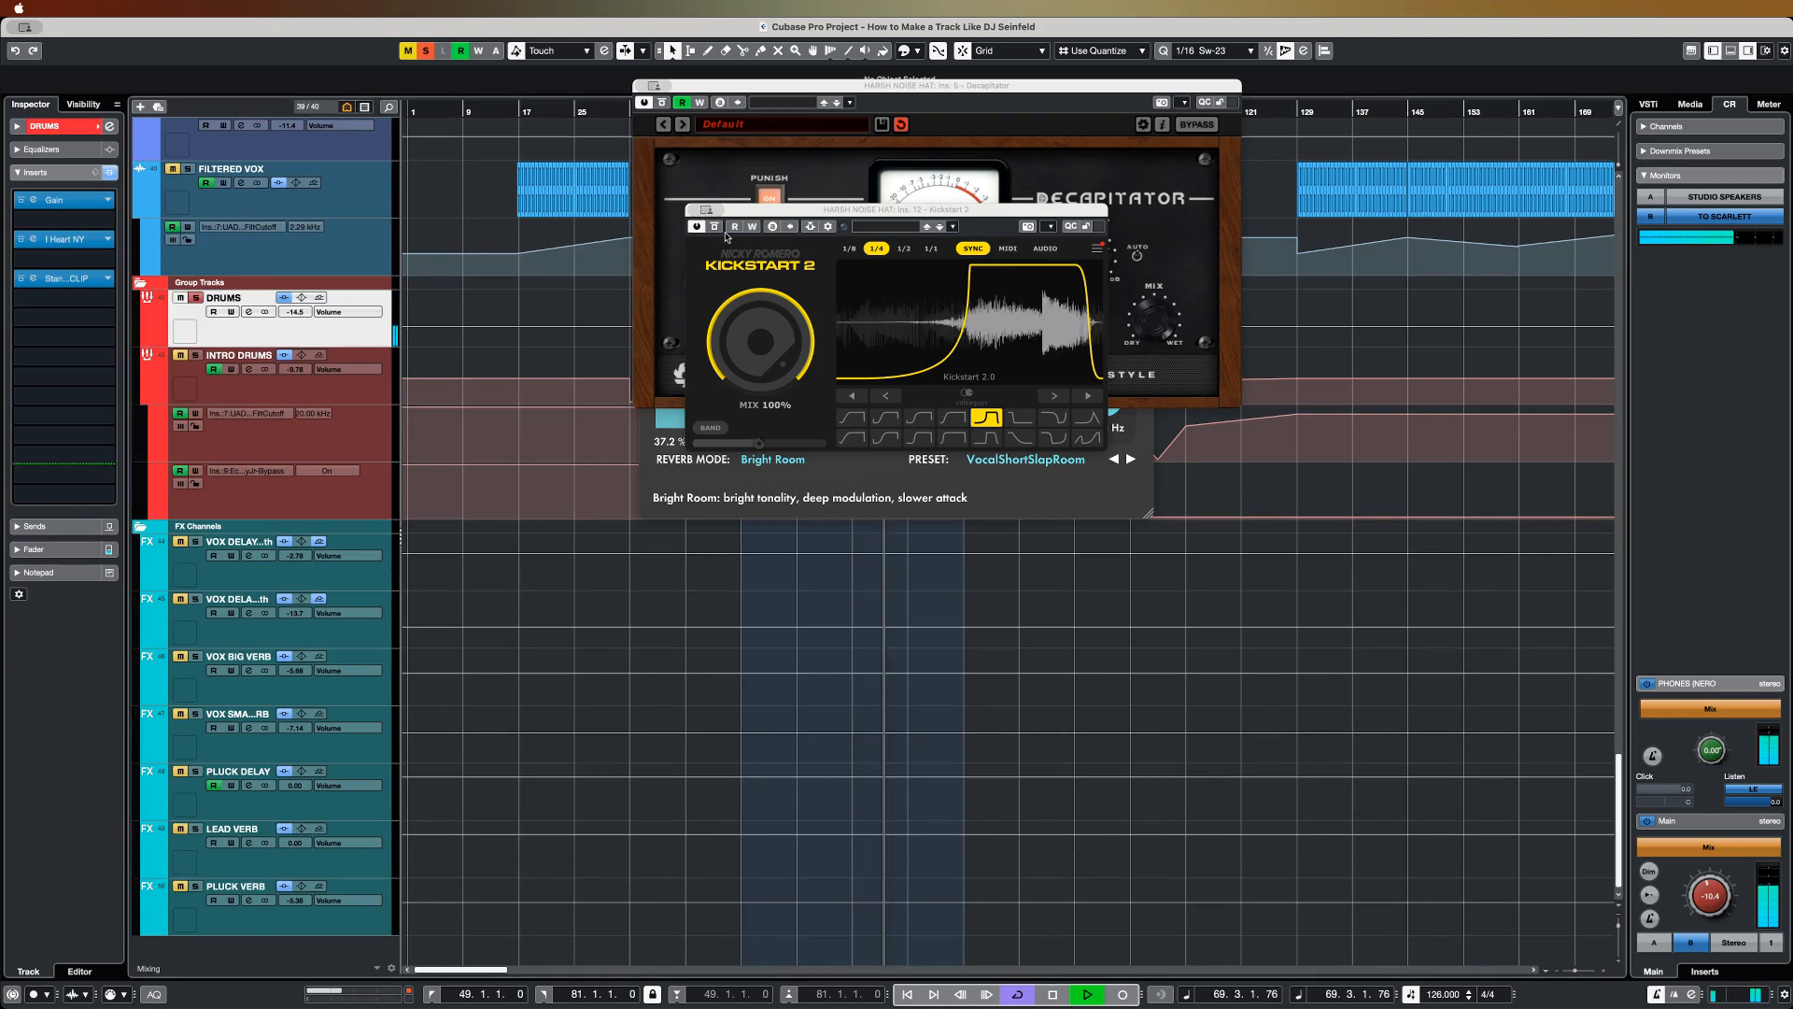
{"action": "left_click", "coordinate": [696, 210]}
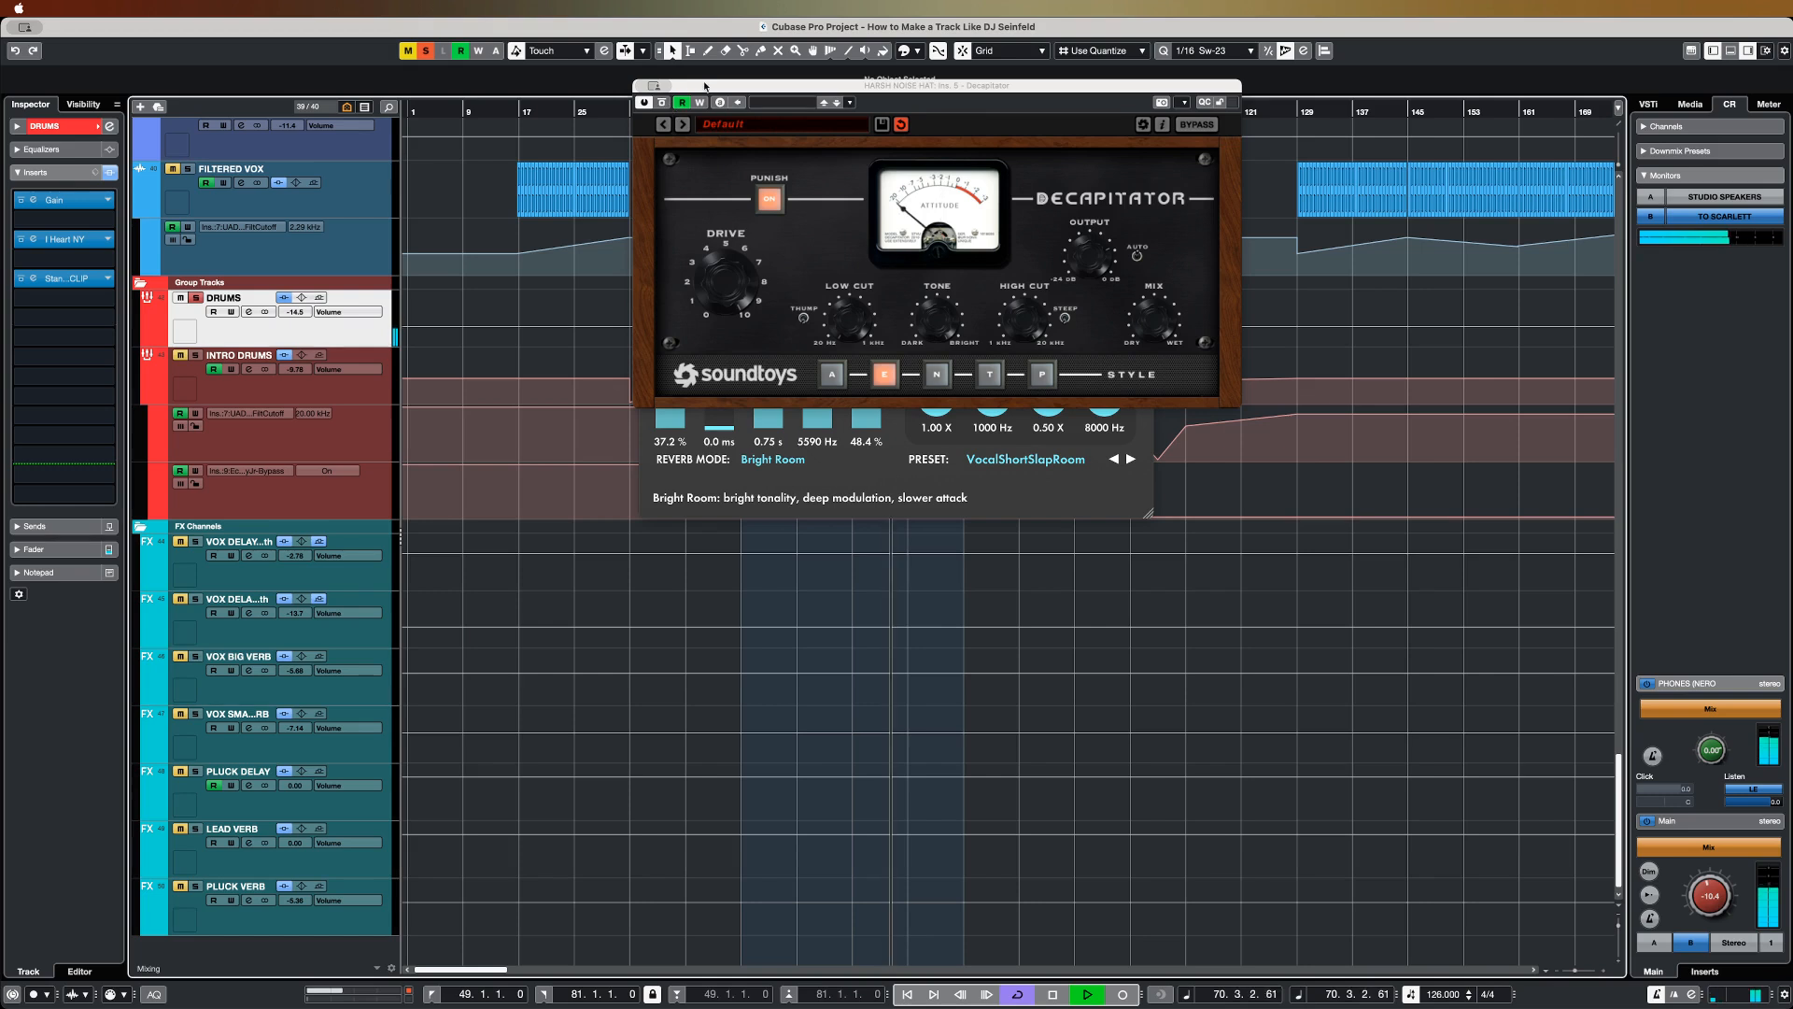
{"action": "left_click", "coordinate": [654, 86]}
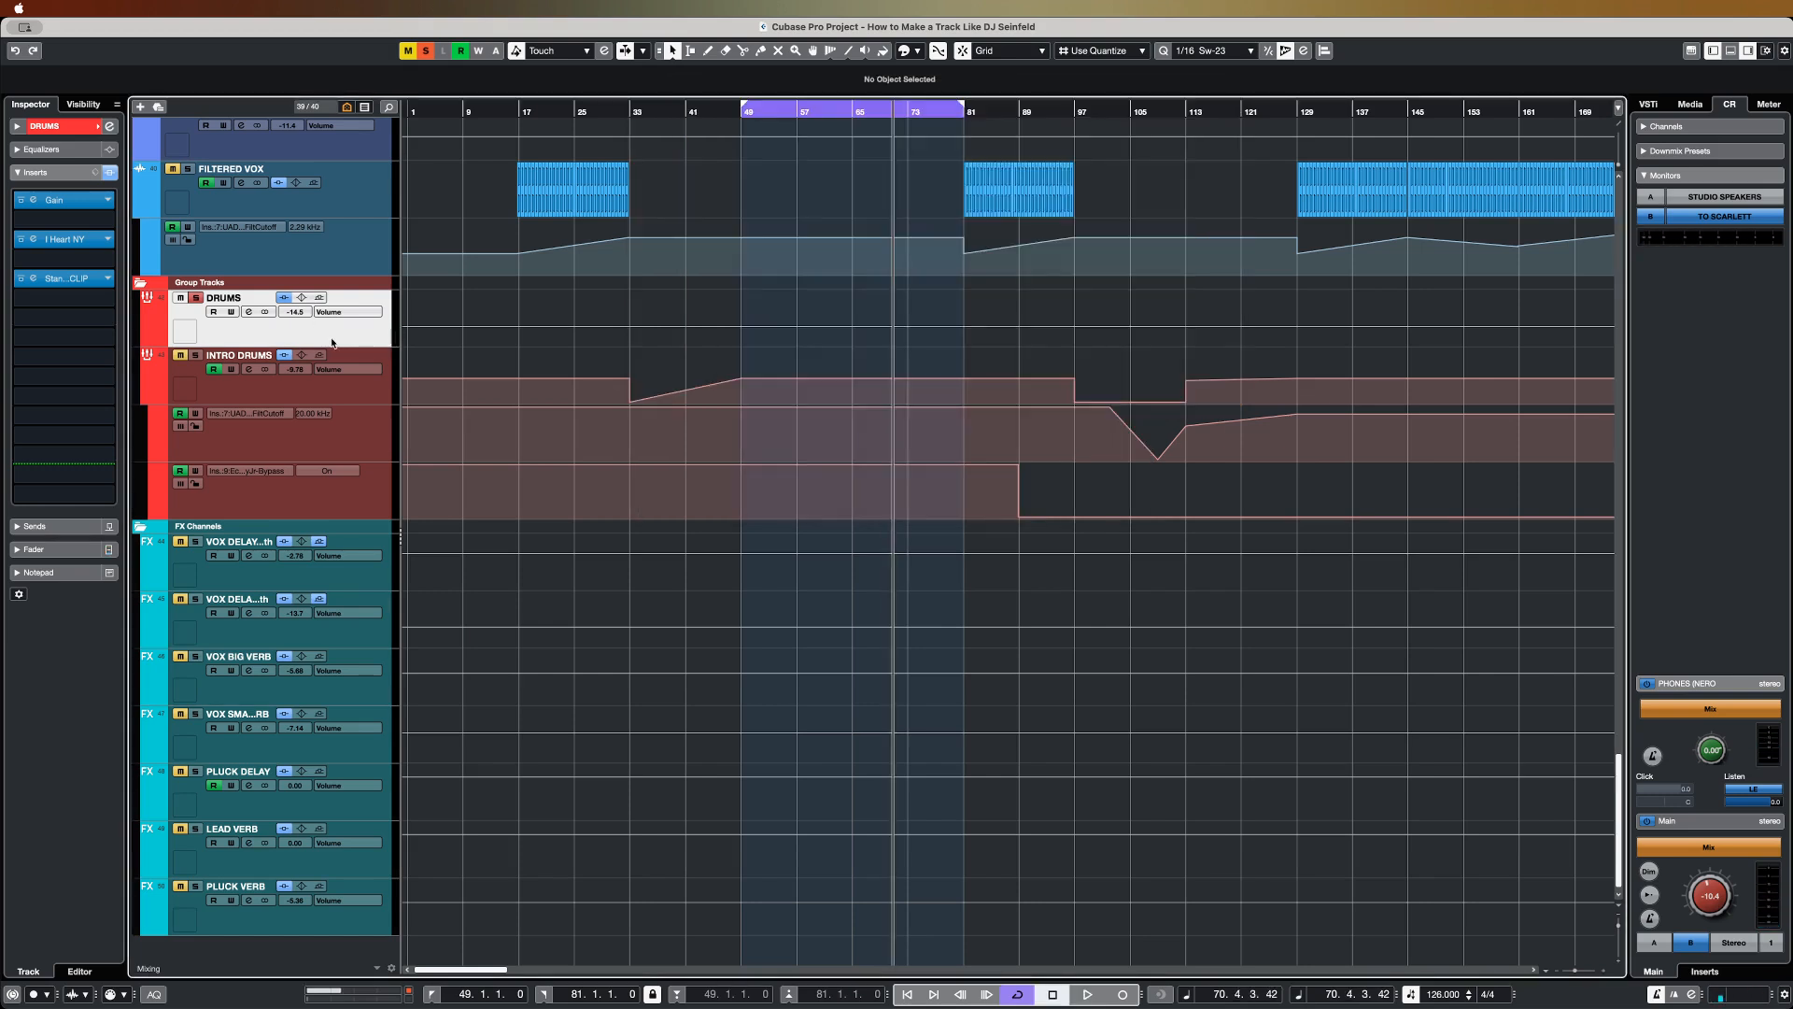
Step: Examine the DRUMS group's Gain and I Heart NY inserts, auditioning the compressor with StandardCLIP bypassed
{"action": "left_click", "coordinate": [56, 200]}
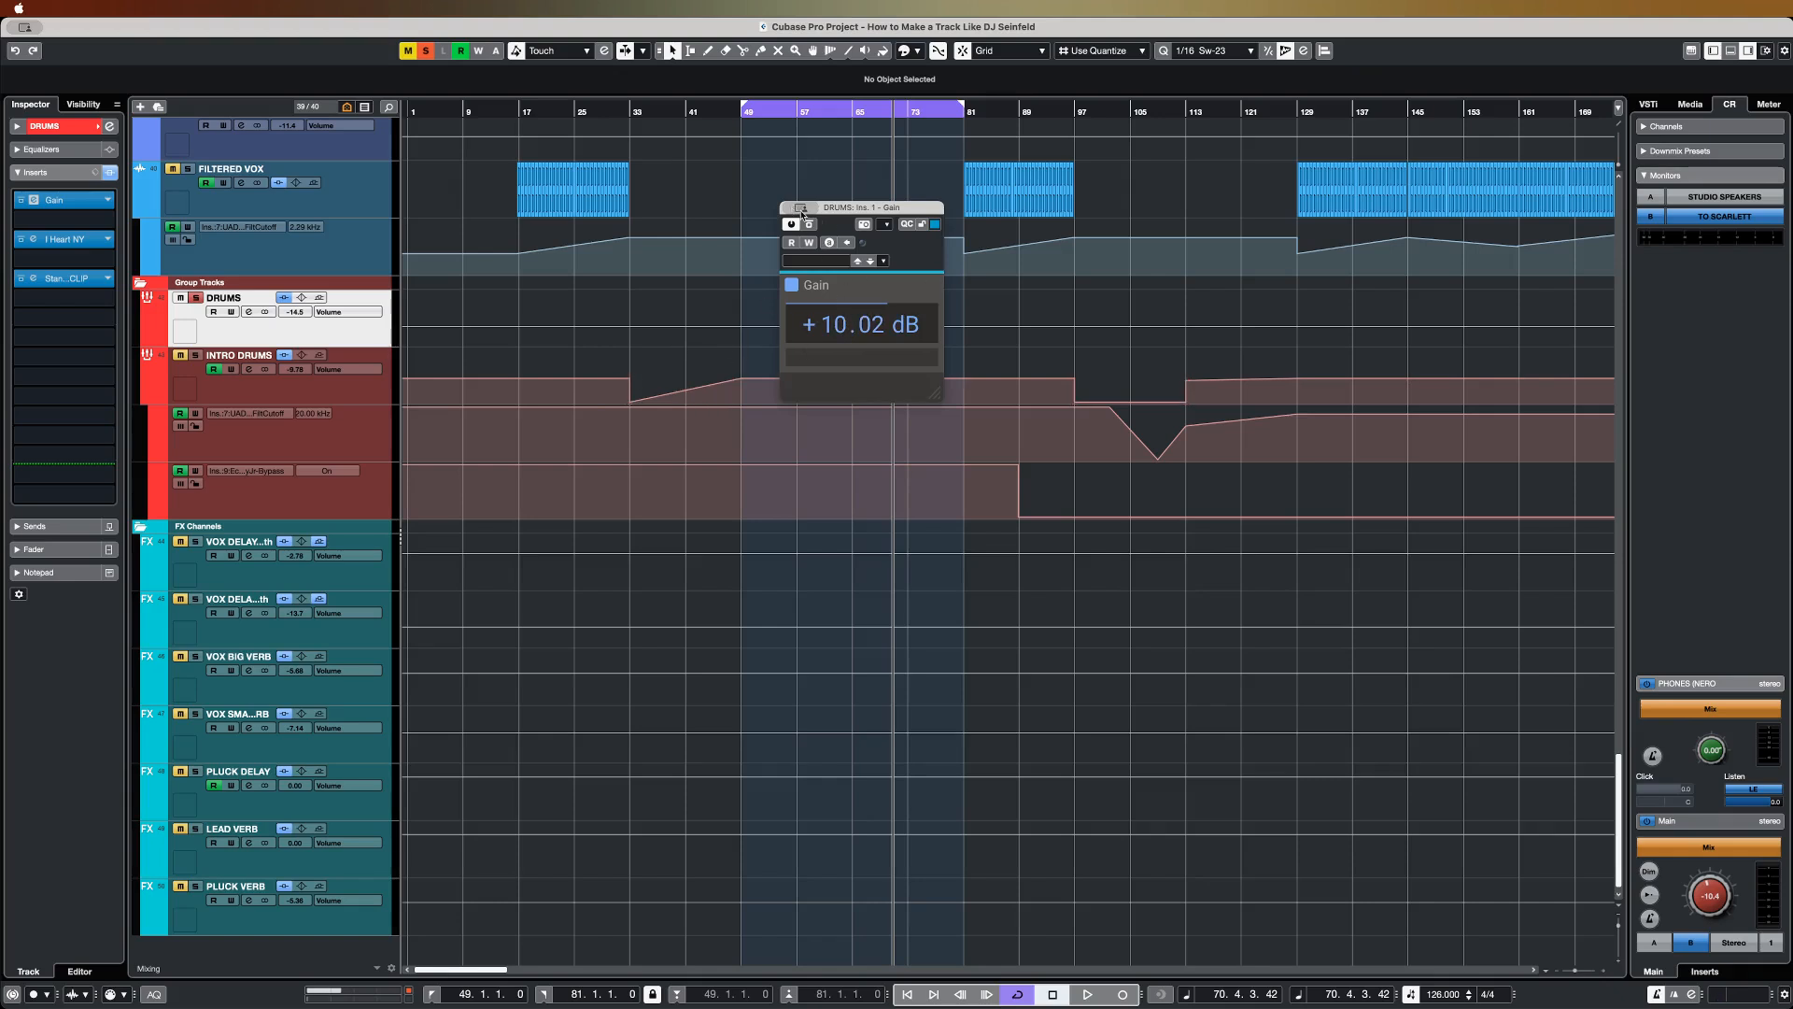
{"action": "key", "text": "super+w"}
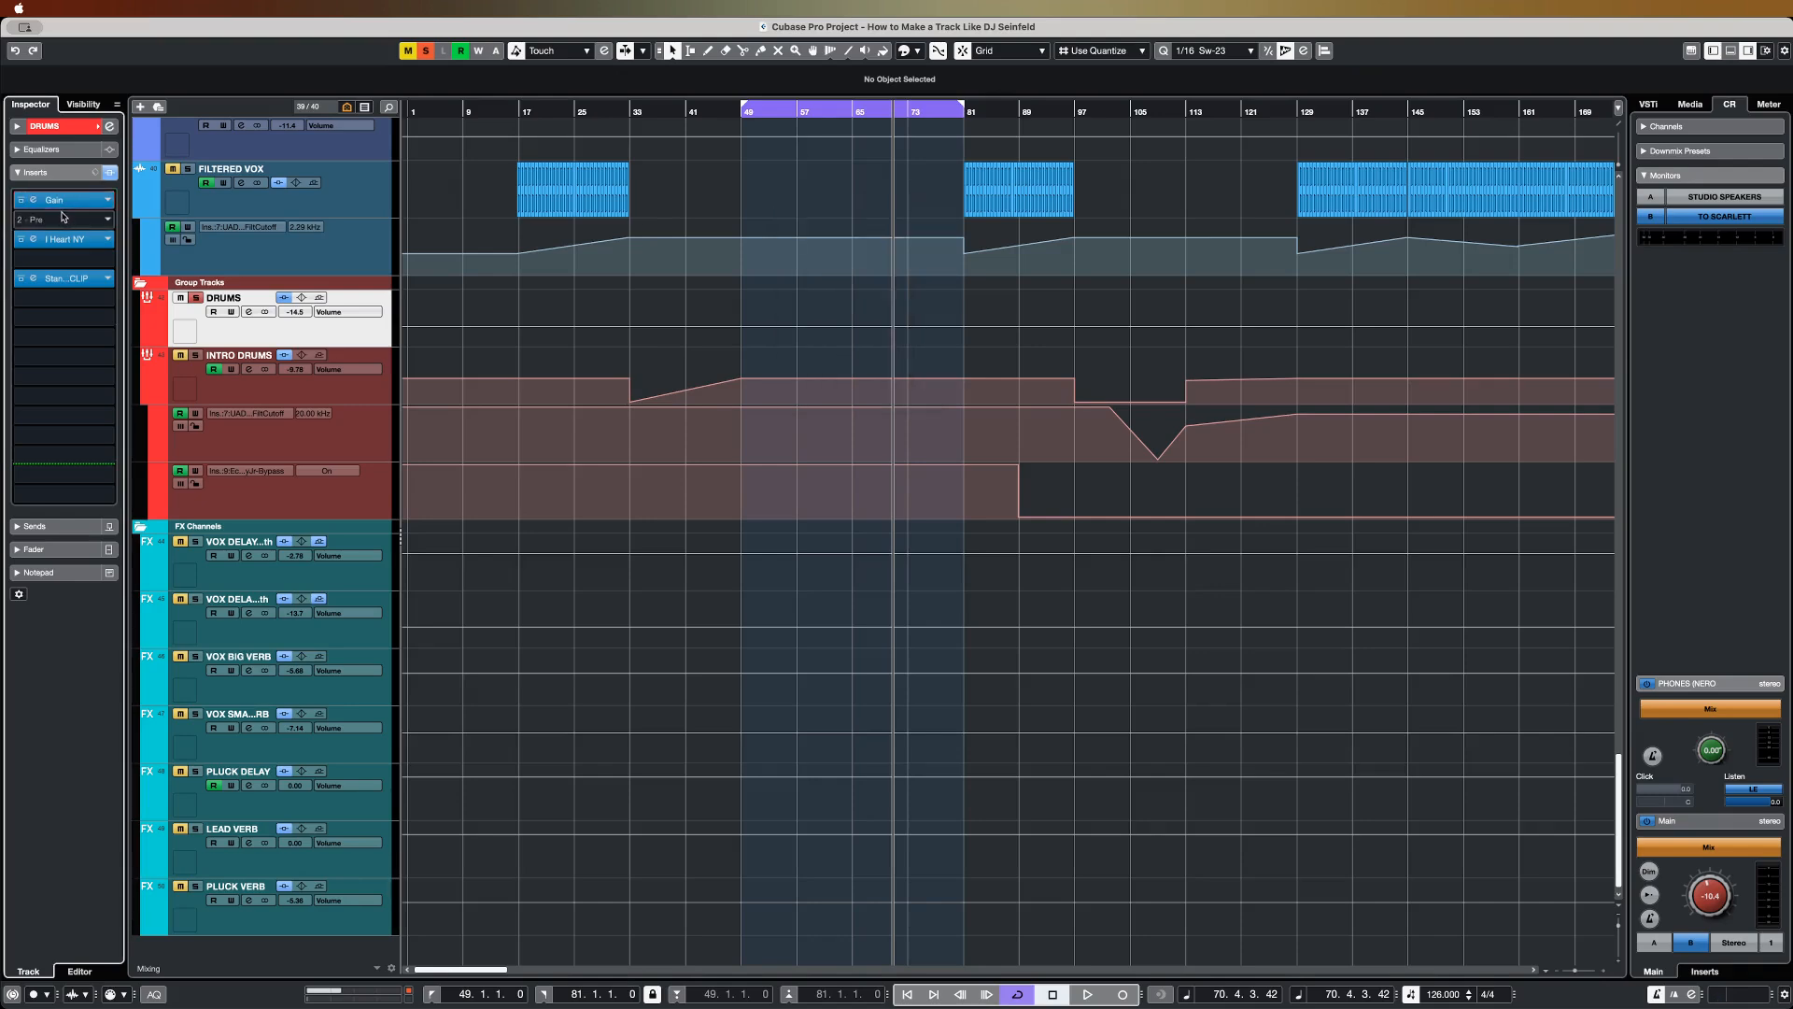
{"action": "left_click", "coordinate": [78, 238]}
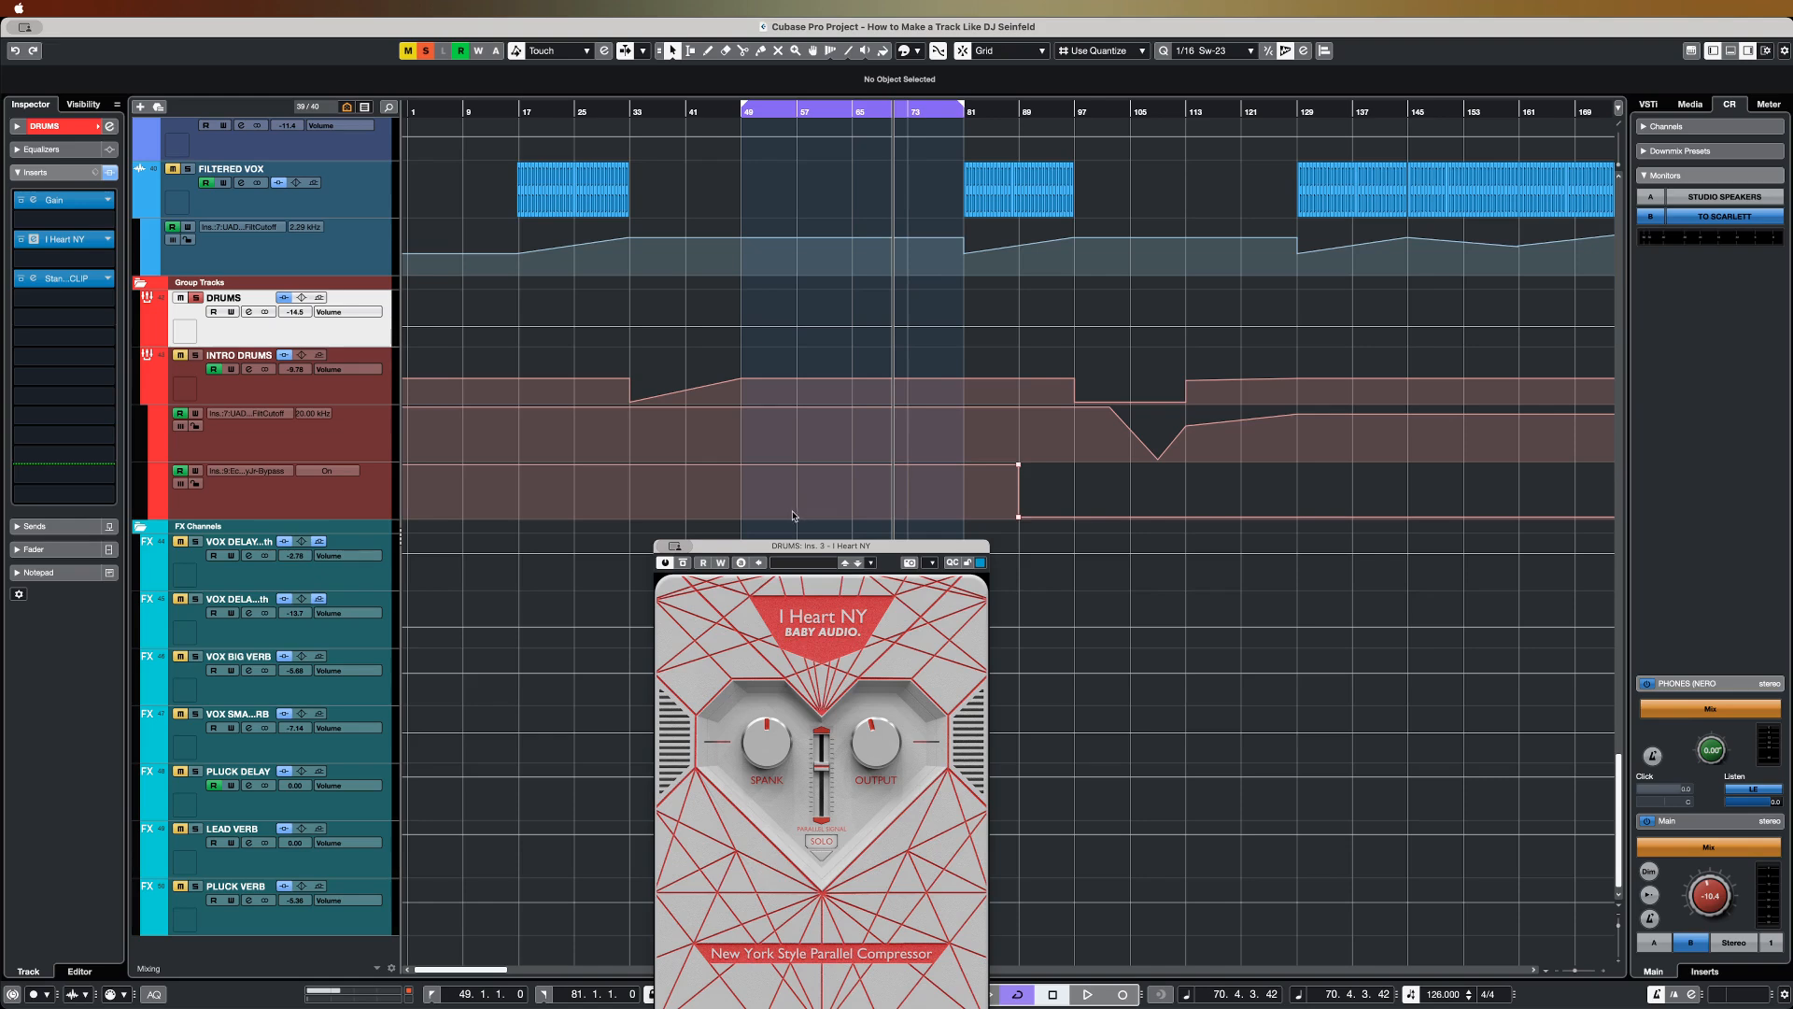
{"action": "left_click_drag", "start_coordinate": [811, 552], "coordinate": [844, 241]}
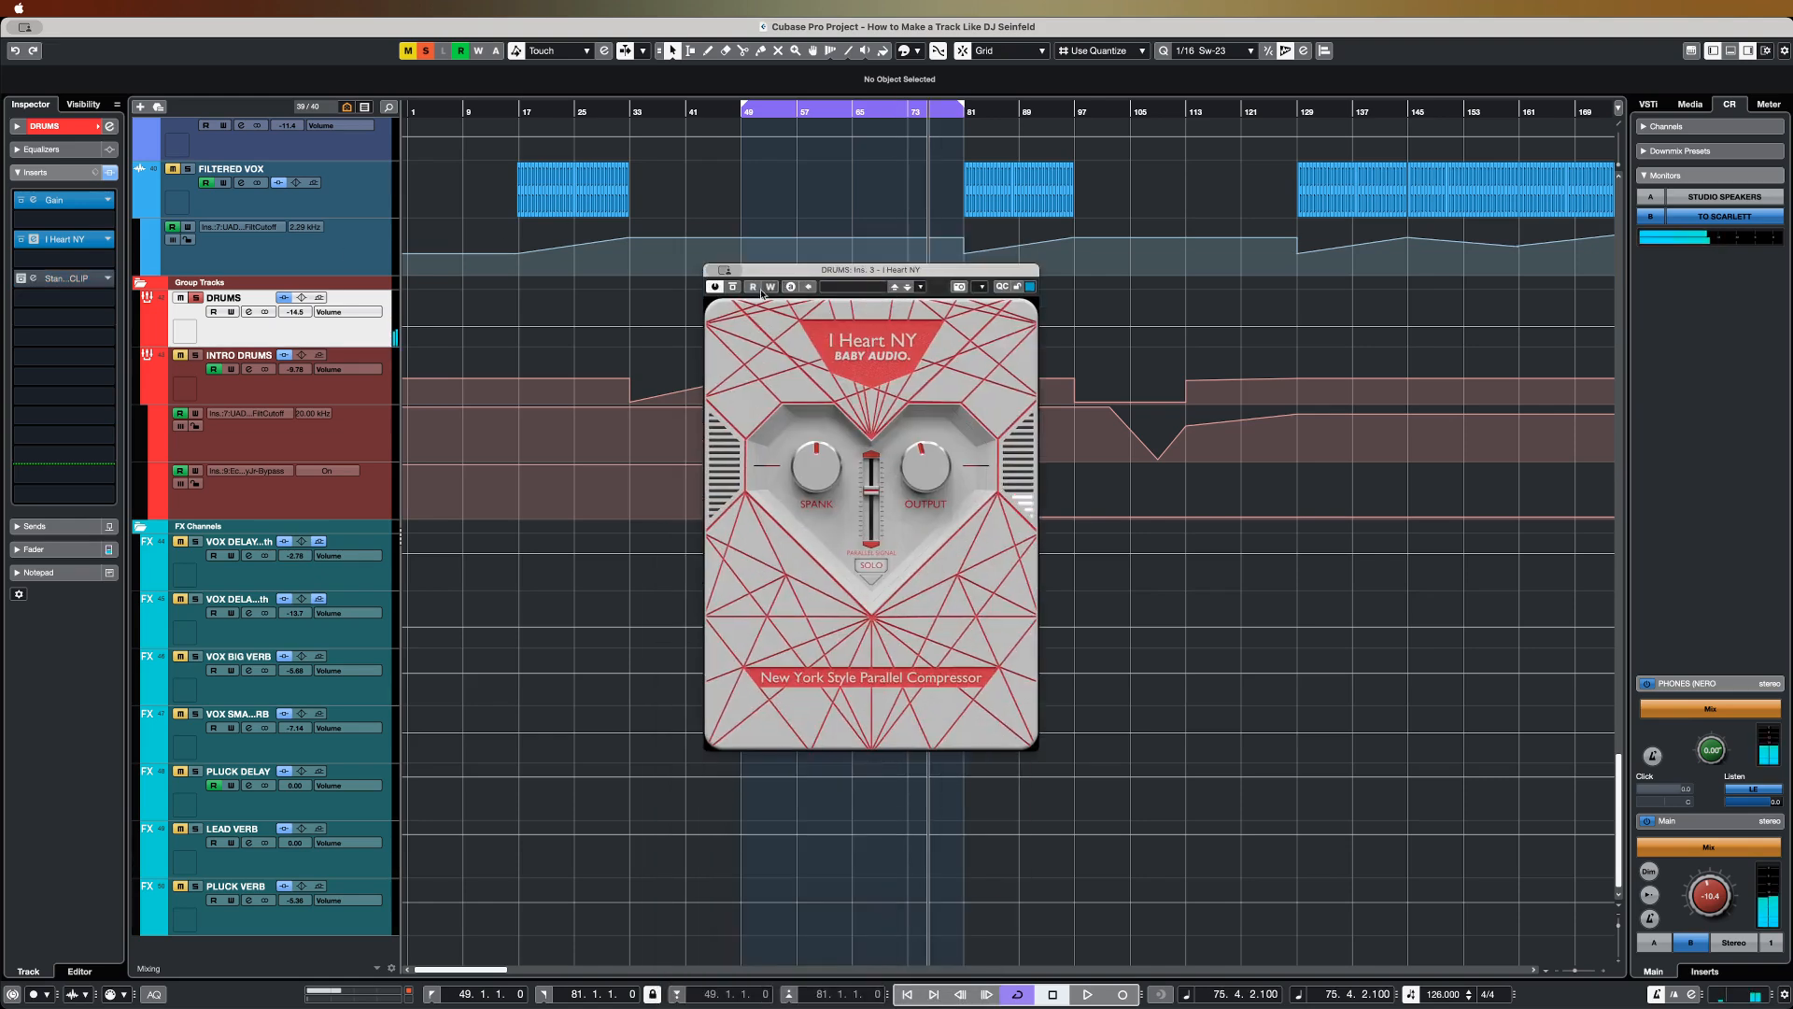
{"action": "key", "text": "super+w"}
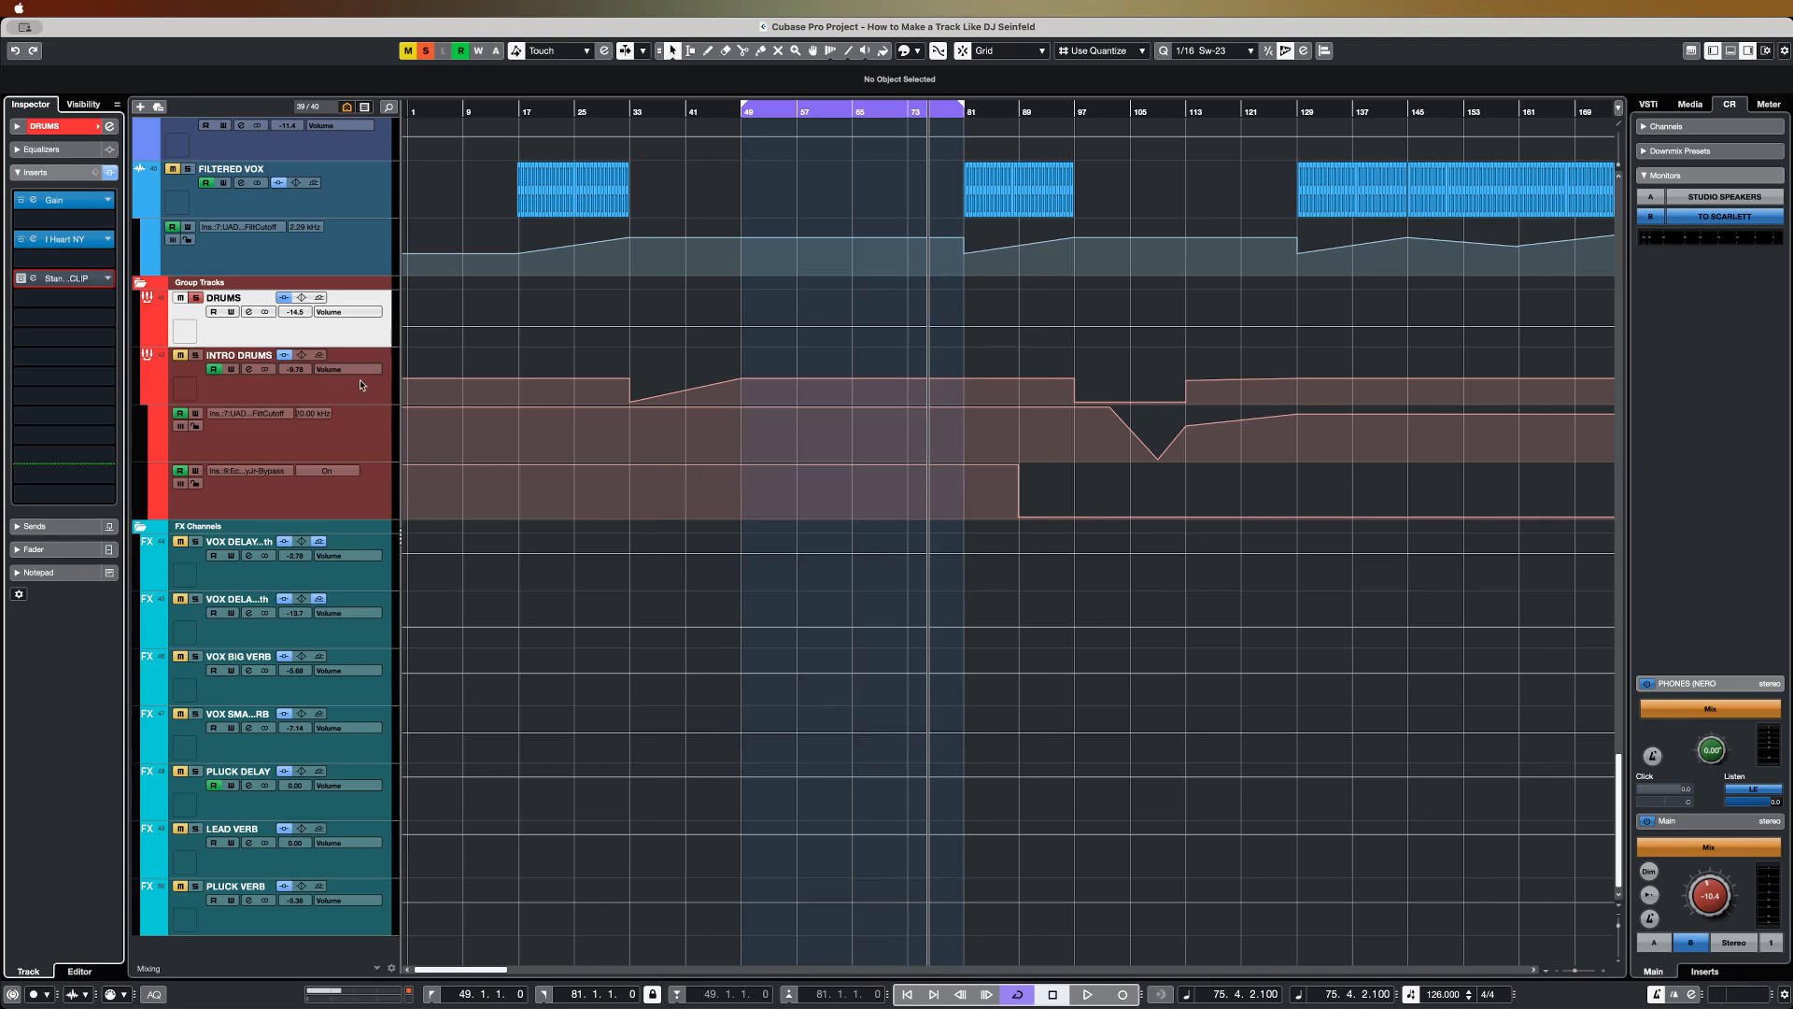
Step: Open and reactivate the DRUMS group's StandardCLIP, sweeping its Clip level from 24 dB down to -14.40 dB during playback
{"action": "left_click_drag", "start_coordinate": [1115, 213], "coordinate": [871, 307]}
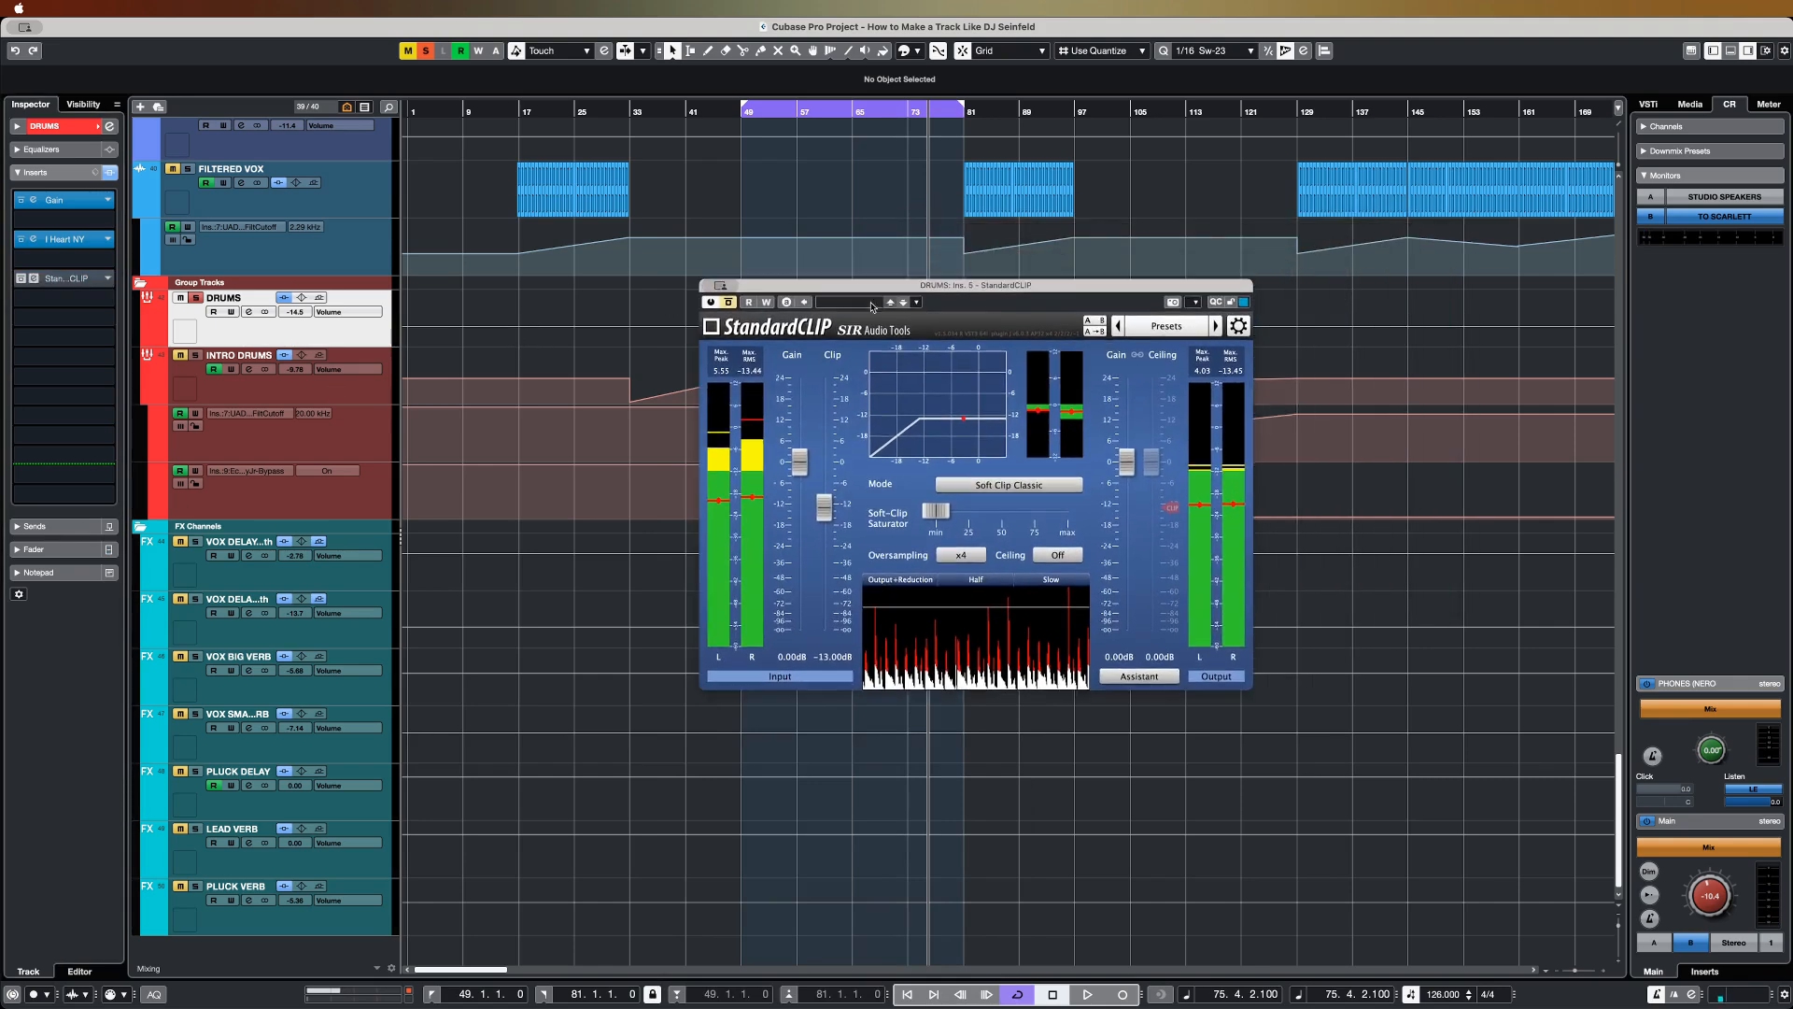
{"action": "left_click_drag", "start_coordinate": [824, 505], "coordinate": [849, 396]}
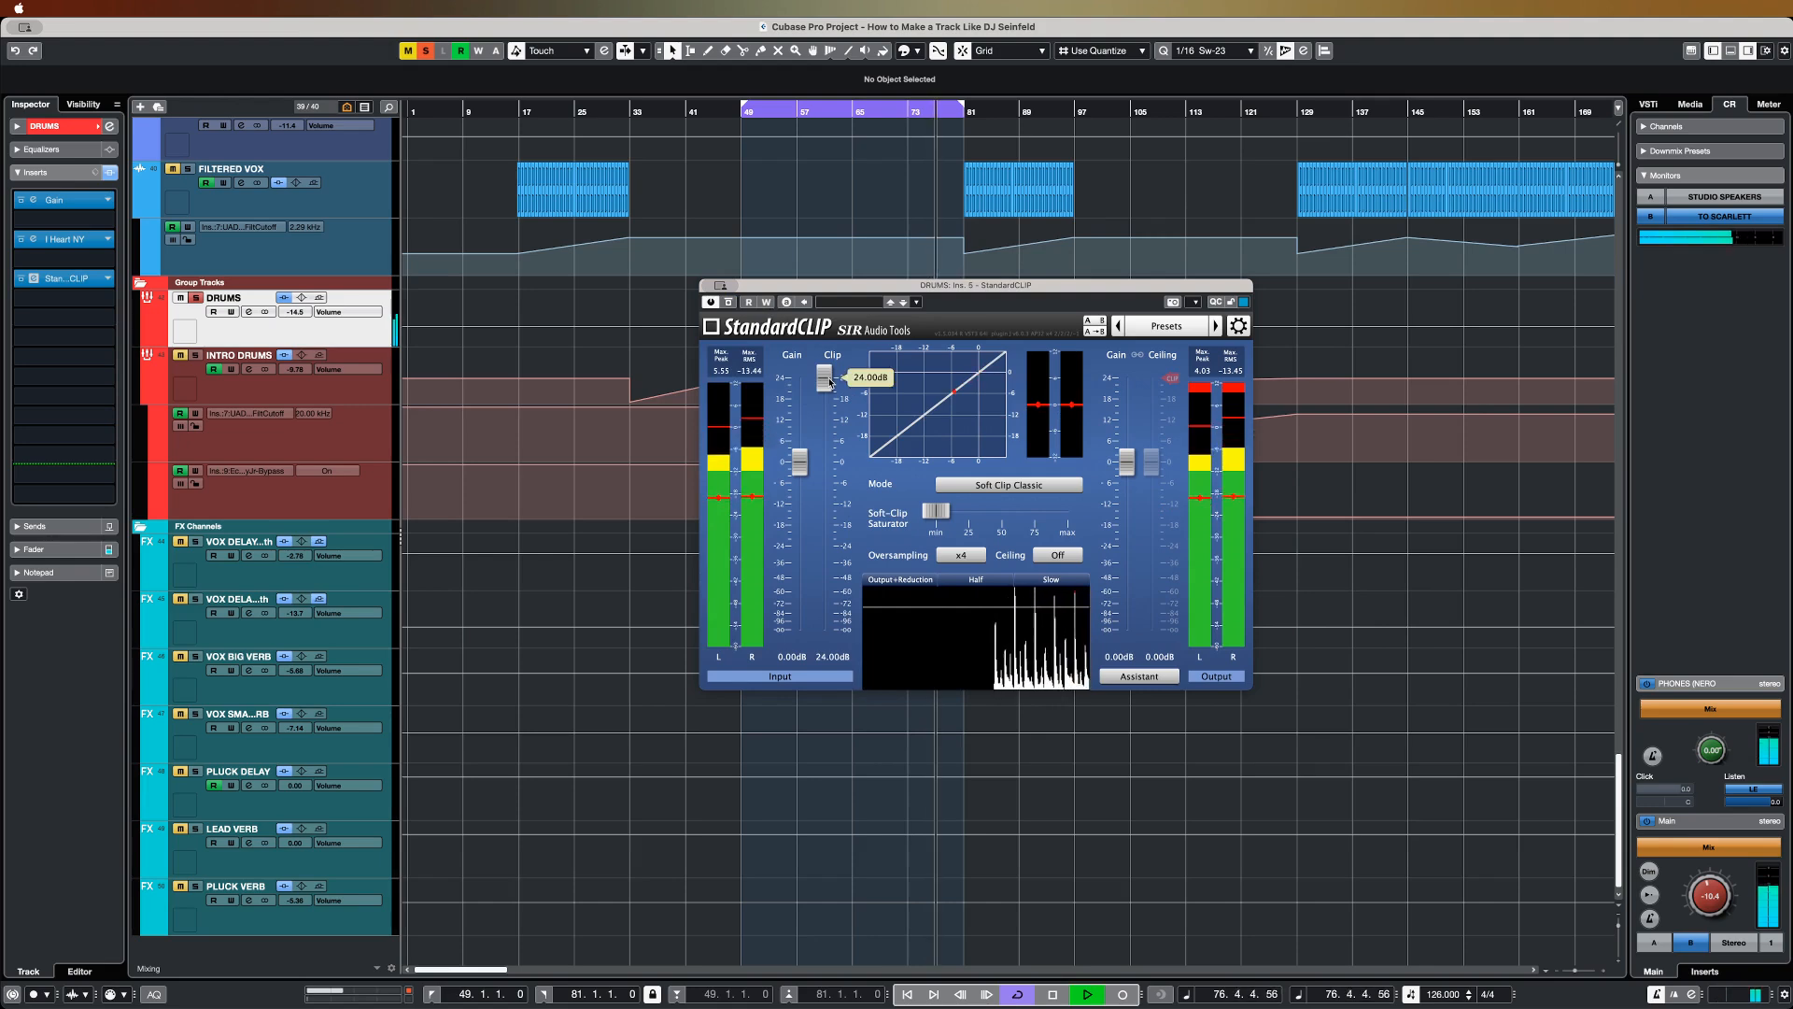
{"action": "left_click_drag", "start_coordinate": [830, 382], "coordinate": [828, 400]}
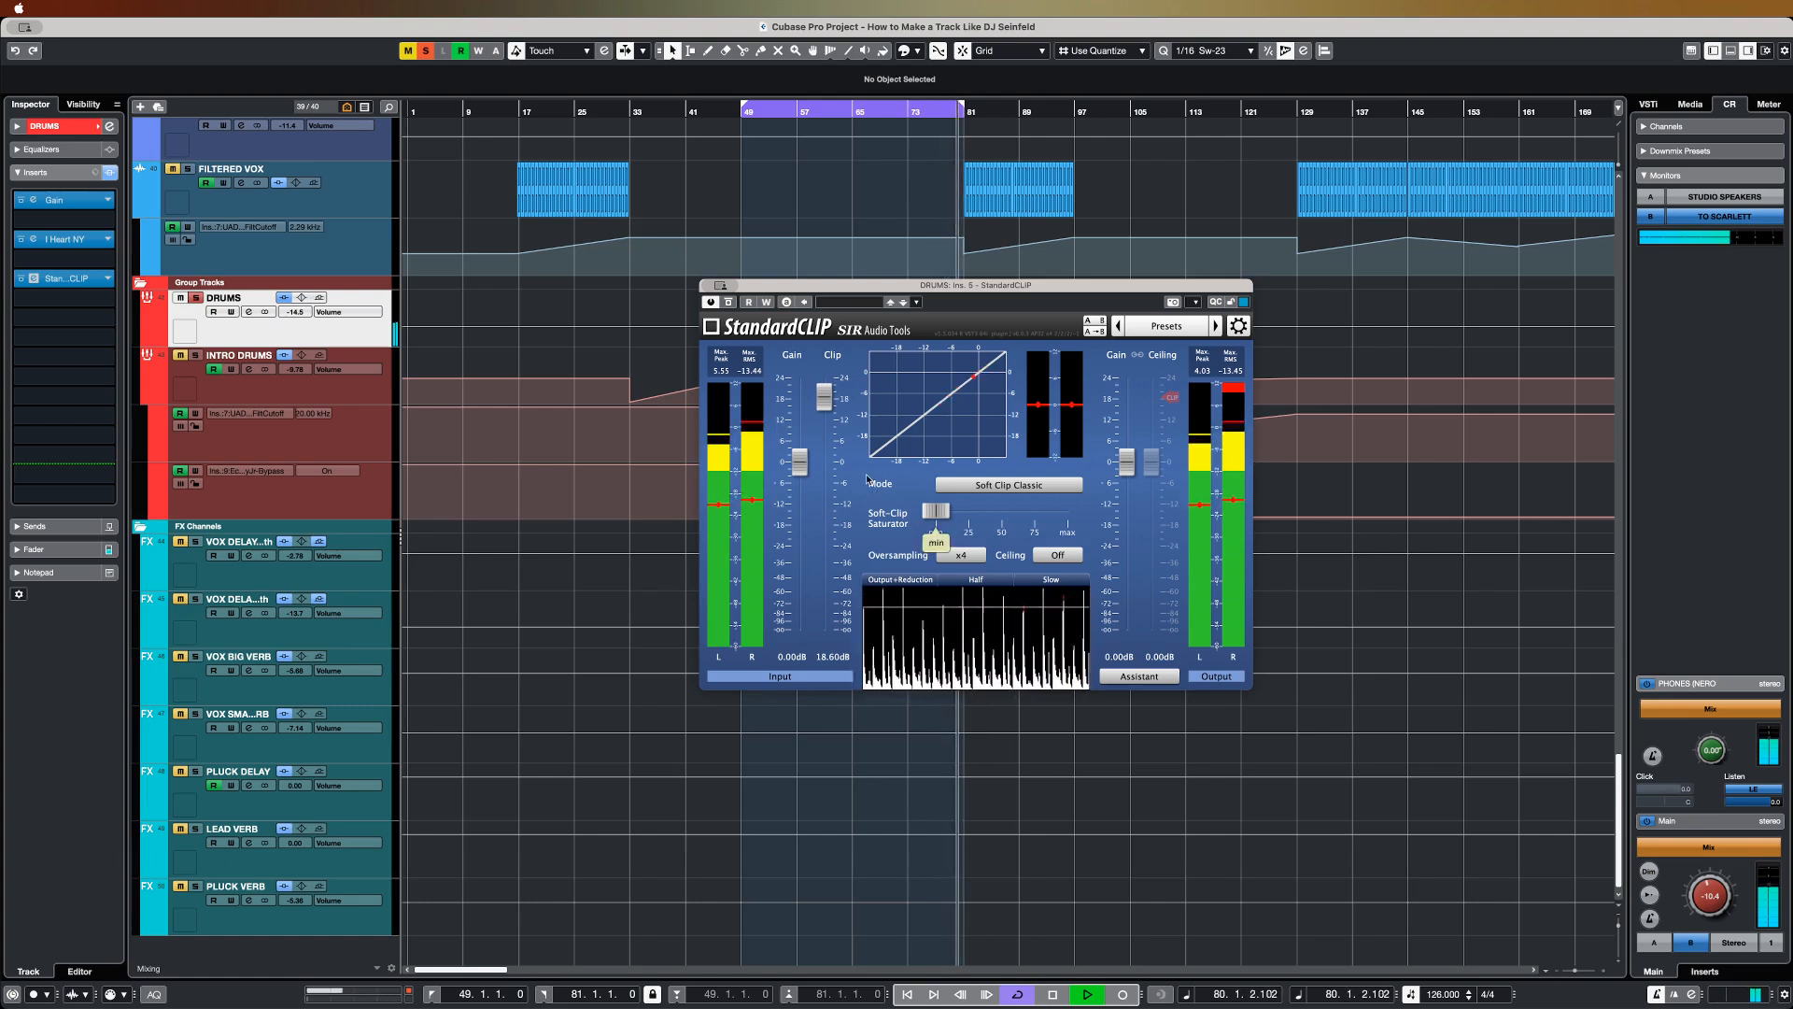
{"action": "left_click_drag", "start_coordinate": [825, 400], "coordinate": [828, 520]}
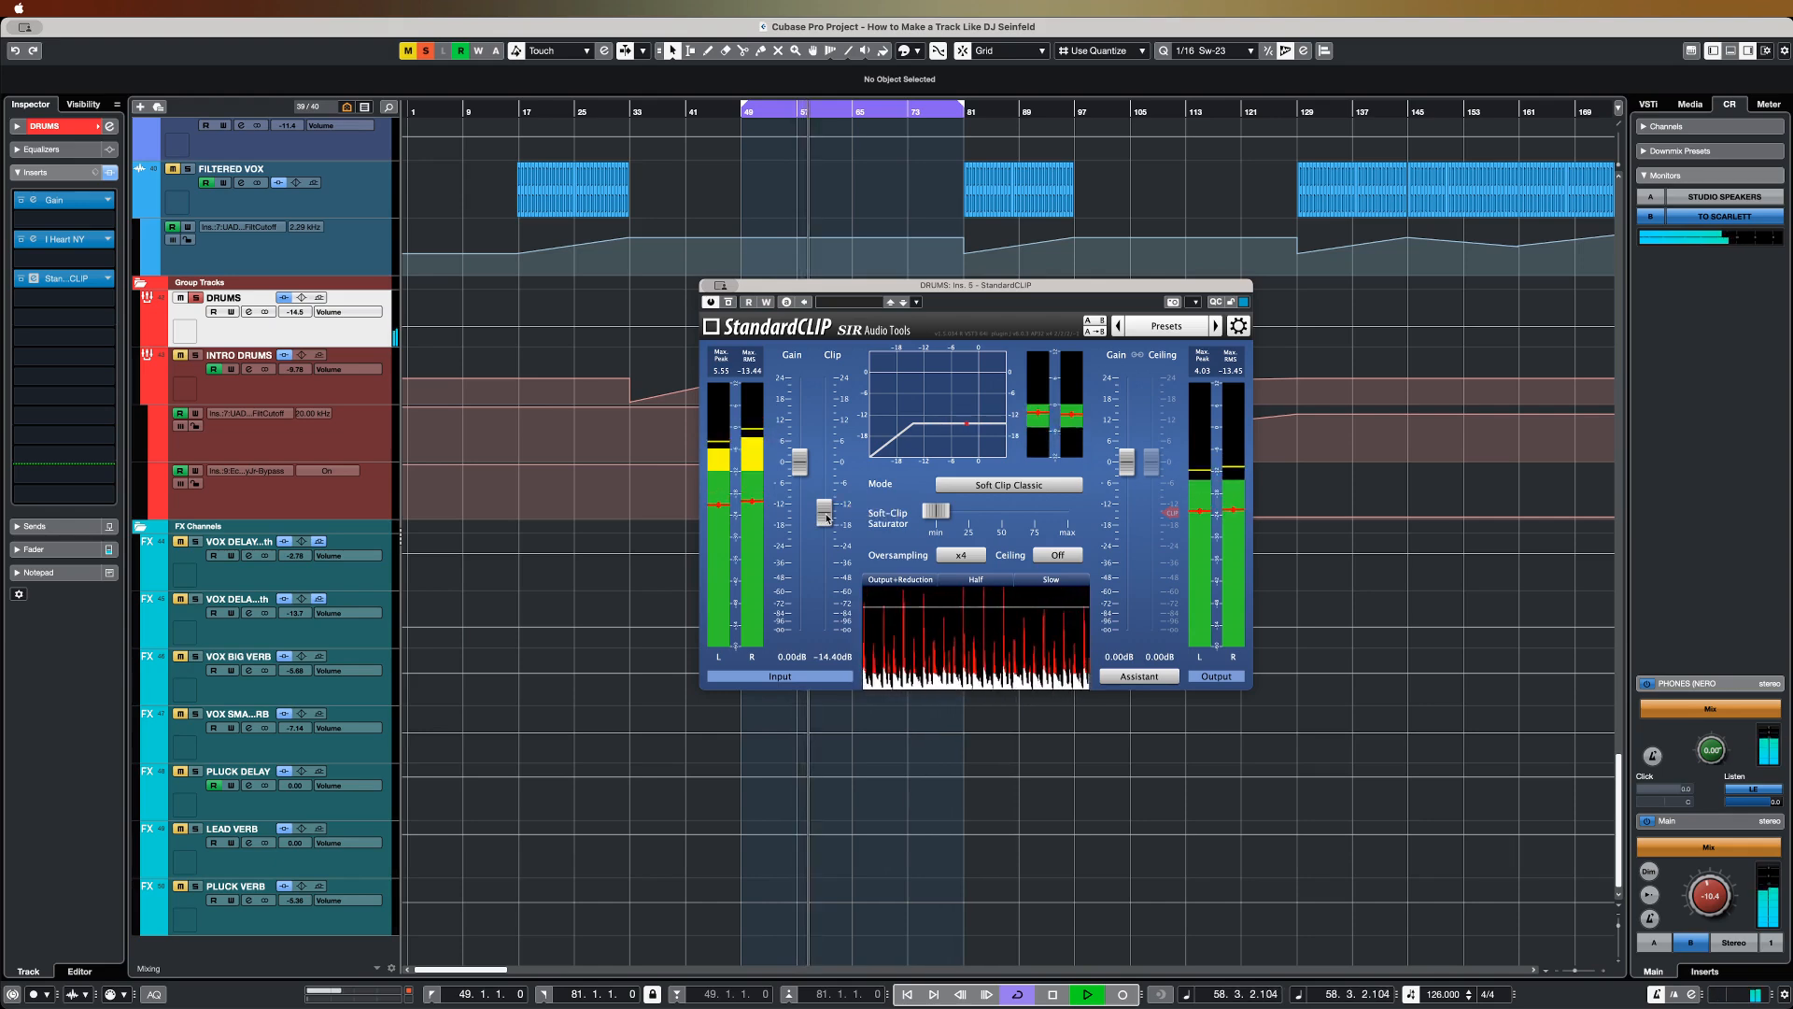
{"action": "mouse_move", "coordinate": [827, 519]}
{"action": "left_mouse_down"}
{"action": "mouse_move", "coordinate": [829, 575]}
{"action": "mouse_move", "coordinate": [838, 517]}
{"action": "left_mouse_up"}
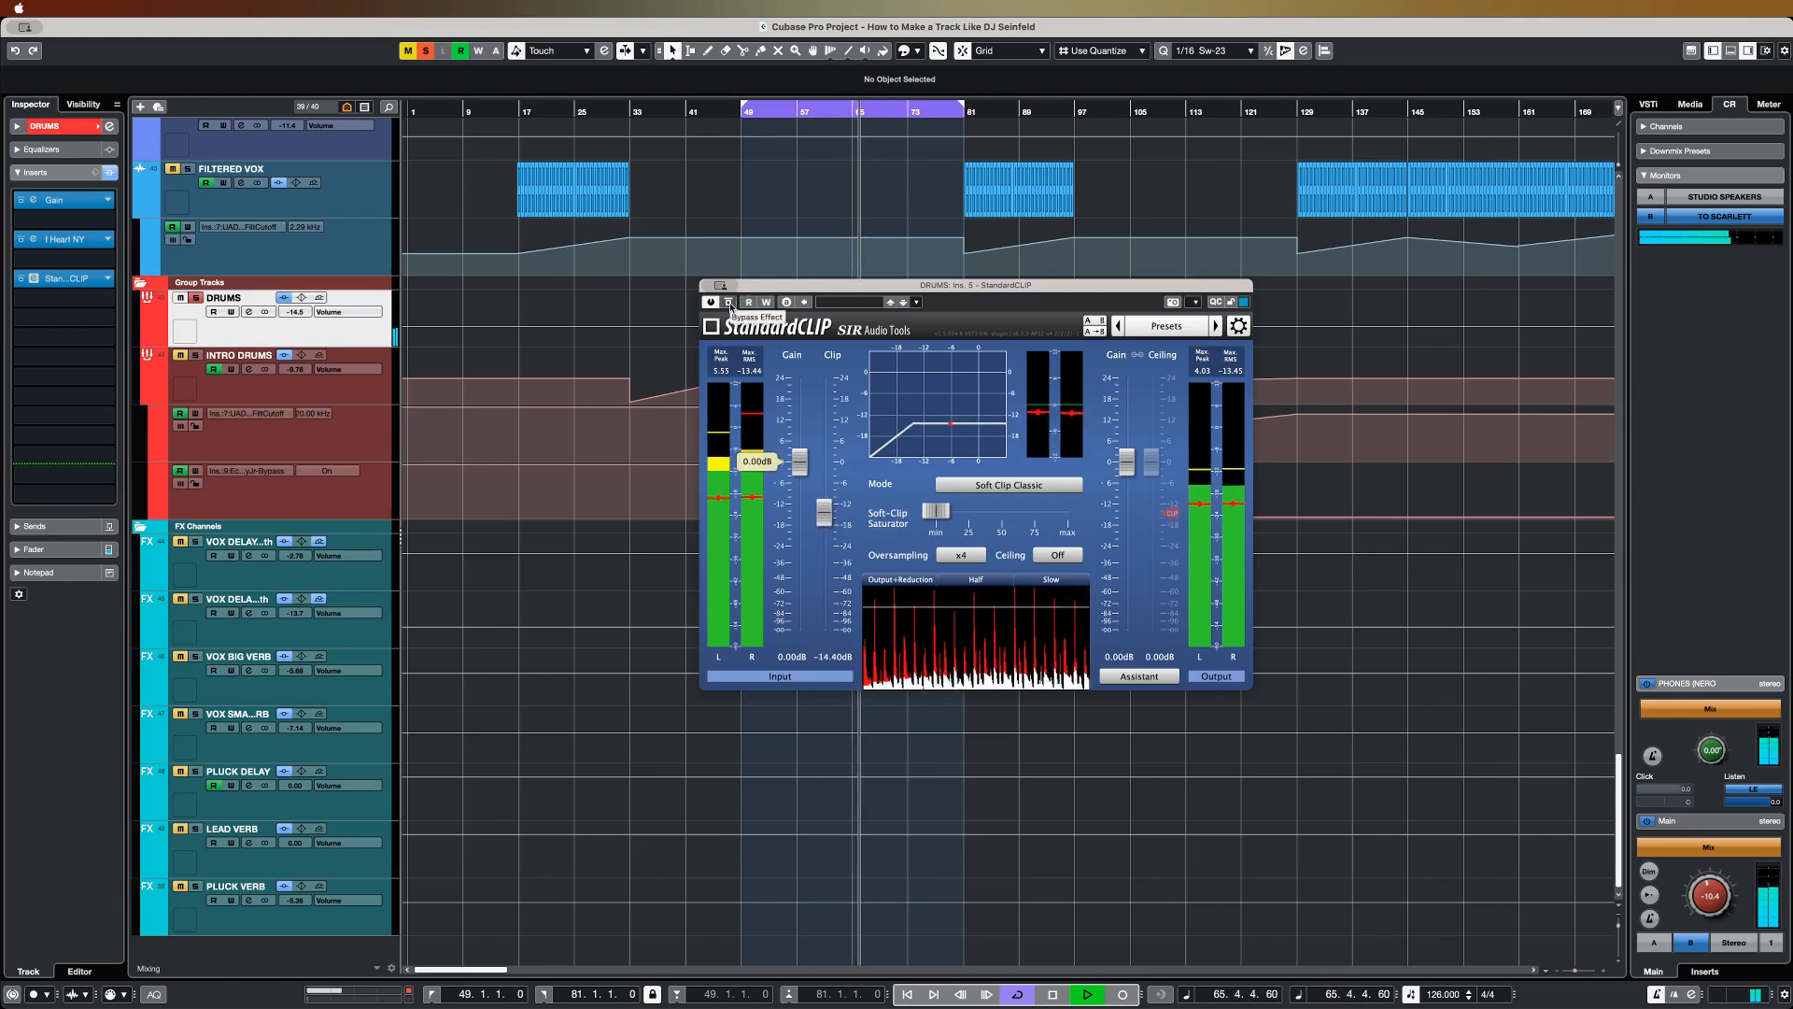
Step: Compare the drums repeatedly with StandardCLIP bypassed and active, then stop playback and close its window
{"action": "left_click", "coordinate": [728, 302]}
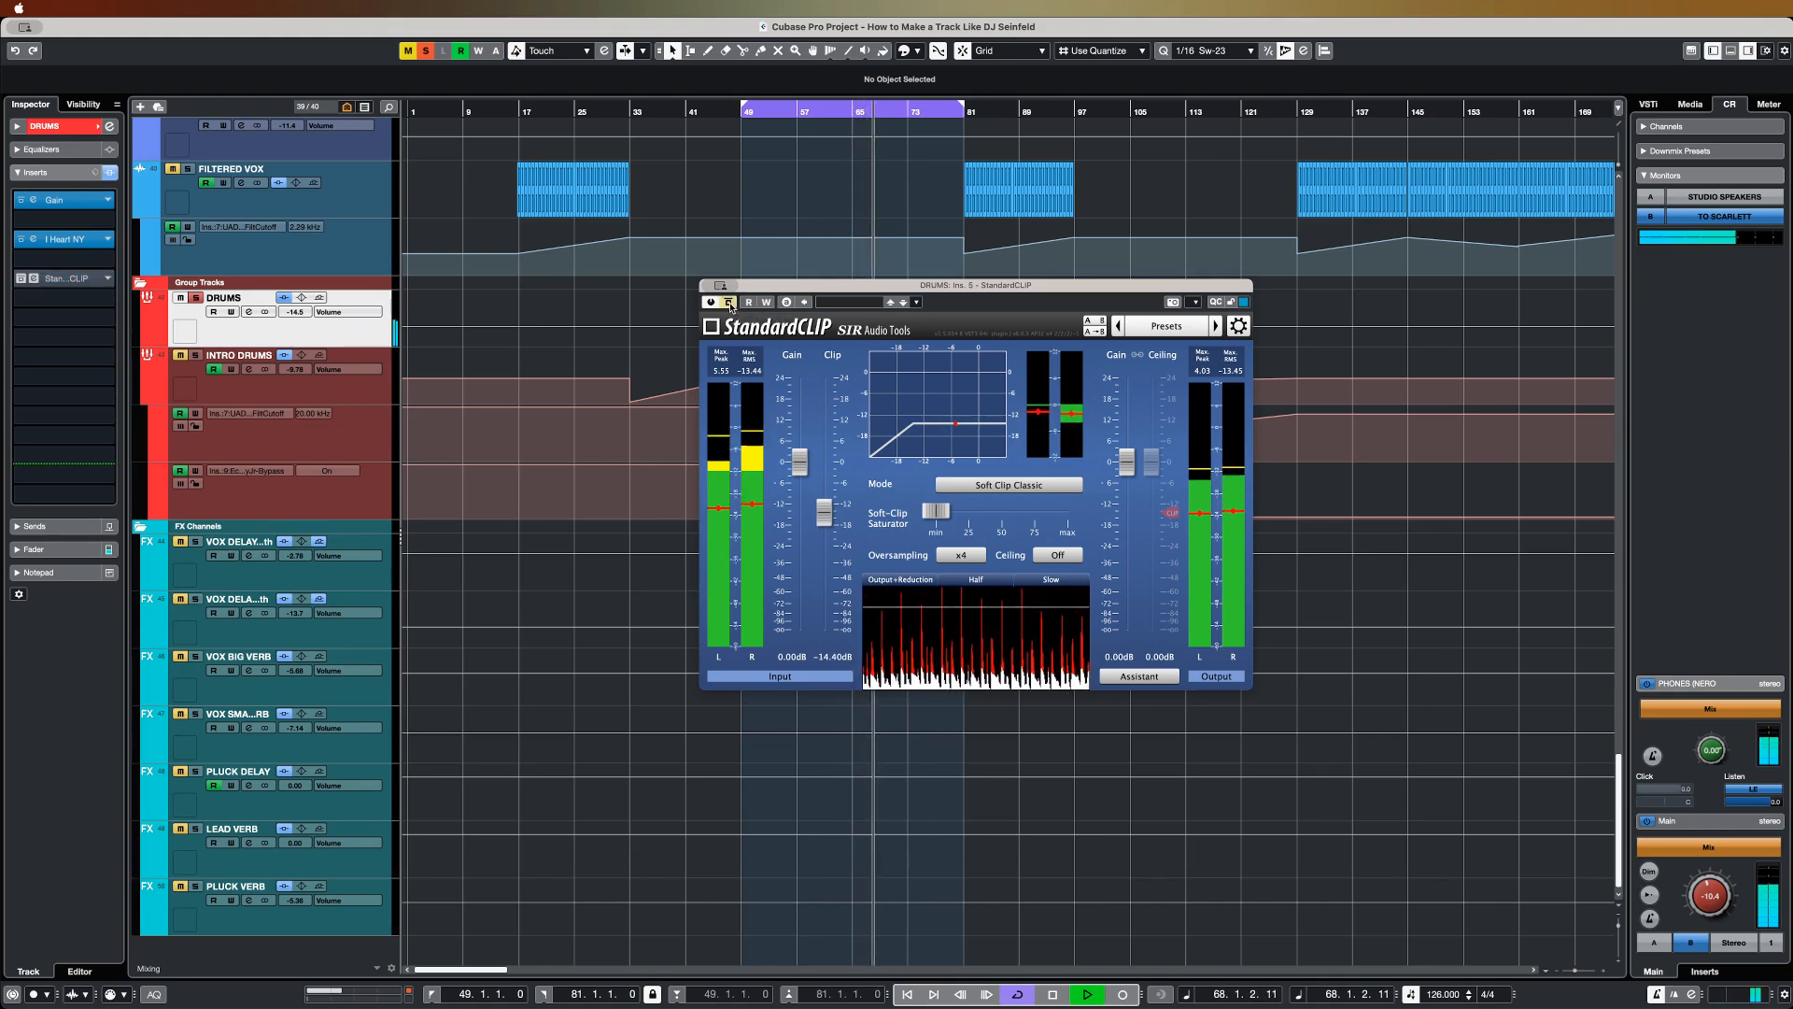
{"action": "left_click", "coordinate": [728, 301]}
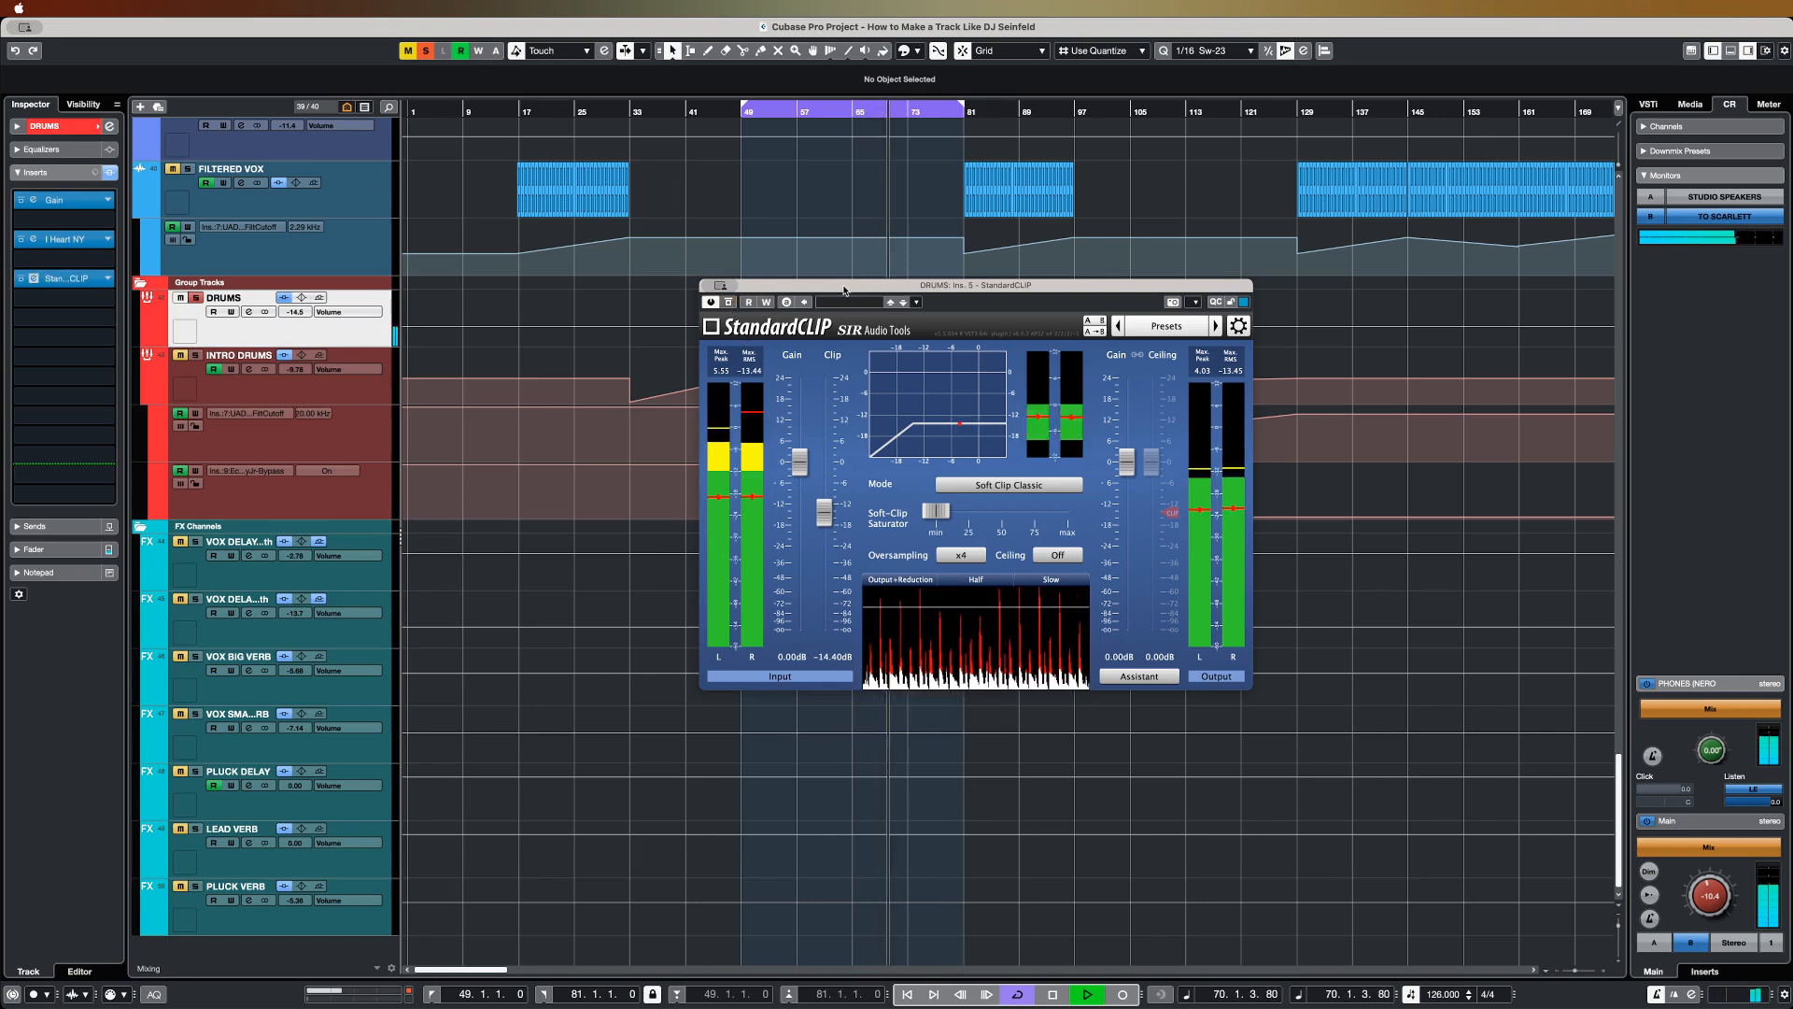
{"action": "left_click", "coordinate": [732, 303]}
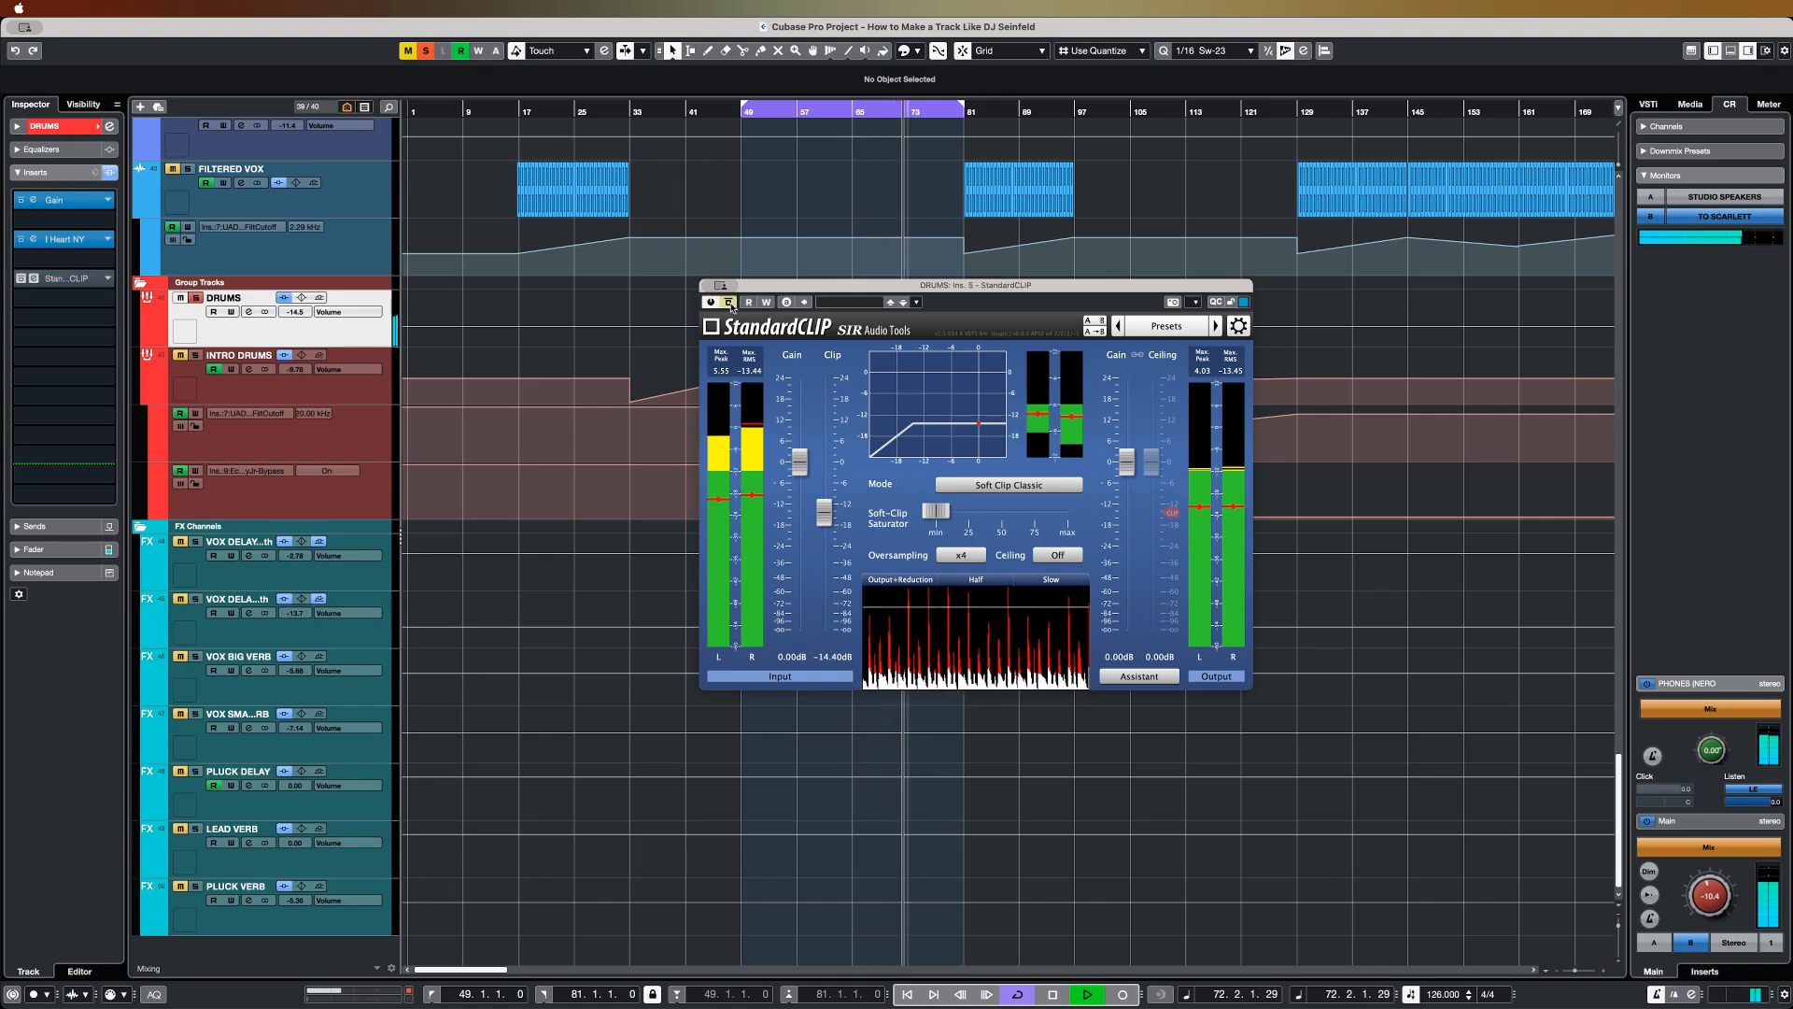
{"action": "left_click", "coordinate": [728, 302]}
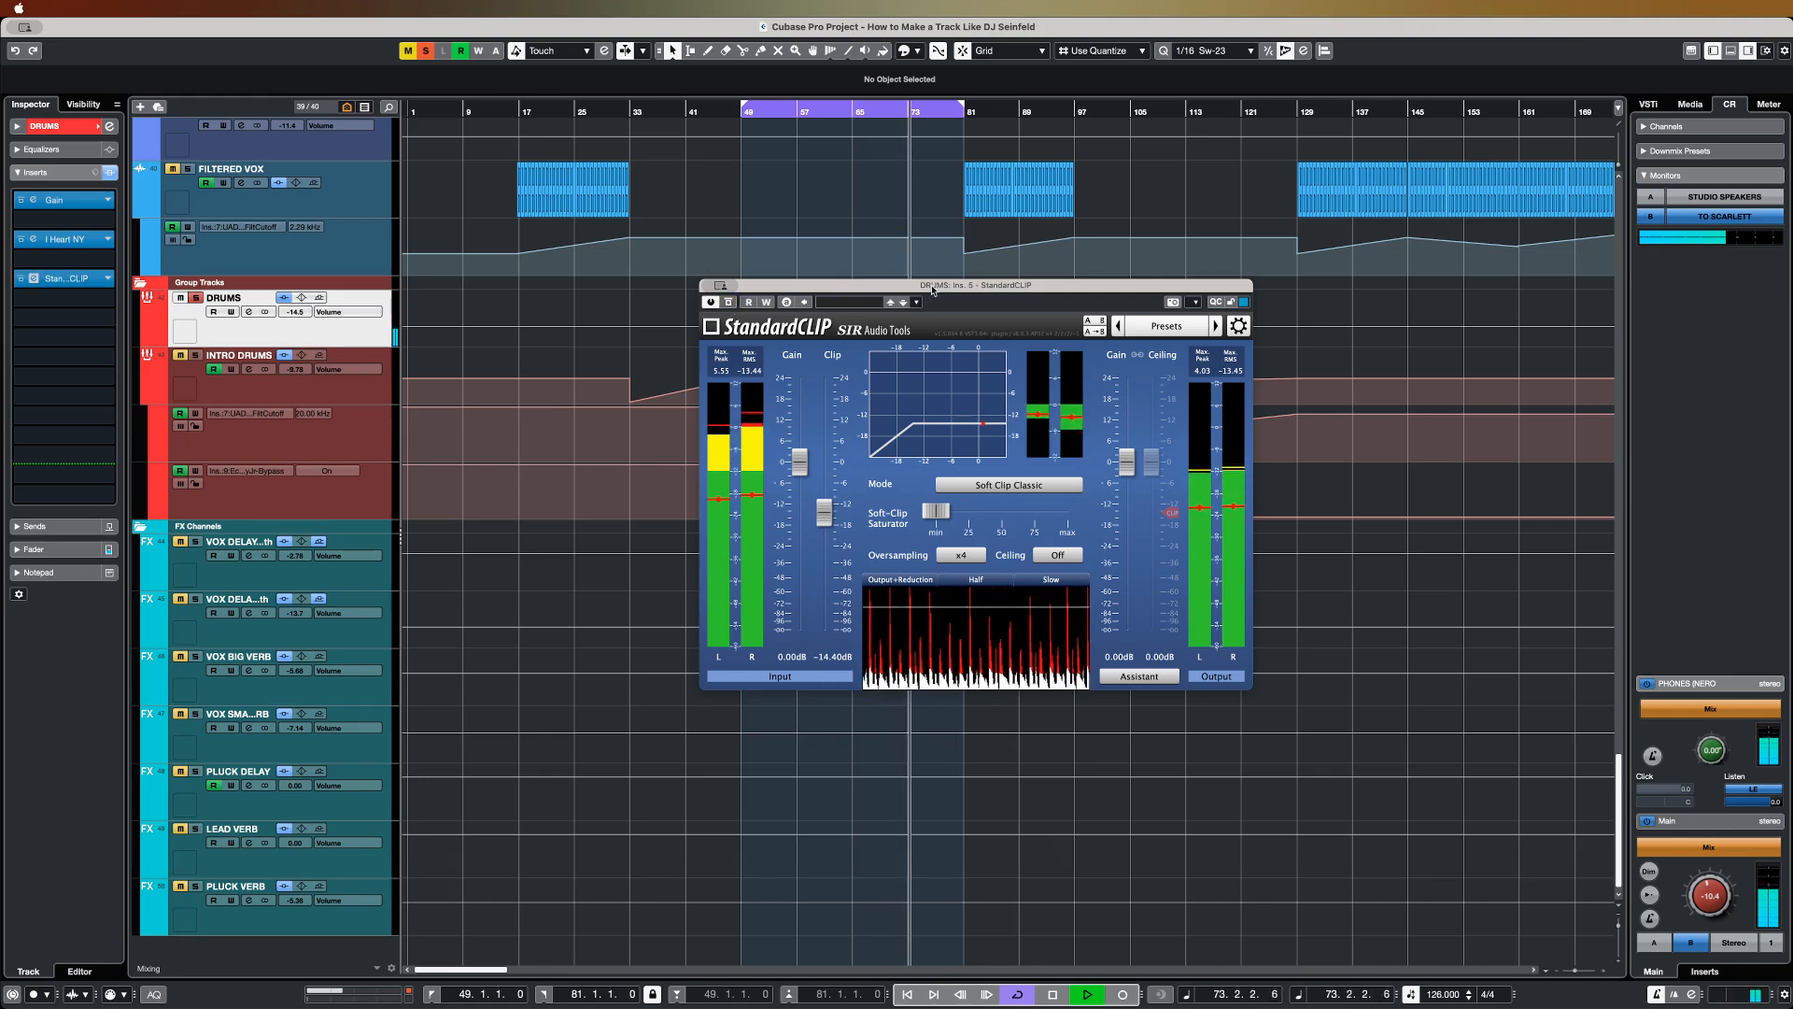
{"action": "left_click_drag", "start_coordinate": [934, 290], "coordinate": [863, 282]}
{"action": "key", "text": "space"}
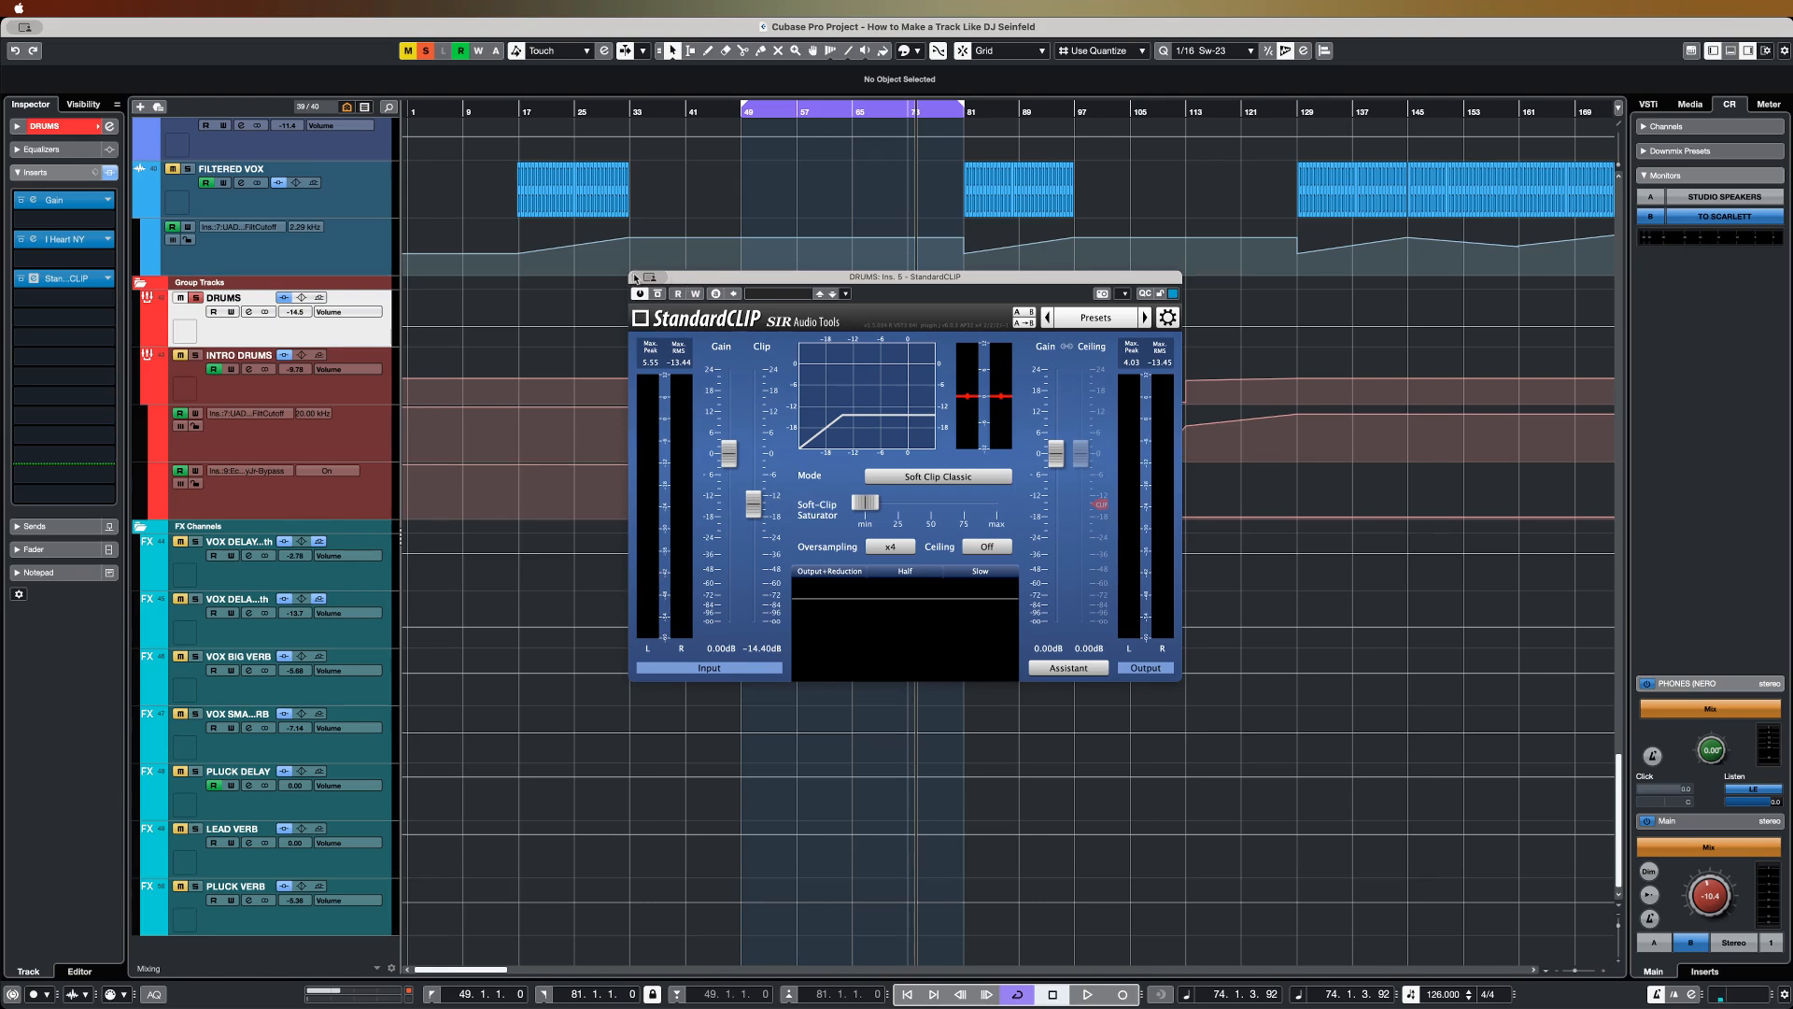
{"action": "key", "text": "super+w"}
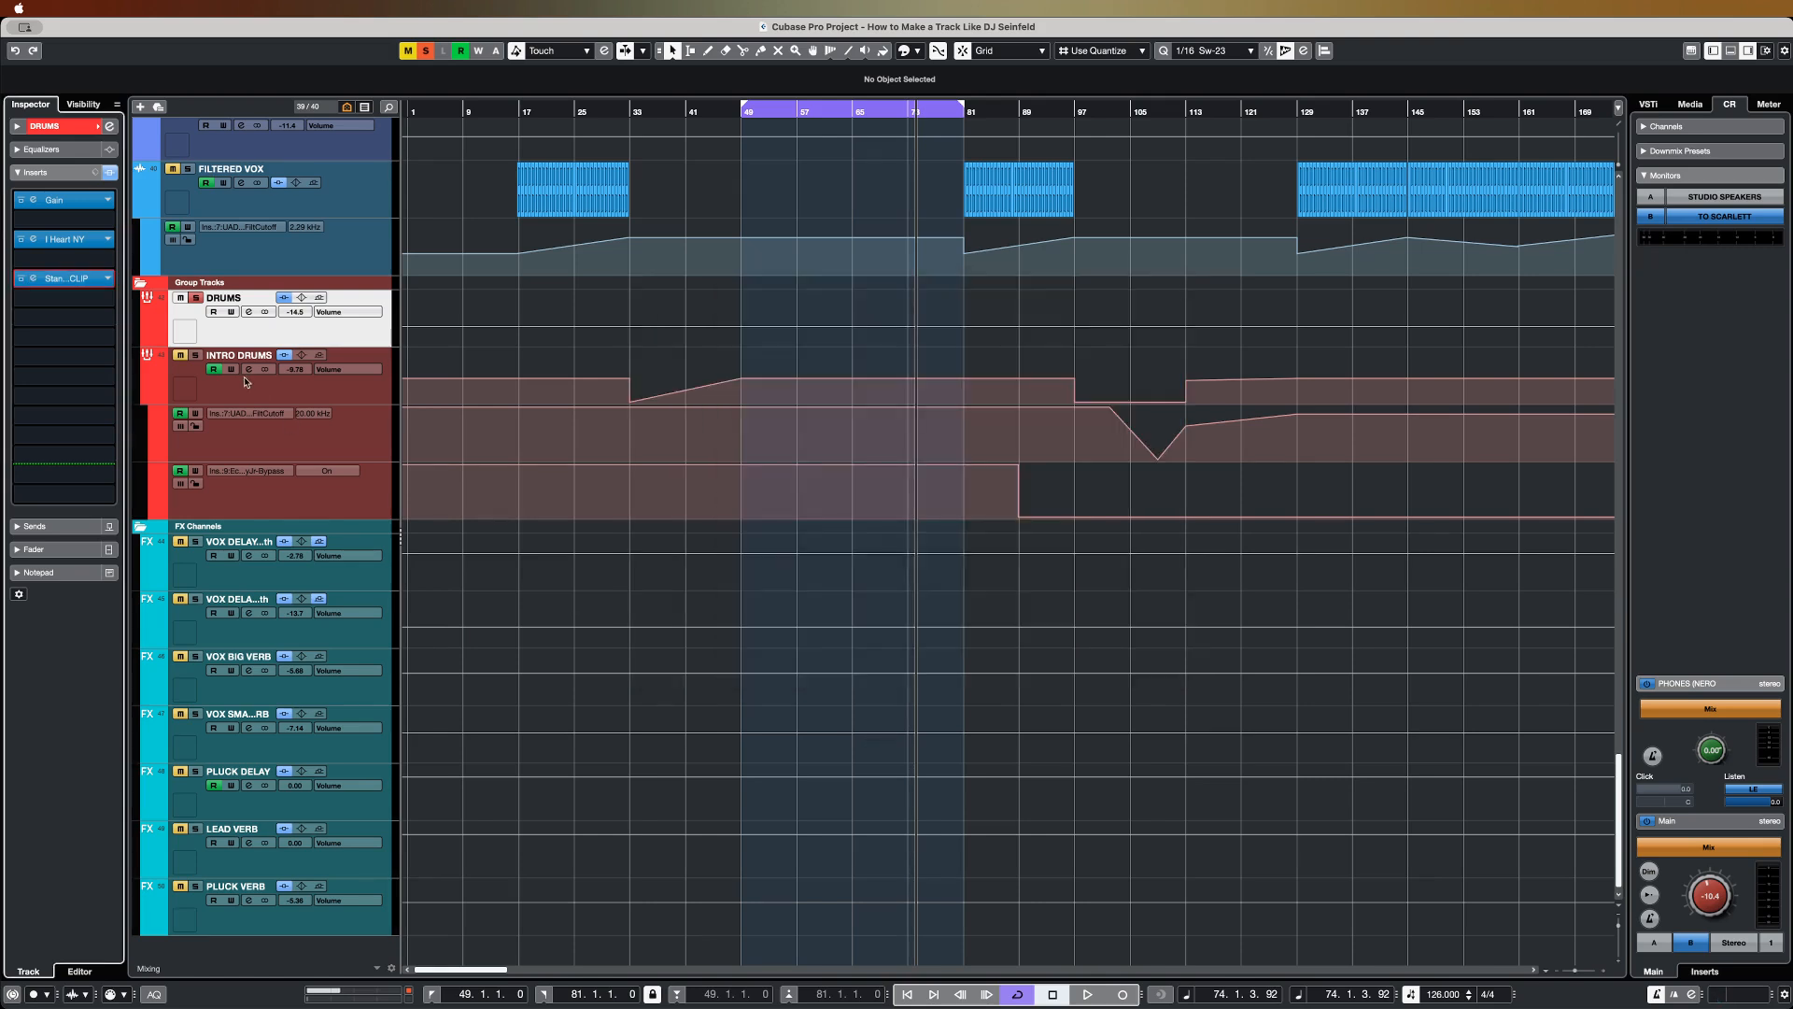
Step: Open MetricAB and Pro-L 2 from the Stereo Out channel and arrange both windows over the project, Pro-L 2 above MetricAB
{"action": "key", "text": "F3"}
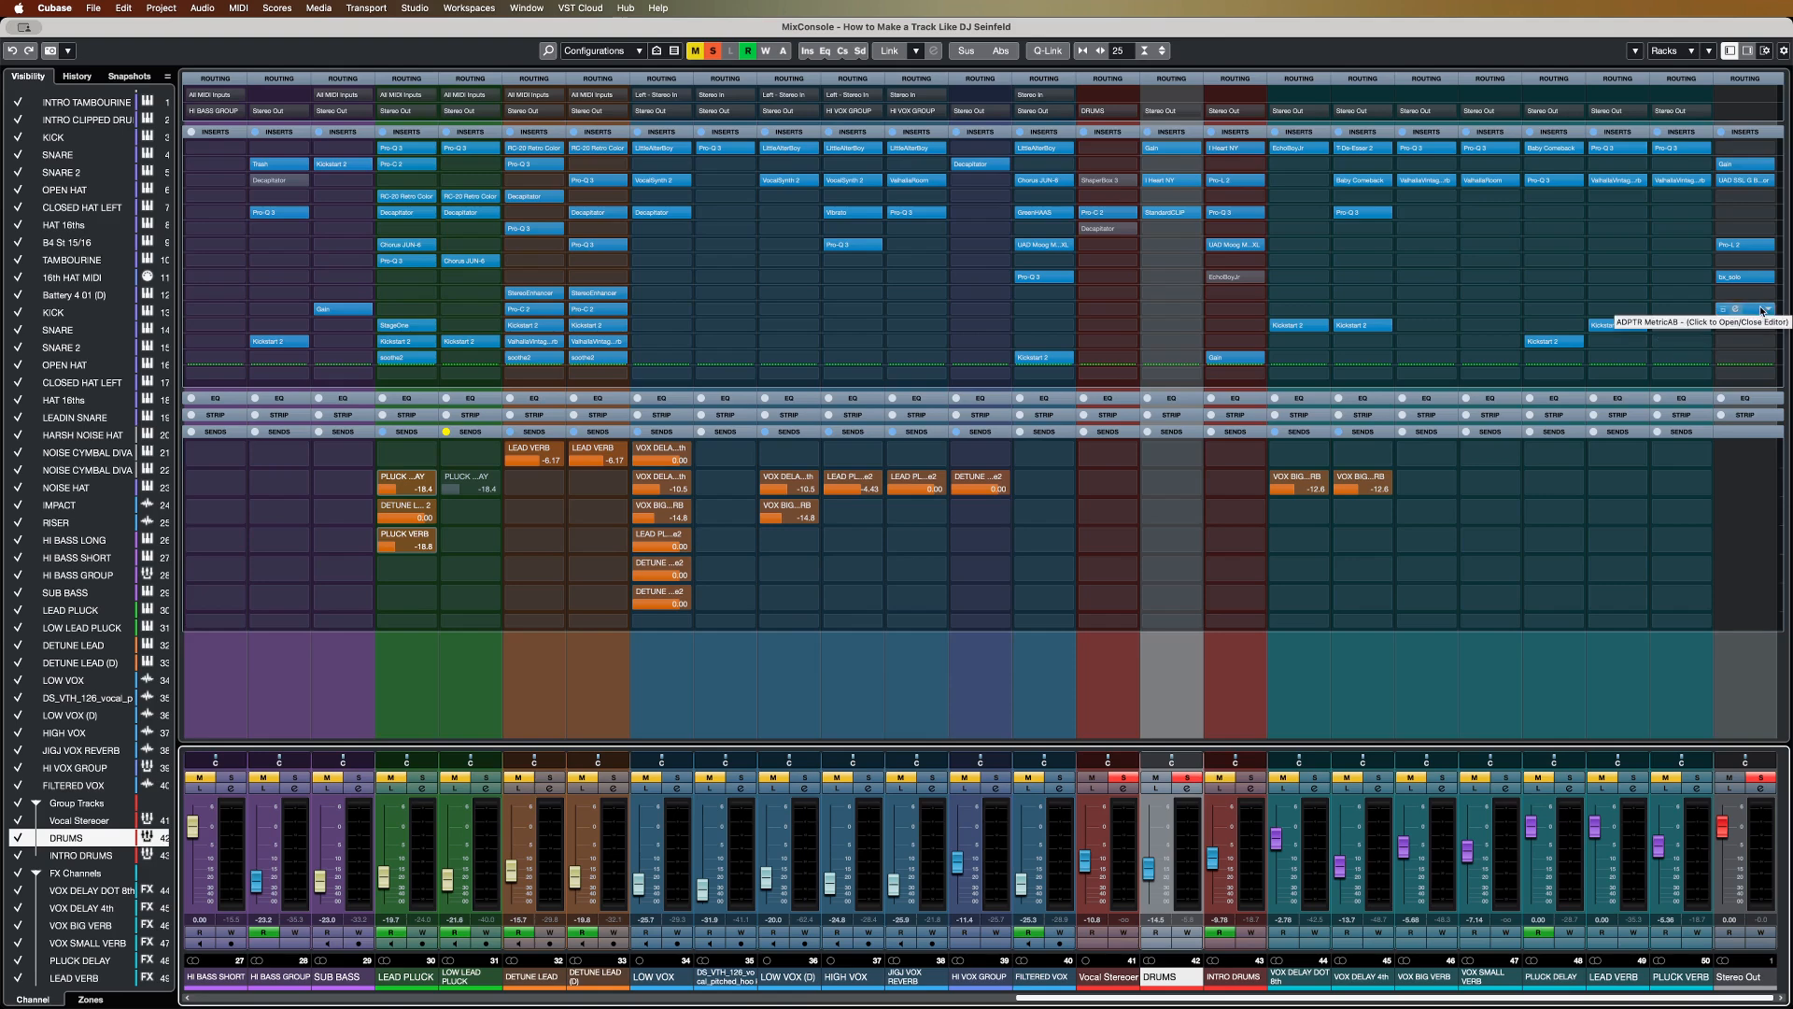
{"action": "left_click", "coordinate": [1763, 311]}
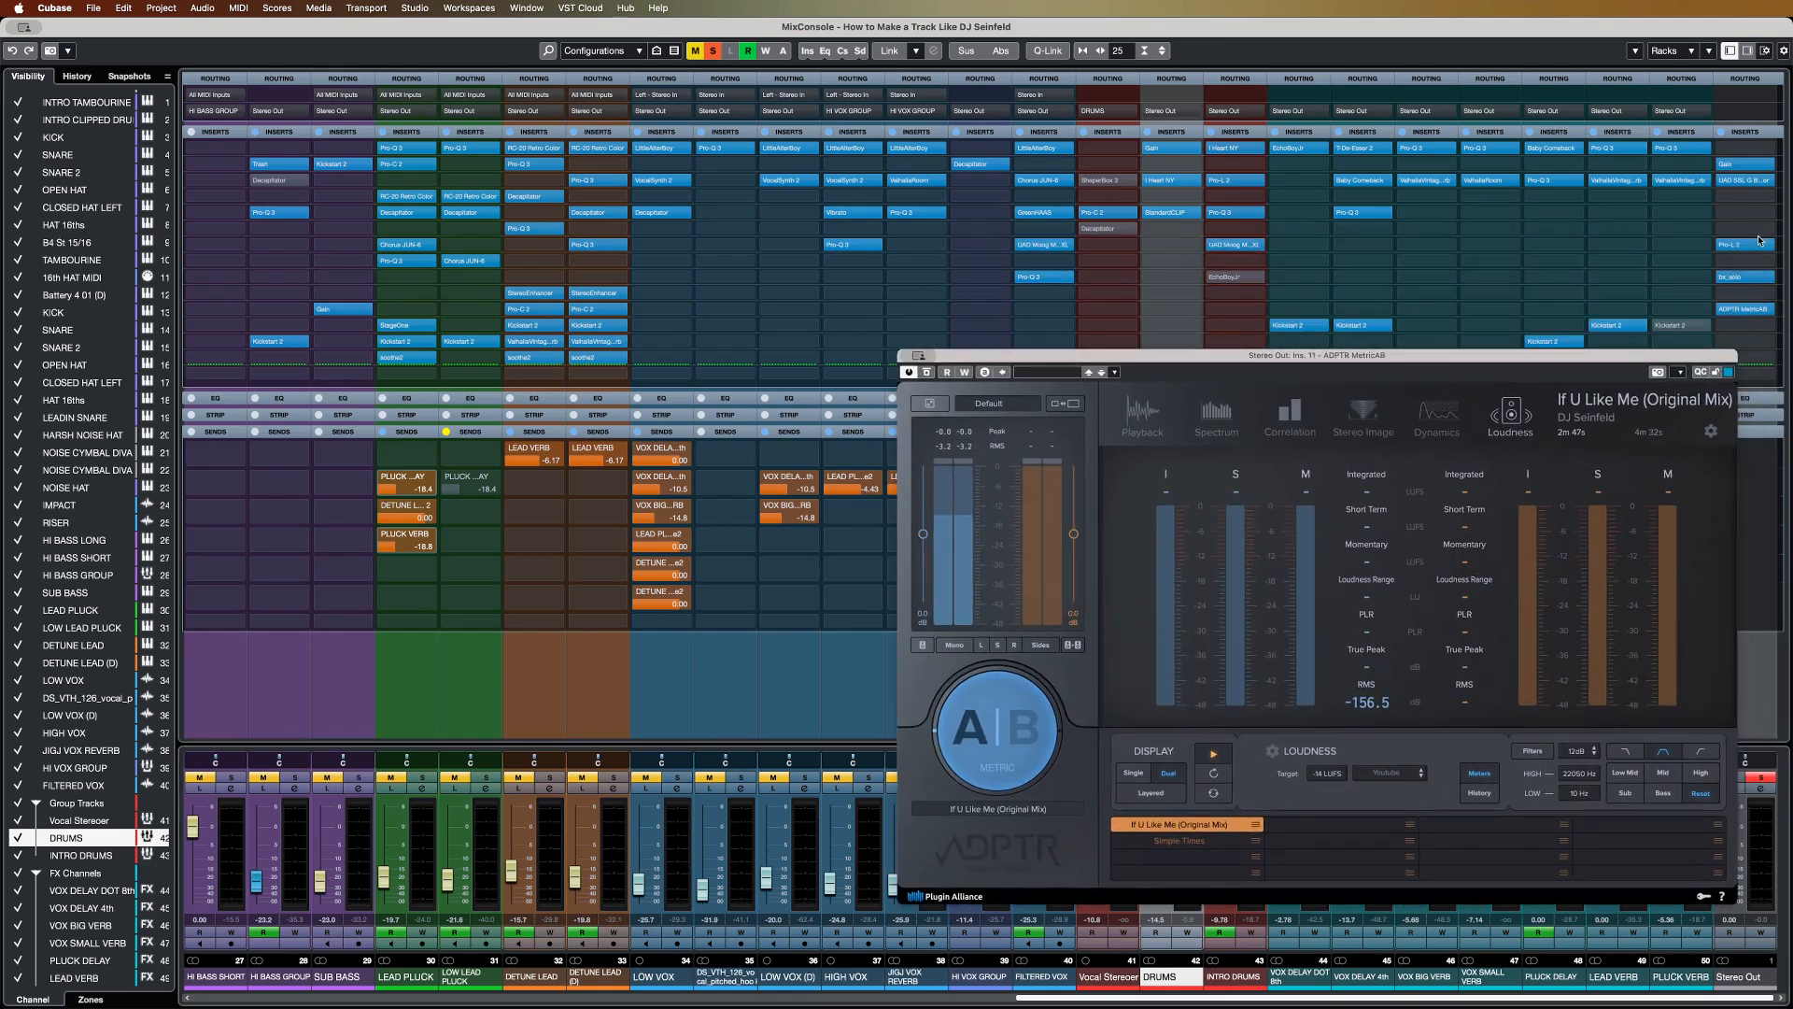
{"action": "left_click", "coordinate": [1760, 240]}
{"action": "key", "text": "F3"}
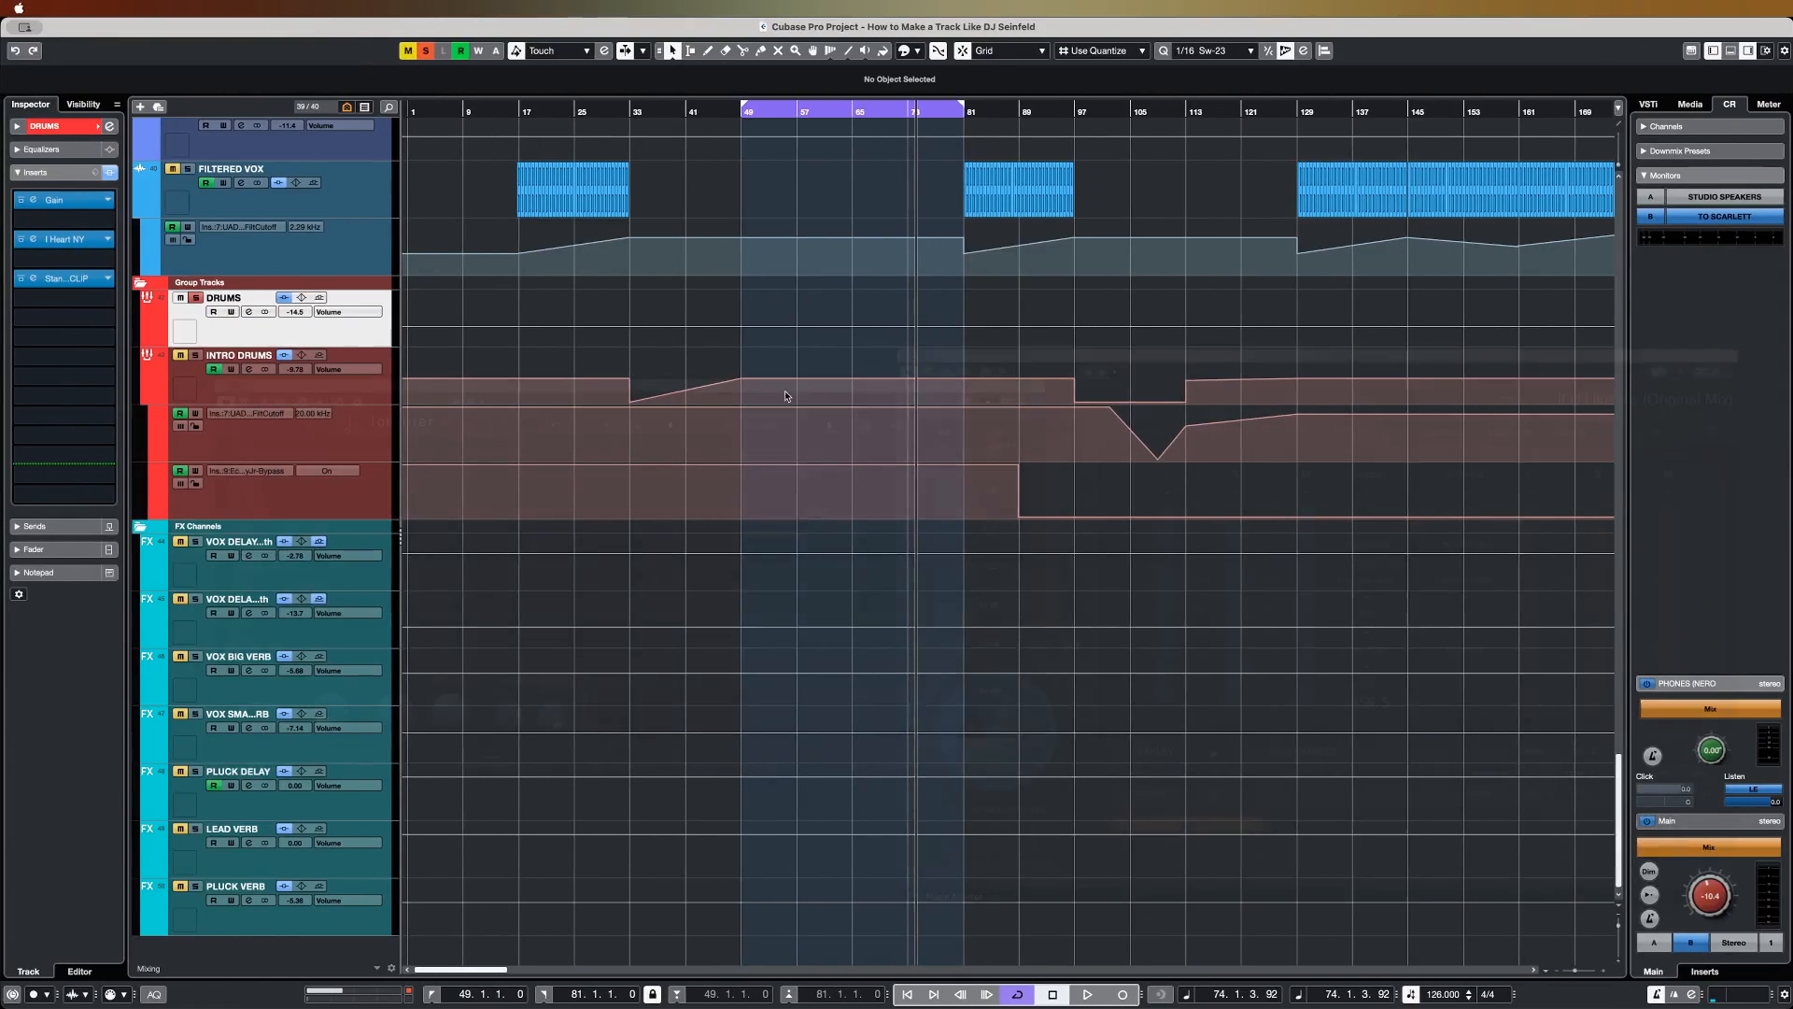
{"action": "left_click_drag", "start_coordinate": [851, 398], "coordinate": [1242, 149]}
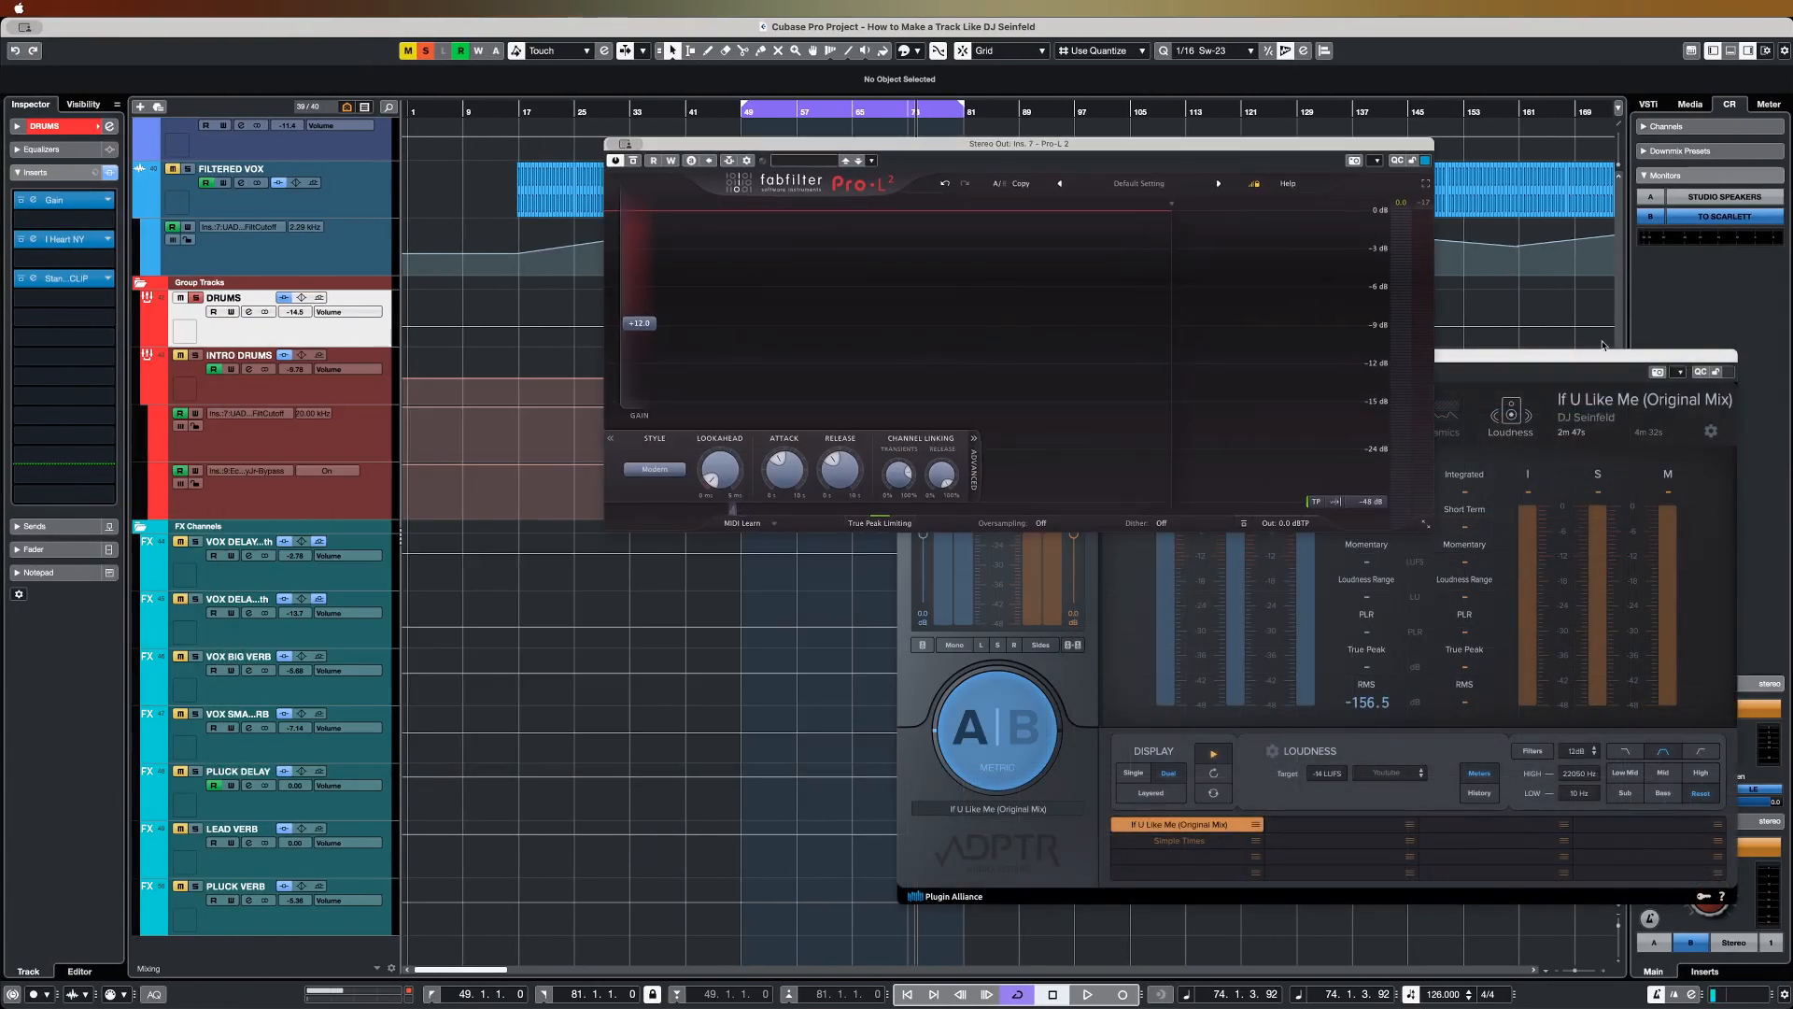
{"action": "left_click_drag", "start_coordinate": [1603, 346], "coordinate": [1279, 539]}
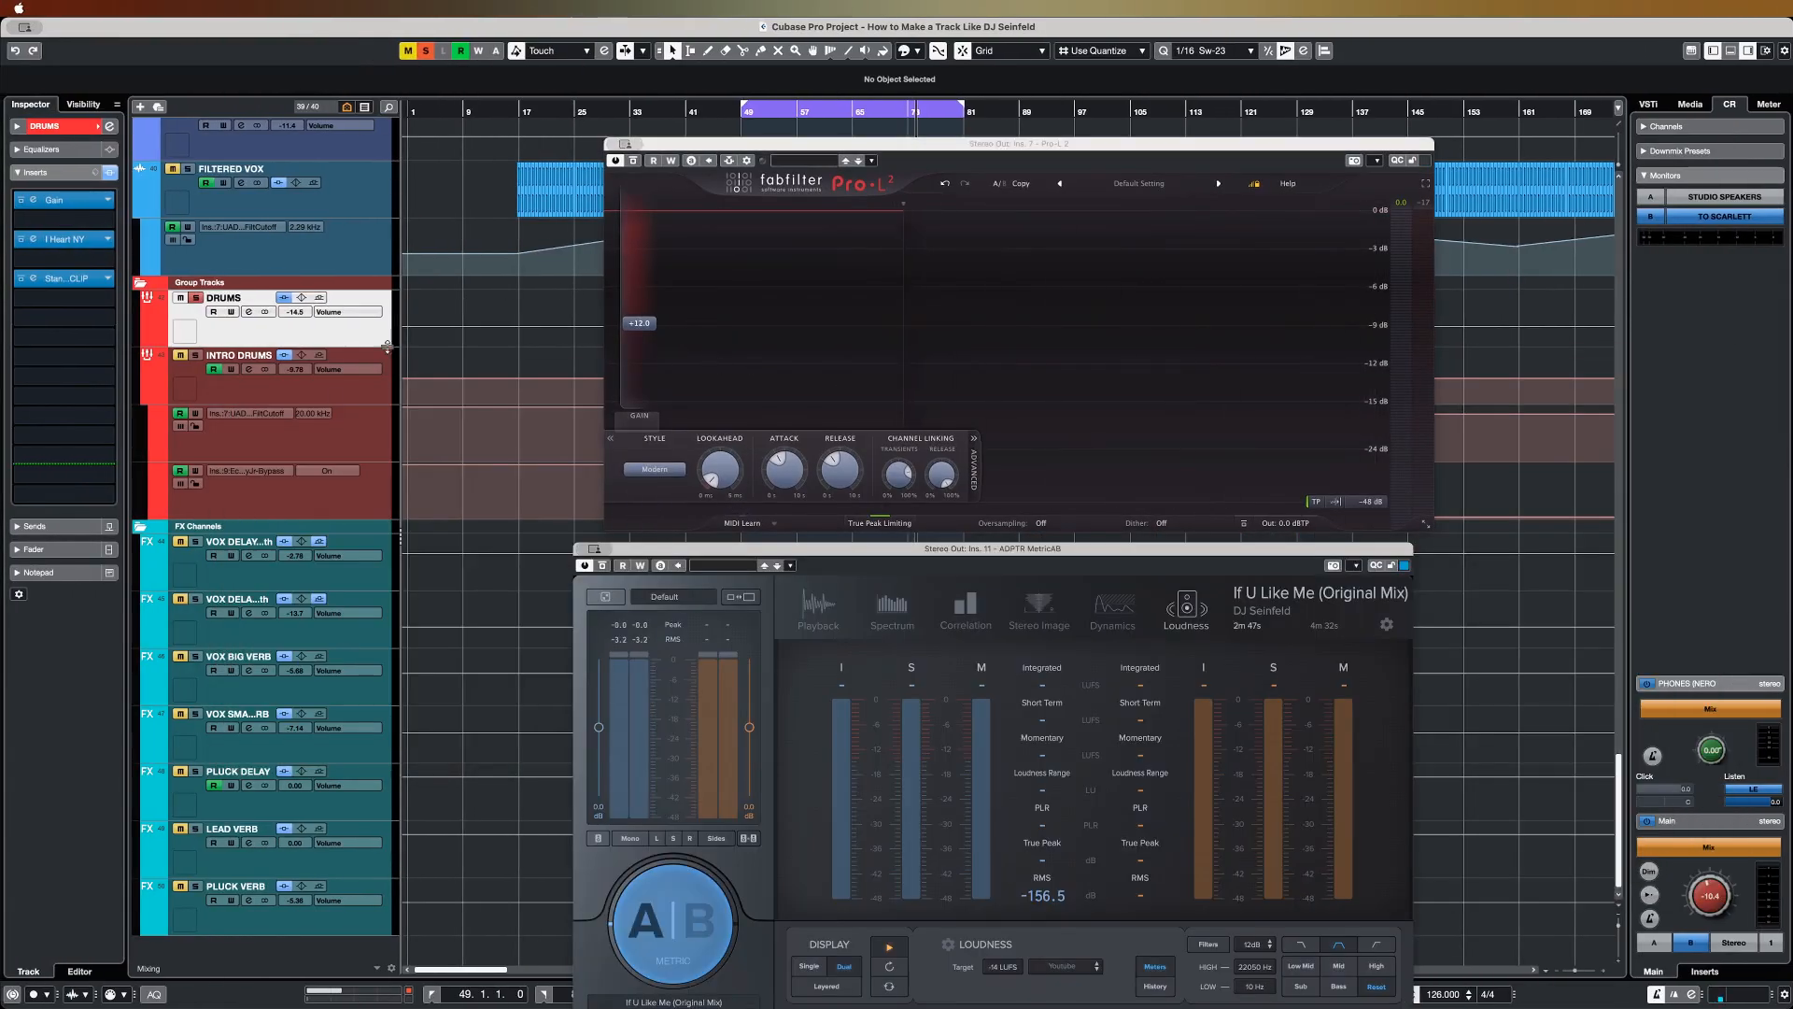
Step: Bypass the DRUMS group's StandardCLIP and keep only Pro-L 2 in clear view while playing the full unsoloed mix
{"action": "left_click", "coordinate": [21, 279]}
{"action": "left_click_drag", "start_coordinate": [834, 550], "coordinate": [759, 1003]}
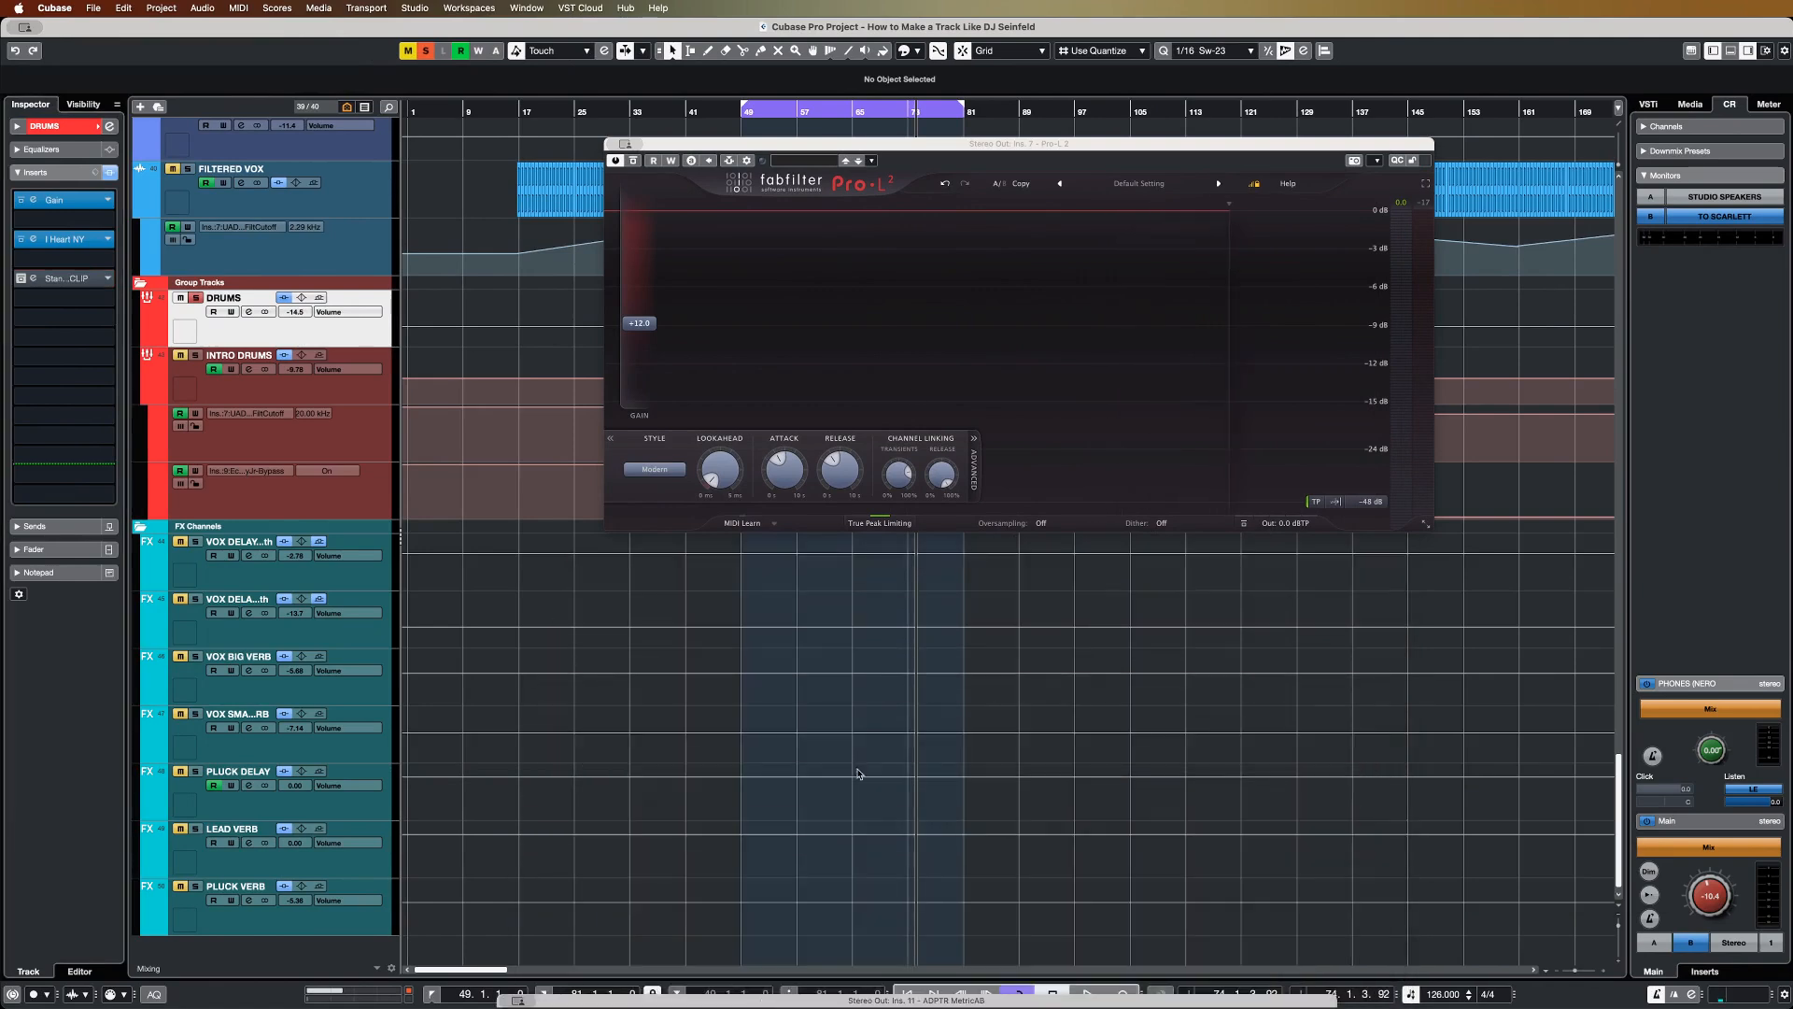
{"action": "left_click_drag", "start_coordinate": [795, 145], "coordinate": [734, 152]}
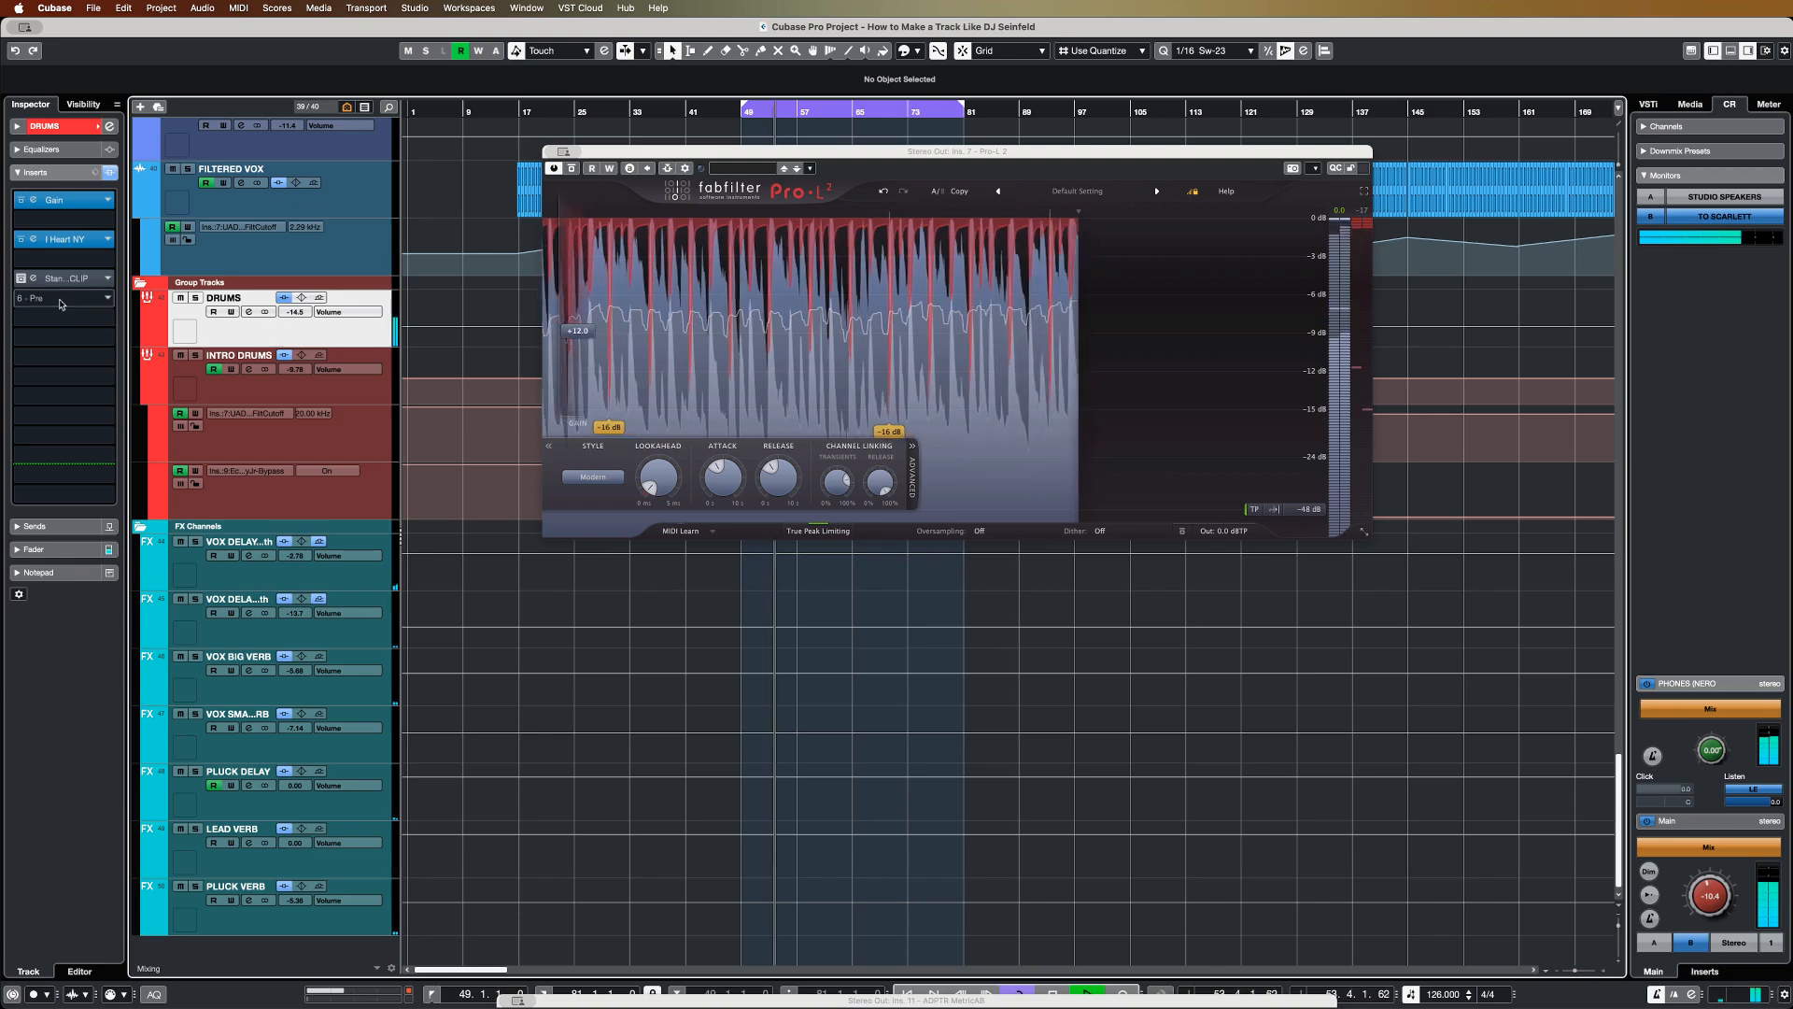
Step: Reactivate the DRUMS group's StandardCLIP while watching the Pro-L 2 gain reduction, and stop playback
{"action": "left_click", "coordinate": [21, 278]}
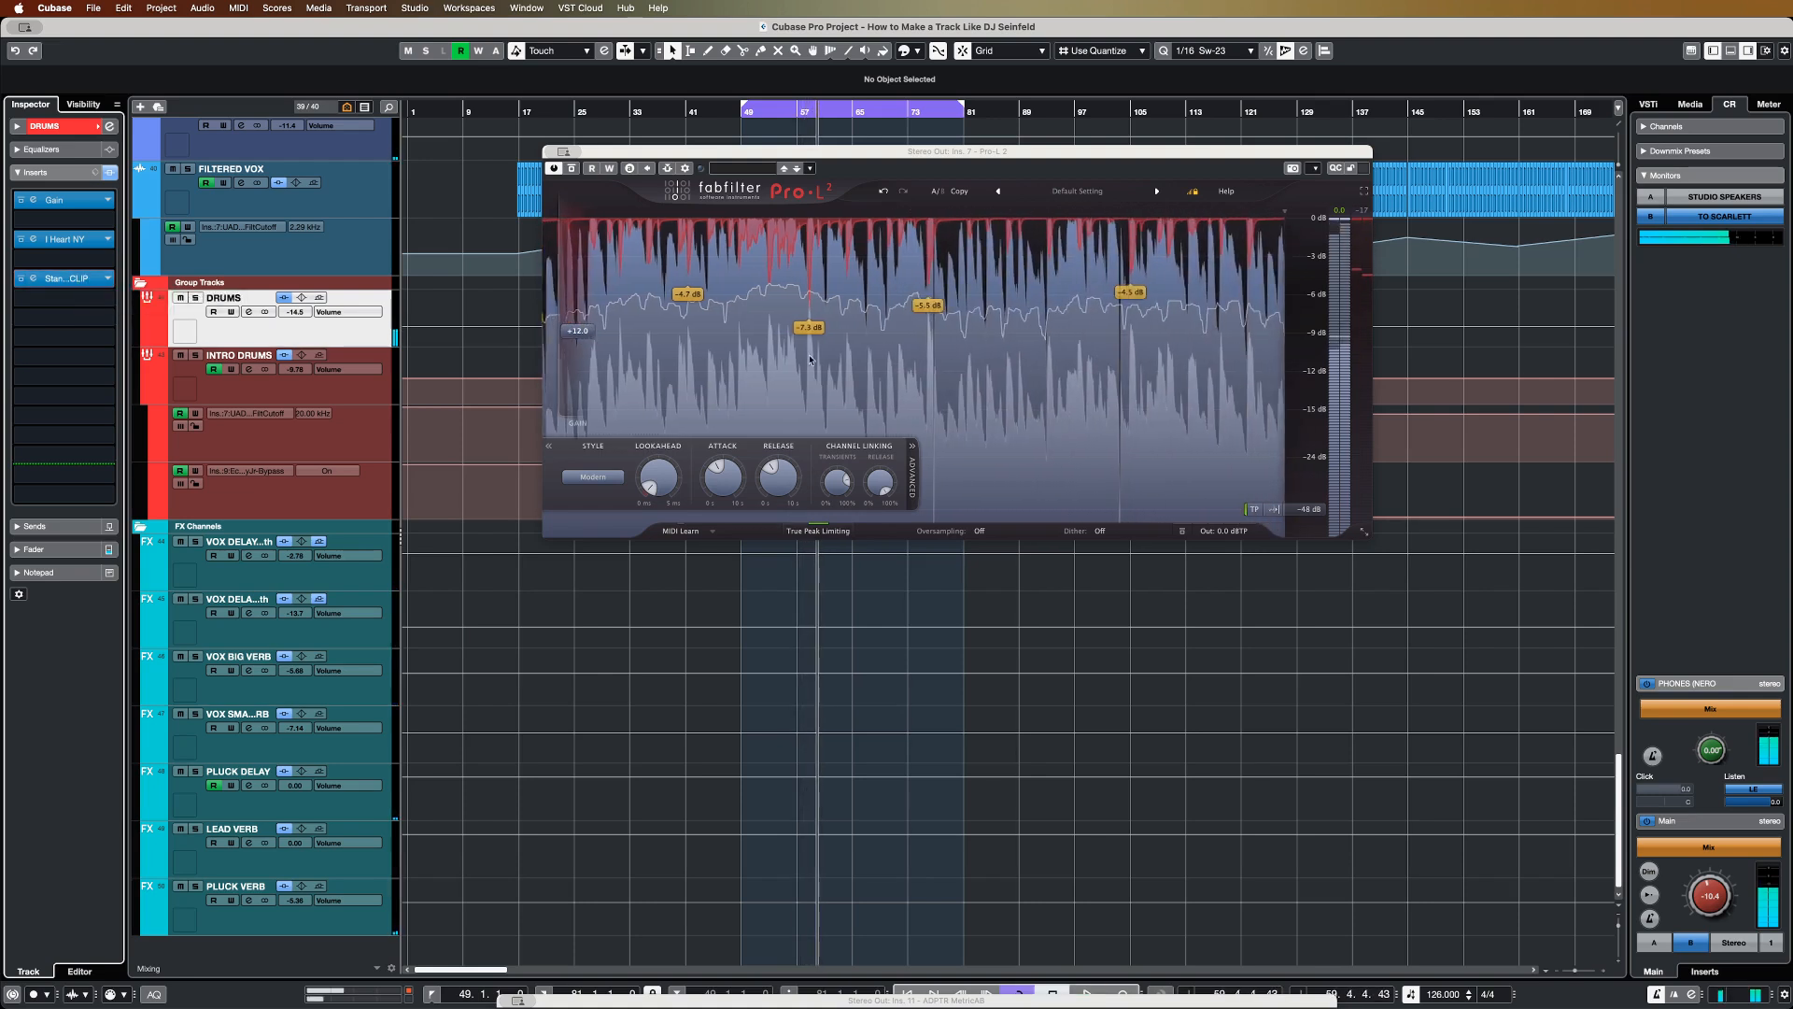
{"action": "key", "text": "space"}
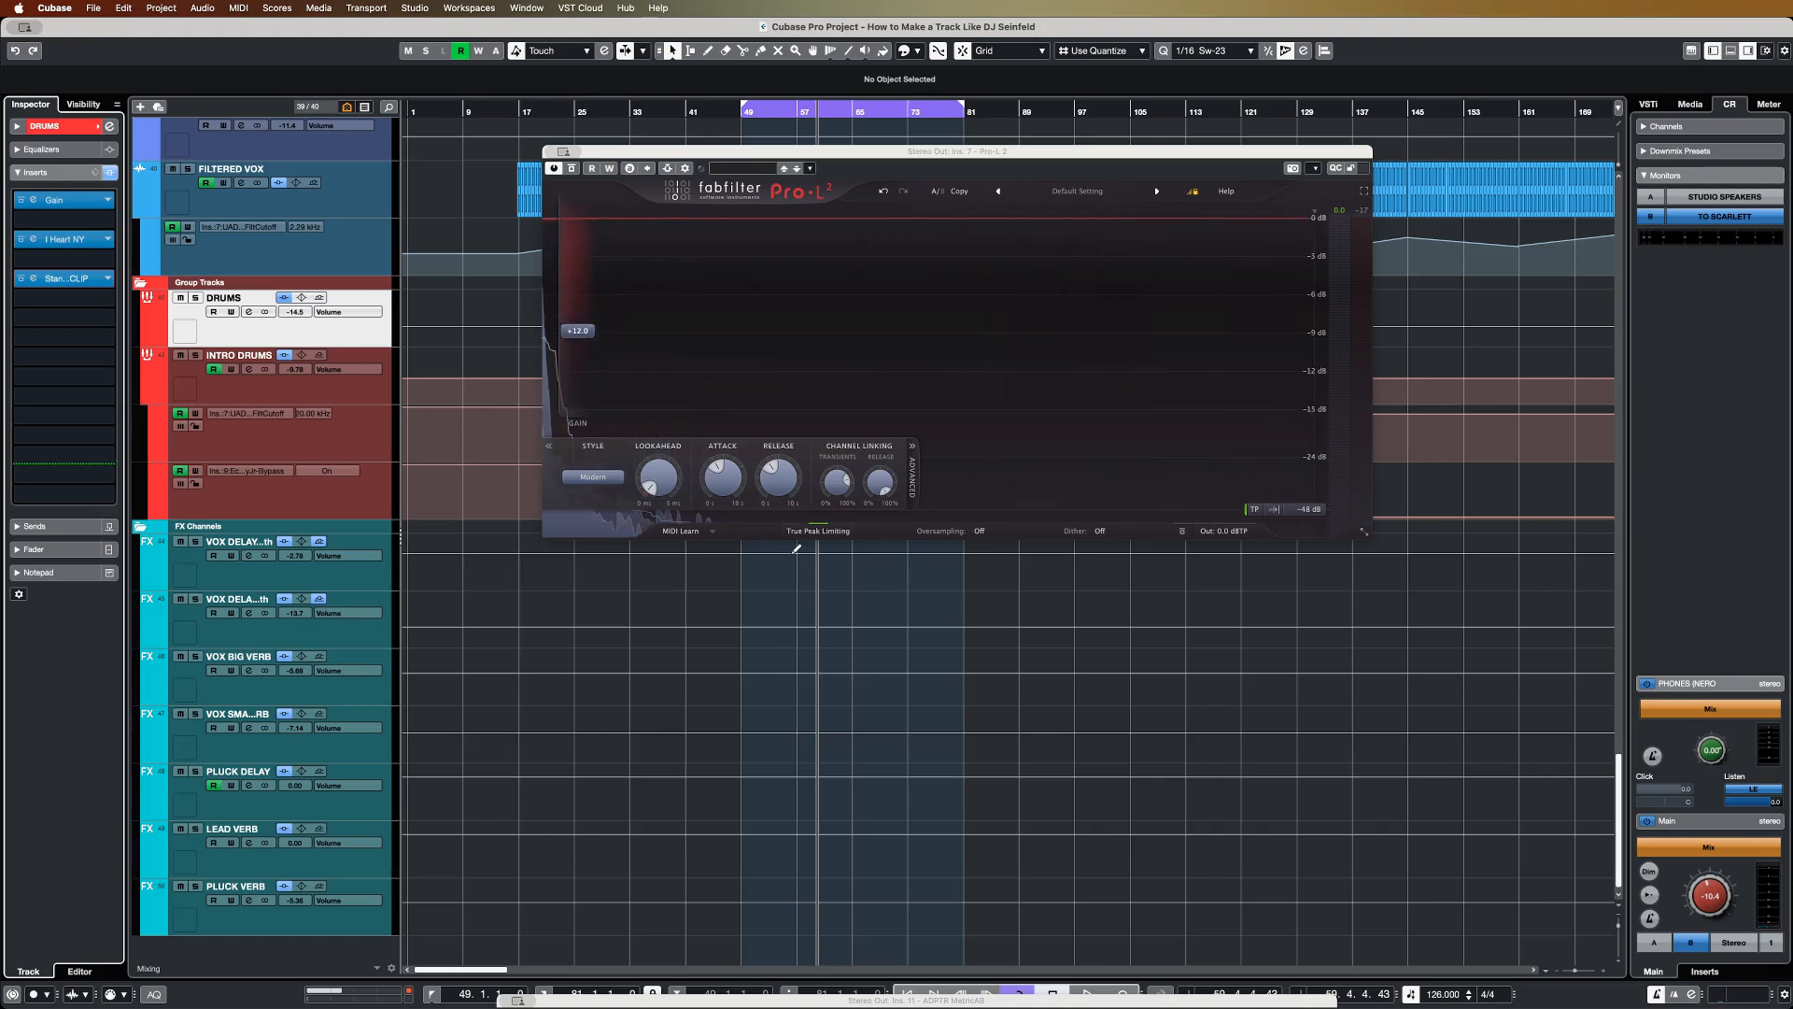
Step: Arrange Pro-L 2 above MetricAB, play the mix to compare its loudness with the reference track, and close both windows
{"action": "left_click_drag", "start_coordinate": [887, 153], "coordinate": [872, 124]}
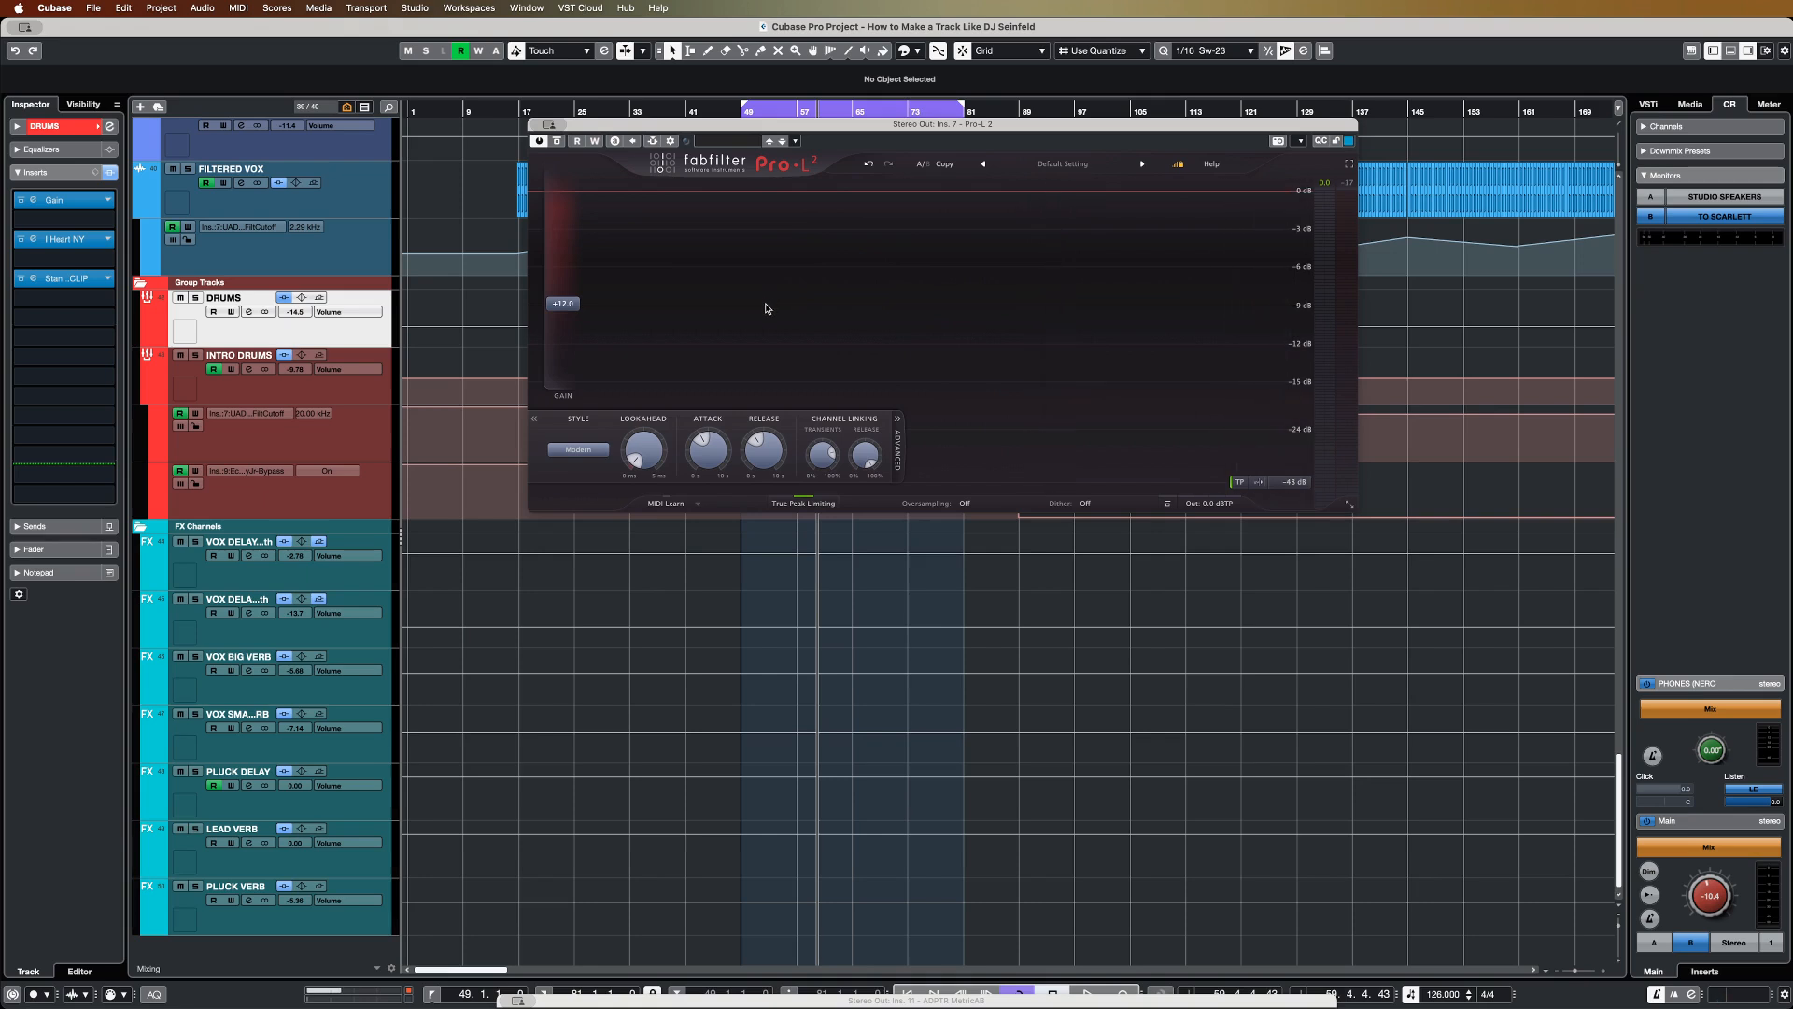
{"action": "left_click_drag", "start_coordinate": [803, 999], "coordinate": [864, 425]}
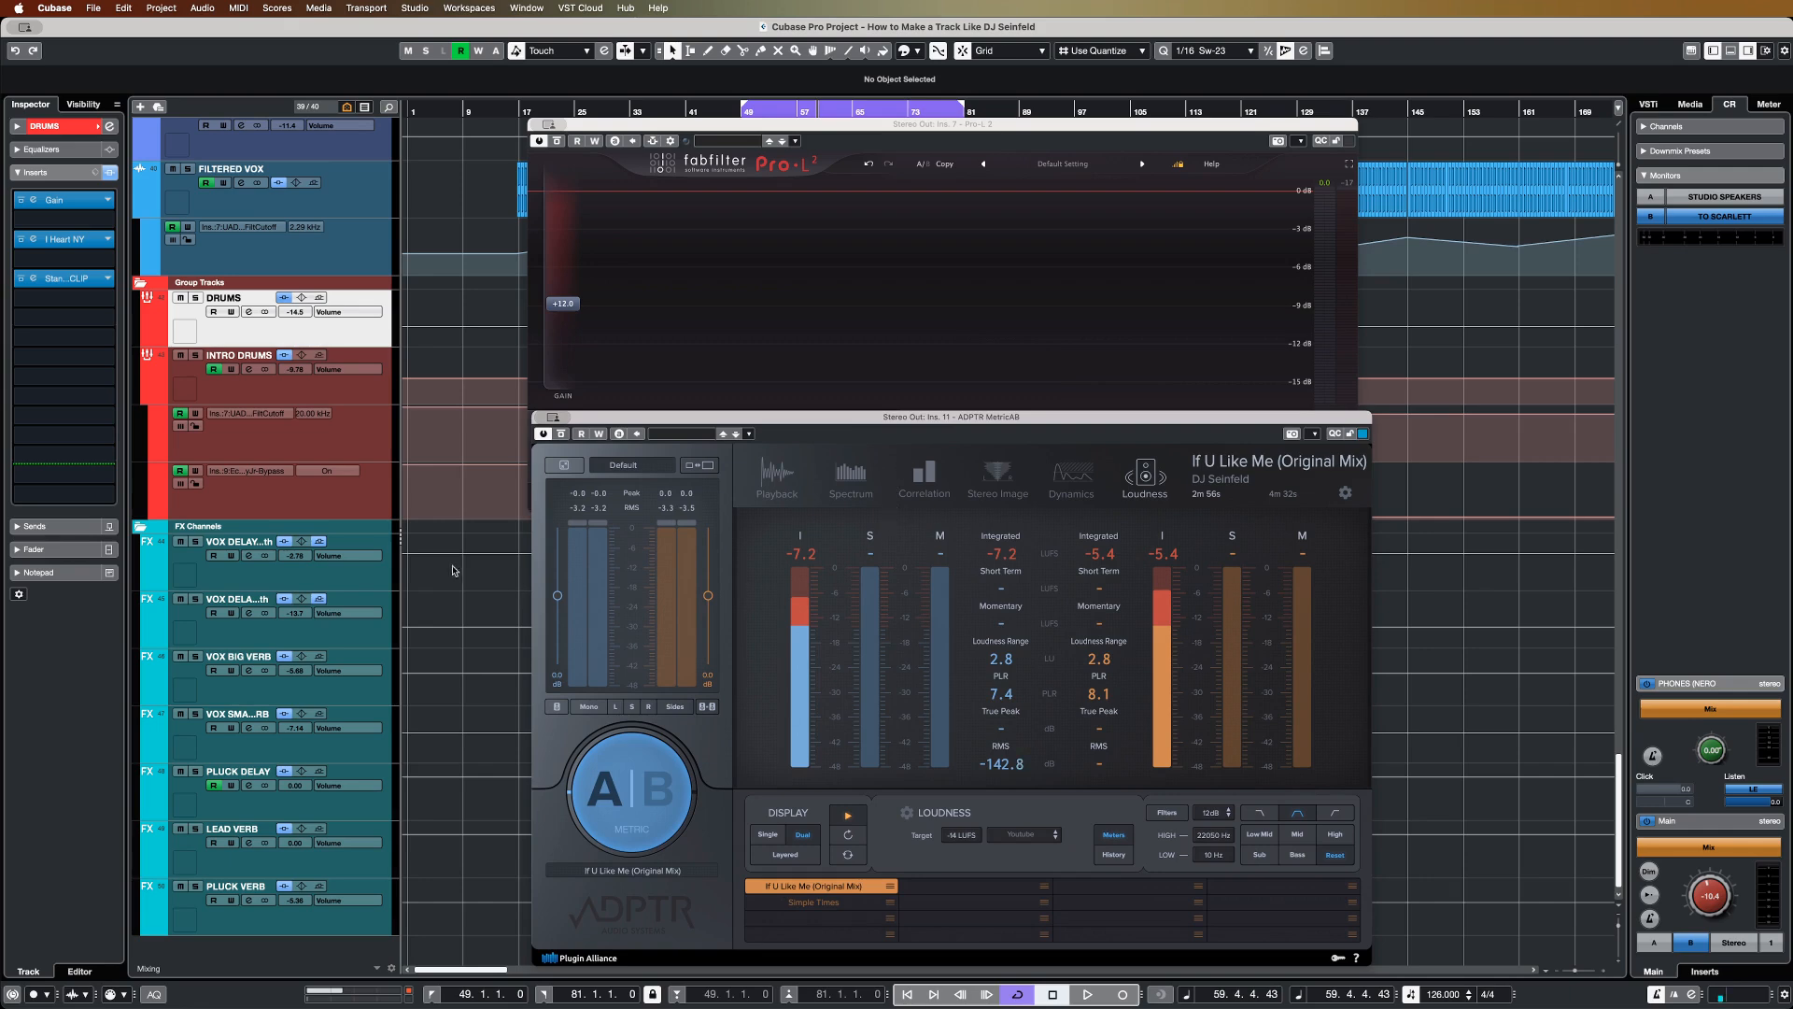
{"action": "key", "text": "space"}
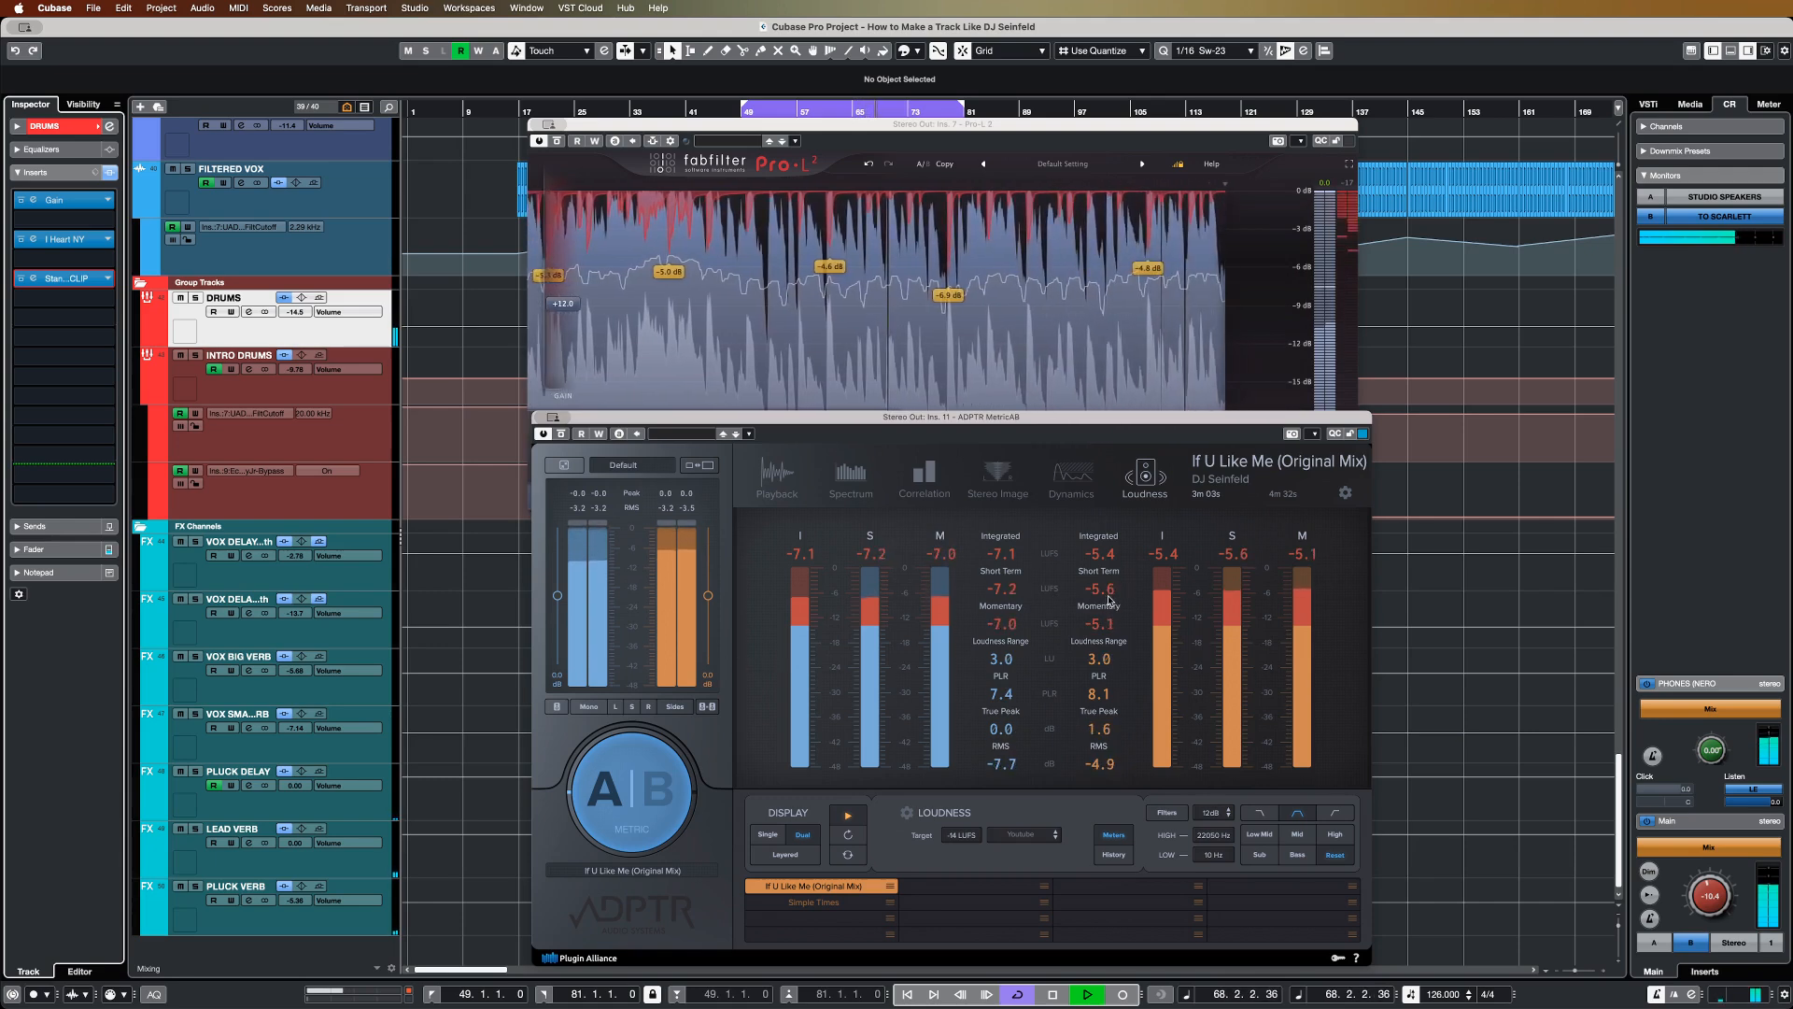
{"action": "key", "text": "space"}
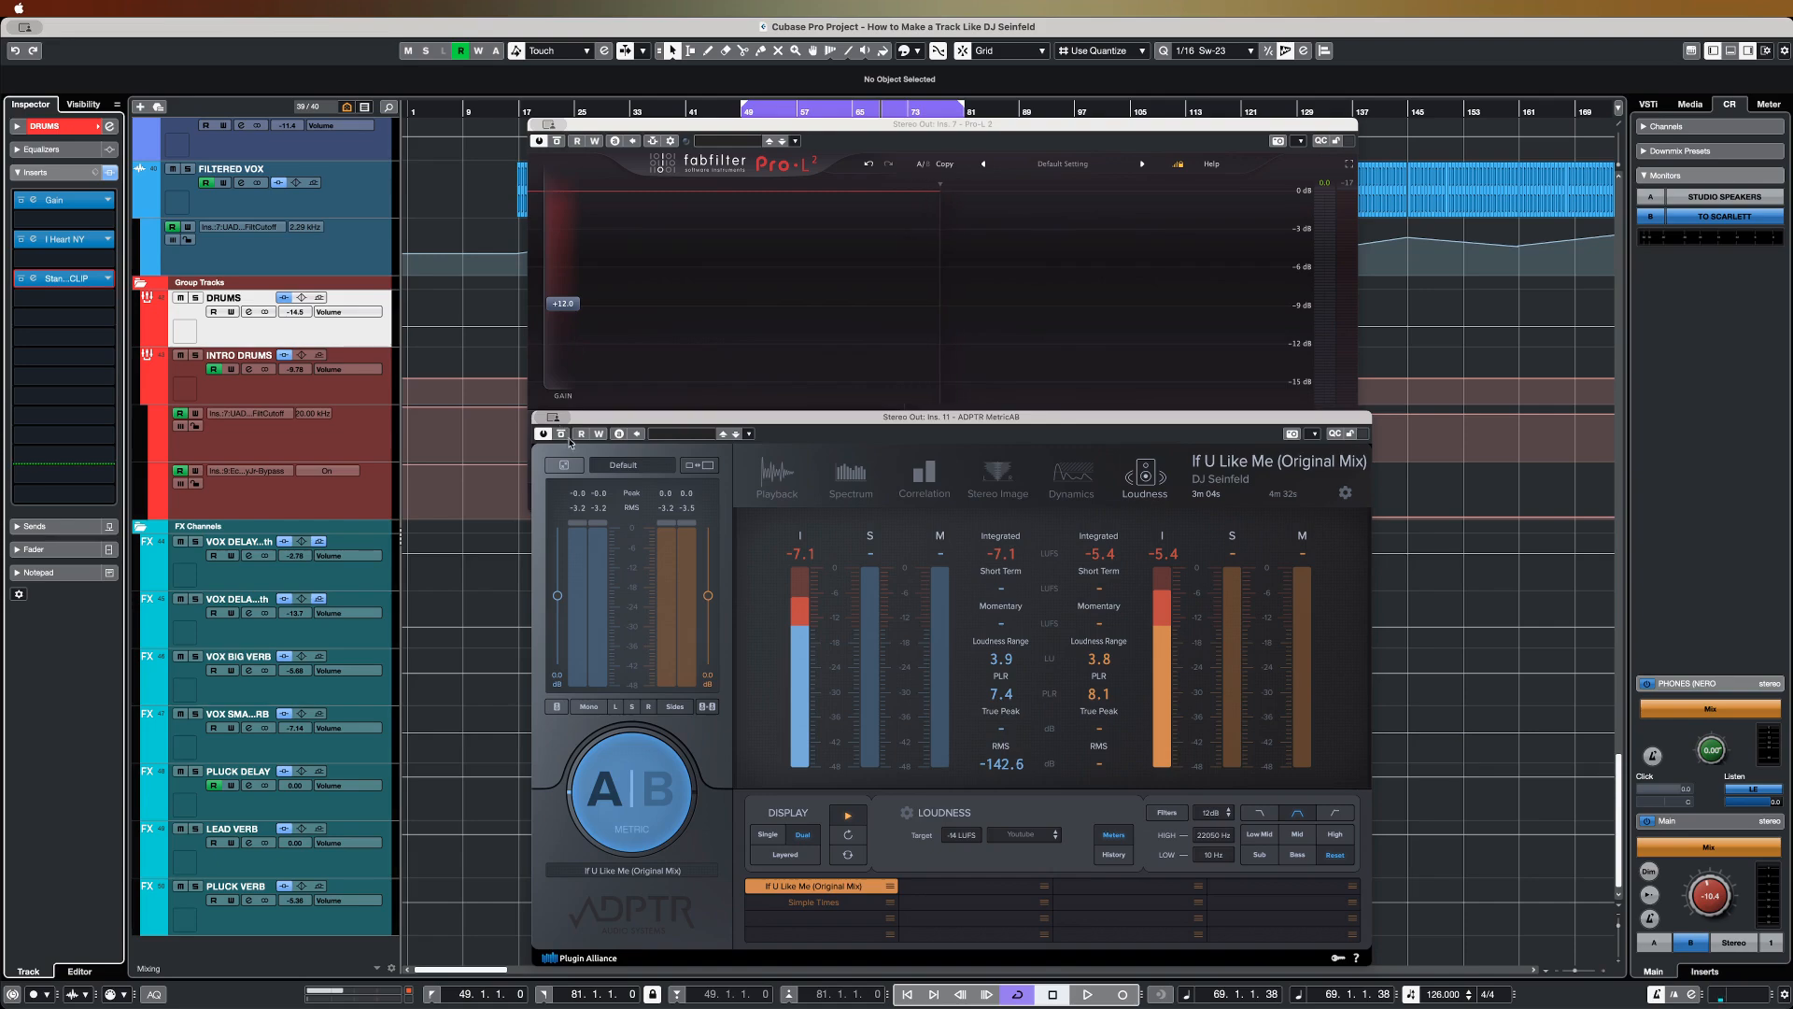
{"action": "left_click", "coordinate": [542, 417]}
{"action": "left_click", "coordinate": [538, 124]}
Step: Open Kickstart 2 on the SUB BASS track and play the bass tracks soloed with HI BASS GROUP selected
{"action": "scroll", "coordinate": [785, 664], "scroll_direction": "up", "scroll_amount": 20}
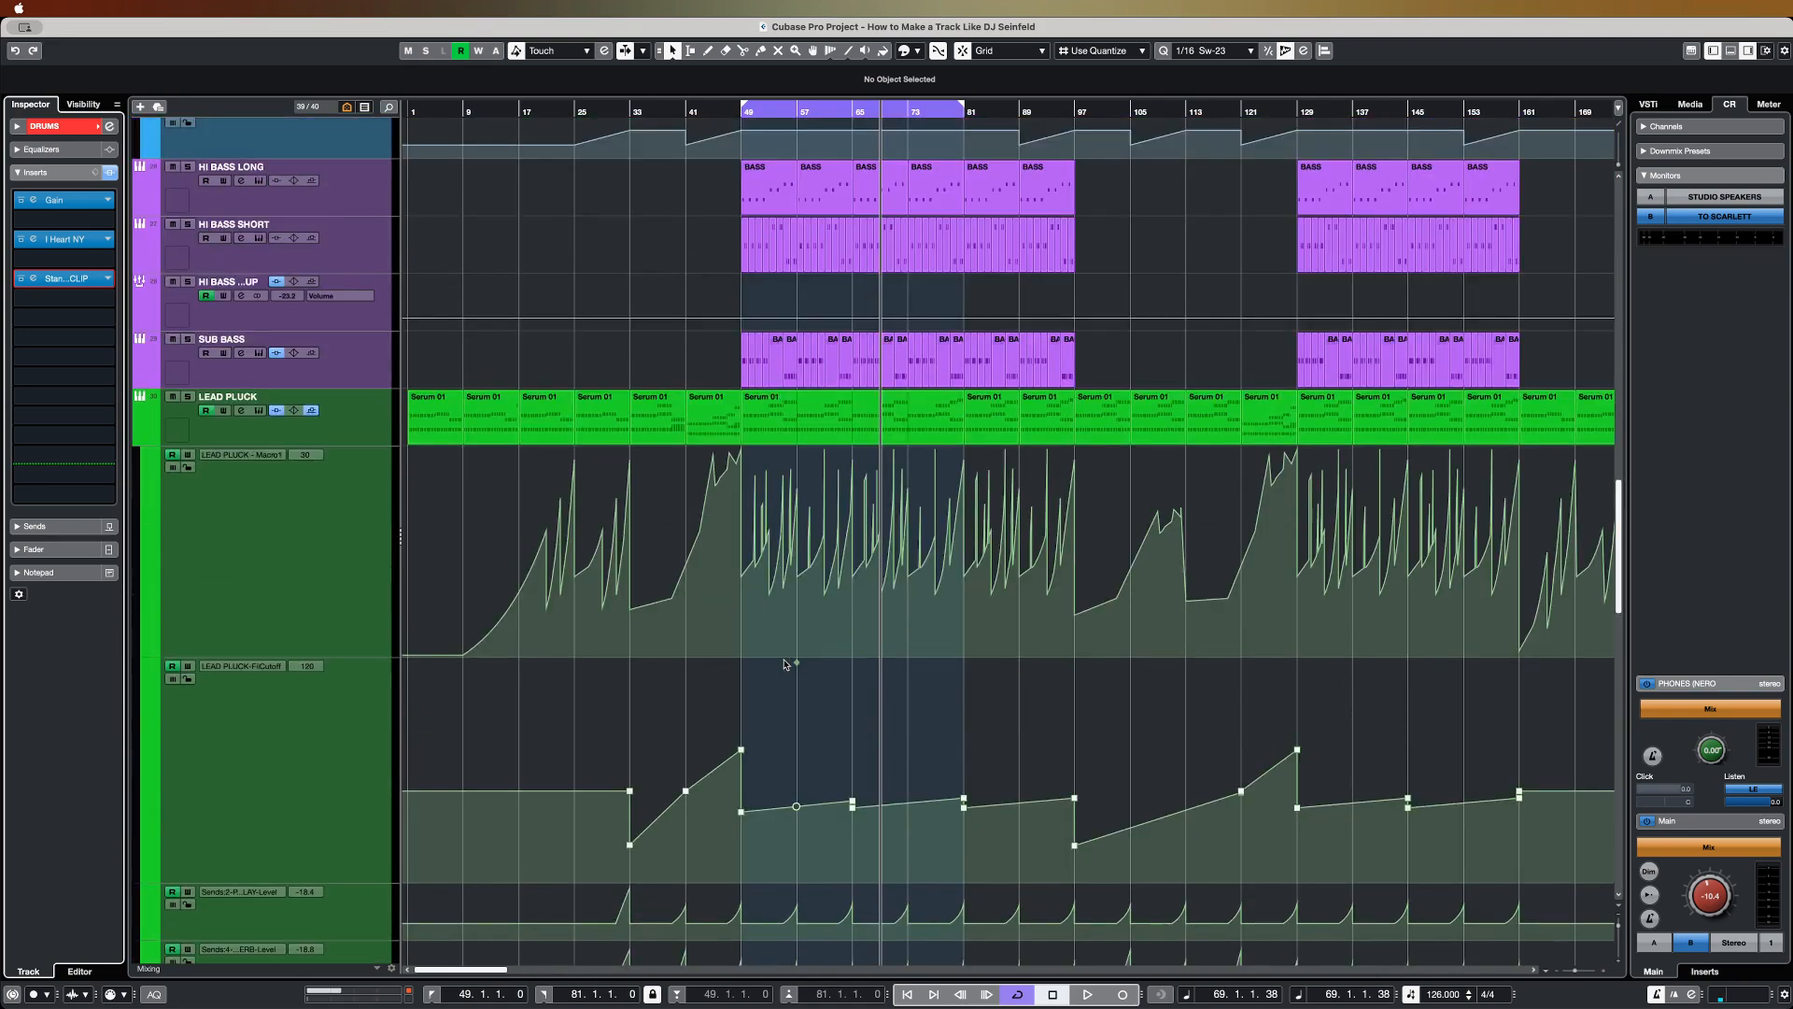
{"action": "scroll", "coordinate": [784, 664], "scroll_direction": "up", "scroll_amount": 5}
{"action": "left_click", "coordinate": [345, 579]}
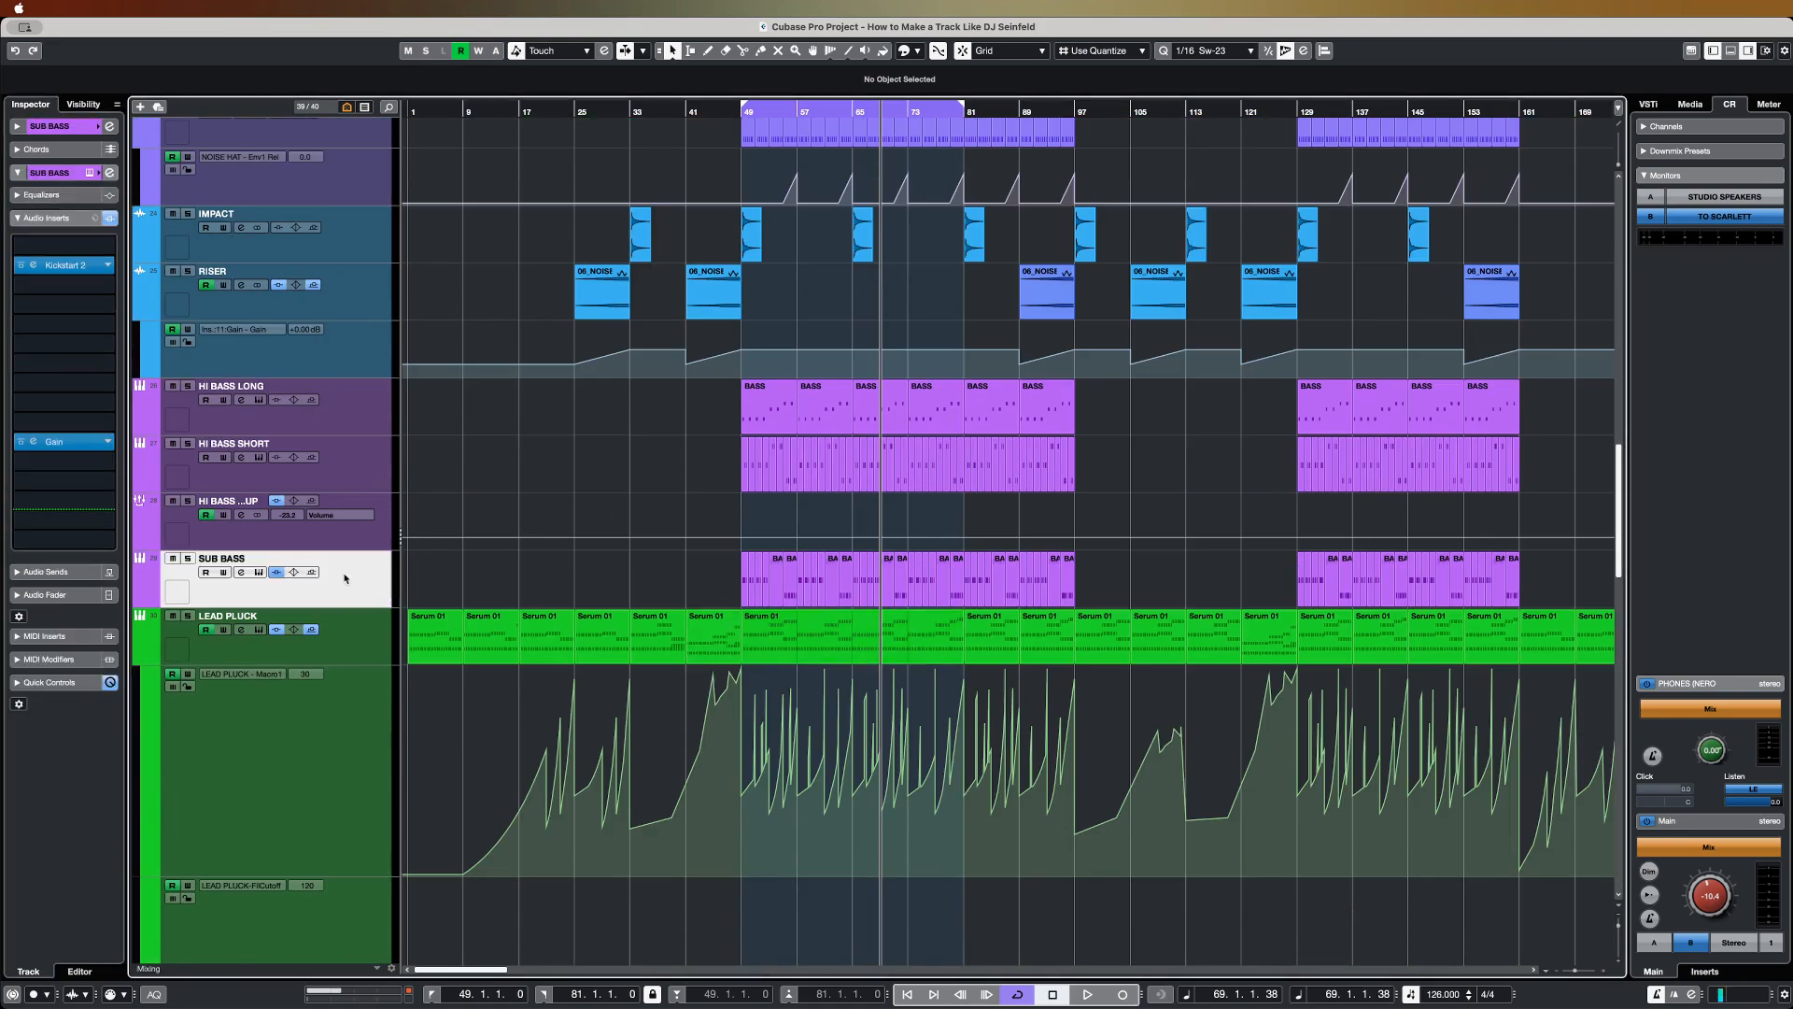
{"action": "left_click", "coordinate": [33, 265]}
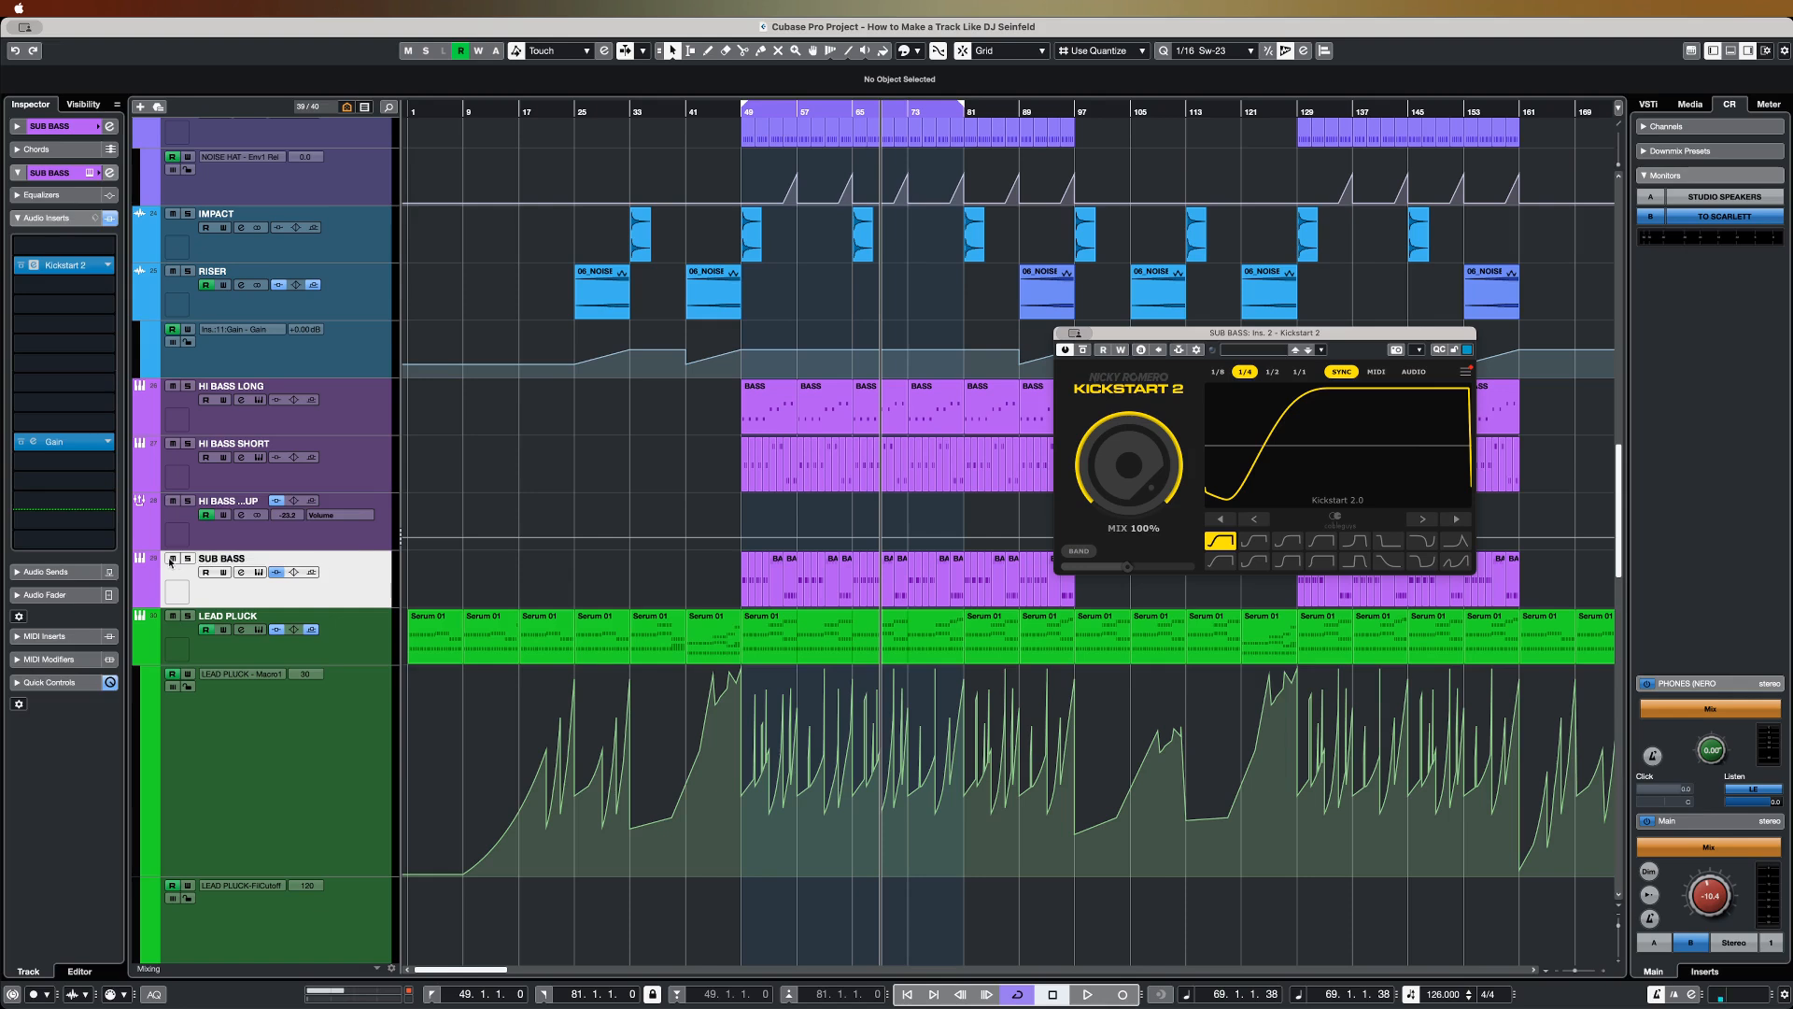
{"action": "left_click", "coordinate": [293, 532]}
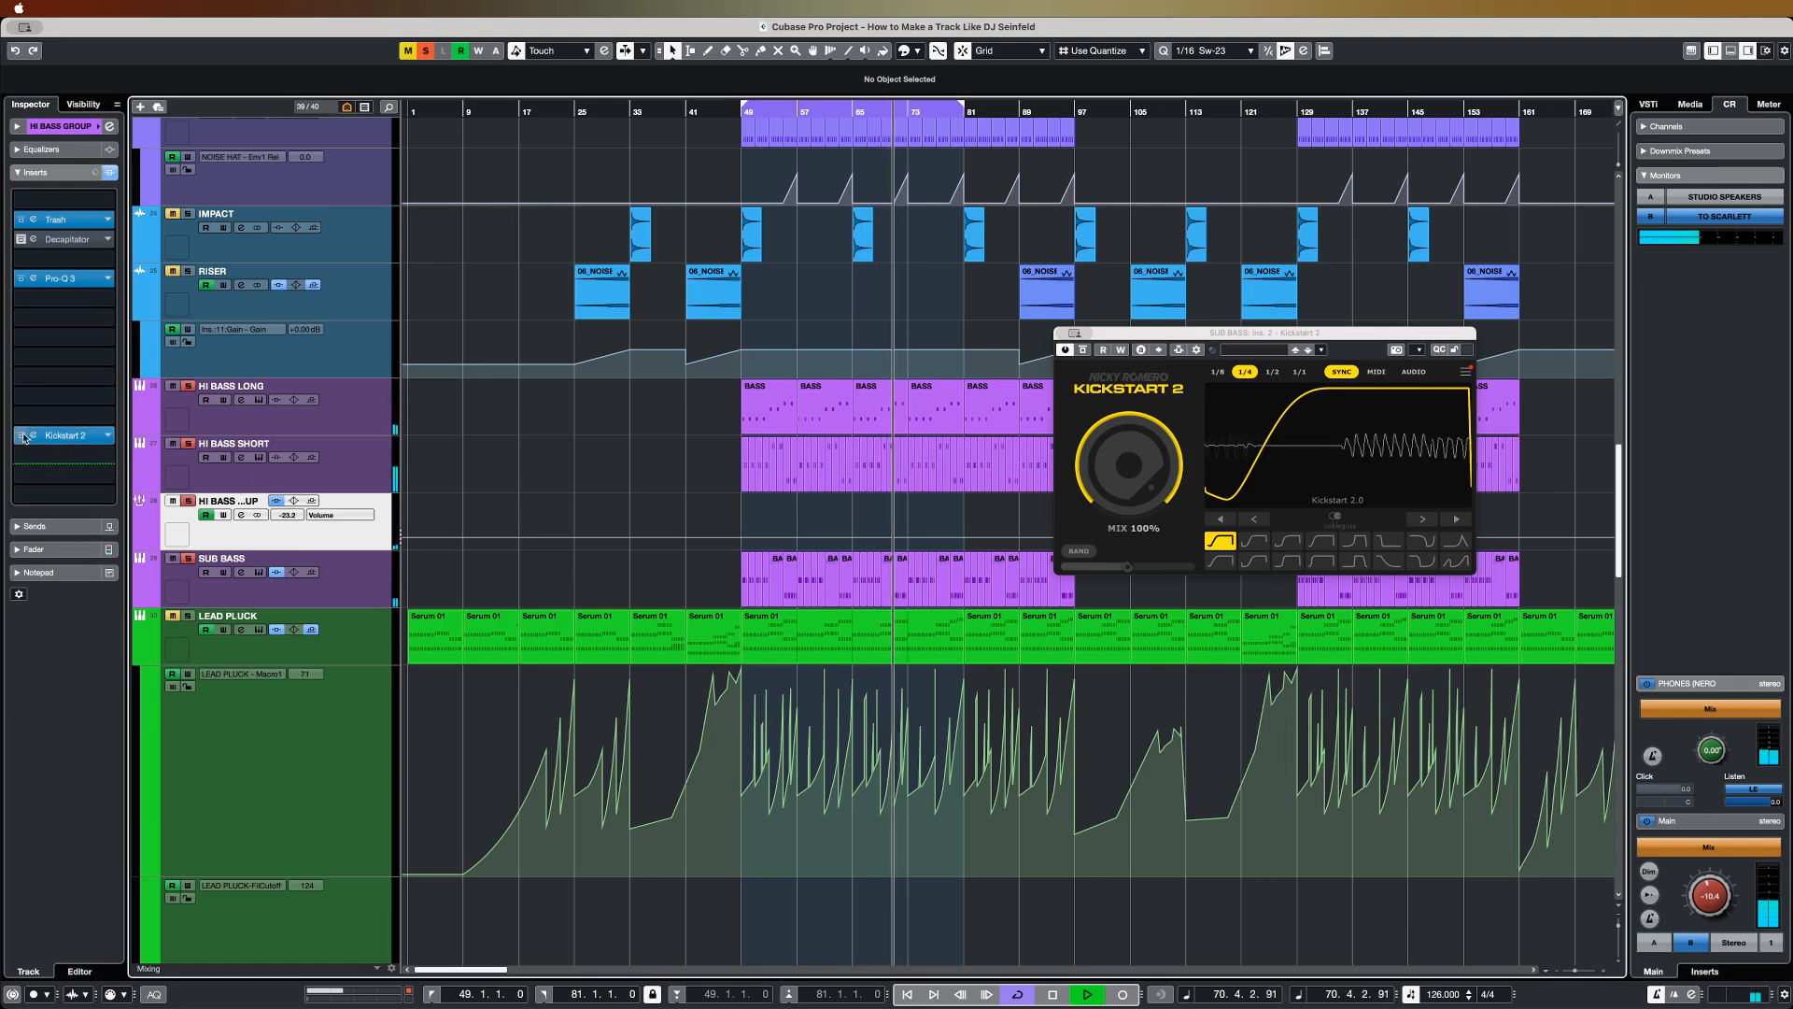
Step: Bypass Kickstart 2 on SUB BASS and HI BASS GROUP, audition the unsoloed mix, and reactivate both instances
{"action": "left_click", "coordinate": [1084, 350]}
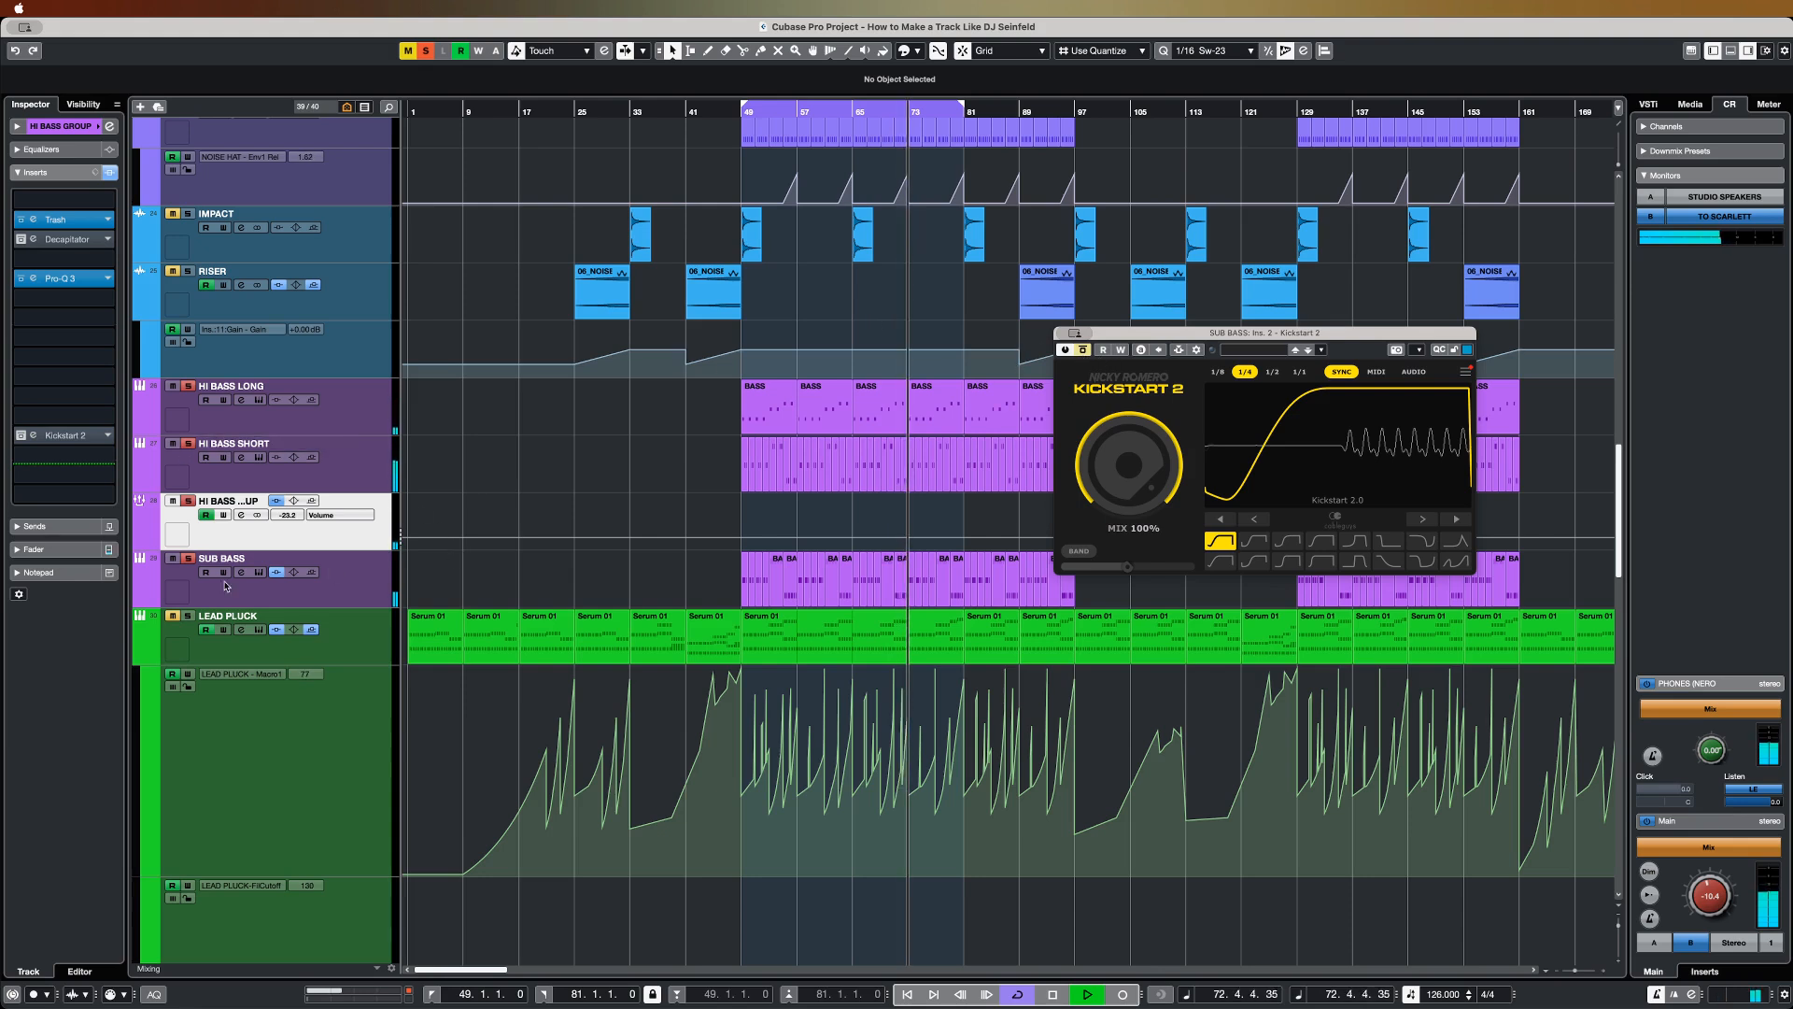
{"action": "left_click", "coordinate": [426, 52]}
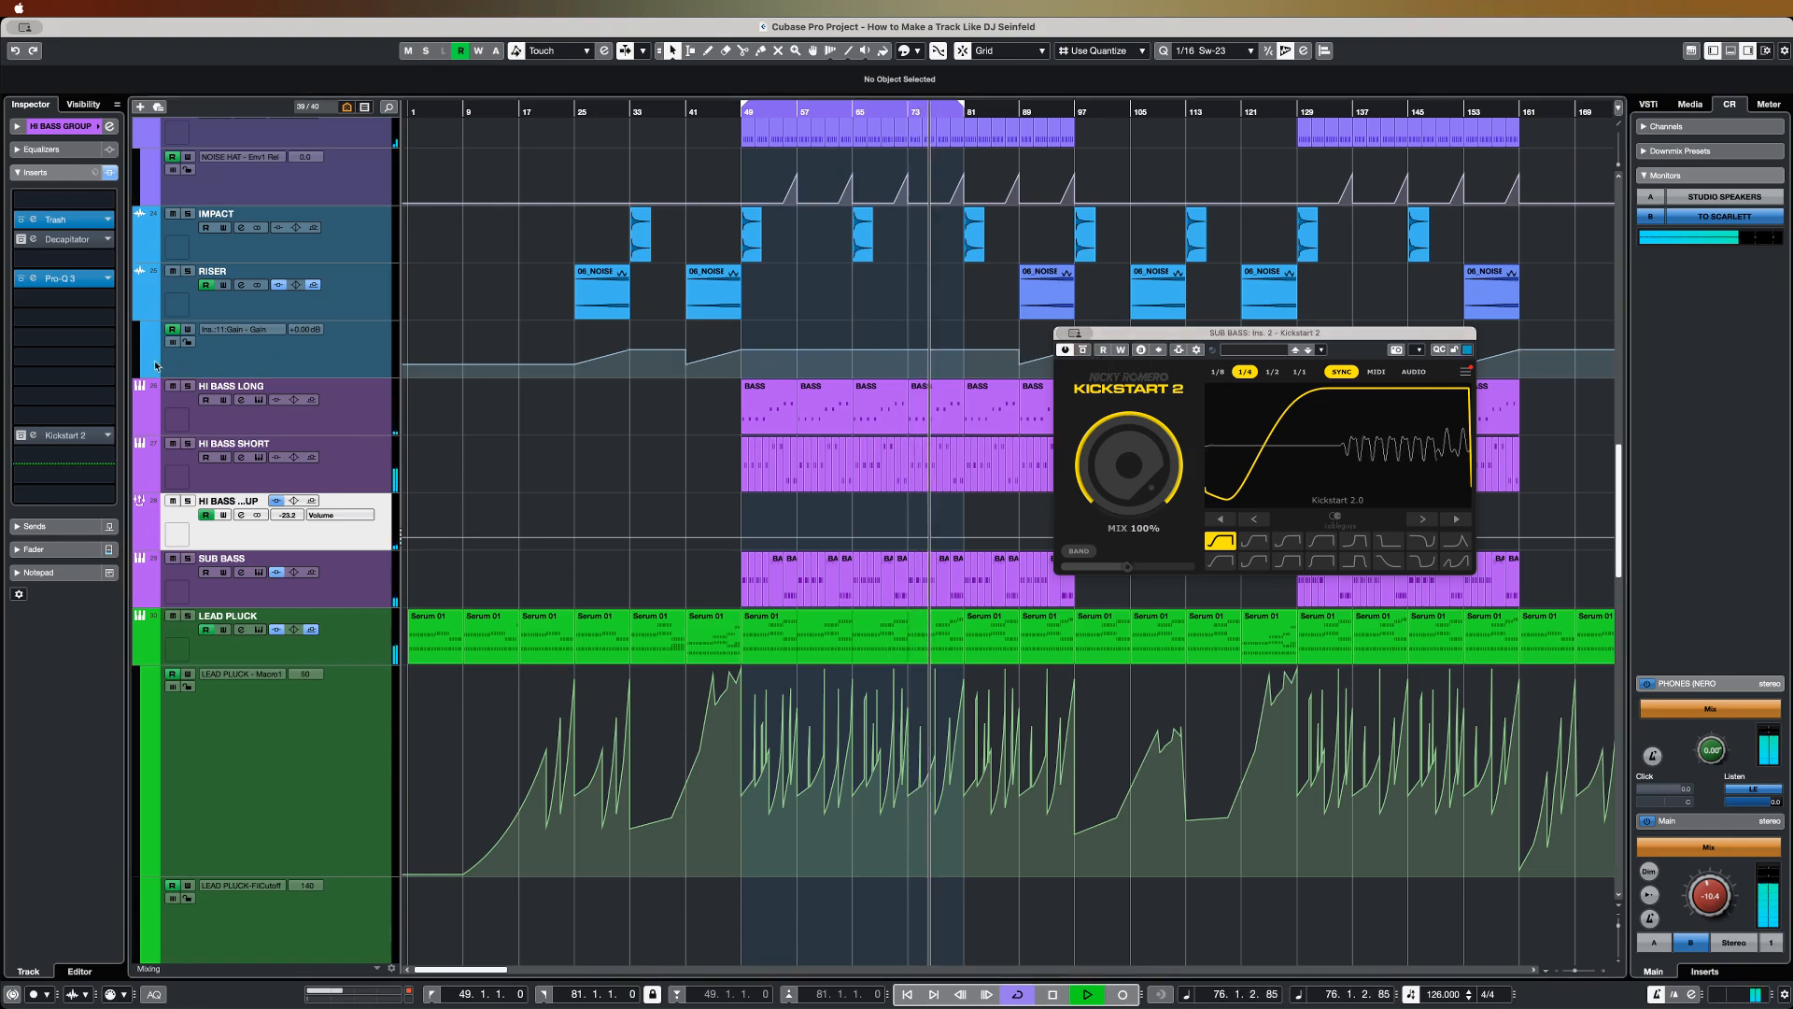
{"action": "left_click", "coordinate": [1083, 350]}
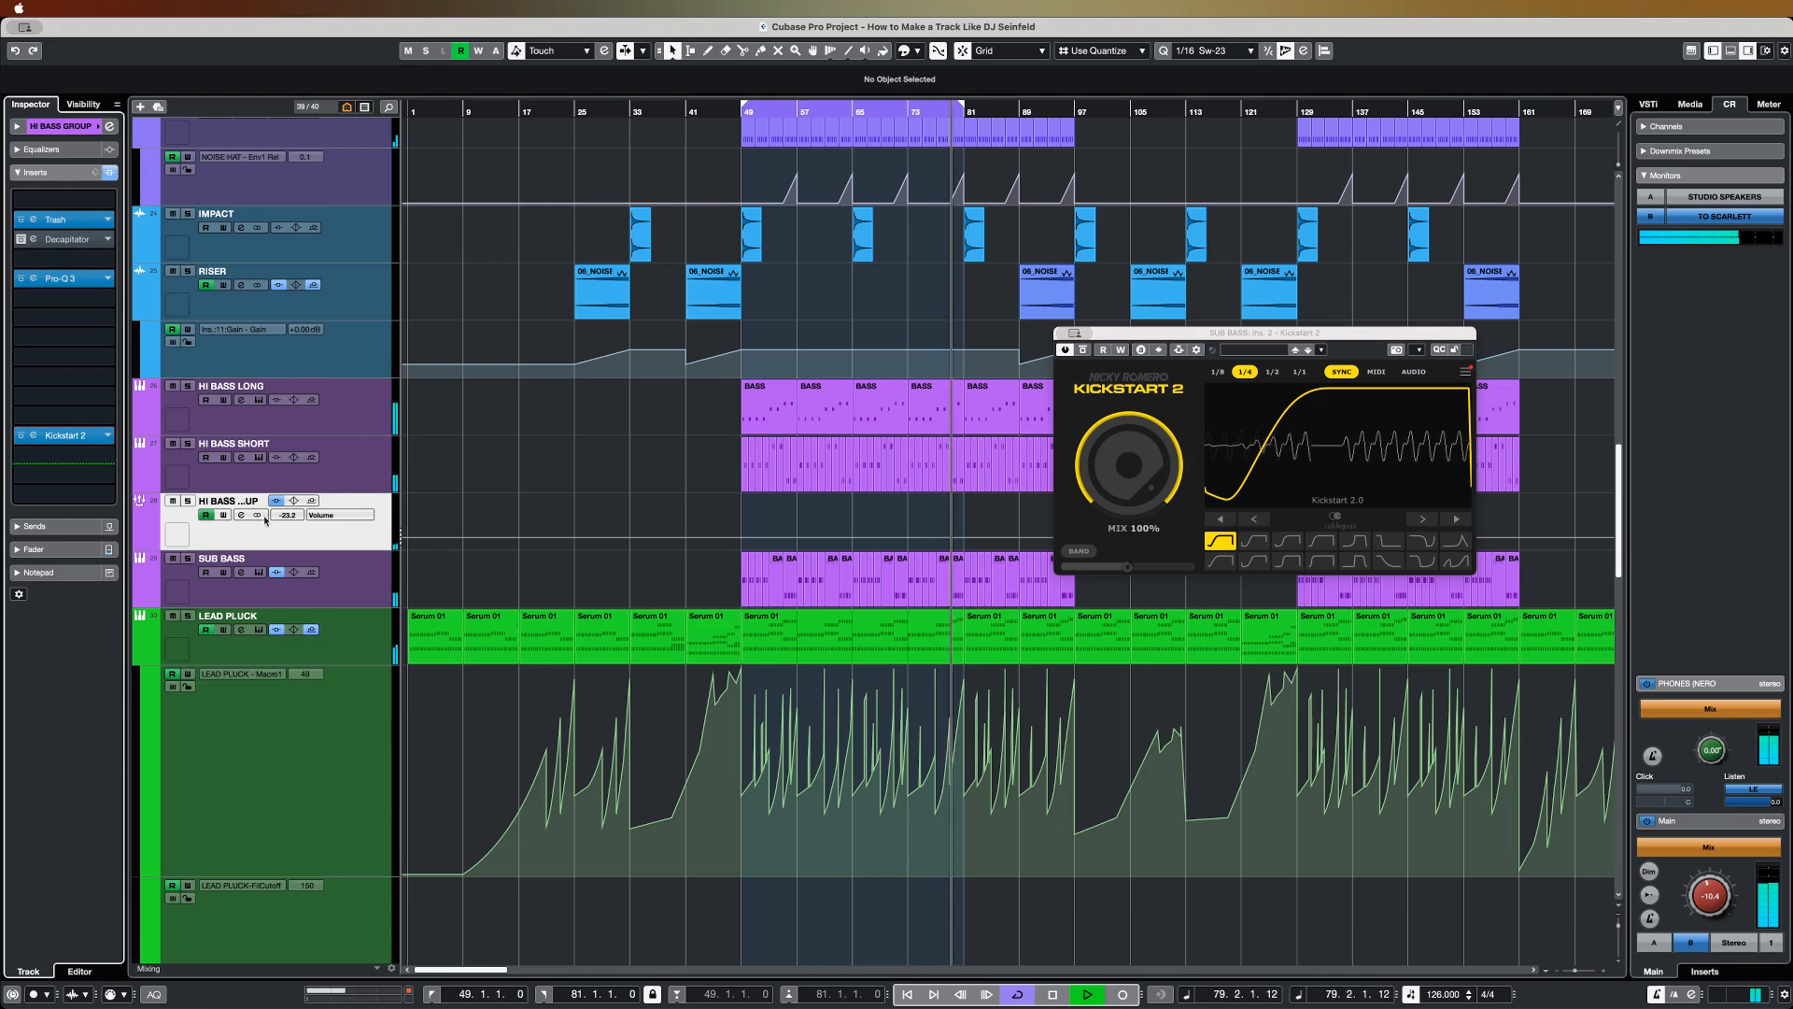
Step: Solo HI BASS GROUP and compare its Pro-Q 3 bypassed and active, unsolo it, and close the Pro-Q 3 and Kickstart 2 windows
{"action": "left_click", "coordinate": [187, 501]}
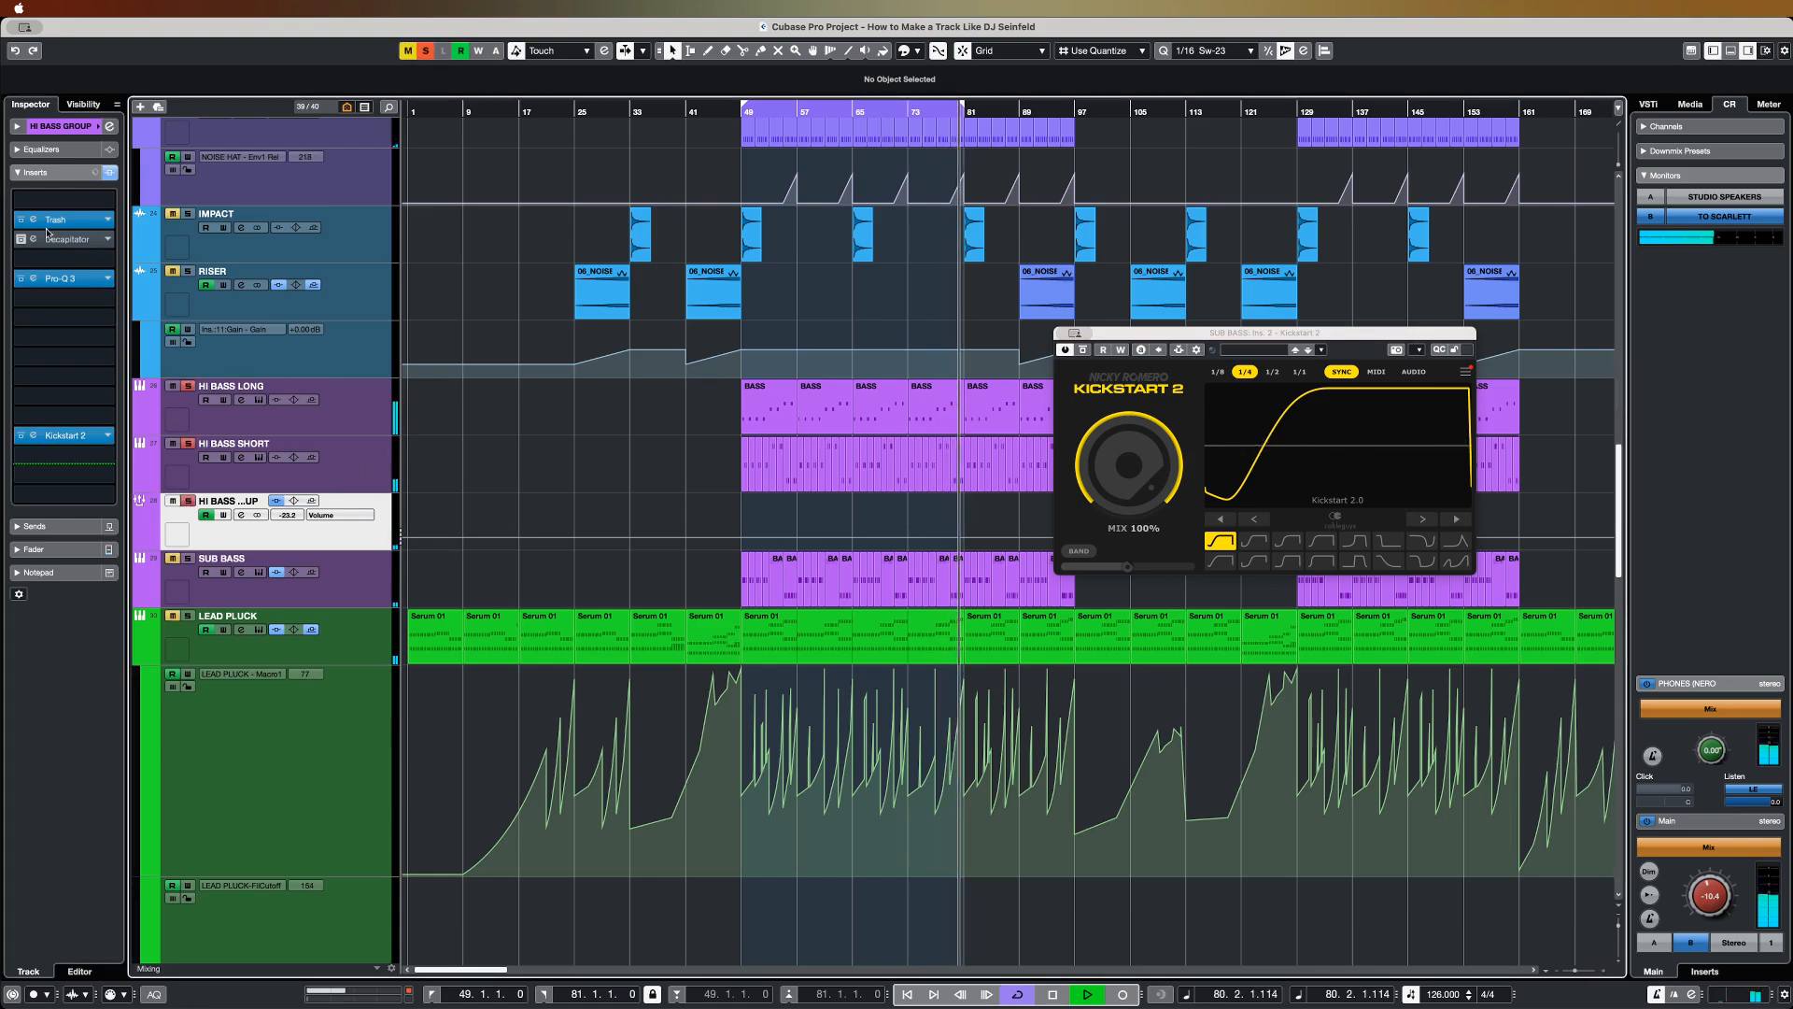
{"action": "left_click", "coordinate": [67, 278]}
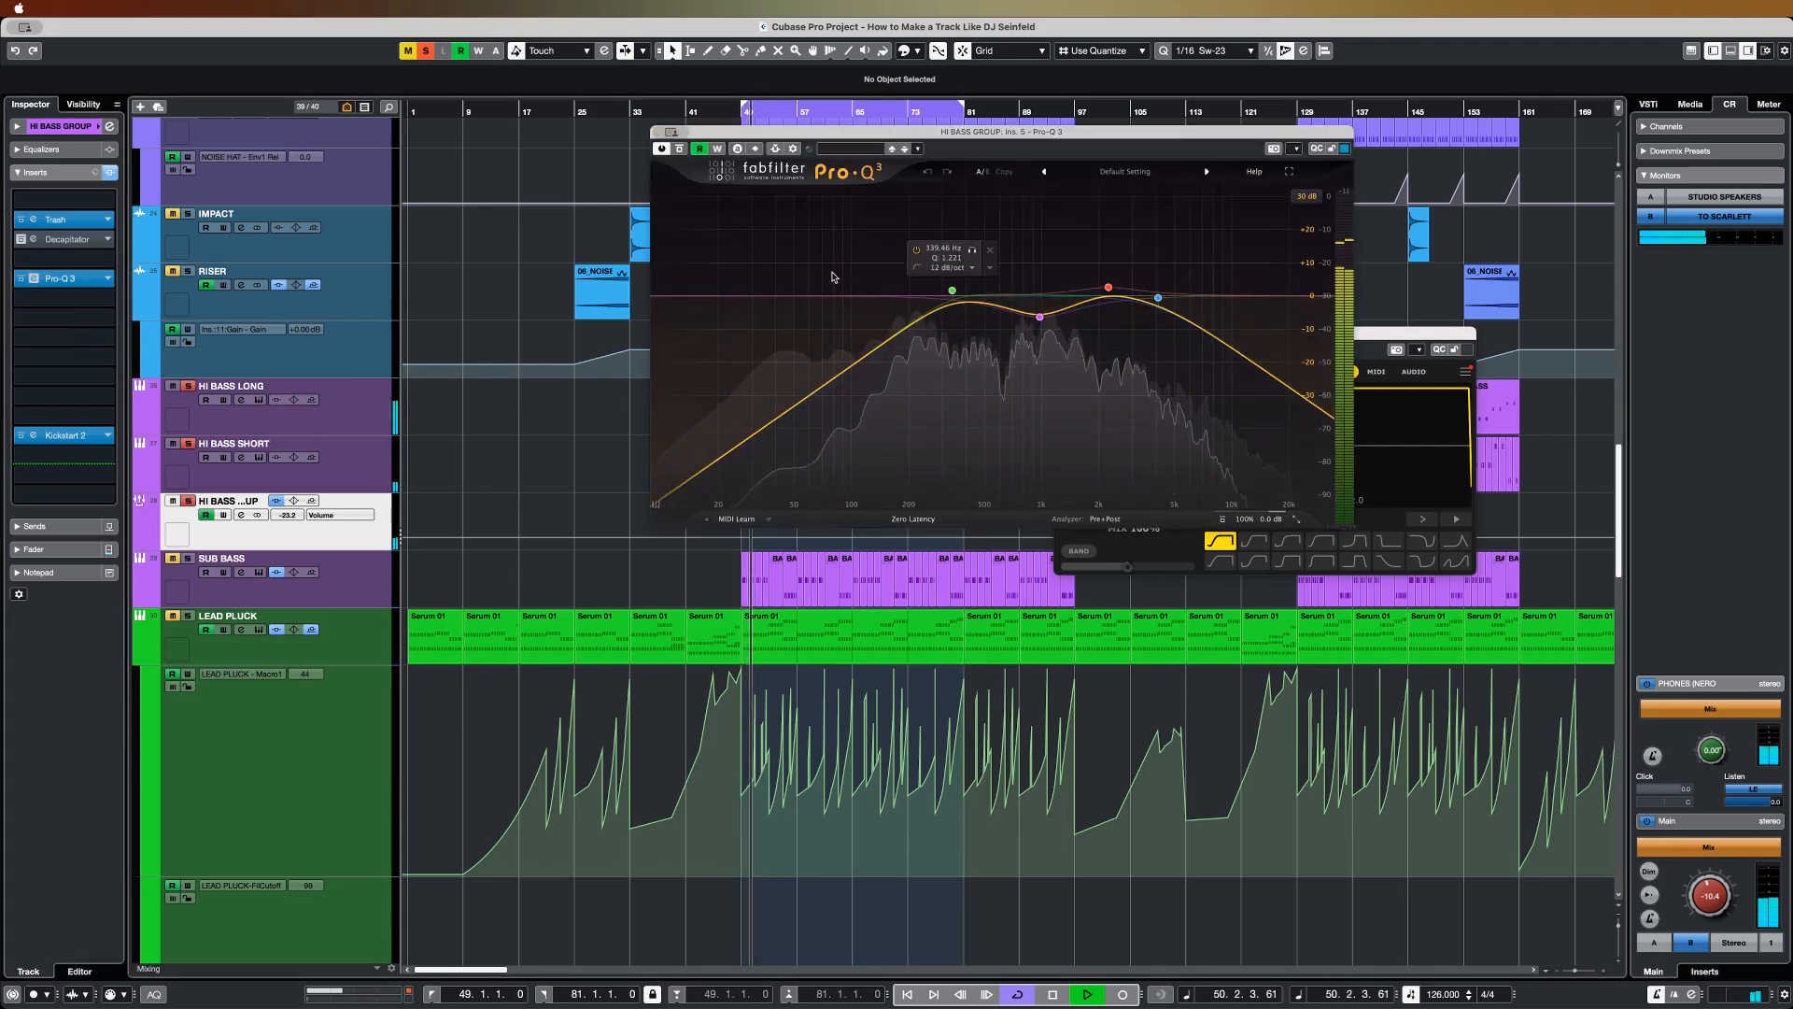
{"action": "left_click", "coordinate": [680, 150]}
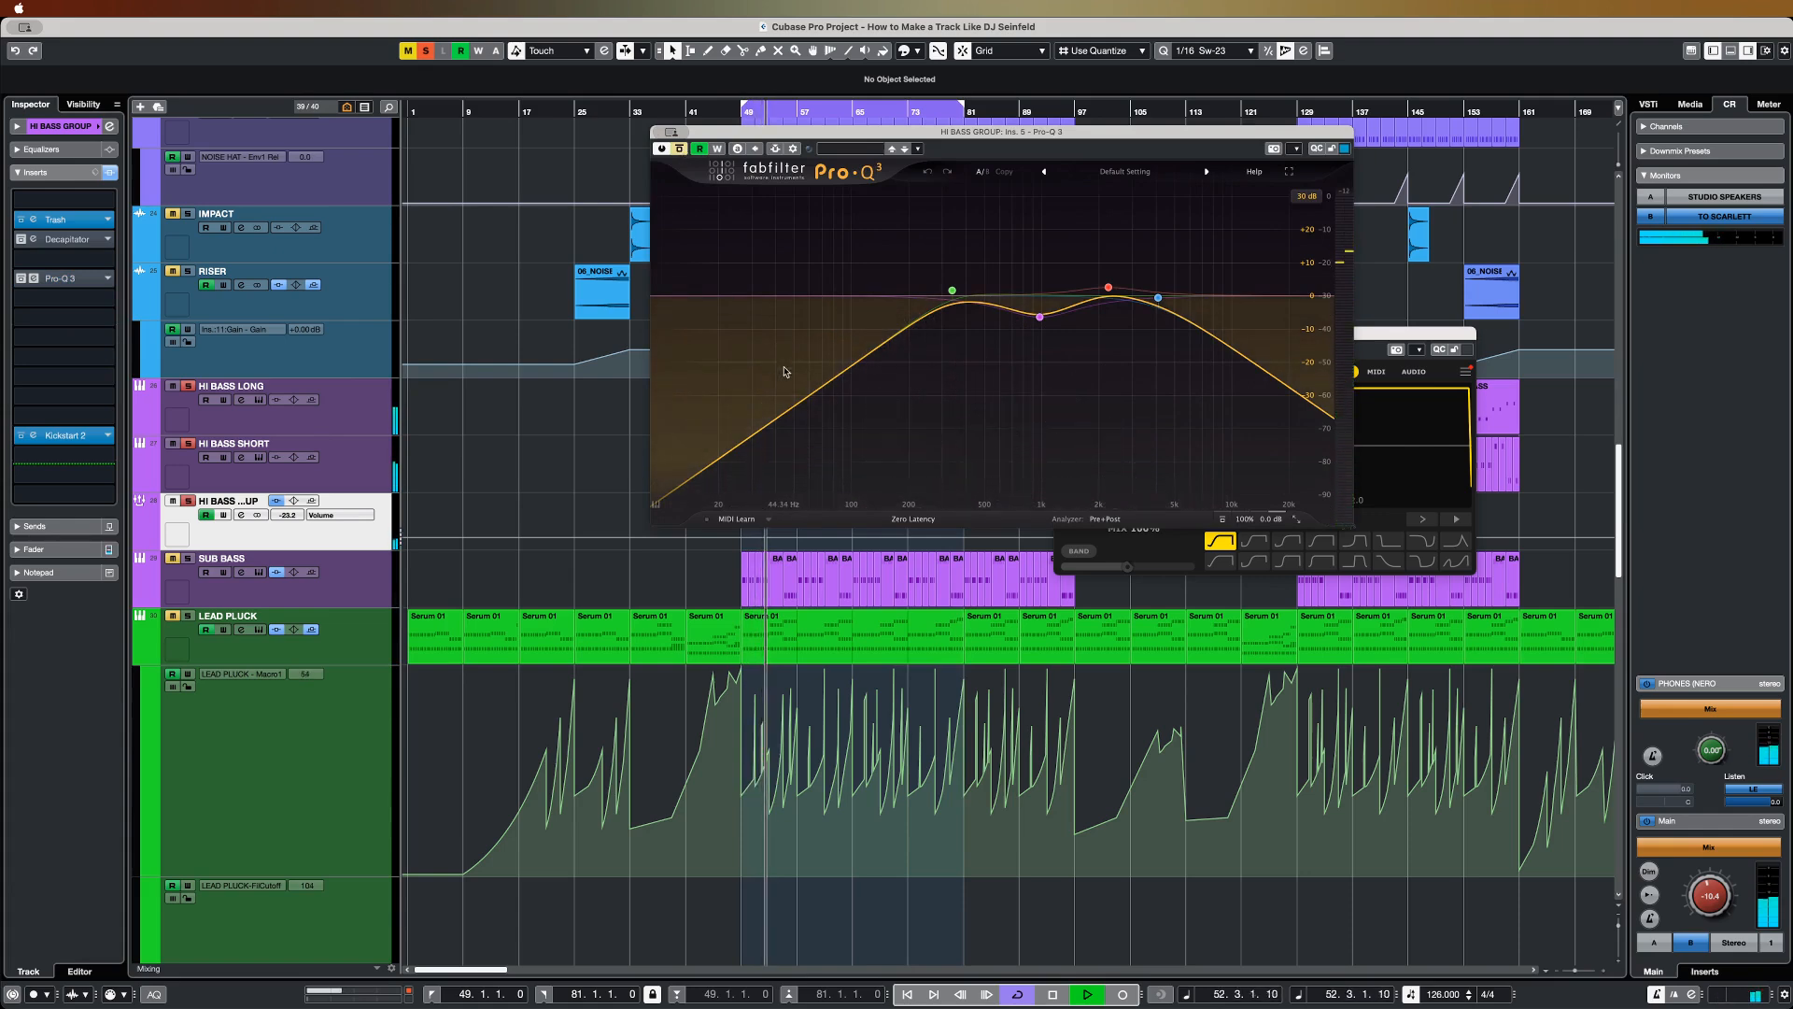
{"action": "left_click", "coordinate": [681, 149]}
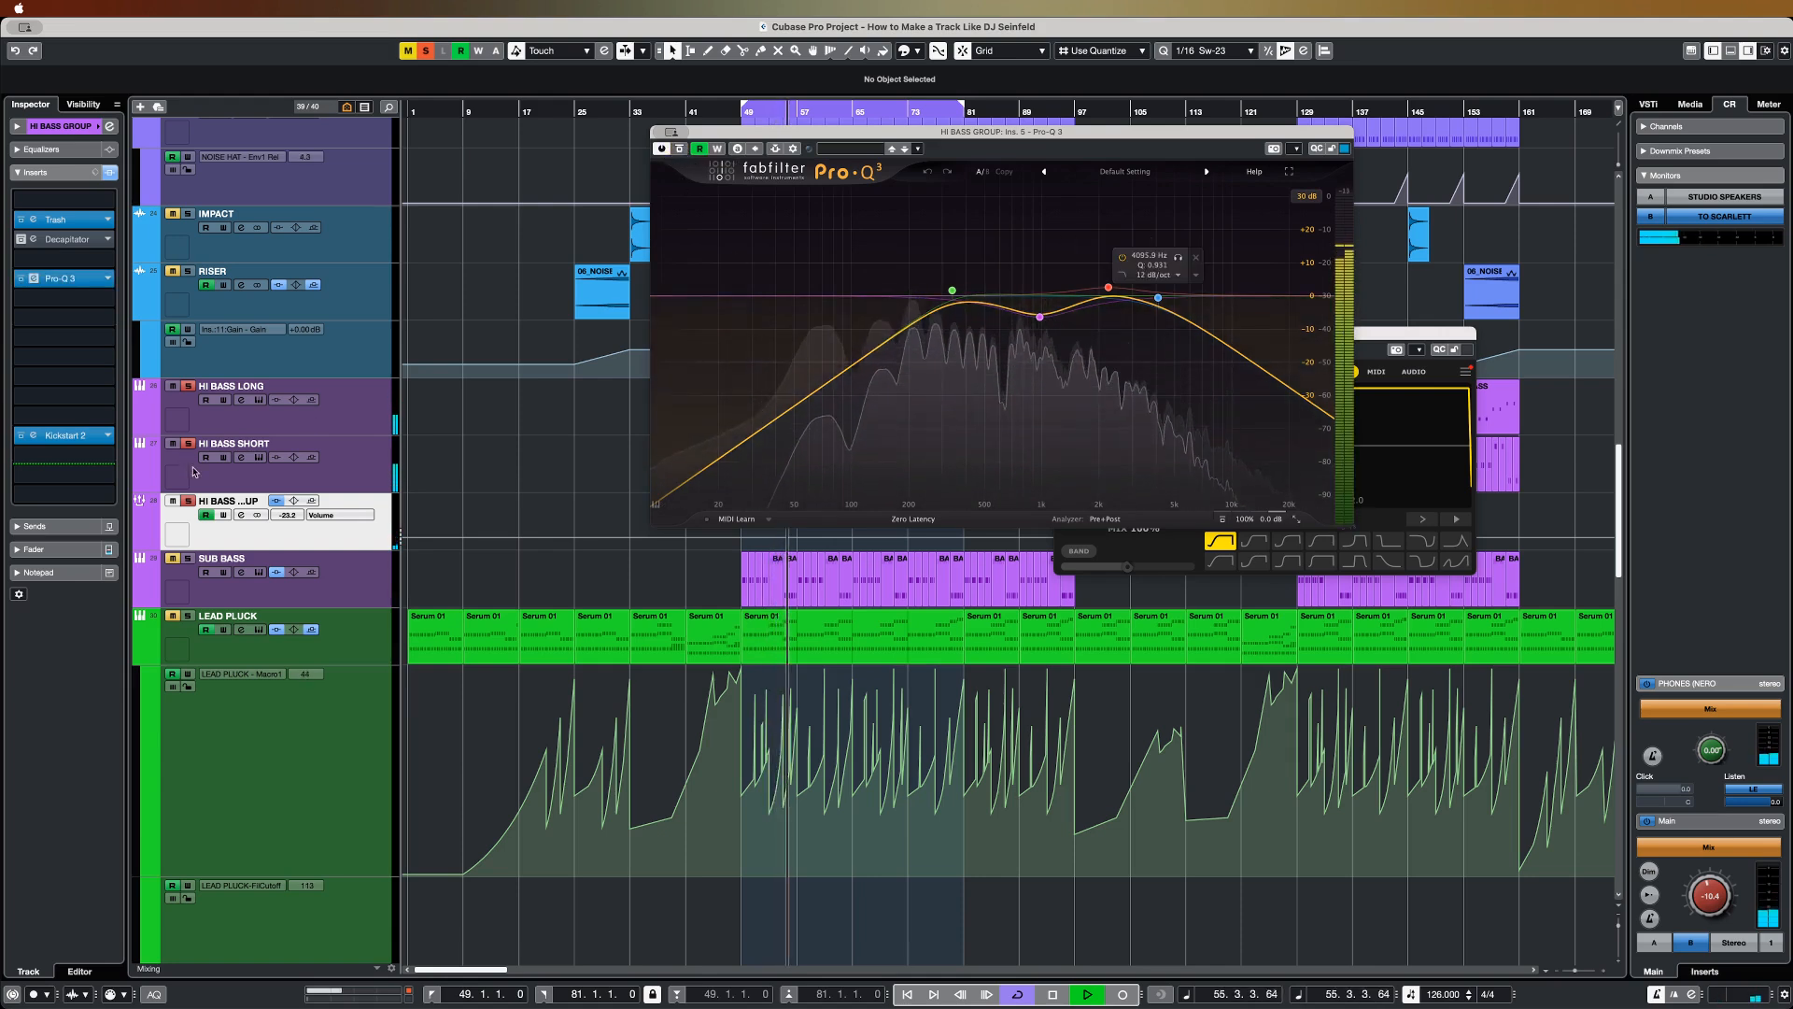
{"action": "left_click", "coordinate": [187, 559]}
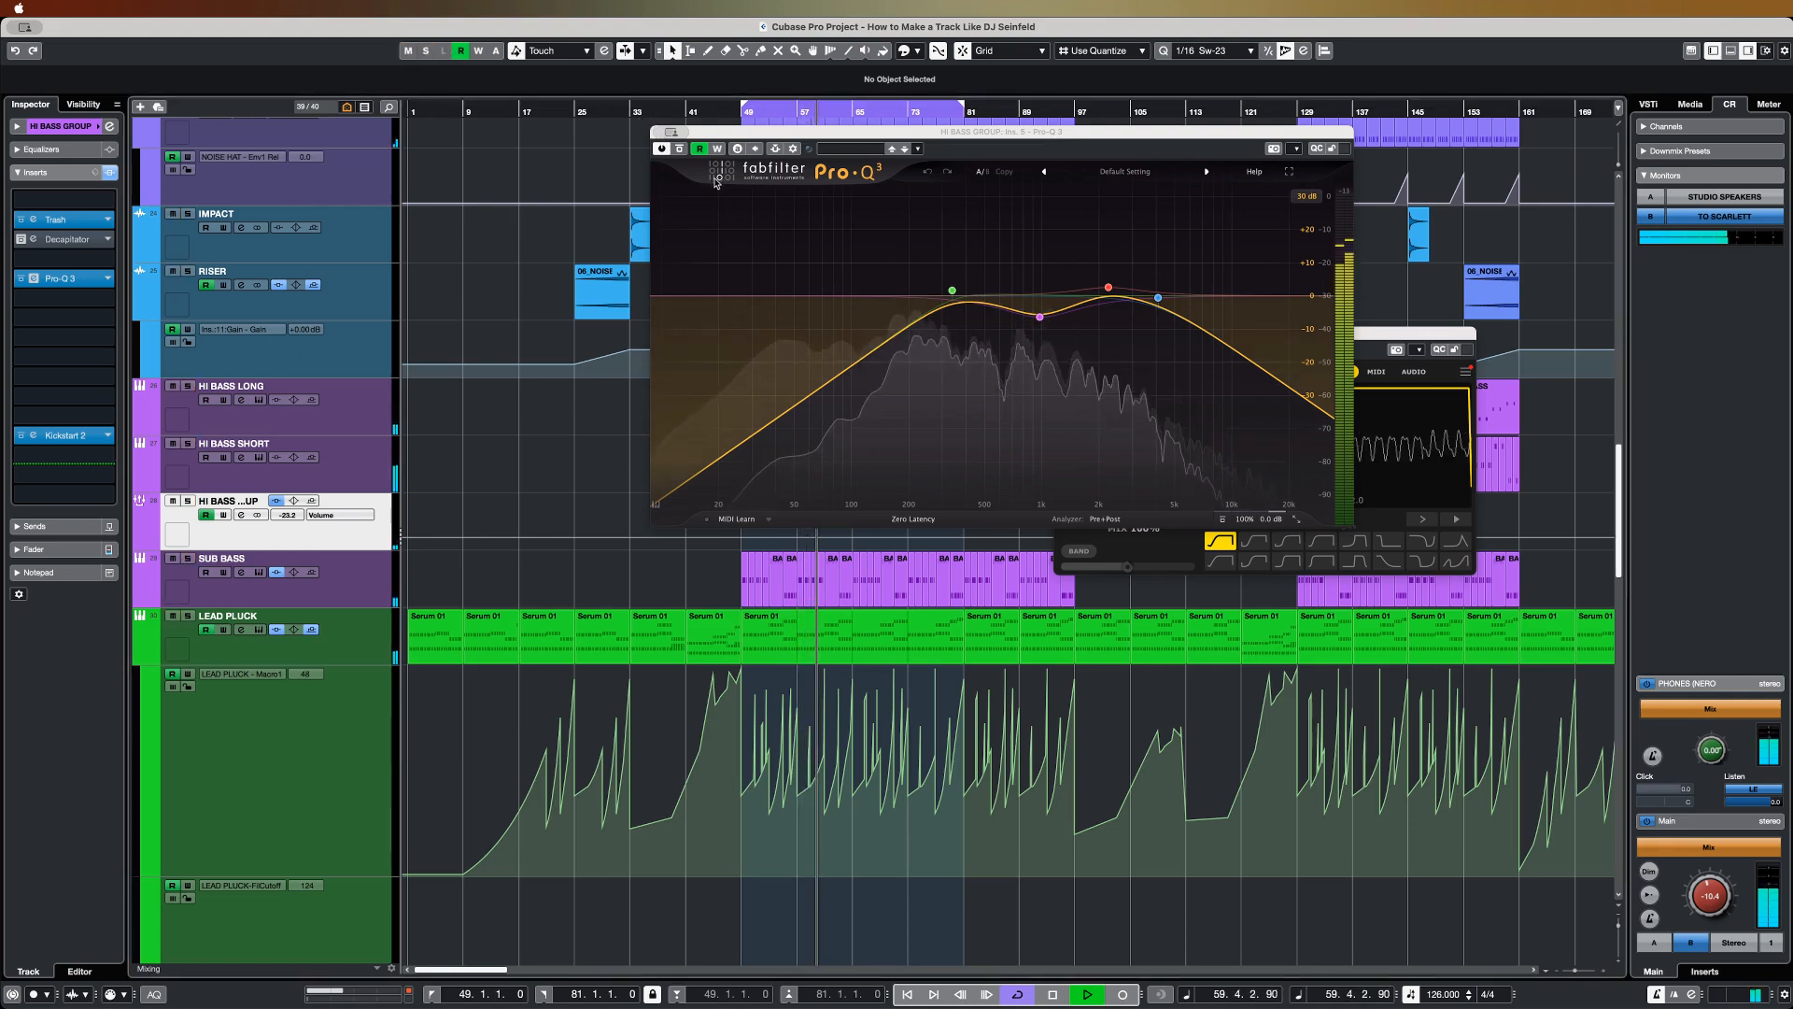
{"action": "left_click", "coordinate": [661, 133]}
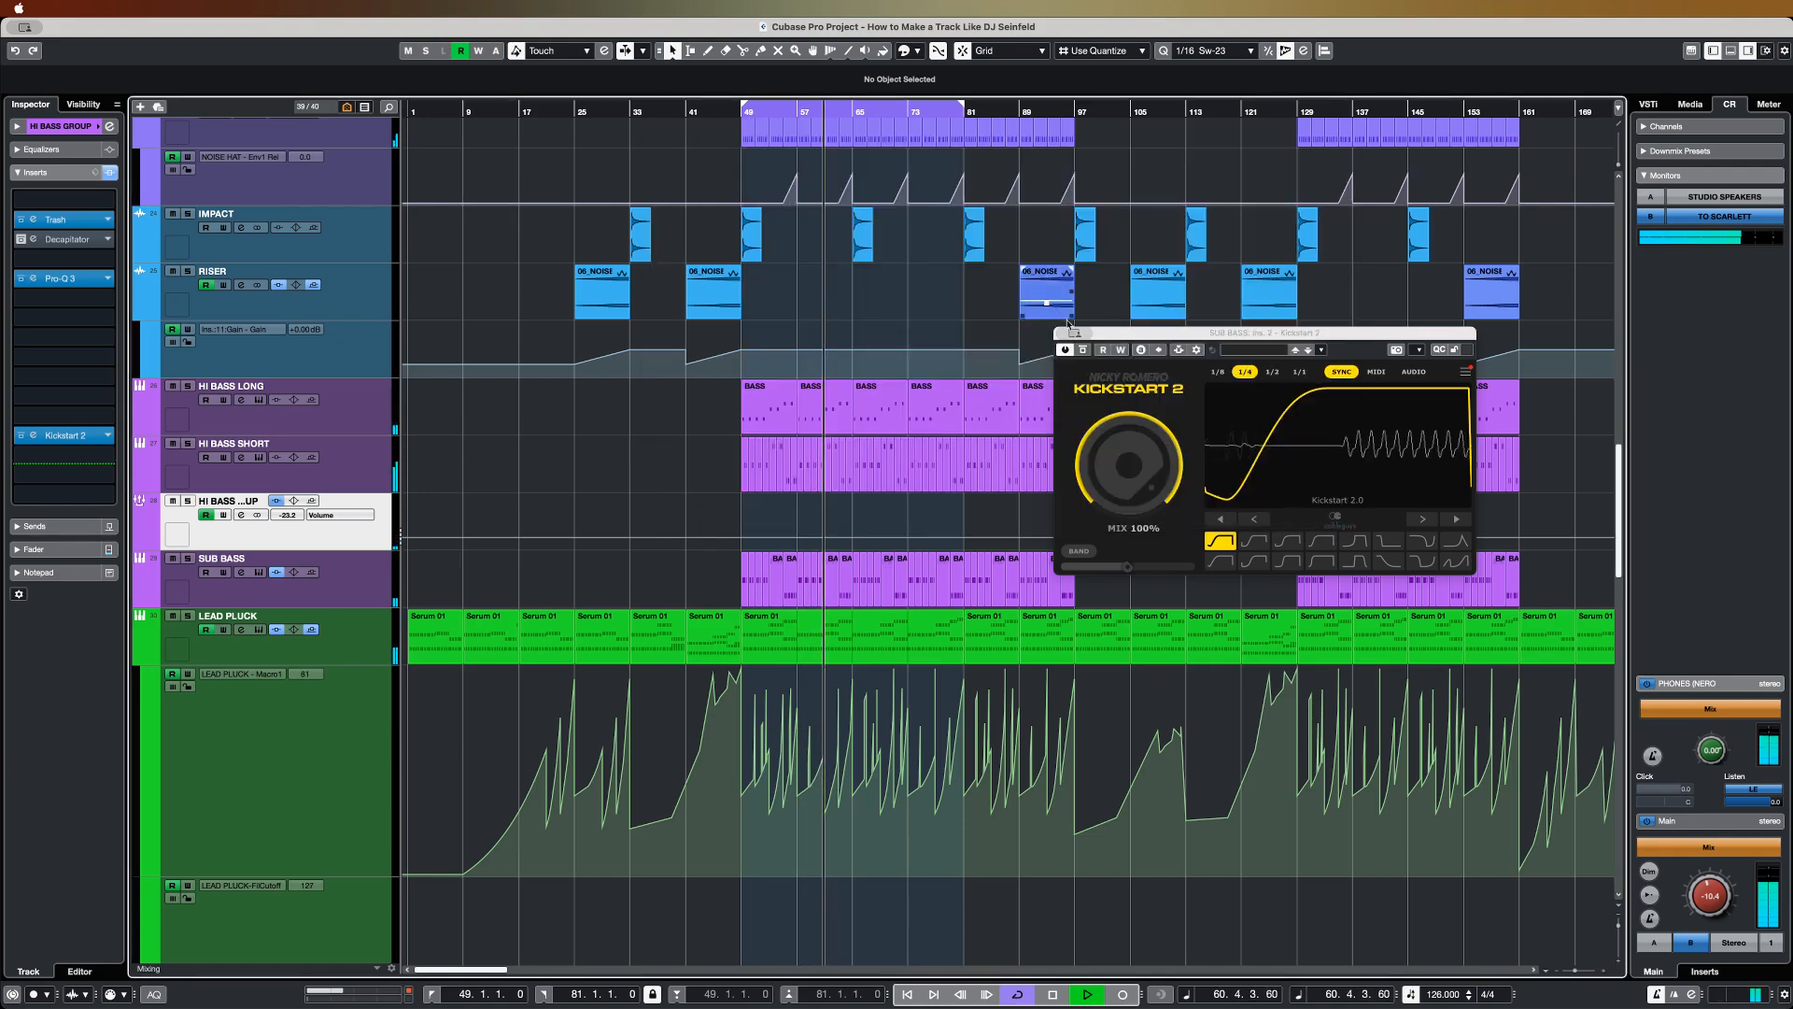
{"action": "left_click", "coordinate": [1073, 334]}
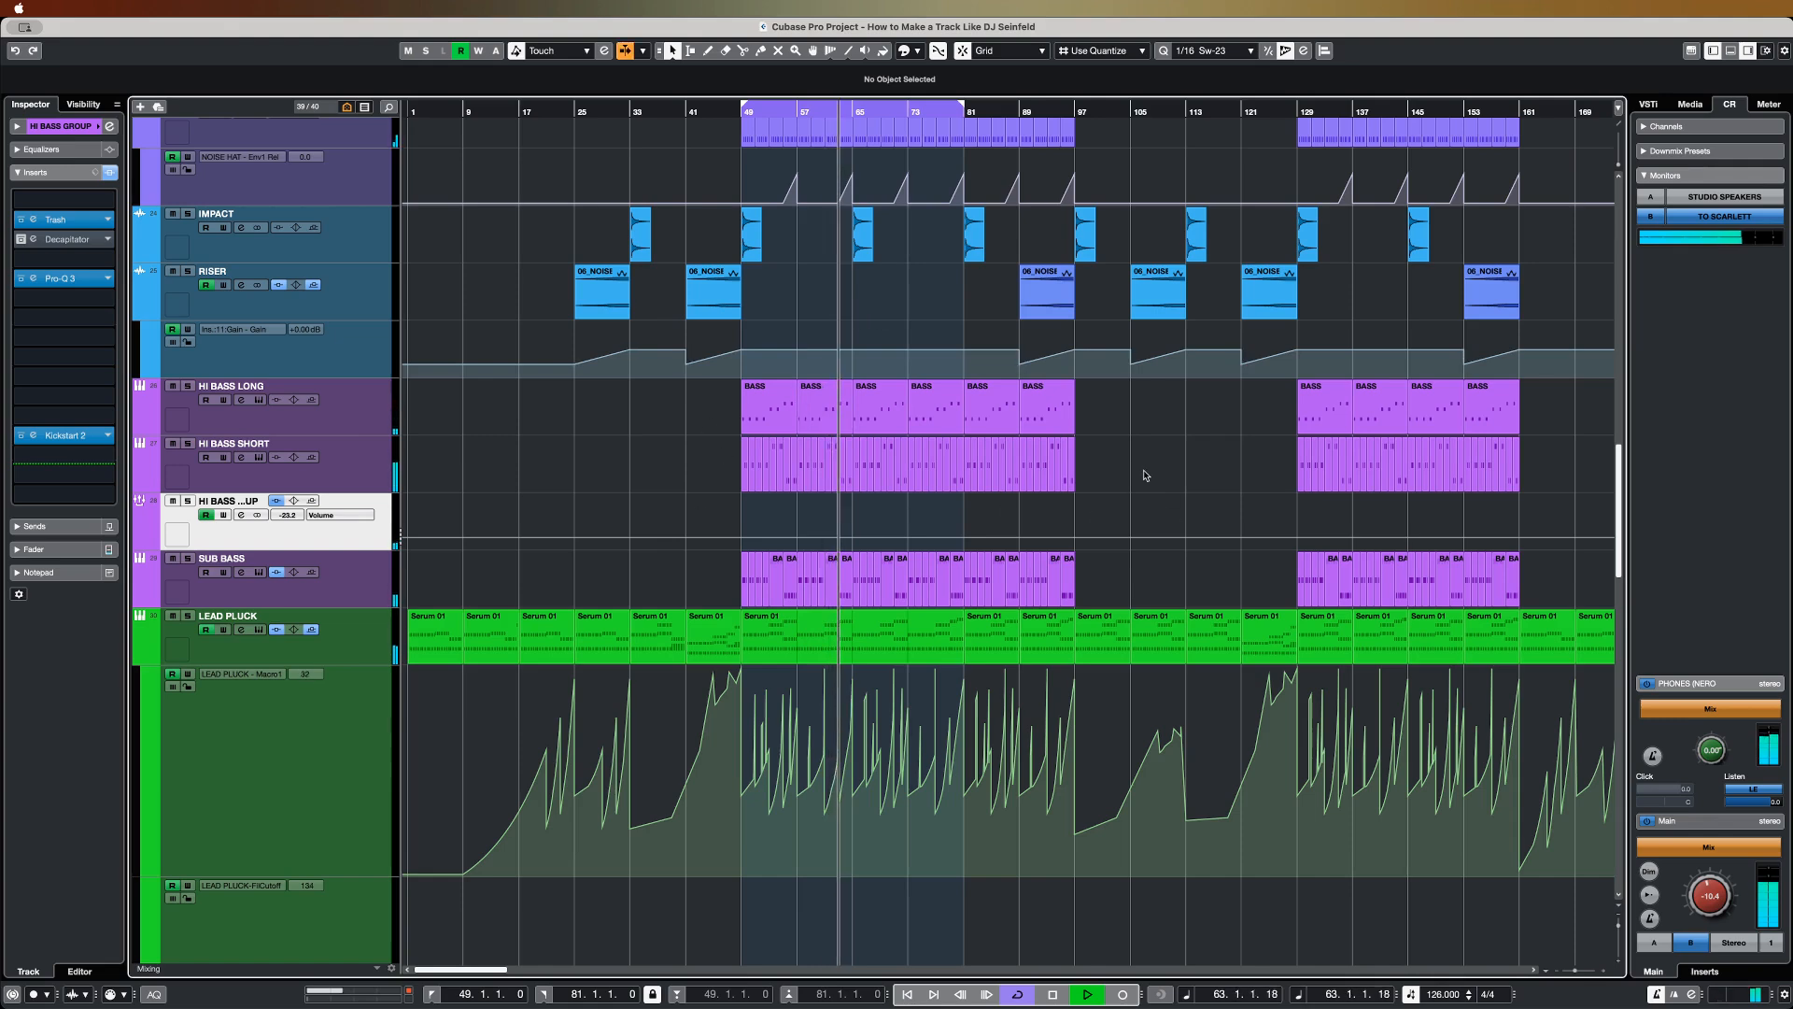
Step: Stop playback and set the loop range around the four LOW VOX clips between bars 48 and 62
{"action": "scroll", "coordinate": [656, 611], "scroll_direction": "down", "scroll_amount": 8}
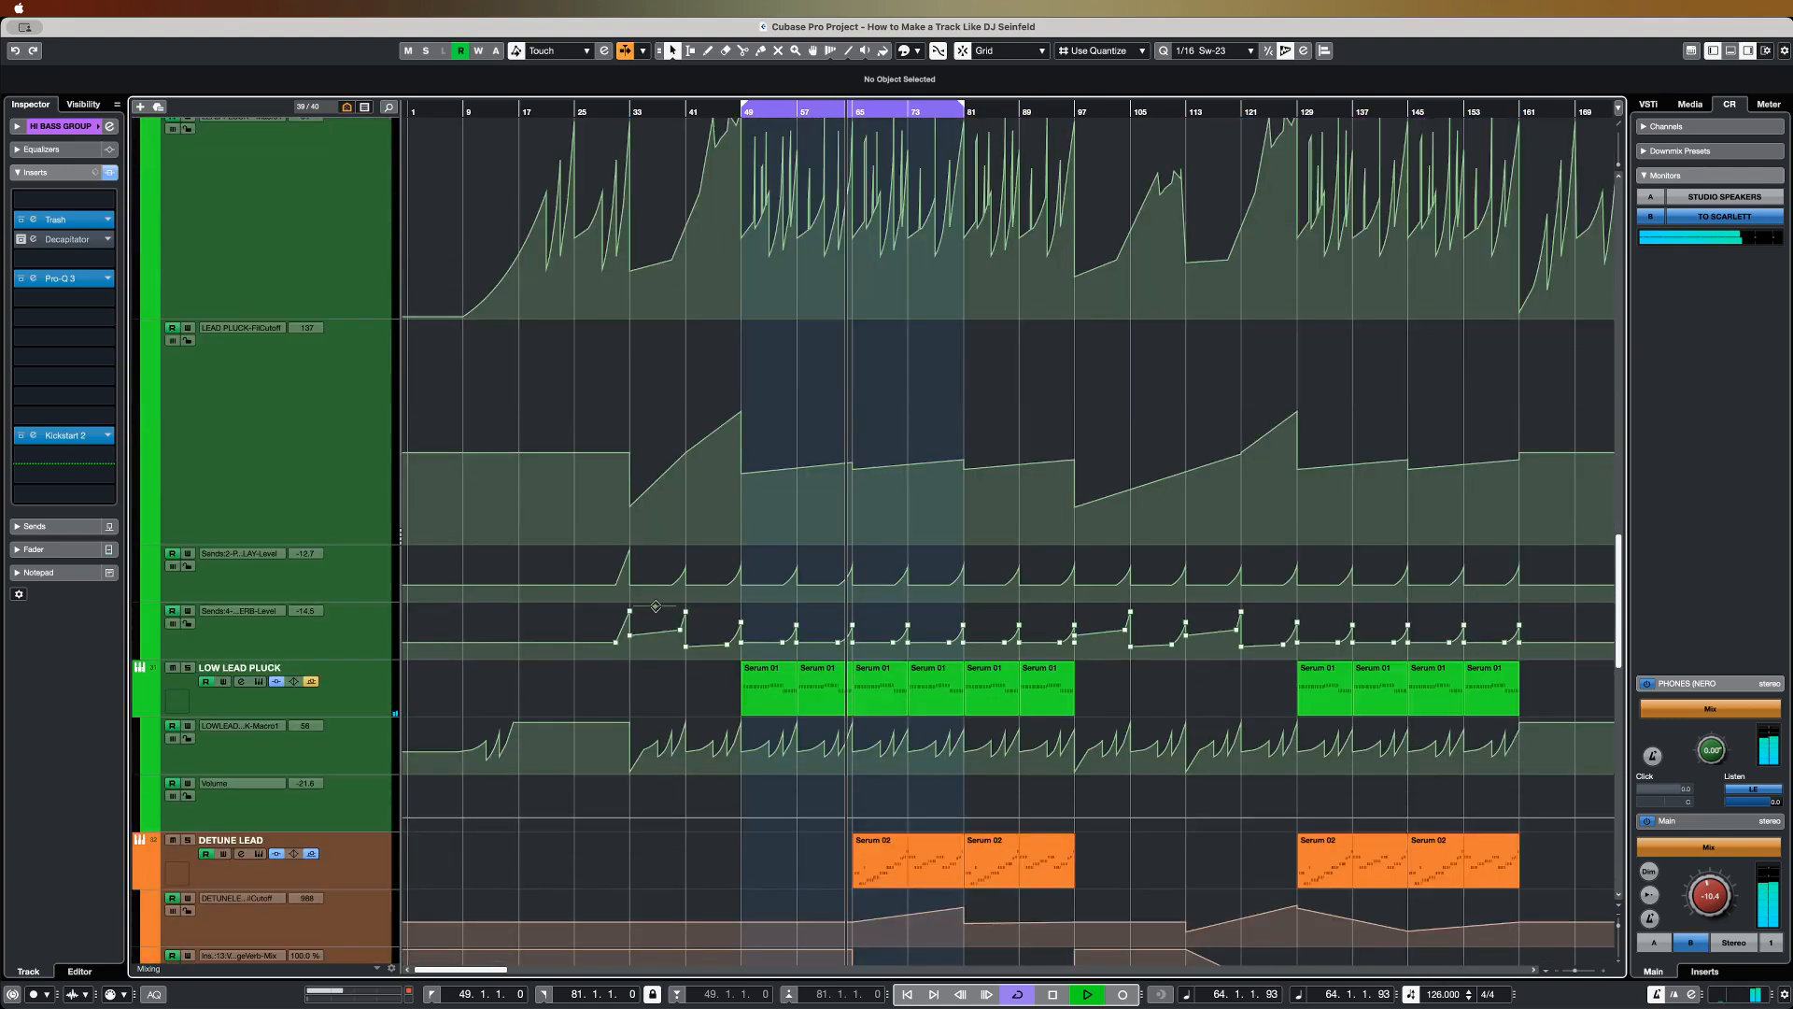
{"action": "scroll", "coordinate": [656, 611], "scroll_direction": "up", "scroll_amount": 4}
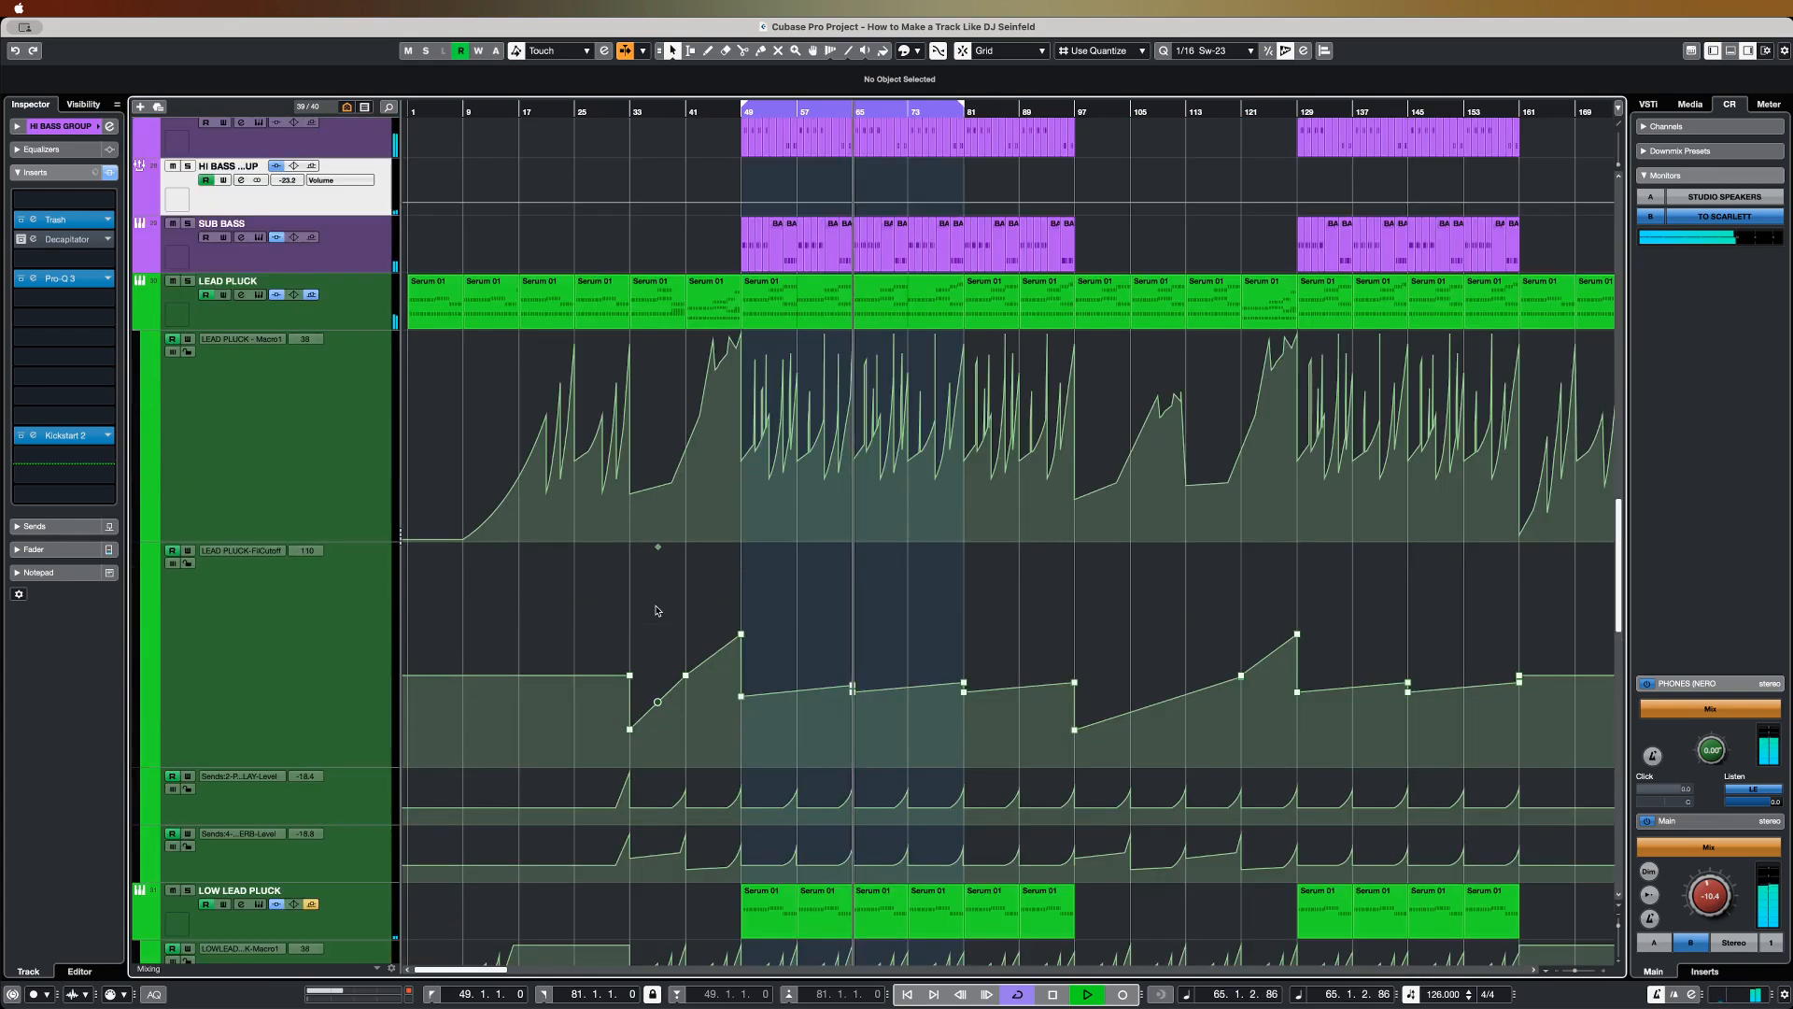
{"action": "scroll", "coordinate": [659, 609], "scroll_direction": "down", "scroll_amount": 6}
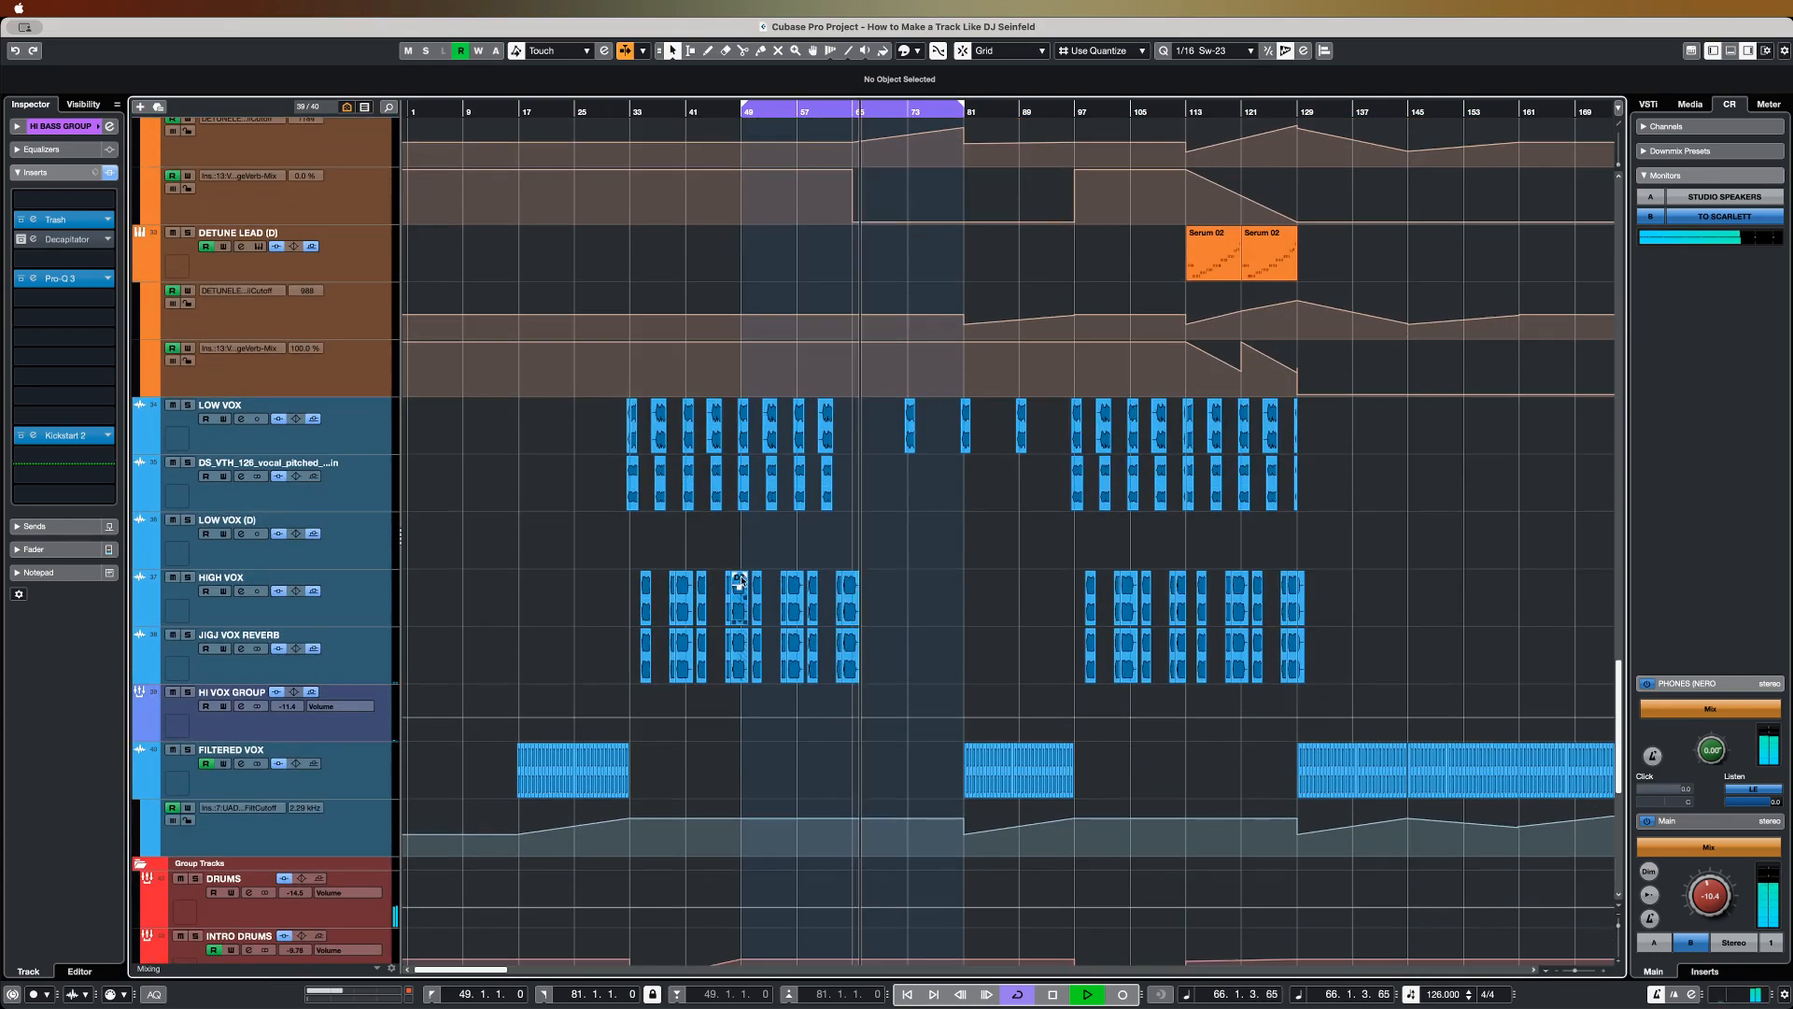
{"action": "key", "text": "space"}
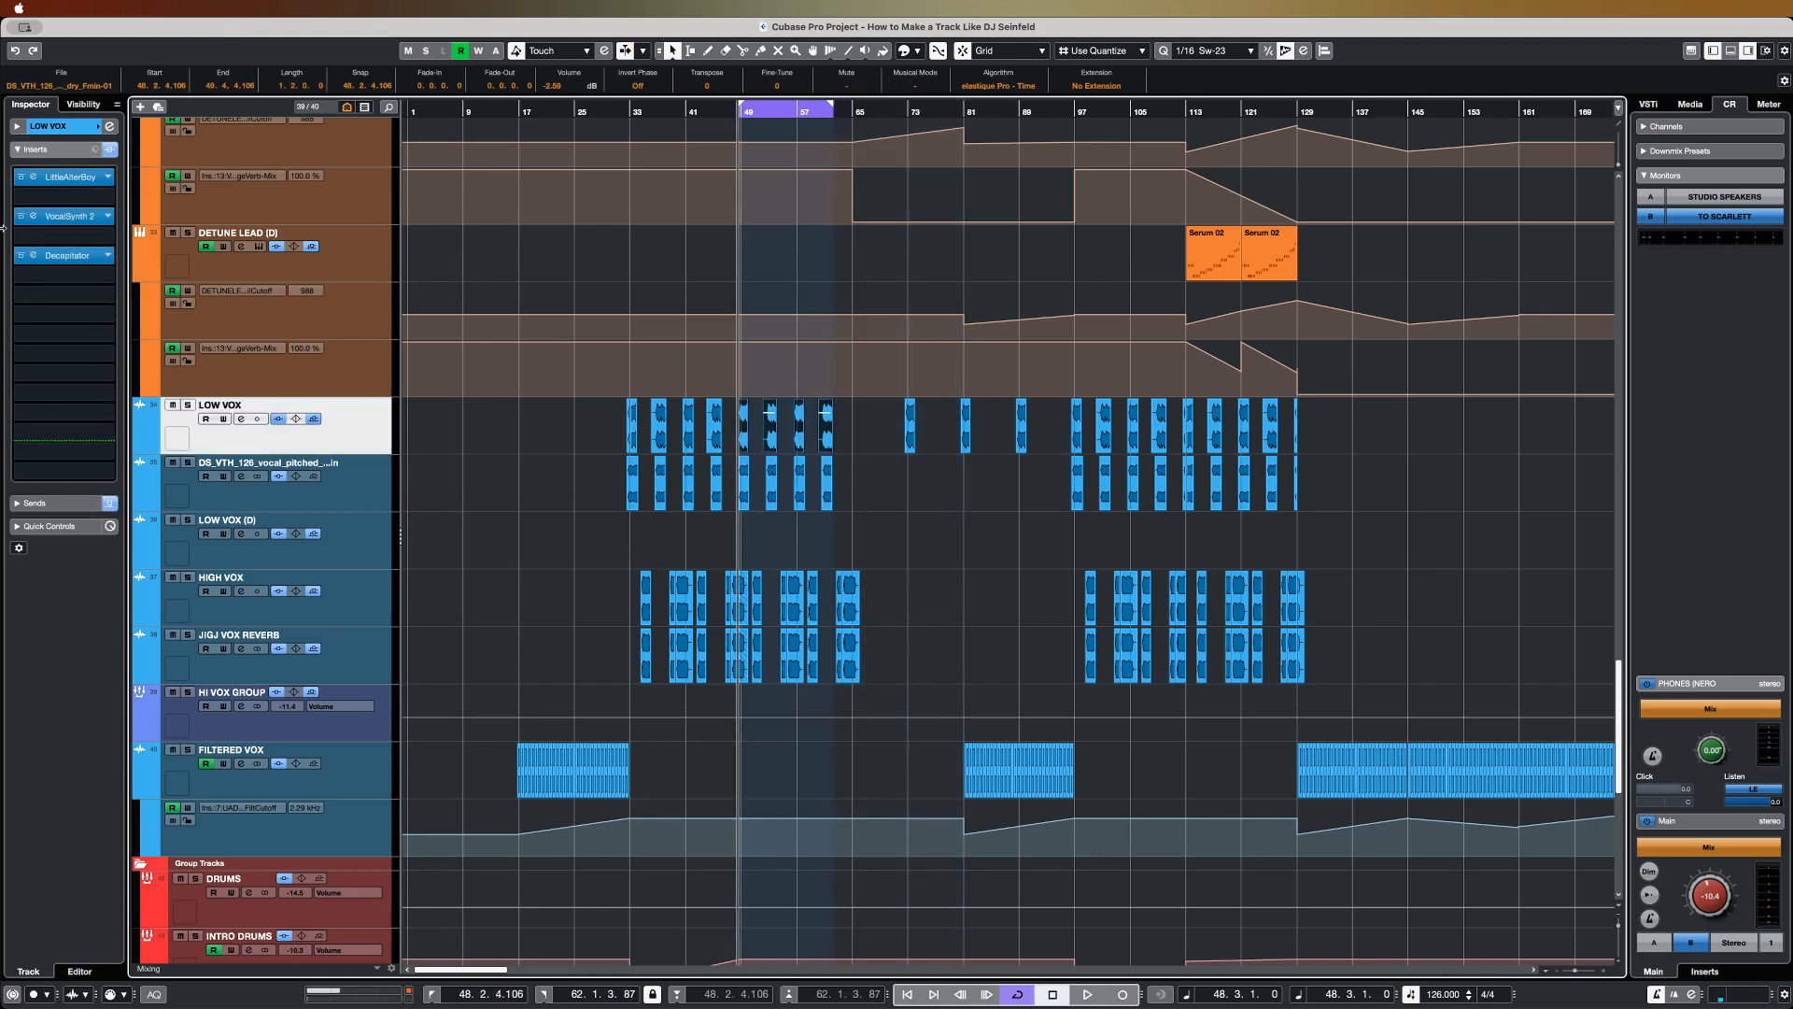
Step: Open Pro-Q 3 on the DS_VTH_126 pitched vocal track and play the track soloed to inspect the low-end cut
{"action": "left_click", "coordinate": [368, 546]}
{"action": "left_click", "coordinate": [376, 504]}
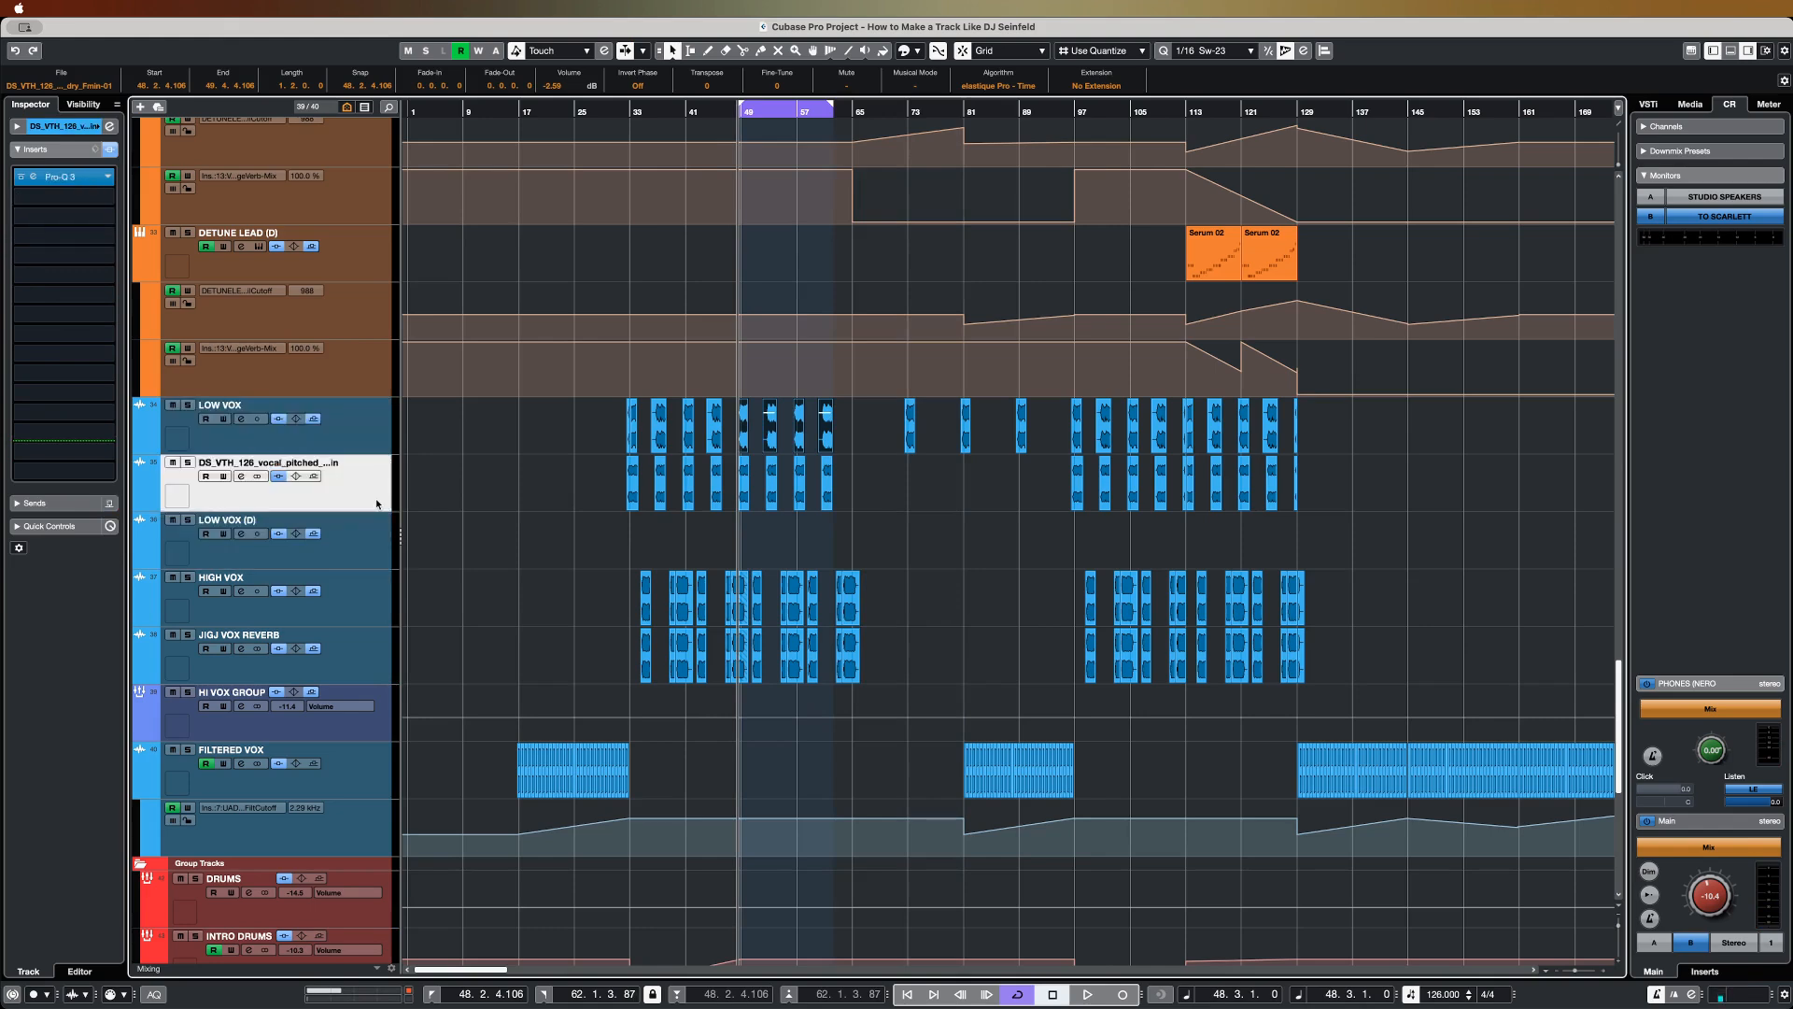
{"action": "left_click", "coordinate": [84, 184]}
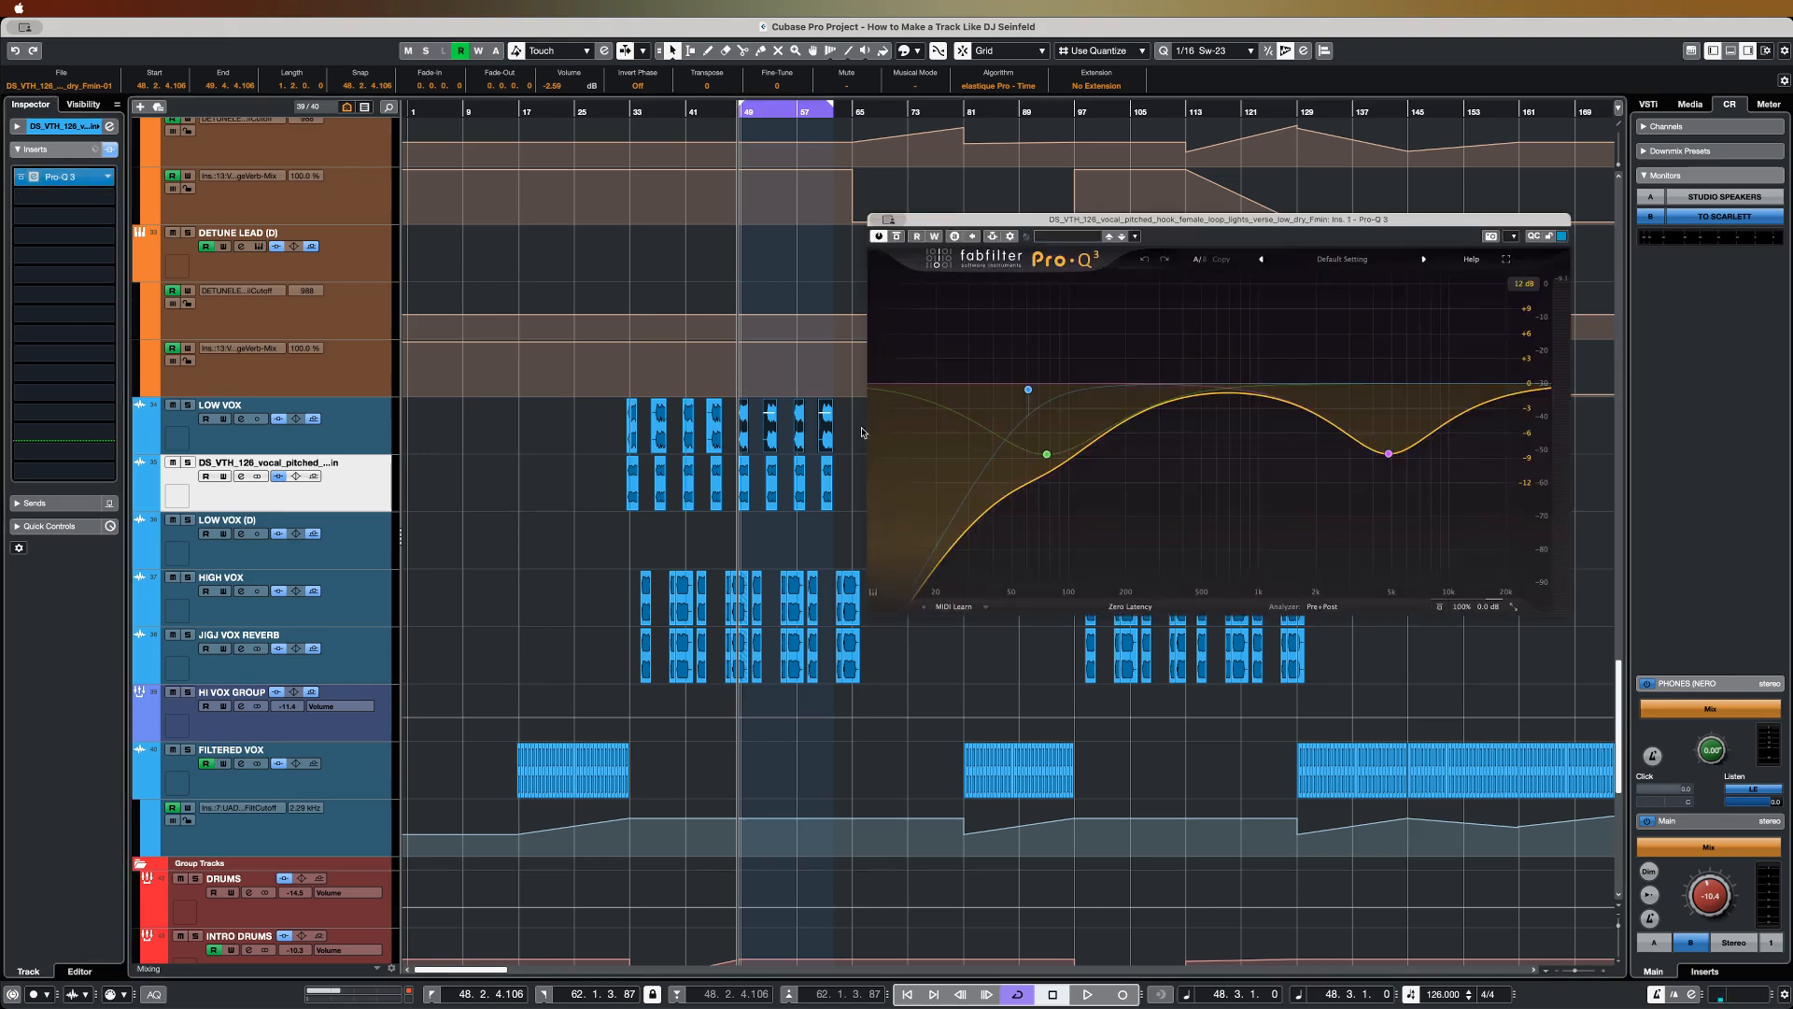
{"action": "left_click", "coordinate": [188, 463]}
{"action": "key", "text": "space"}
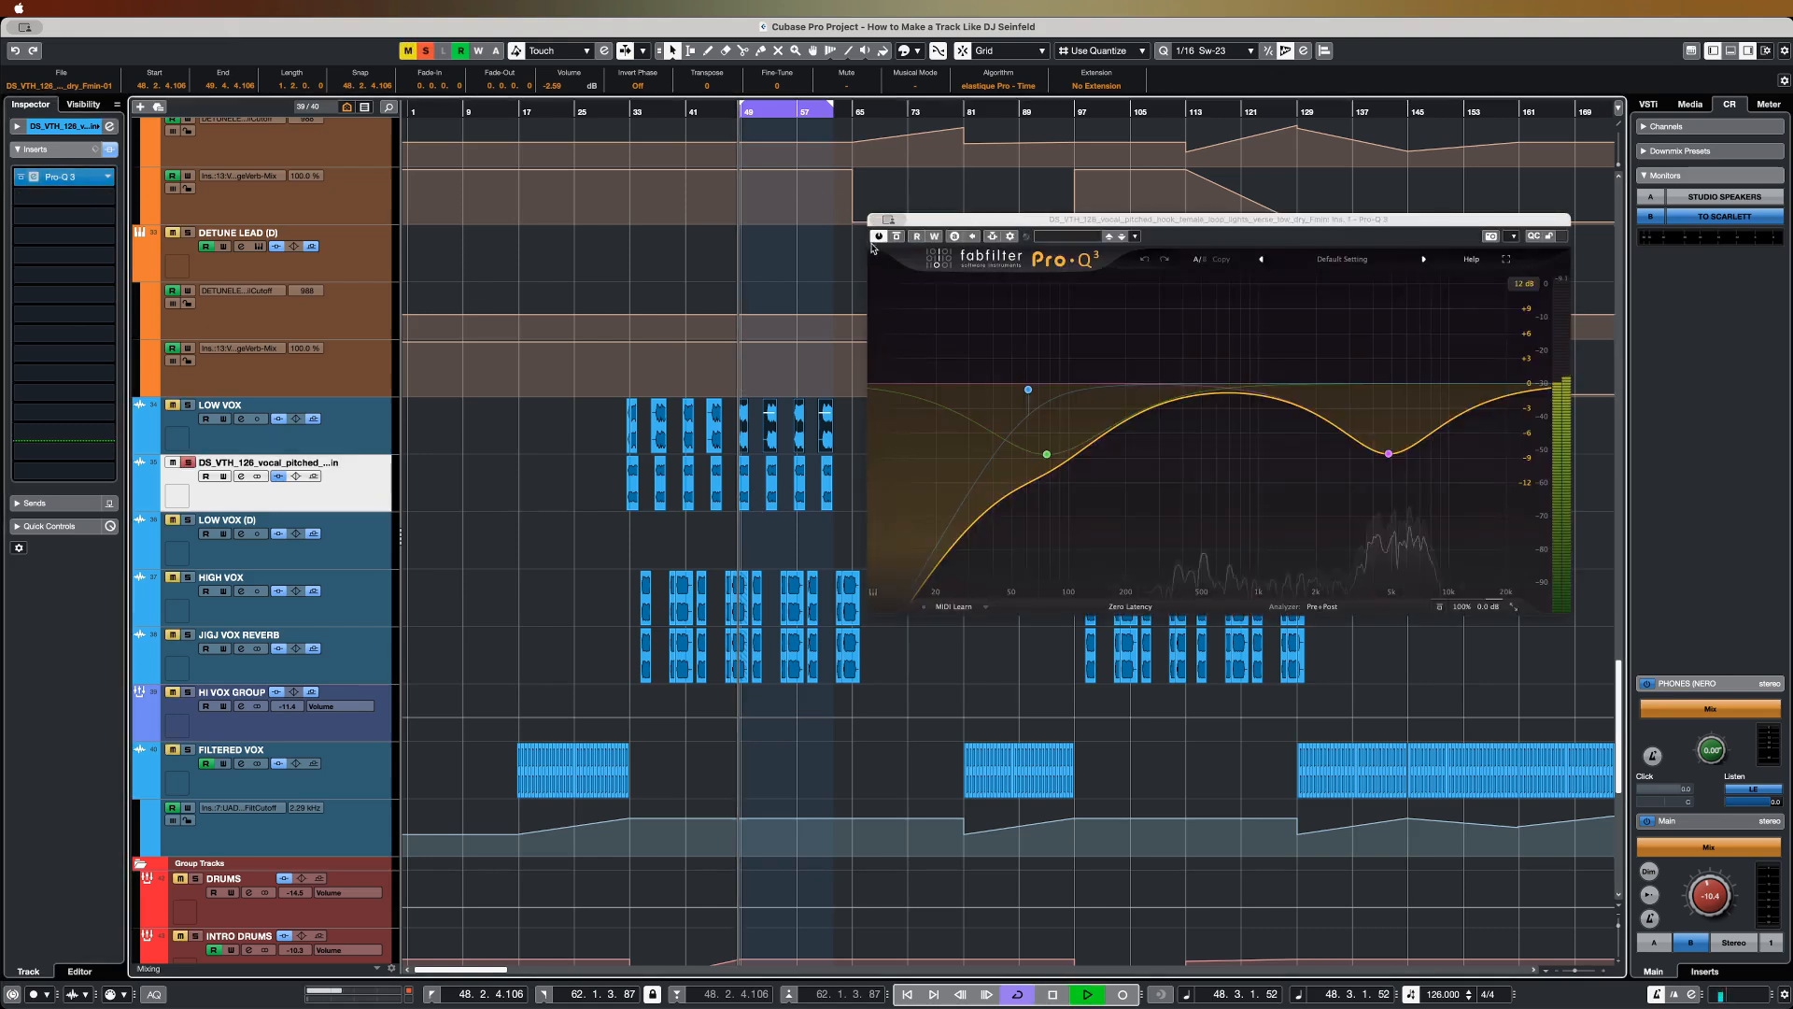
{"action": "mouse_move", "coordinate": [1021, 419]}
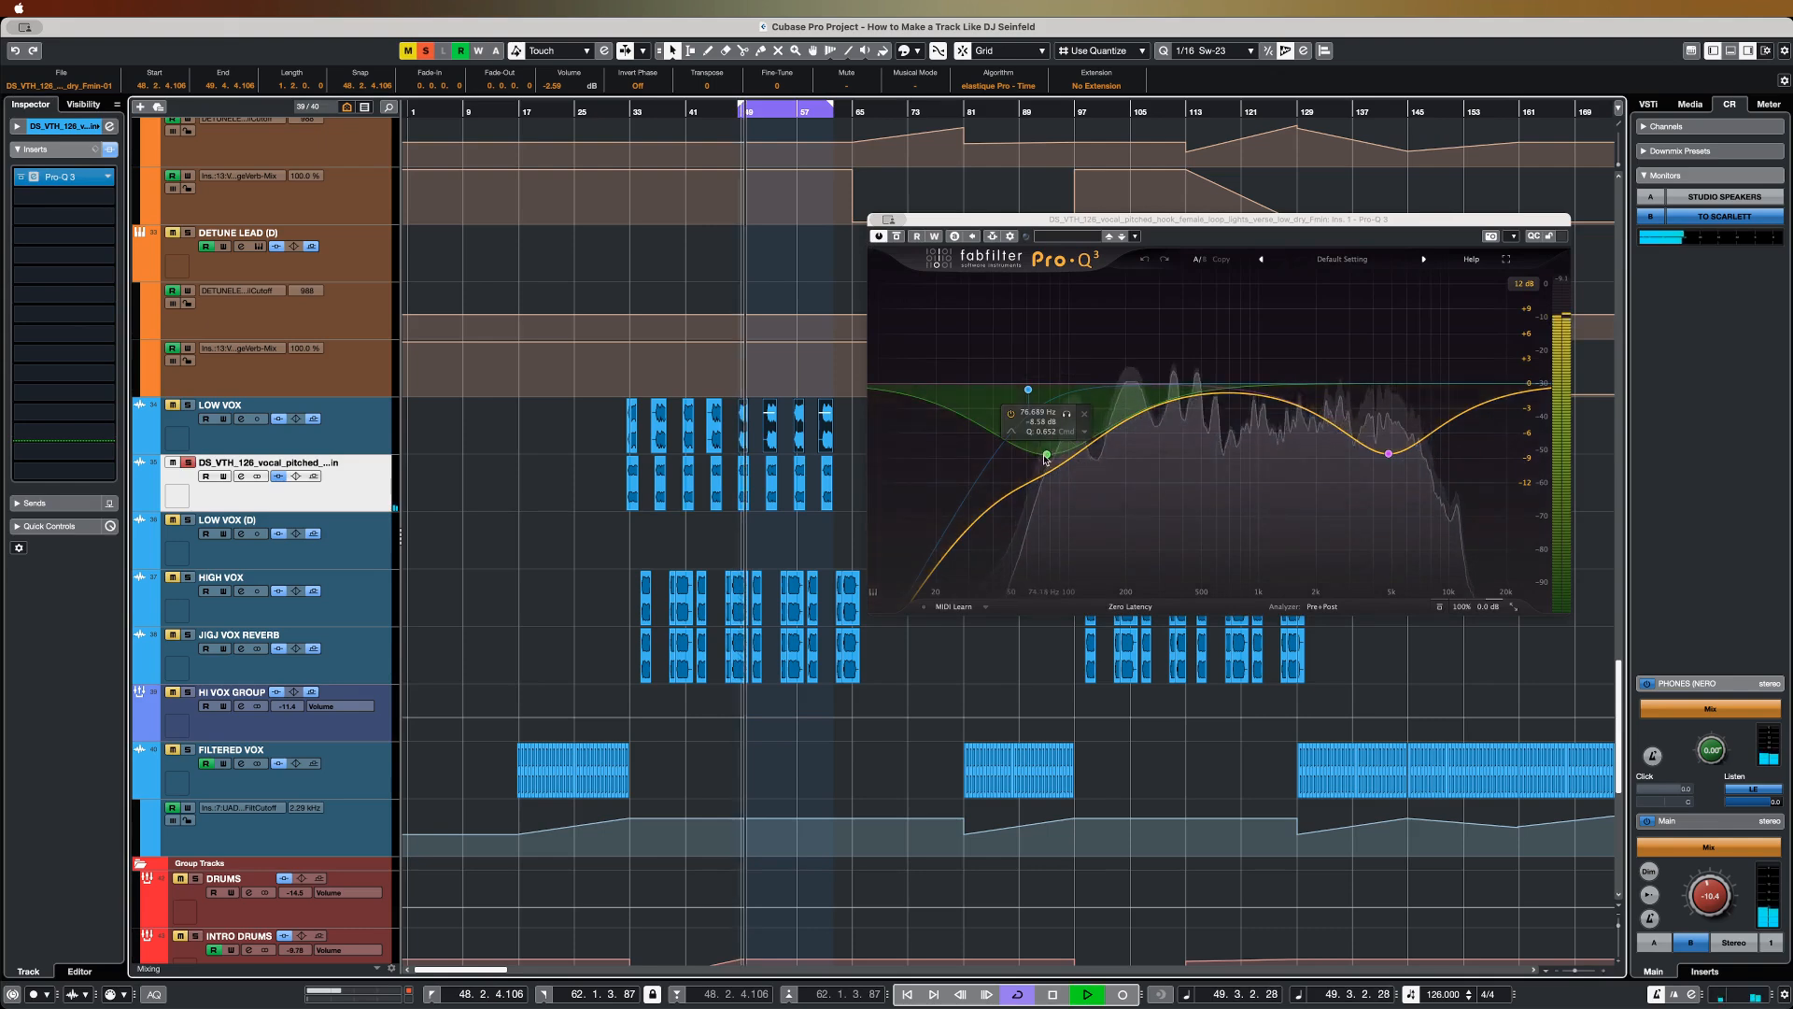
Step: Compare the soloed pitched vocal with Pro-Q 3 bypassed and active, inspect the high-frequency dip, and stop playback
{"action": "left_click", "coordinate": [897, 236]}
{"action": "left_click", "coordinate": [736, 111]}
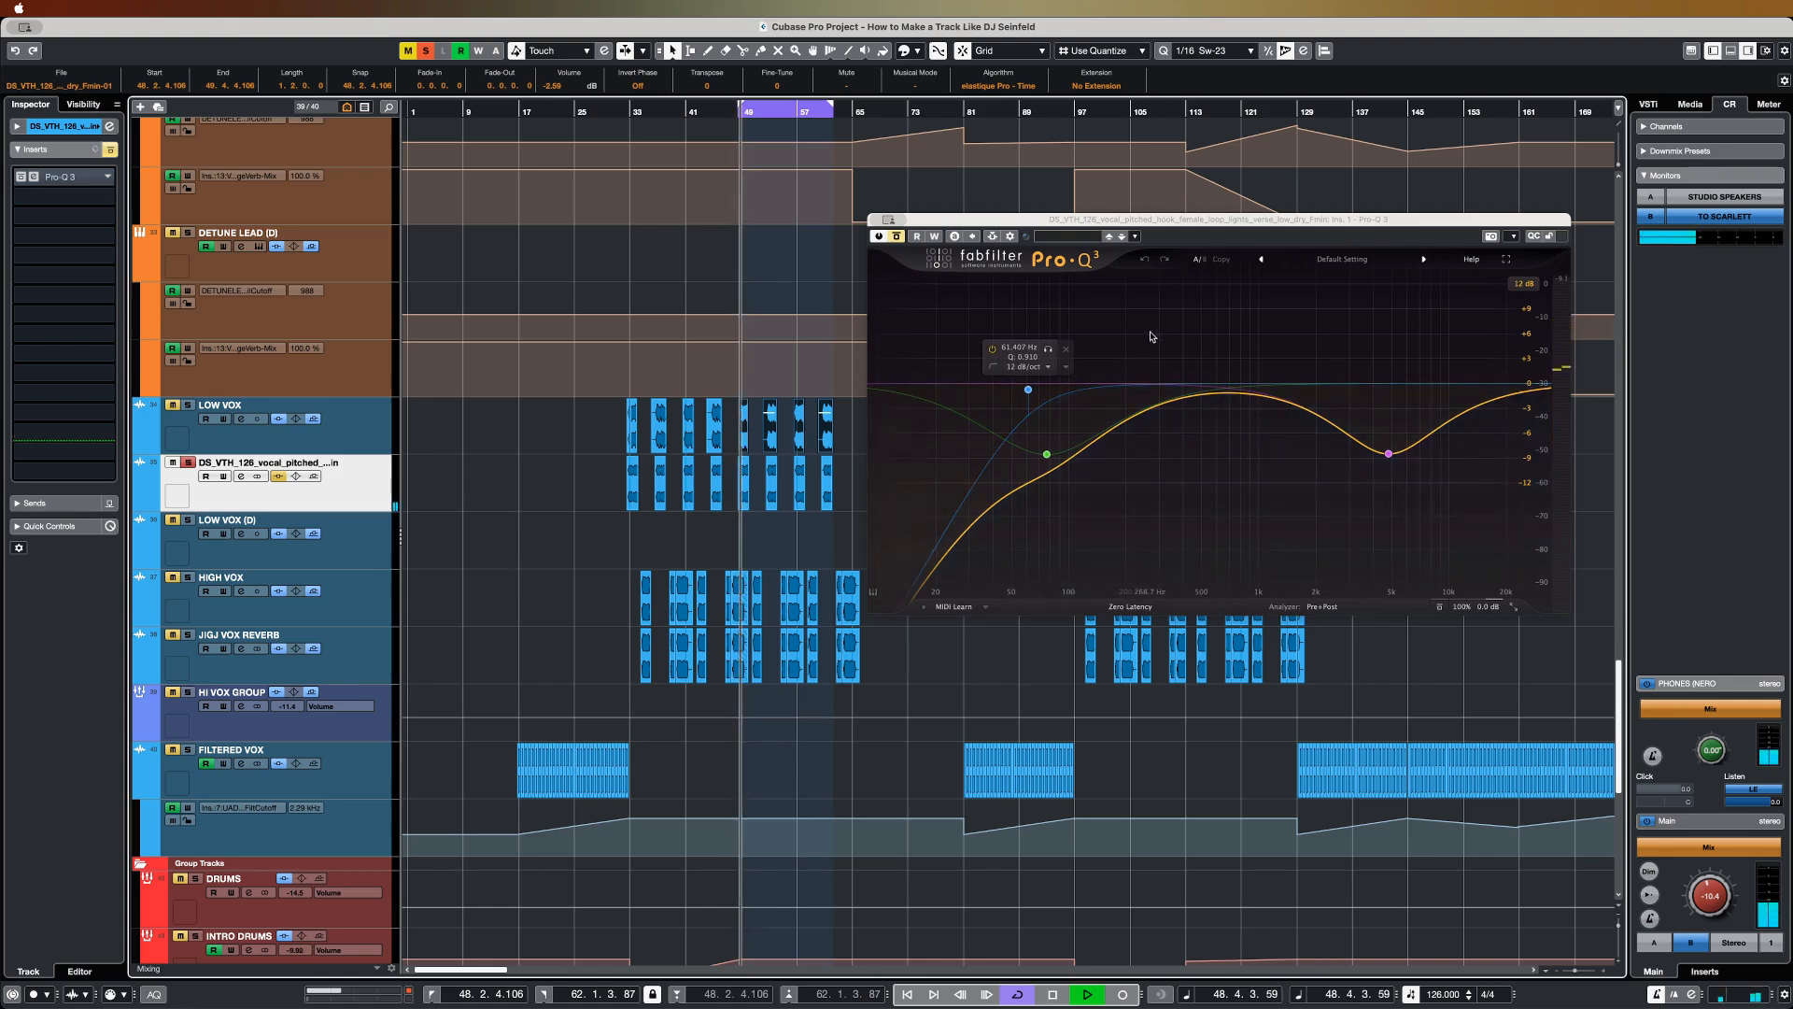
{"action": "left_click", "coordinate": [897, 238]}
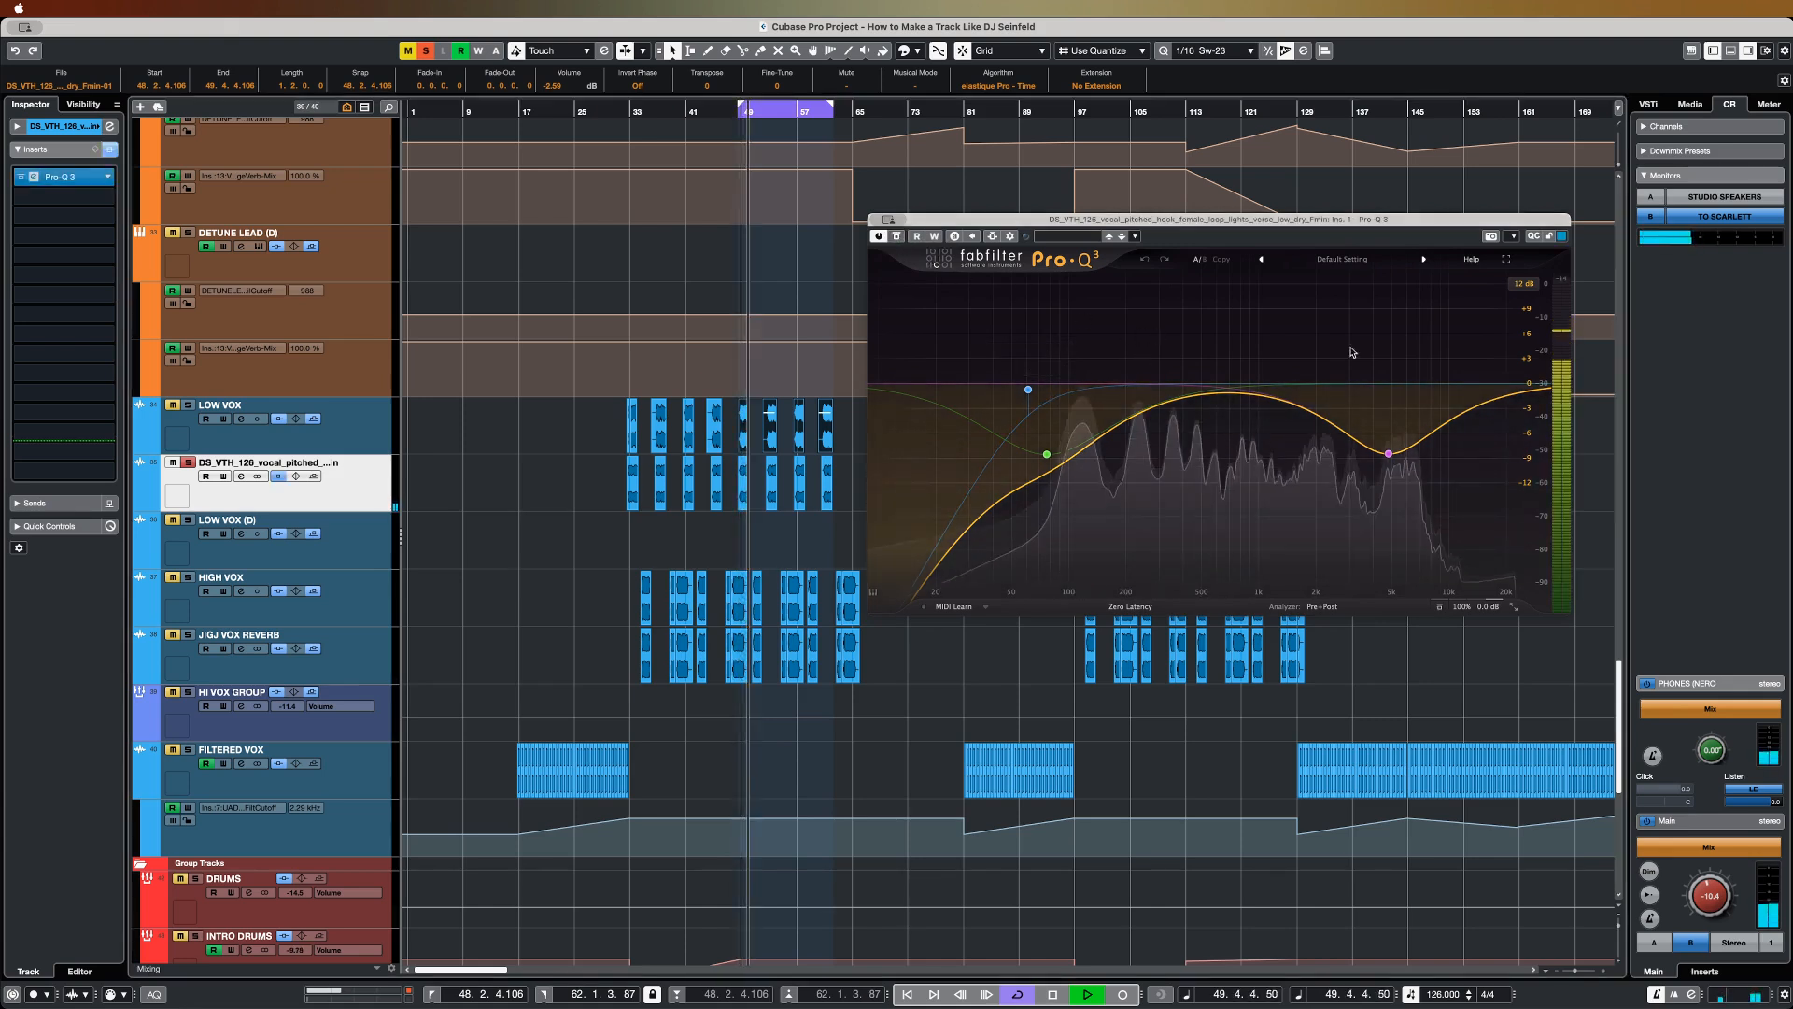
{"action": "mouse_move", "coordinate": [1389, 454]}
{"action": "key", "text": "space"}
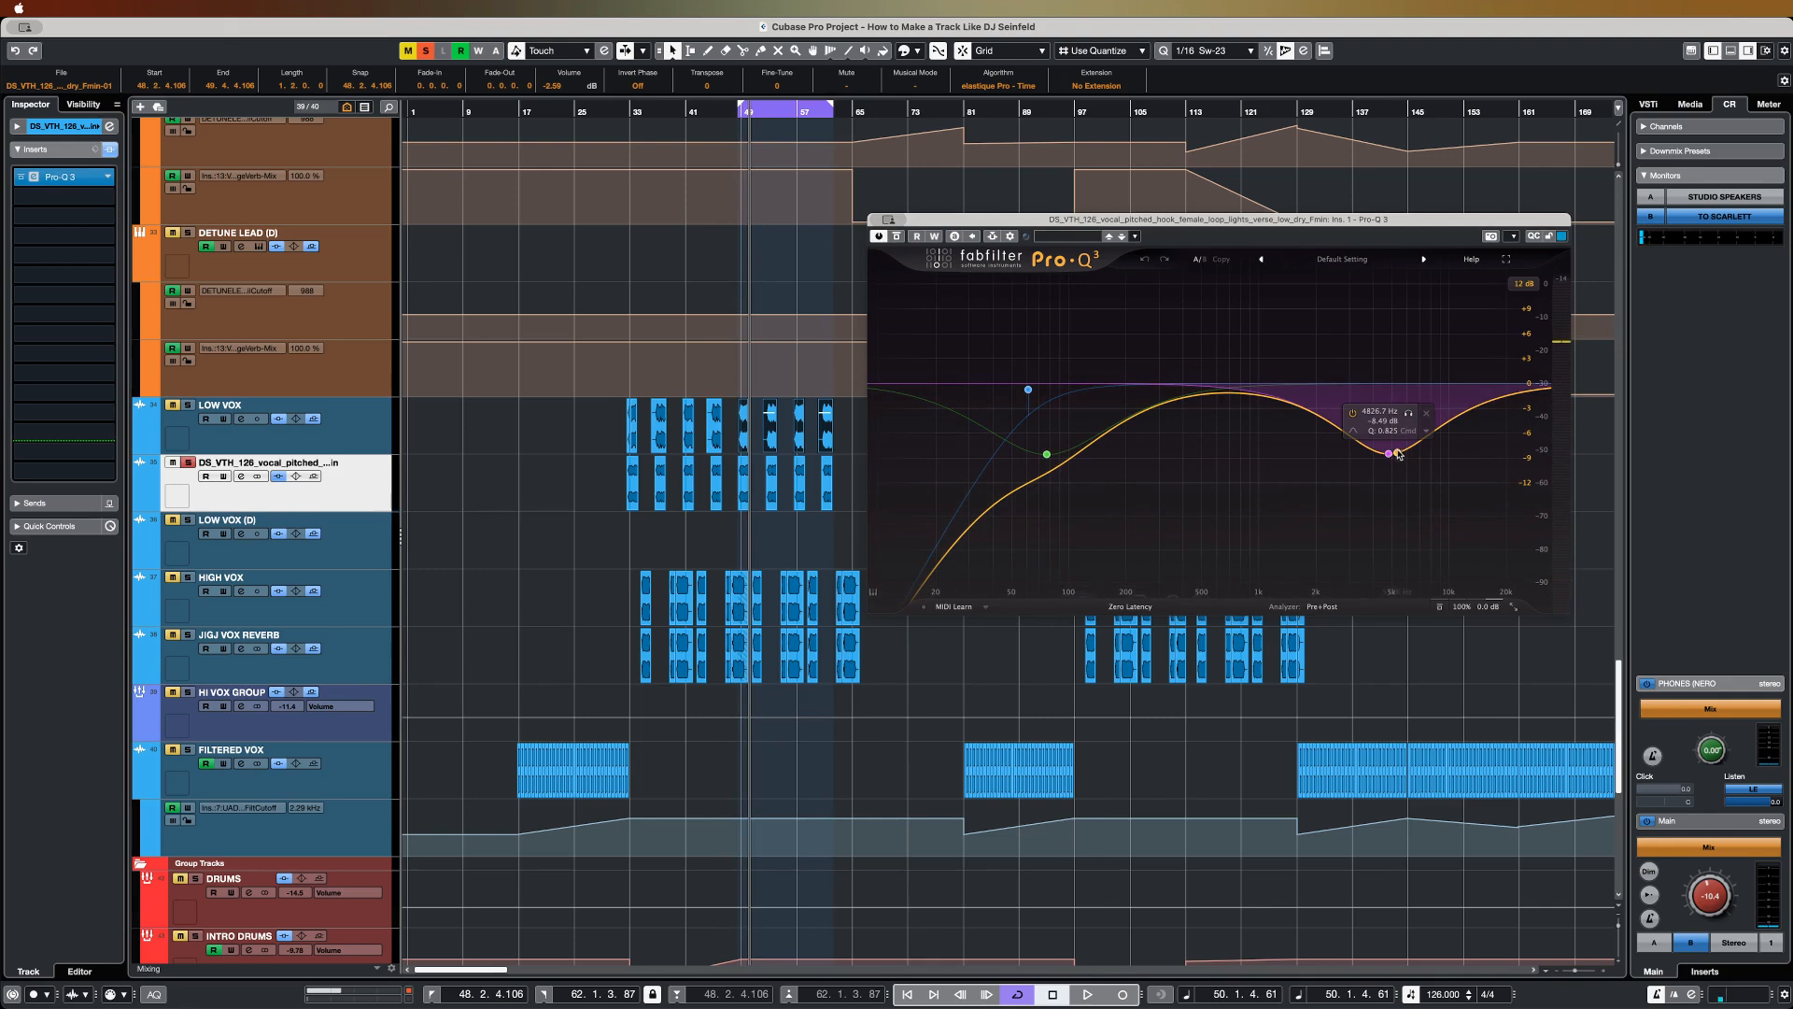
Step: Raise the pitched vocal's Pro-Q 3 dip just below 5 kHz to about -6.8 dB, unsolo the track and close the plug-in window
{"action": "left_click_drag", "start_coordinate": [1398, 453], "coordinate": [1390, 449]}
{"action": "left_click_drag", "start_coordinate": [1391, 447], "coordinate": [1395, 441]}
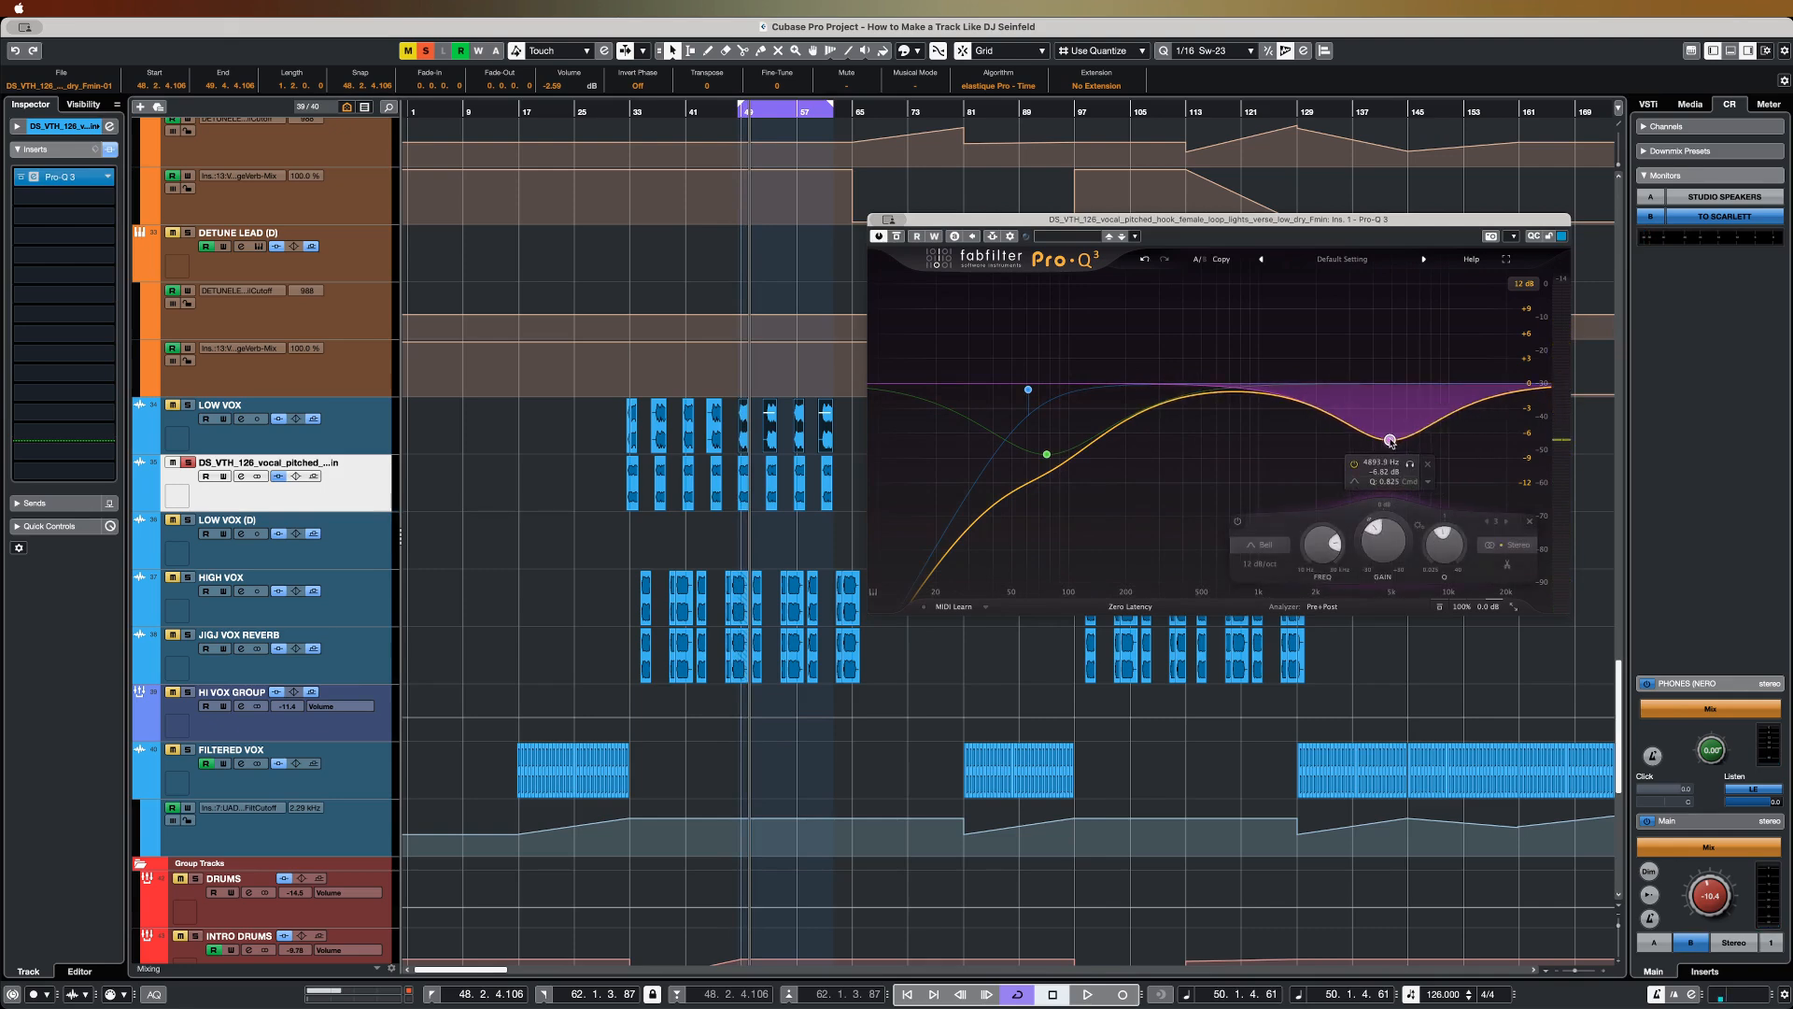
{"action": "left_click", "coordinate": [187, 462]}
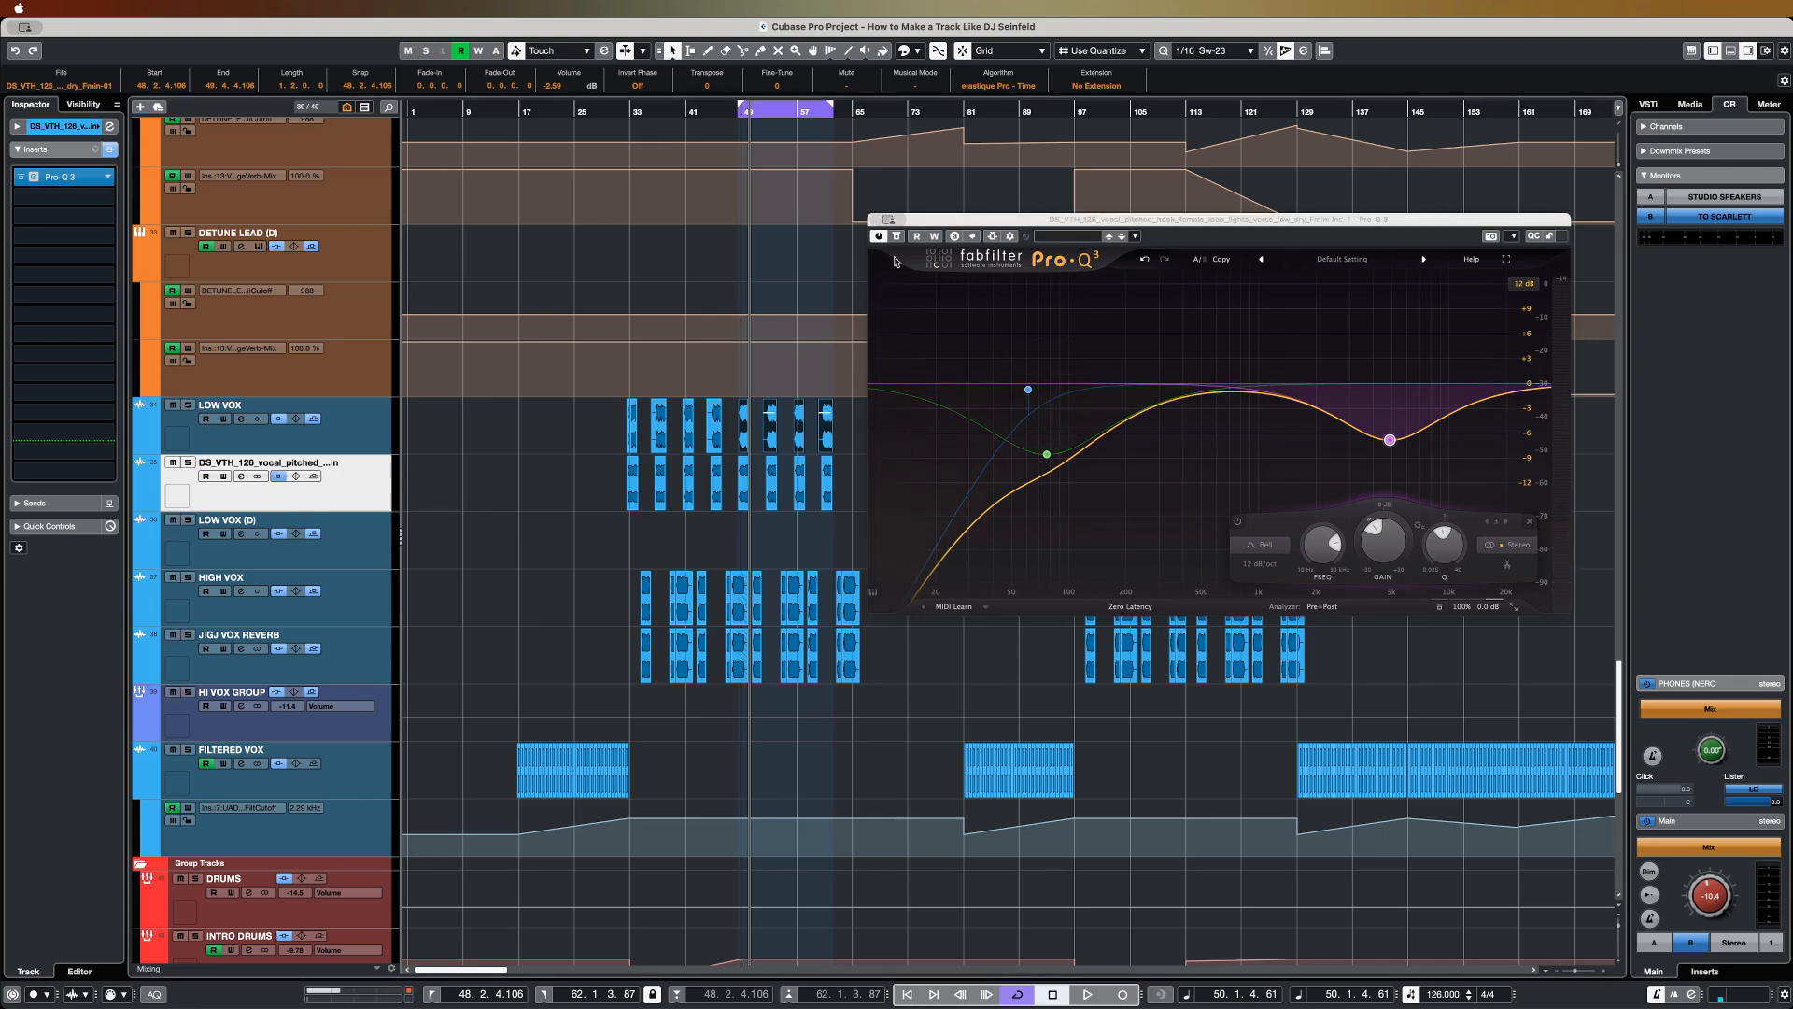
{"action": "key", "text": "super+w"}
Step: Solo LOW VOX together with the DS_VTH_126 pitched vocal track and play the looped section
{"action": "left_click", "coordinate": [187, 404]}
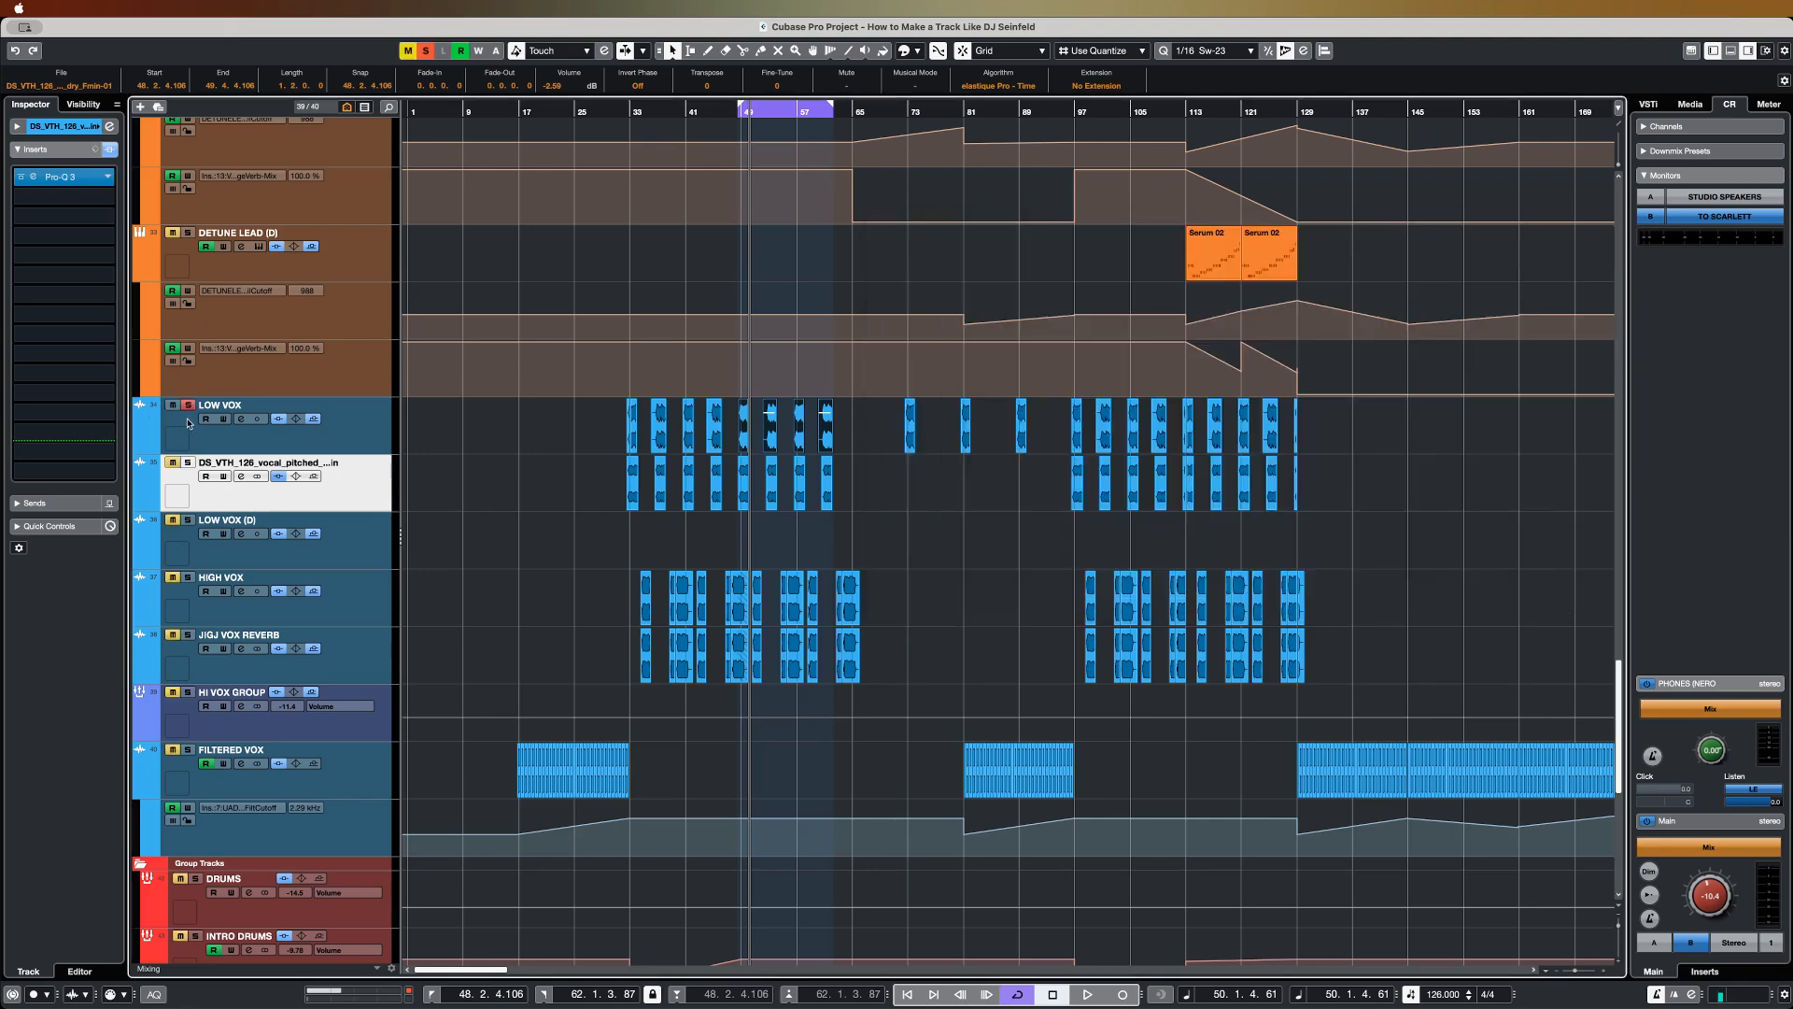
{"action": "key", "text": "space"}
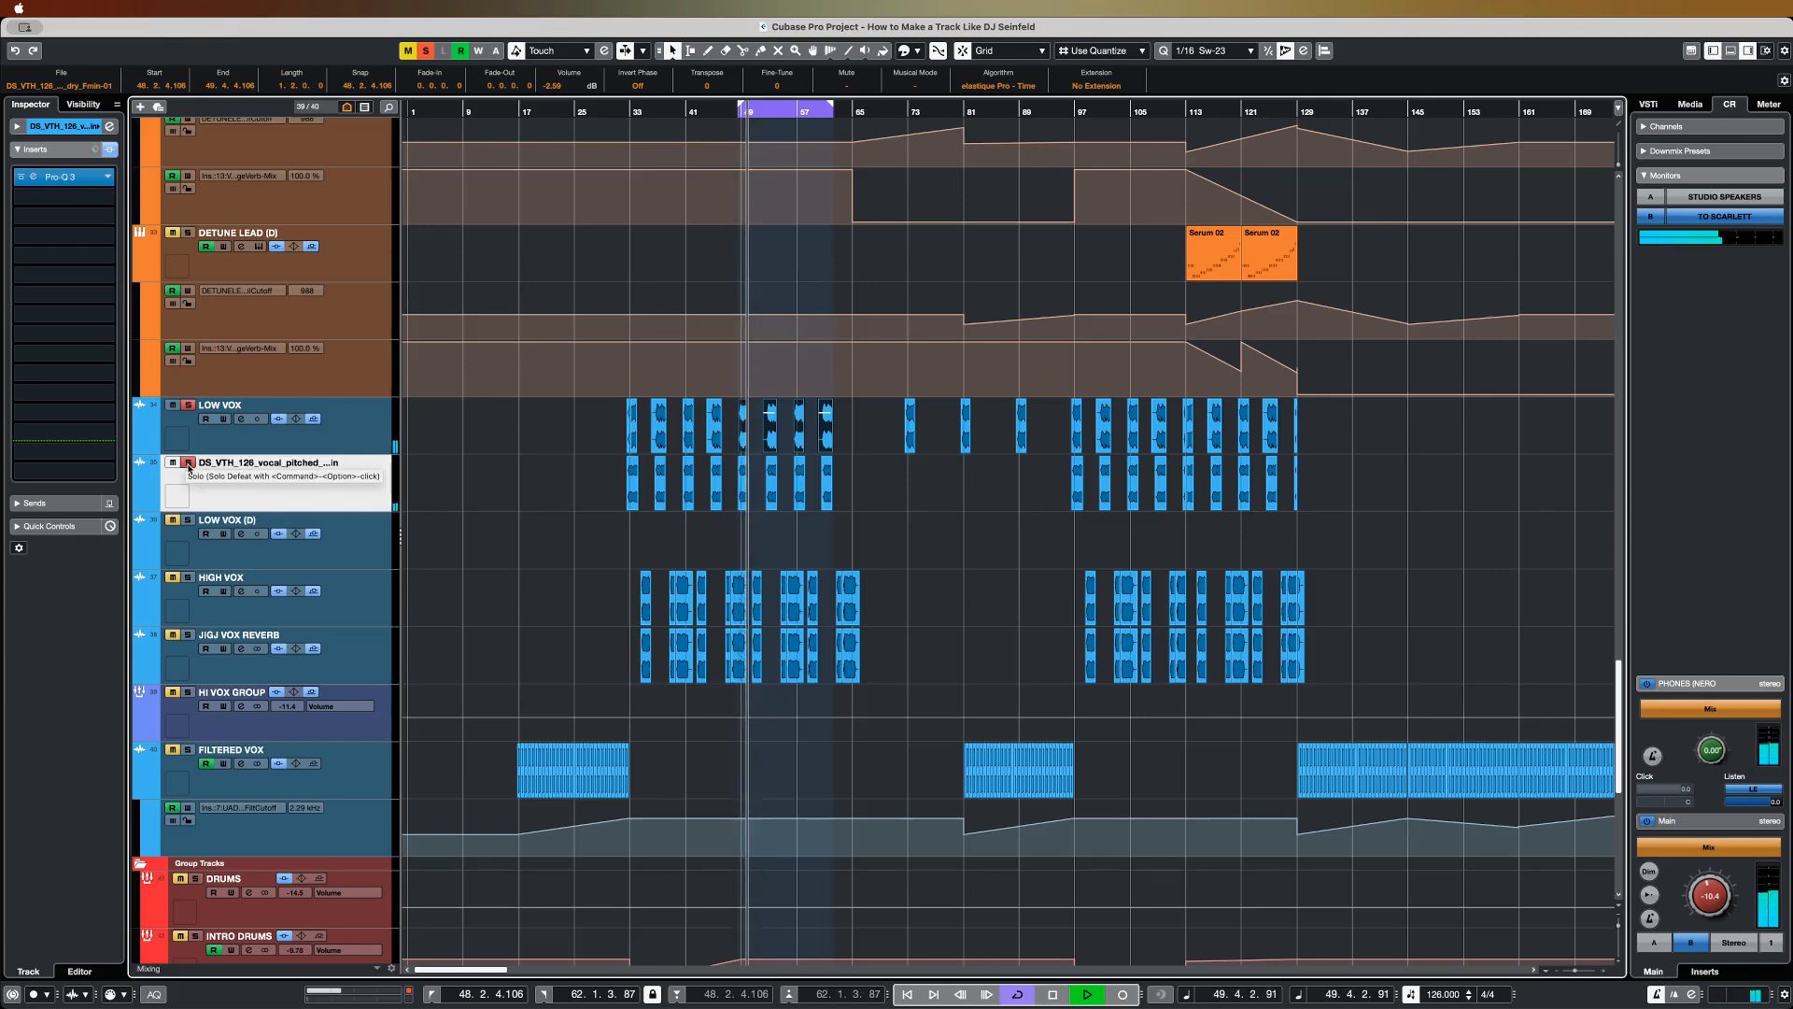
Step: Stop playback, select the first VOX DELAY channel under FX Channels, and play a loop over bars 49 to 52
{"action": "key", "text": "space"}
{"action": "scroll", "coordinate": [471, 548], "scroll_direction": "down", "scroll_amount": 10}
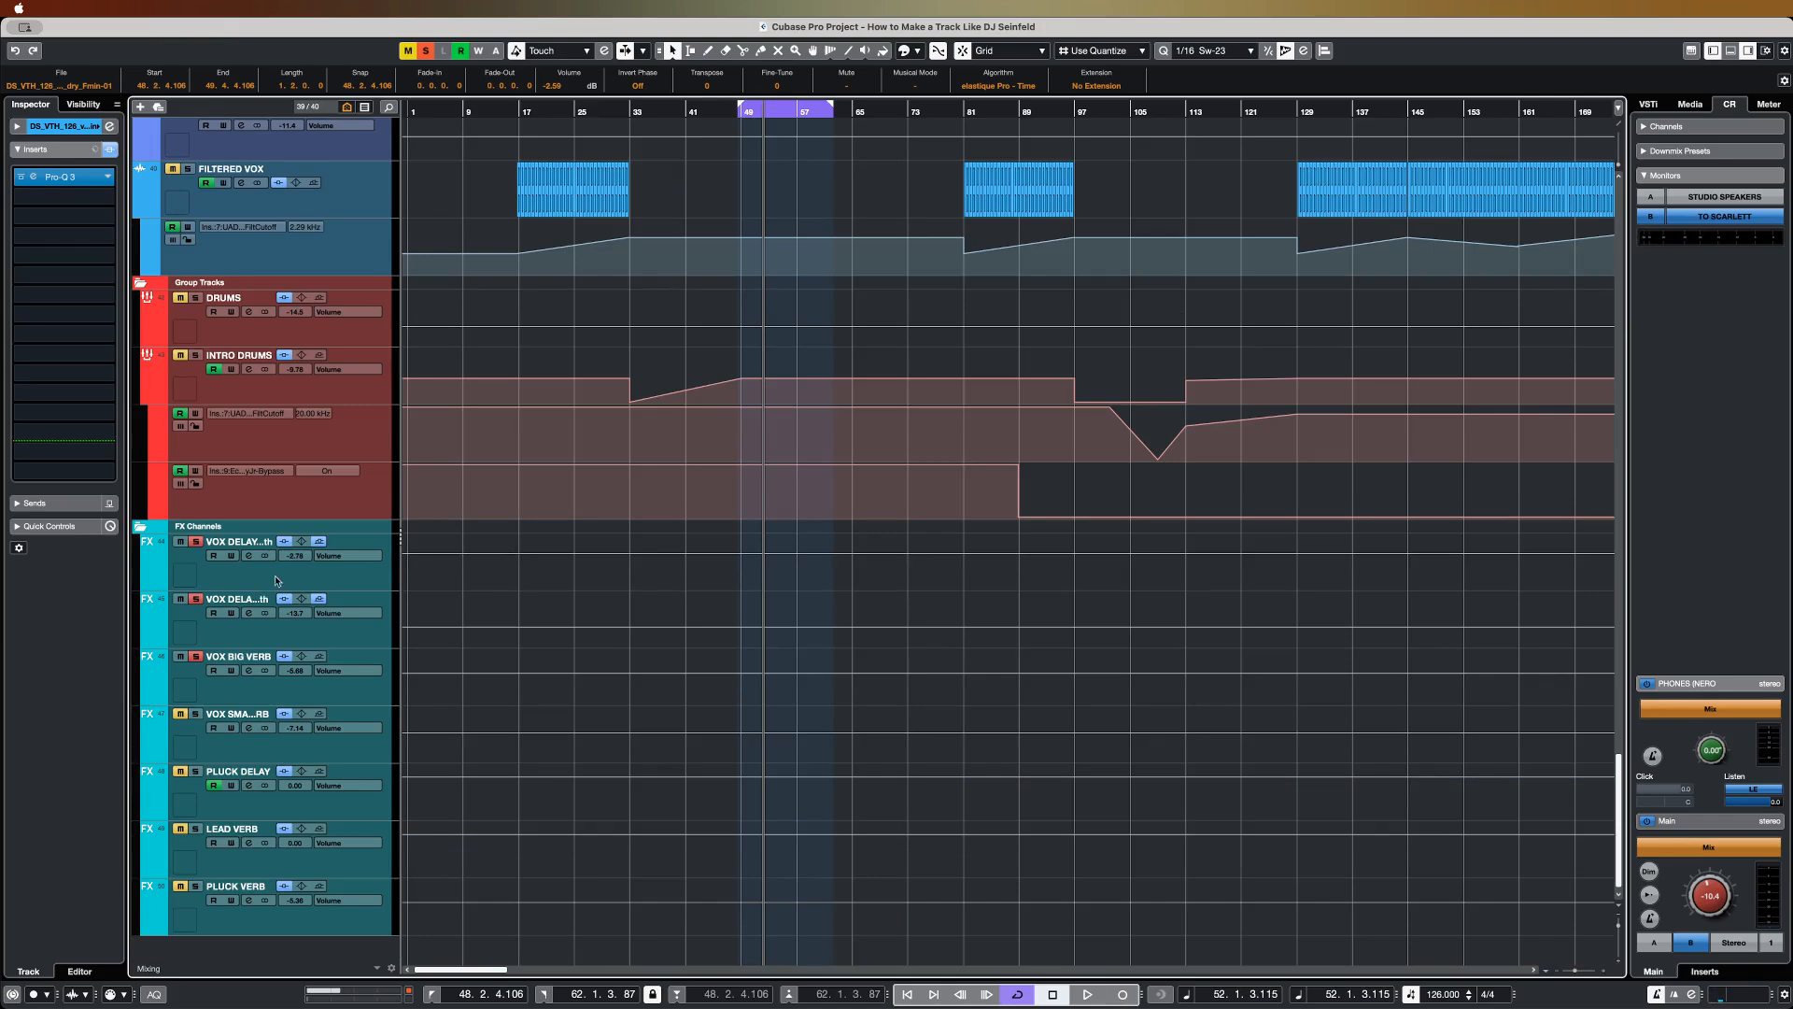
{"action": "left_click", "coordinate": [193, 556]}
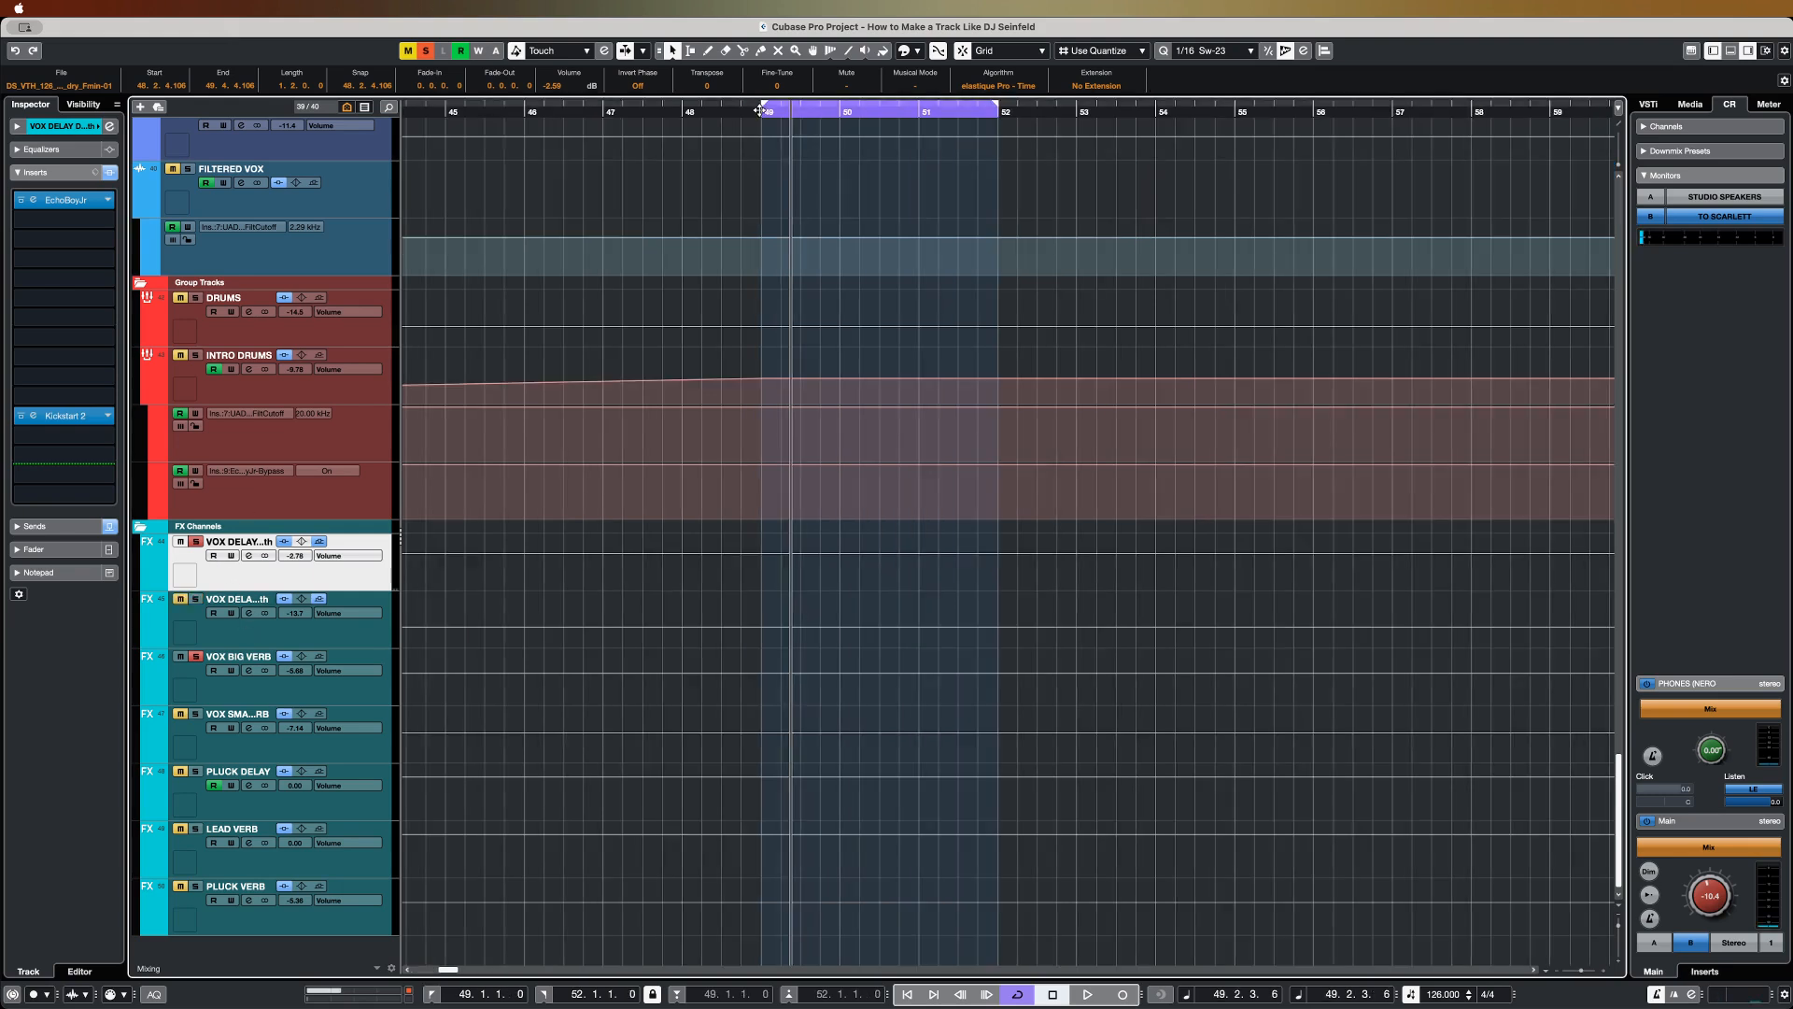
{"action": "left_click", "coordinate": [764, 111]}
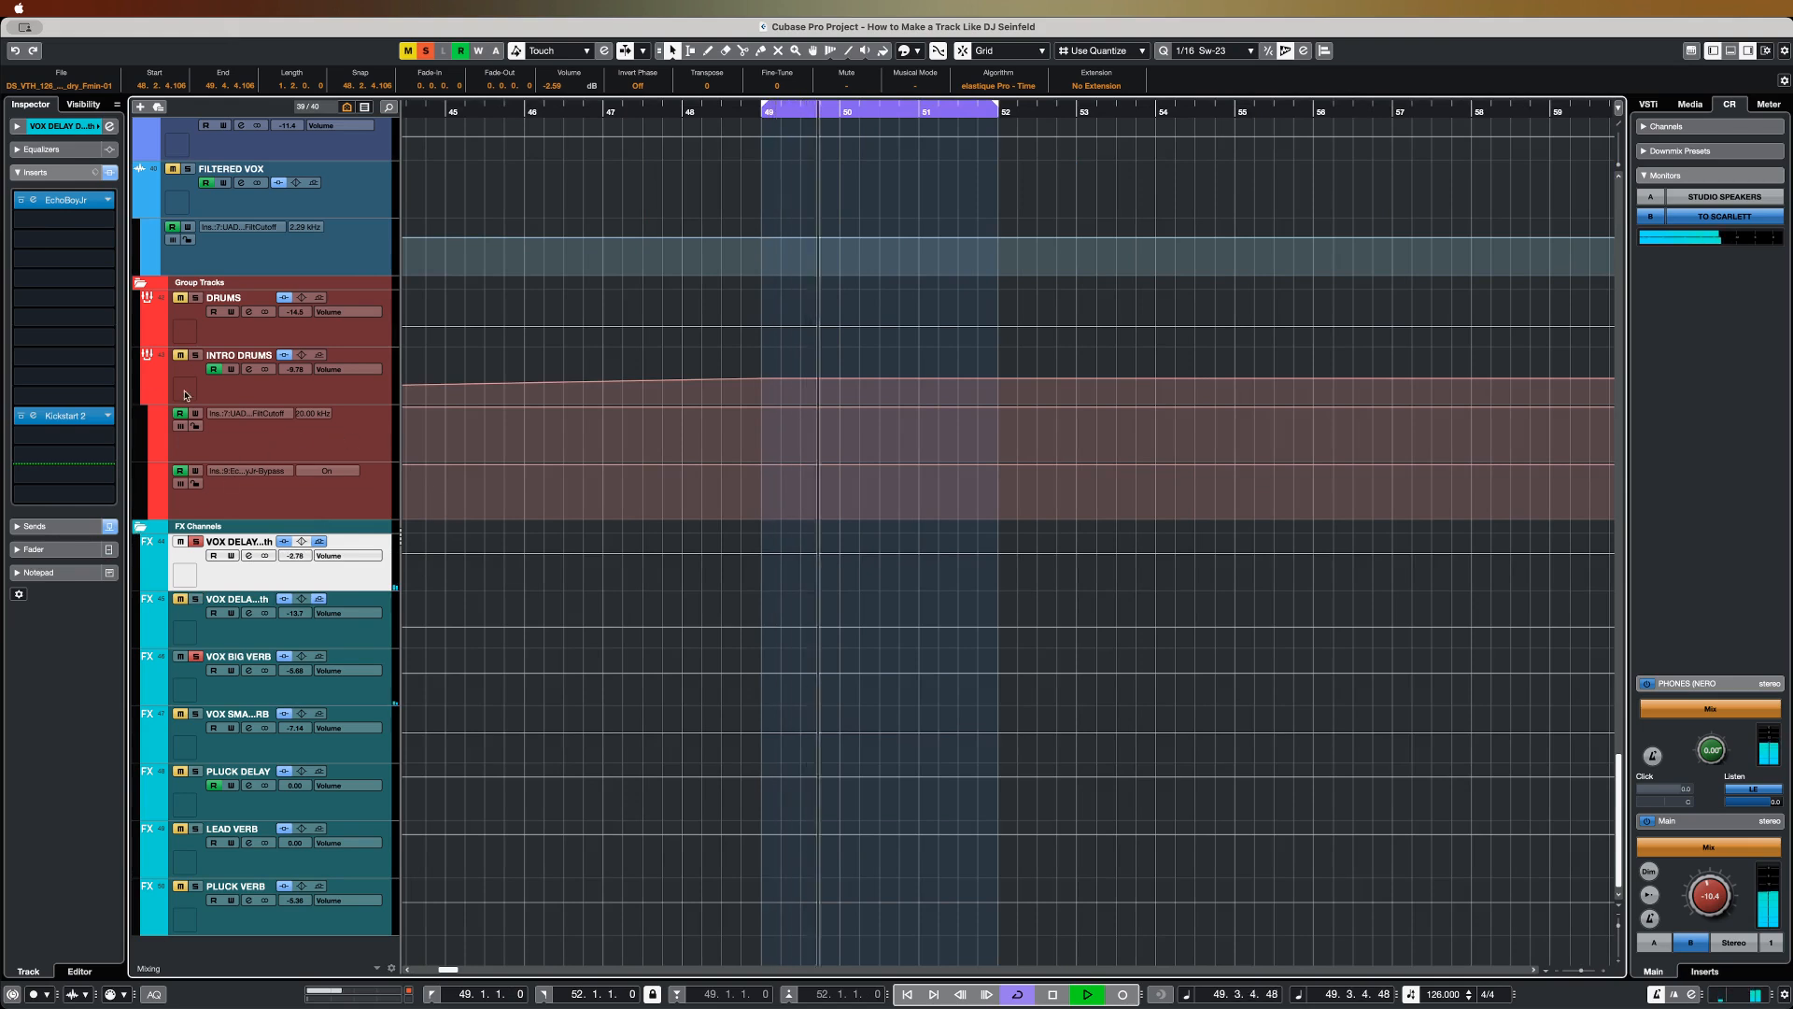
{"action": "key", "text": "space"}
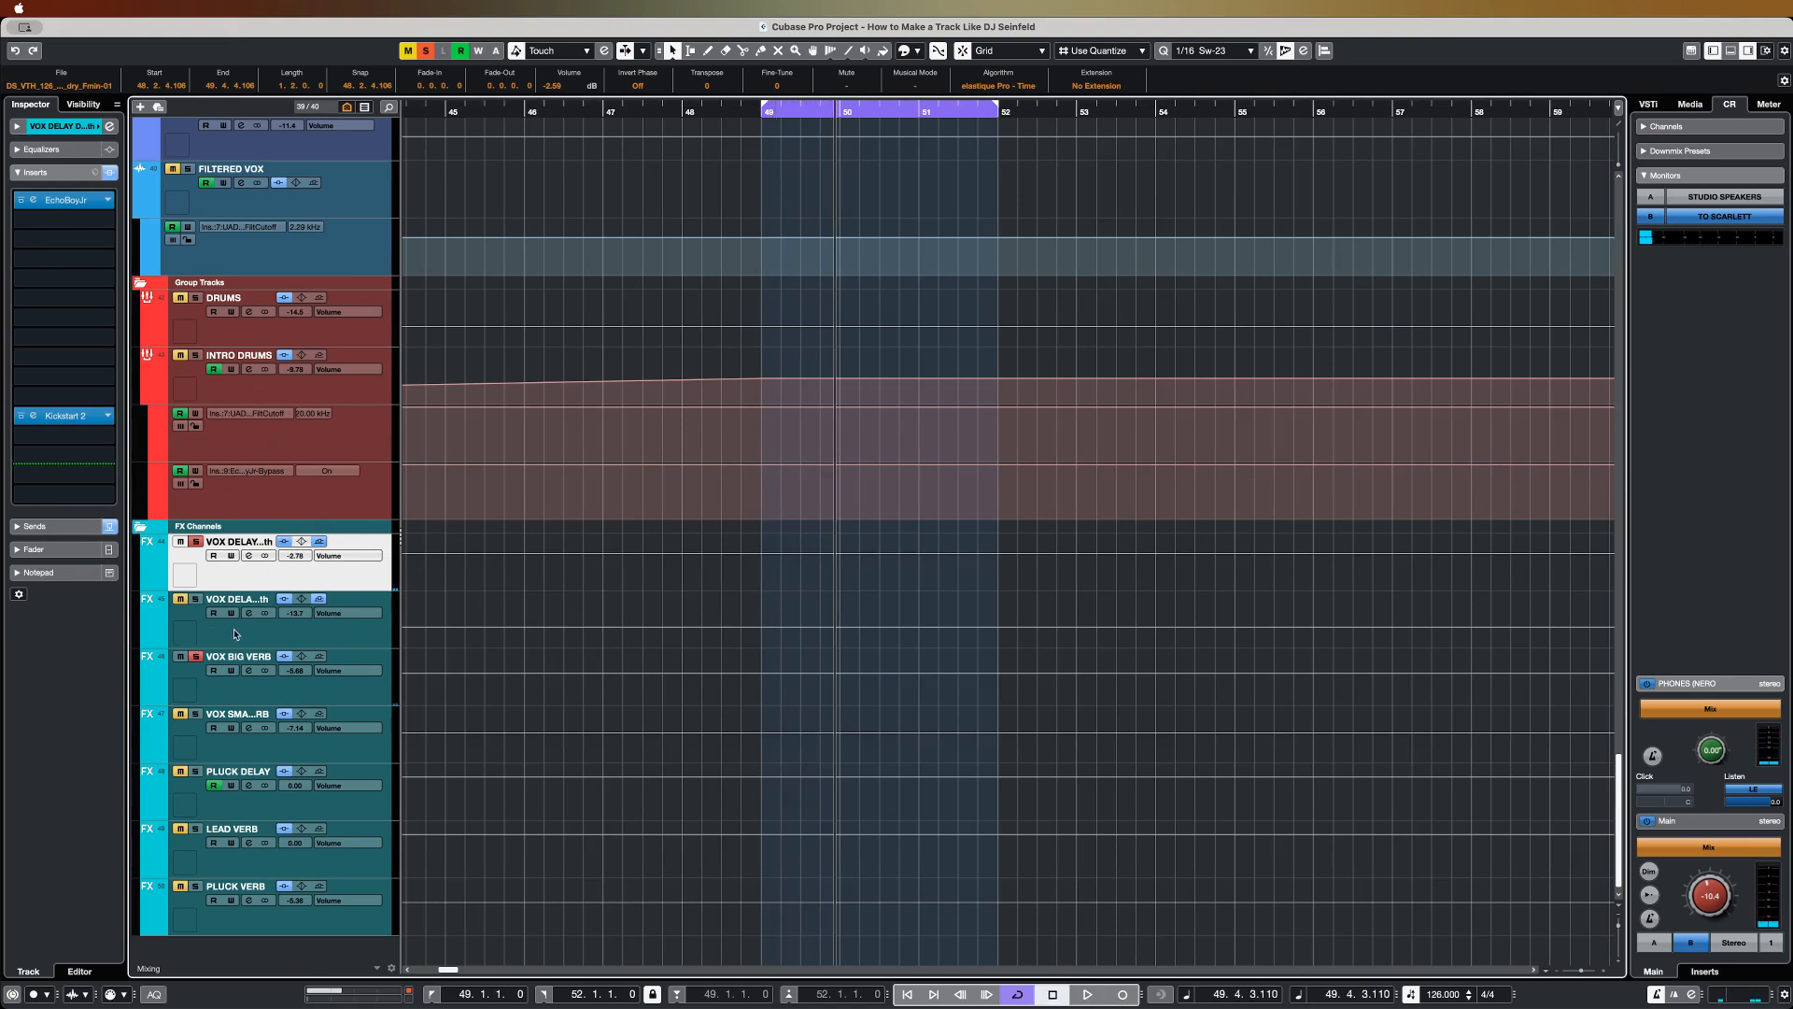
Step: Open T-De-Esser 2 and Baby Comeback on the VOX DELAY 4th channel and play it soloed from bar 49
{"action": "left_click", "coordinate": [237, 633]}
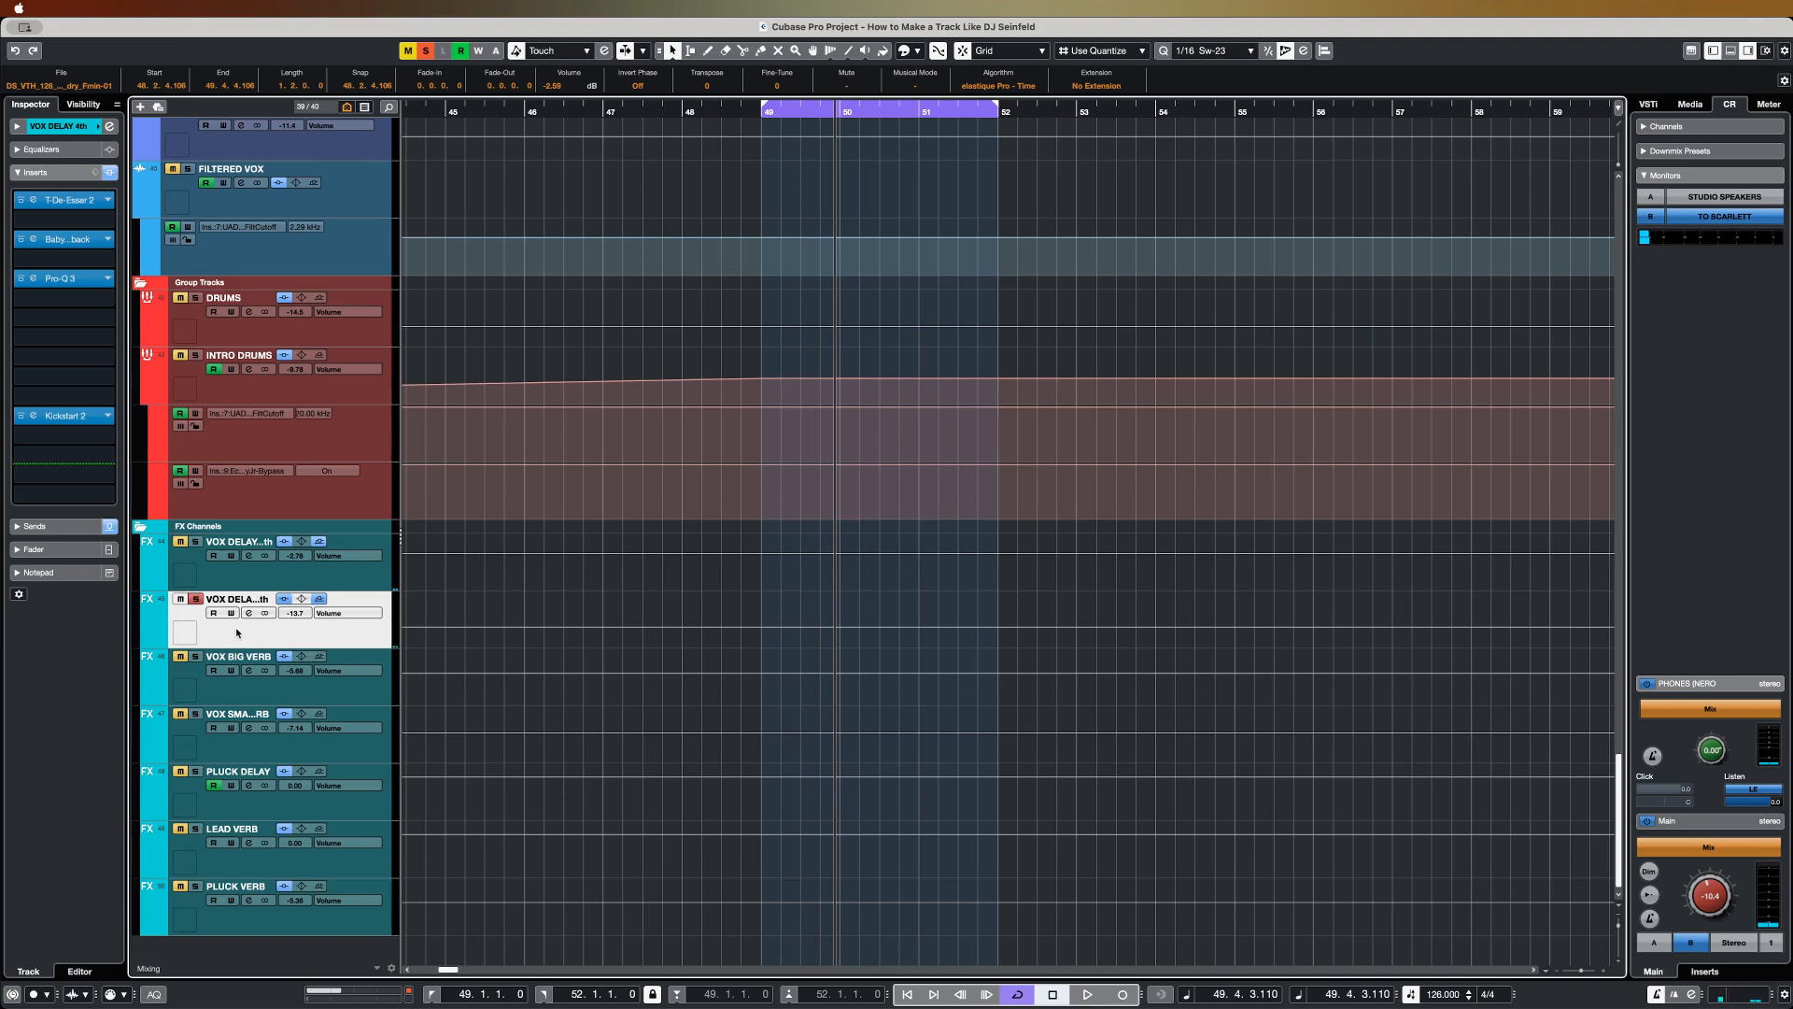
{"action": "left_click", "coordinate": [765, 107]}
{"action": "key", "text": "space"}
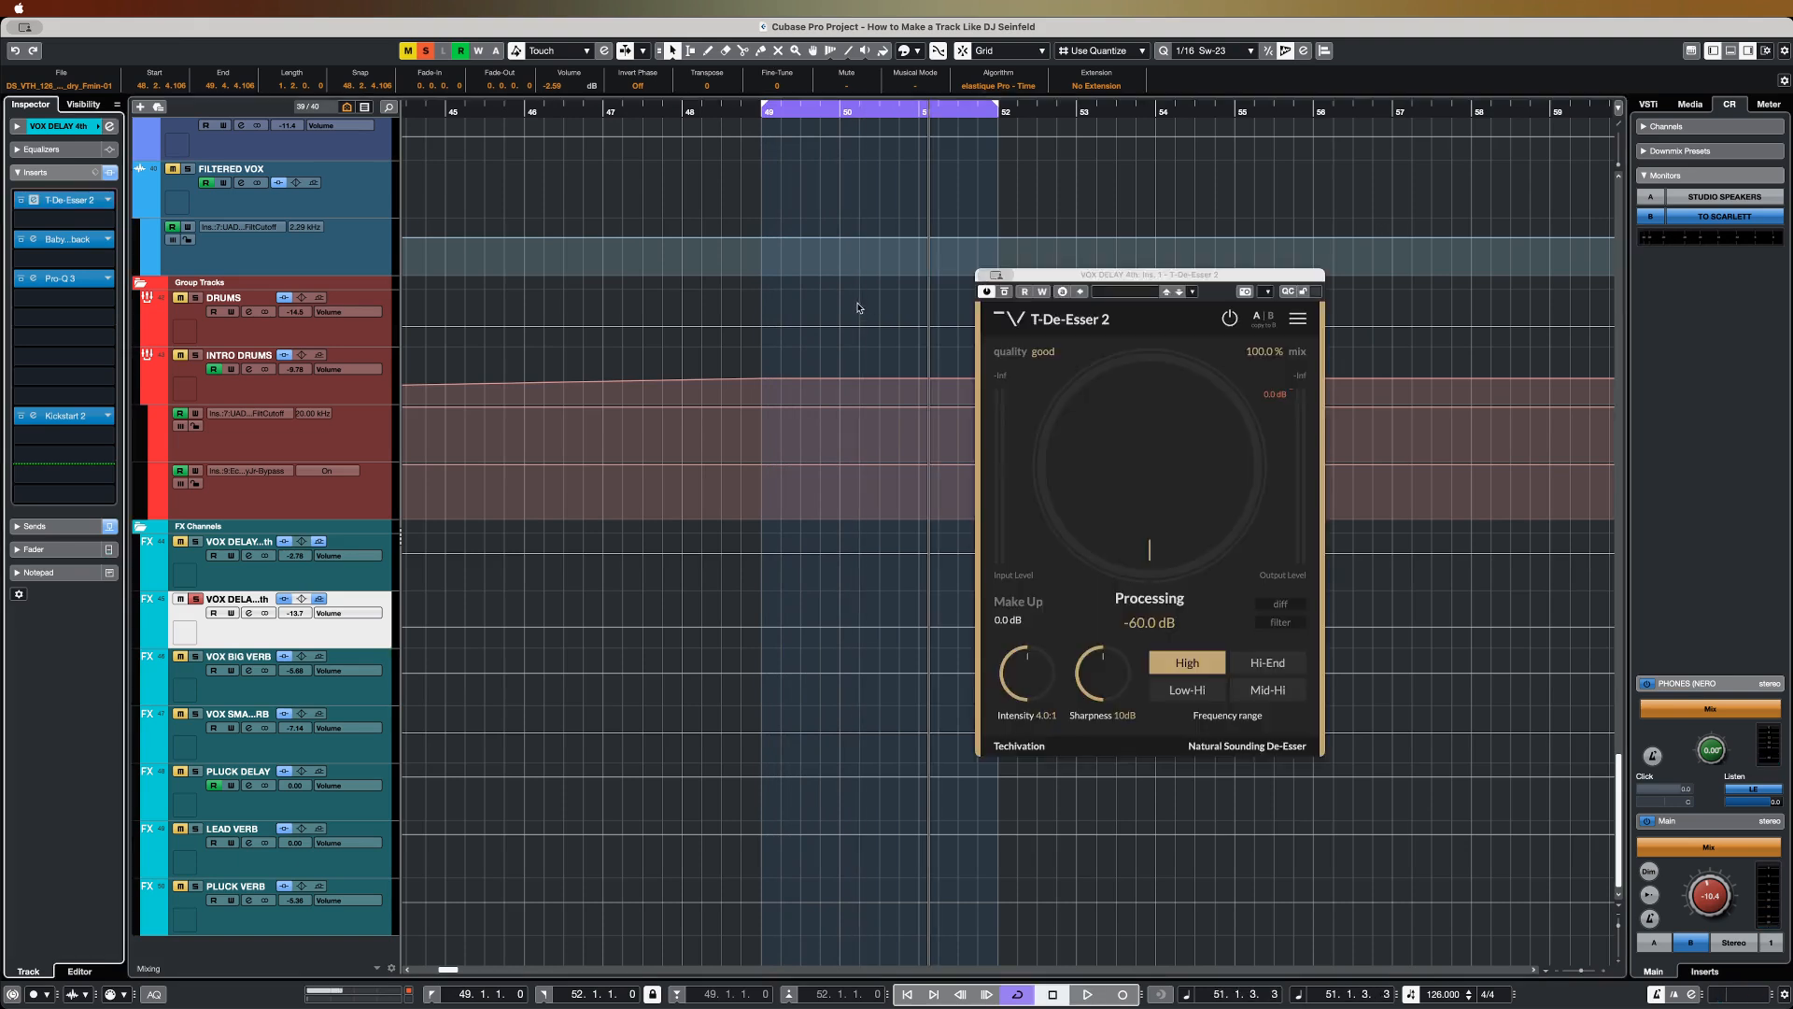
{"action": "left_click", "coordinate": [73, 241]}
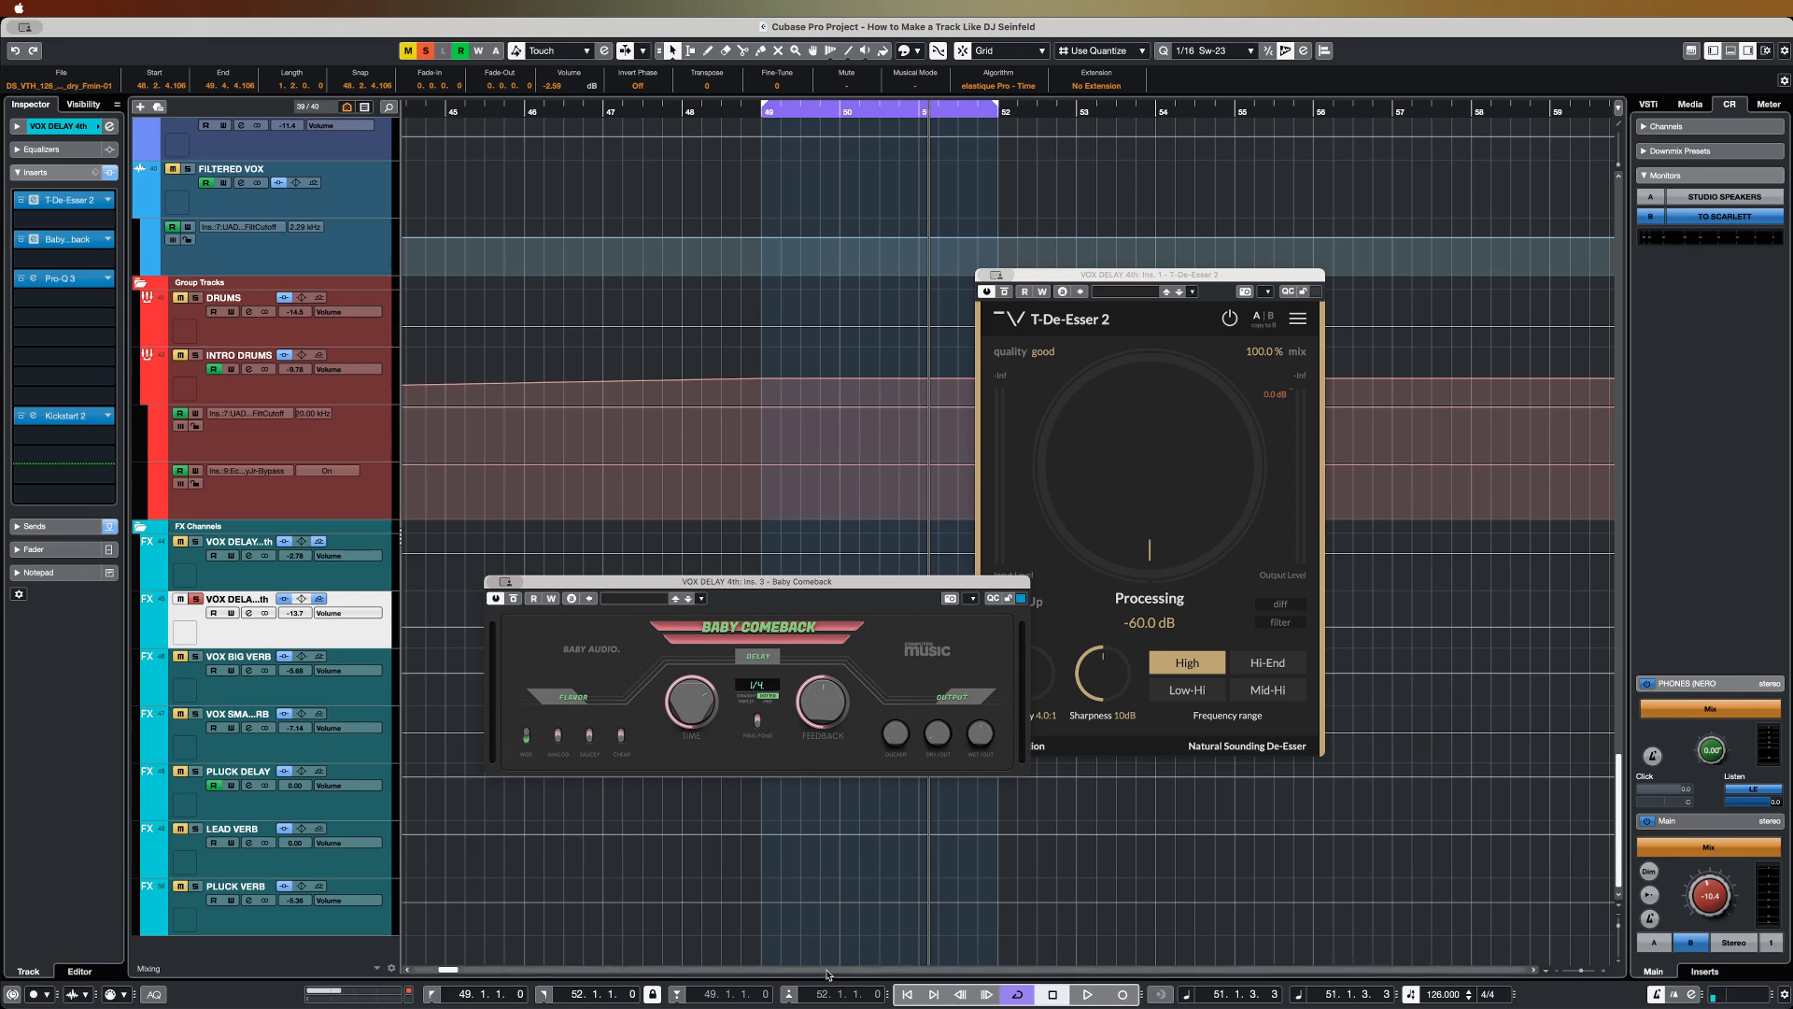
{"action": "left_click", "coordinate": [763, 115]}
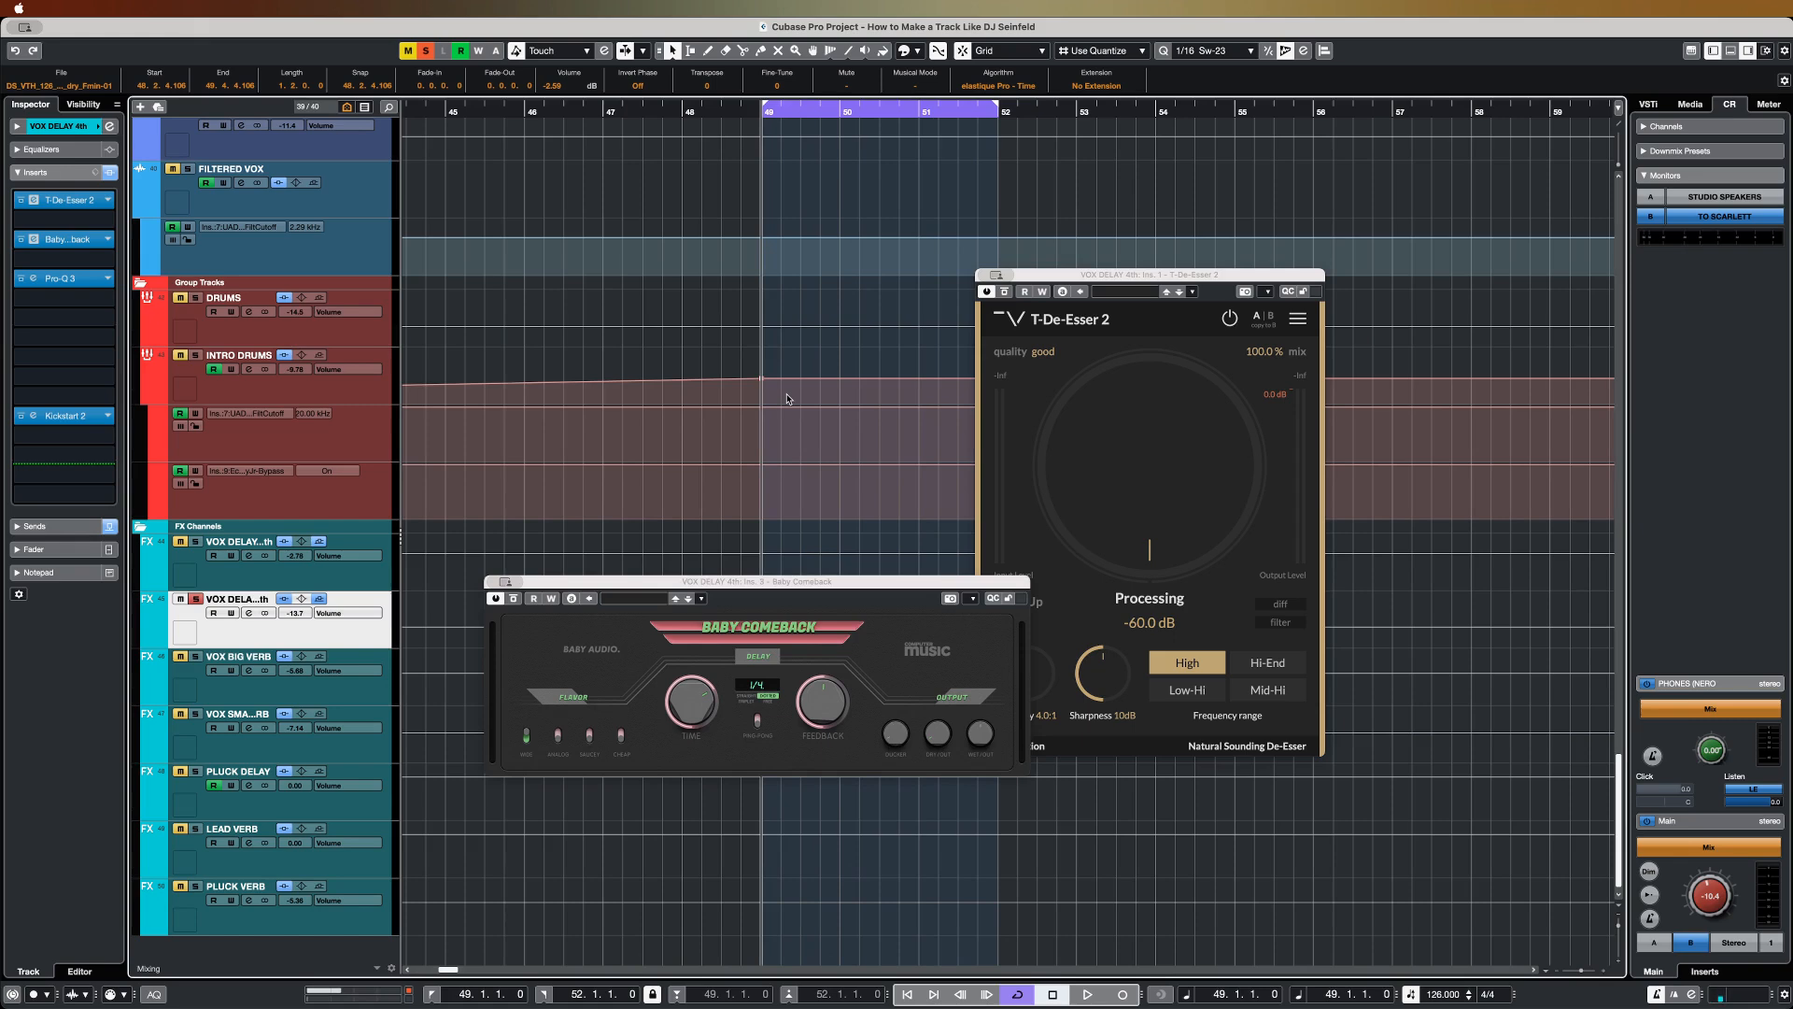
{"action": "left_click_drag", "start_coordinate": [803, 581], "coordinate": [873, 628]}
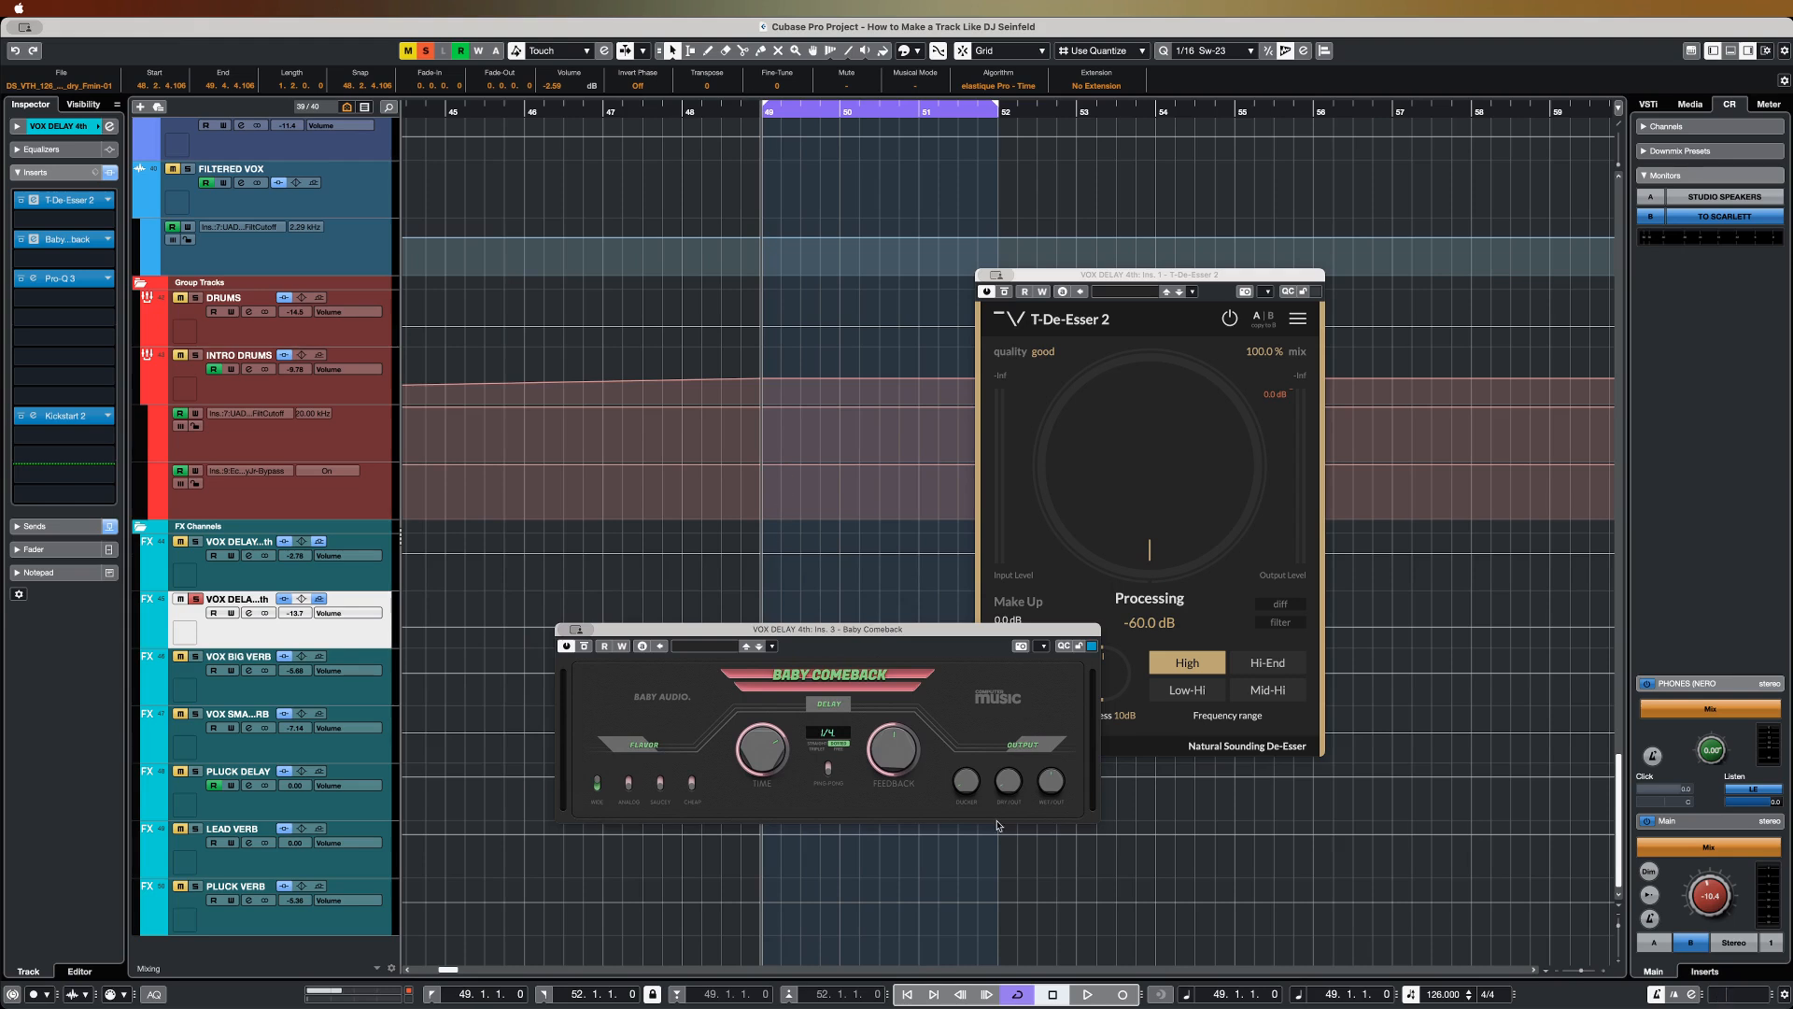
{"action": "key", "text": "space"}
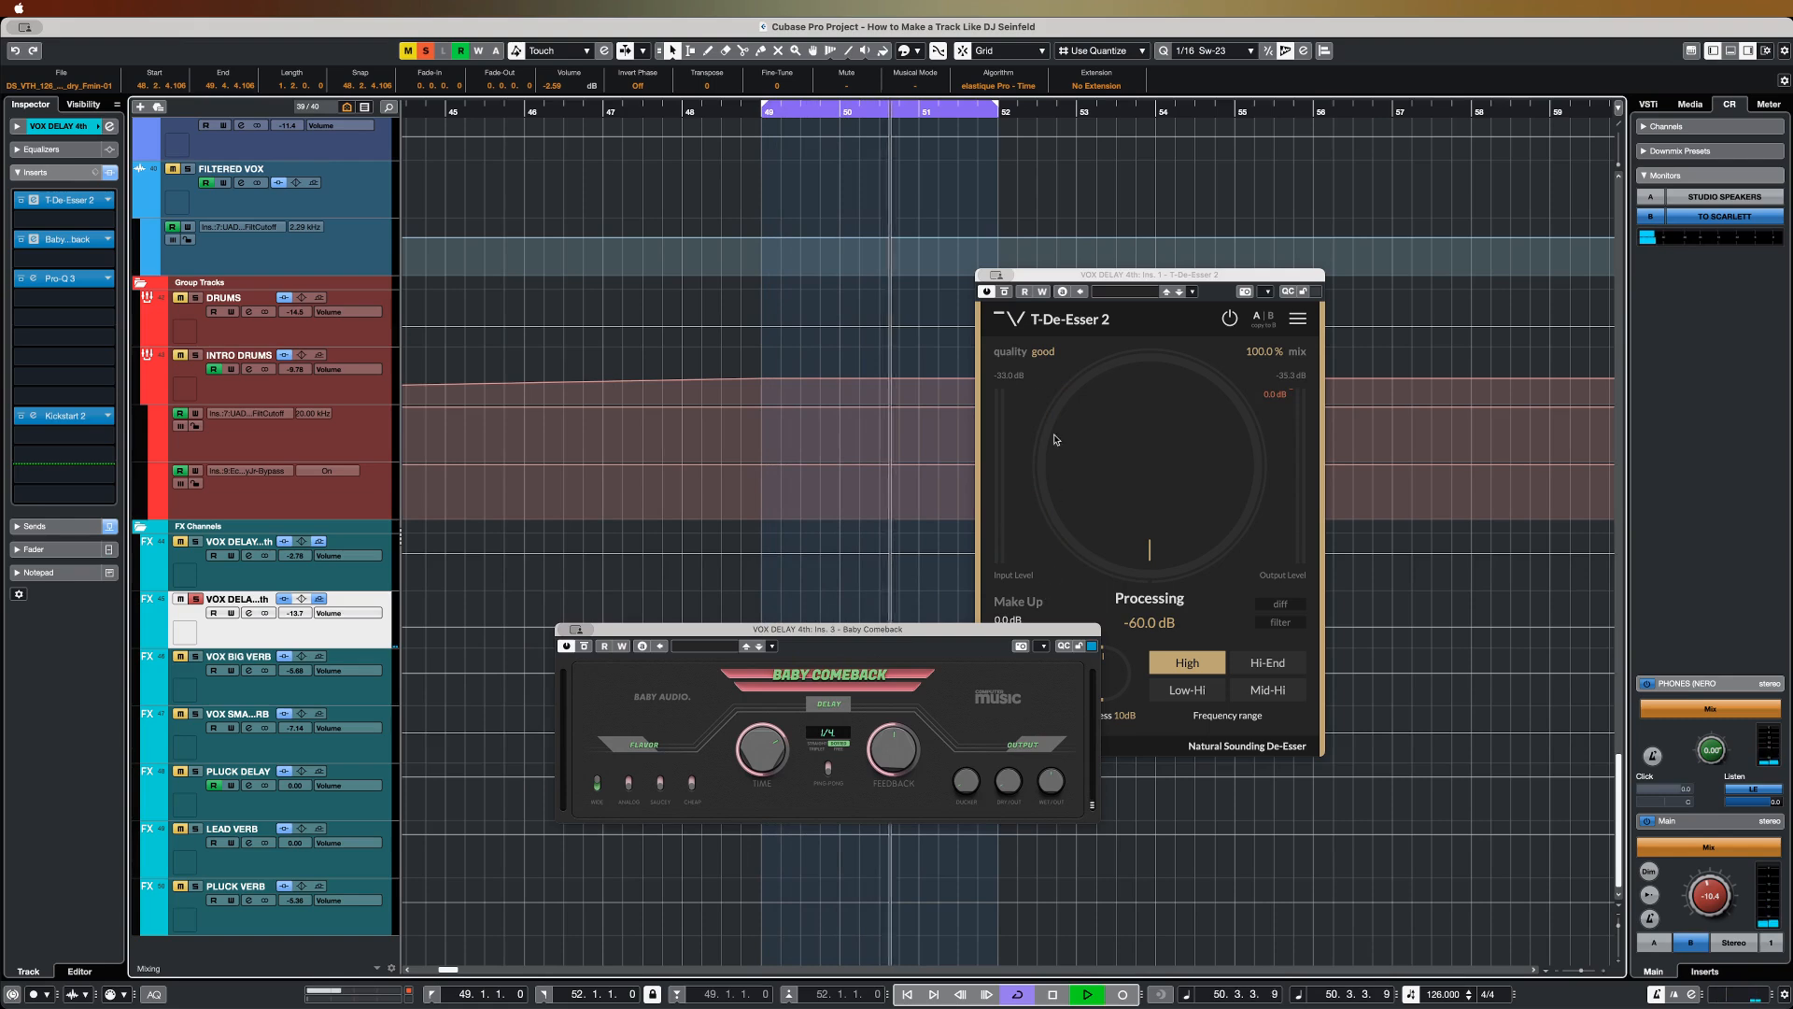
{"action": "key", "text": "space"}
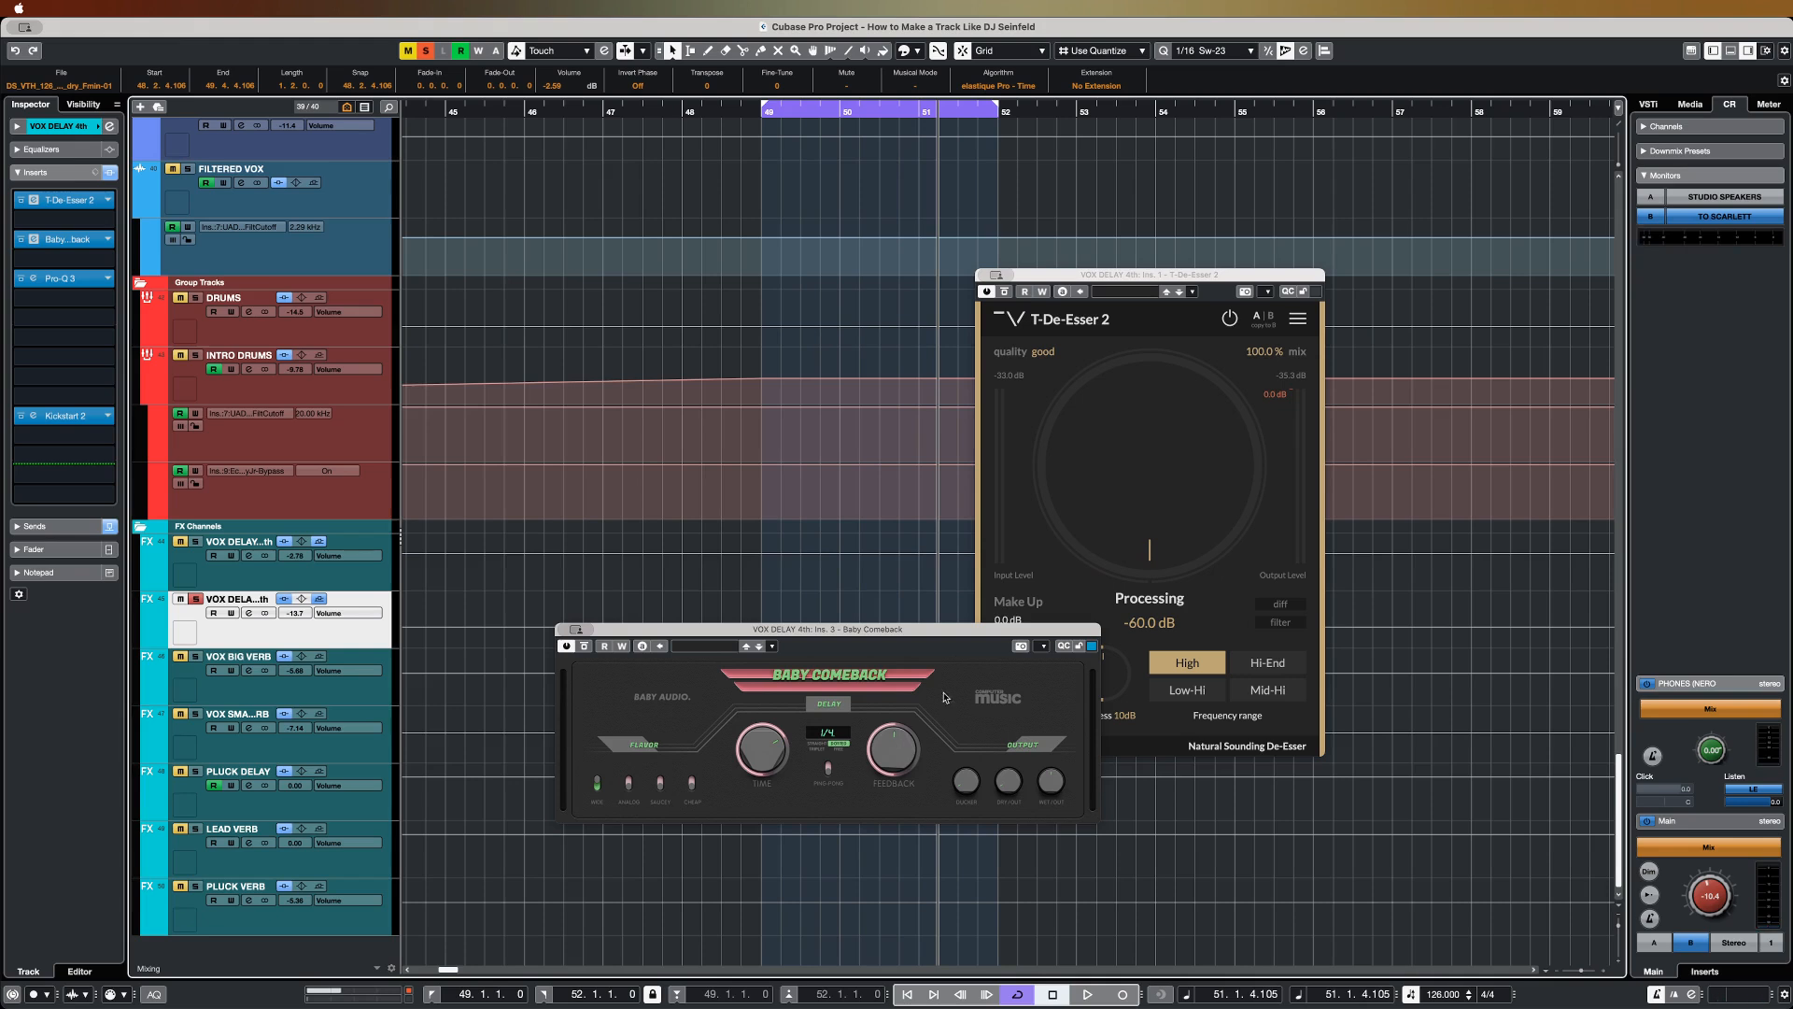
Step: Bypass T-De-Esser 2 and Pro-Q 3 on VOX DELAY 4th and play the soloed delay without them
{"action": "left_click", "coordinate": [1011, 296]}
{"action": "left_click_drag", "start_coordinate": [1078, 278], "coordinate": [1087, 203]}
{"action": "key", "text": "1"}
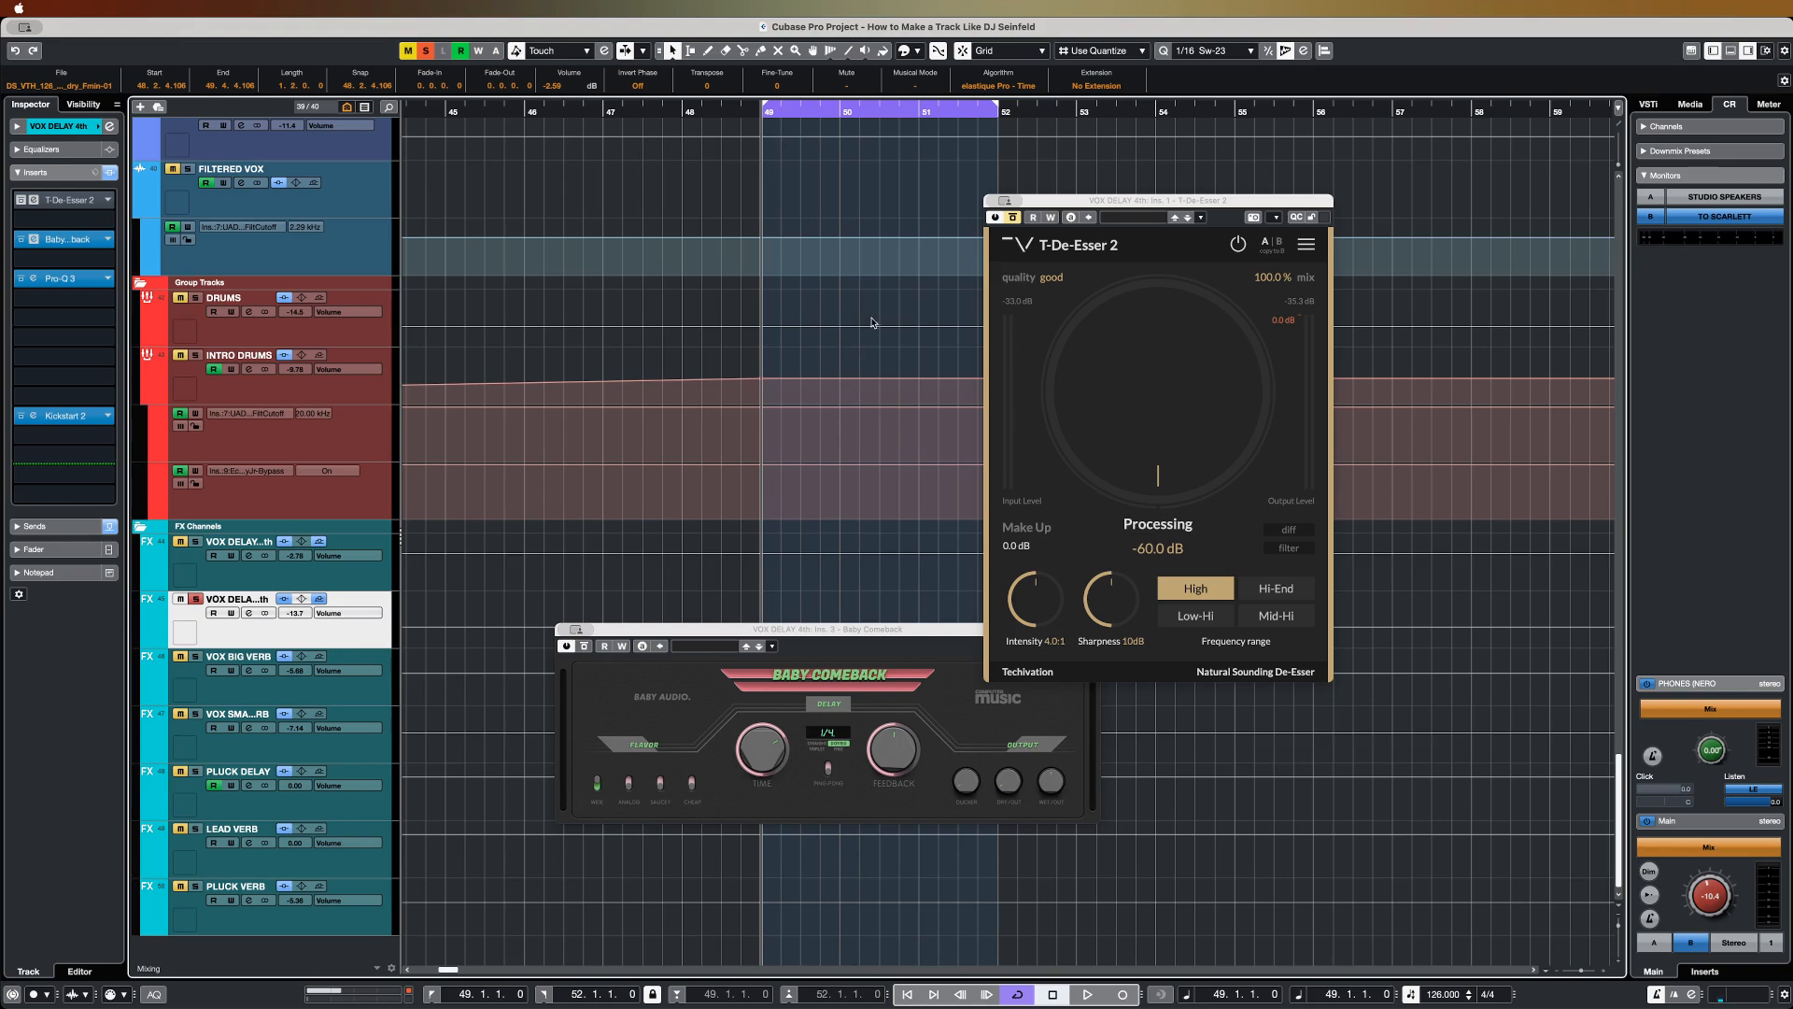
{"action": "key", "text": "space"}
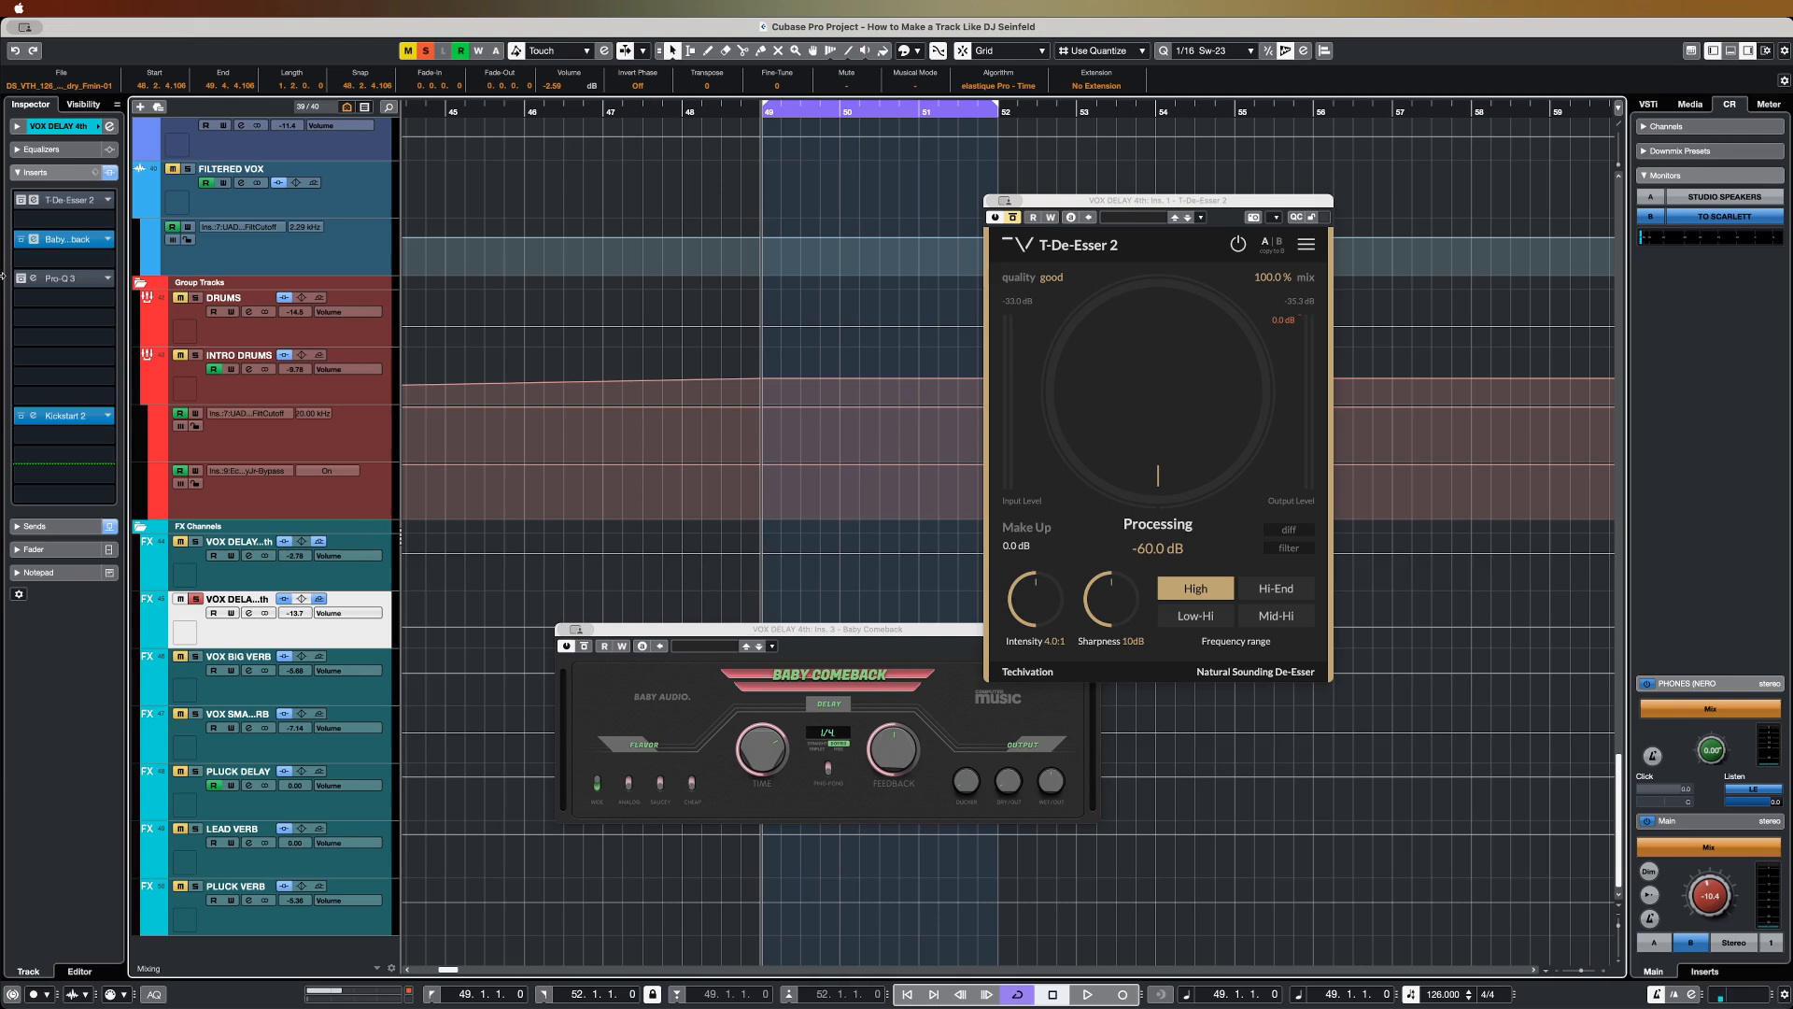
{"action": "key", "text": "space"}
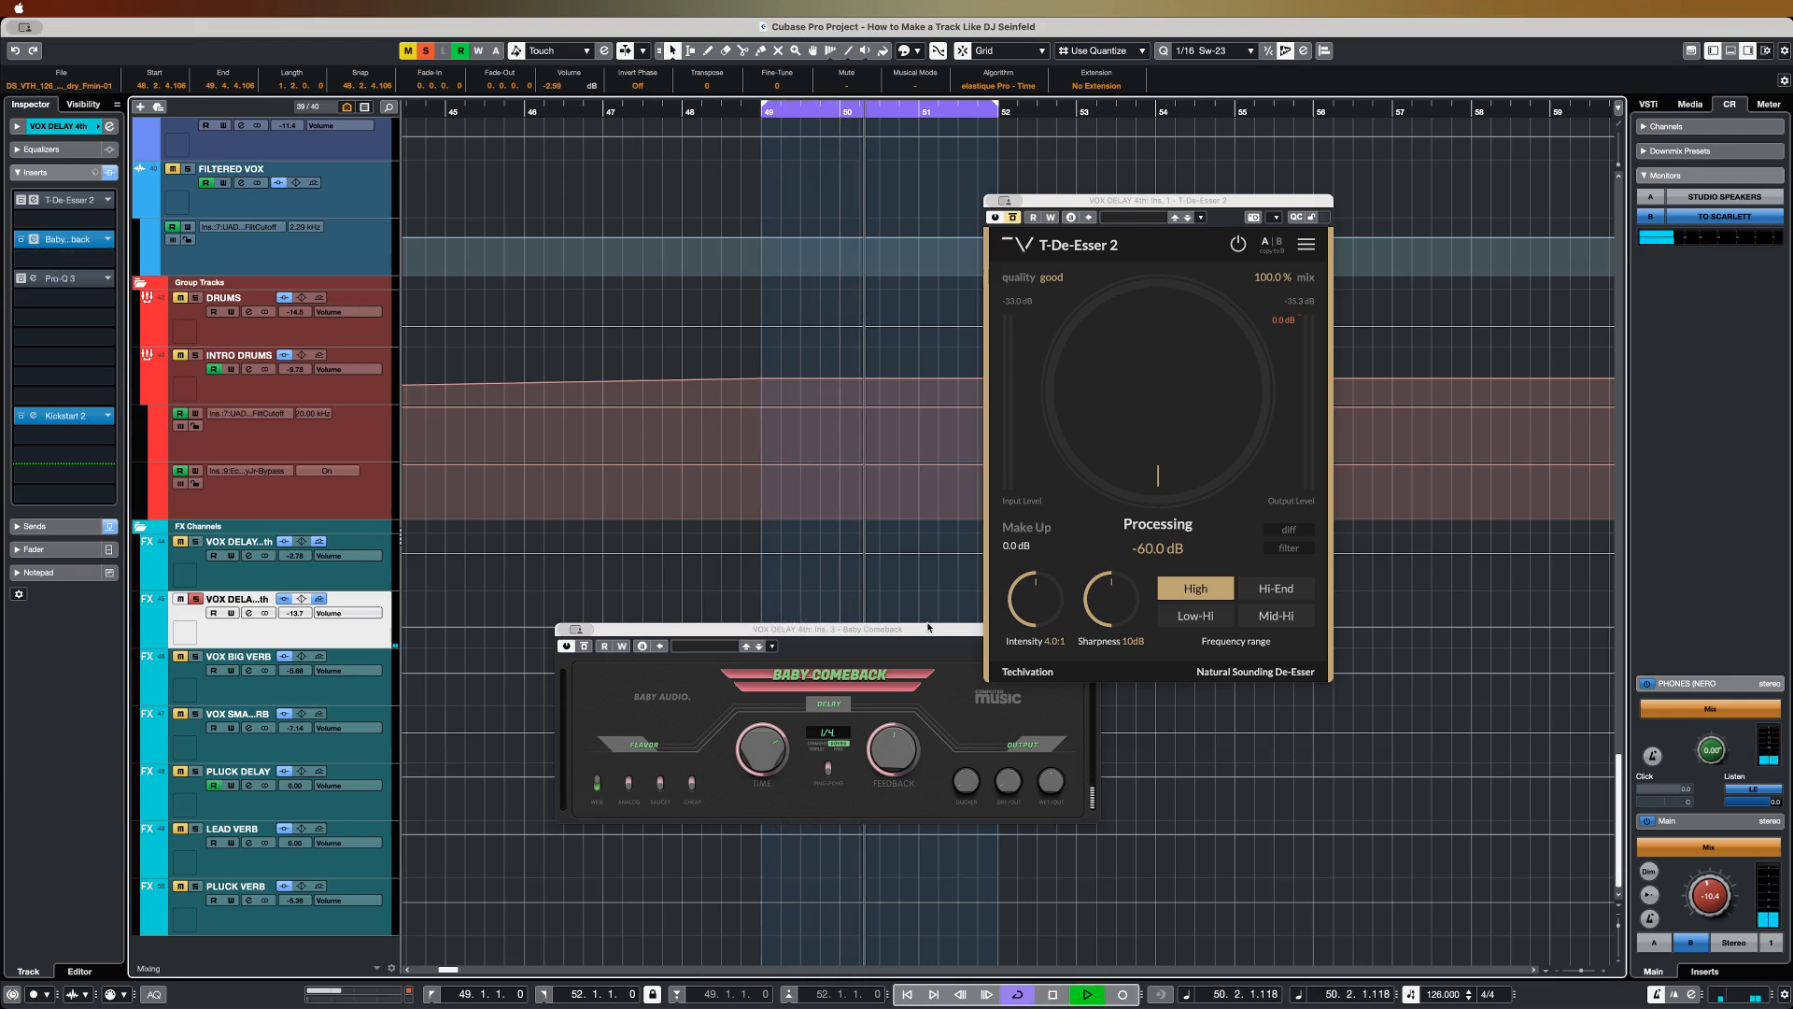
{"action": "key", "text": "space"}
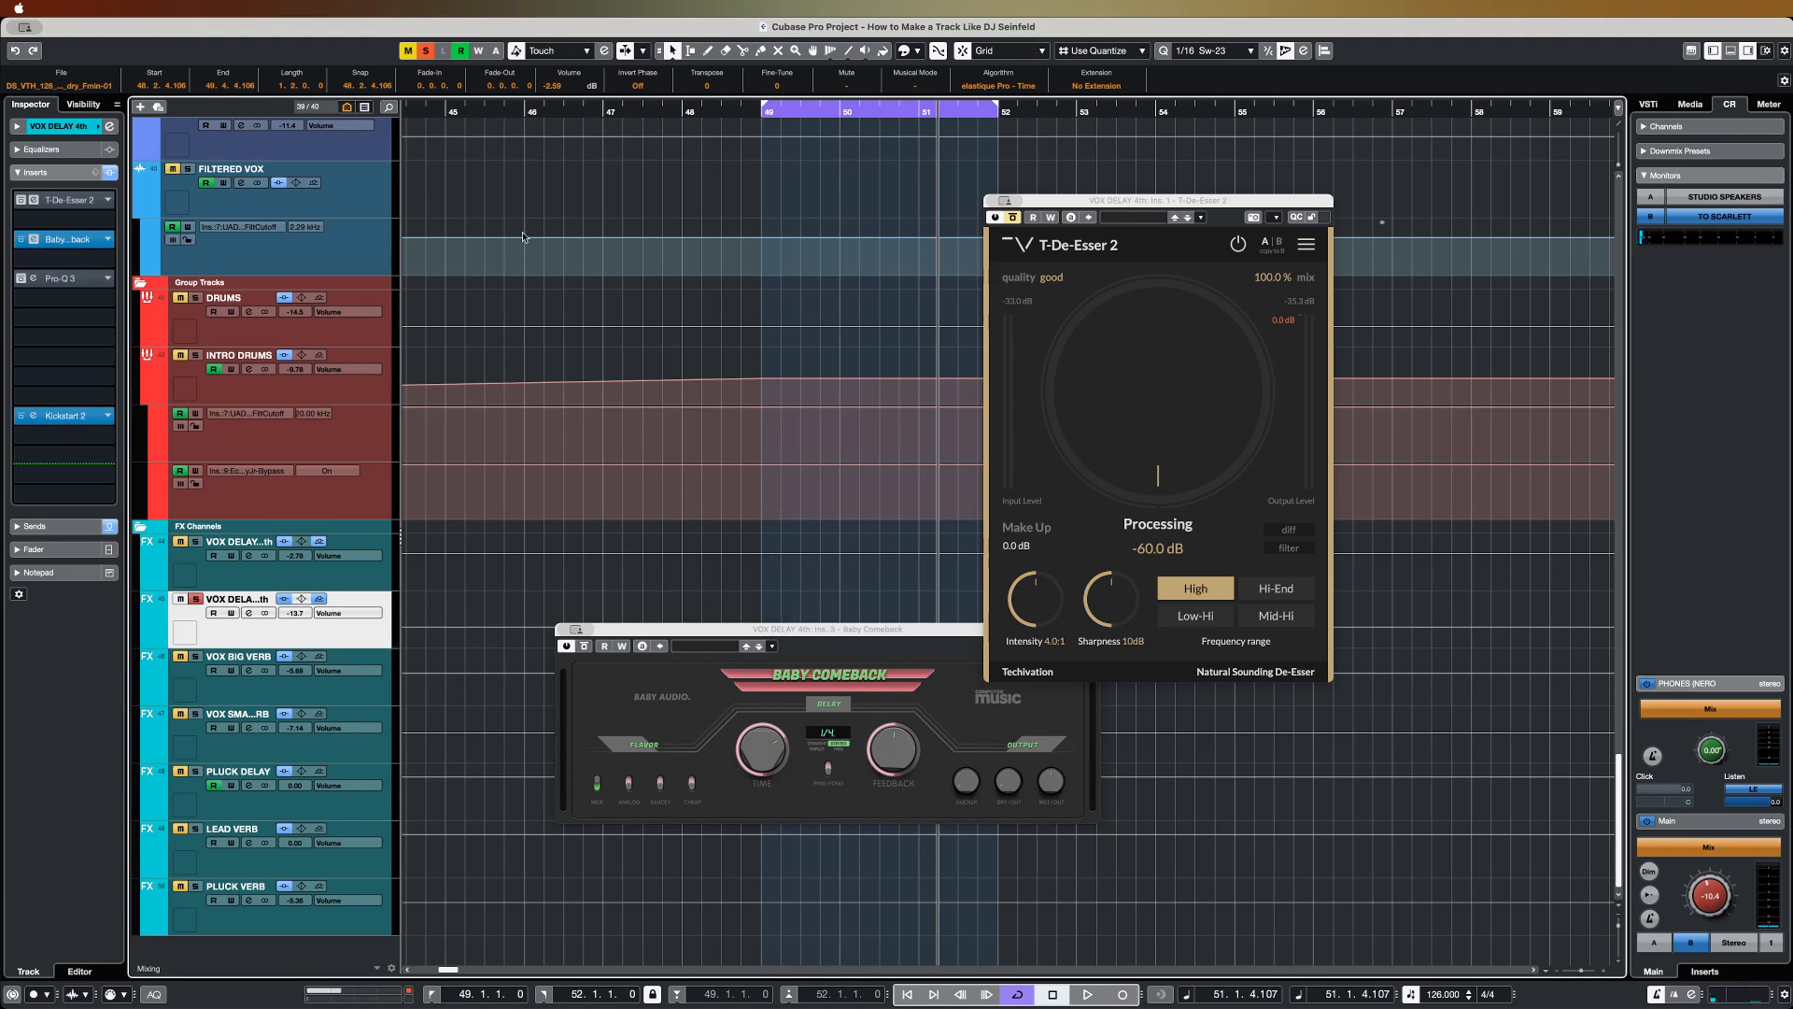
Step: Deactivate all solos and play the full mix from bar 49 with the delay's de-esser and EQ bypassed
{"action": "left_click", "coordinate": [427, 51]}
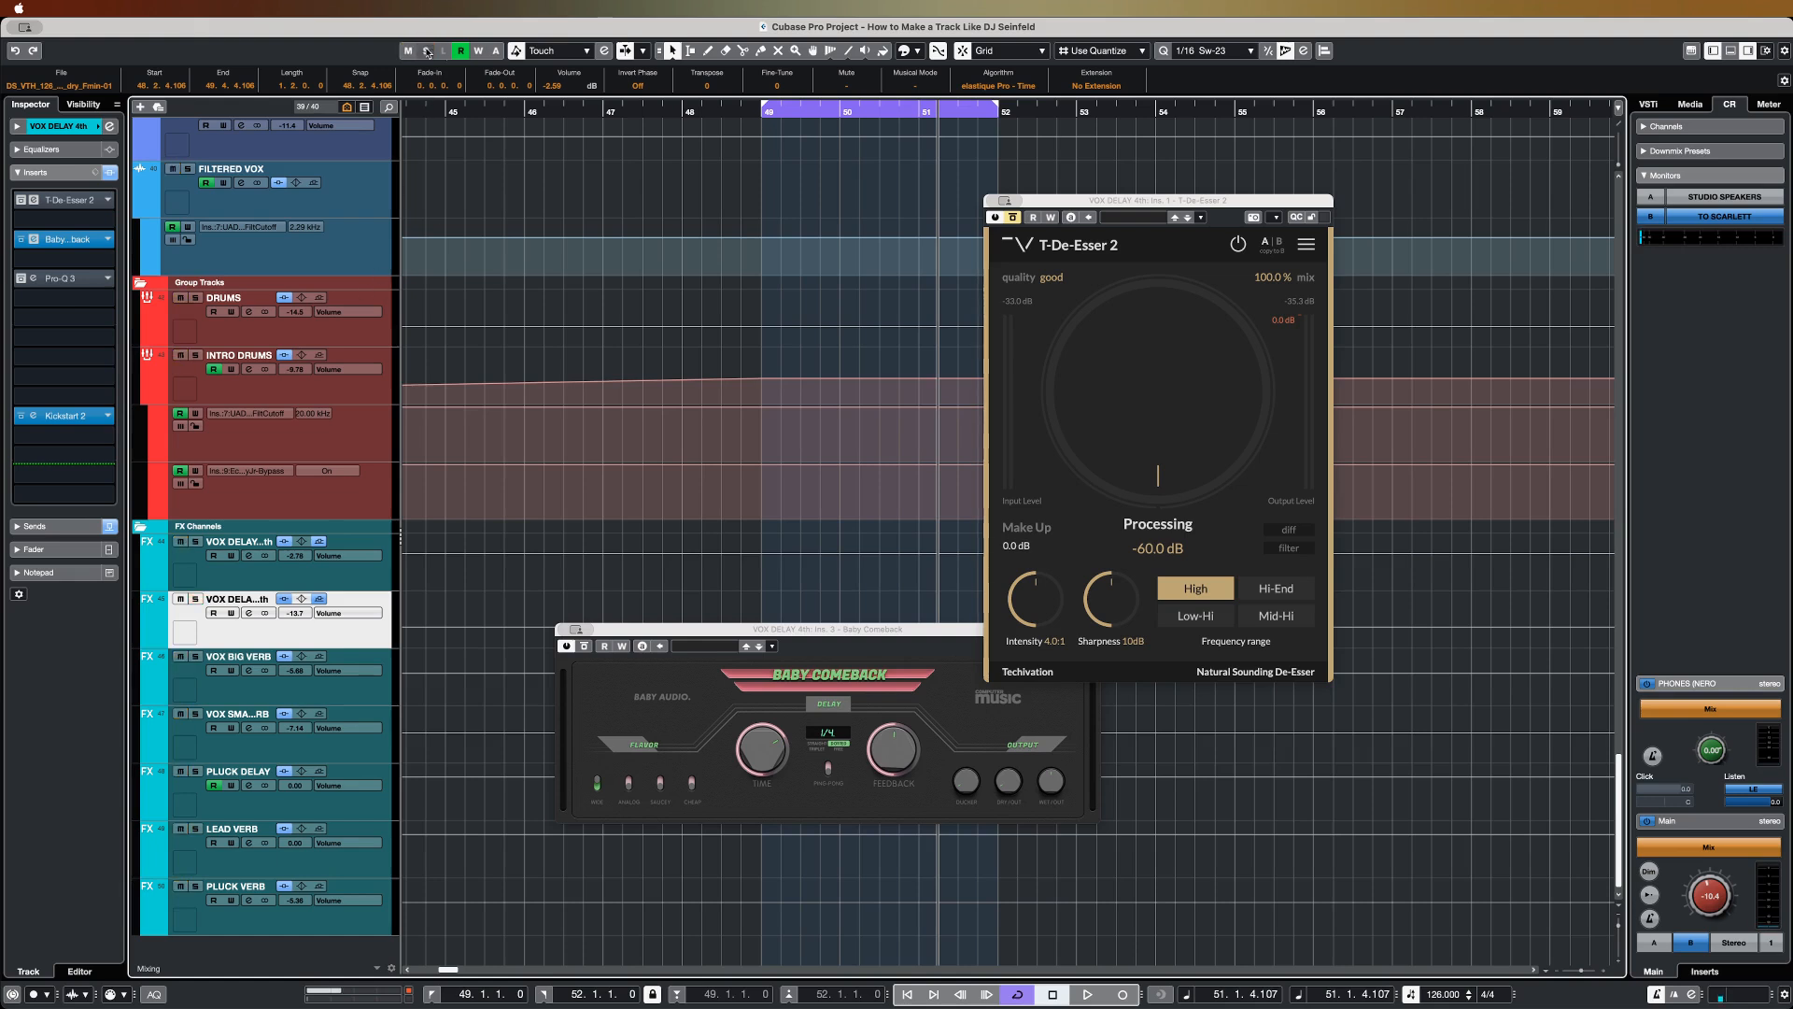
{"action": "left_click", "coordinate": [760, 110]}
{"action": "key", "text": "space"}
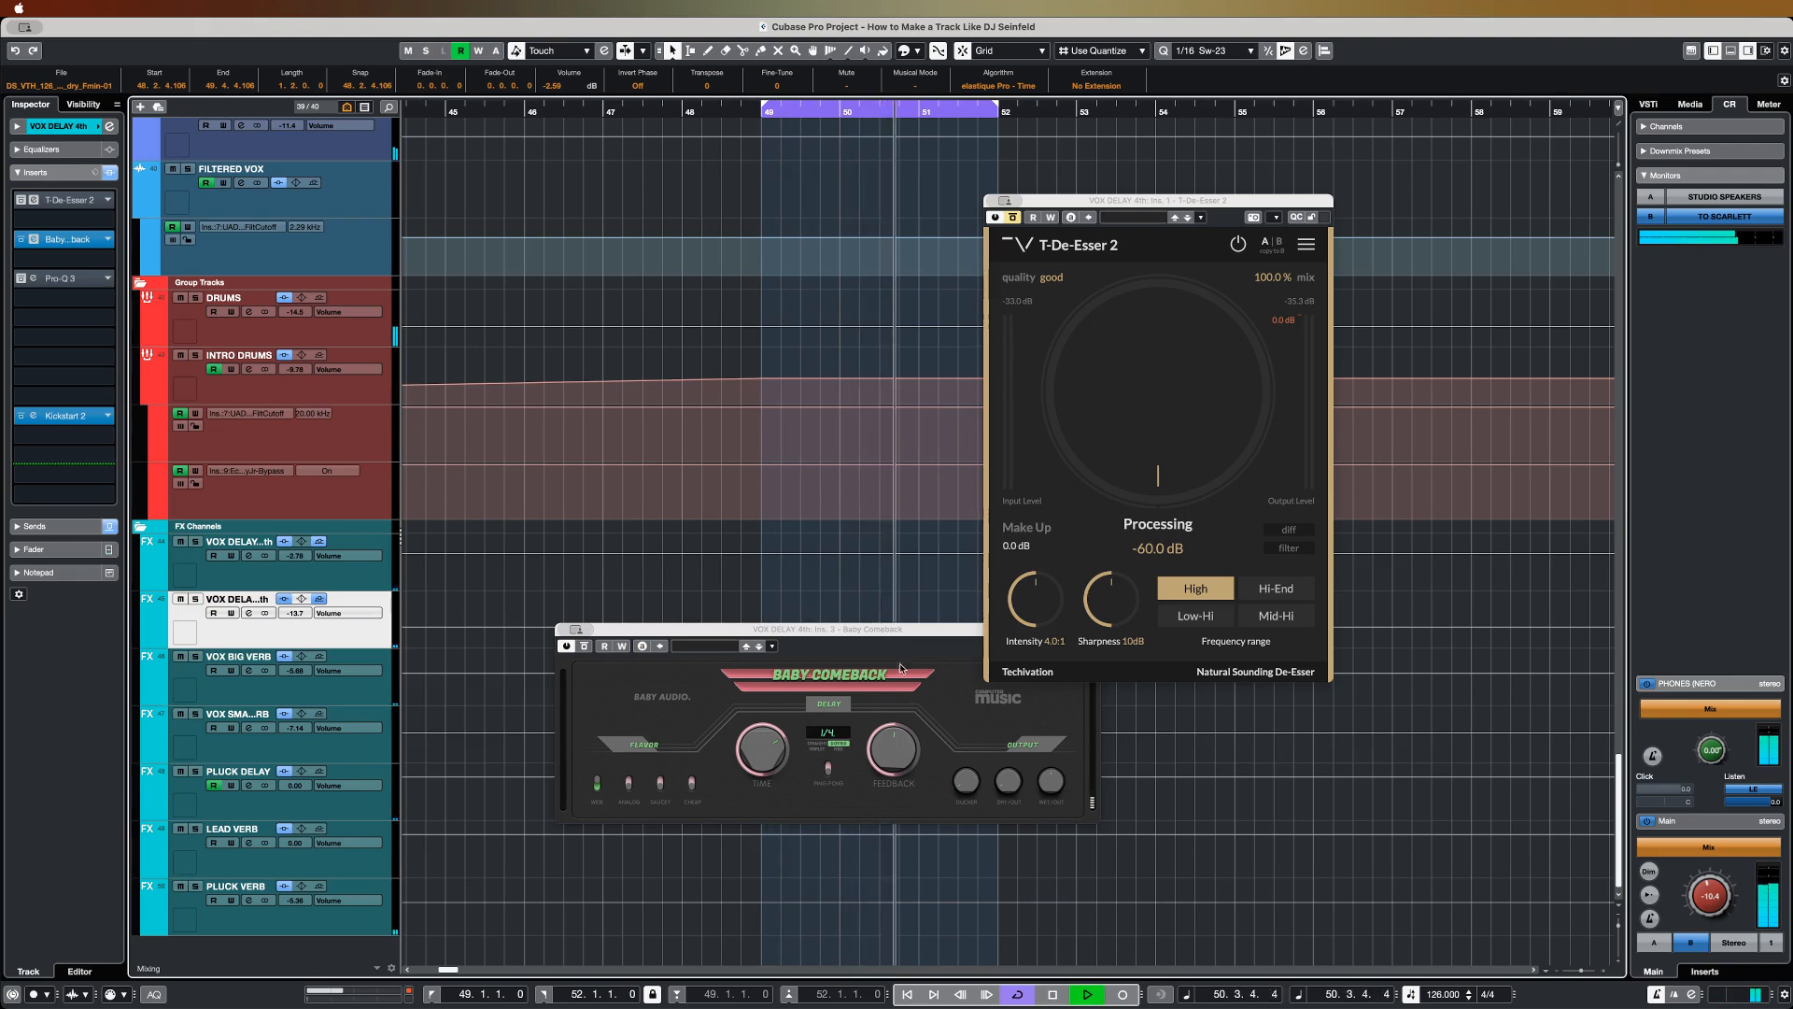
{"action": "key", "text": "space"}
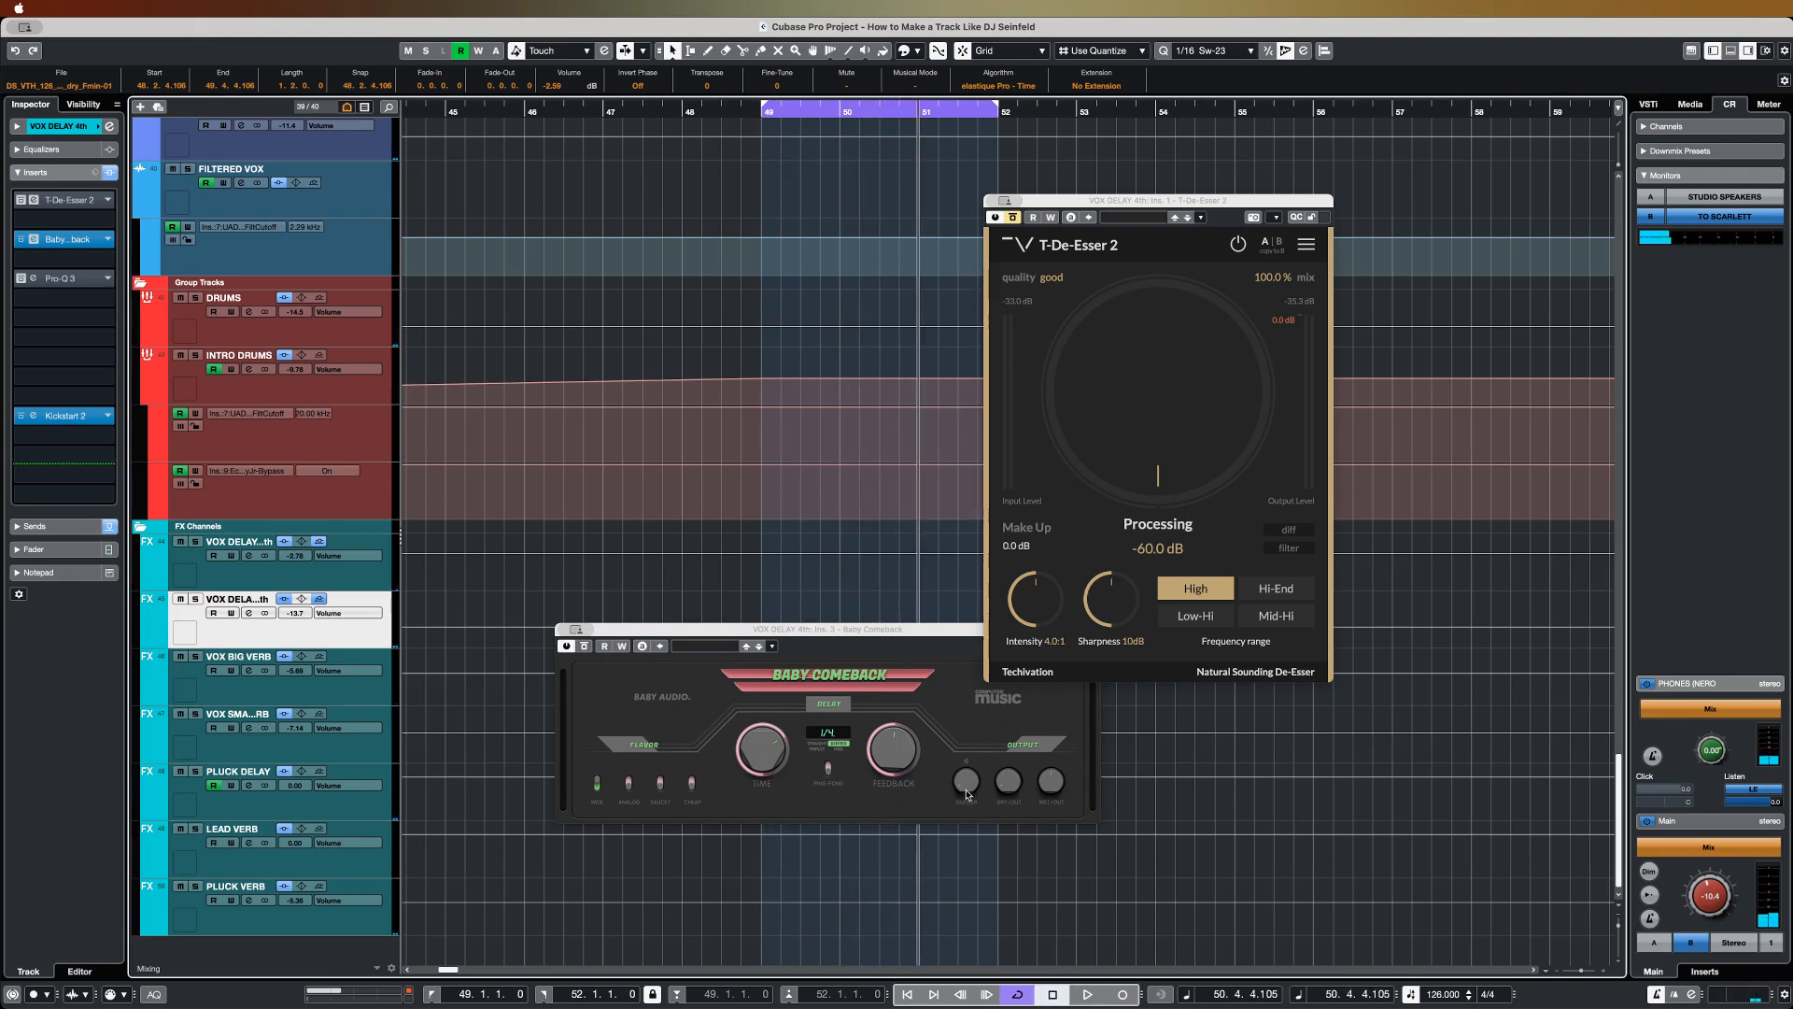
Step: Reactivate T-De-Esser 2 on VOX DELAY 4th and close the de-esser and Baby Comeback windows
{"action": "left_click", "coordinate": [966, 794]}
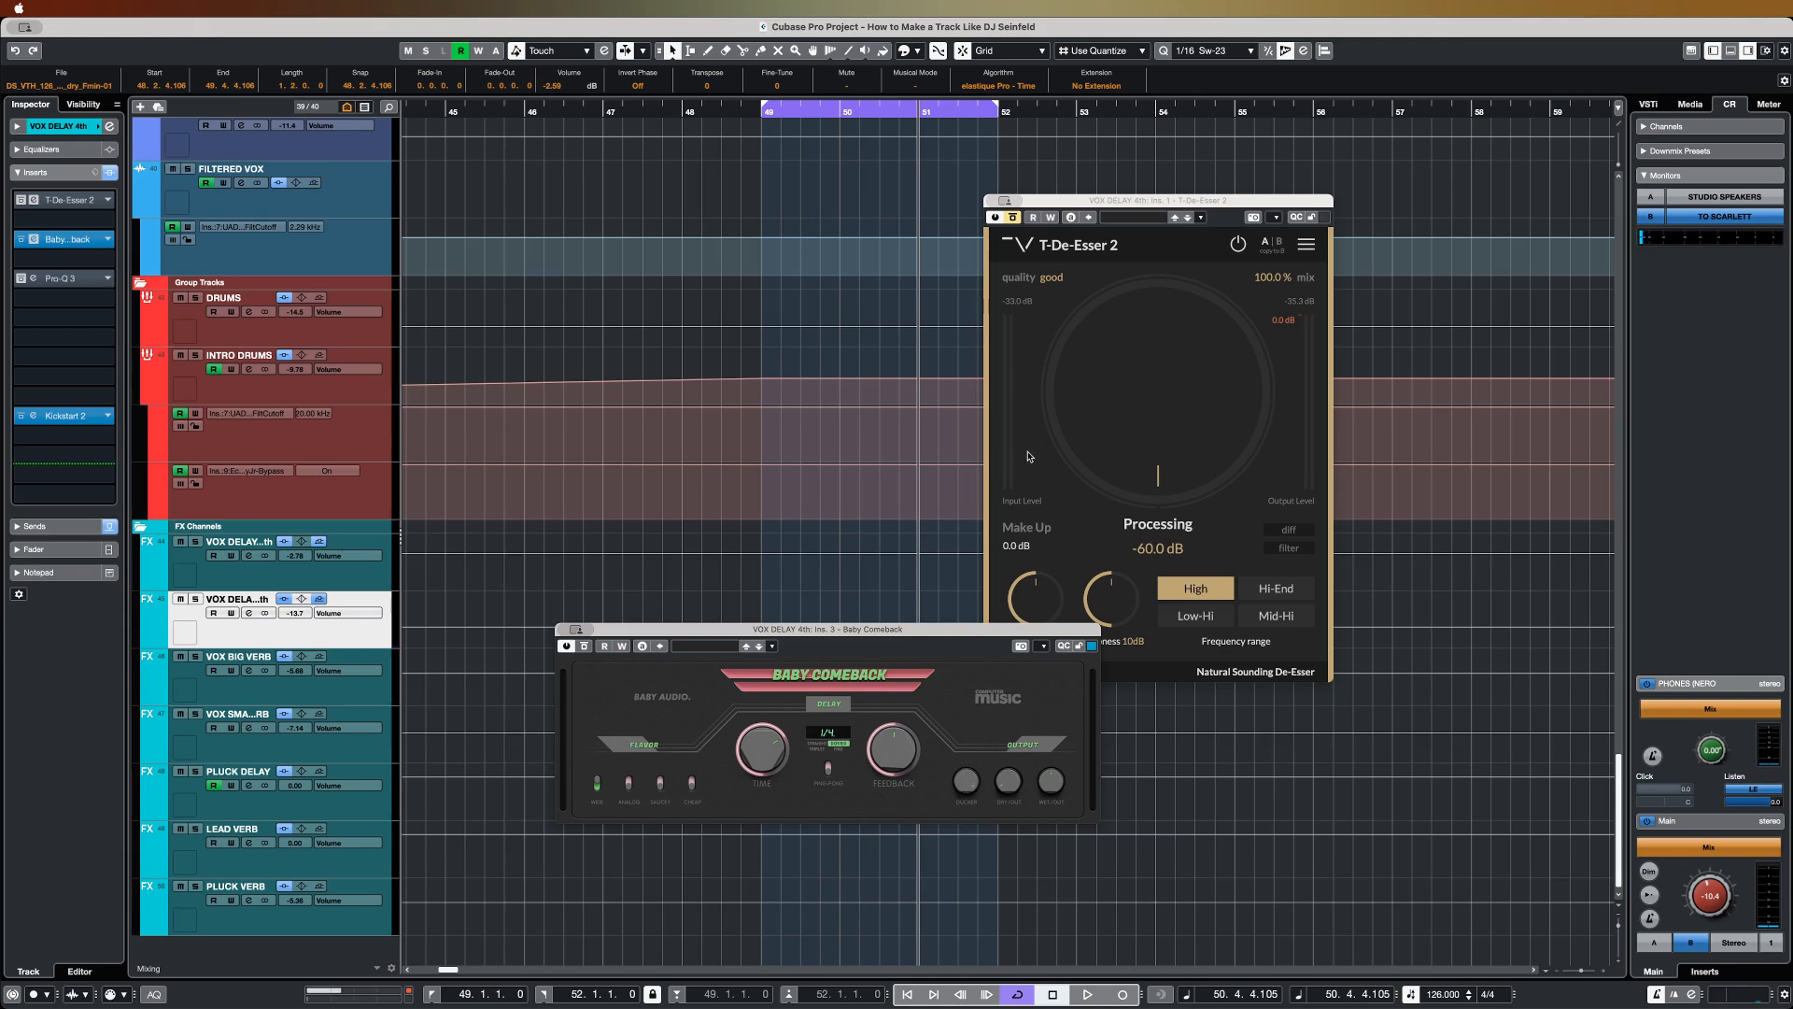
{"action": "left_click", "coordinate": [1023, 216]}
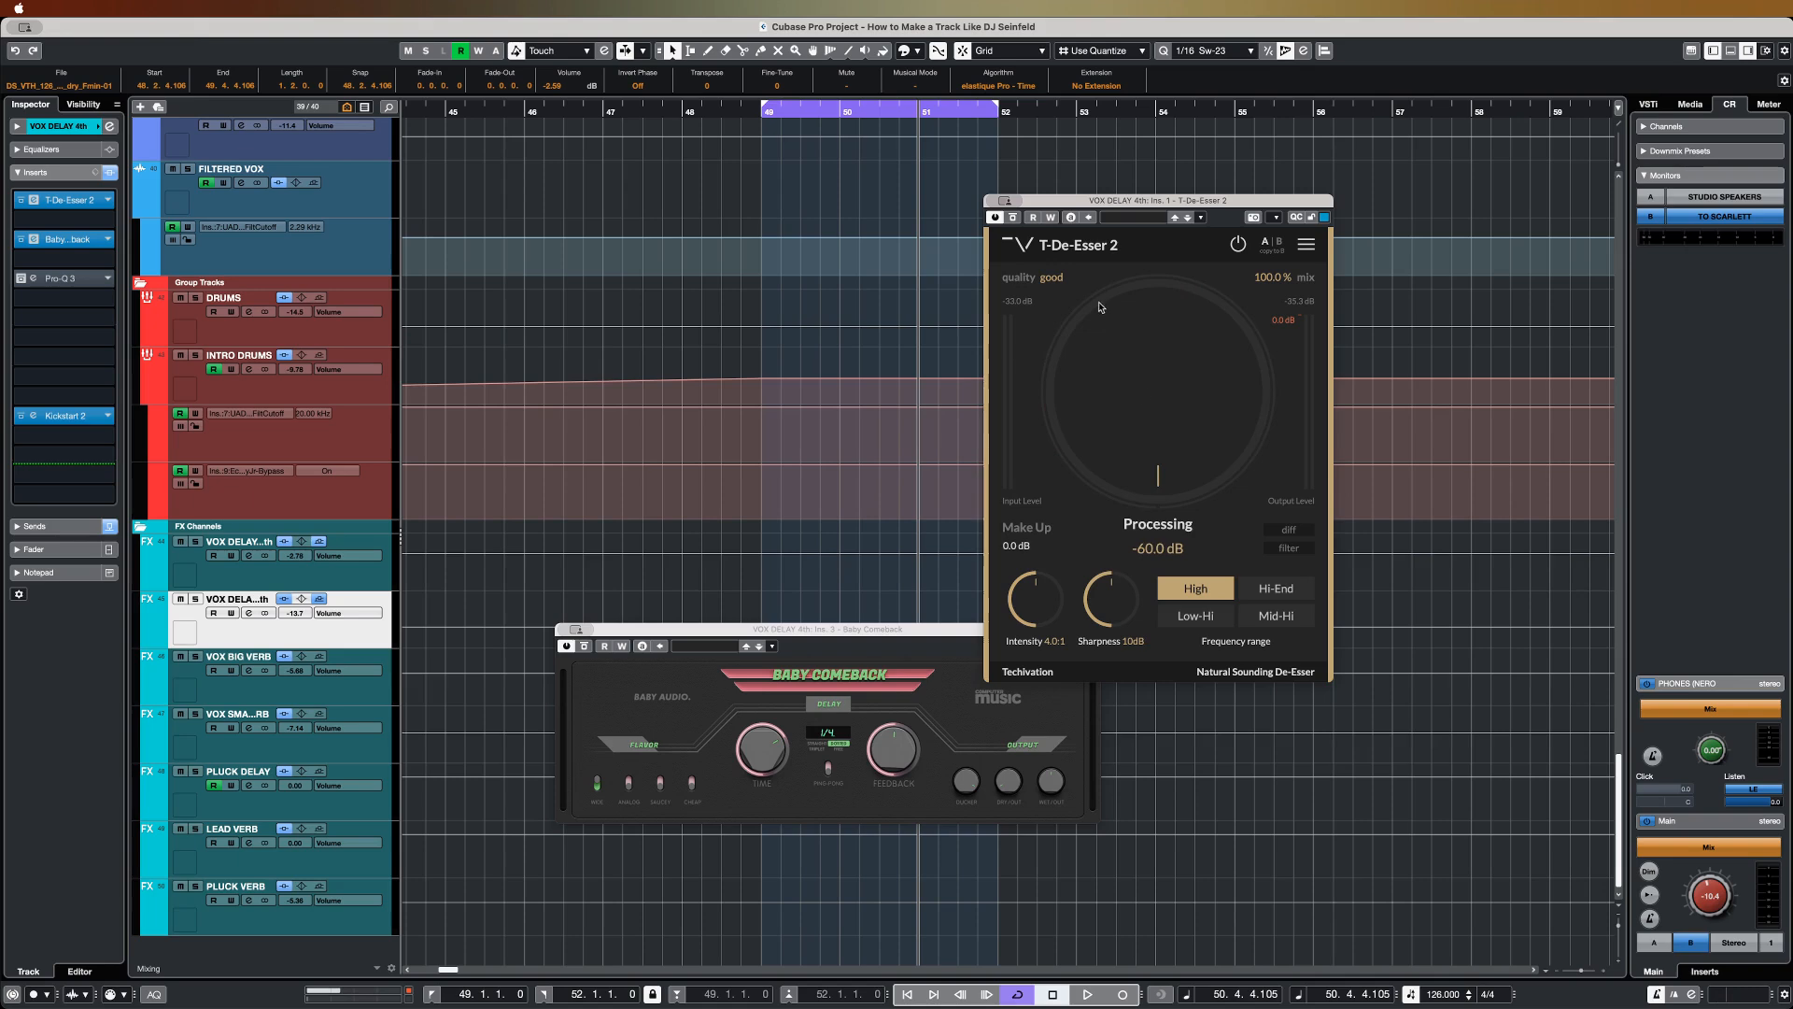
{"action": "left_click_drag", "start_coordinate": [1068, 204], "coordinate": [1009, 201]}
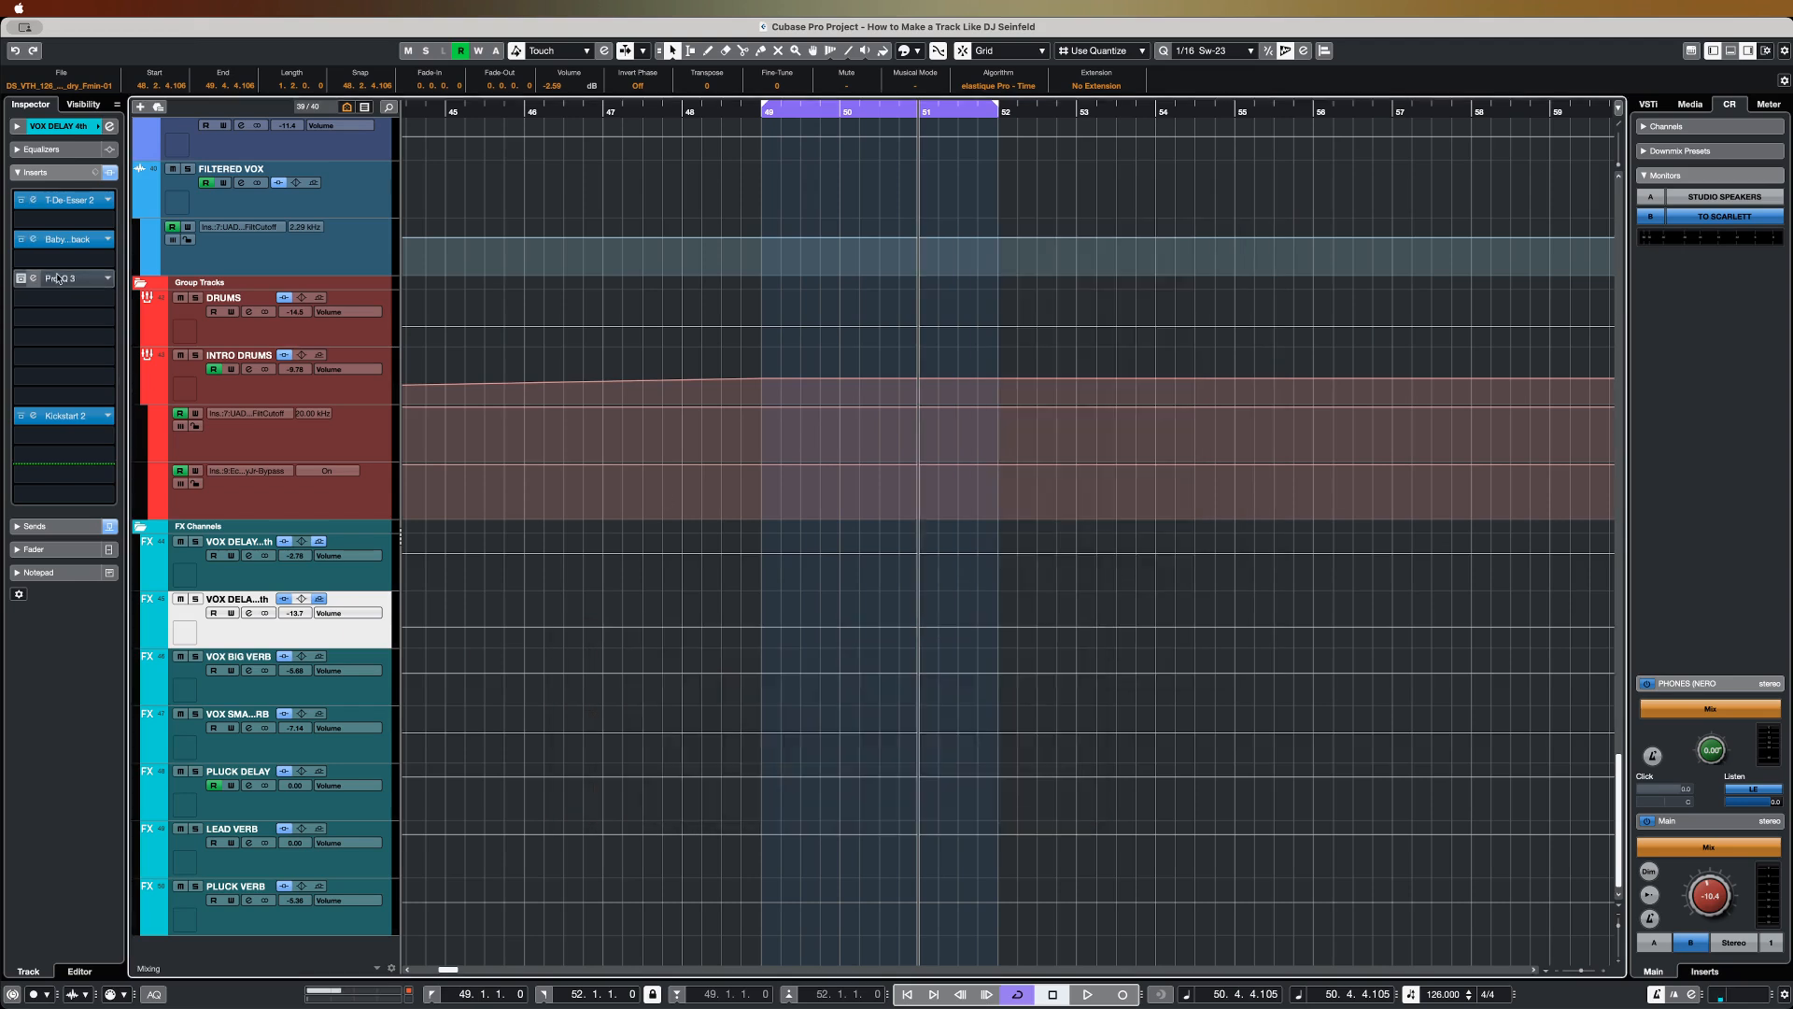
Step: Raise the VOX DELAY 4th Pro-Q 3 low cut to about 520 Hz, lower its high cut slightly, and play the mix with the EQ reactivated
{"action": "left_click", "coordinate": [35, 279]}
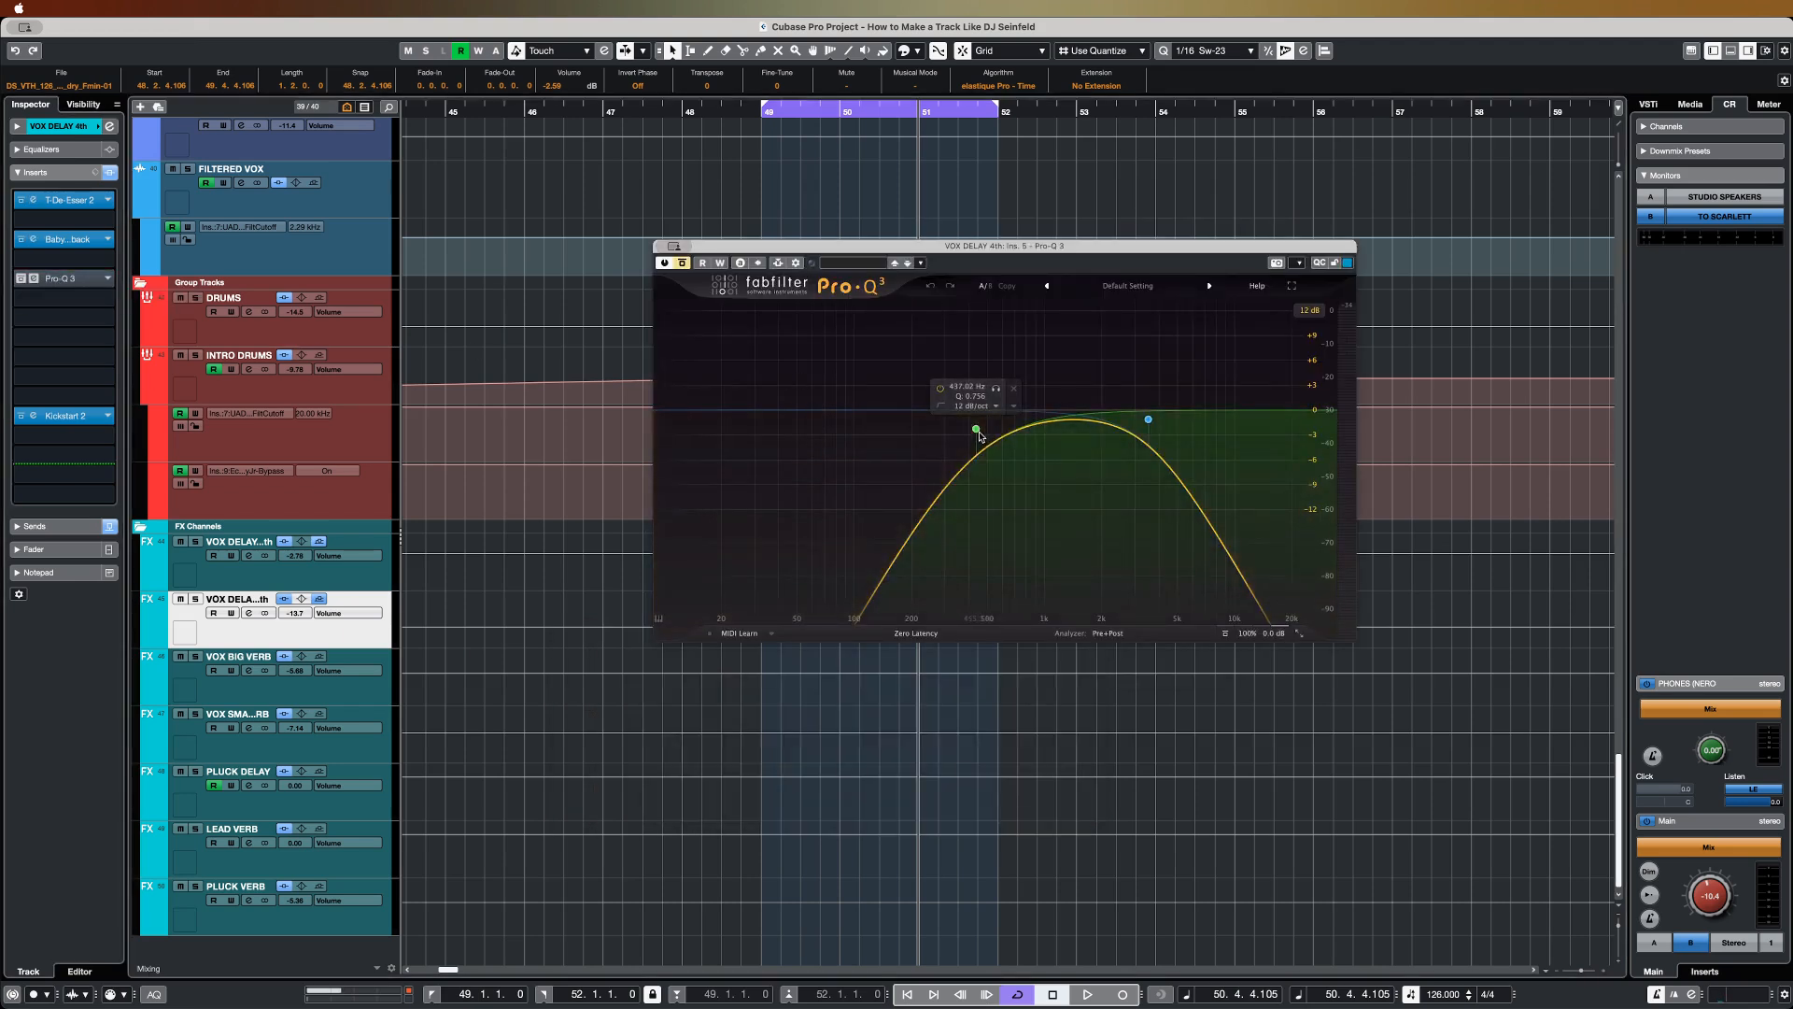
{"action": "left_click_drag", "start_coordinate": [976, 429], "coordinate": [991, 425]}
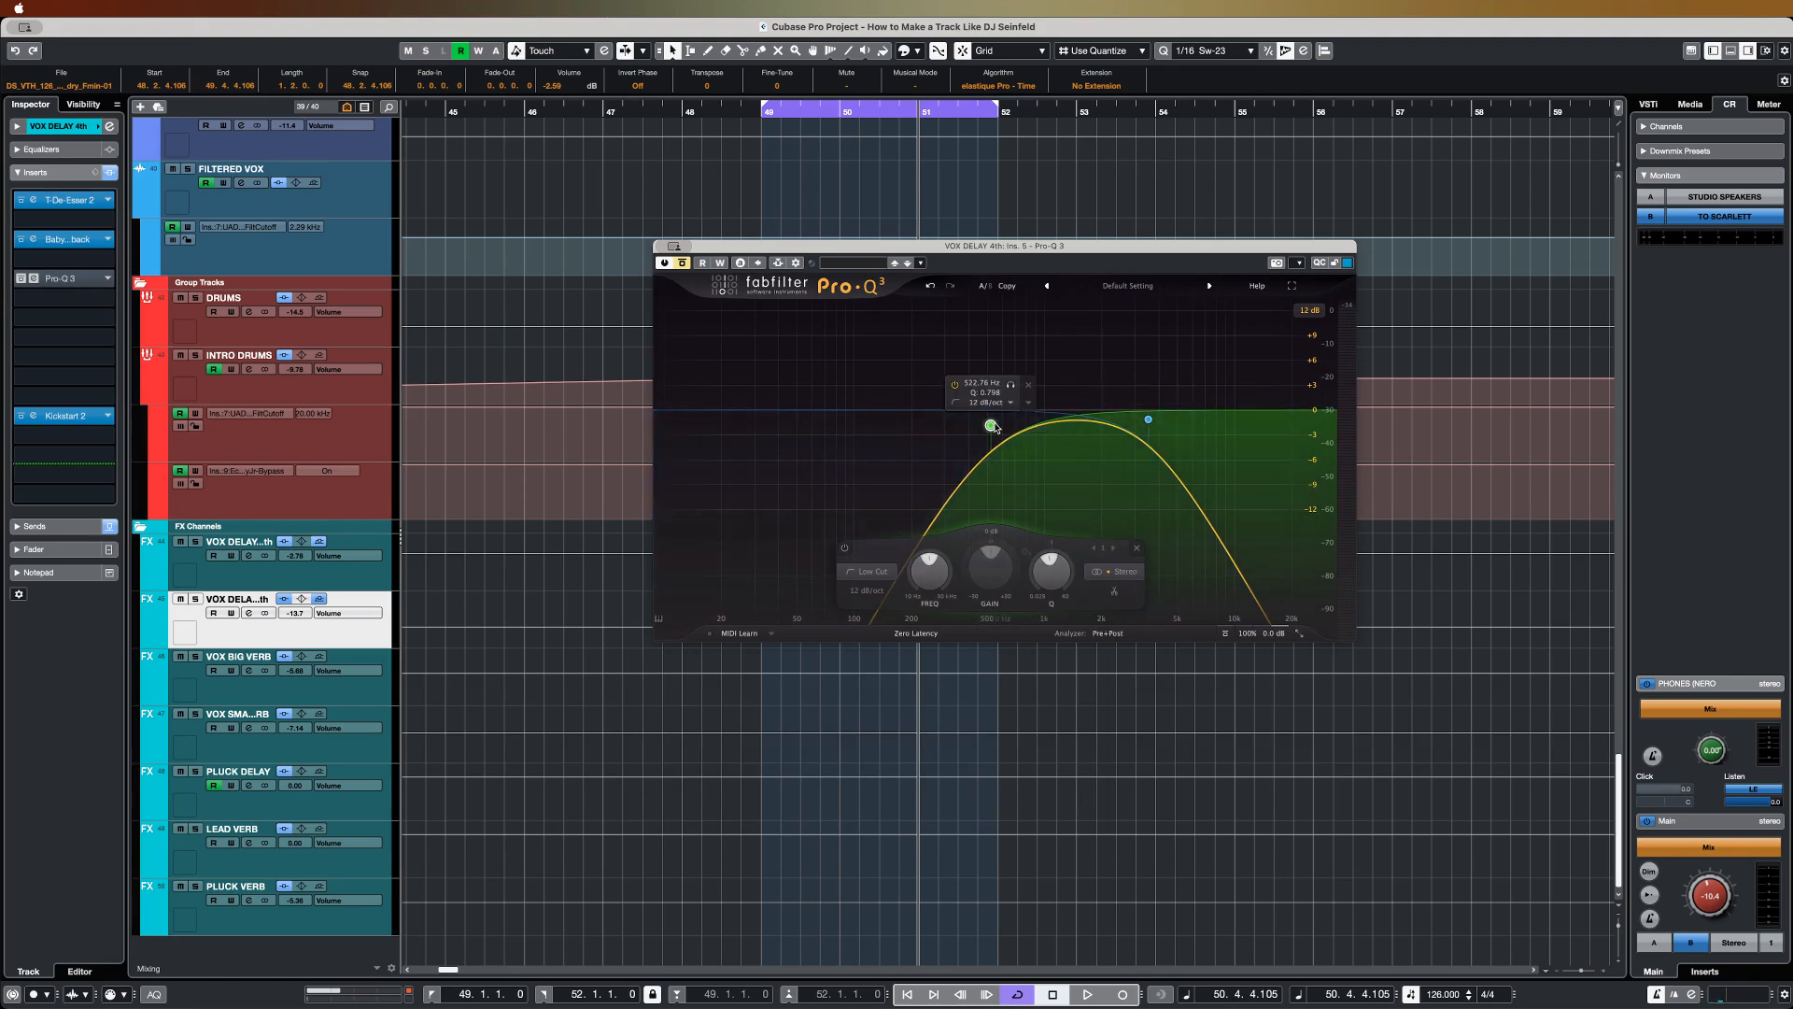
{"action": "left_click", "coordinate": [1147, 420]}
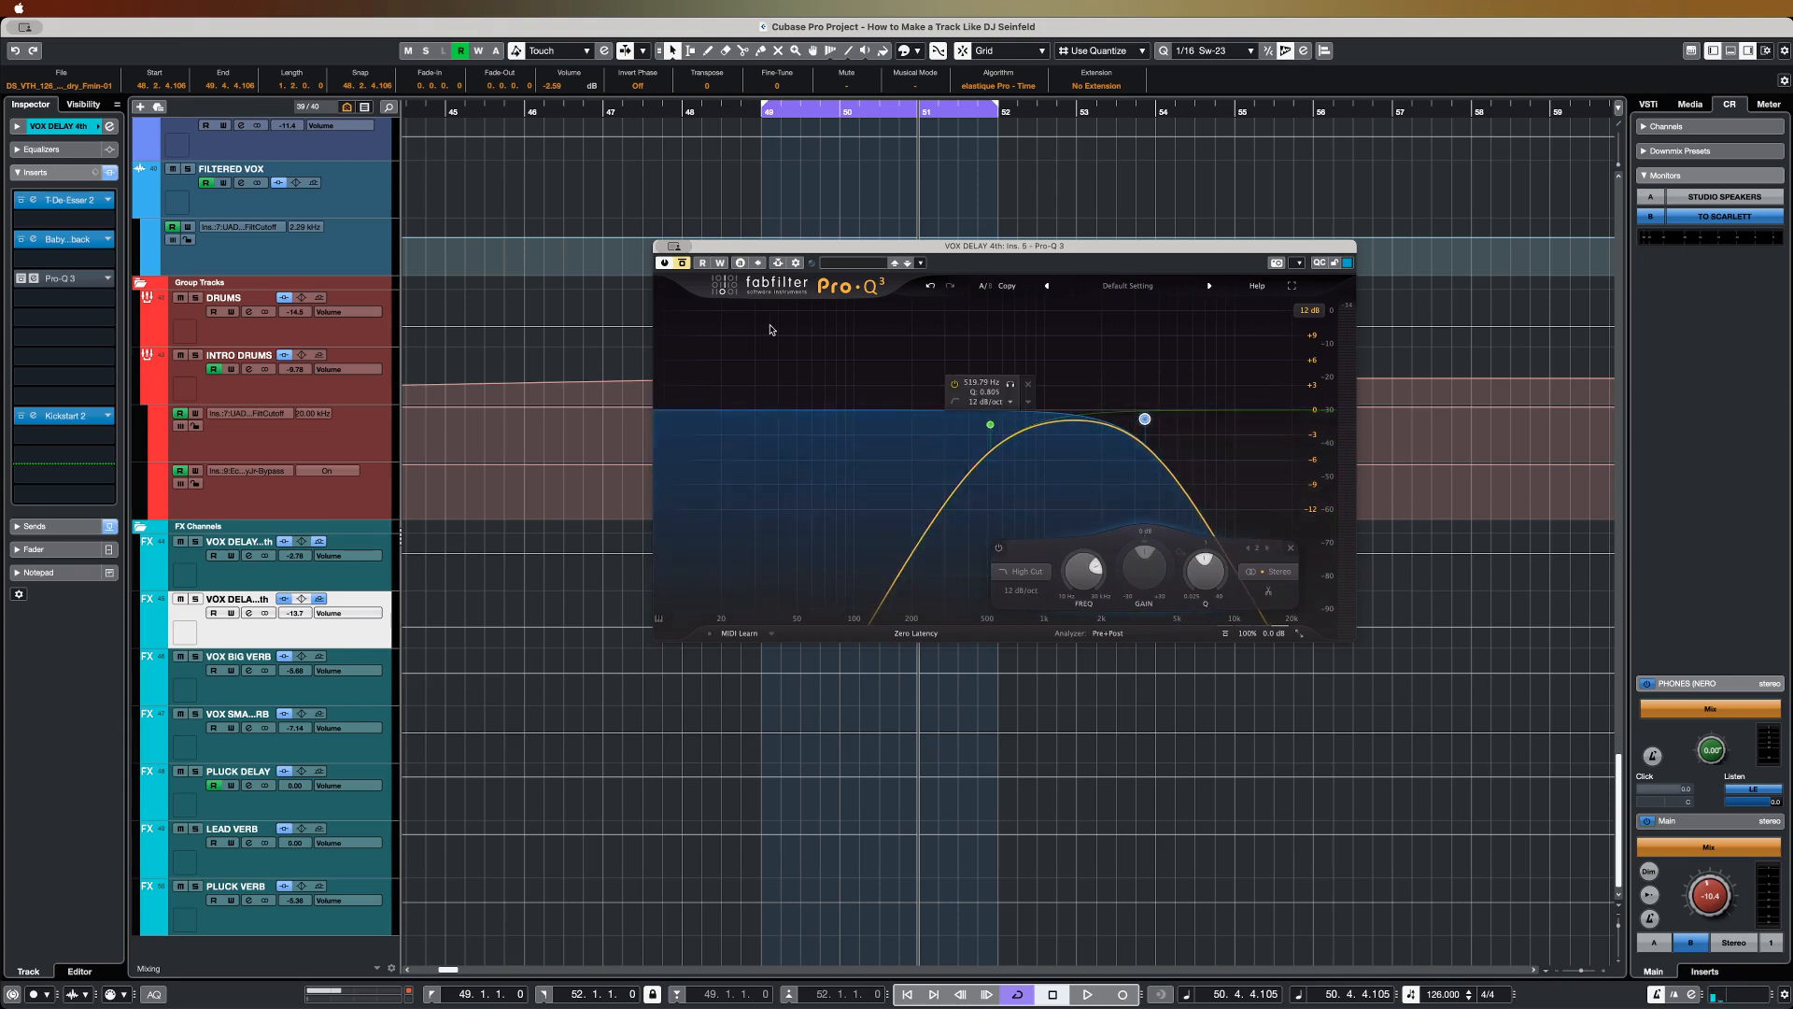
{"action": "key", "text": "space"}
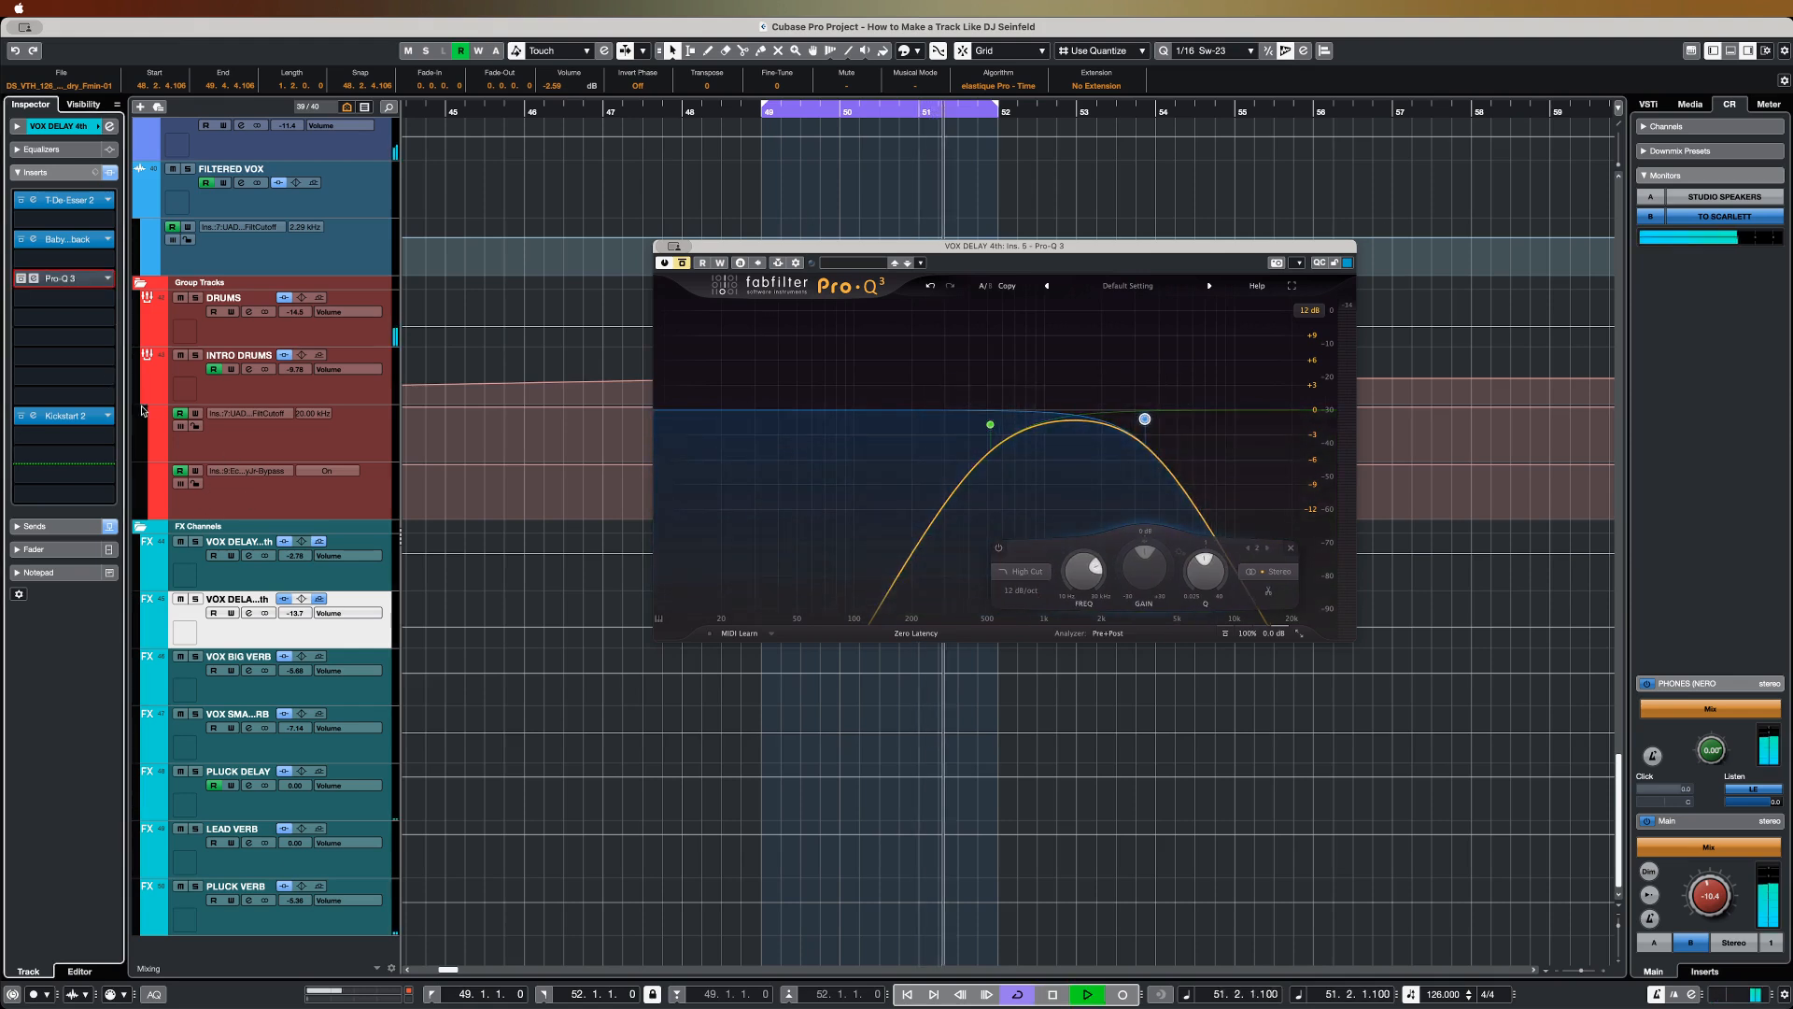
{"action": "left_click", "coordinate": [20, 278]}
{"action": "key", "text": "space"}
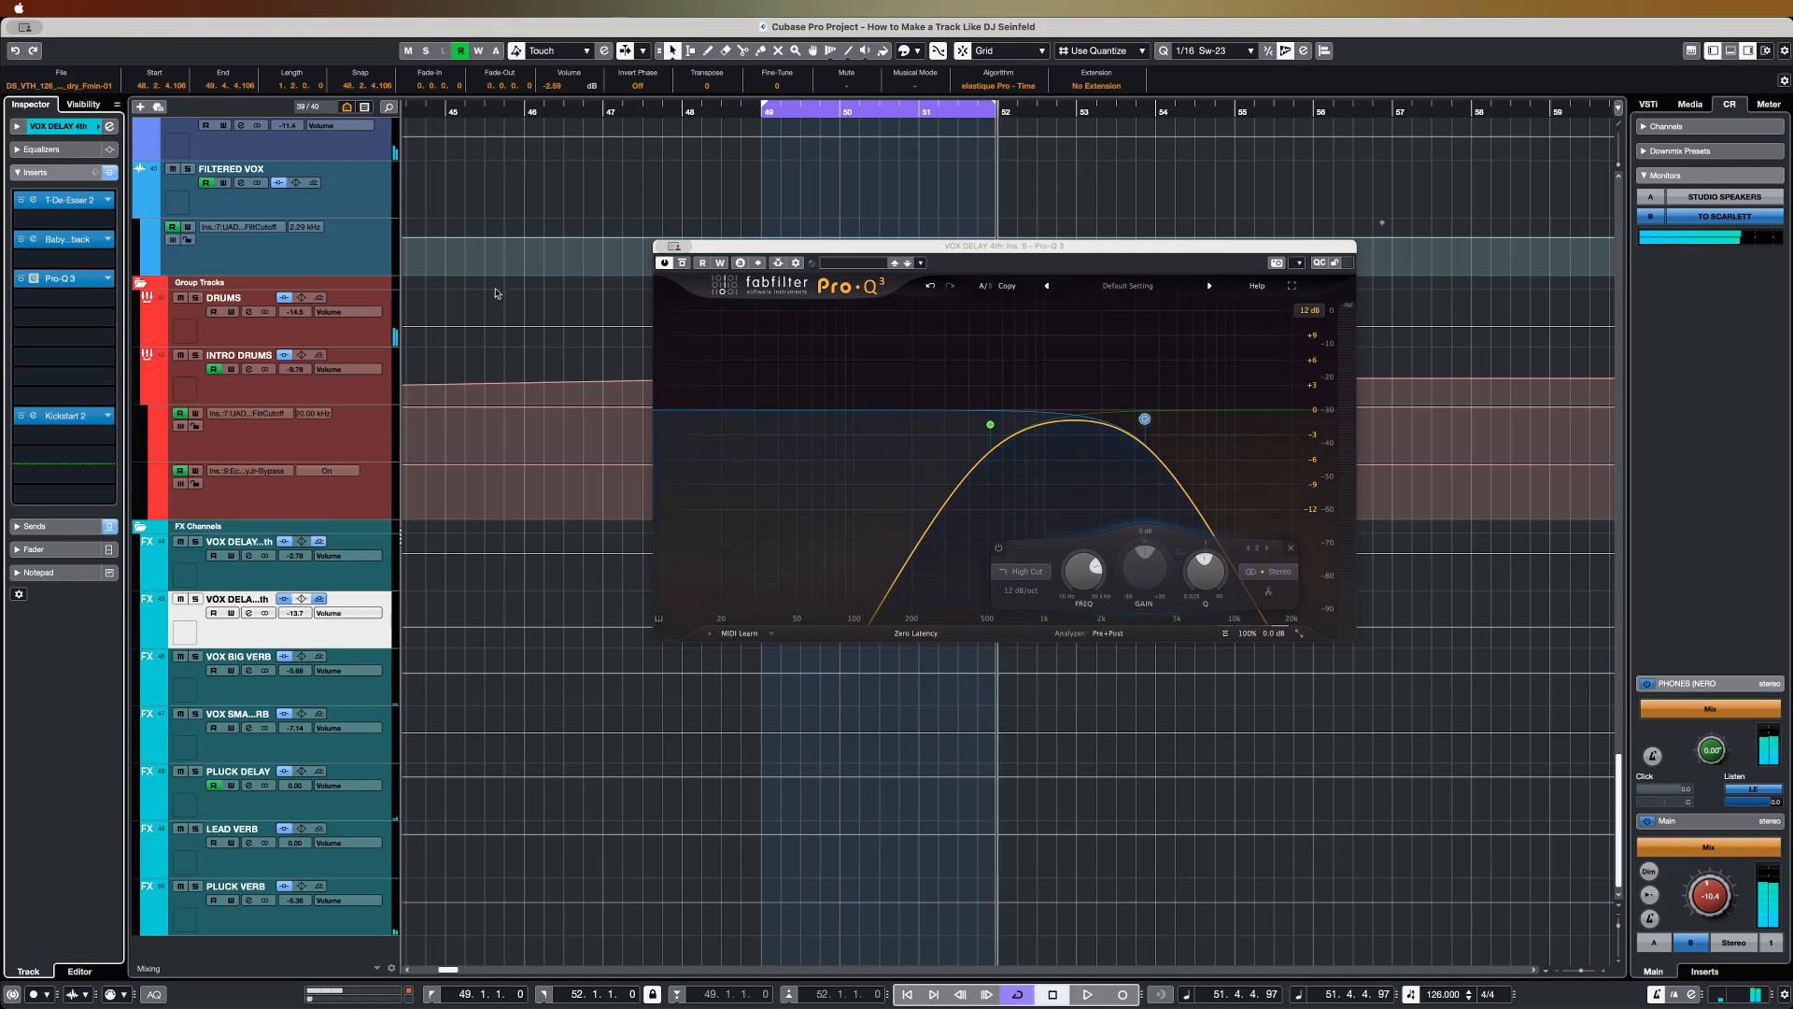
Step: Solo the vocal delay and big reverb channels, close the Pro-Q 3 window, and select VOX BIG VERB
{"action": "left_click", "coordinate": [195, 599]}
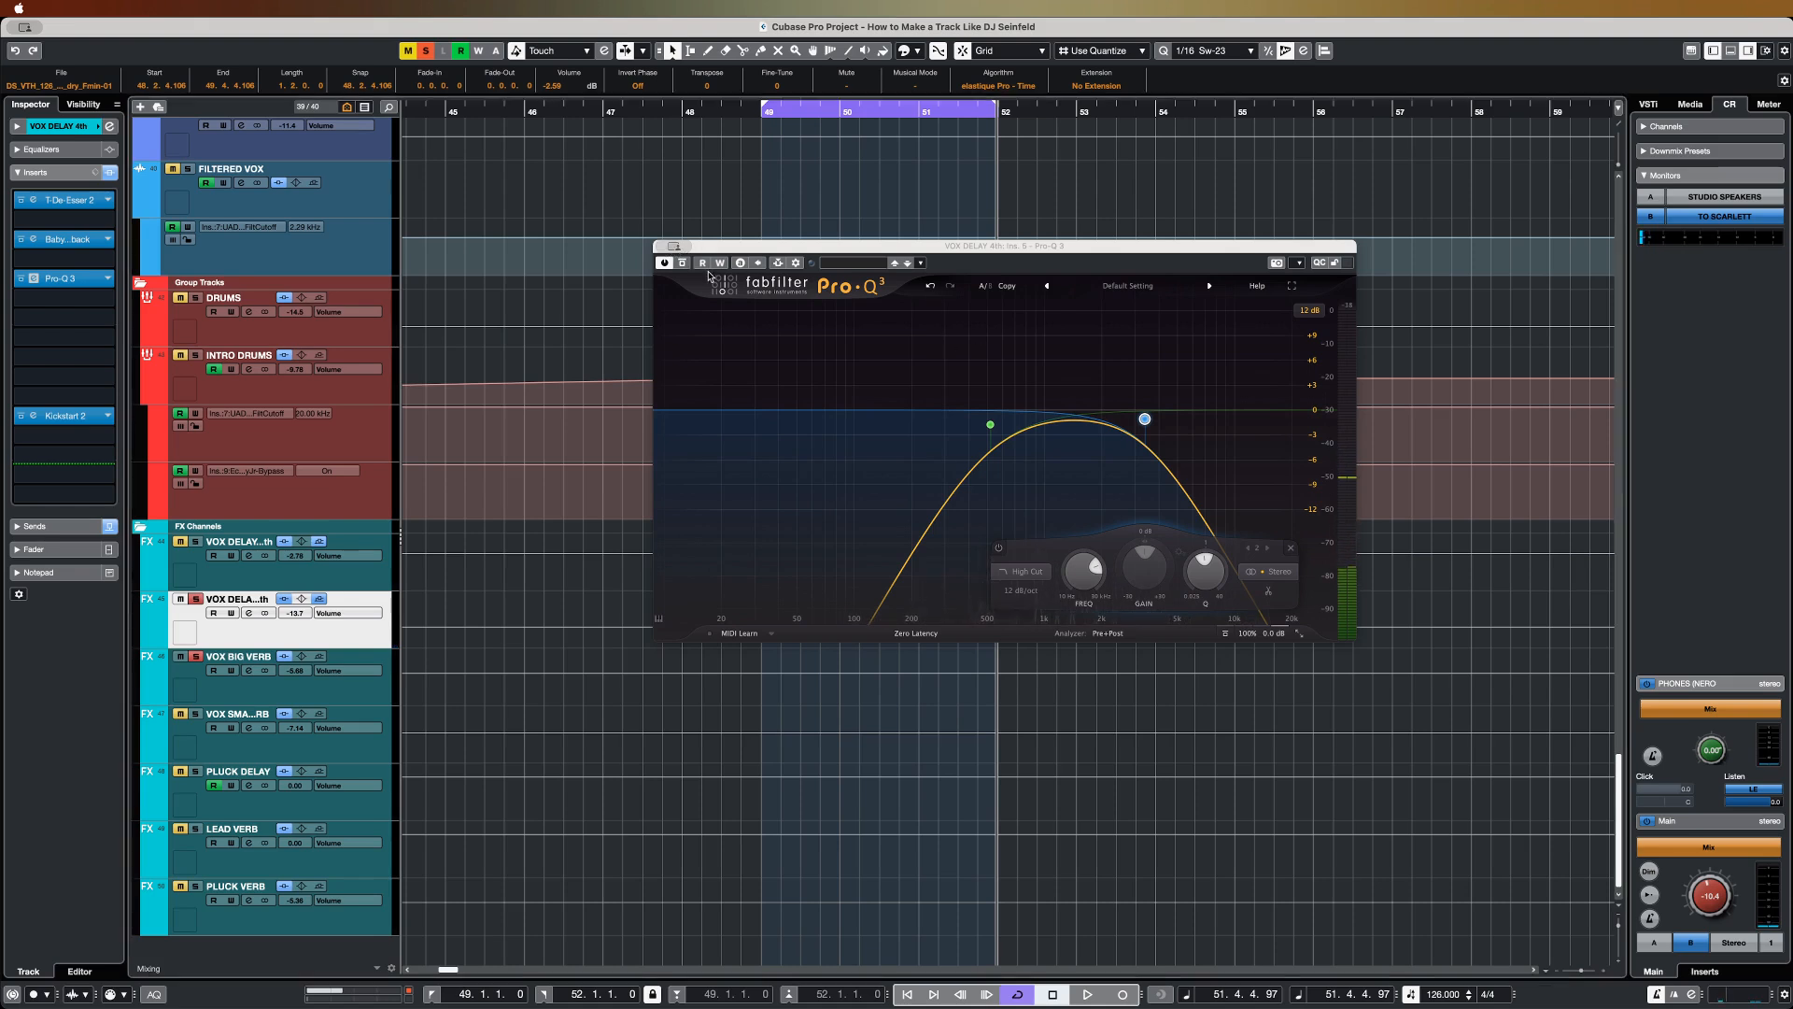
{"action": "key", "text": "super+w"}
{"action": "left_click", "coordinate": [271, 691]}
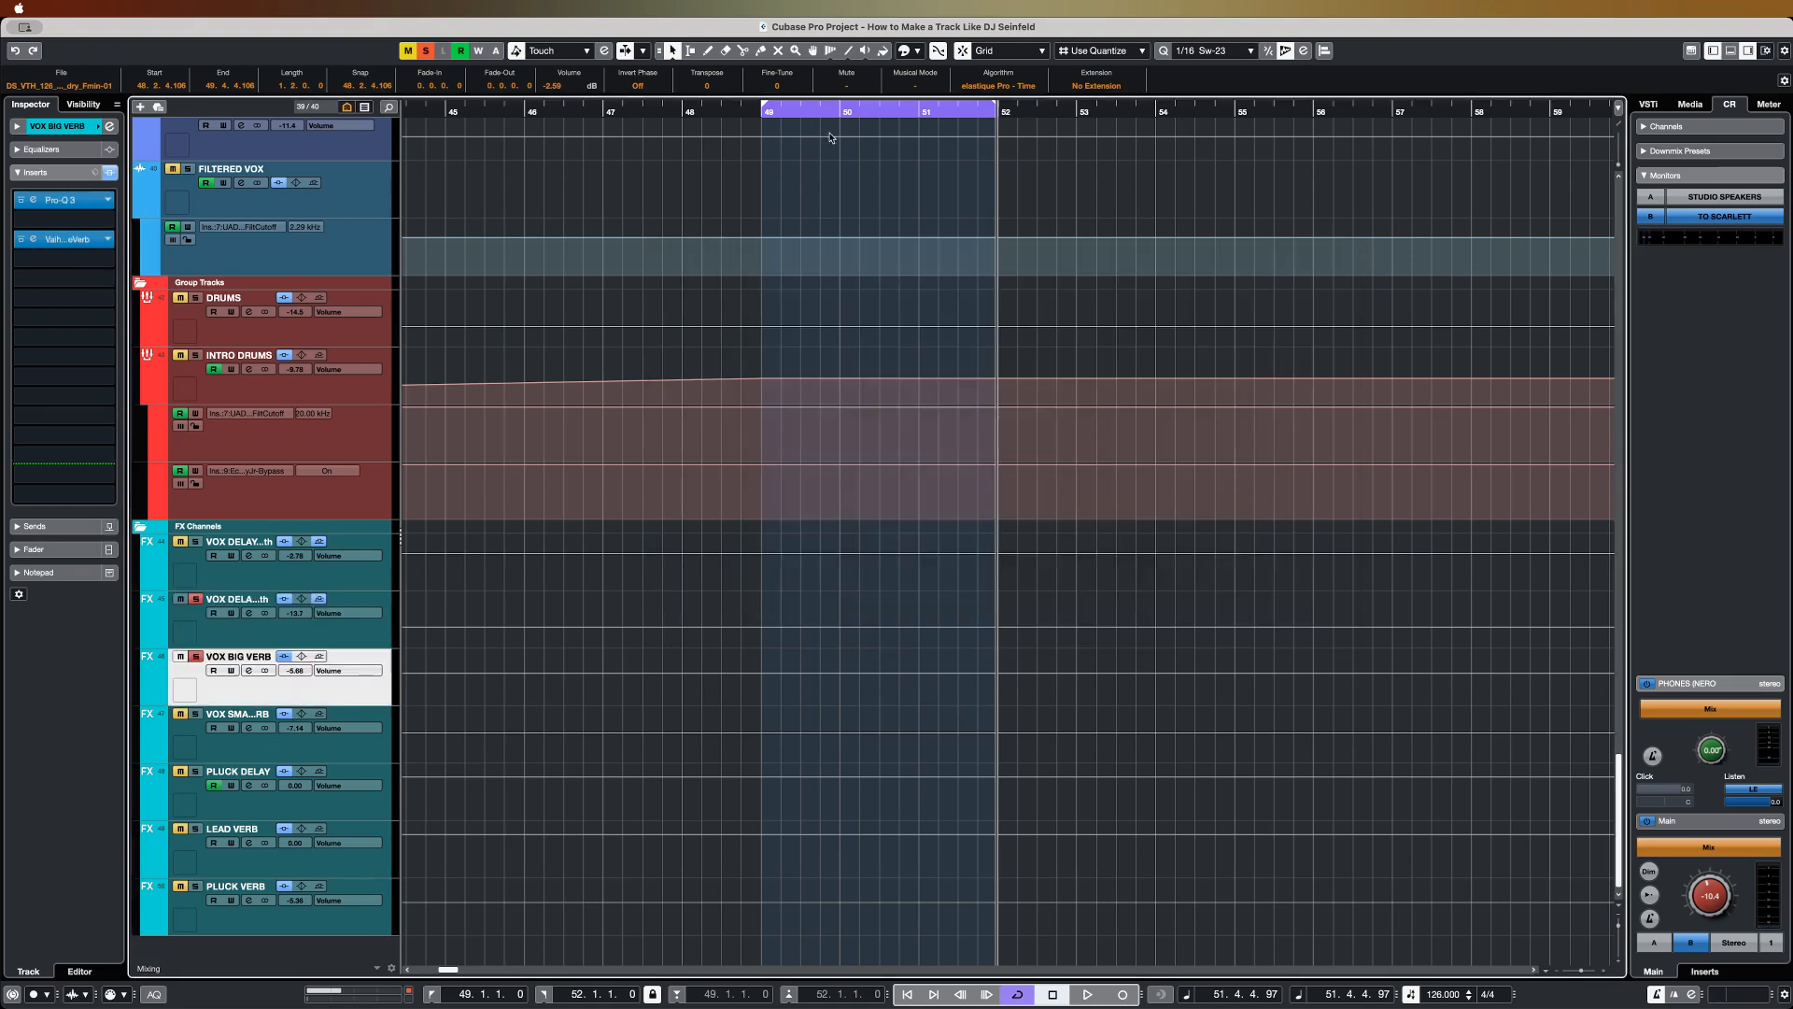
Step: Examine the ValhallaVintageVerb and Pro-Q 3 settings on VOX BIG VERB, play the soloed vocal effects, and close both plug-ins
{"action": "left_click", "coordinate": [757, 110]}
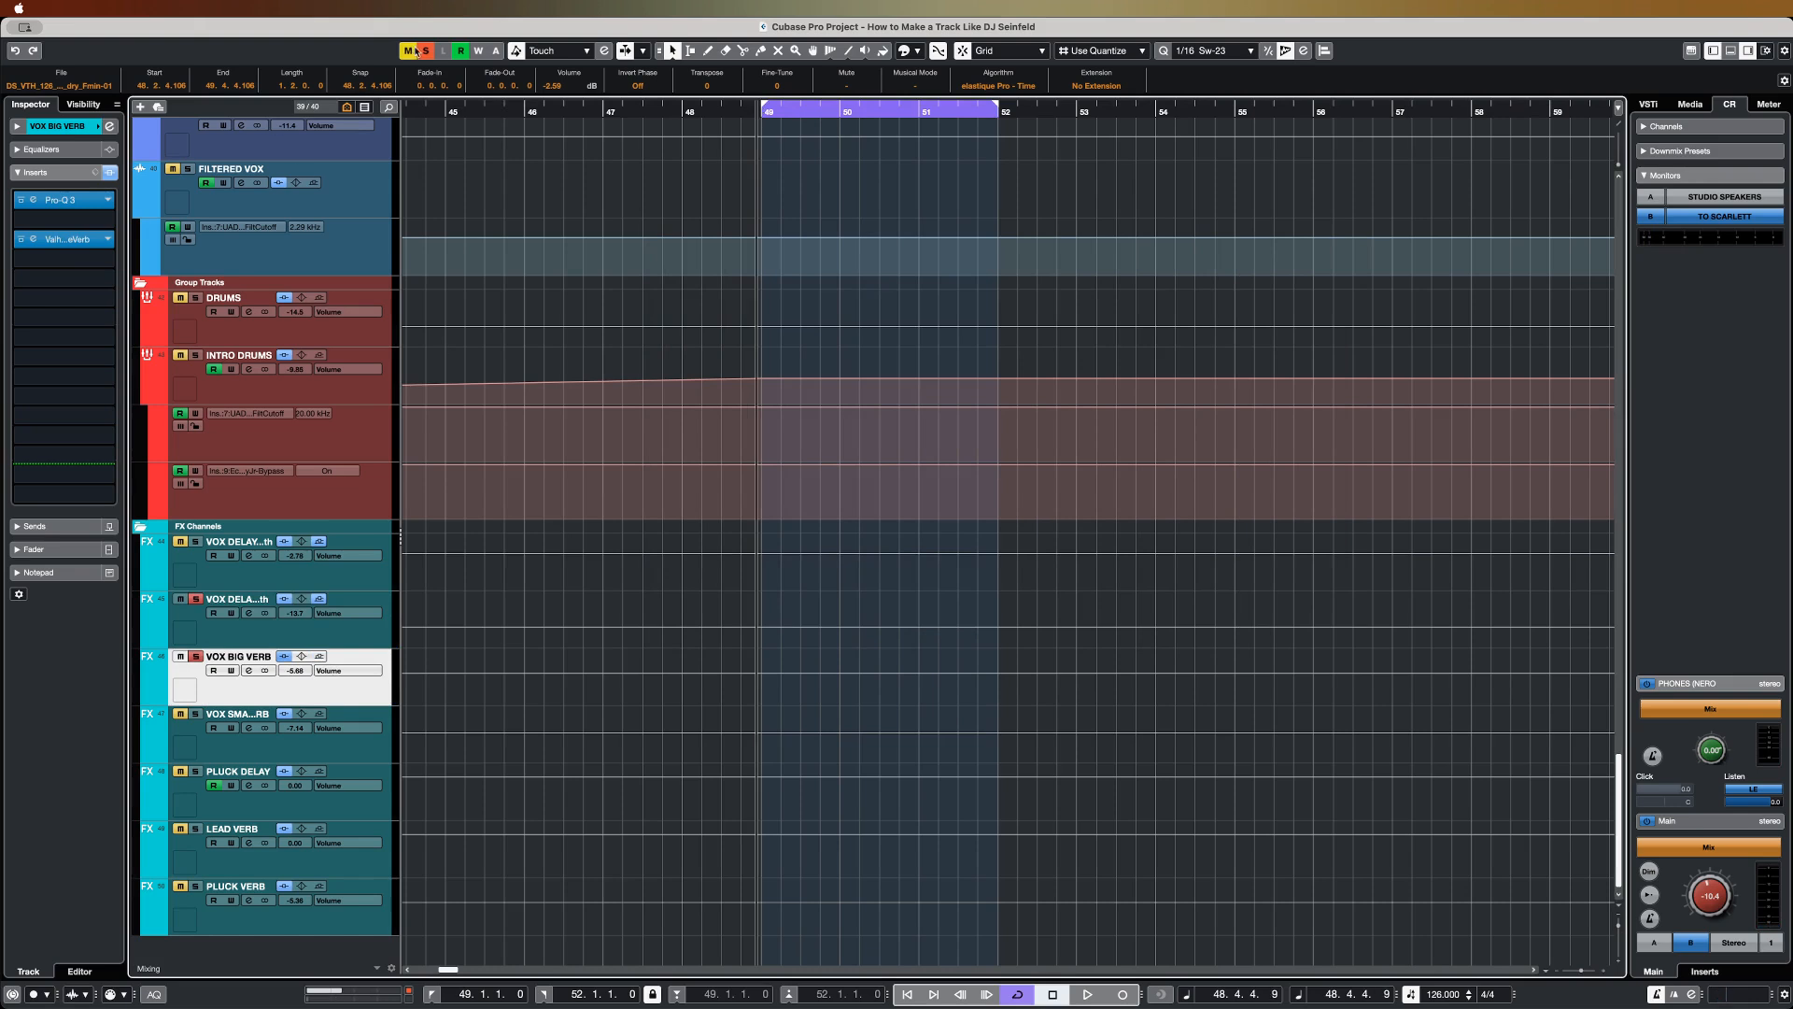
{"action": "left_click", "coordinate": [33, 239]}
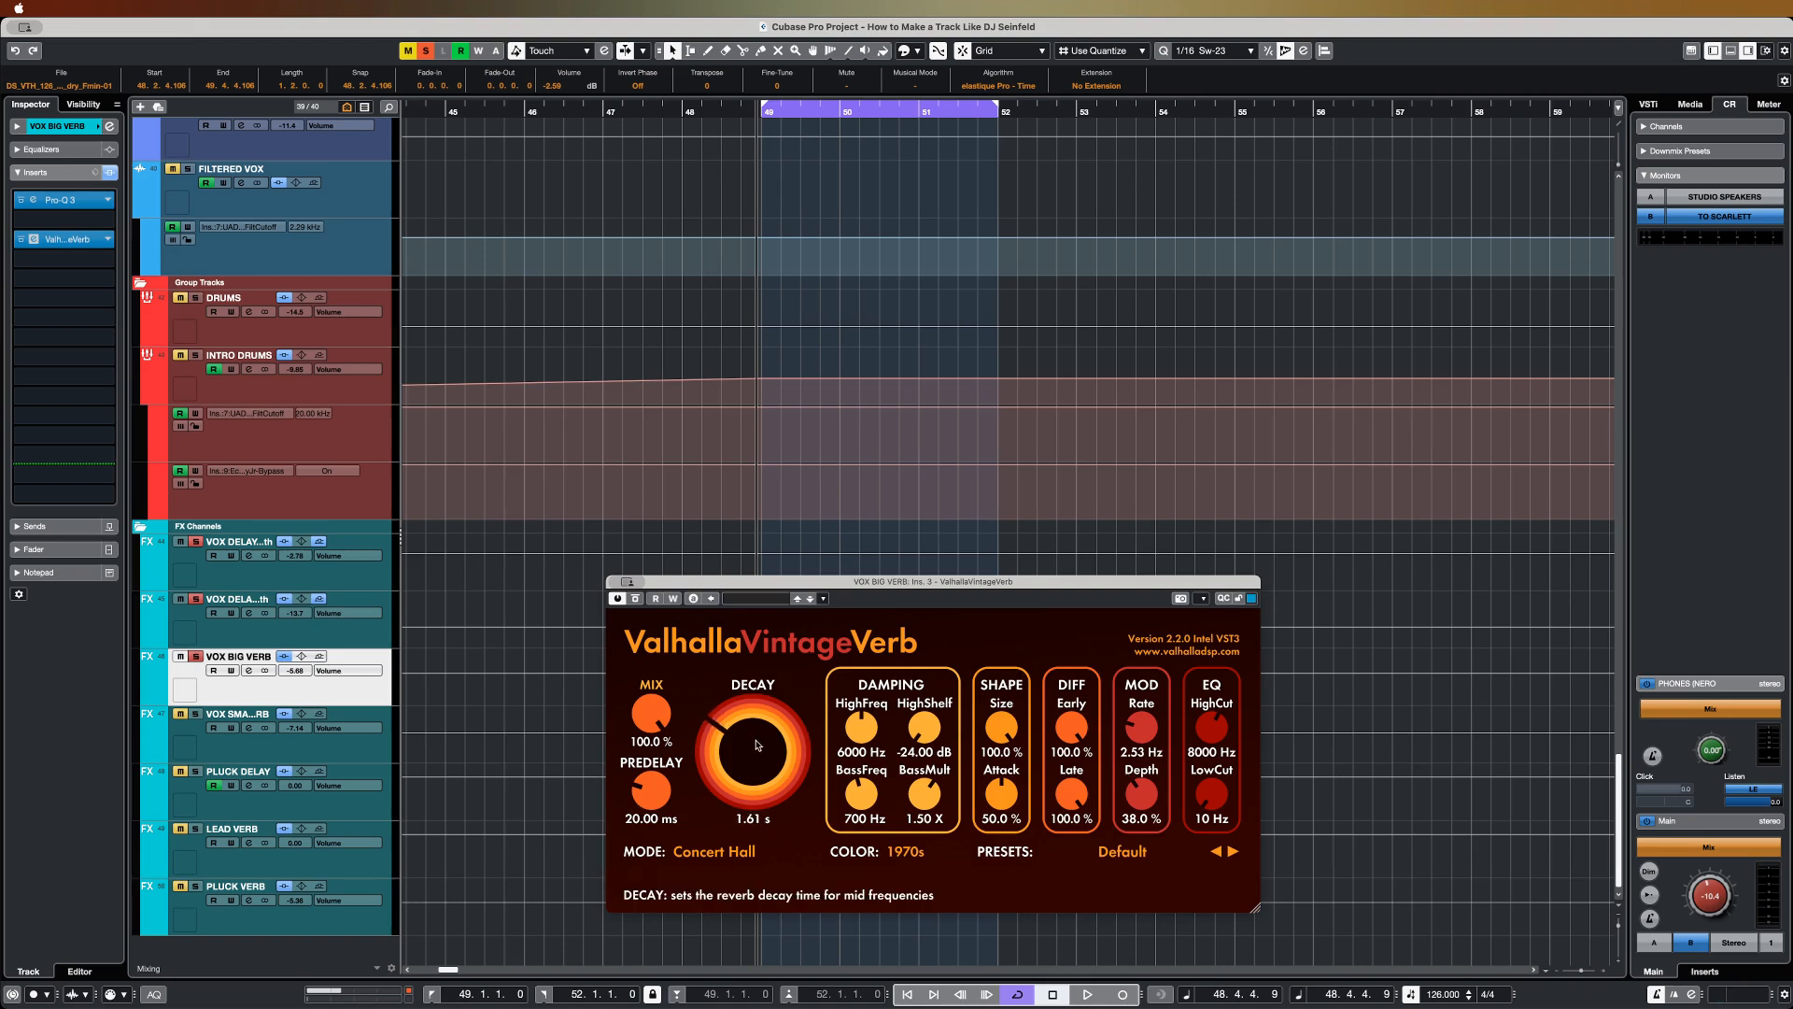
{"action": "left_click", "coordinate": [33, 200]}
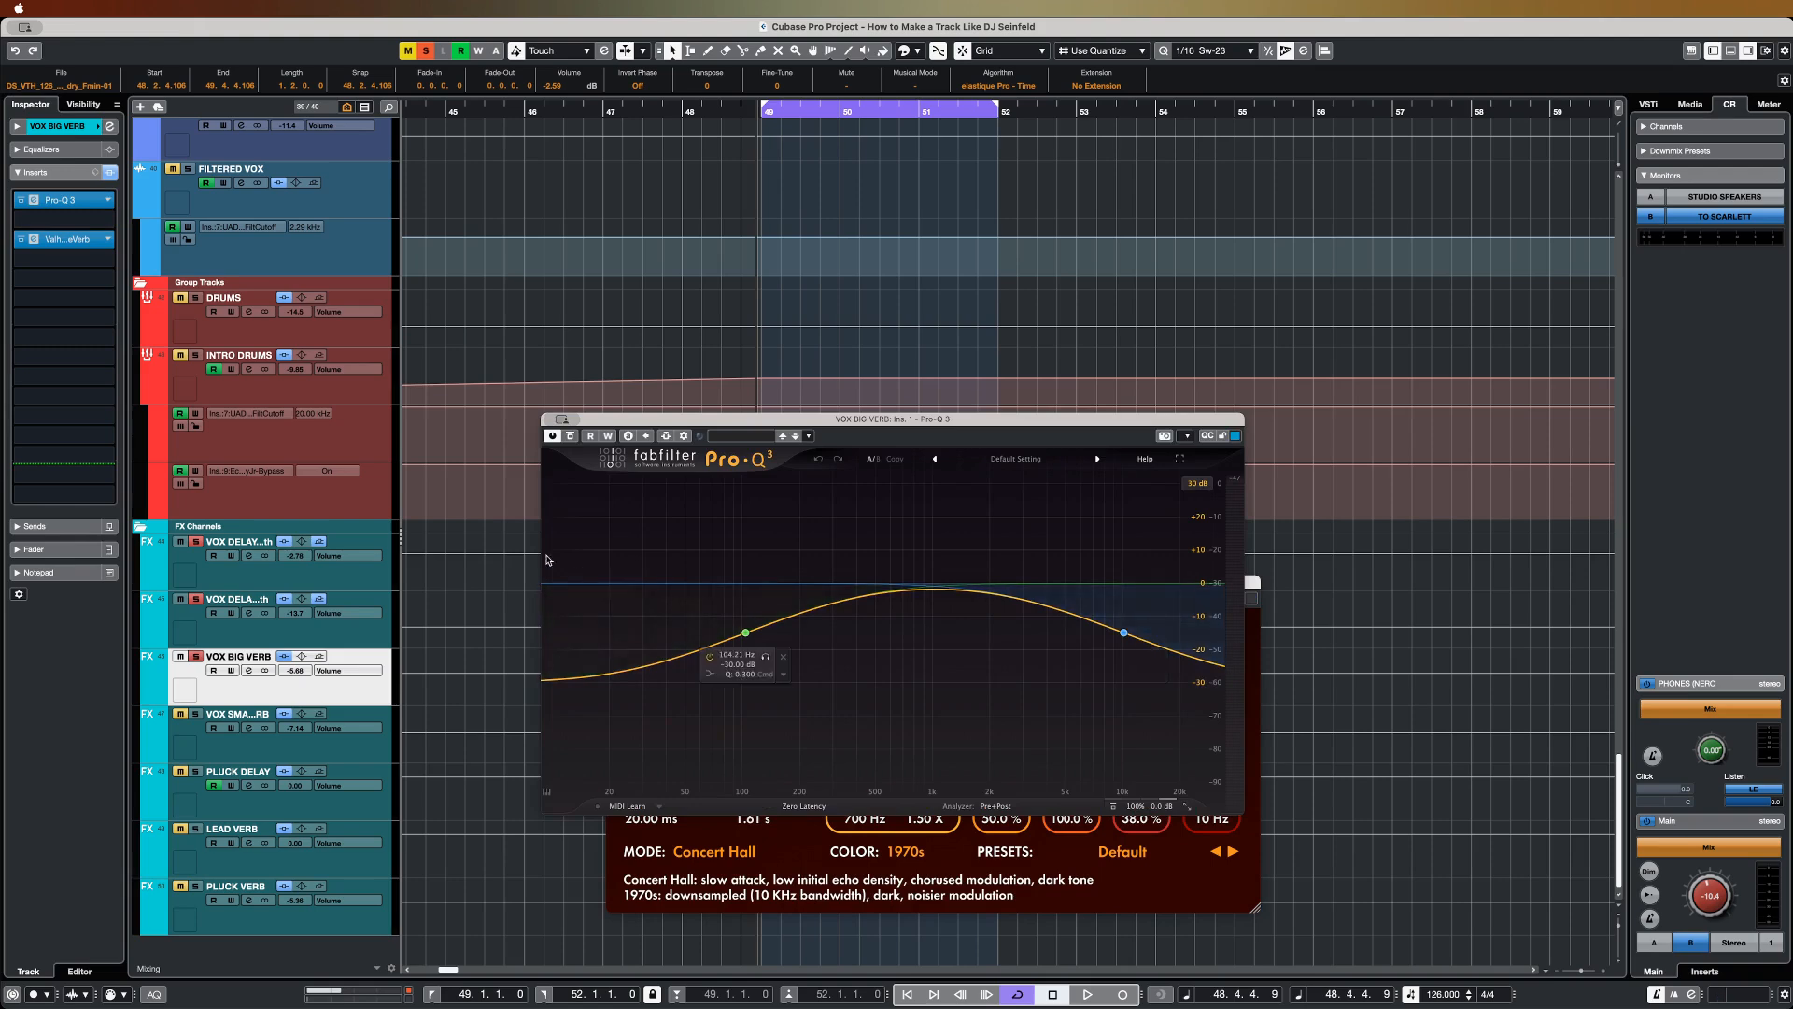
{"action": "left_click", "coordinate": [548, 419]}
{"action": "key", "text": "space"}
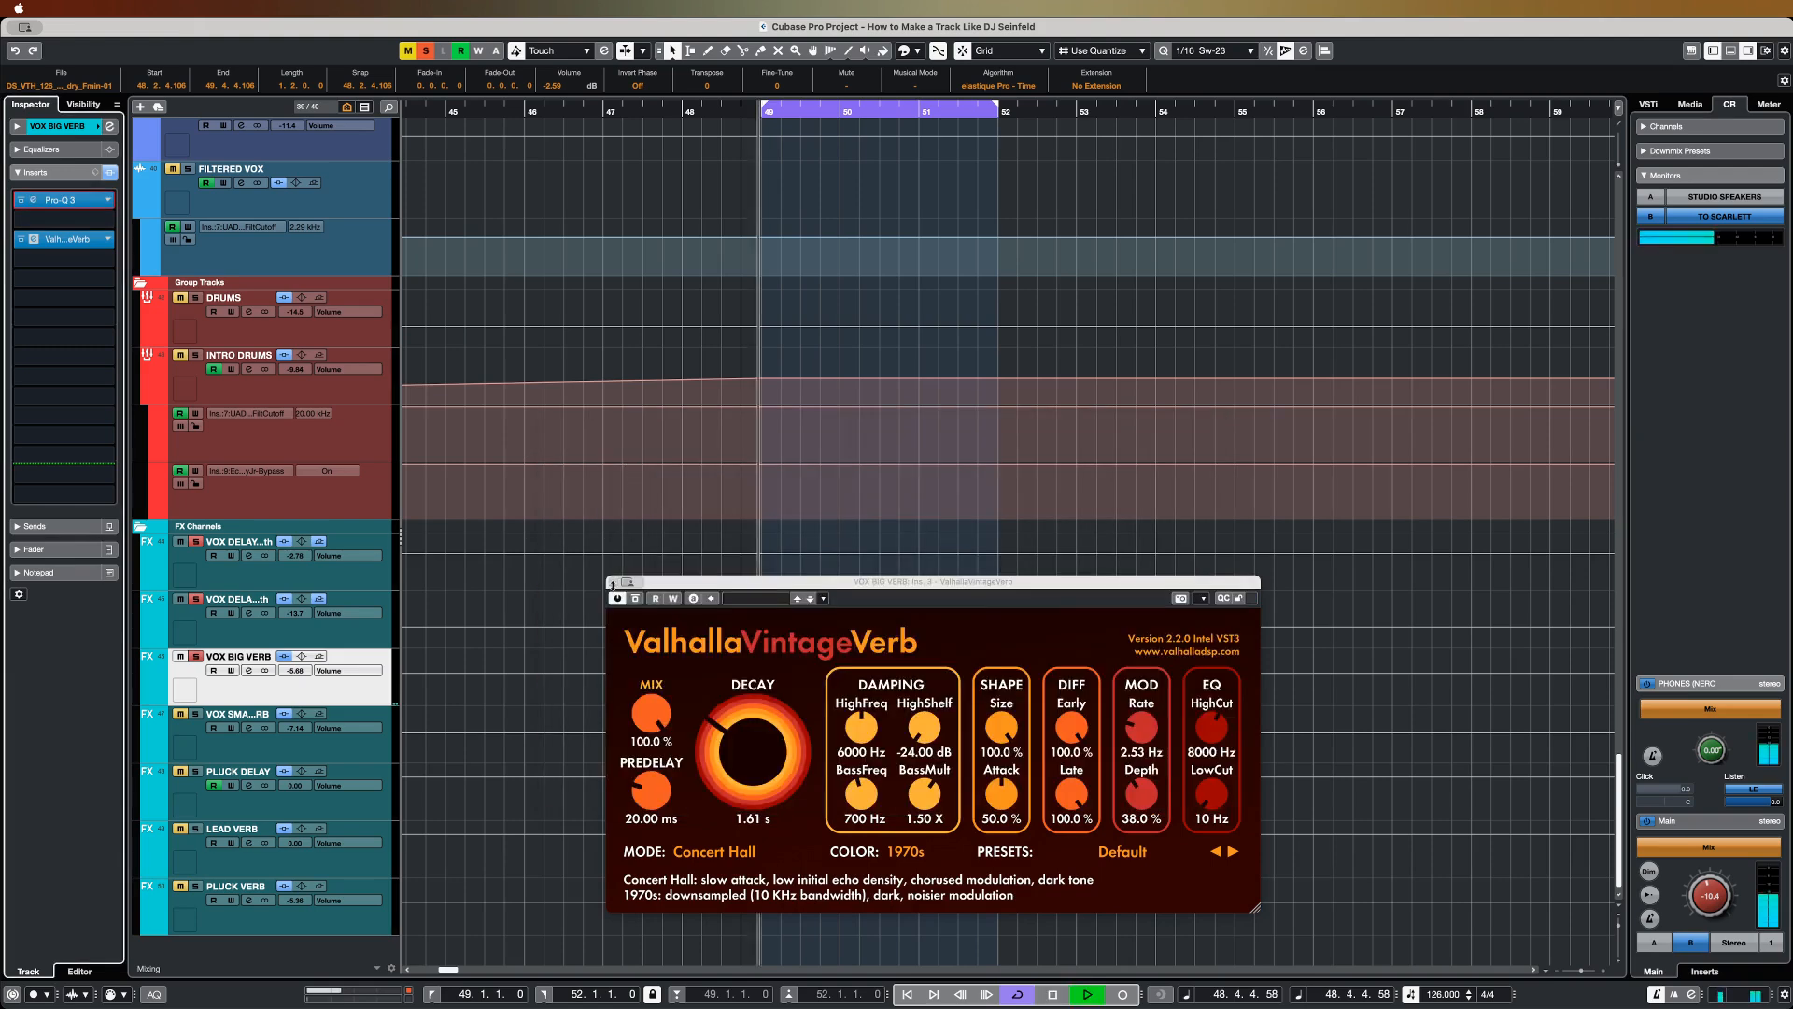
{"action": "left_click", "coordinate": [613, 582]}
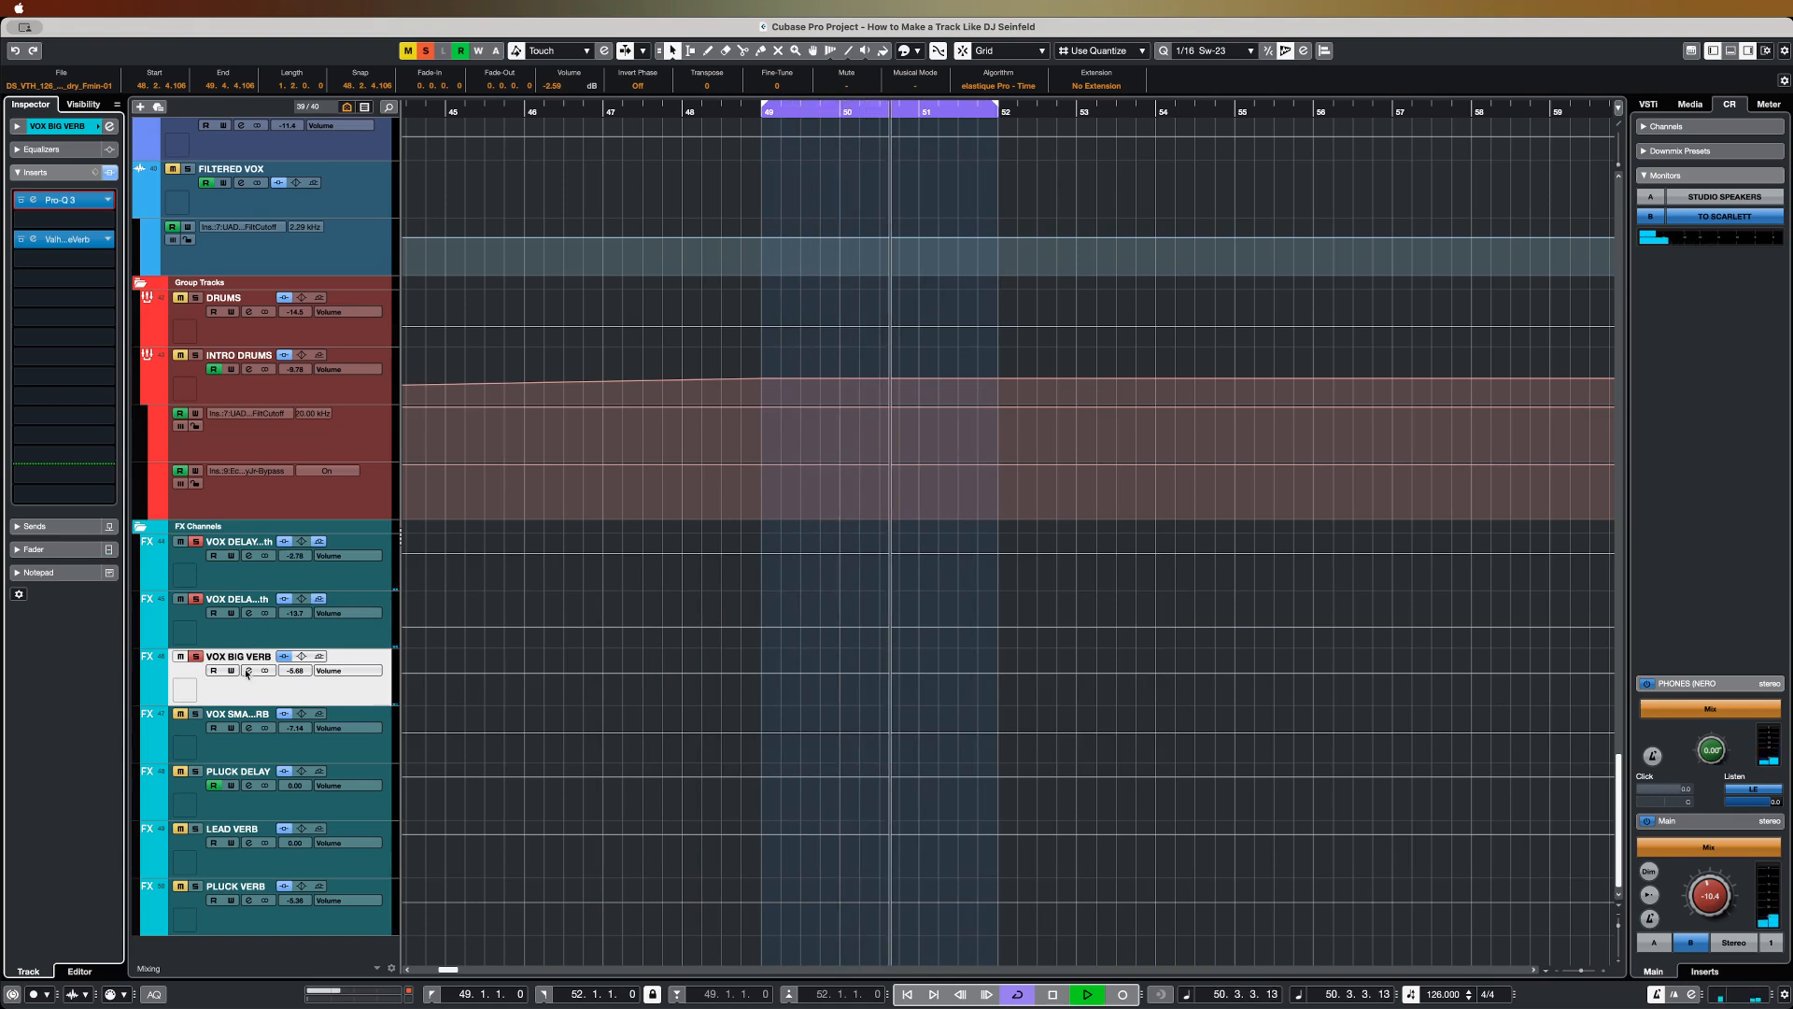
{"action": "key", "text": "space"}
Step: Stop playback and return to bar 49, check the two VOX DELAY channels' inserts, and play the full mix with the solos cleared
{"action": "left_click", "coordinate": [758, 114]}
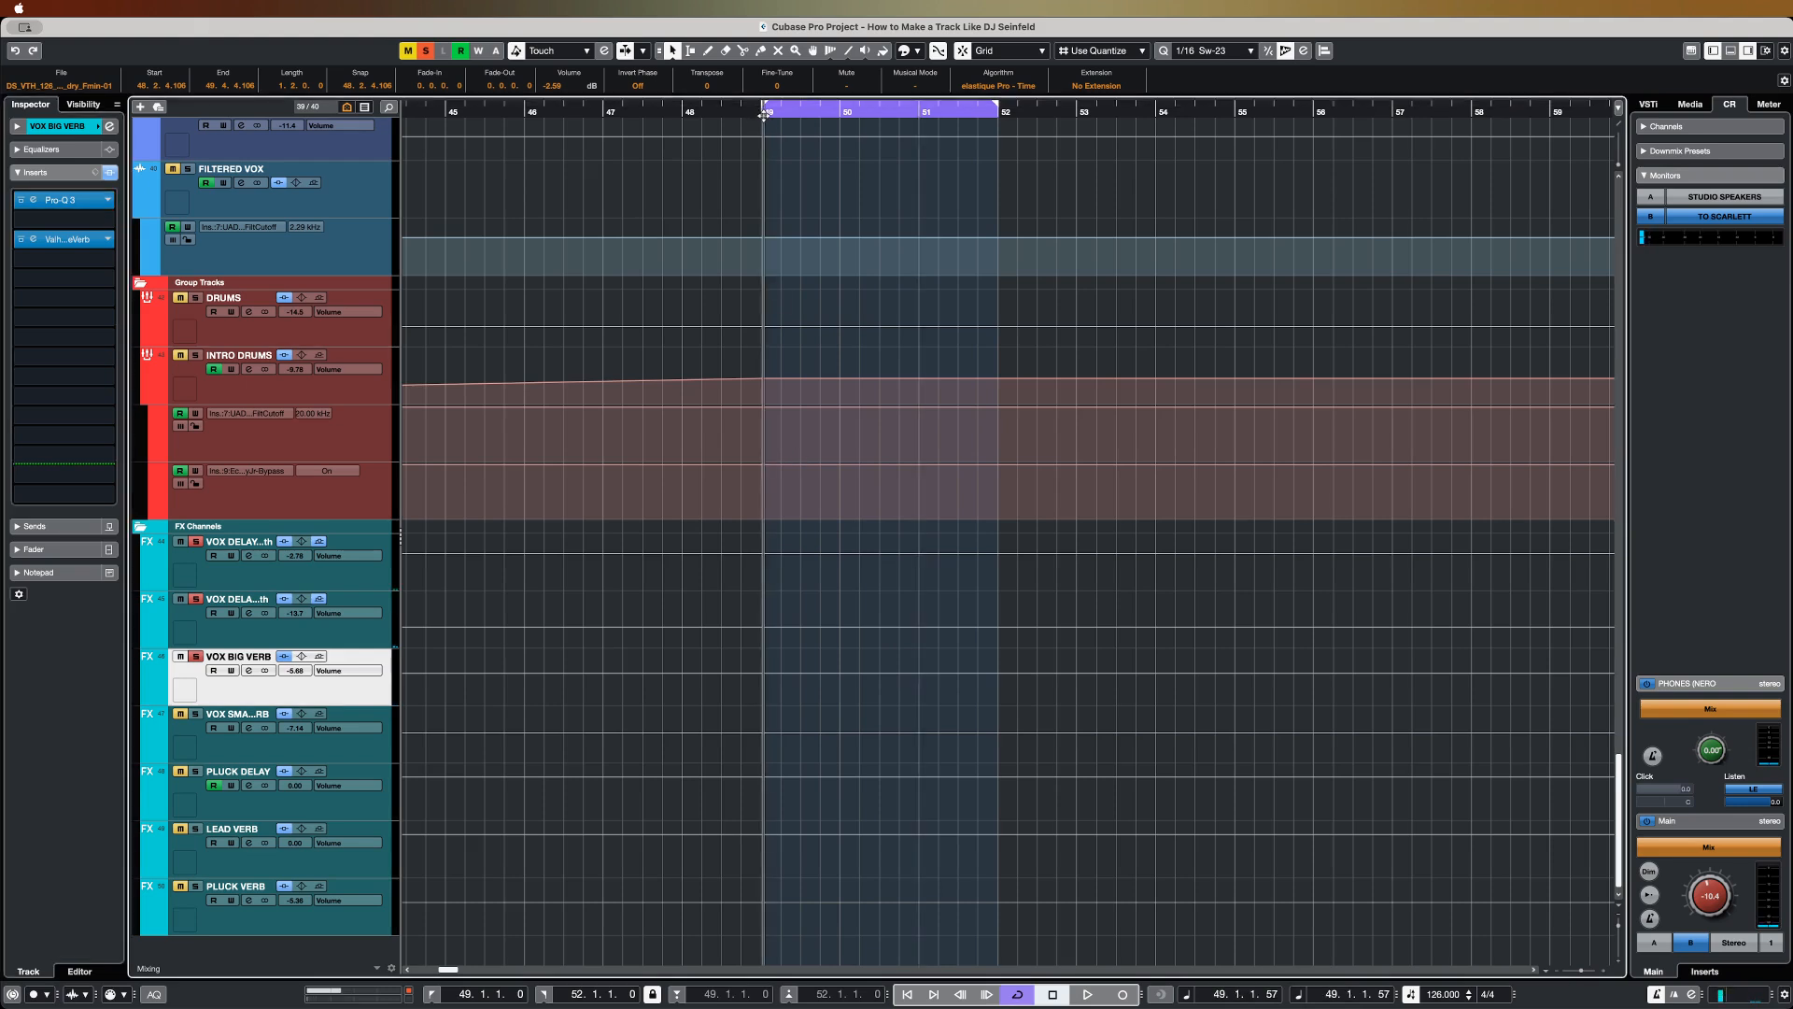
{"action": "left_click", "coordinate": [335, 576]}
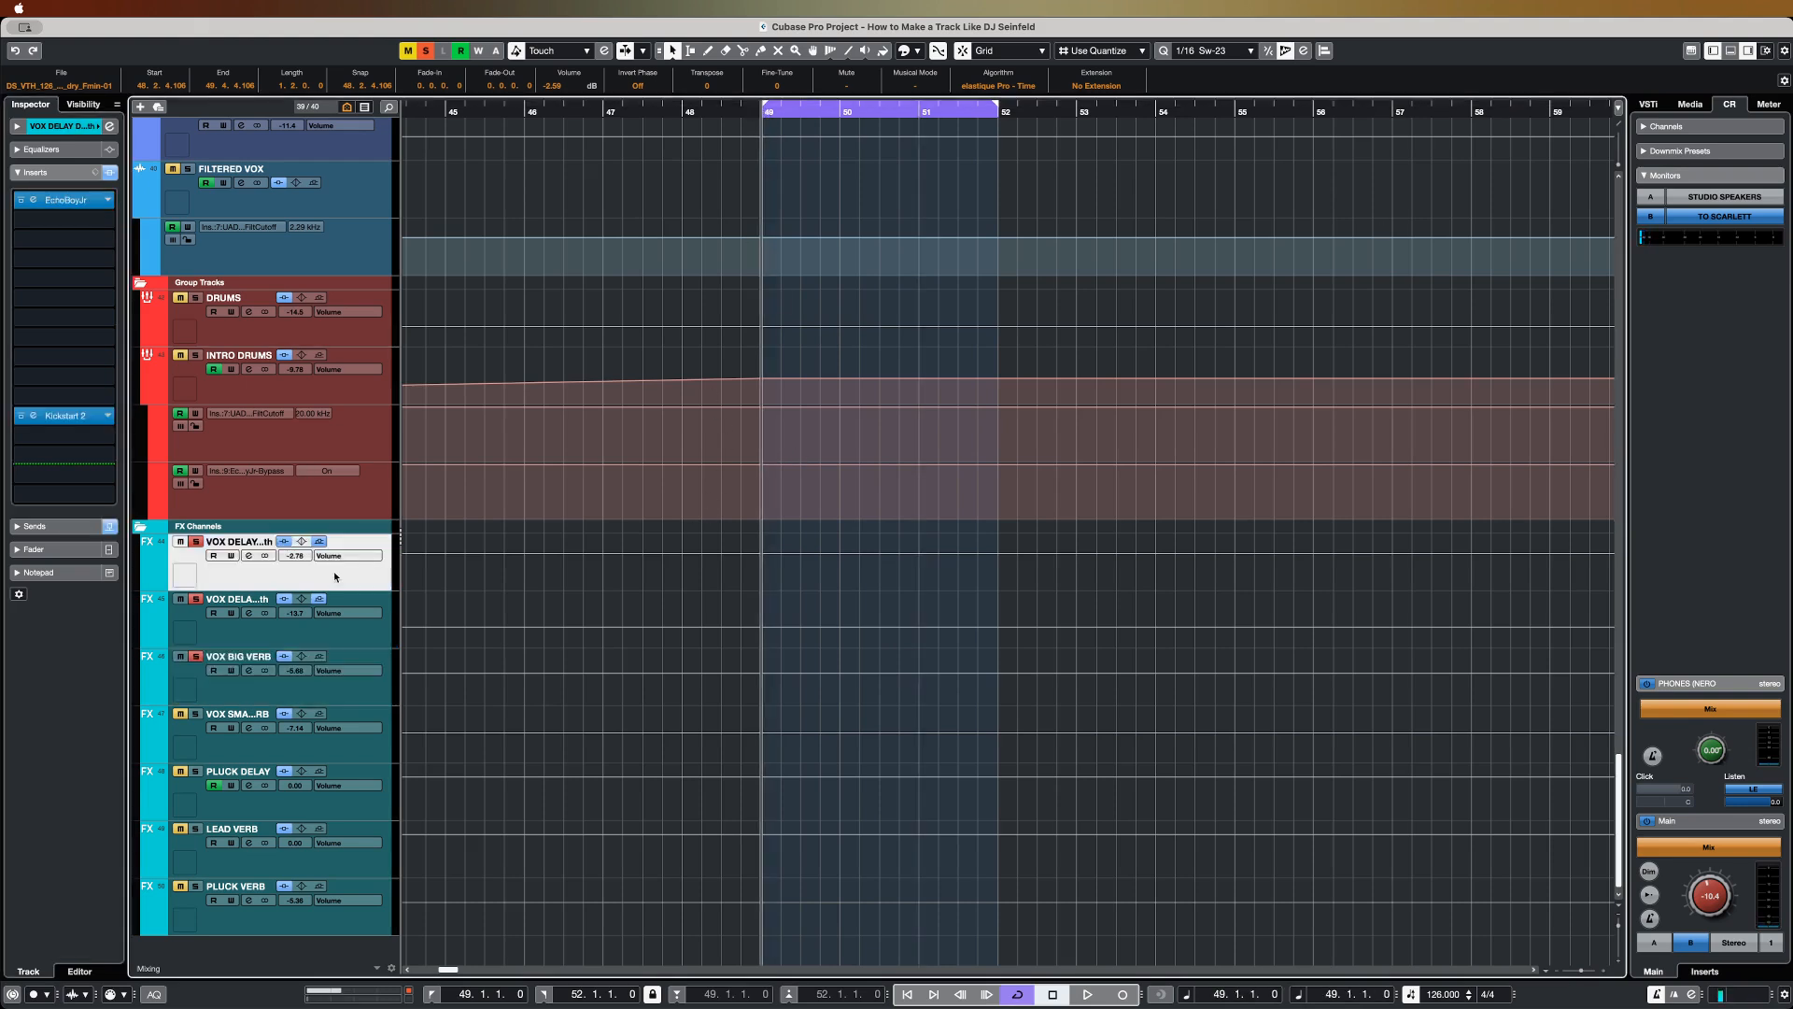
{"action": "left_click", "coordinate": [276, 643]}
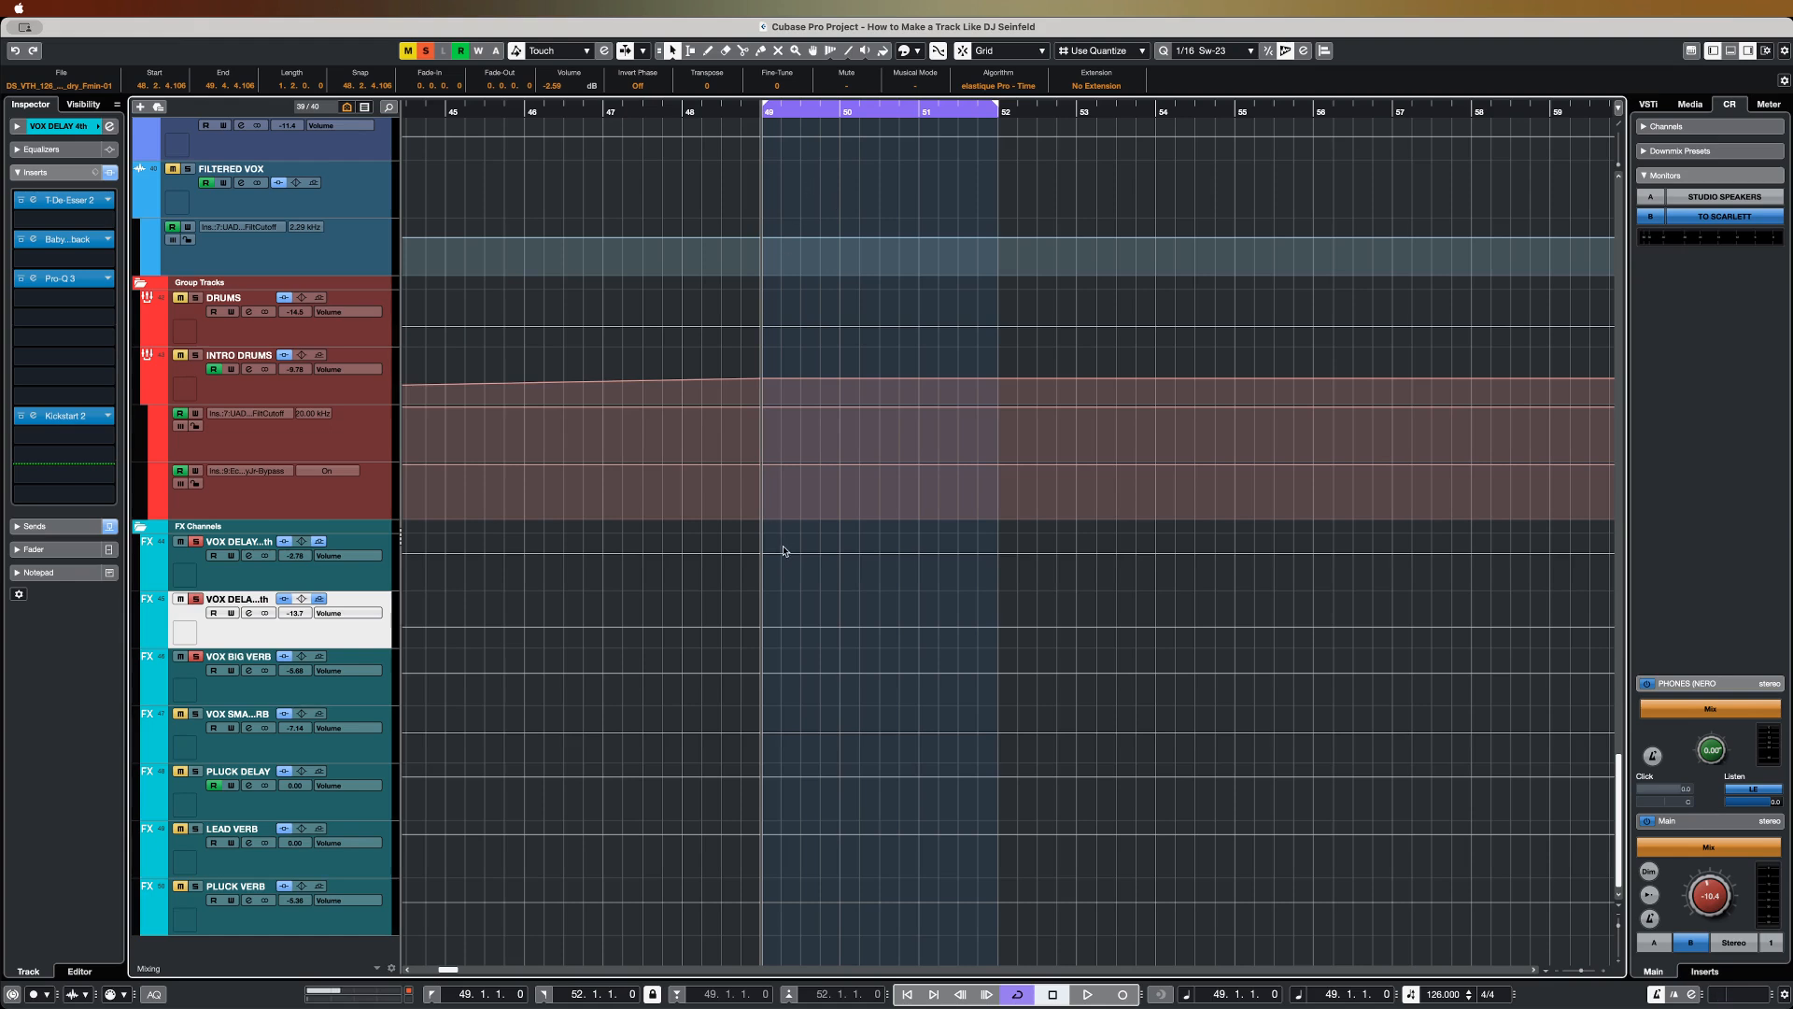
{"action": "key", "text": "space"}
{"action": "left_click", "coordinate": [1205, 574]}
{"action": "scroll", "coordinate": [1149, 439], "scroll_direction": "up", "scroll_amount": 3}
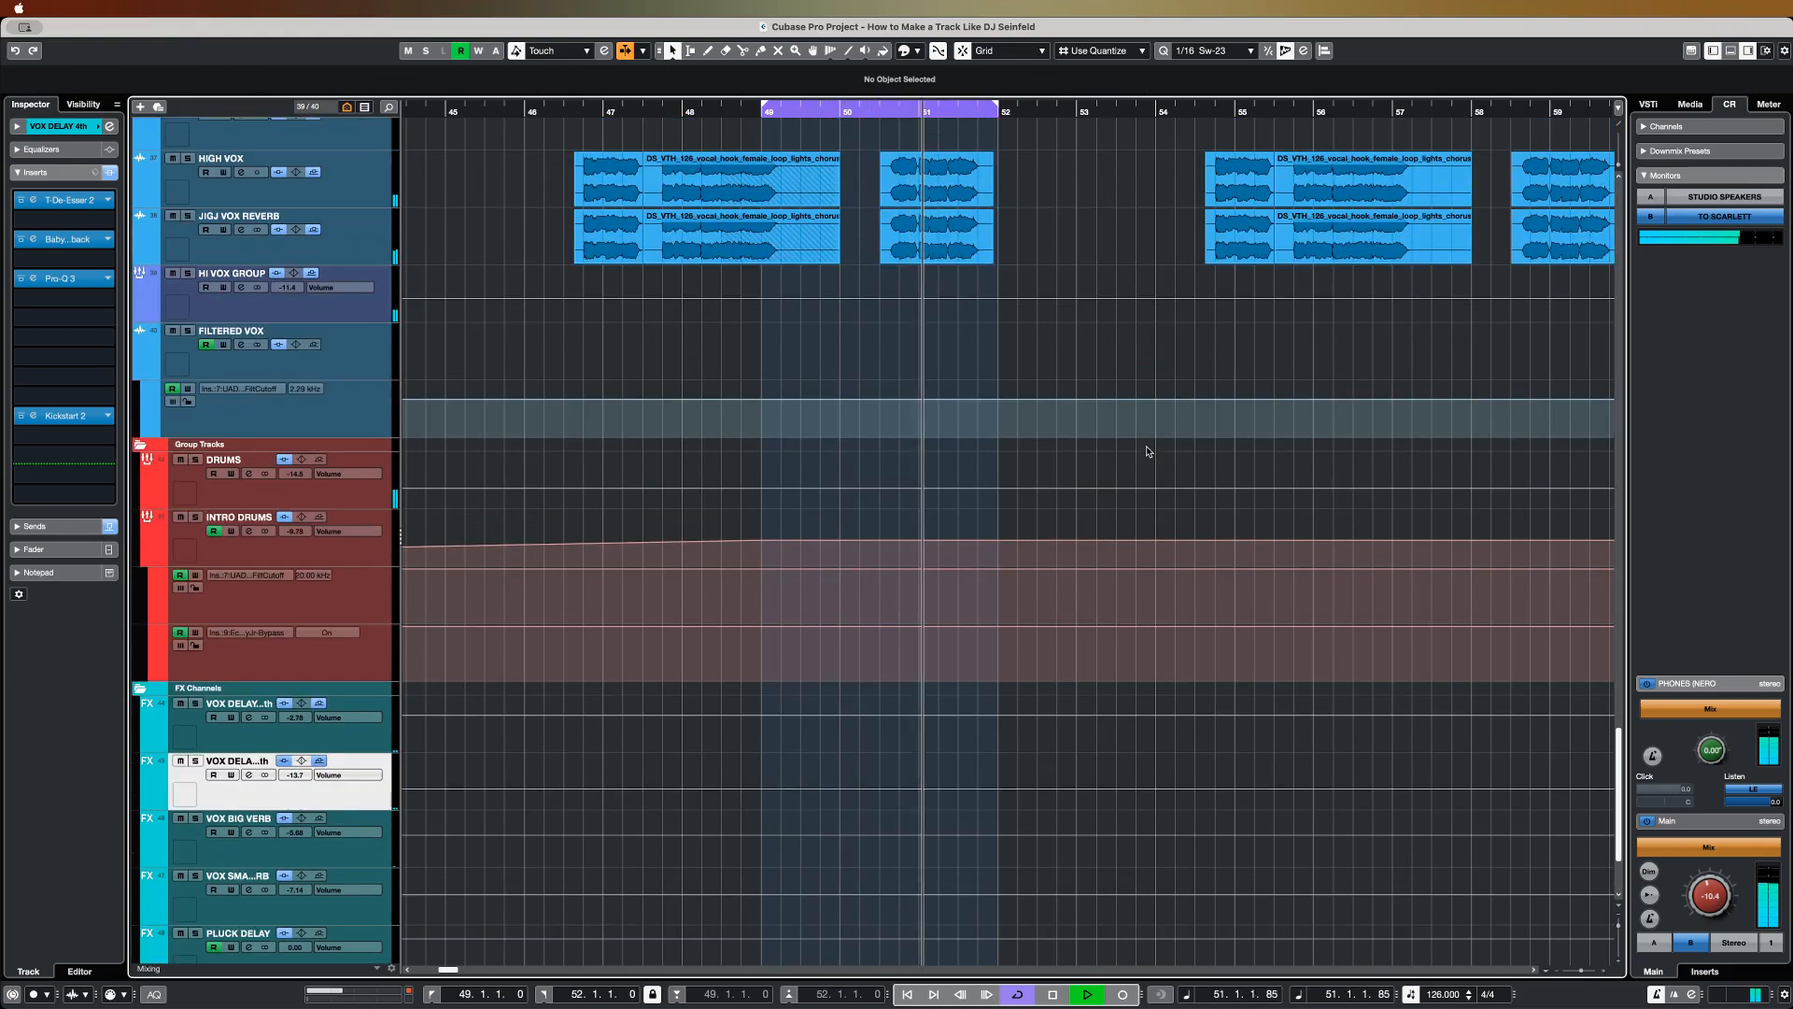
Step: Turn off the loop and let the mix play on while finding the DETUNE LEAD part that starts at bar 65
{"action": "key", "text": "KP_Divide"}
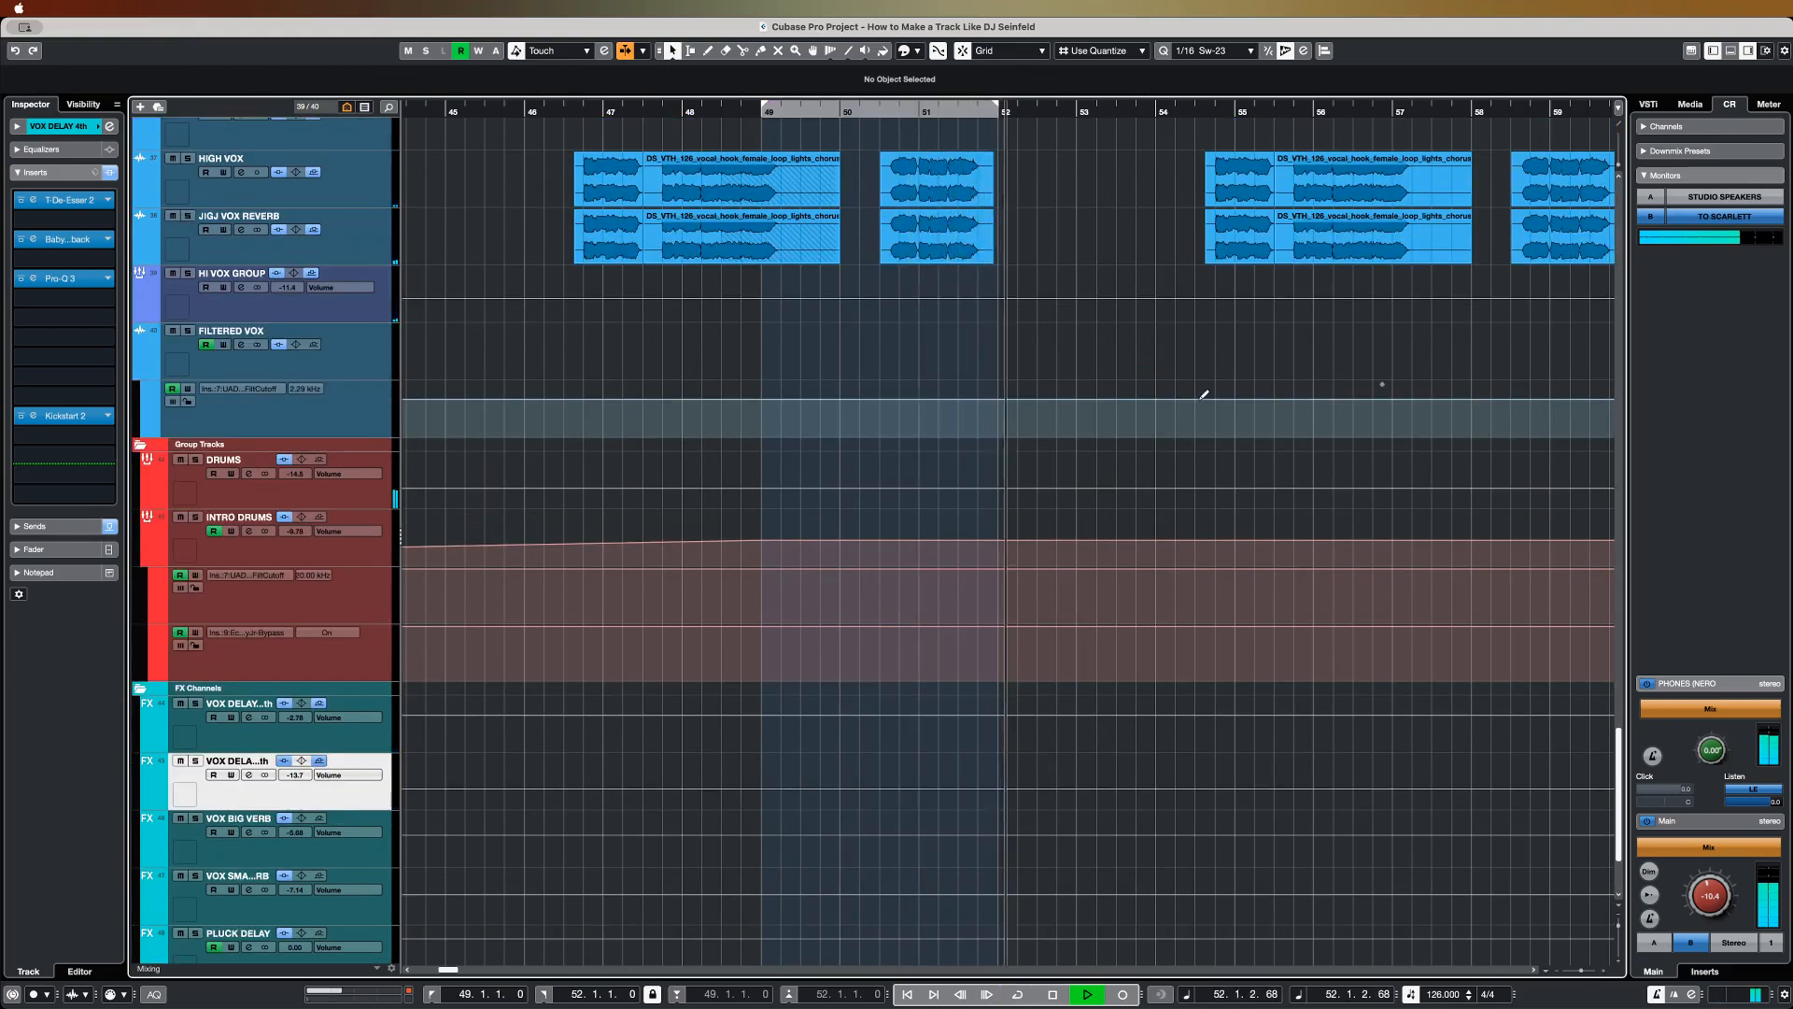
{"action": "scroll", "coordinate": [1199, 397], "scroll_direction": "up", "scroll_amount": 3}
{"action": "scroll", "coordinate": [1200, 404], "scroll_direction": "down", "scroll_amount": 2}
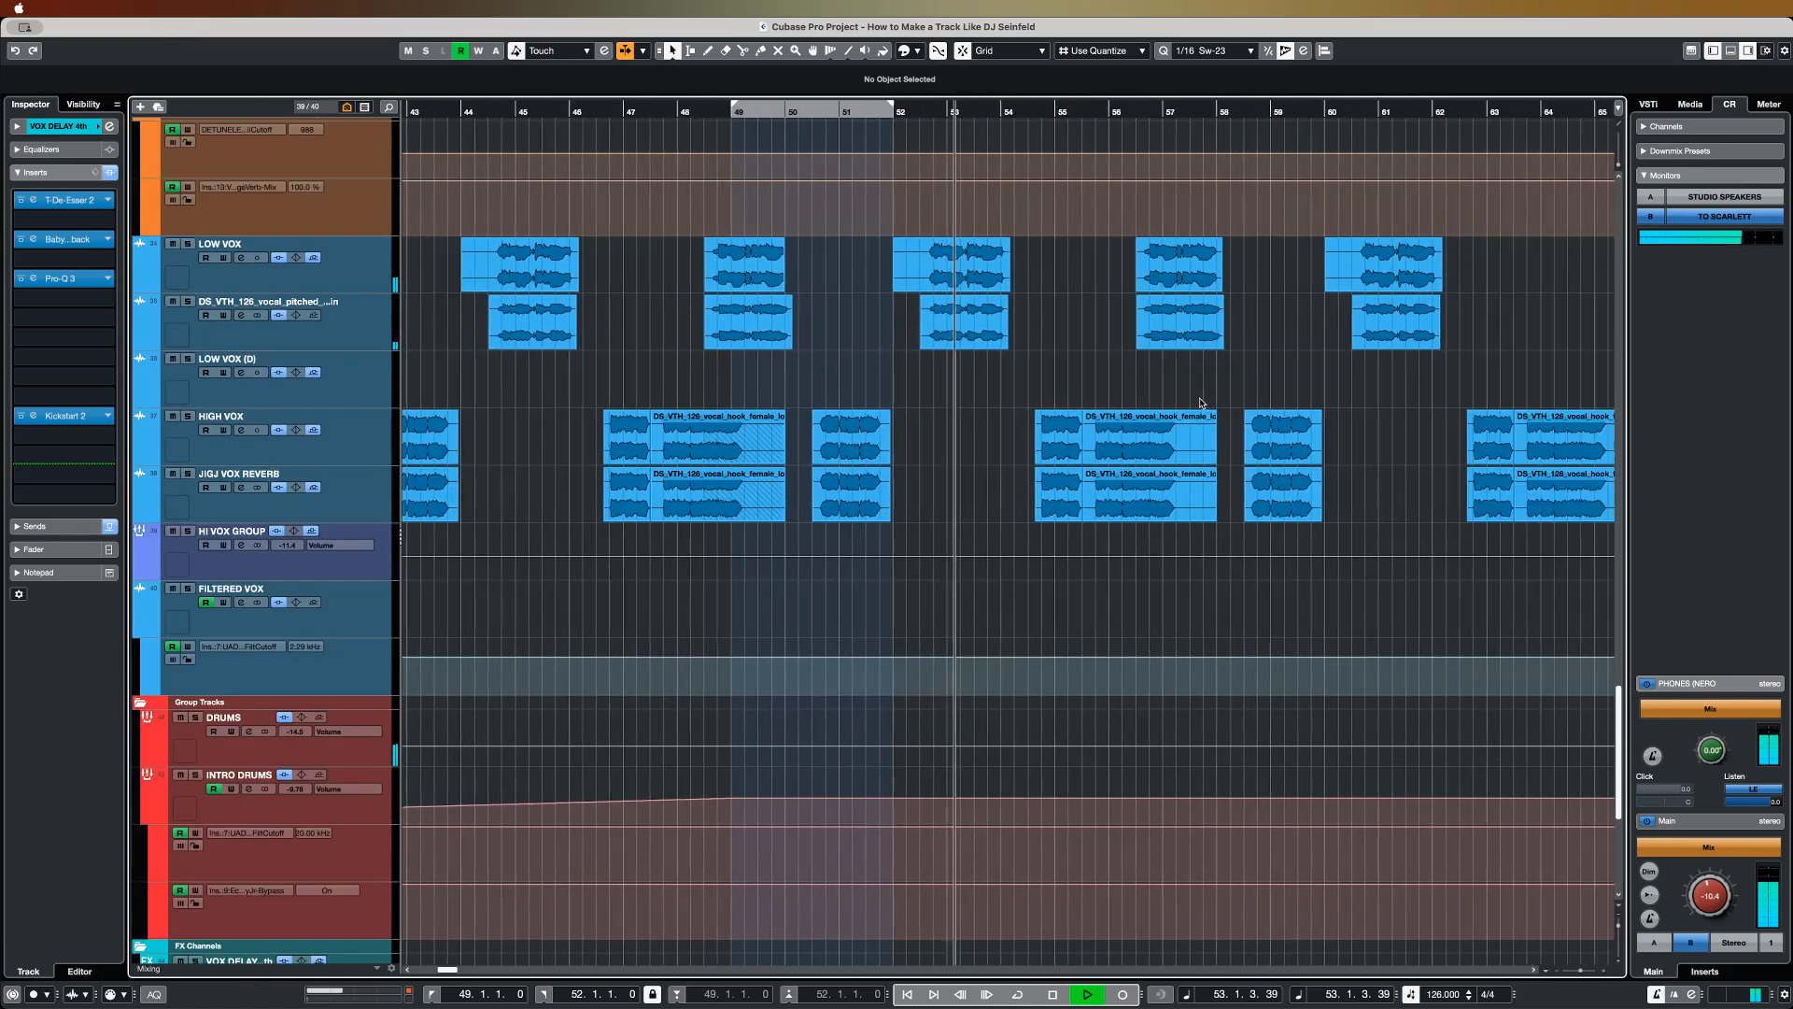
{"action": "scroll", "coordinate": [1215, 480], "scroll_direction": "up", "scroll_amount": 3}
{"action": "scroll", "coordinate": [1217, 479], "scroll_direction": "up", "scroll_amount": 5}
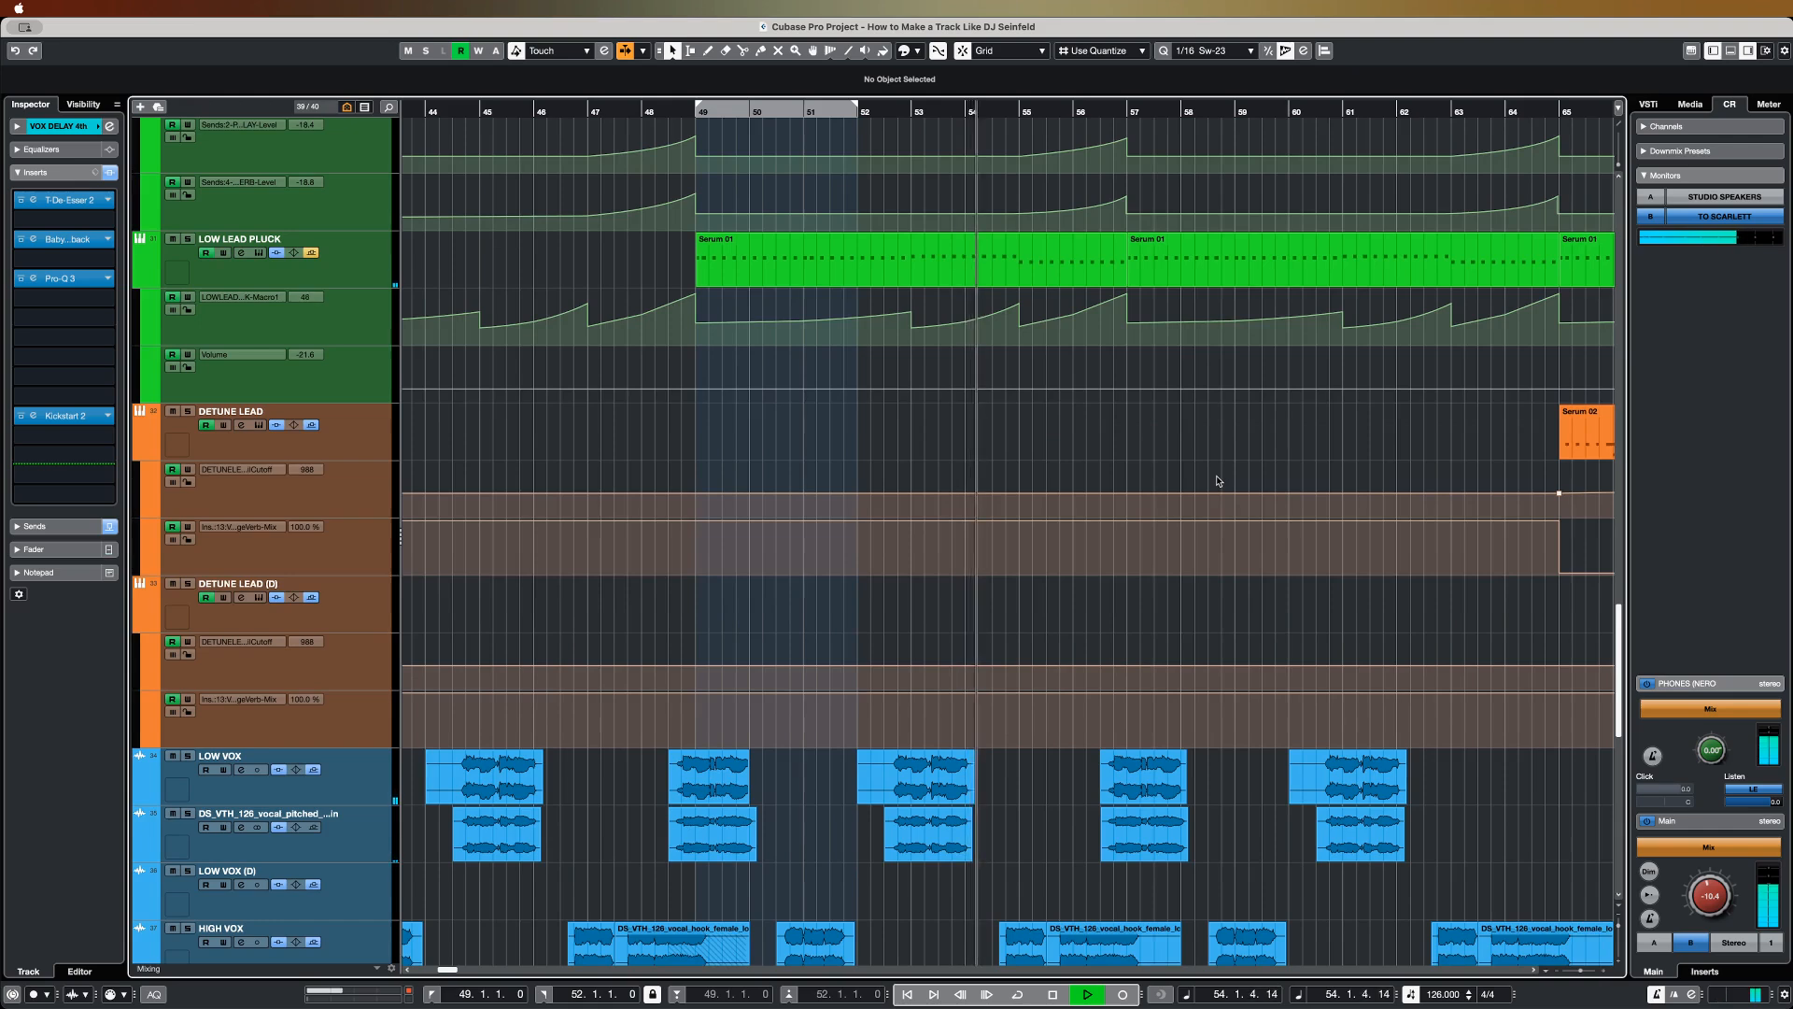
{"action": "scroll", "coordinate": [1199, 593], "scroll_direction": "right", "scroll_amount": 5}
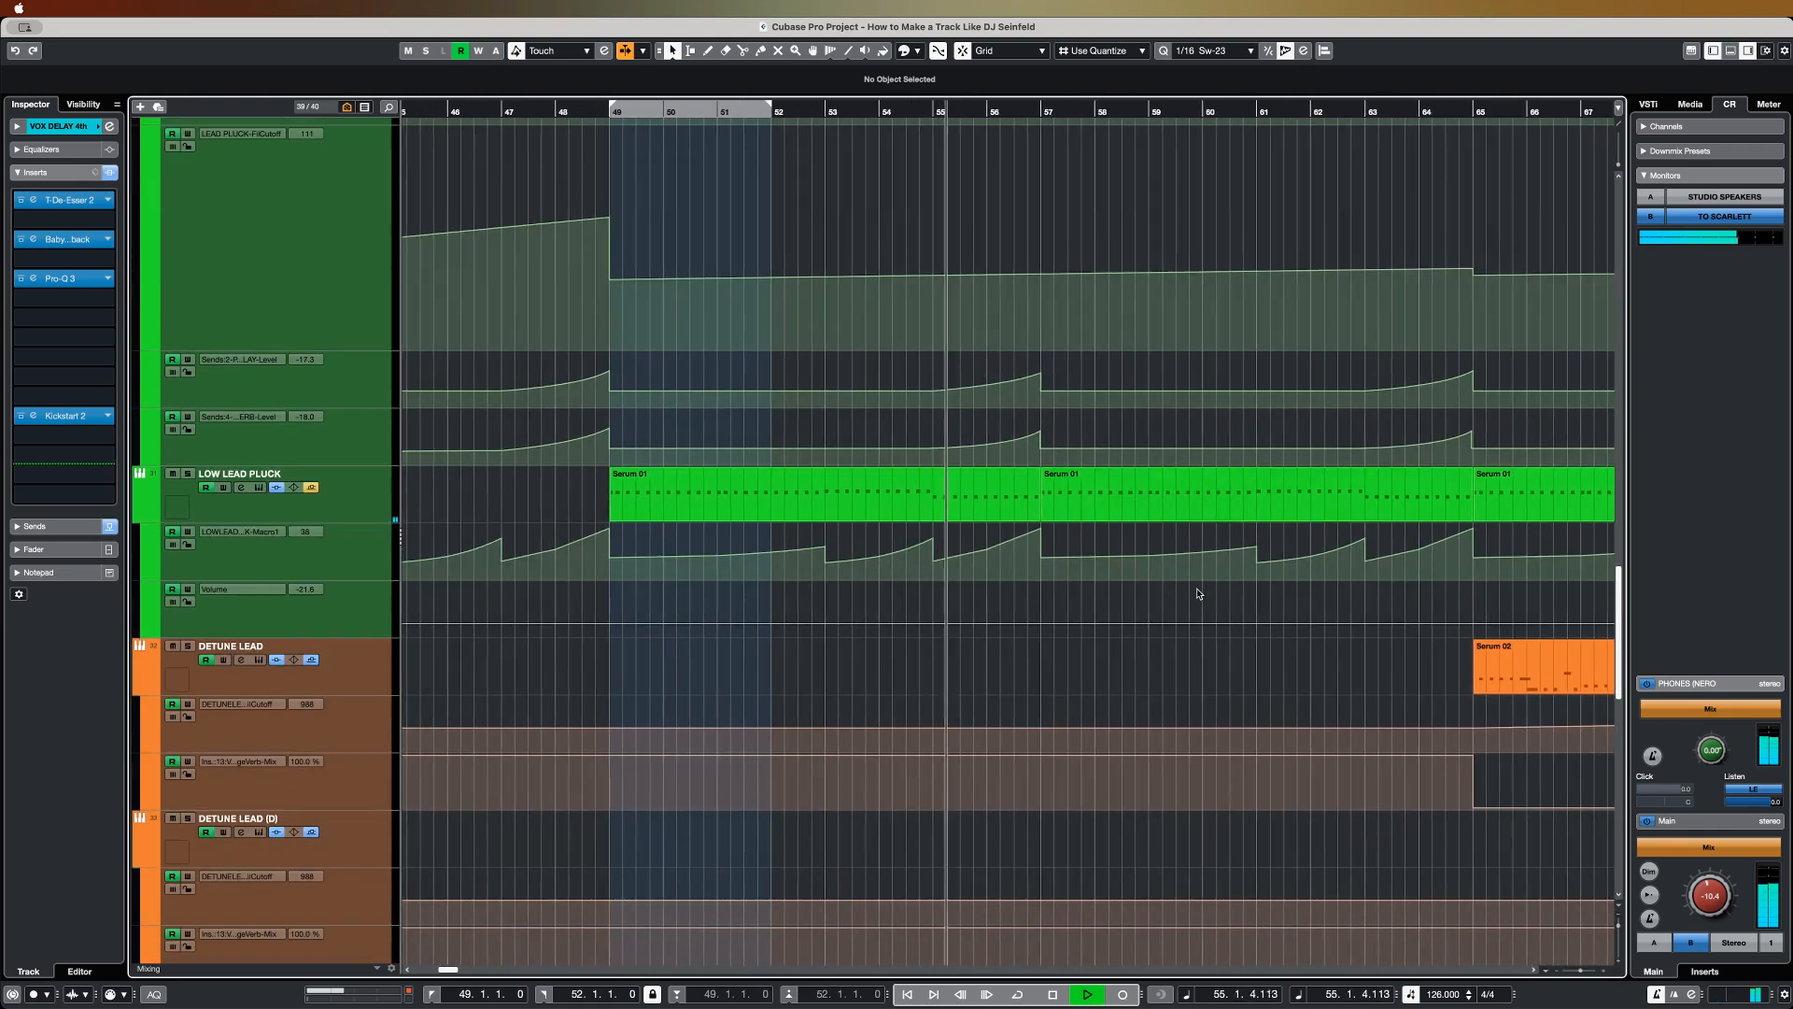
{"action": "scroll", "coordinate": [1214, 595], "scroll_direction": "right", "scroll_amount": 2}
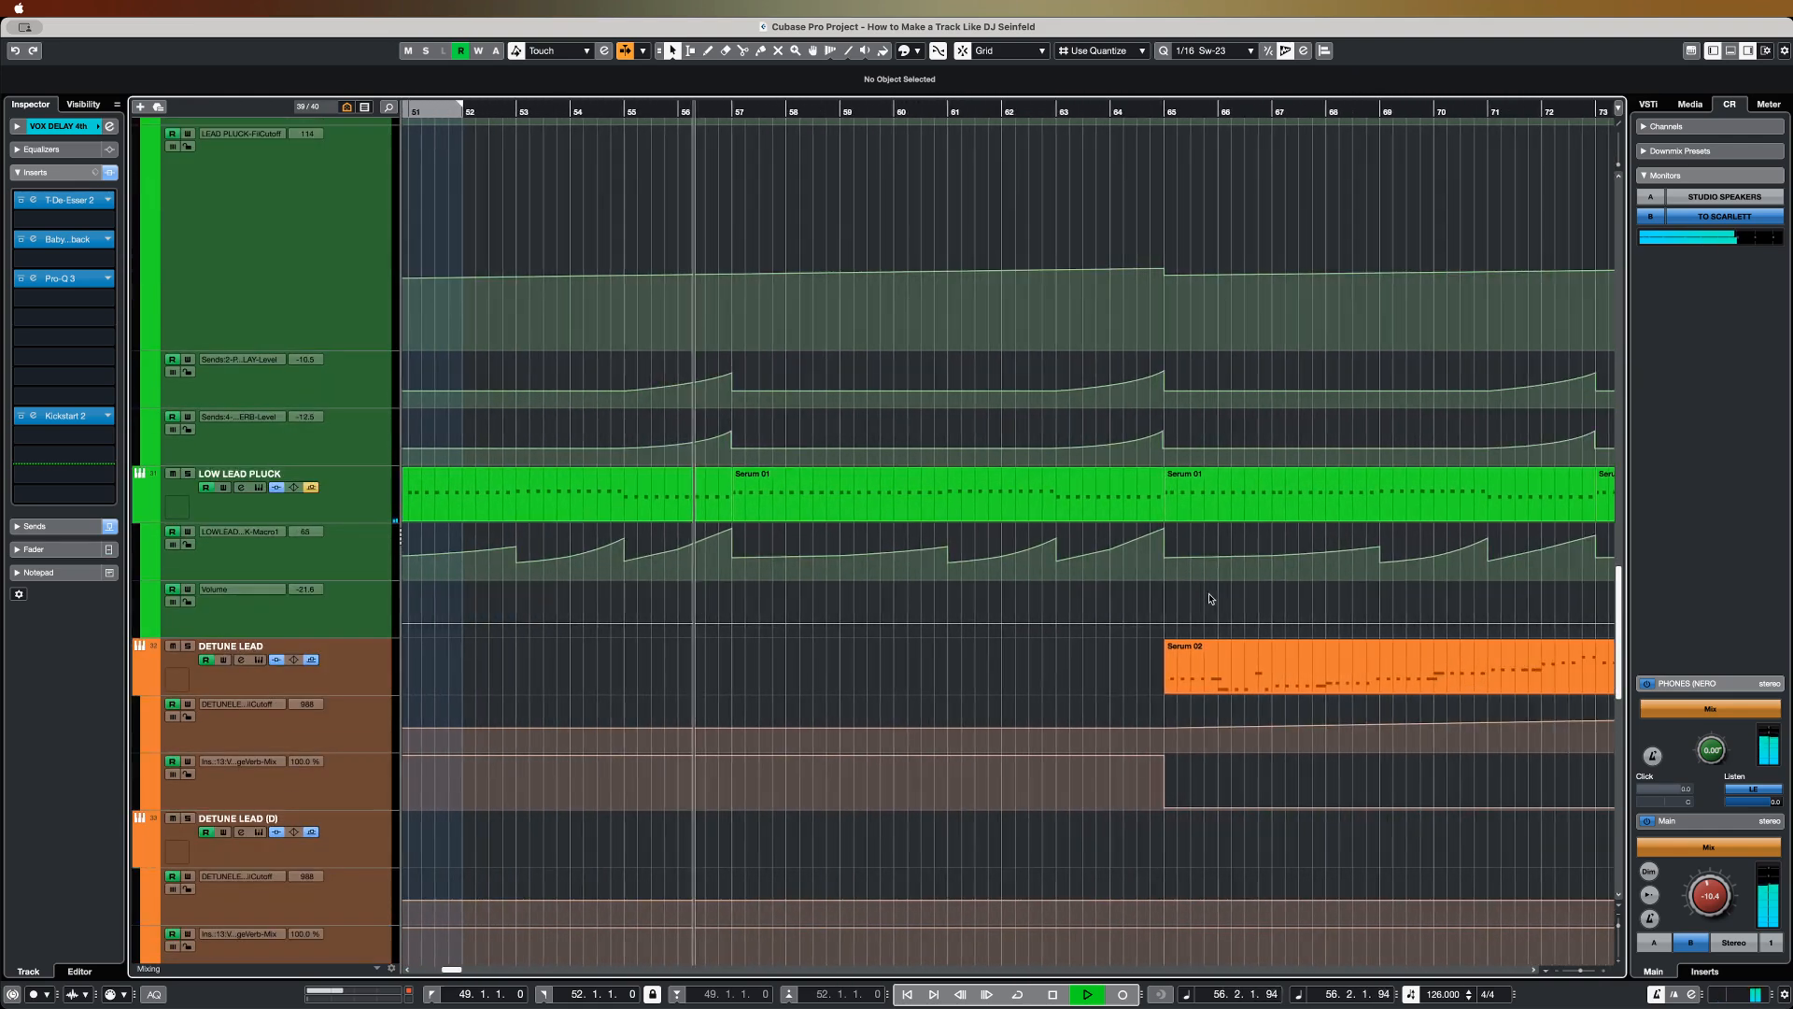
{"action": "scroll", "coordinate": [1109, 625], "scroll_direction": "right", "scroll_amount": 2}
{"action": "scroll", "coordinate": [1109, 625], "scroll_direction": "right", "scroll_amount": 7}
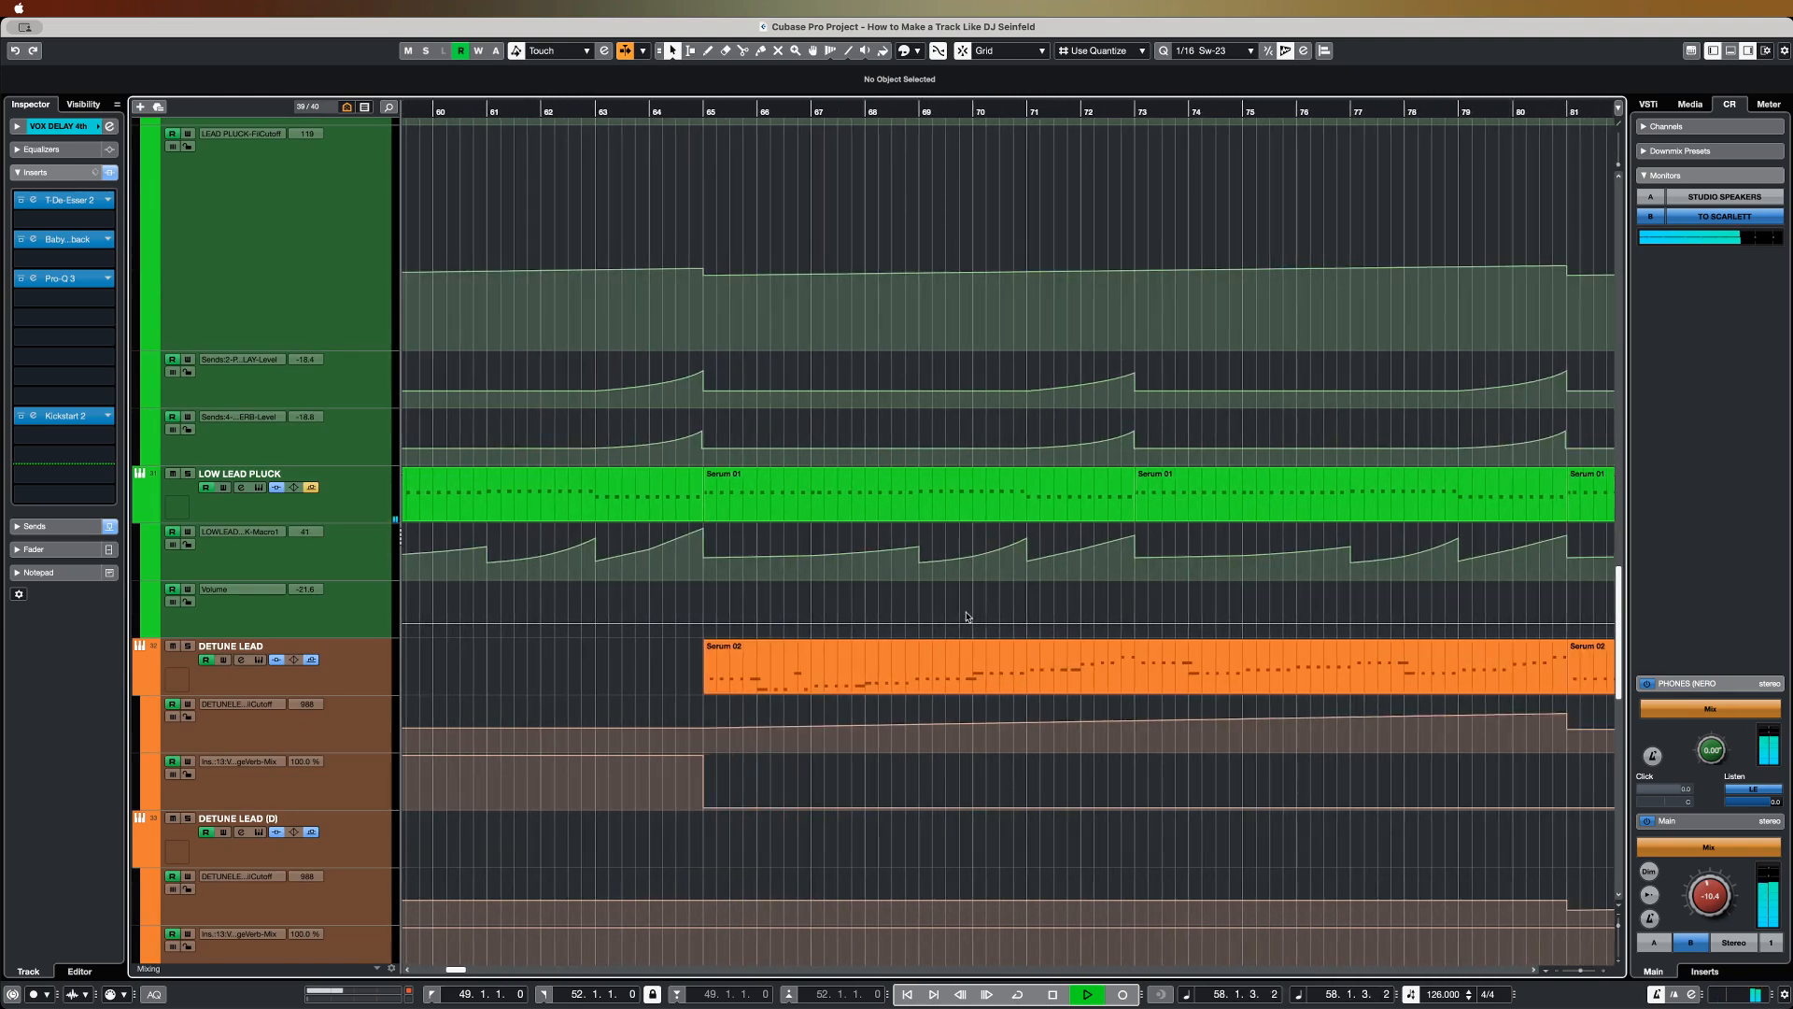
Step: Loop the first Serum 02 part from bar 65 to 81, move playback toward it, and solo the DETUNE LEAD track
{"action": "left_click", "coordinate": [880, 663]}
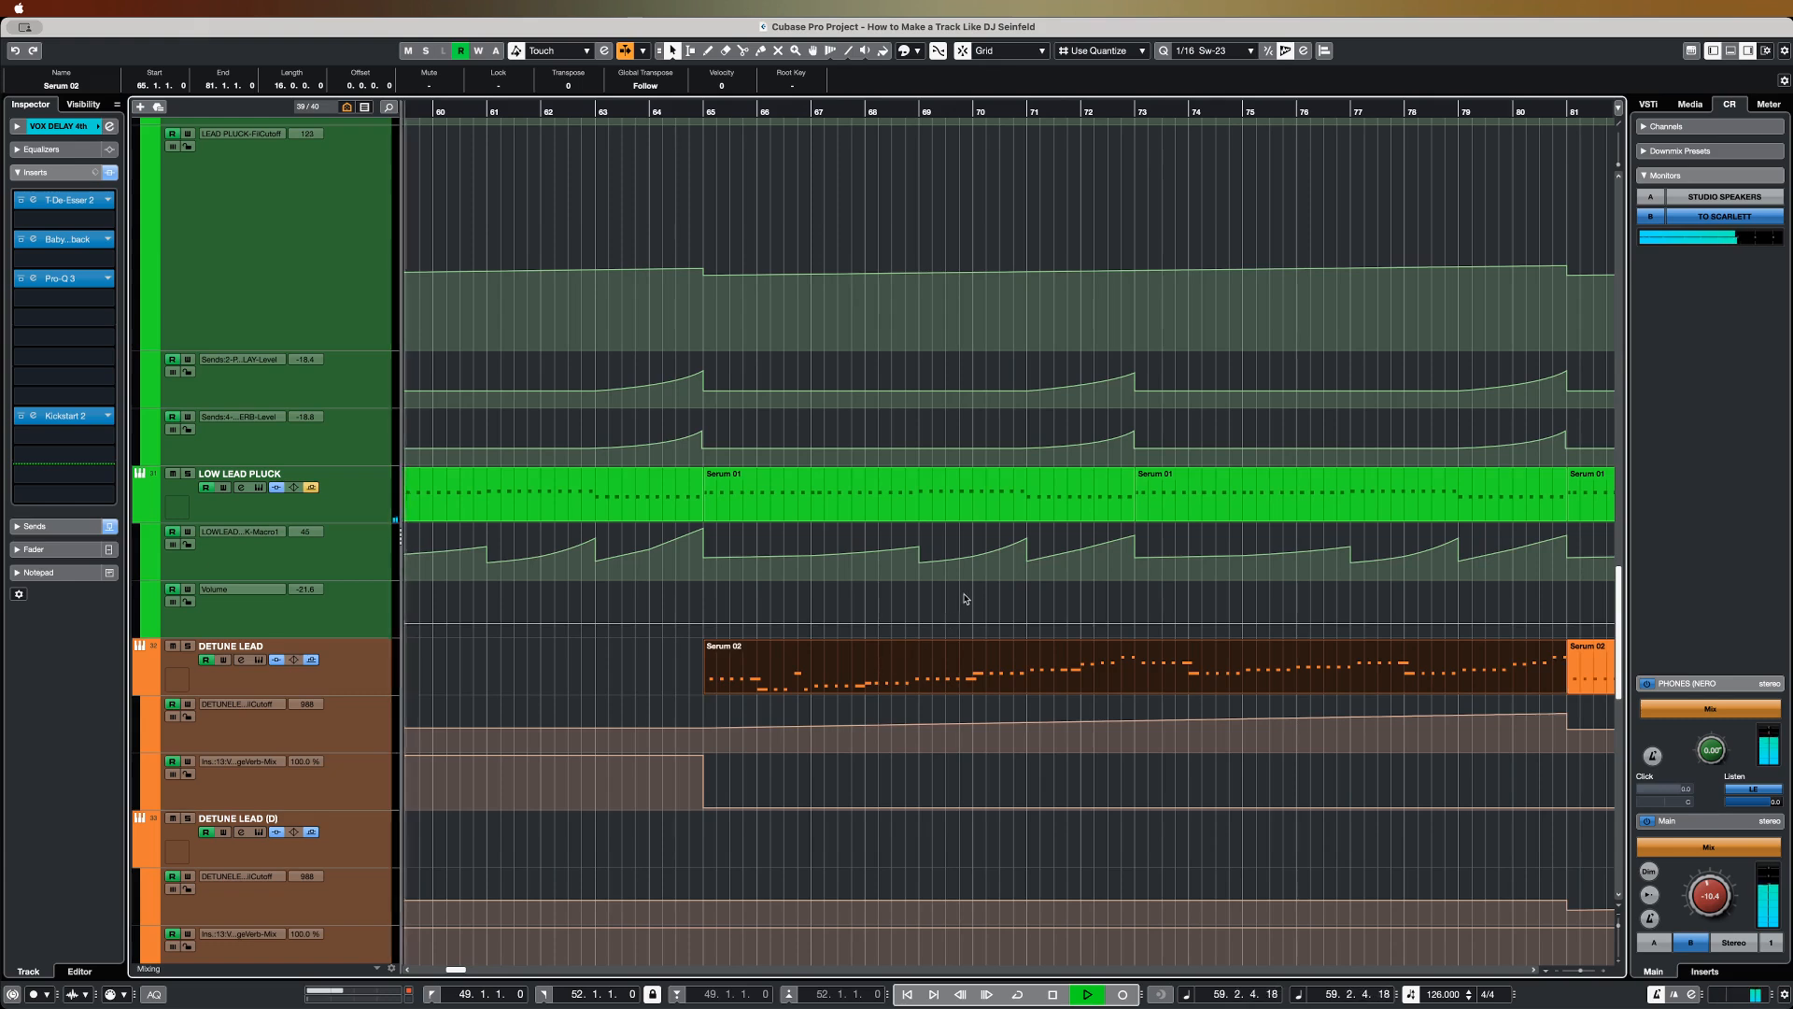
{"action": "key", "text": "p"}
{"action": "left_click", "coordinate": [744, 106]}
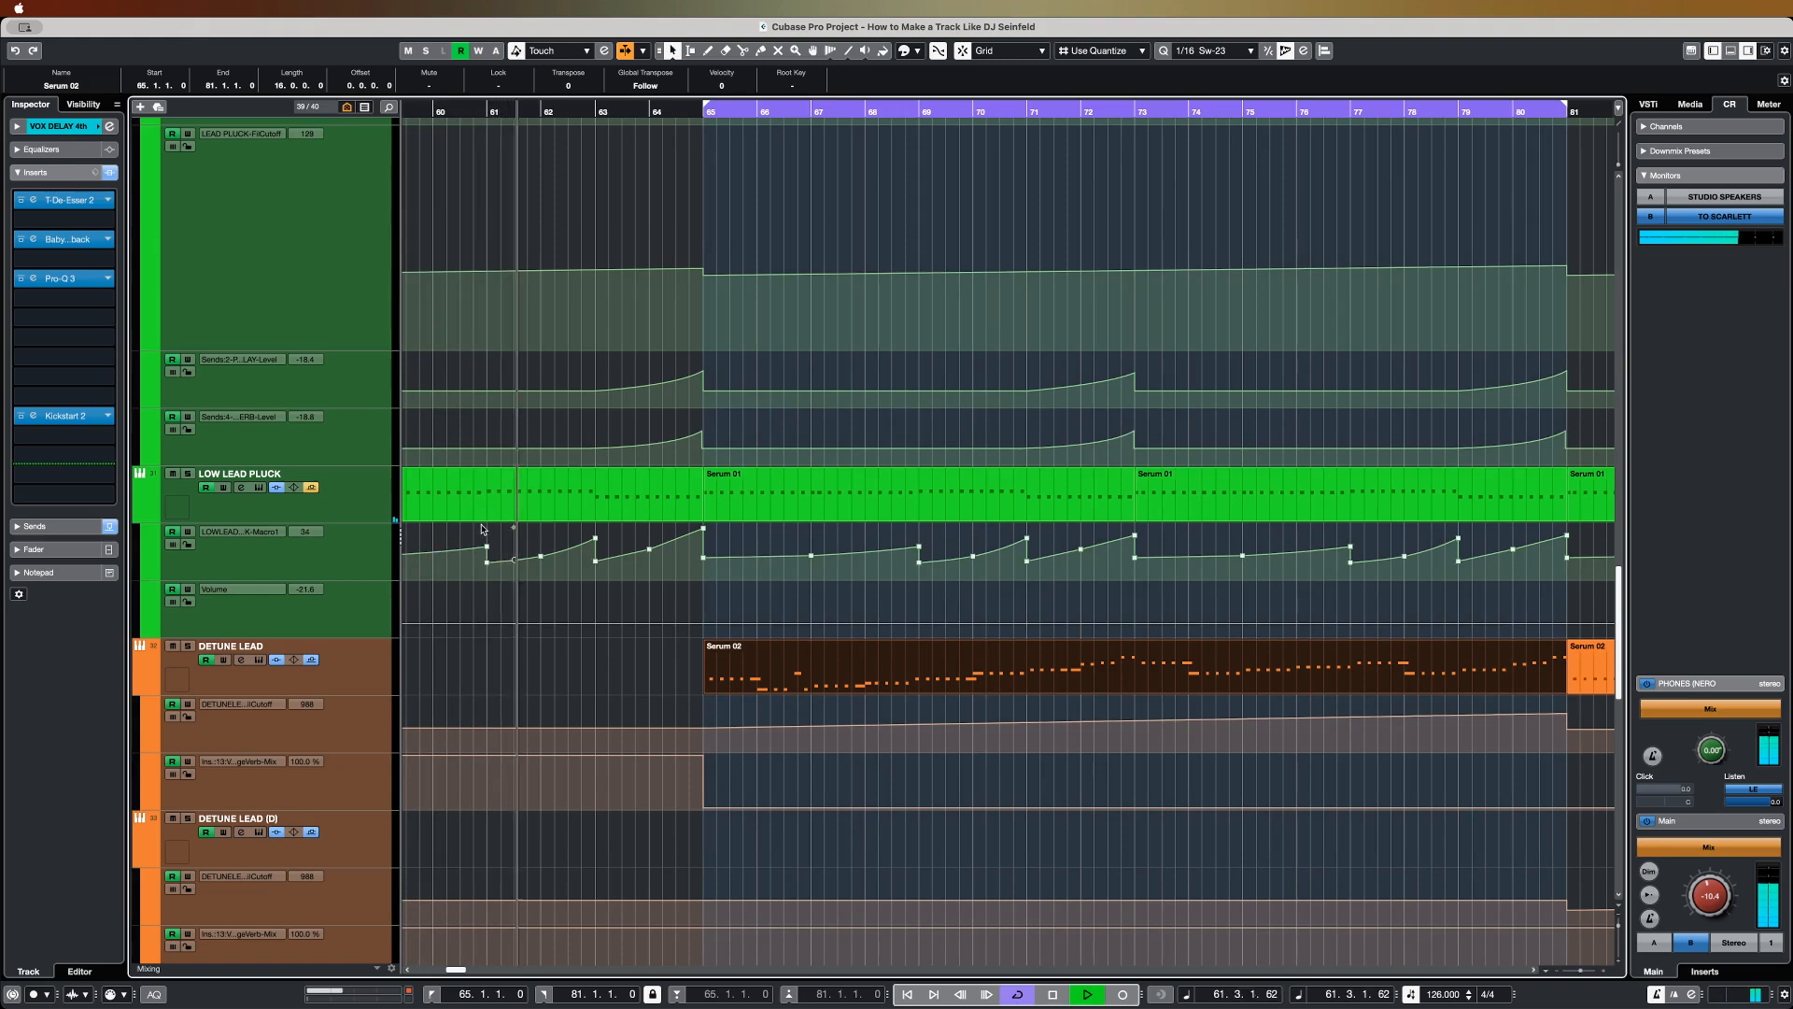
{"action": "left_click", "coordinate": [376, 673]}
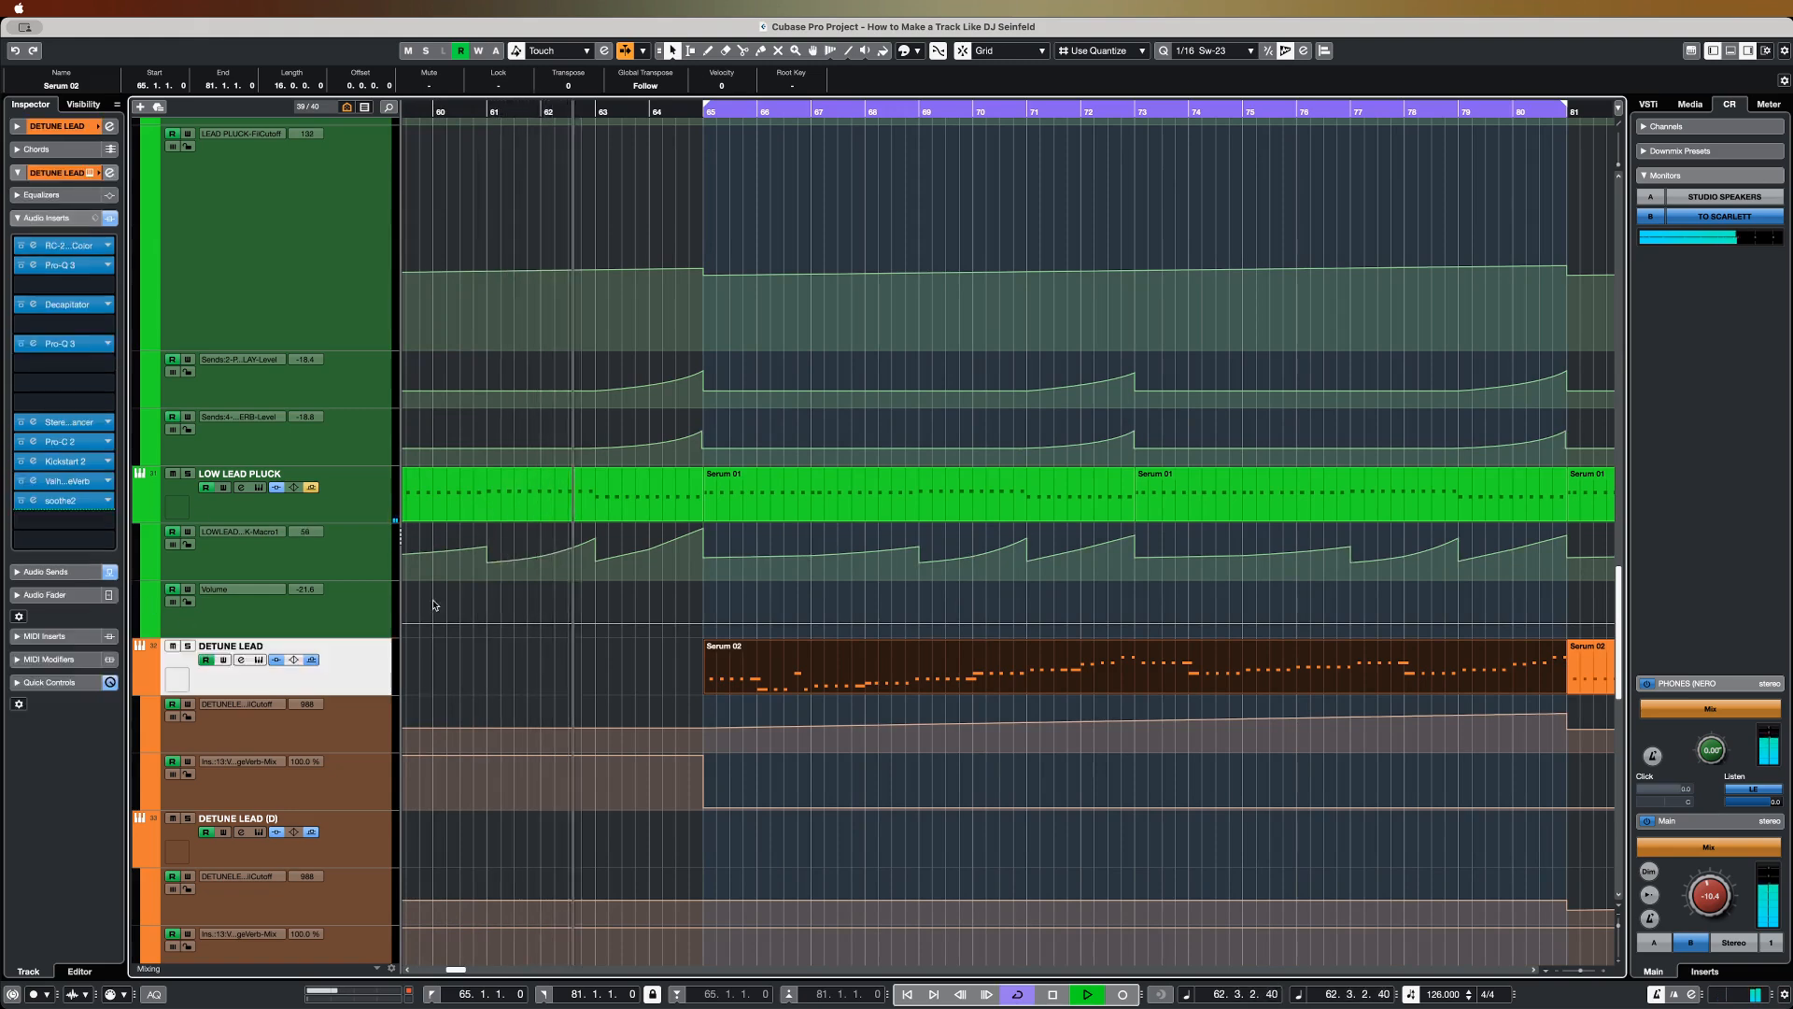
{"action": "left_click", "coordinate": [187, 648]}
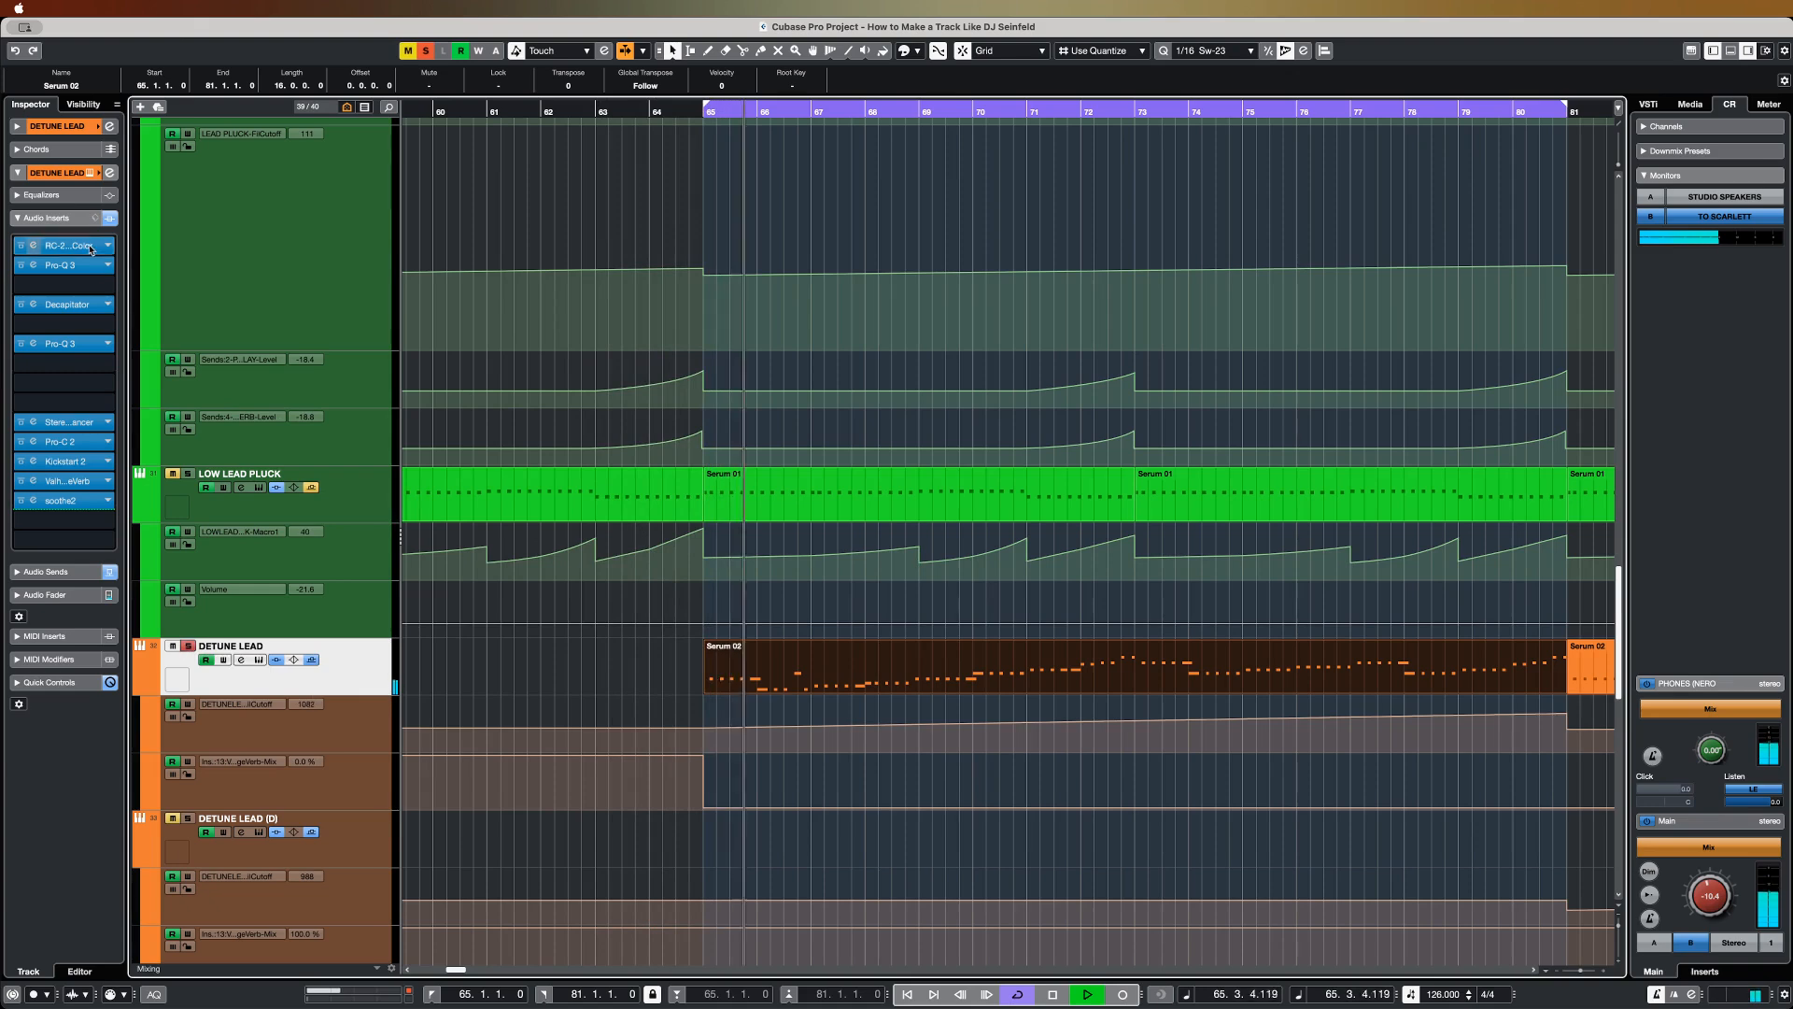
Step: Compare DETUNE LEAD with RC-20 Retro Color's Distort module disabled and re-enabled, and close the plug-in
{"action": "left_click", "coordinate": [33, 245]}
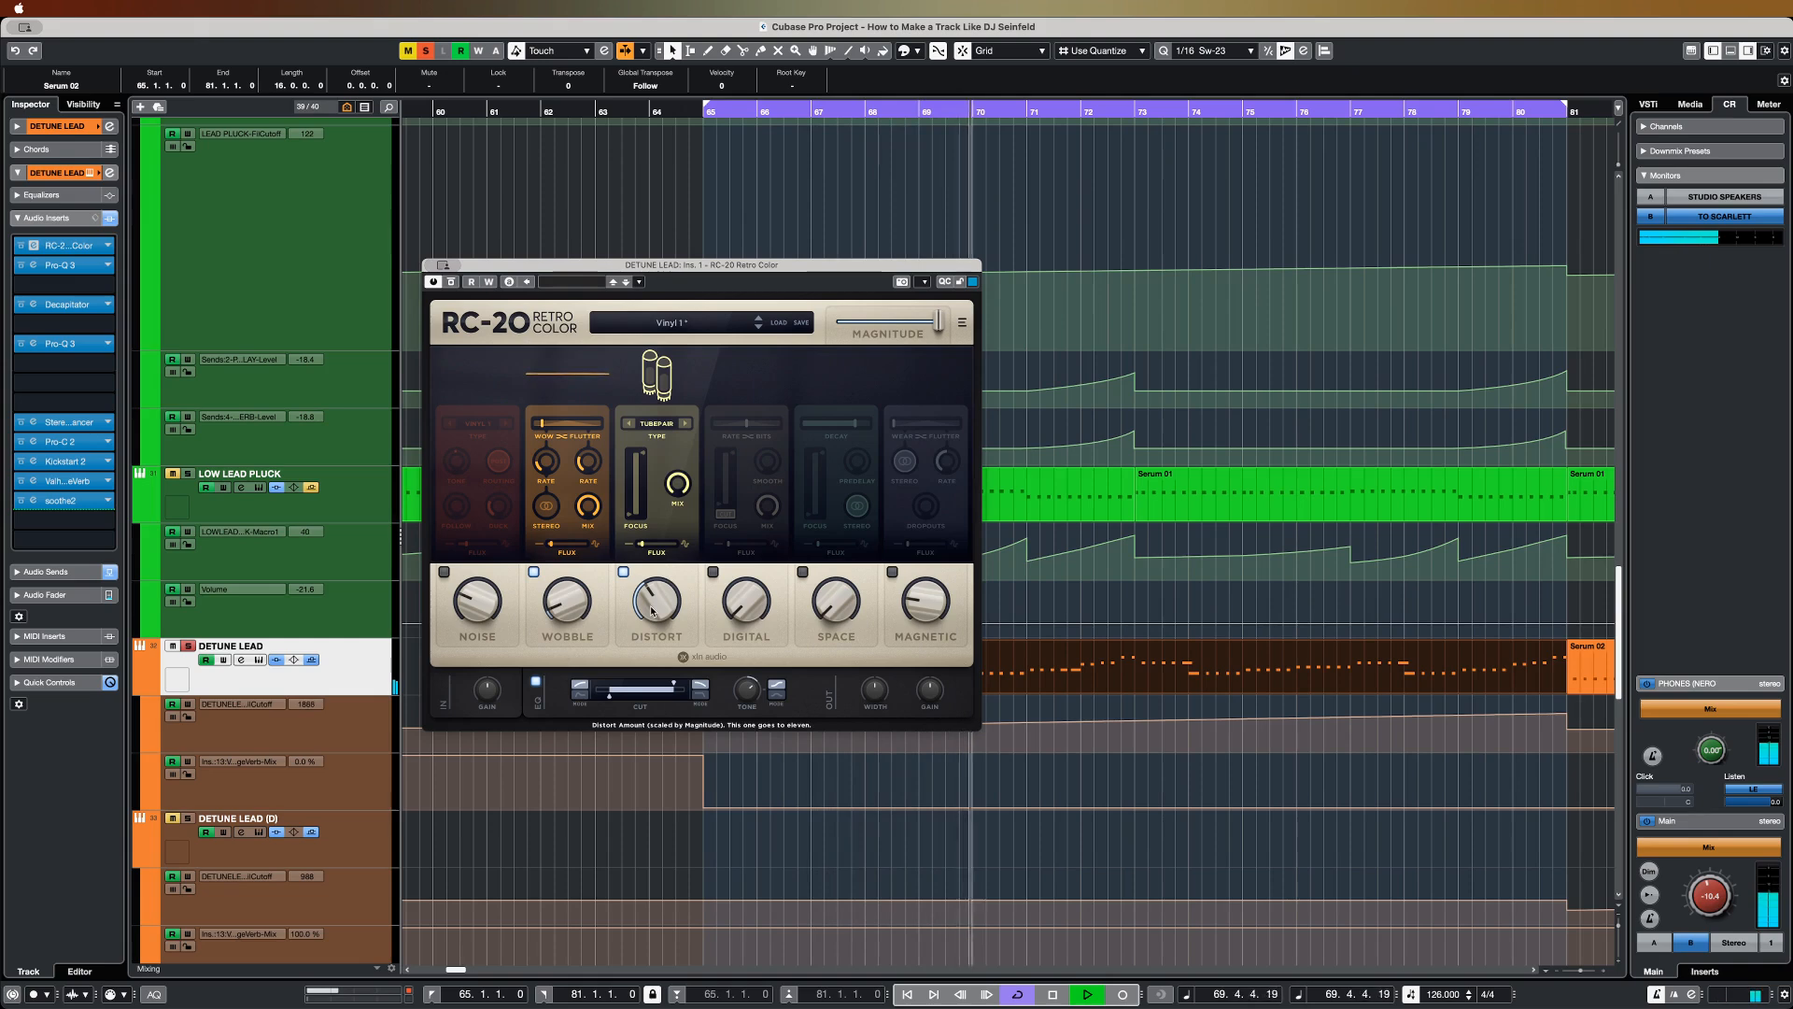
{"action": "mouse_move", "coordinate": [651, 604]}
{"action": "left_click", "coordinate": [624, 572]}
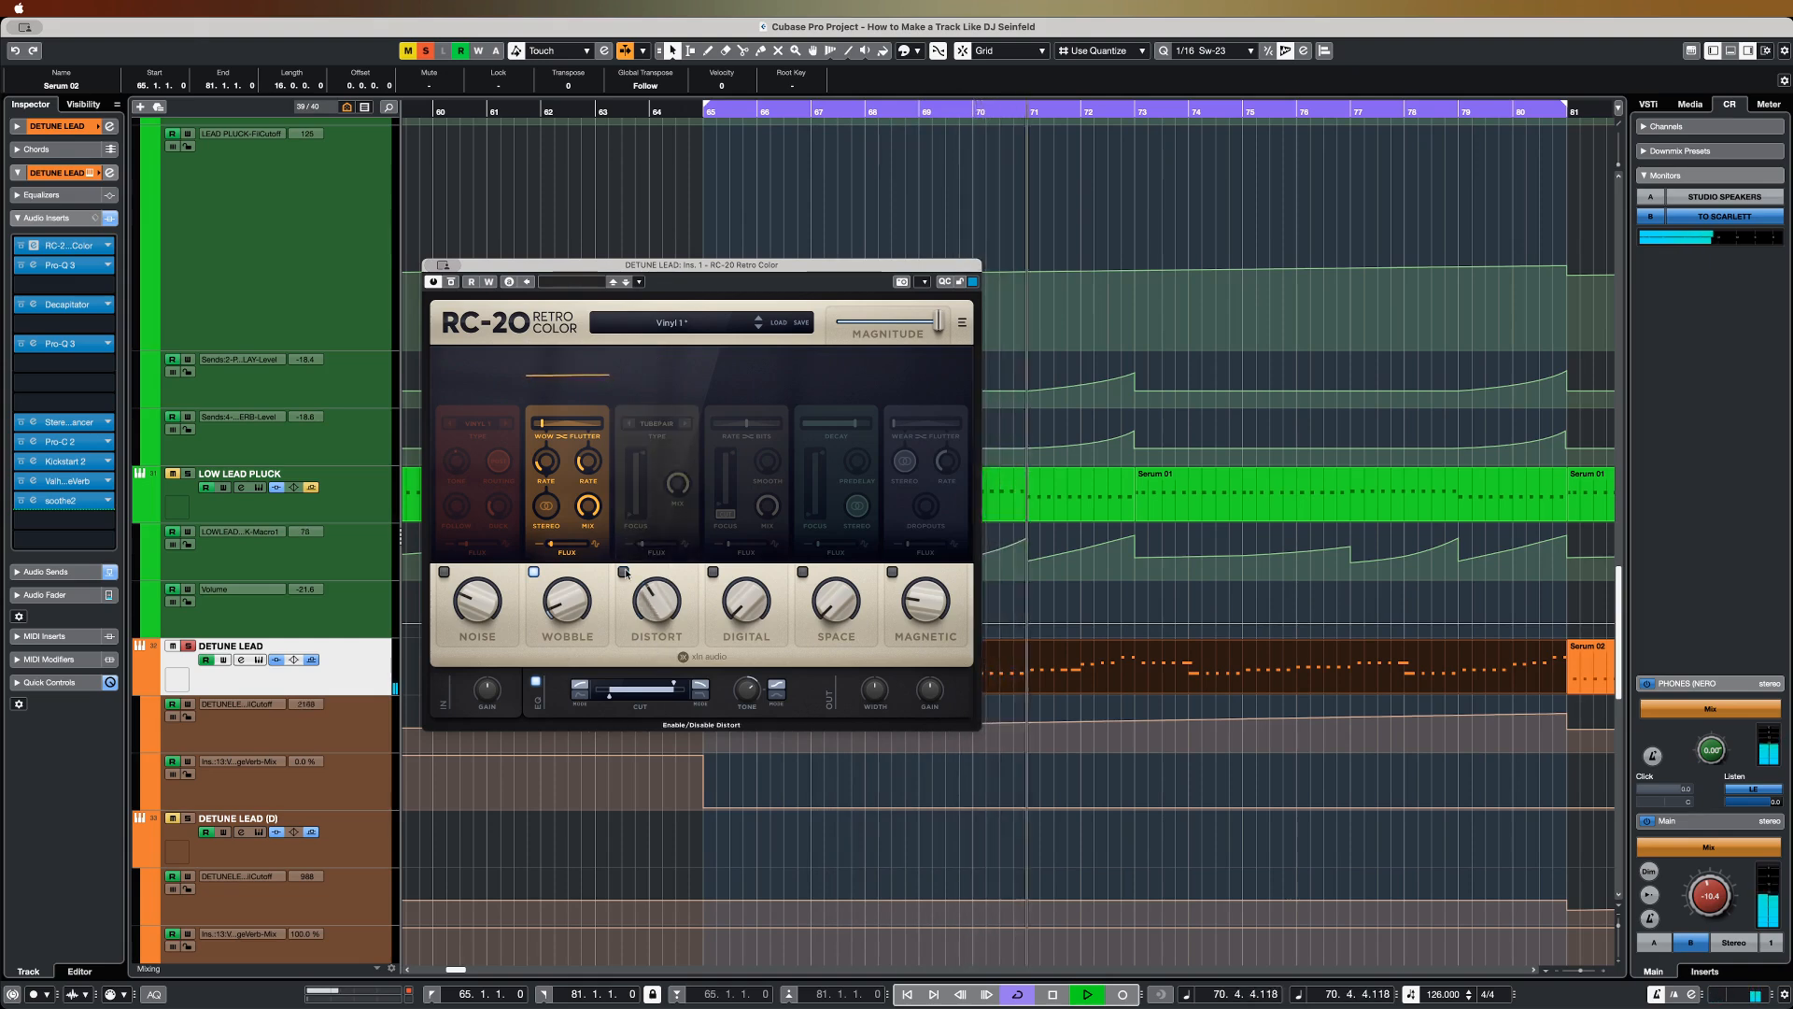
{"action": "left_click", "coordinate": [624, 571]}
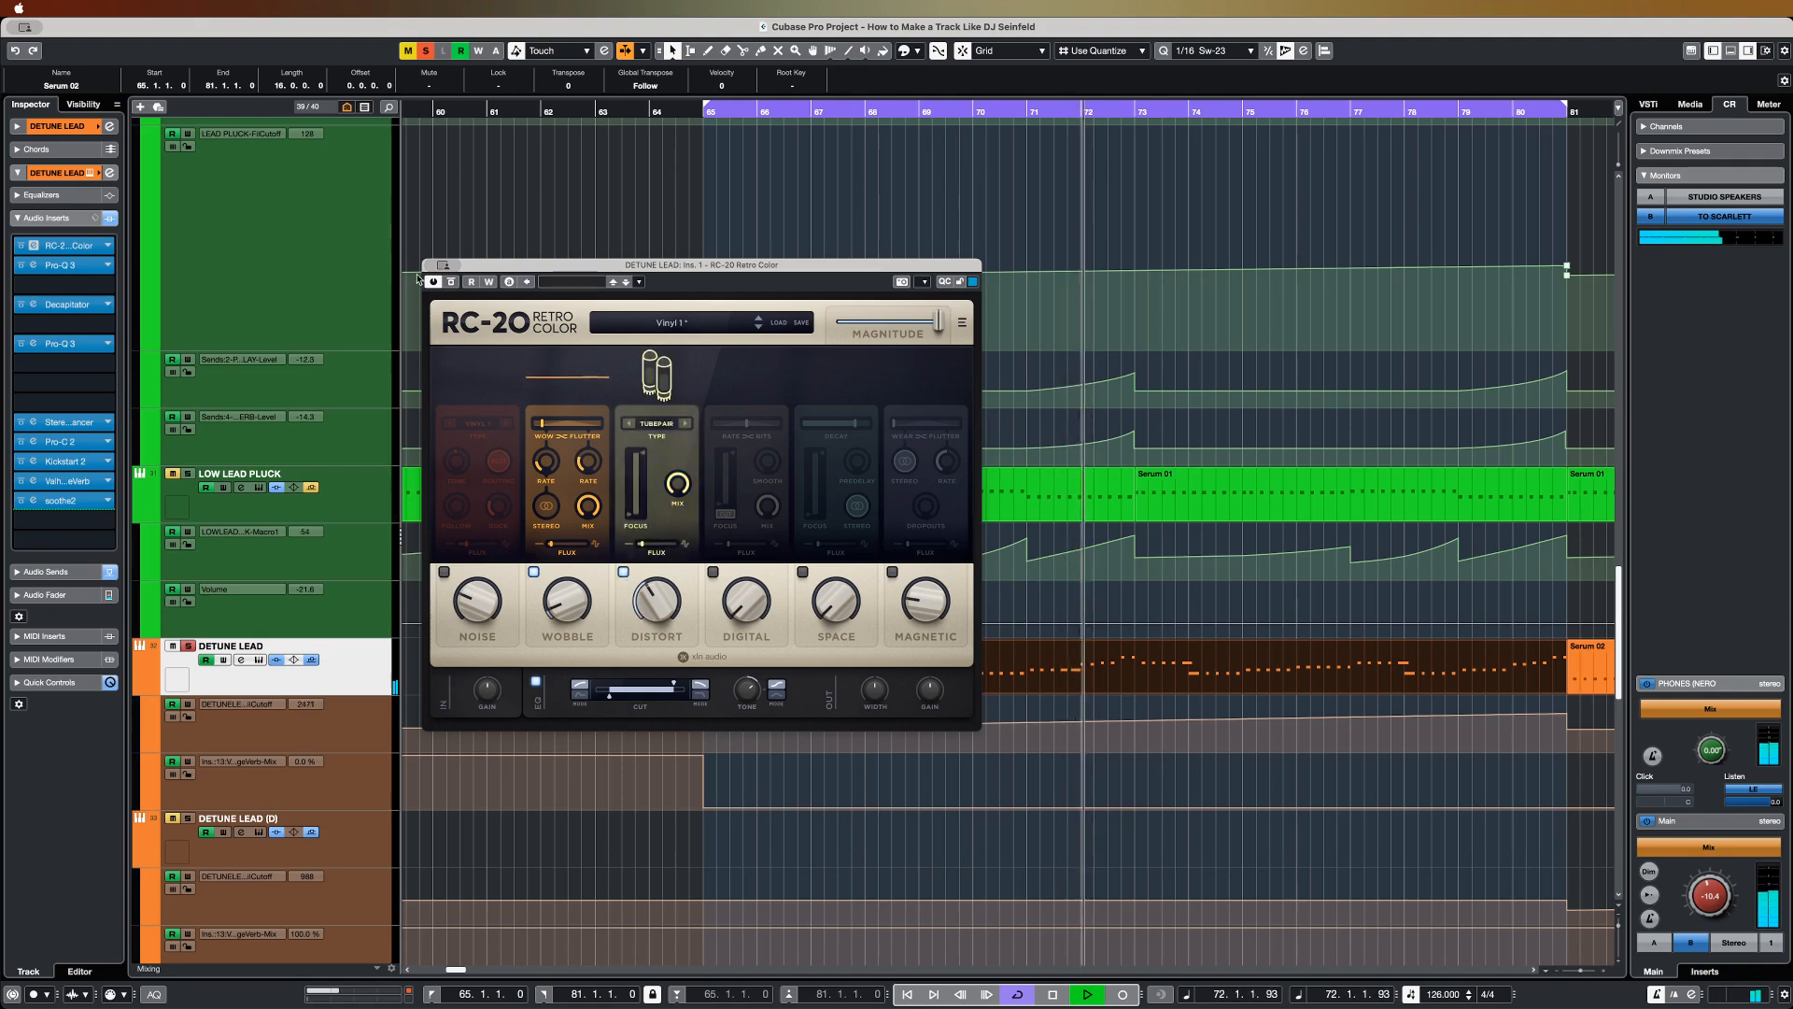
{"action": "key", "text": "super+w"}
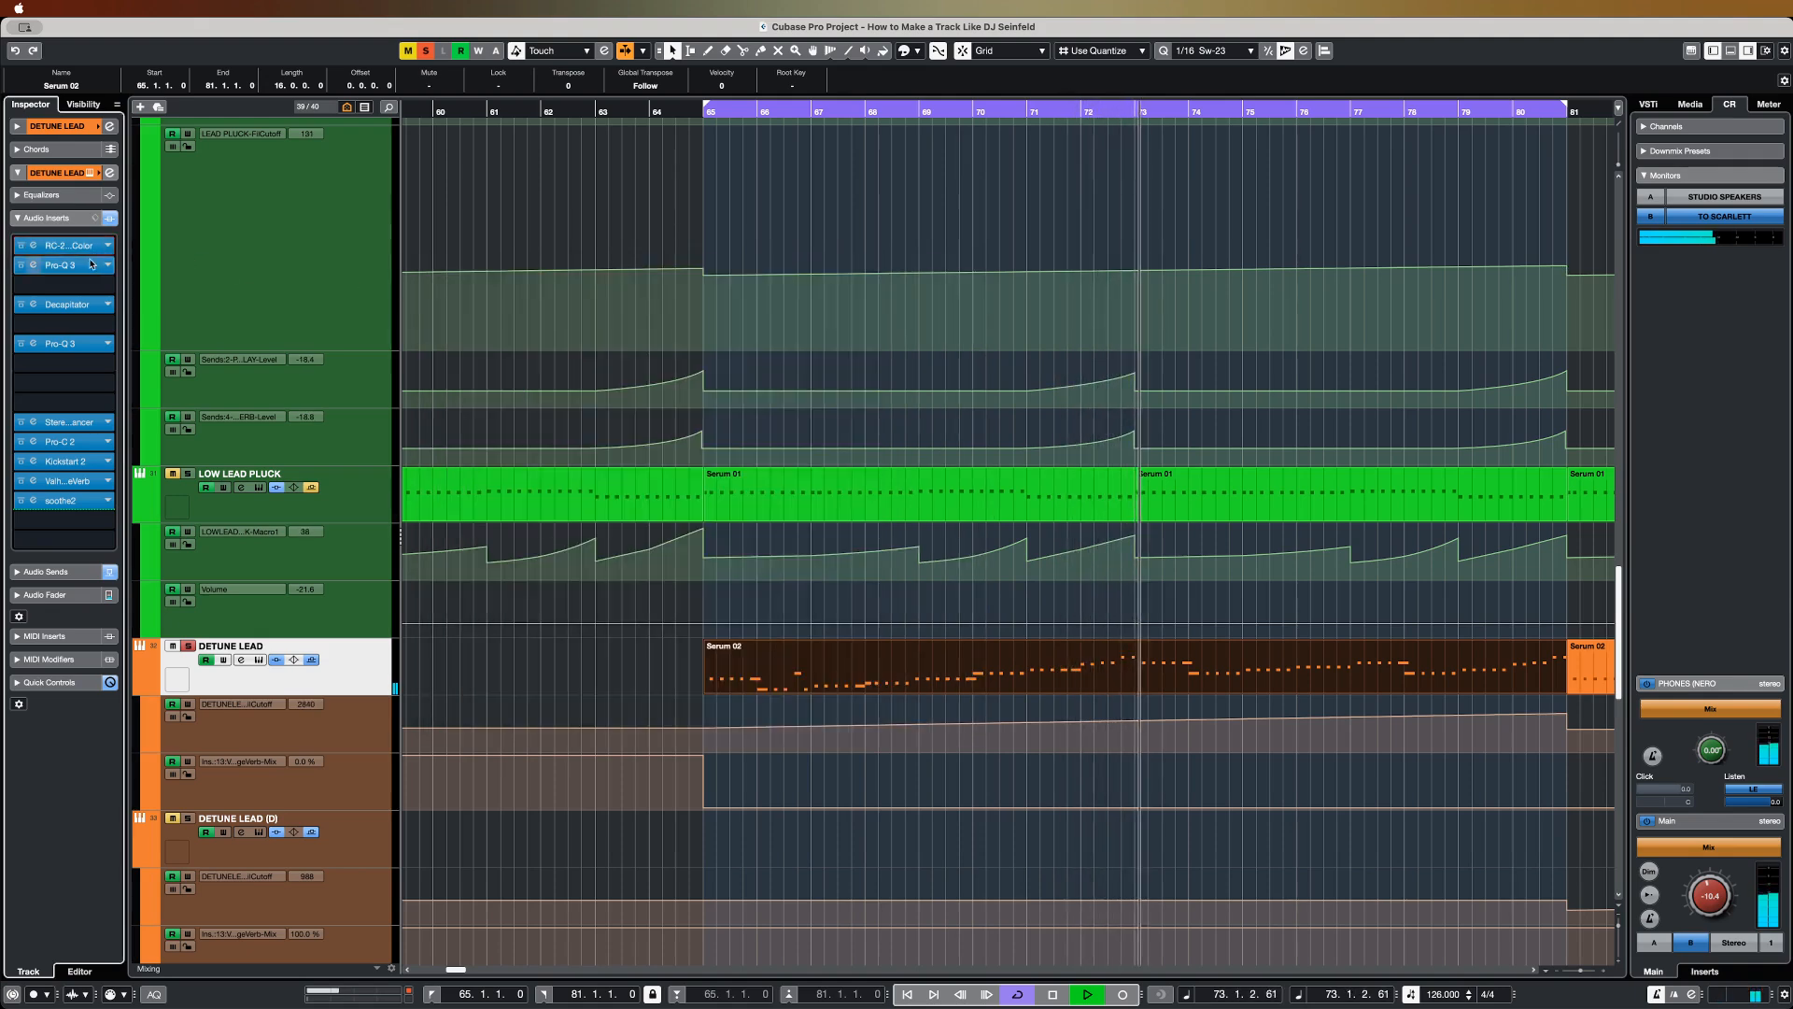
Step: Raise the low cut slightly in DETUNE LEAD's first Pro-Q 3 and set its high shelf to about -7.5 dB near 9.2 kHz
{"action": "left_click", "coordinate": [66, 265]}
{"action": "left_click_drag", "start_coordinate": [1283, 499], "coordinate": [1301, 502]}
{"action": "left_click_drag", "start_coordinate": [1588, 531], "coordinate": [1588, 535]}
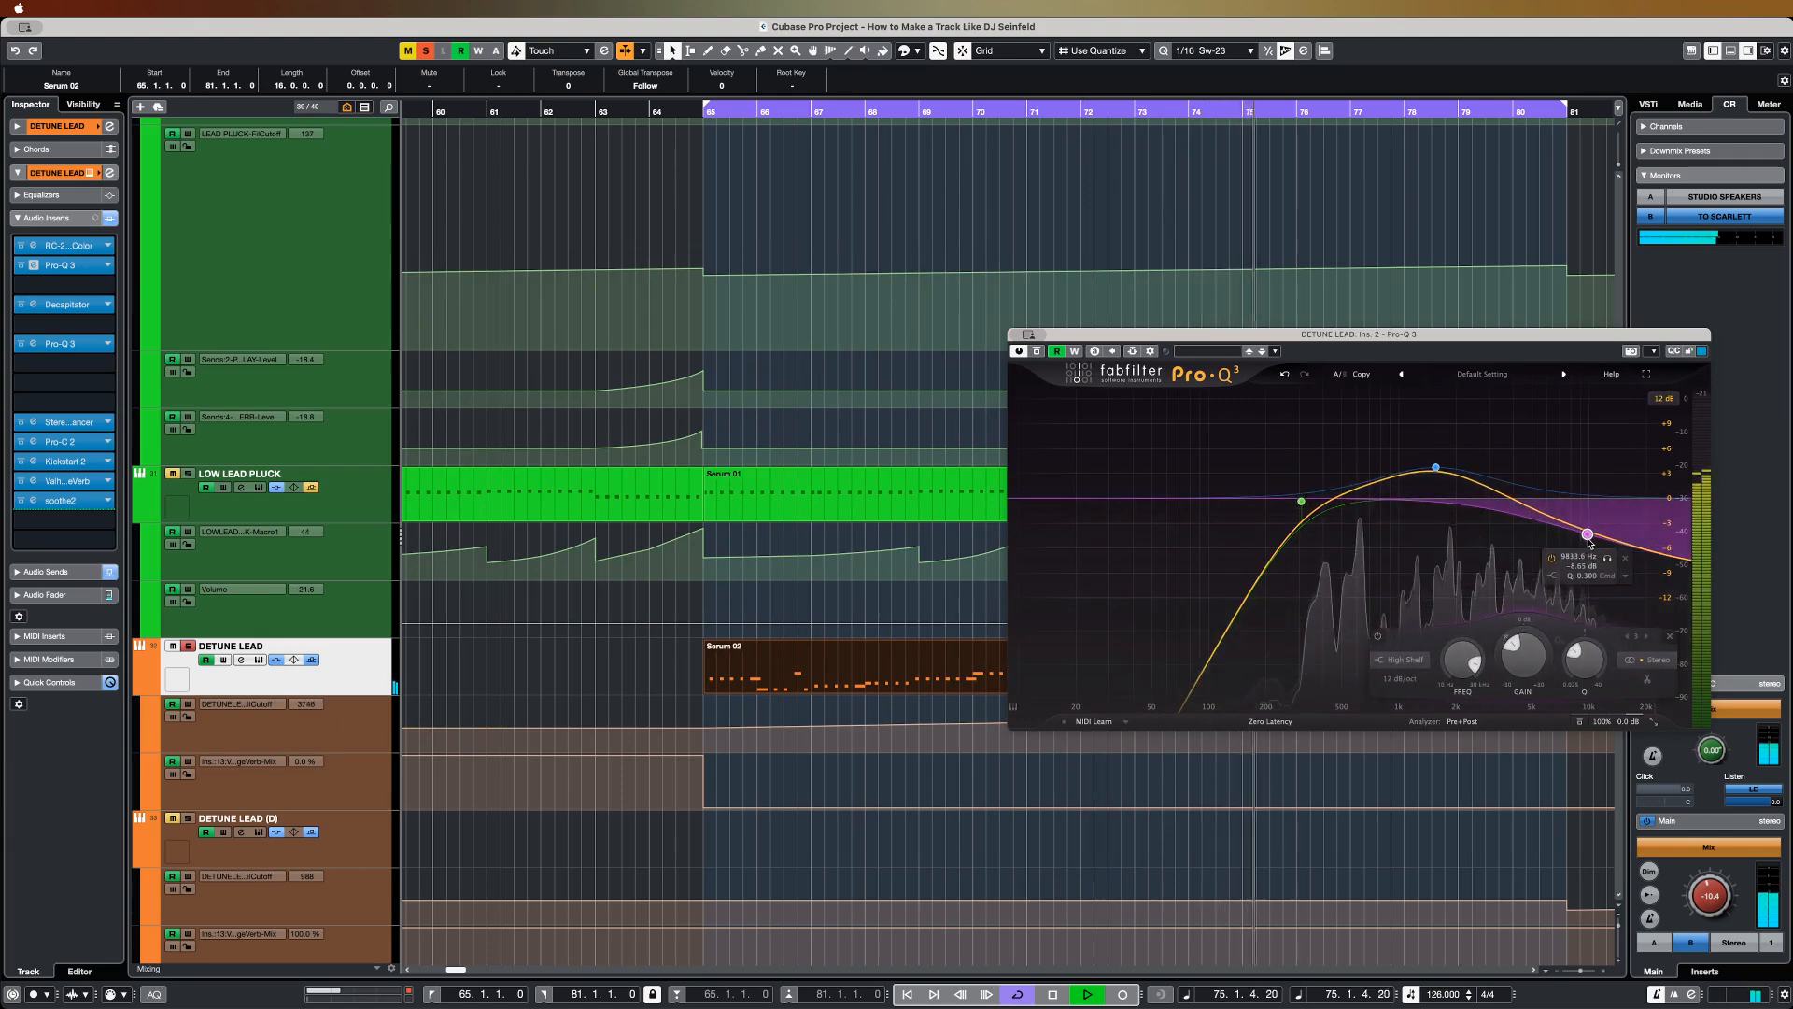
{"action": "left_click", "coordinate": [1434, 468]}
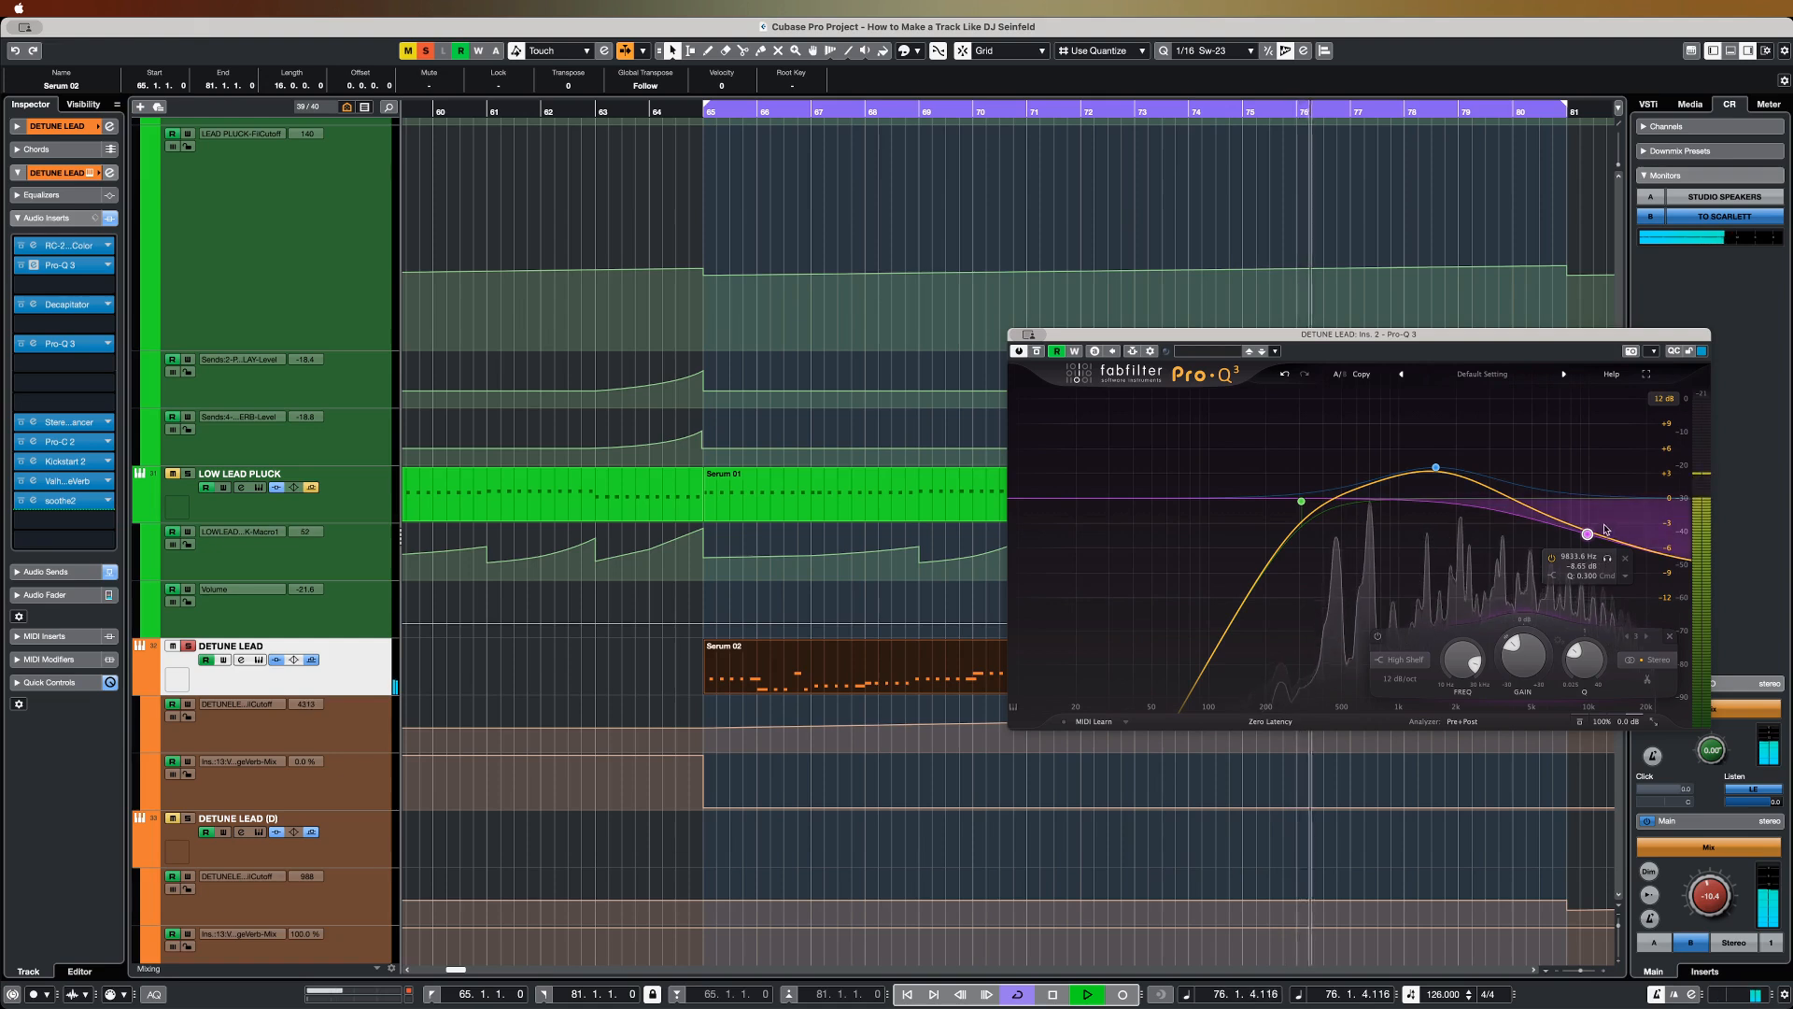
{"action": "mouse_move", "coordinate": [1587, 534]}
{"action": "left_mouse_down"}
{"action": "mouse_move", "coordinate": [1582, 477]}
{"action": "mouse_move", "coordinate": [1584, 510]}
{"action": "left_mouse_up"}
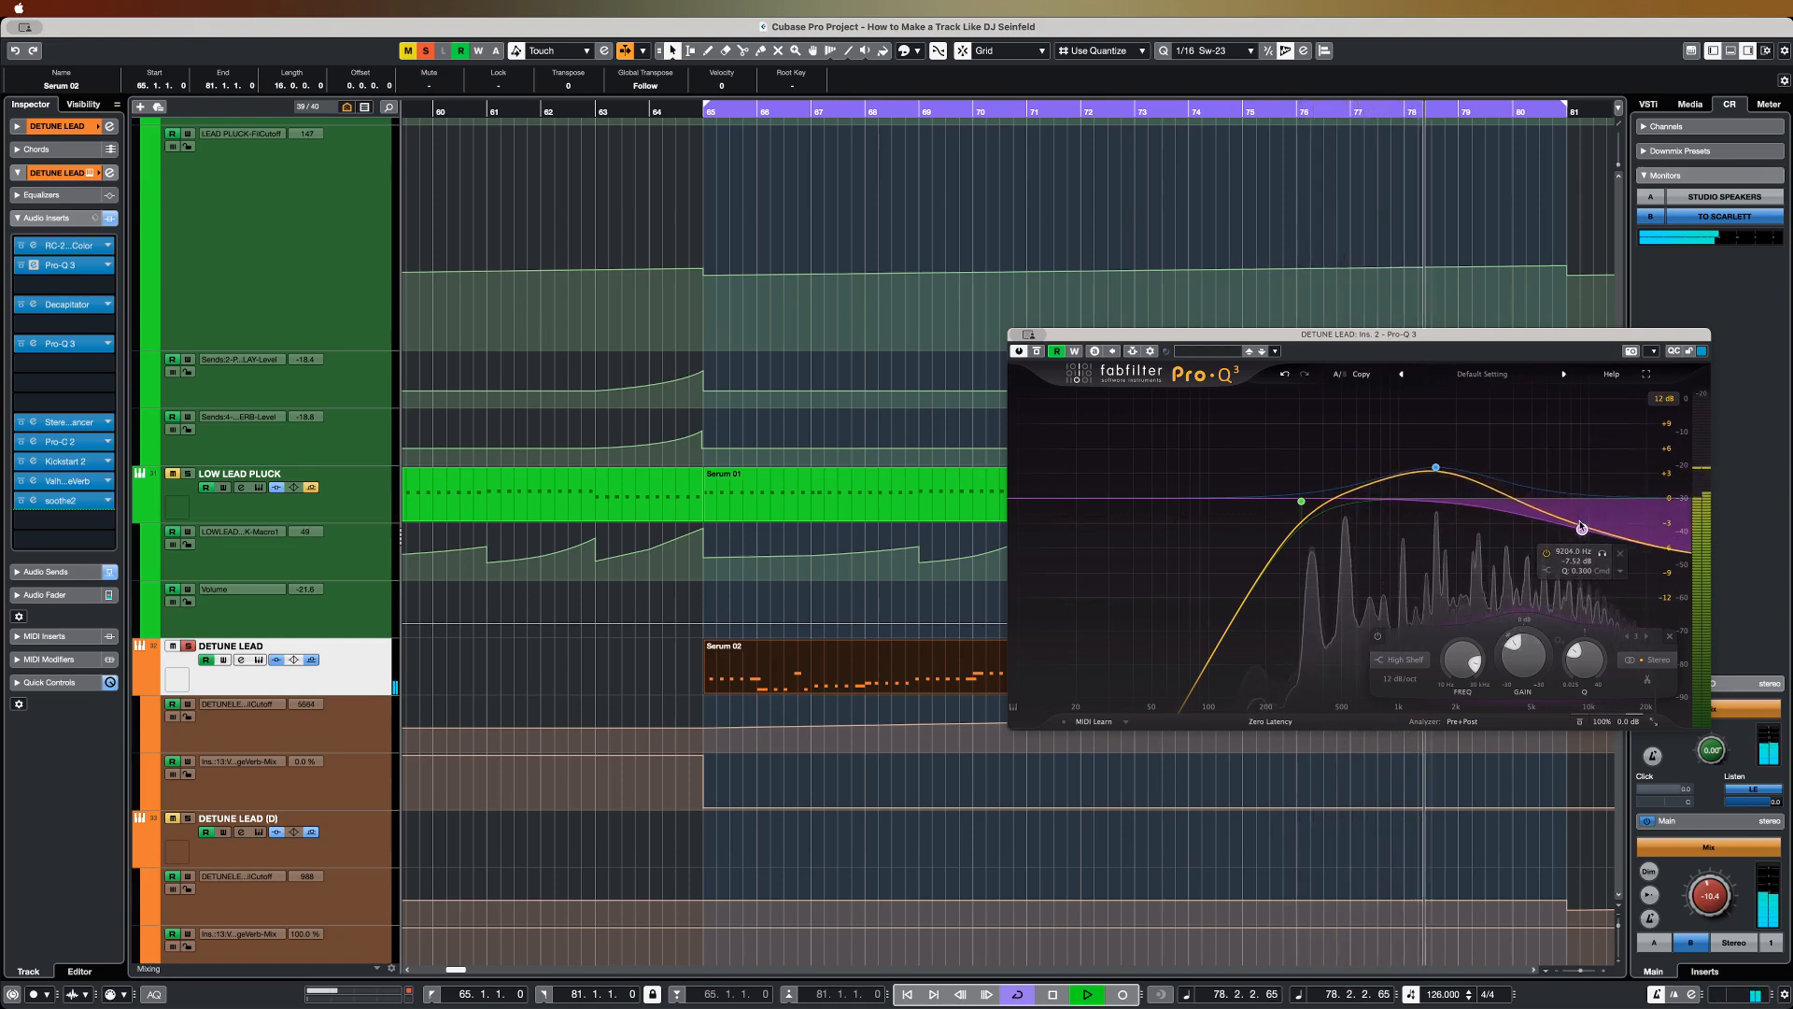
Step: Audition LEAD PLUCK together with DETUNE LEAD, nudge the Pro-Q 3 high shelf slightly lower in frequency, close the EQ, and stop playback
{"action": "scroll", "coordinate": [374, 444], "scroll_direction": "up", "scroll_amount": 3}
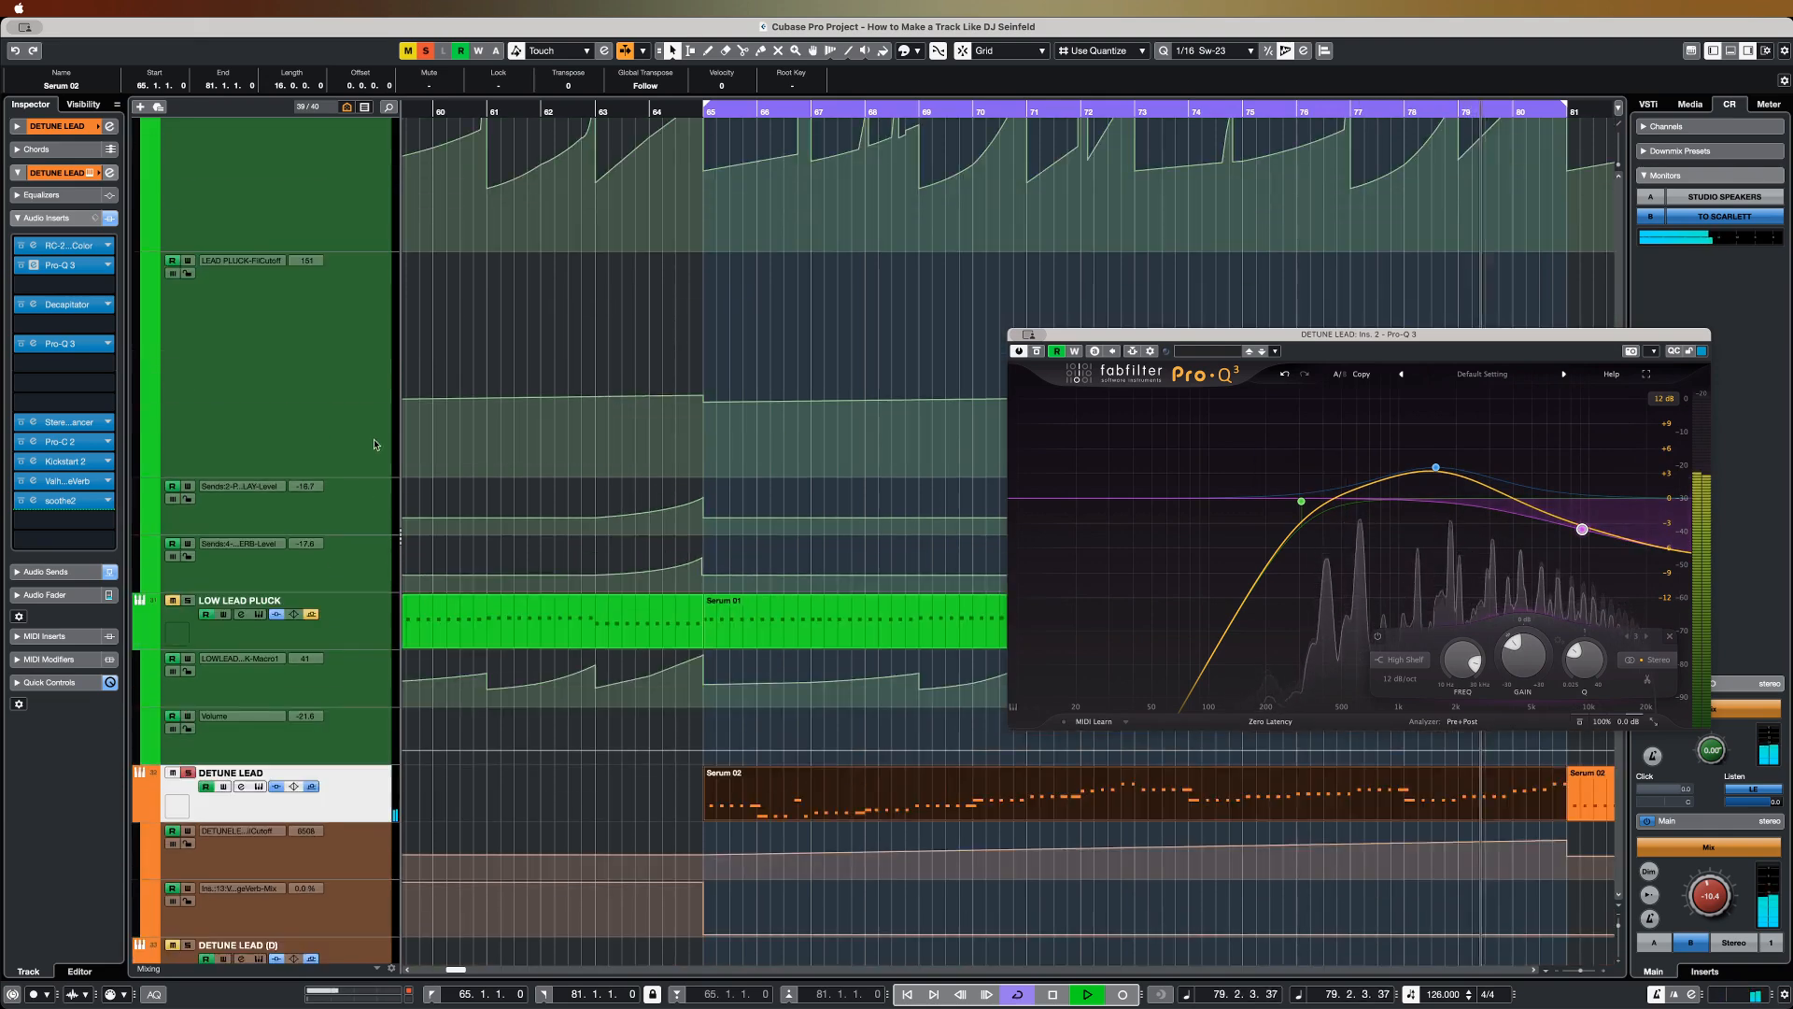
{"action": "scroll", "coordinate": [264, 321], "scroll_direction": "up", "scroll_amount": 5}
{"action": "left_click", "coordinate": [264, 321]}
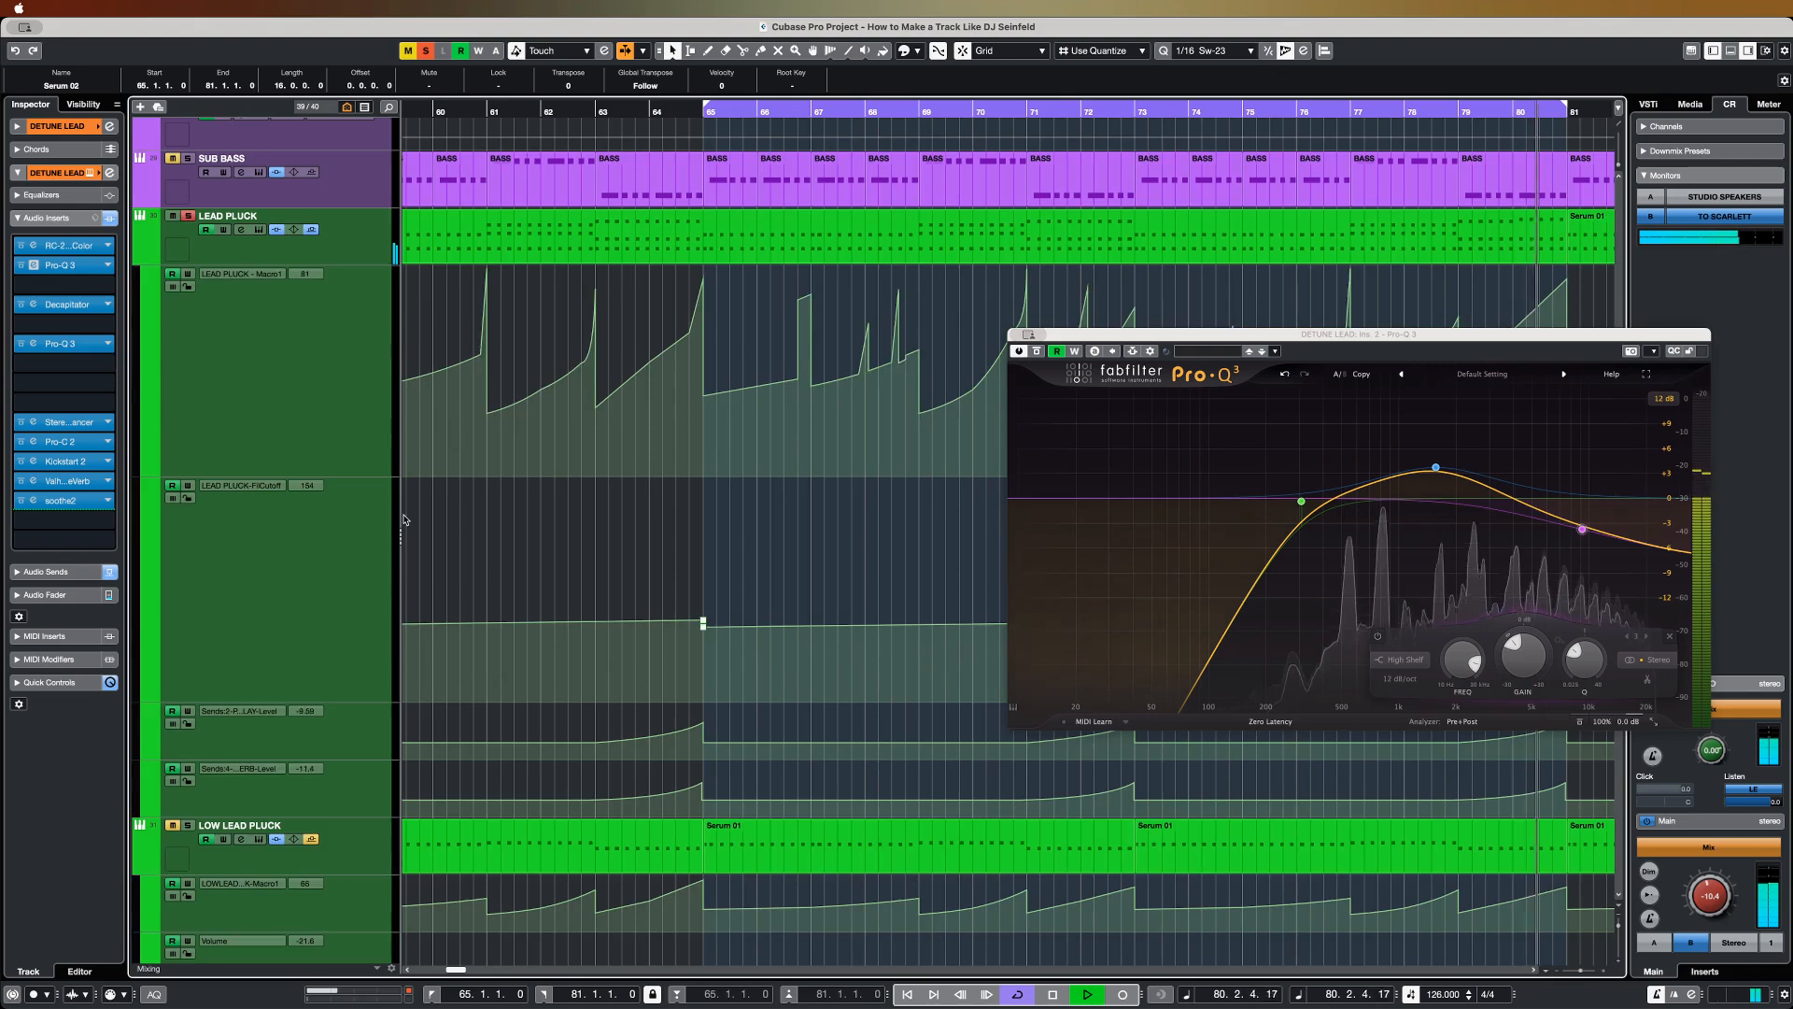
{"action": "scroll", "coordinate": [704, 620], "scroll_direction": "down", "scroll_amount": 5}
{"action": "mouse_move", "coordinate": [1582, 529]}
{"action": "left_mouse_down"}
{"action": "mouse_move", "coordinate": [1578, 469]}
{"action": "mouse_move", "coordinate": [1581, 531]}
{"action": "left_mouse_up"}
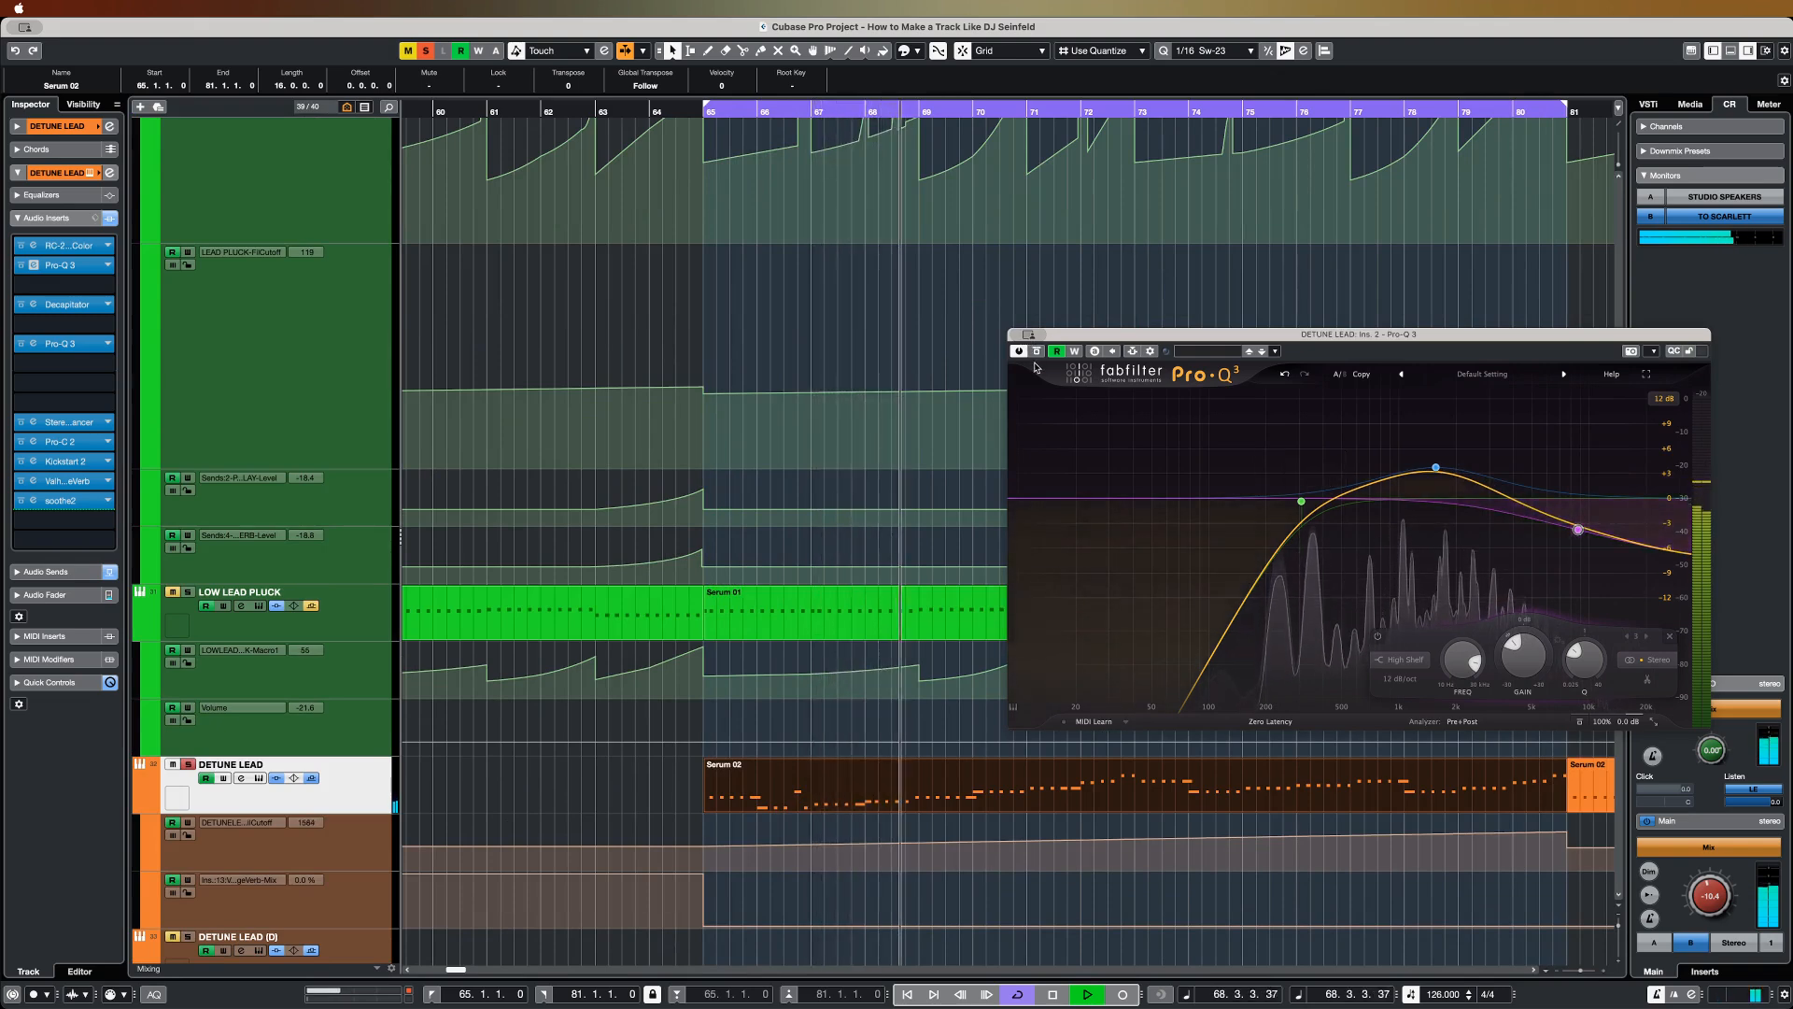
{"action": "left_click", "coordinate": [1021, 337]}
{"action": "scroll", "coordinate": [141, 265], "scroll_direction": "up", "scroll_amount": 3}
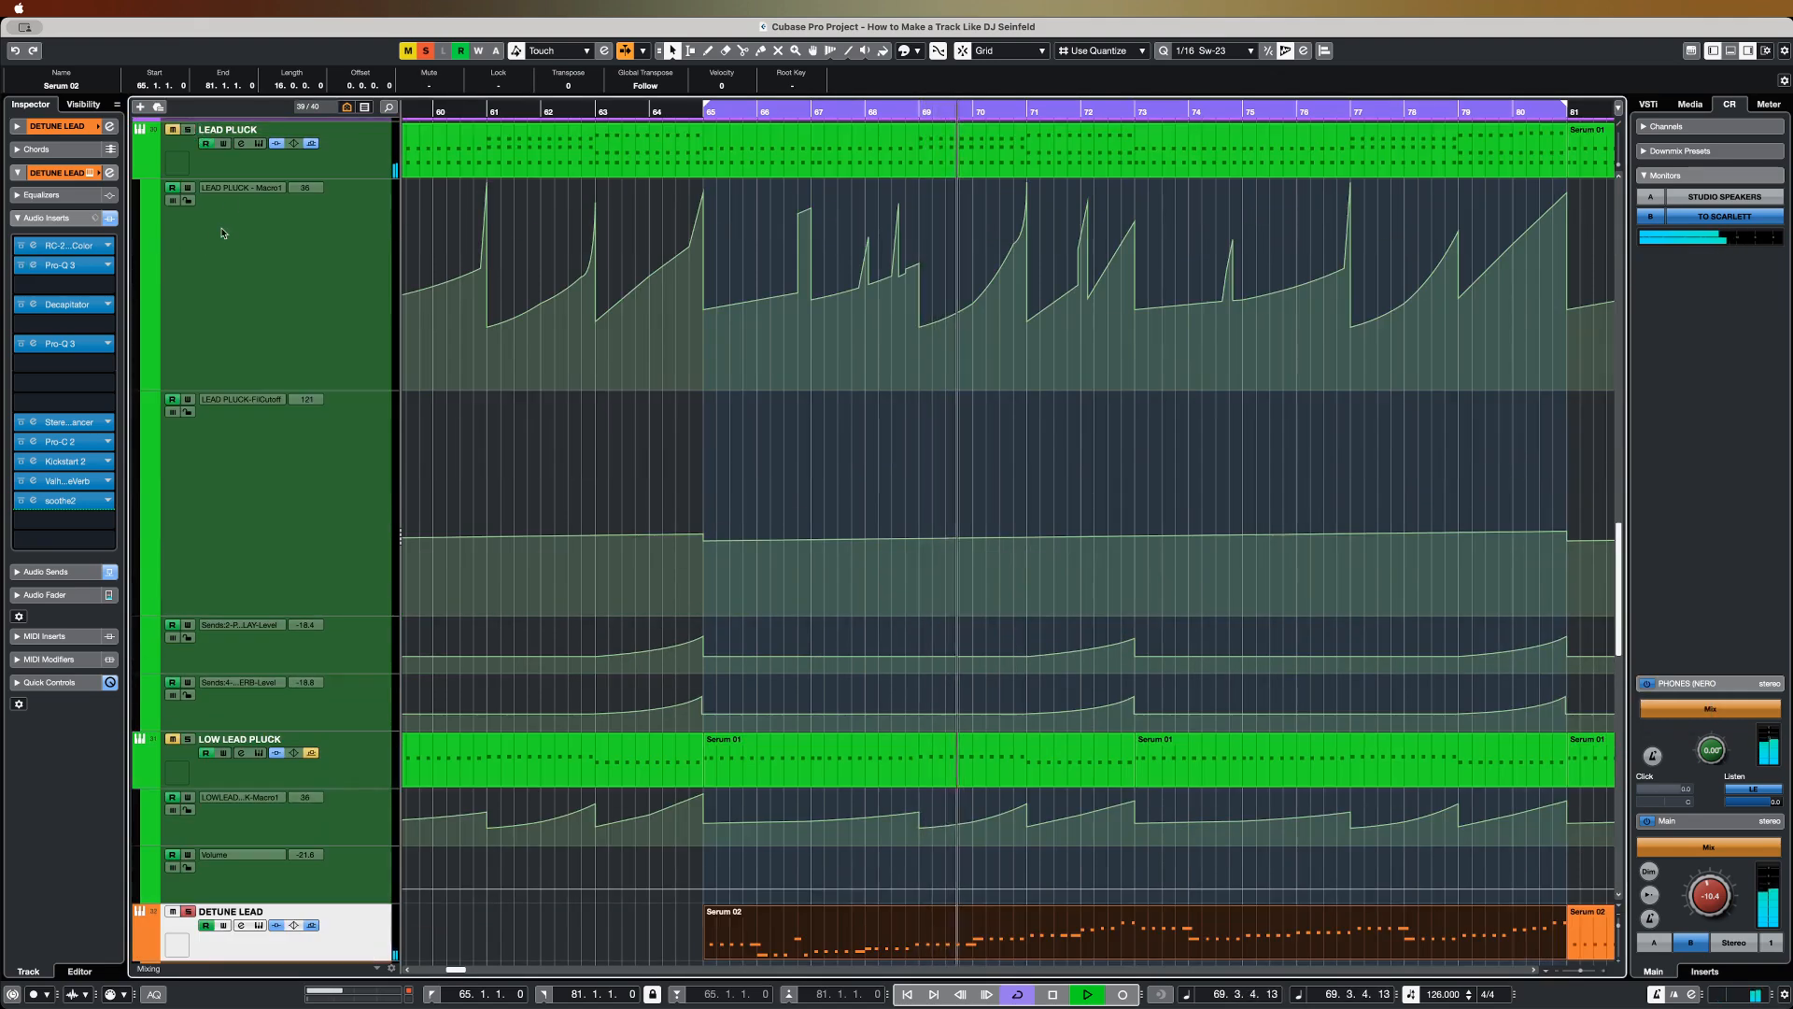
{"action": "scroll", "coordinate": [286, 558], "scroll_direction": "down", "scroll_amount": 6}
{"action": "key", "text": "space"}
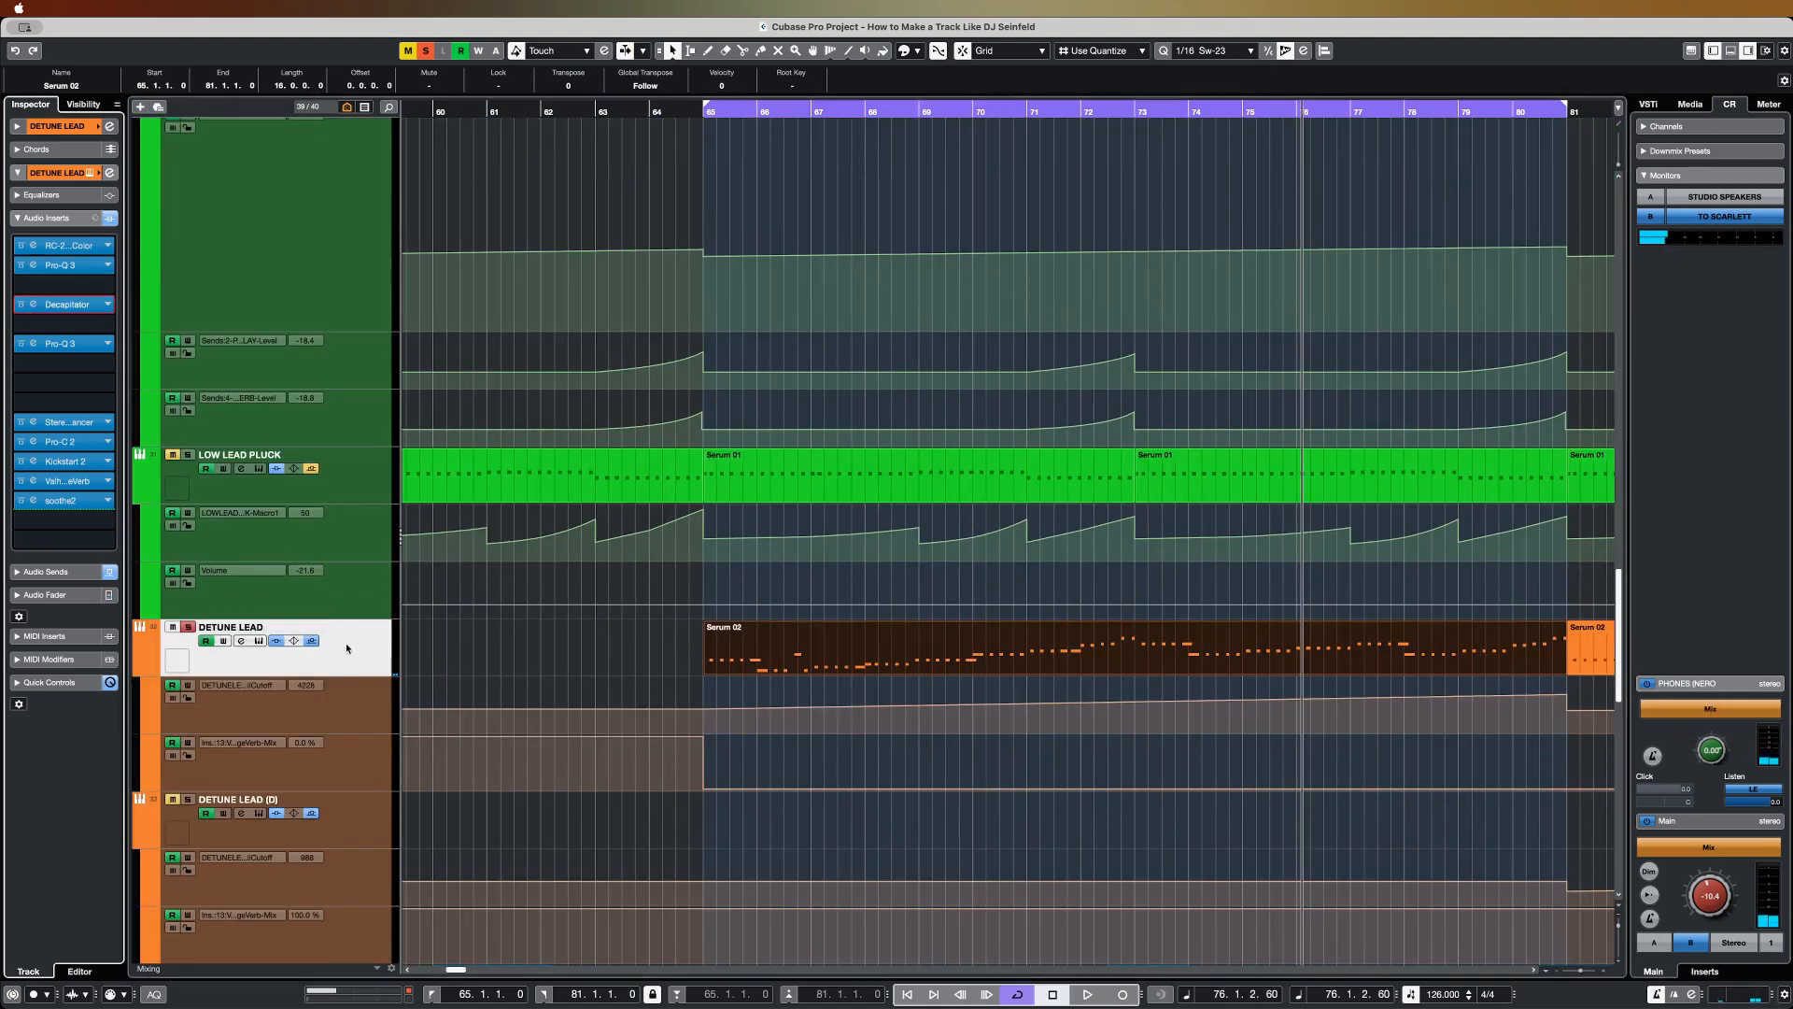
Step: Compare DETUNE LEAD during playback with Decapitator bypassed and reactivated, and close the plug-in
{"action": "left_click", "coordinate": [76, 307]}
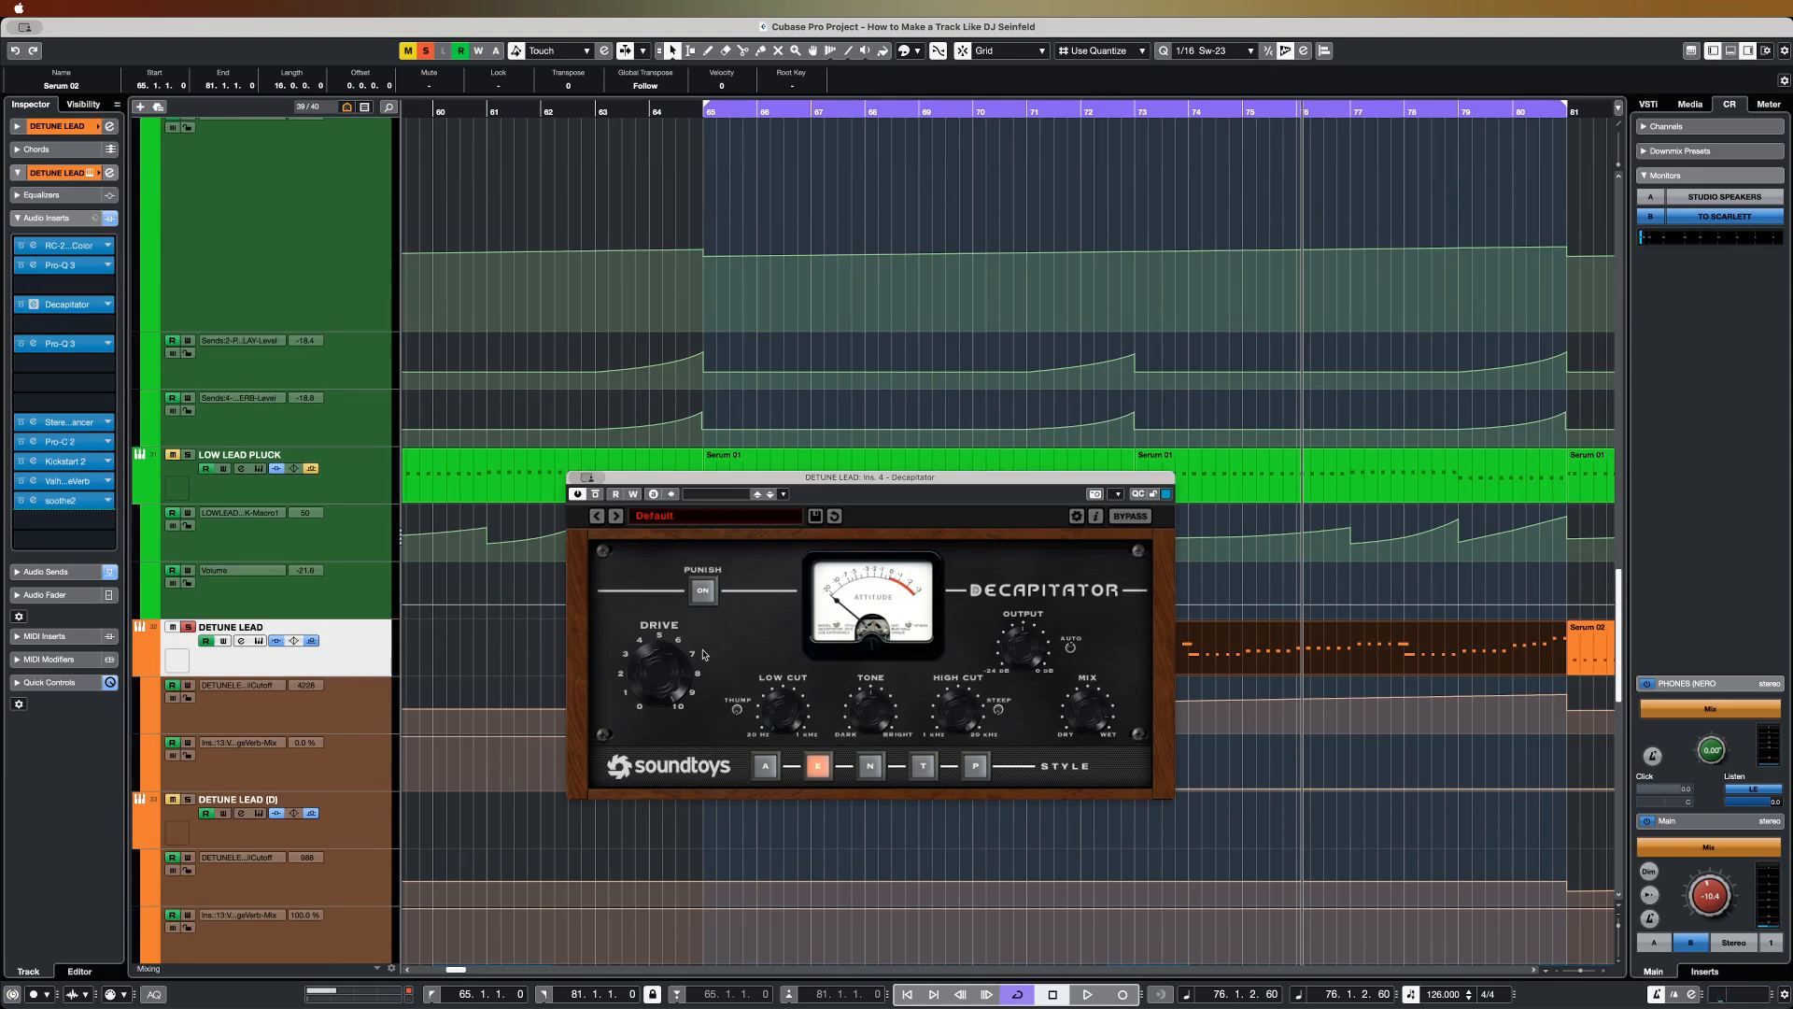
{"action": "key", "text": "space"}
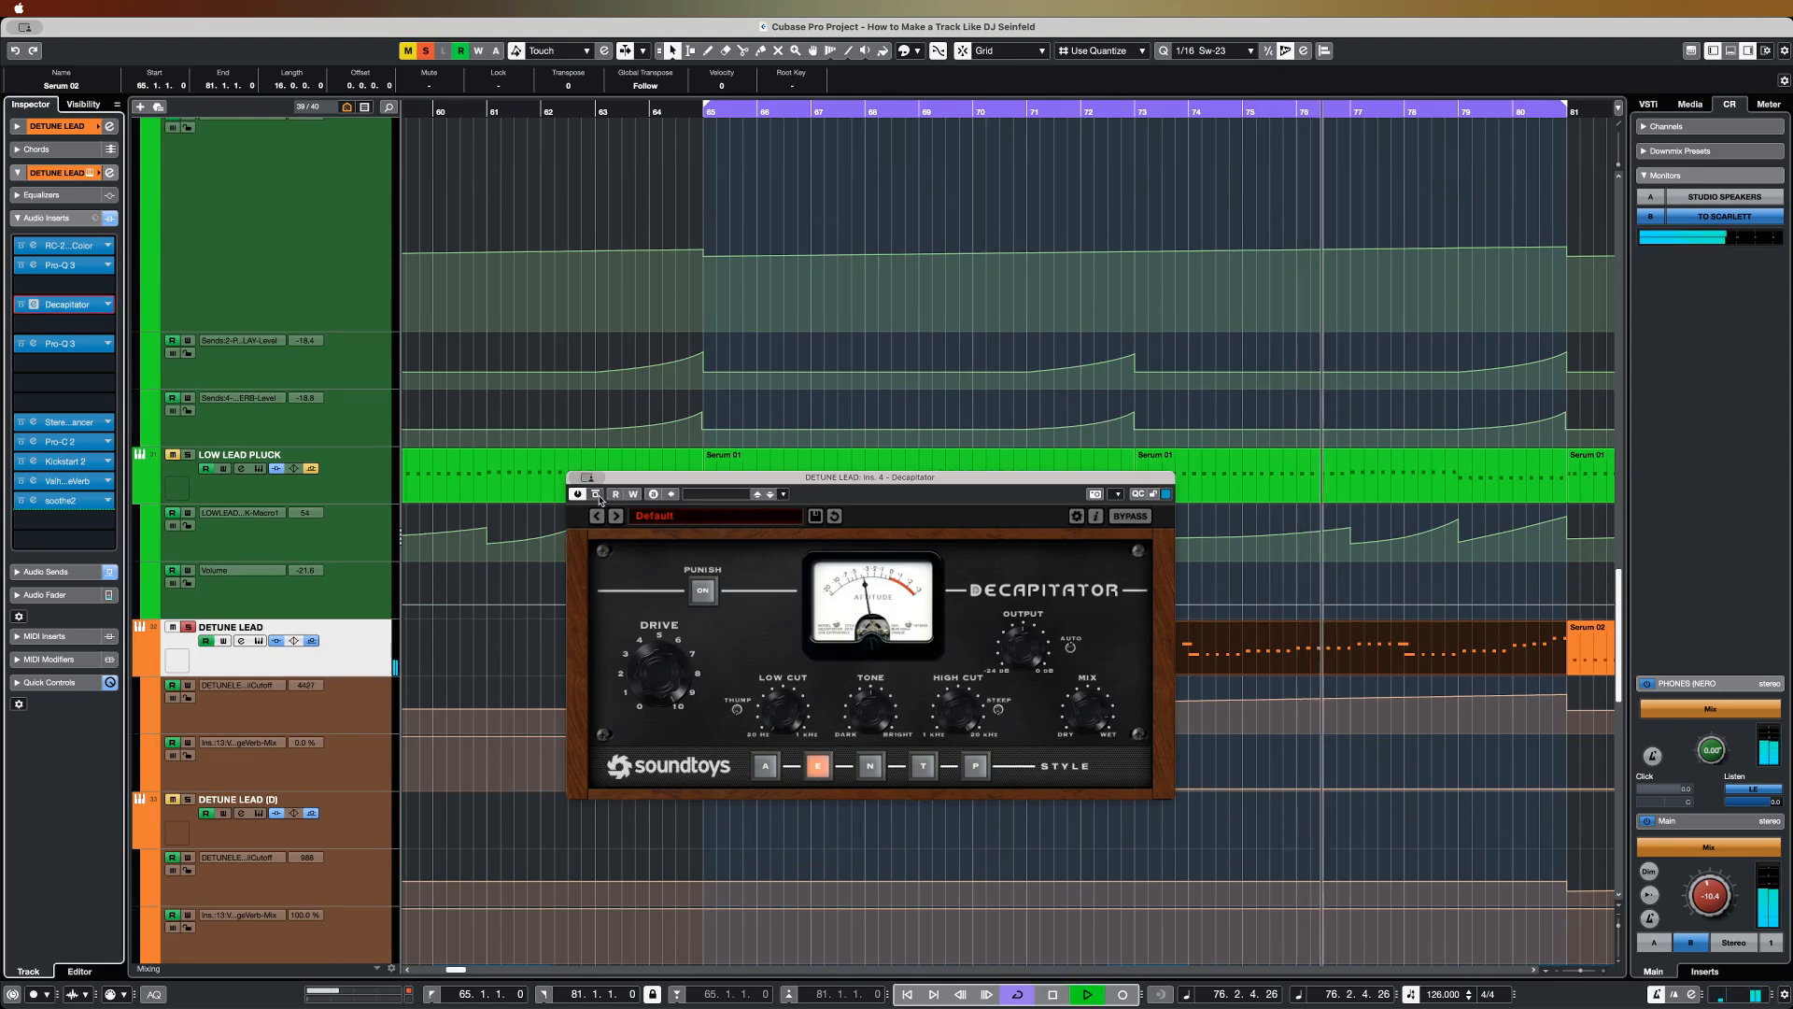
{"action": "left_click", "coordinate": [599, 500]}
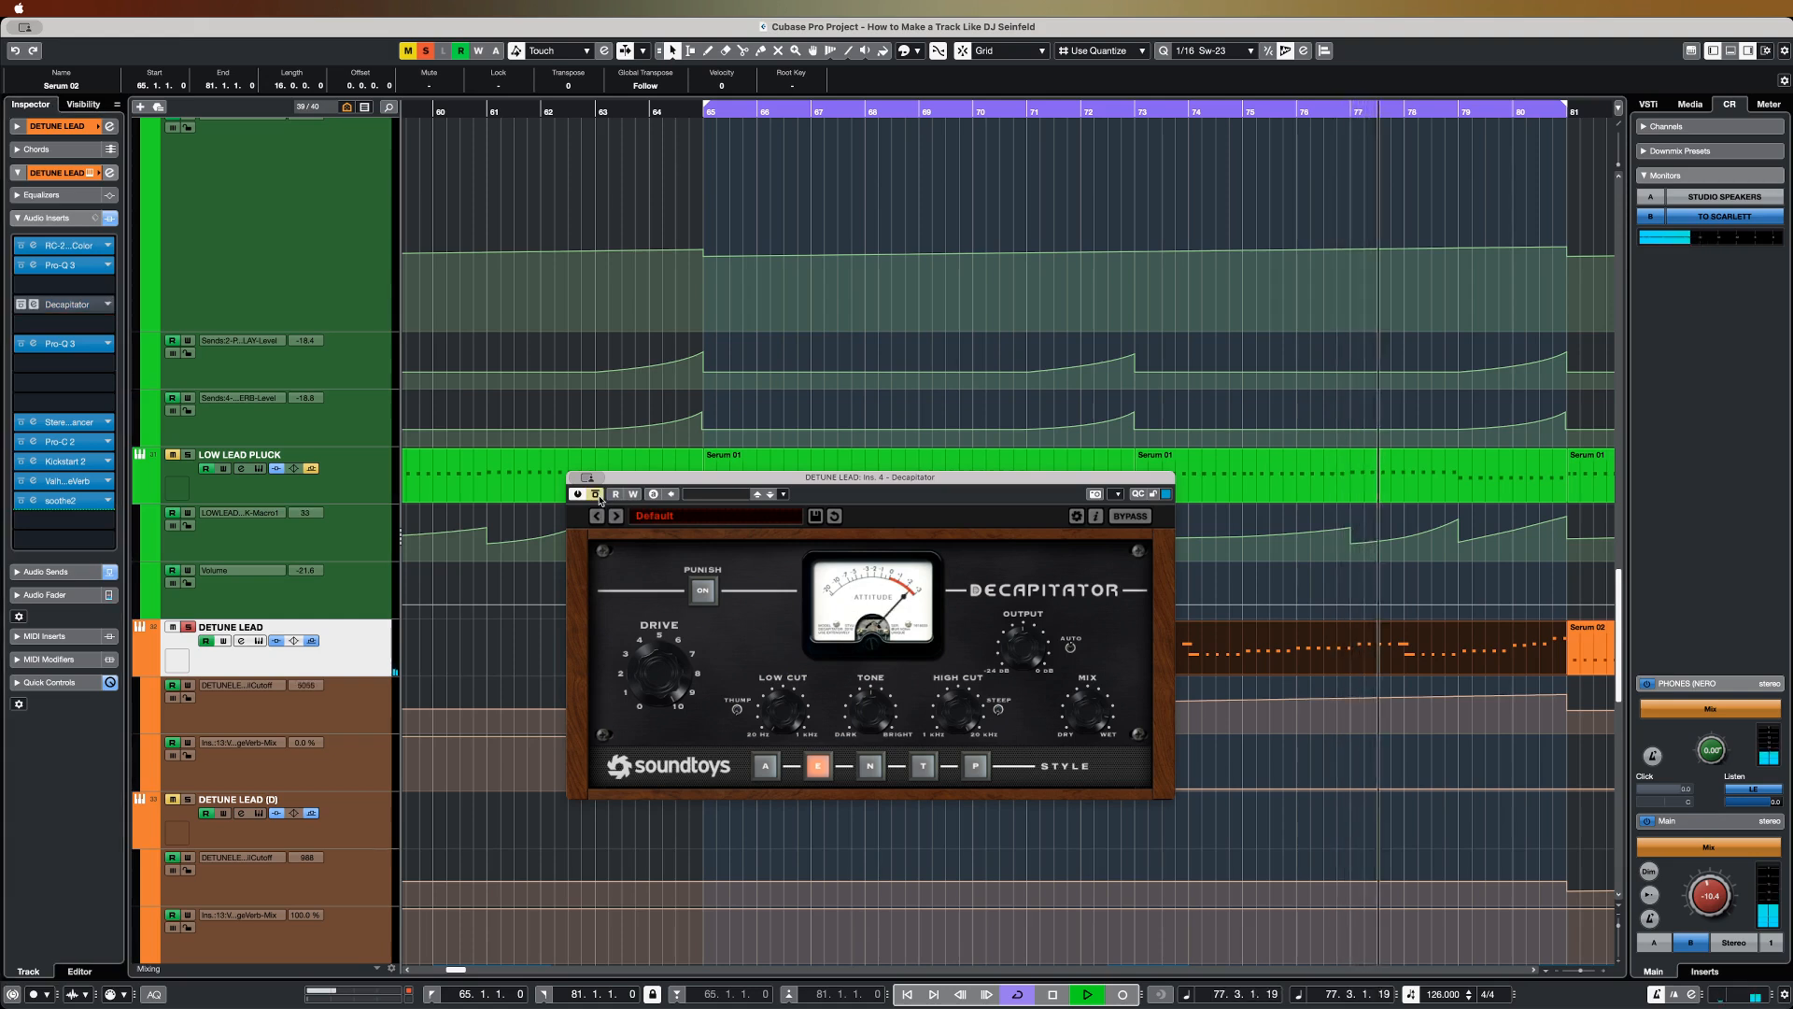
{"action": "left_click", "coordinate": [598, 496]}
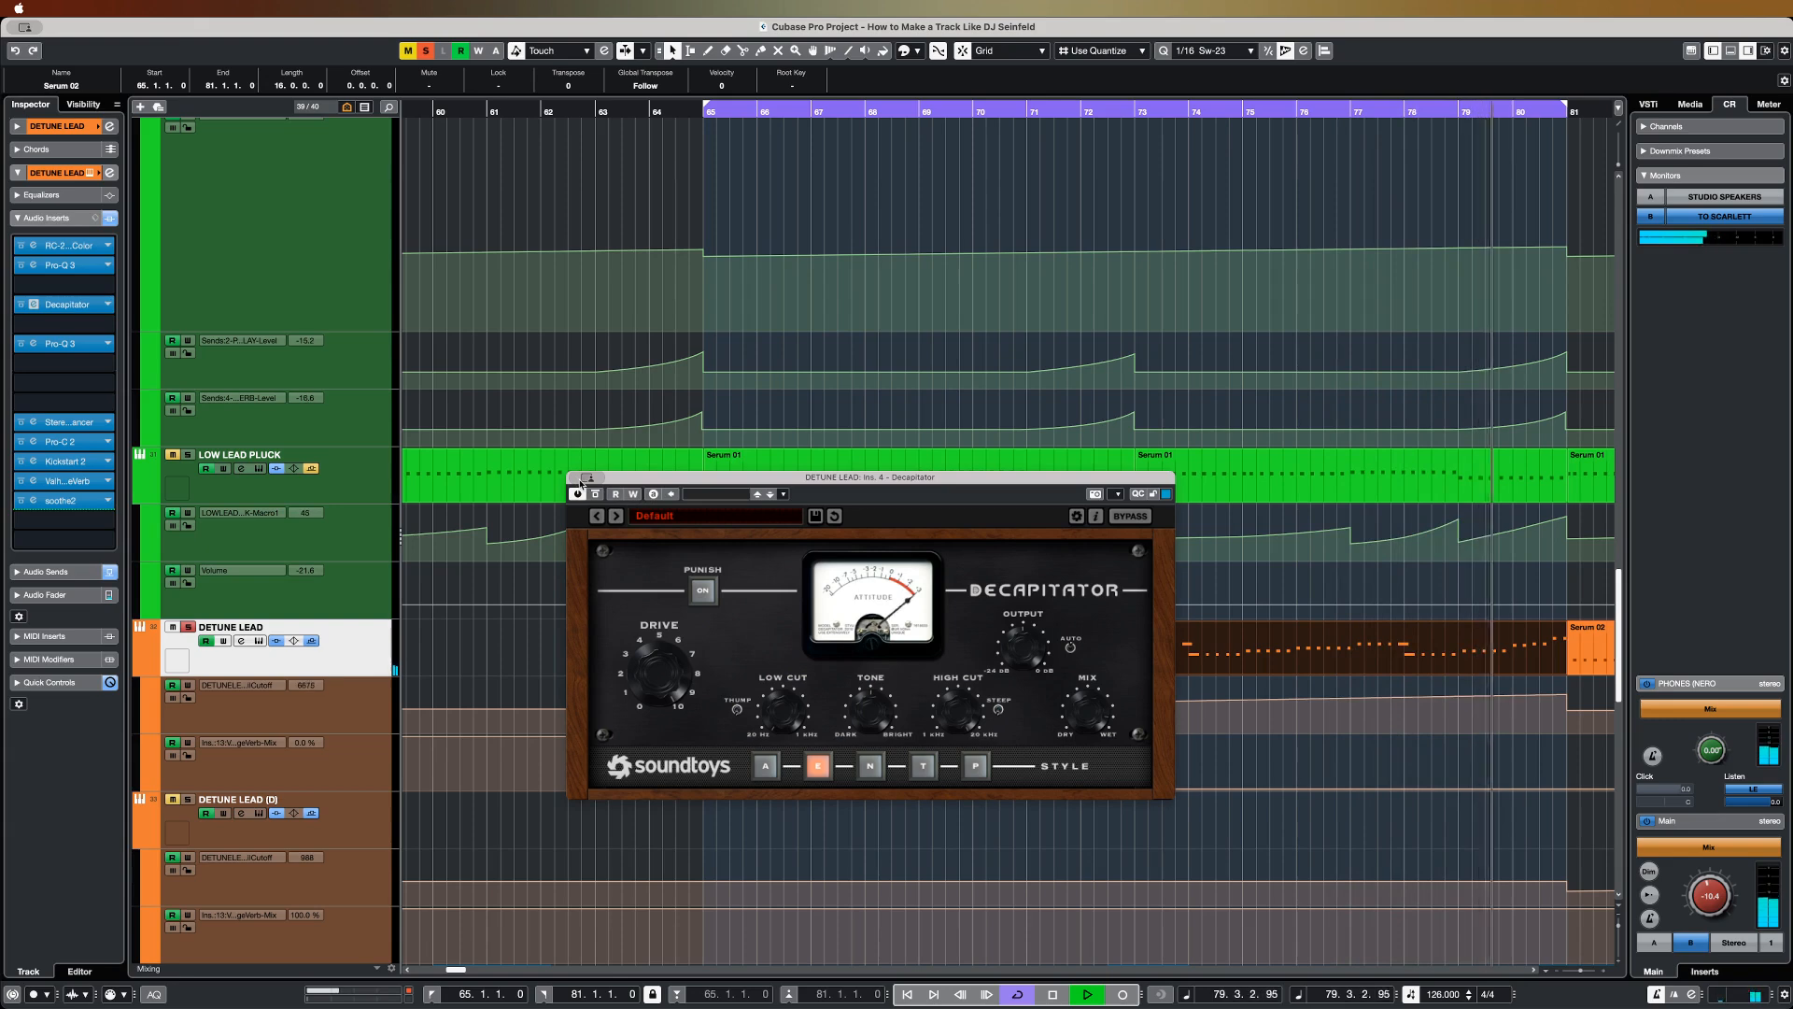
{"action": "left_click", "coordinate": [68, 304]}
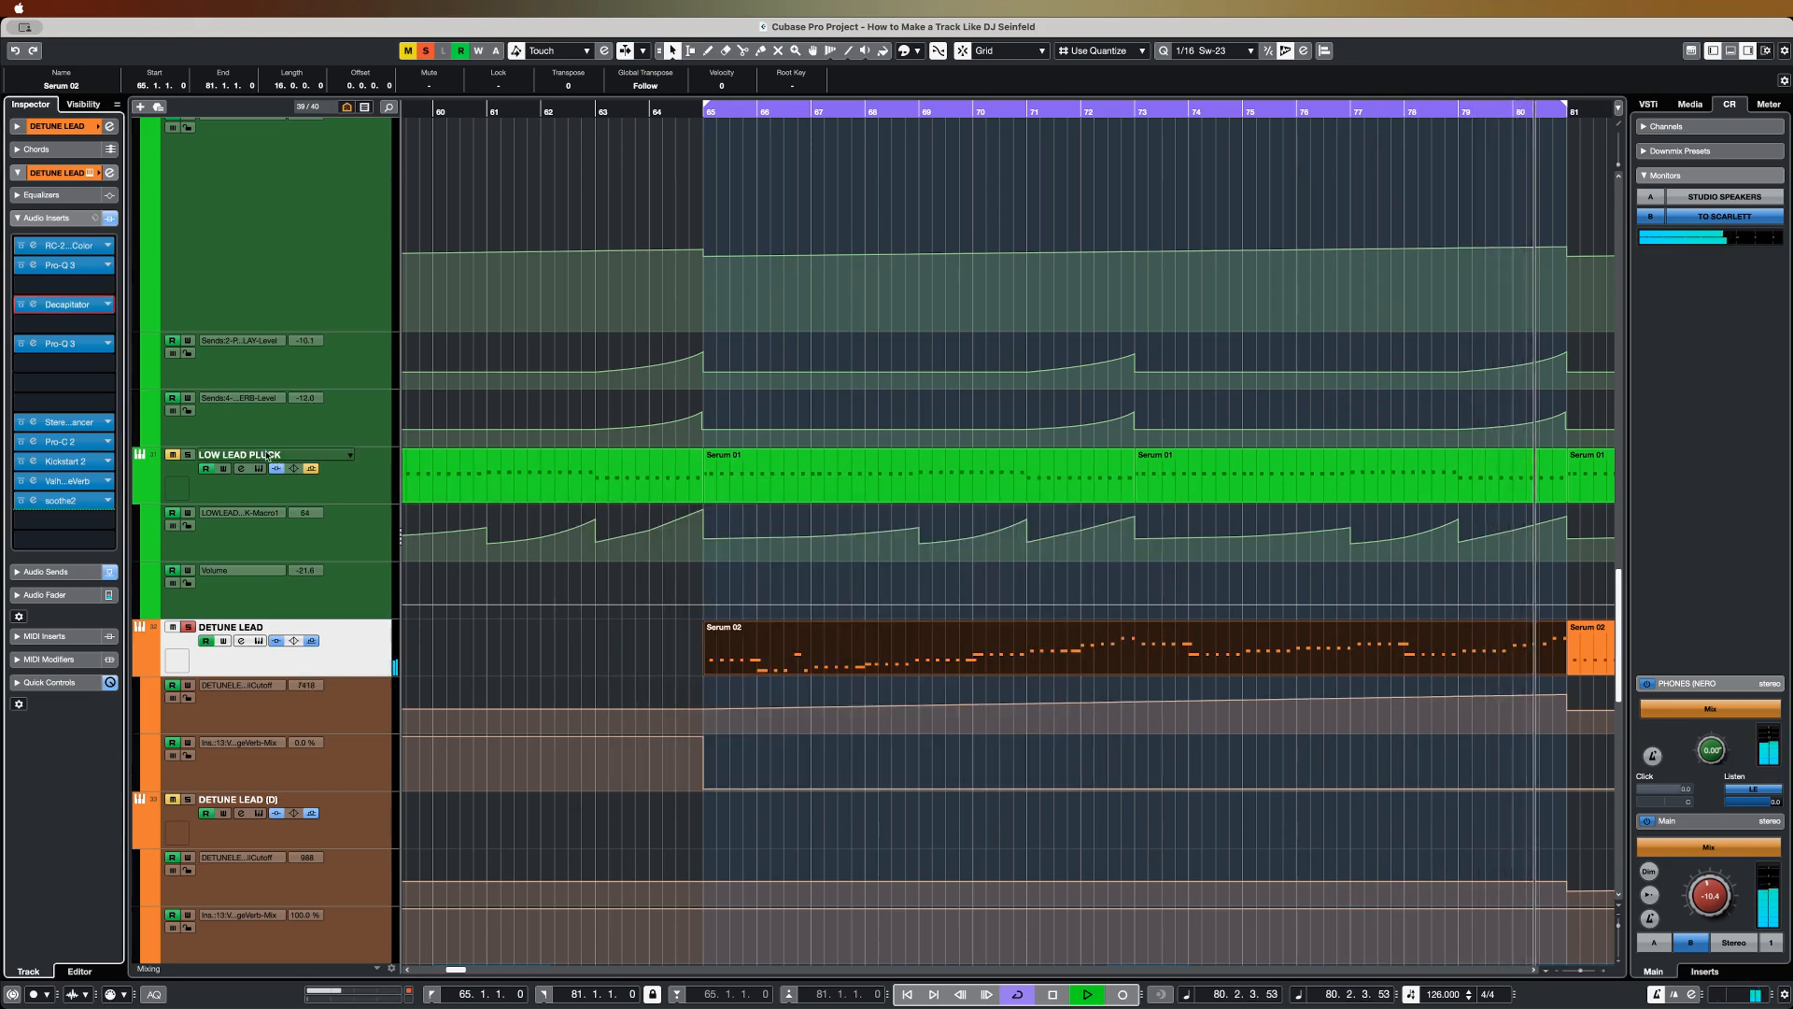
Step: In DETUNE LEAD's second Pro-Q 3, raise the low cut to about 200 Hz, deepen the low bell cut and increase the boost near 750 Hz
{"action": "left_click", "coordinate": [78, 345]}
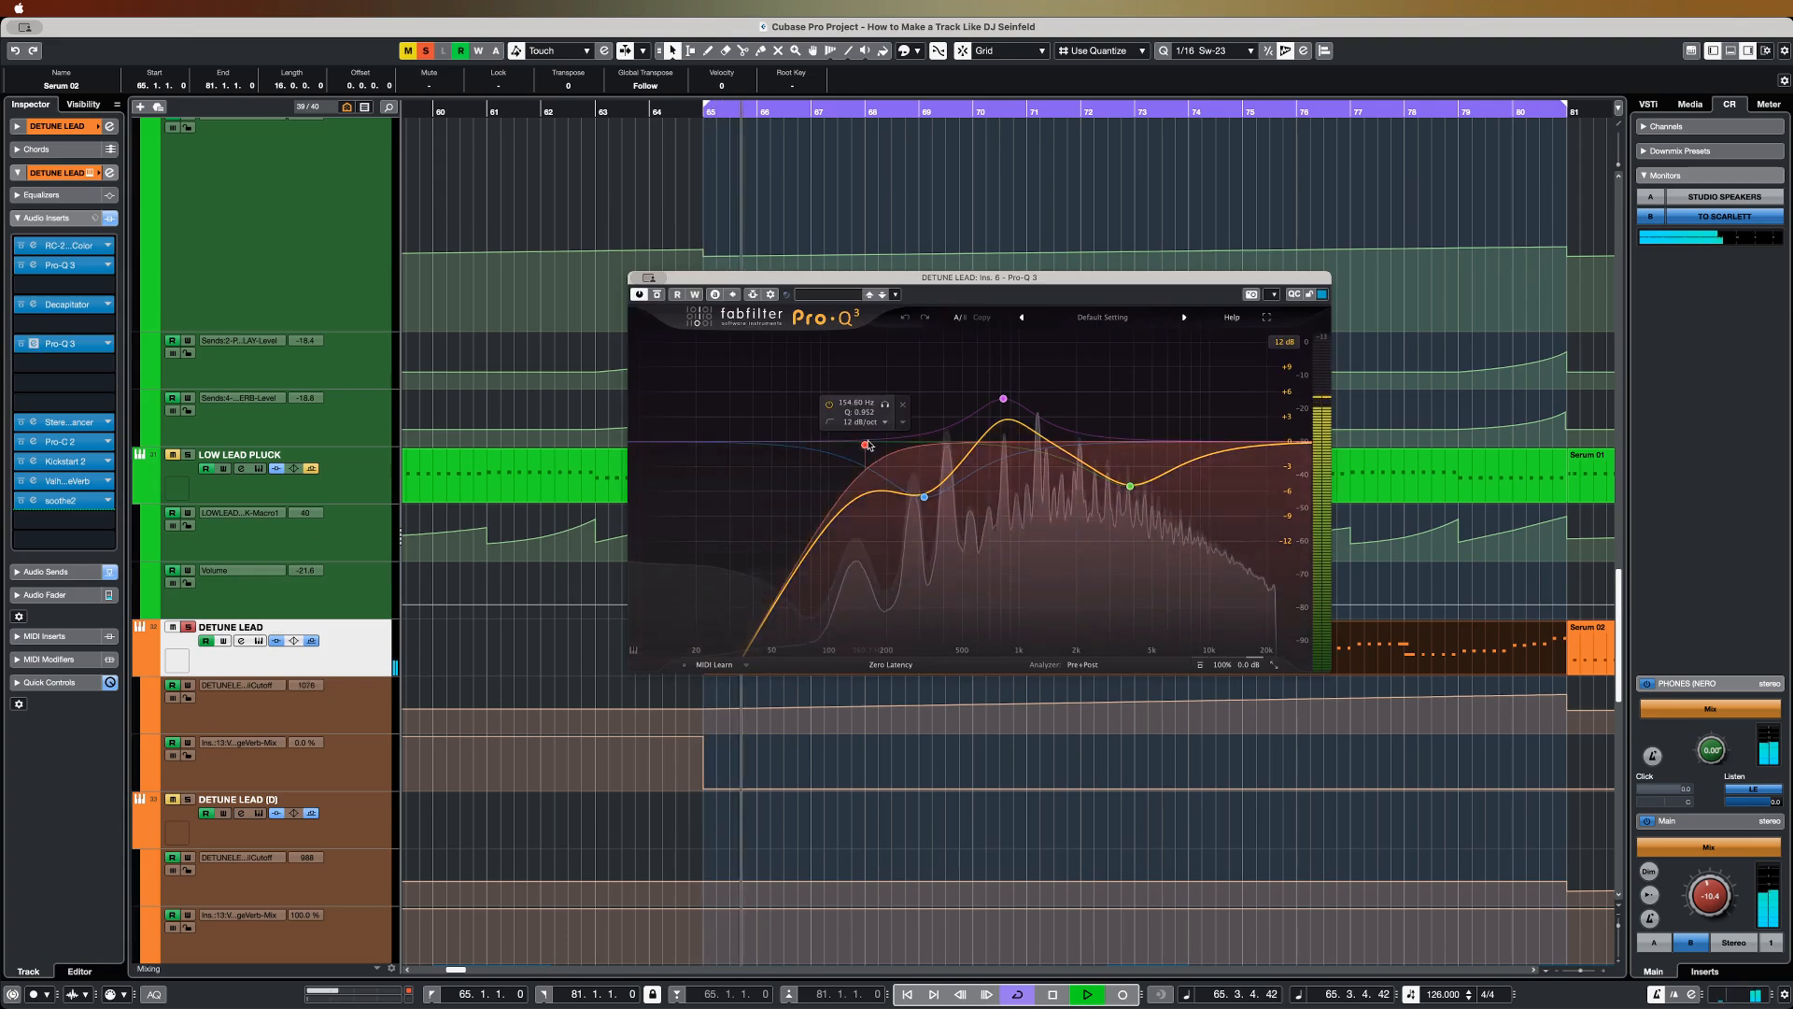
{"action": "left_click_drag", "start_coordinate": [877, 449], "coordinate": [886, 453]}
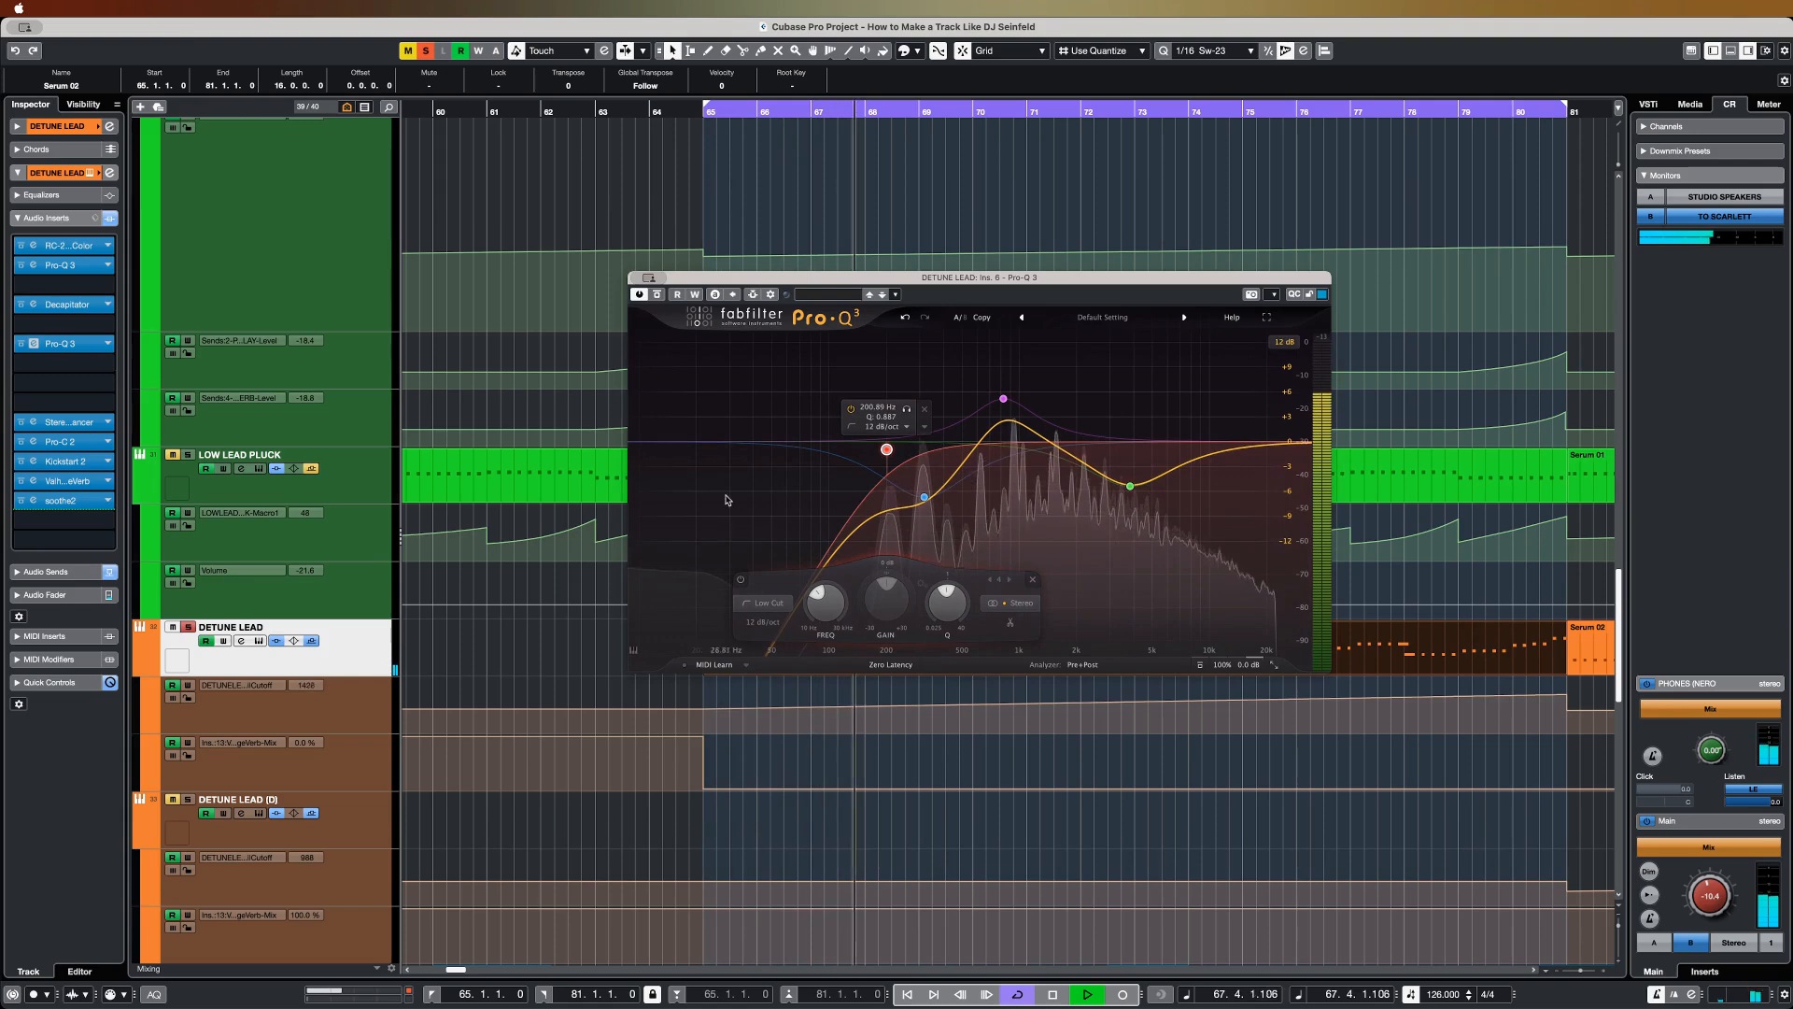
{"action": "left_click", "coordinate": [920, 497]}
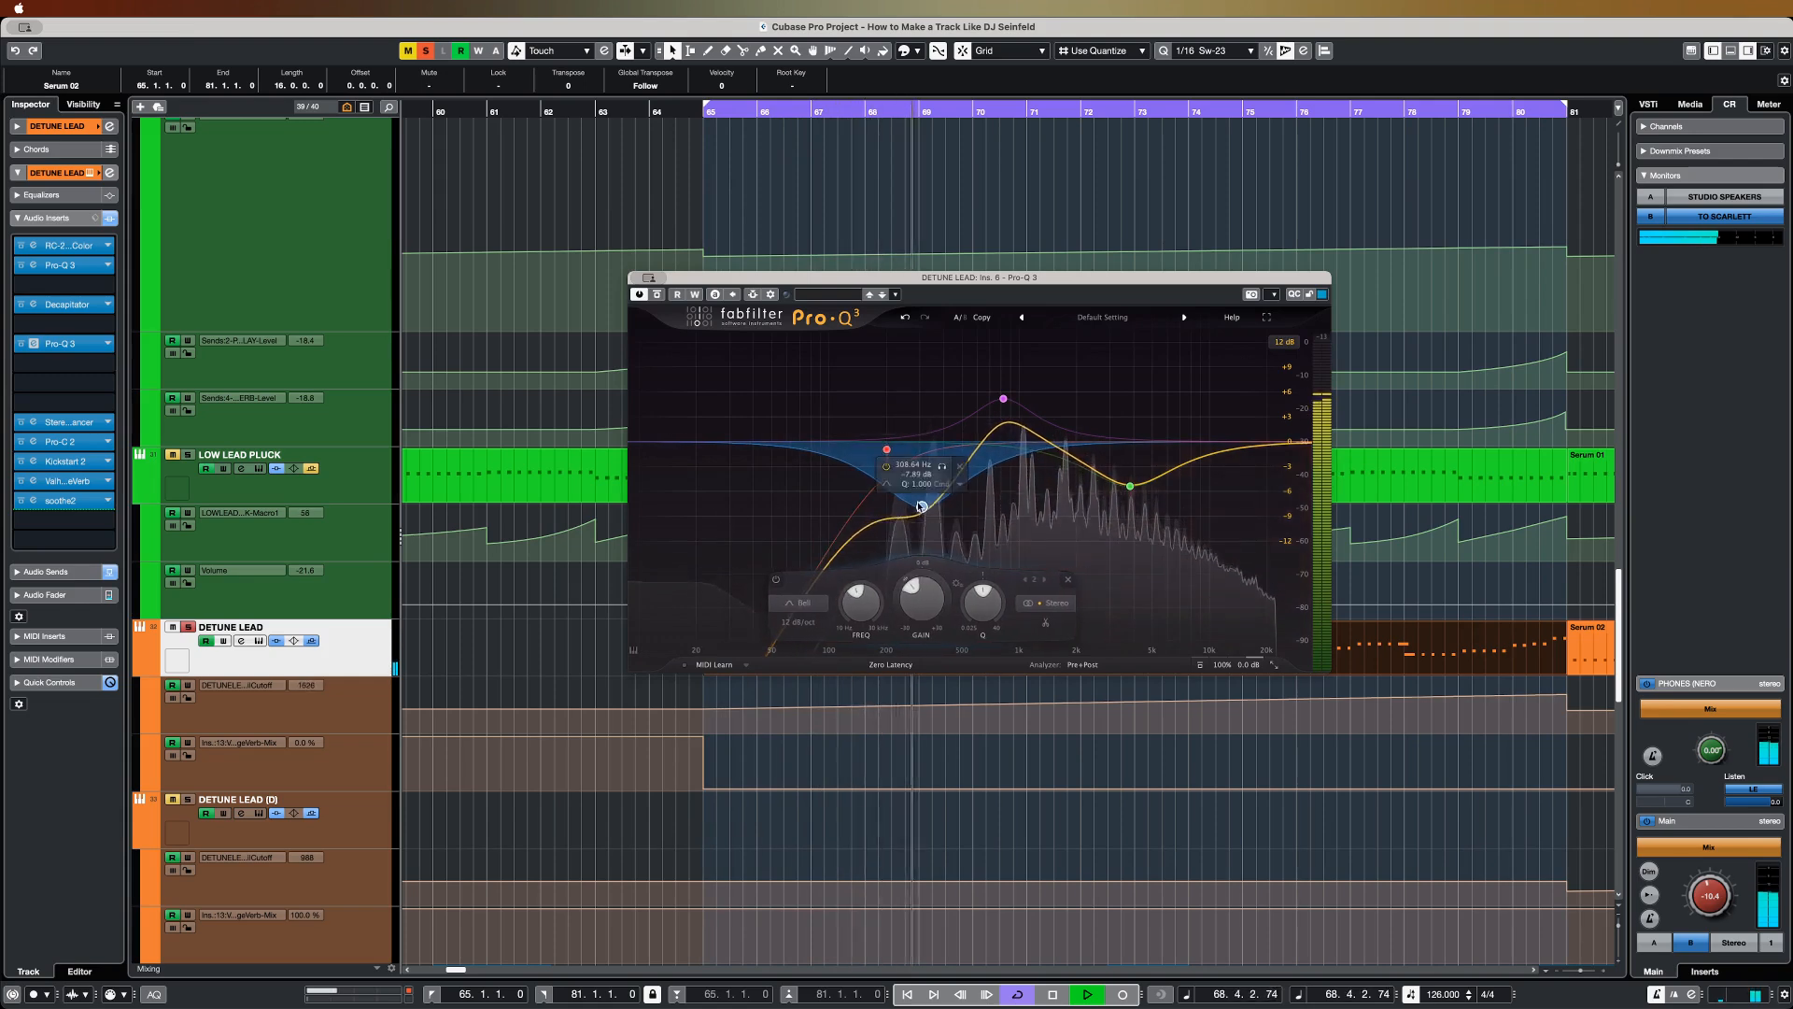
{"action": "left_click_drag", "start_coordinate": [1002, 401], "coordinate": [994, 329]}
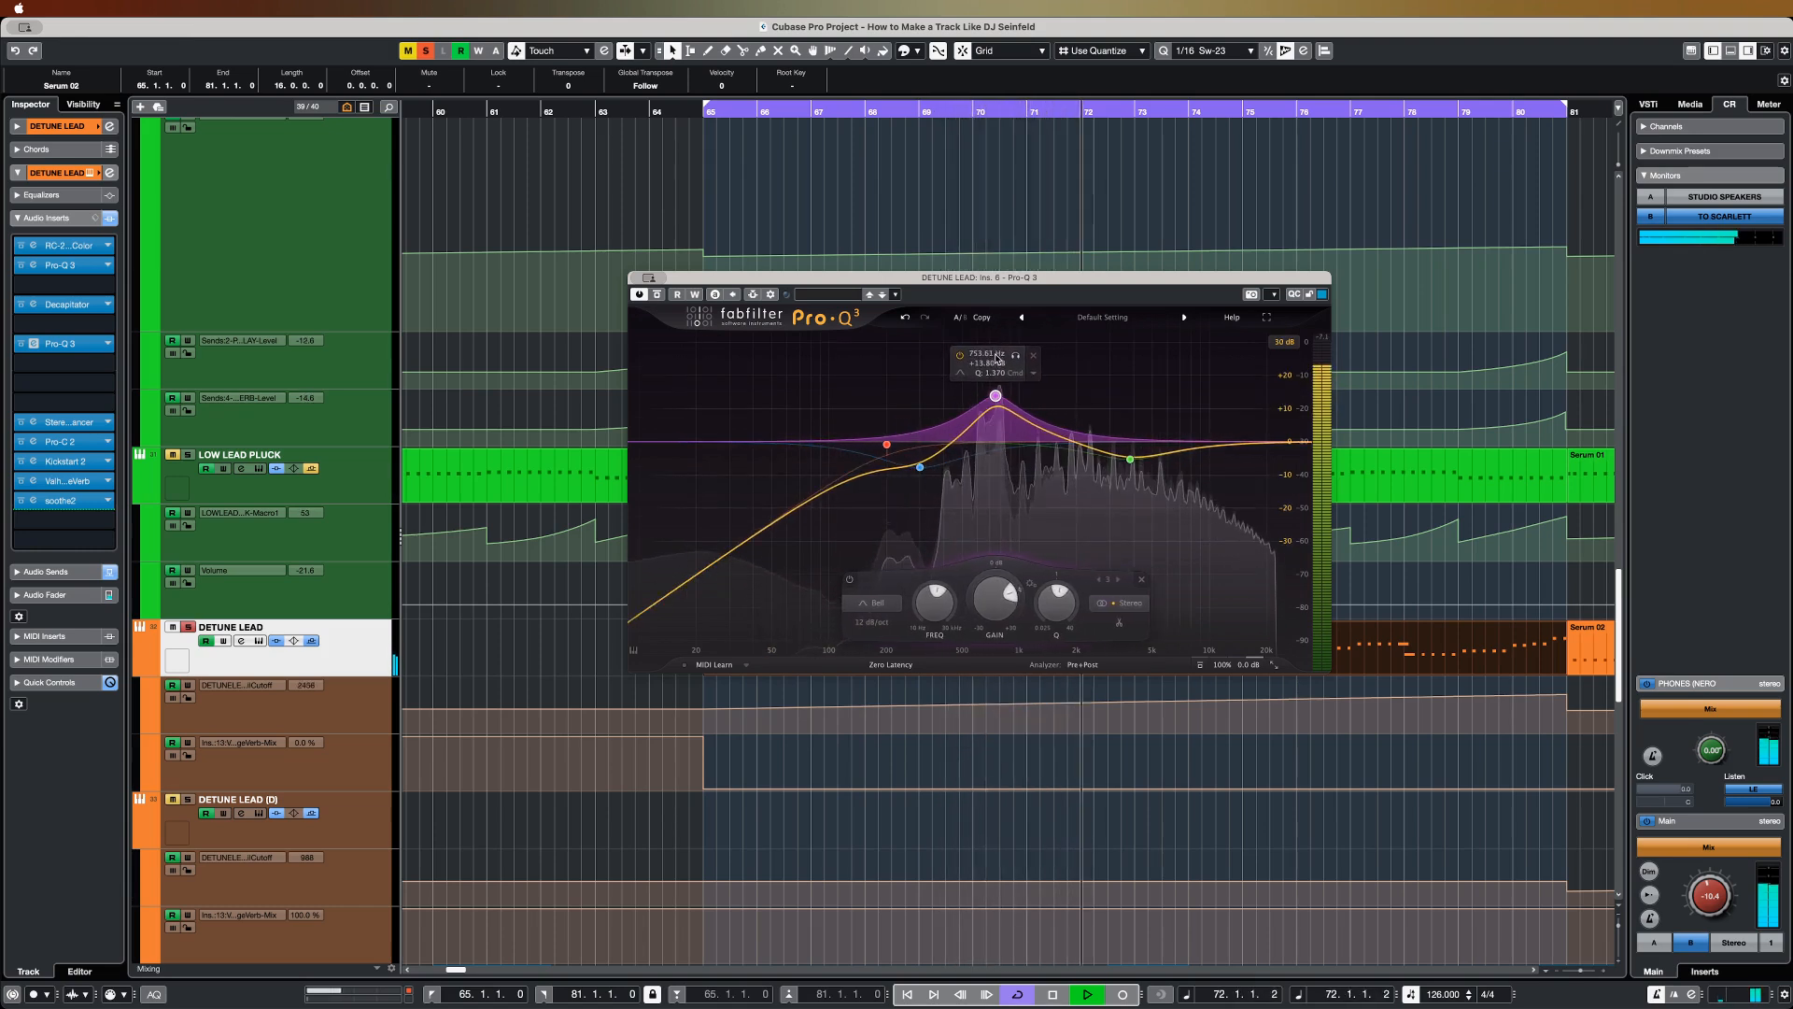
{"action": "left_click_drag", "start_coordinate": [997, 402], "coordinate": [995, 409]}
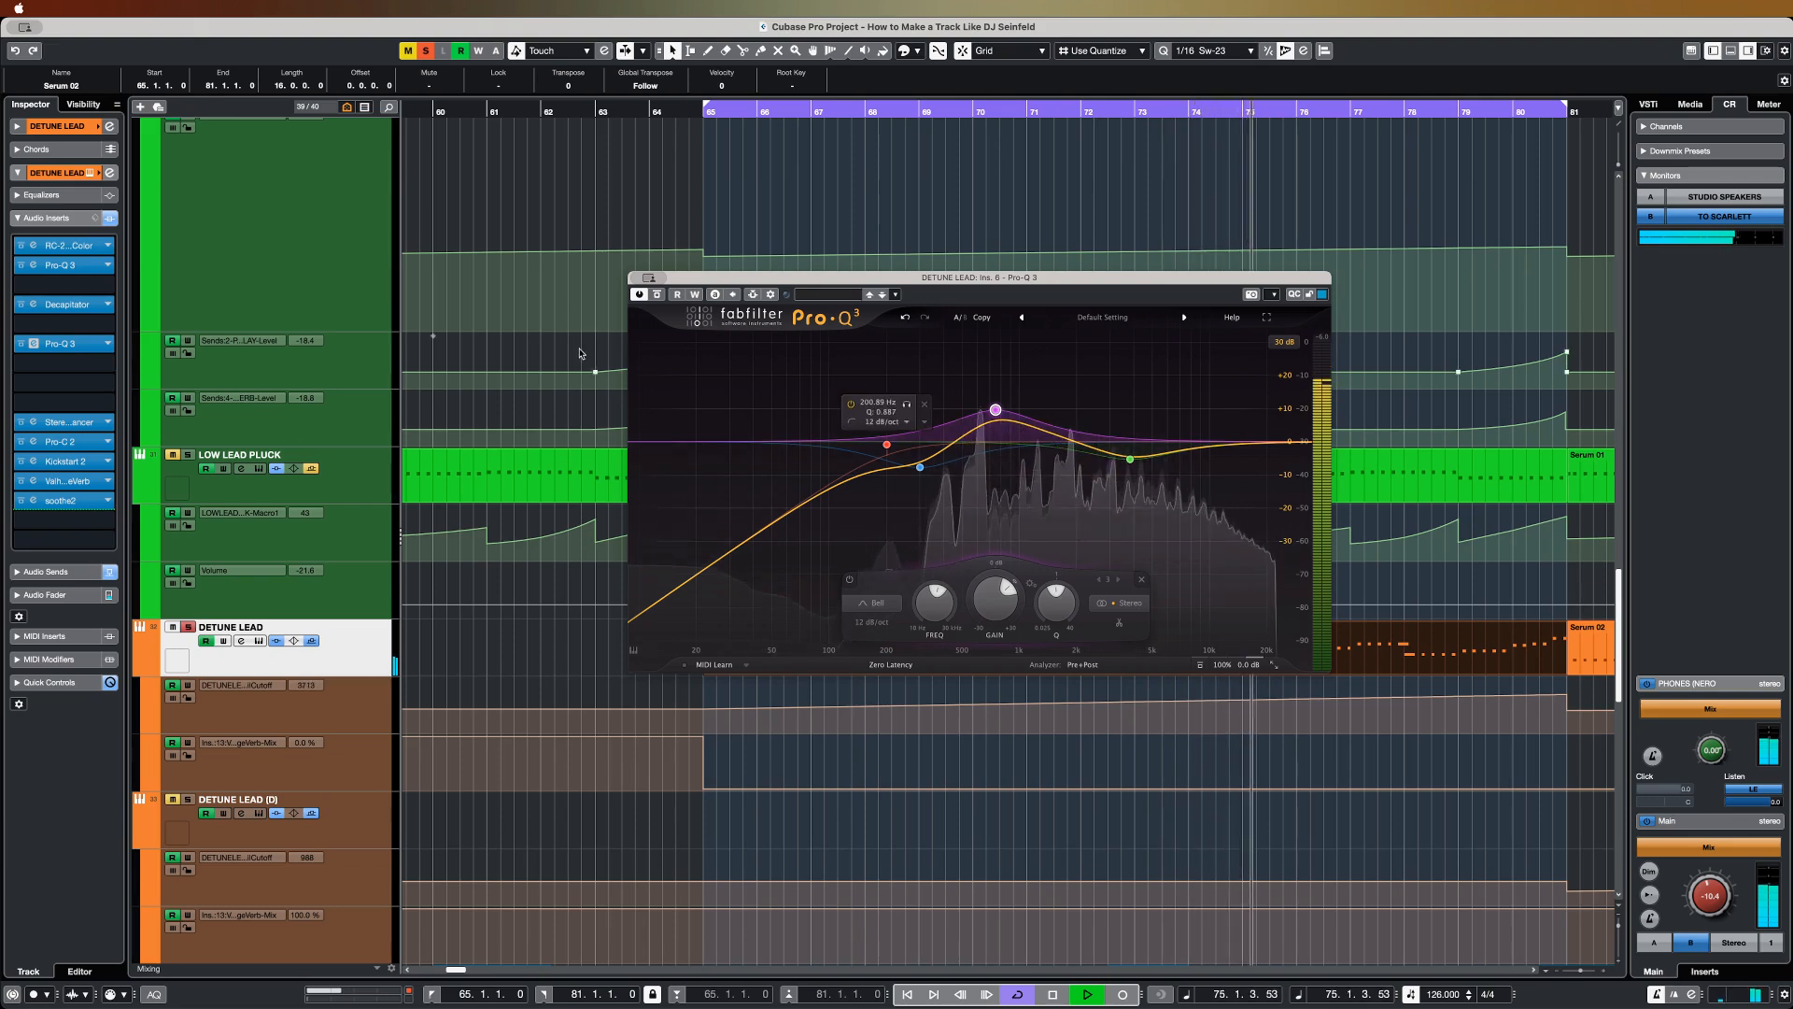
{"action": "key", "text": "space"}
Step: Close the EQ and compare DETUNE LEAD with StereoEnhancer bypassed, reactivated, and at 0% and 50% width
{"action": "left_click", "coordinate": [33, 422]}
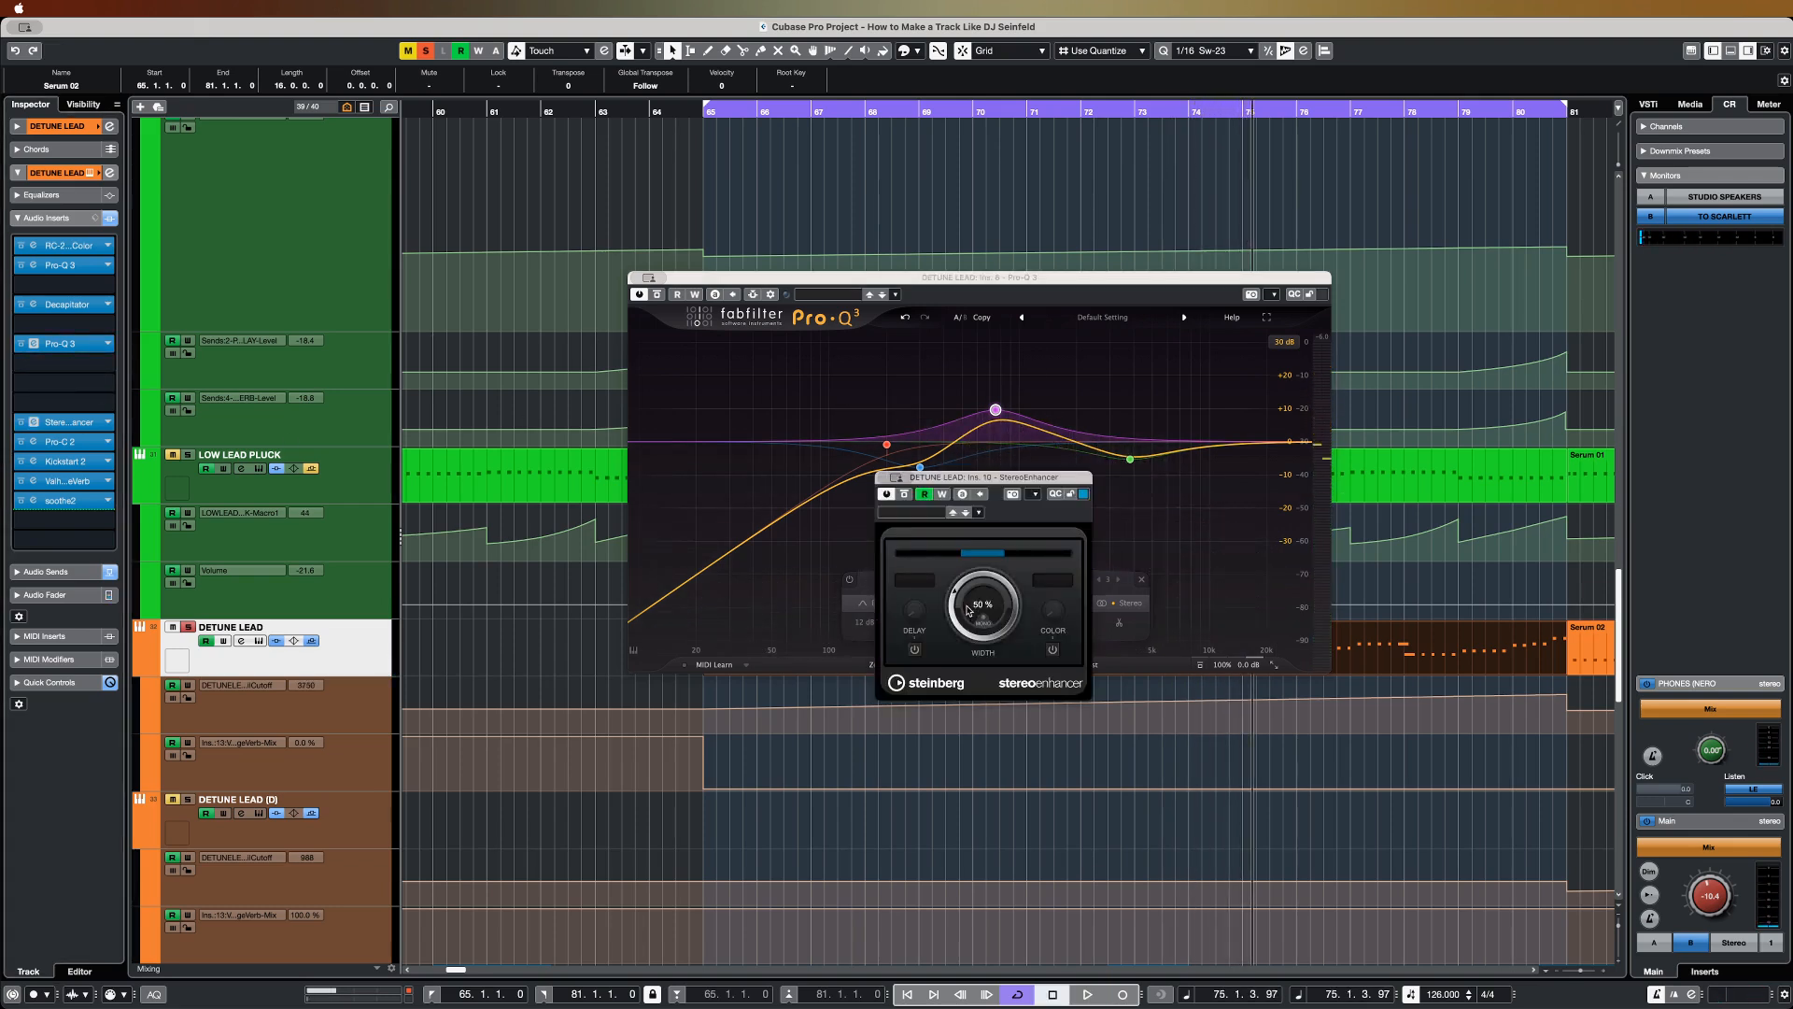
{"action": "left_click_drag", "start_coordinate": [970, 606], "coordinate": [971, 608]}
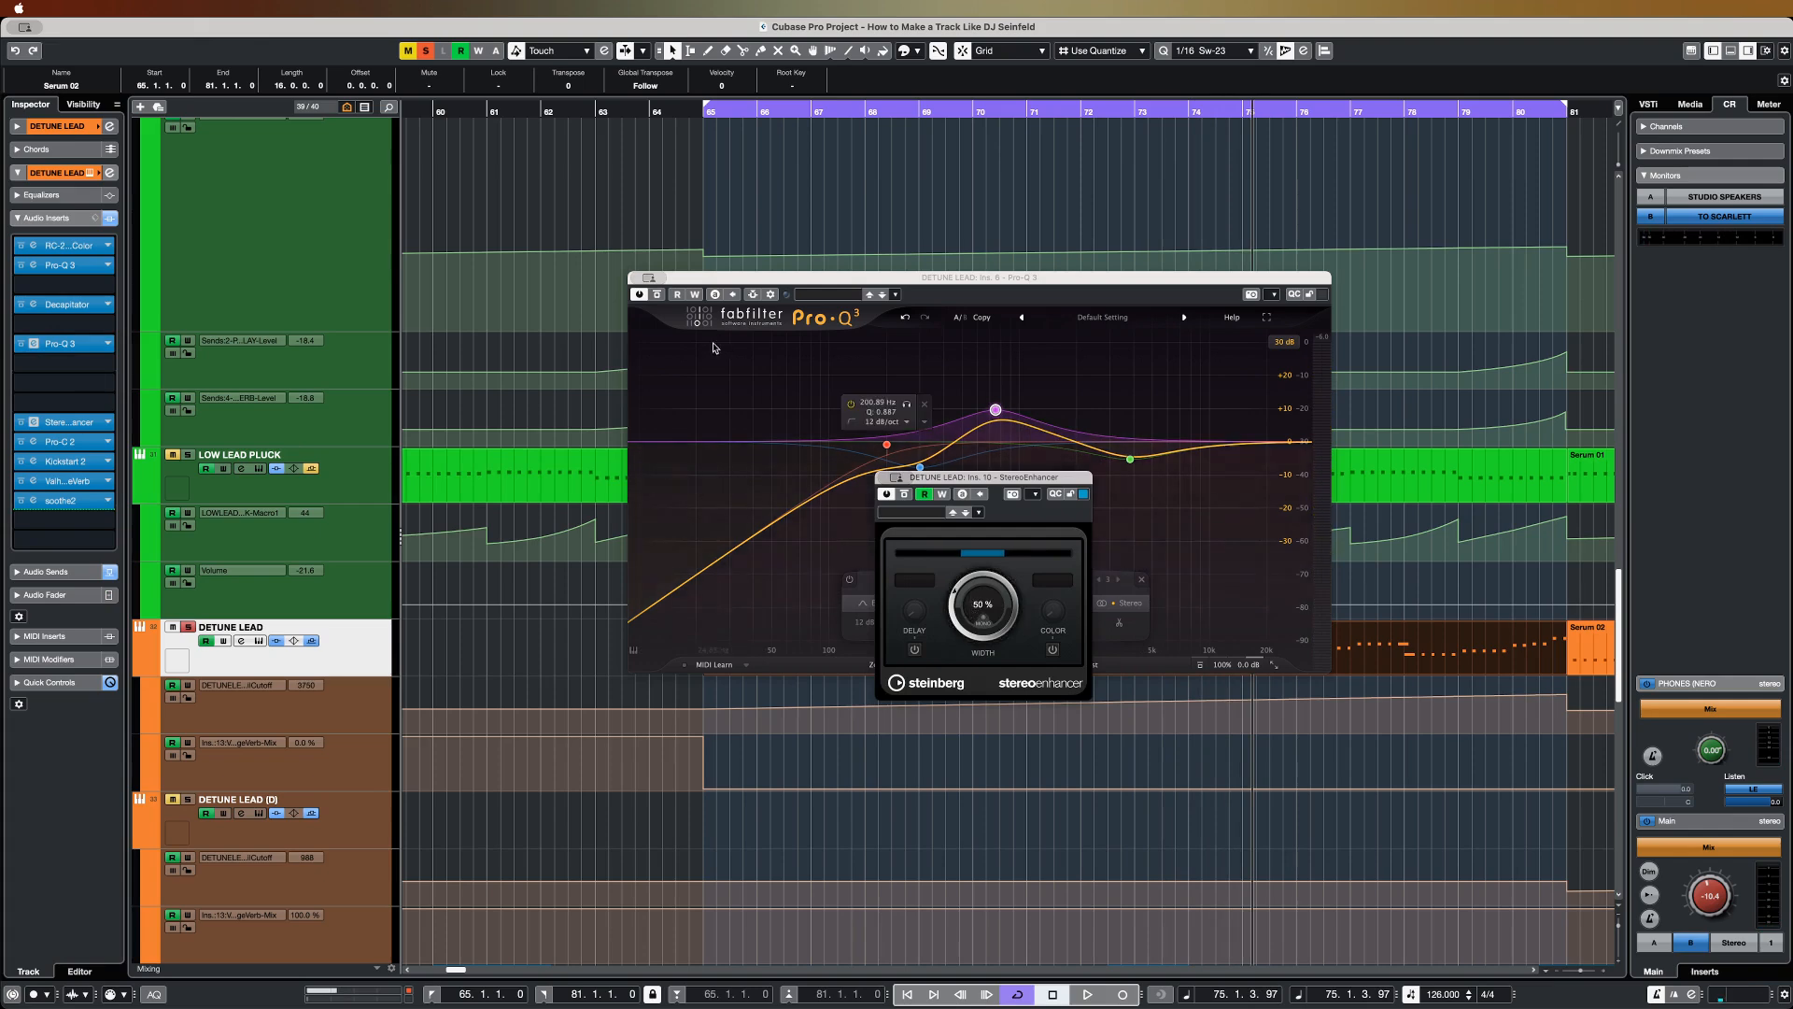
{"action": "left_click", "coordinate": [644, 279]}
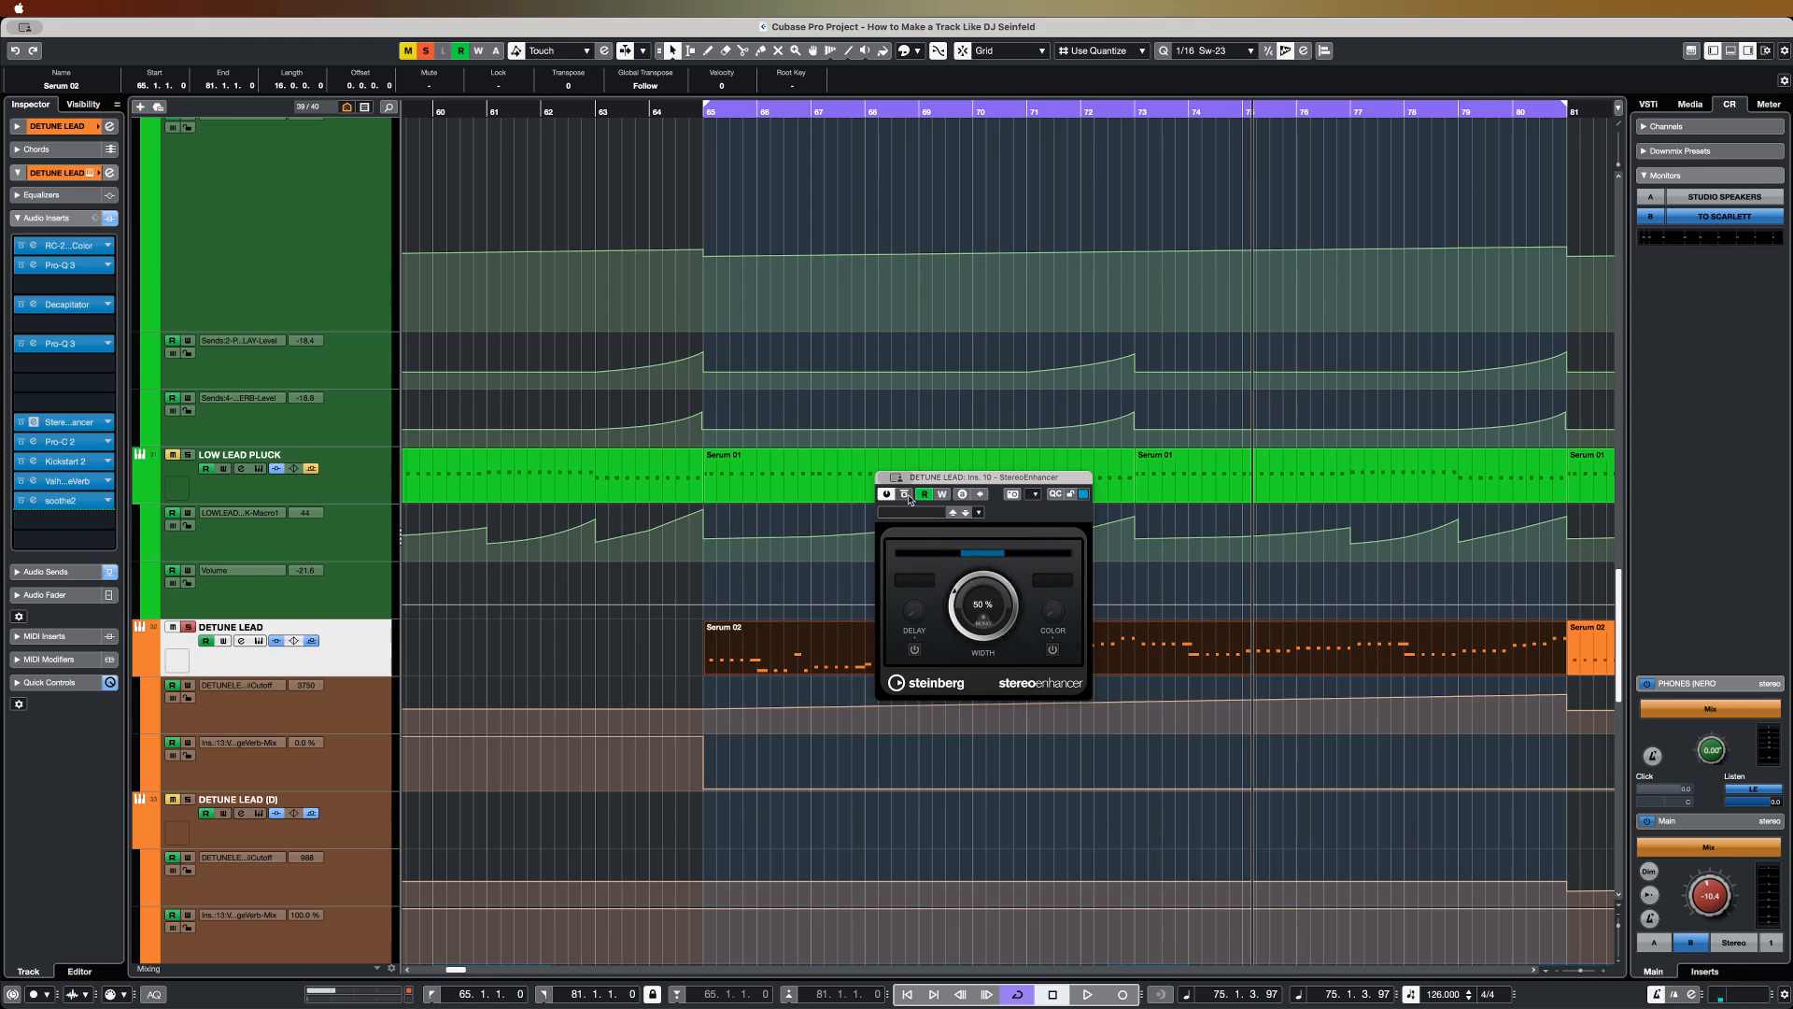
{"action": "scroll", "coordinate": [292, 326], "scroll_direction": "up", "scroll_amount": 3}
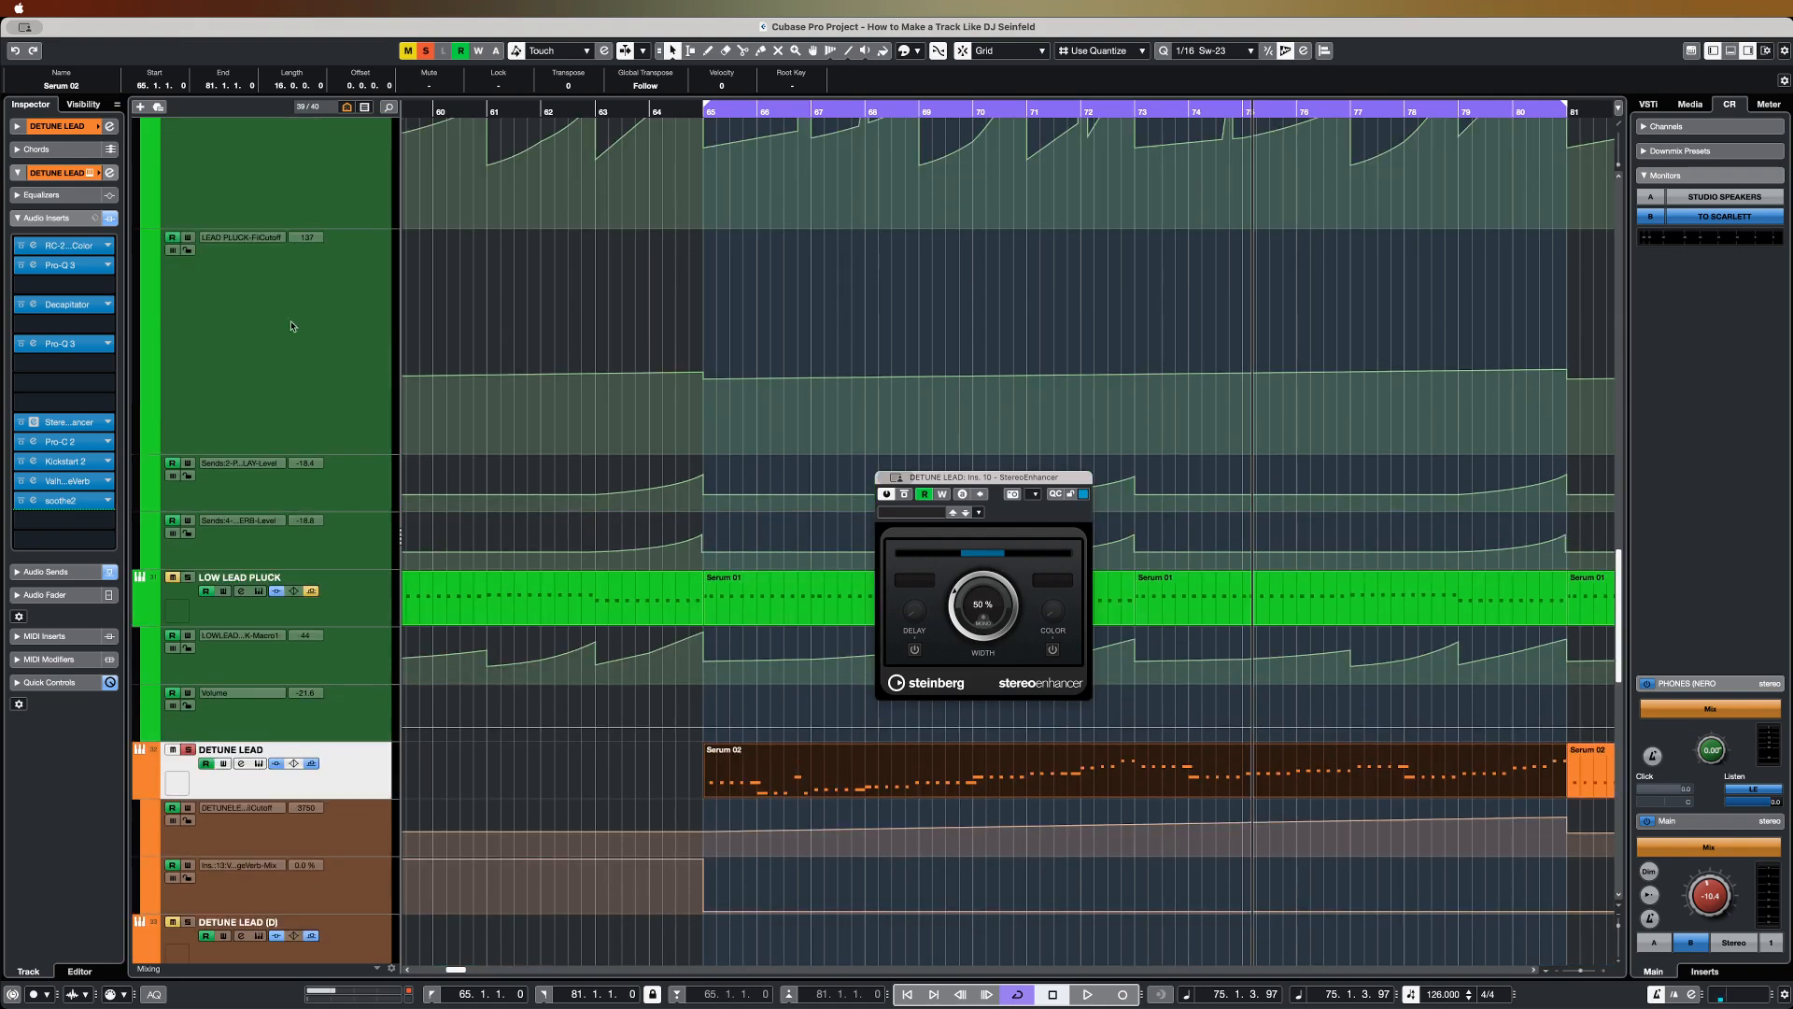
{"action": "scroll", "coordinate": [626, 500], "scroll_direction": "down", "scroll_amount": 2}
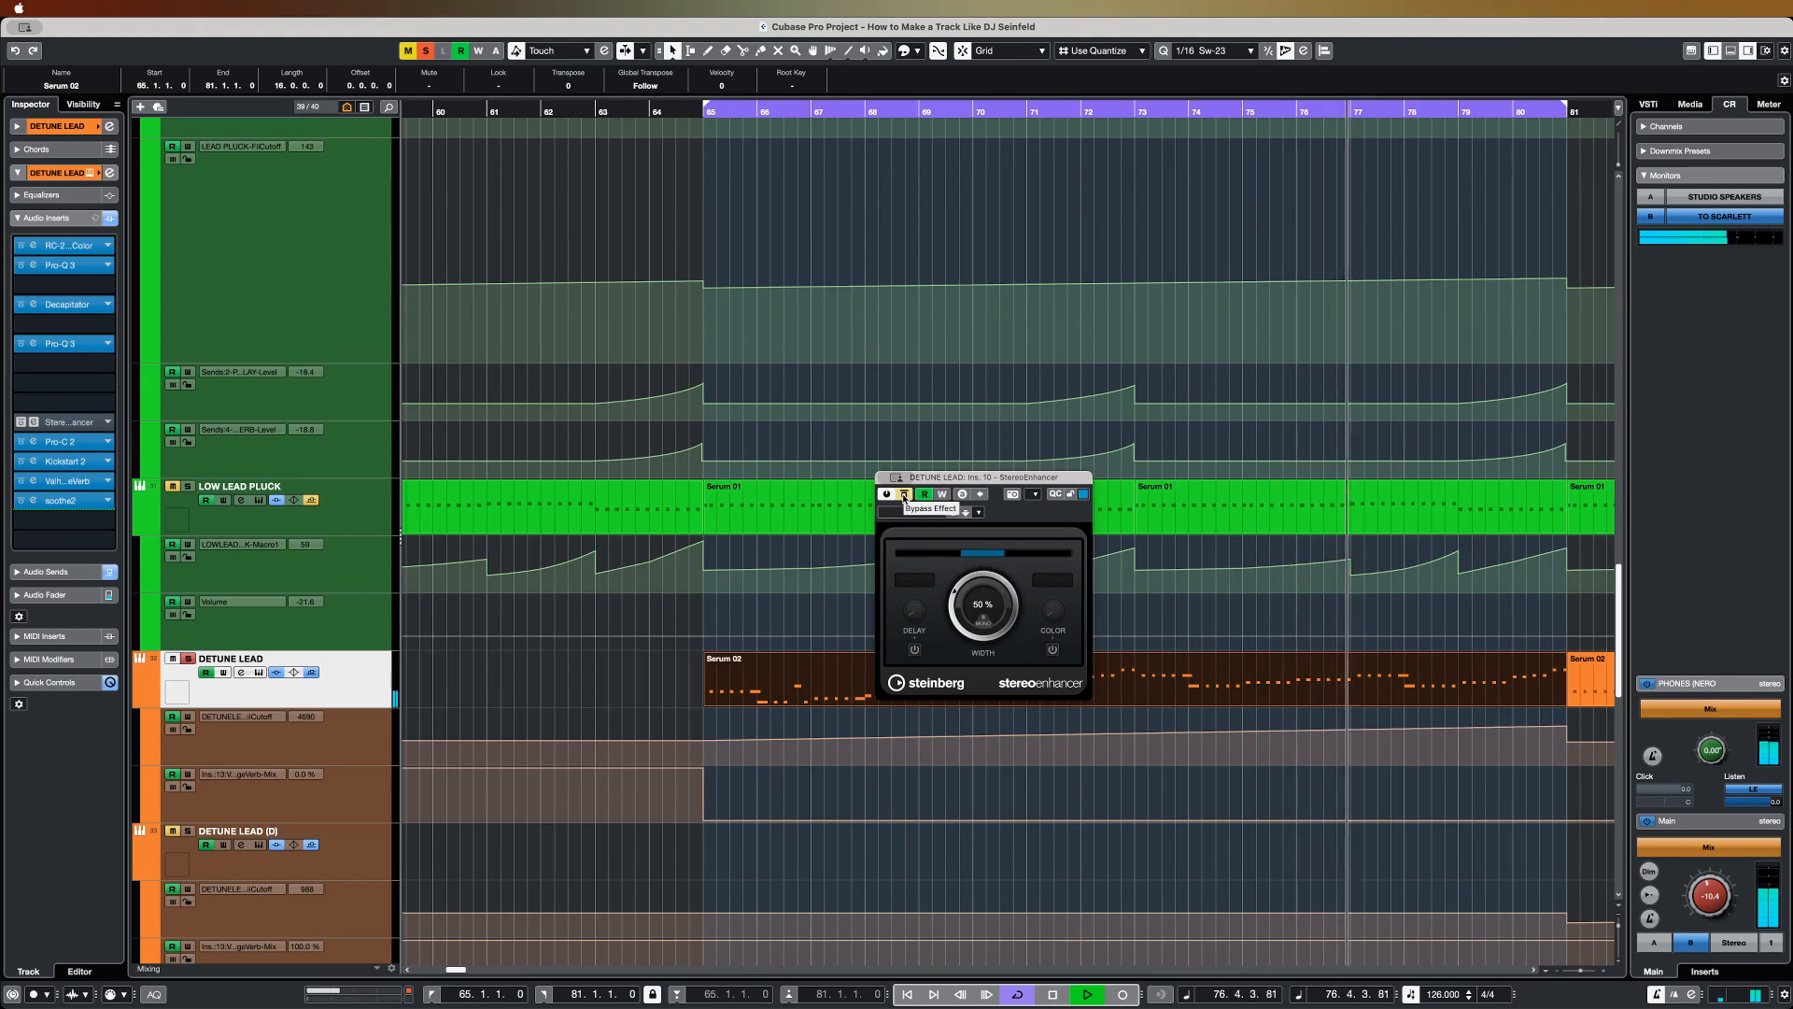
{"action": "left_click", "coordinate": [904, 494]}
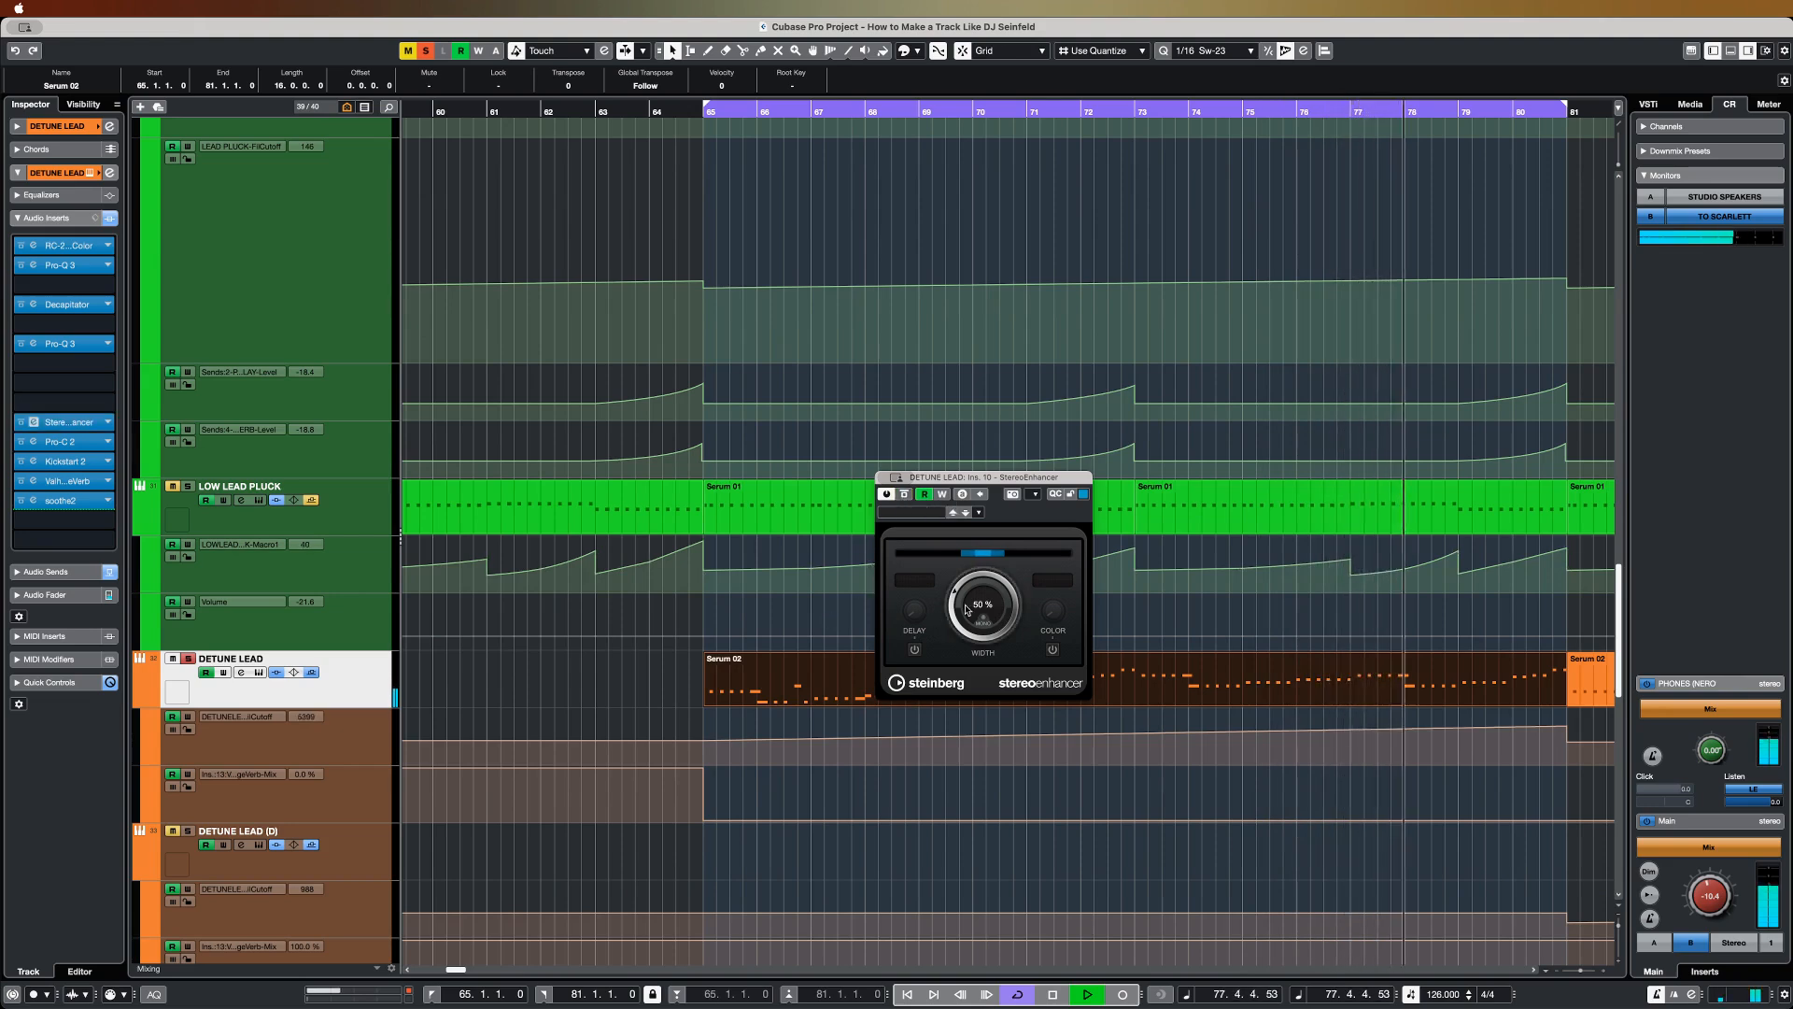
{"action": "left_click_drag", "start_coordinate": [972, 614], "coordinate": [920, 836]}
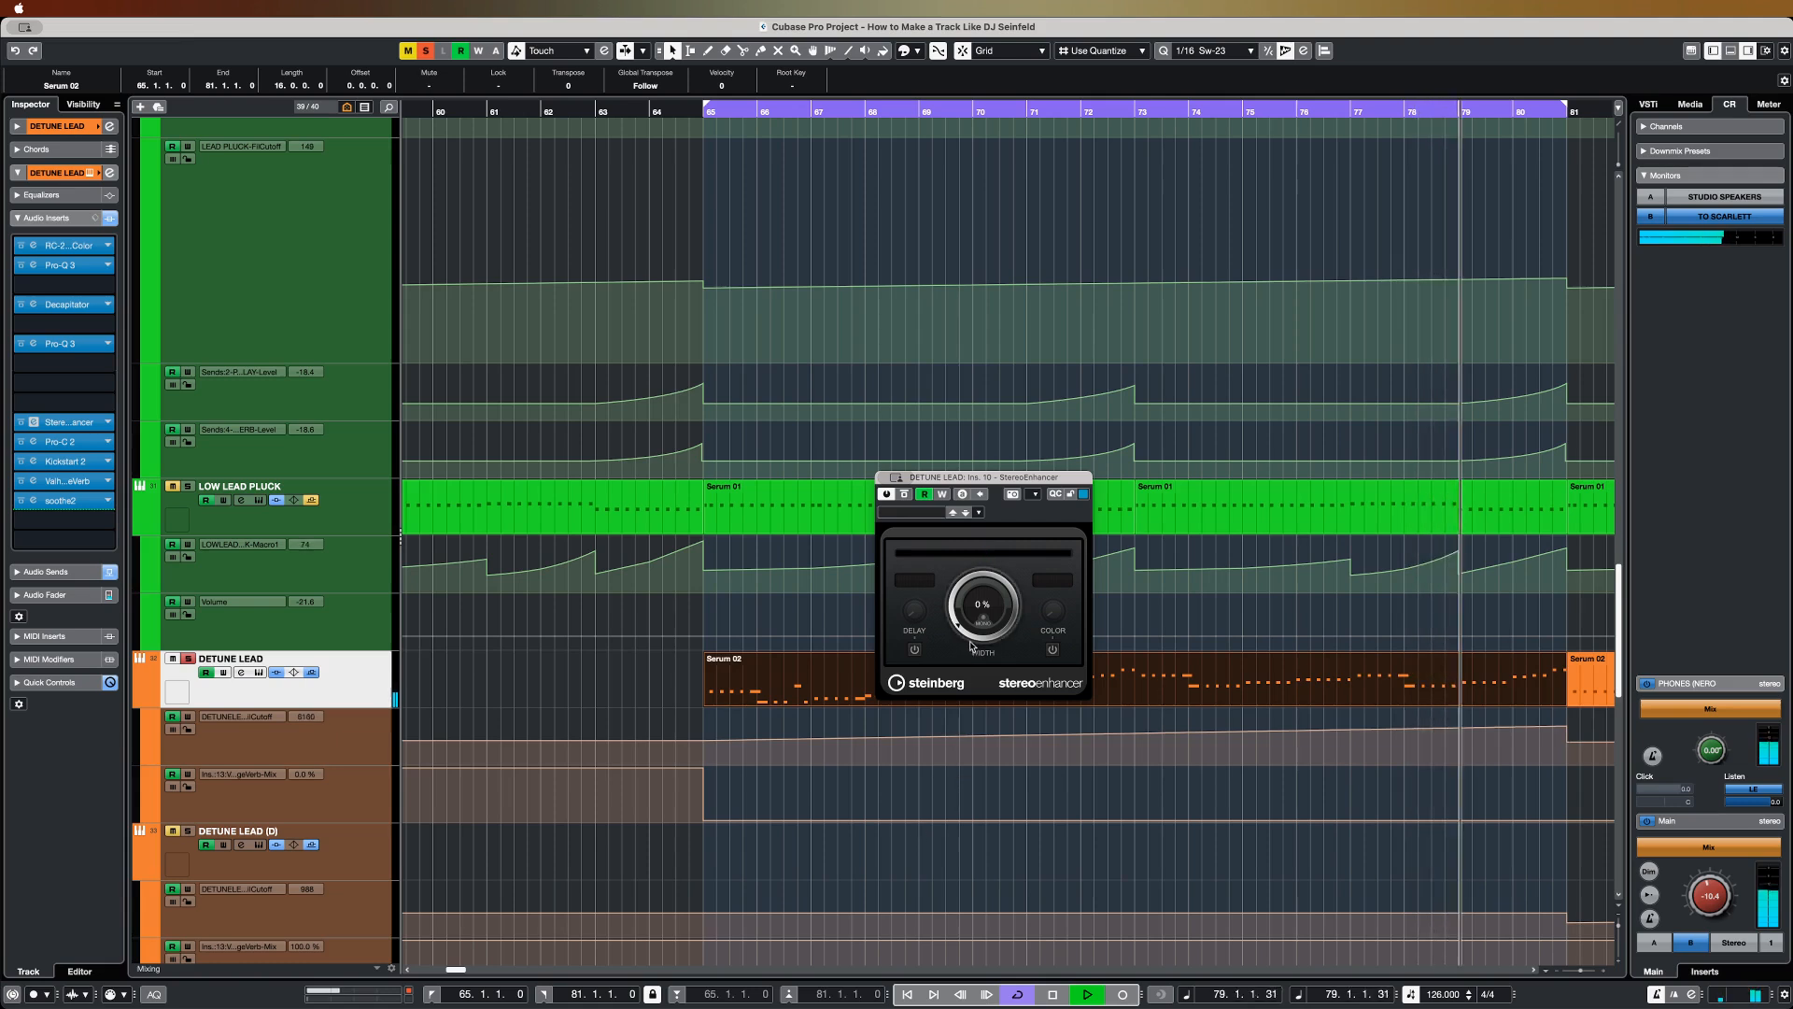
{"action": "left_click_drag", "start_coordinate": [972, 639], "coordinate": [986, 599]}
Step: Inspect LEAD PLUCK's StageOne width settings while it plays with DETUNE LEAD, close the plug-in, and unsolo LEAD PLUCK
{"action": "scroll", "coordinate": [275, 229], "scroll_direction": "up", "scroll_amount": 5}
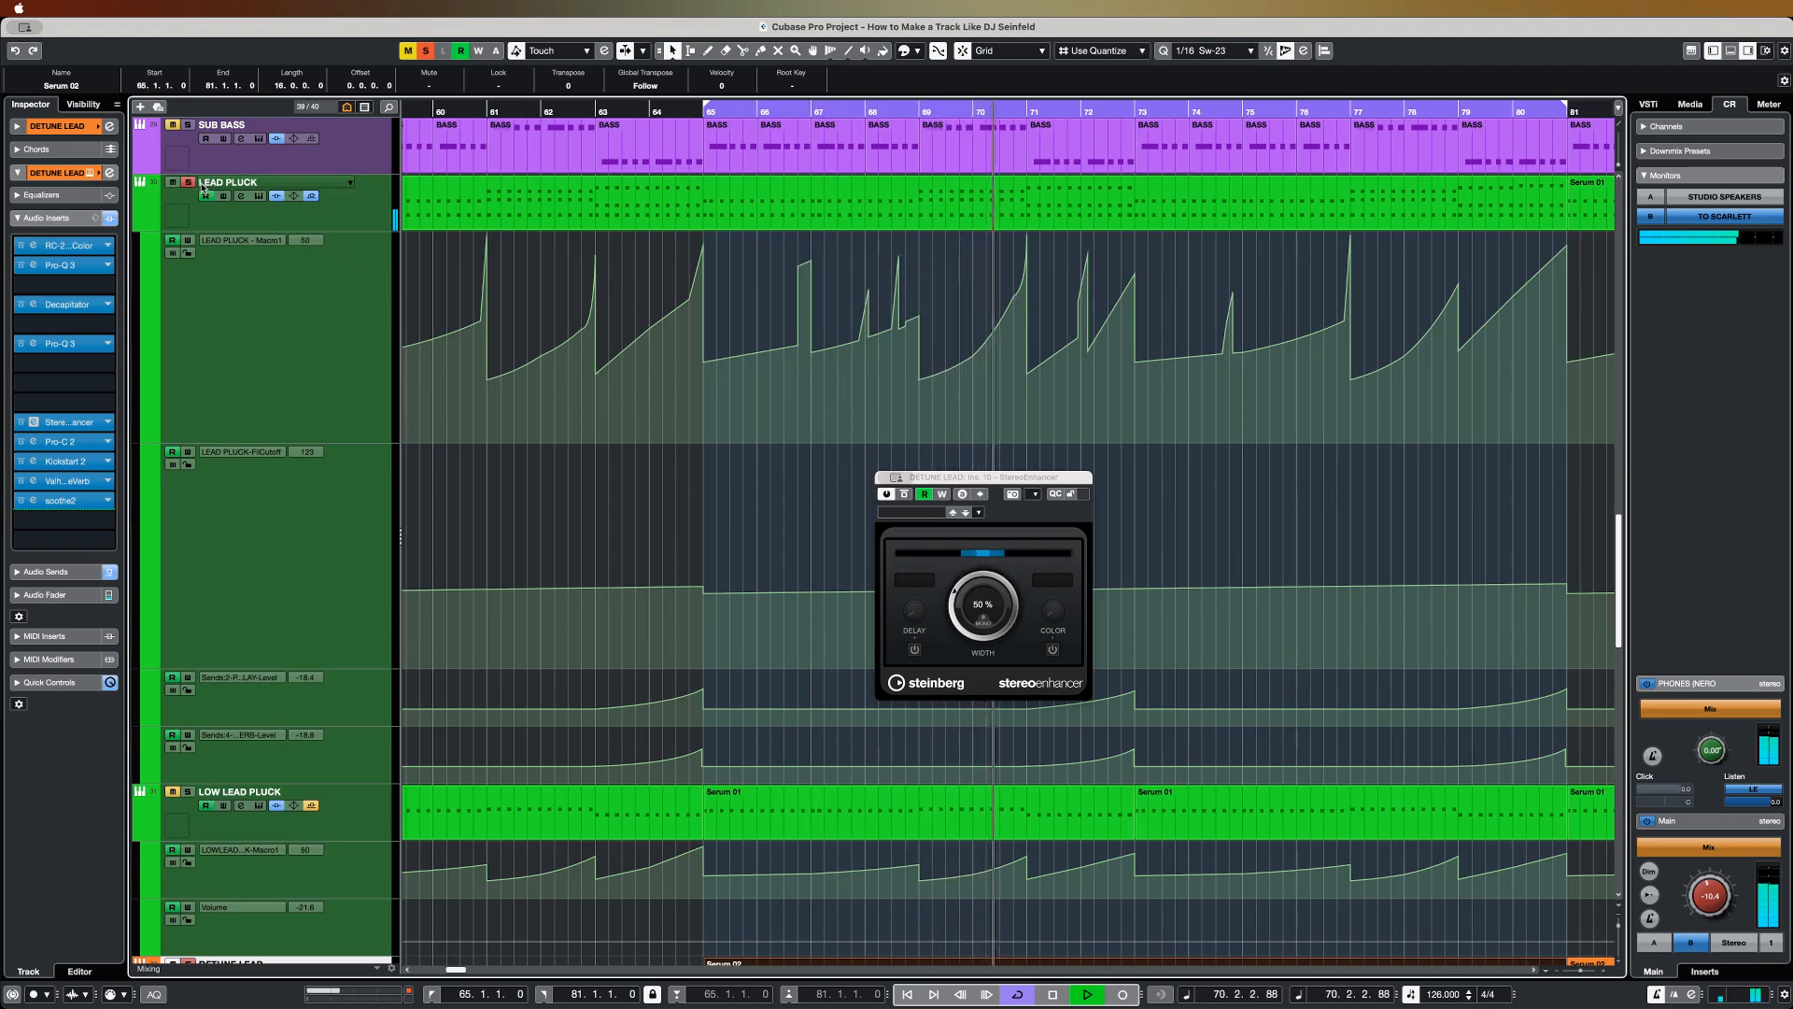
{"action": "left_click", "coordinate": [233, 213]}
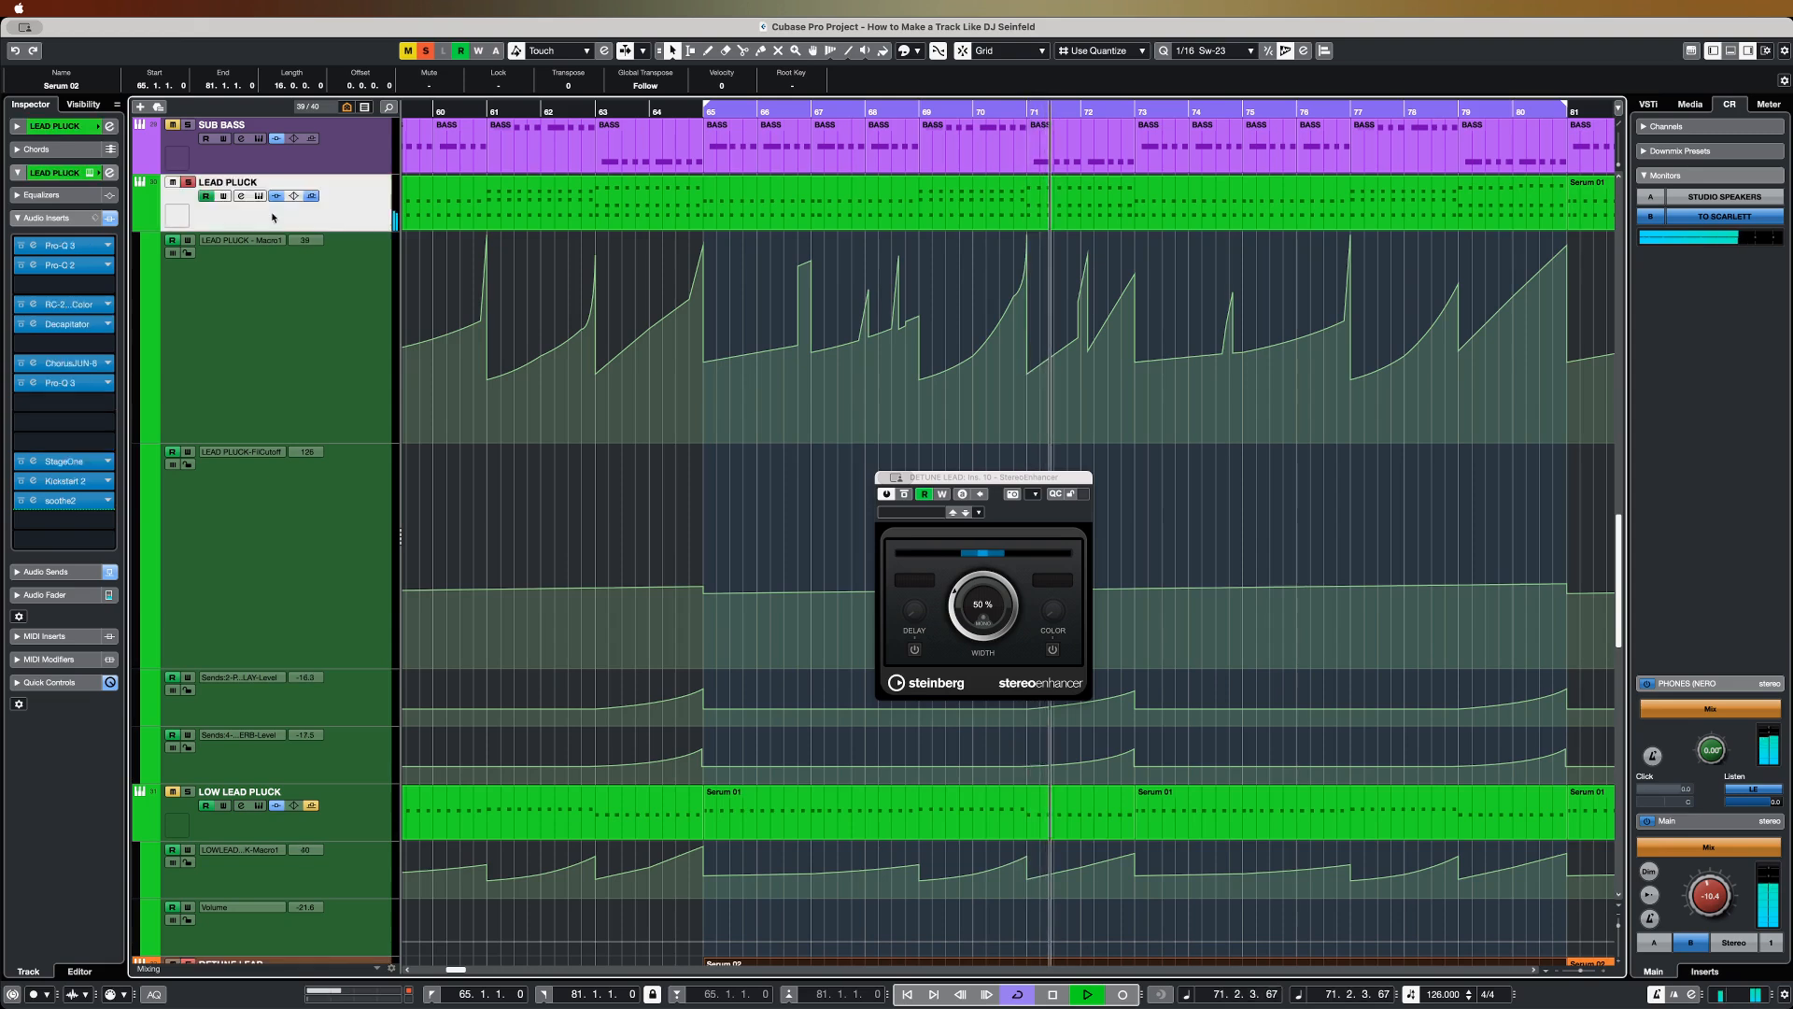
{"action": "left_click", "coordinate": [84, 461]}
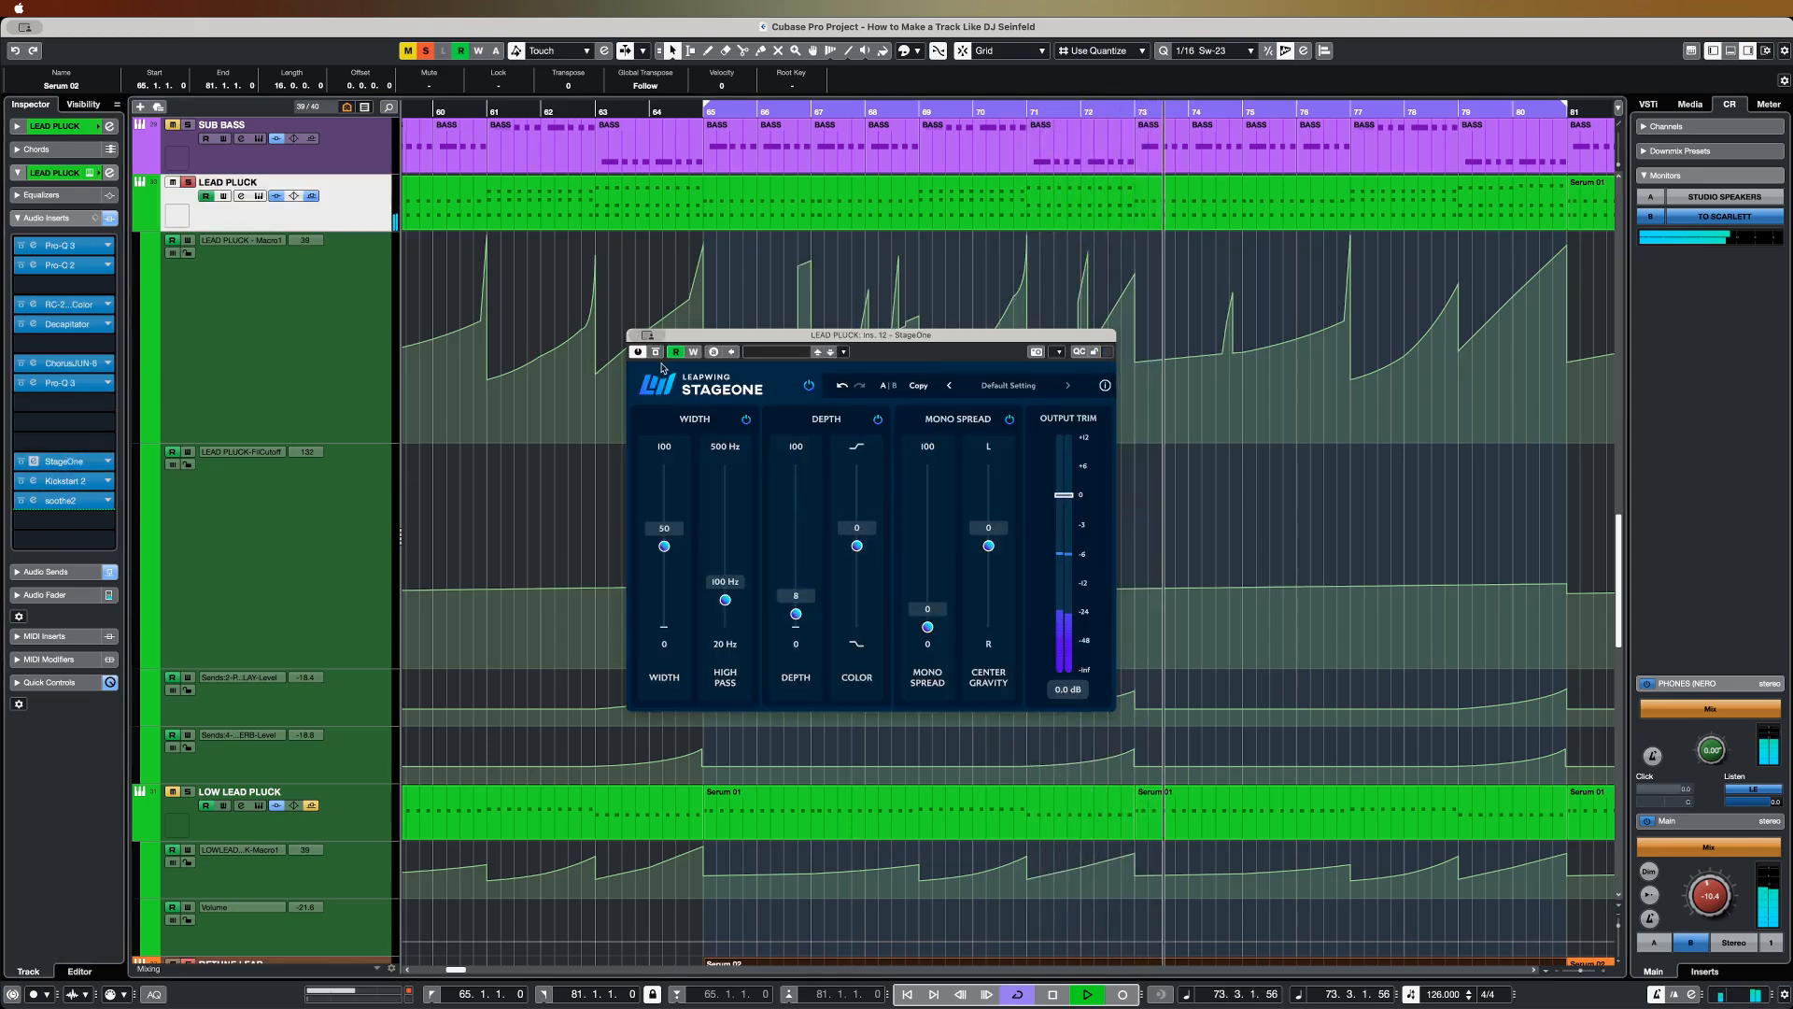
{"action": "left_click", "coordinate": [635, 336]}
{"action": "left_click", "coordinate": [188, 182]}
{"action": "scroll", "coordinate": [810, 699], "scroll_direction": "down", "scroll_amount": 5}
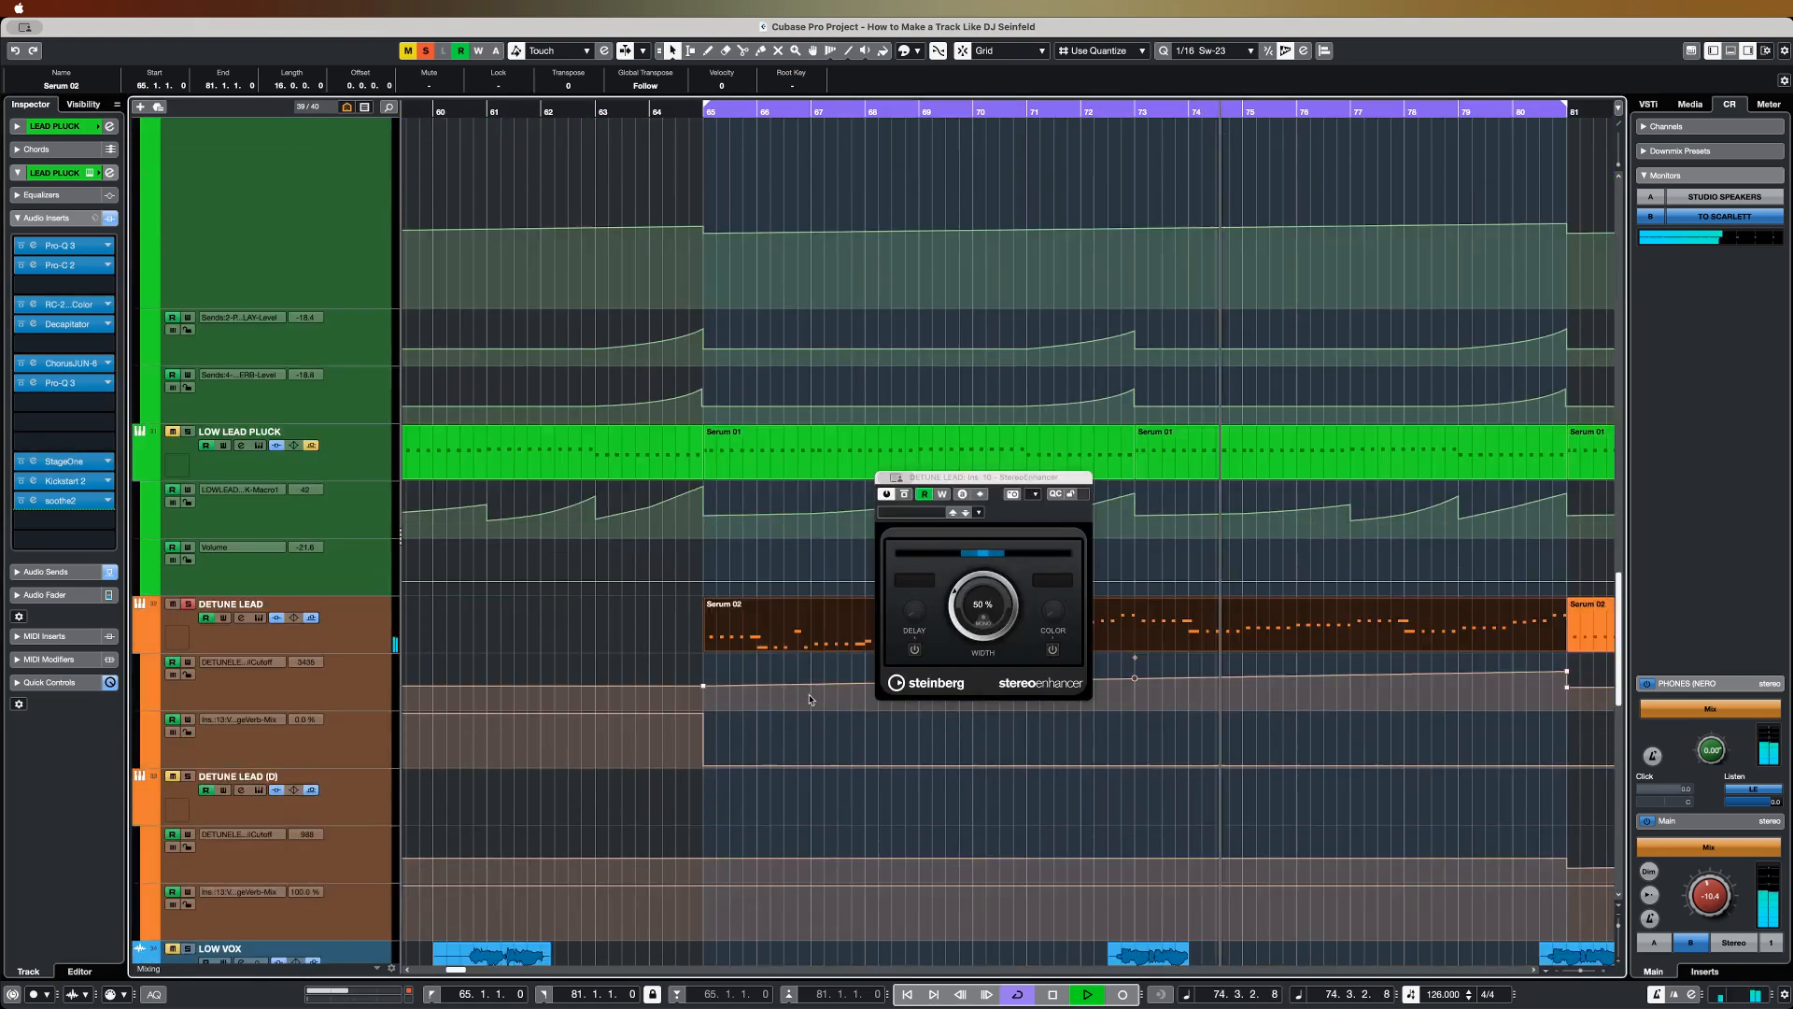
{"action": "scroll", "coordinate": [811, 698], "scroll_direction": "down", "scroll_amount": 1}
Step: Stop playback and remove Pro-C 2 from DETUNE LEAD's inserts
{"action": "key", "text": "space"}
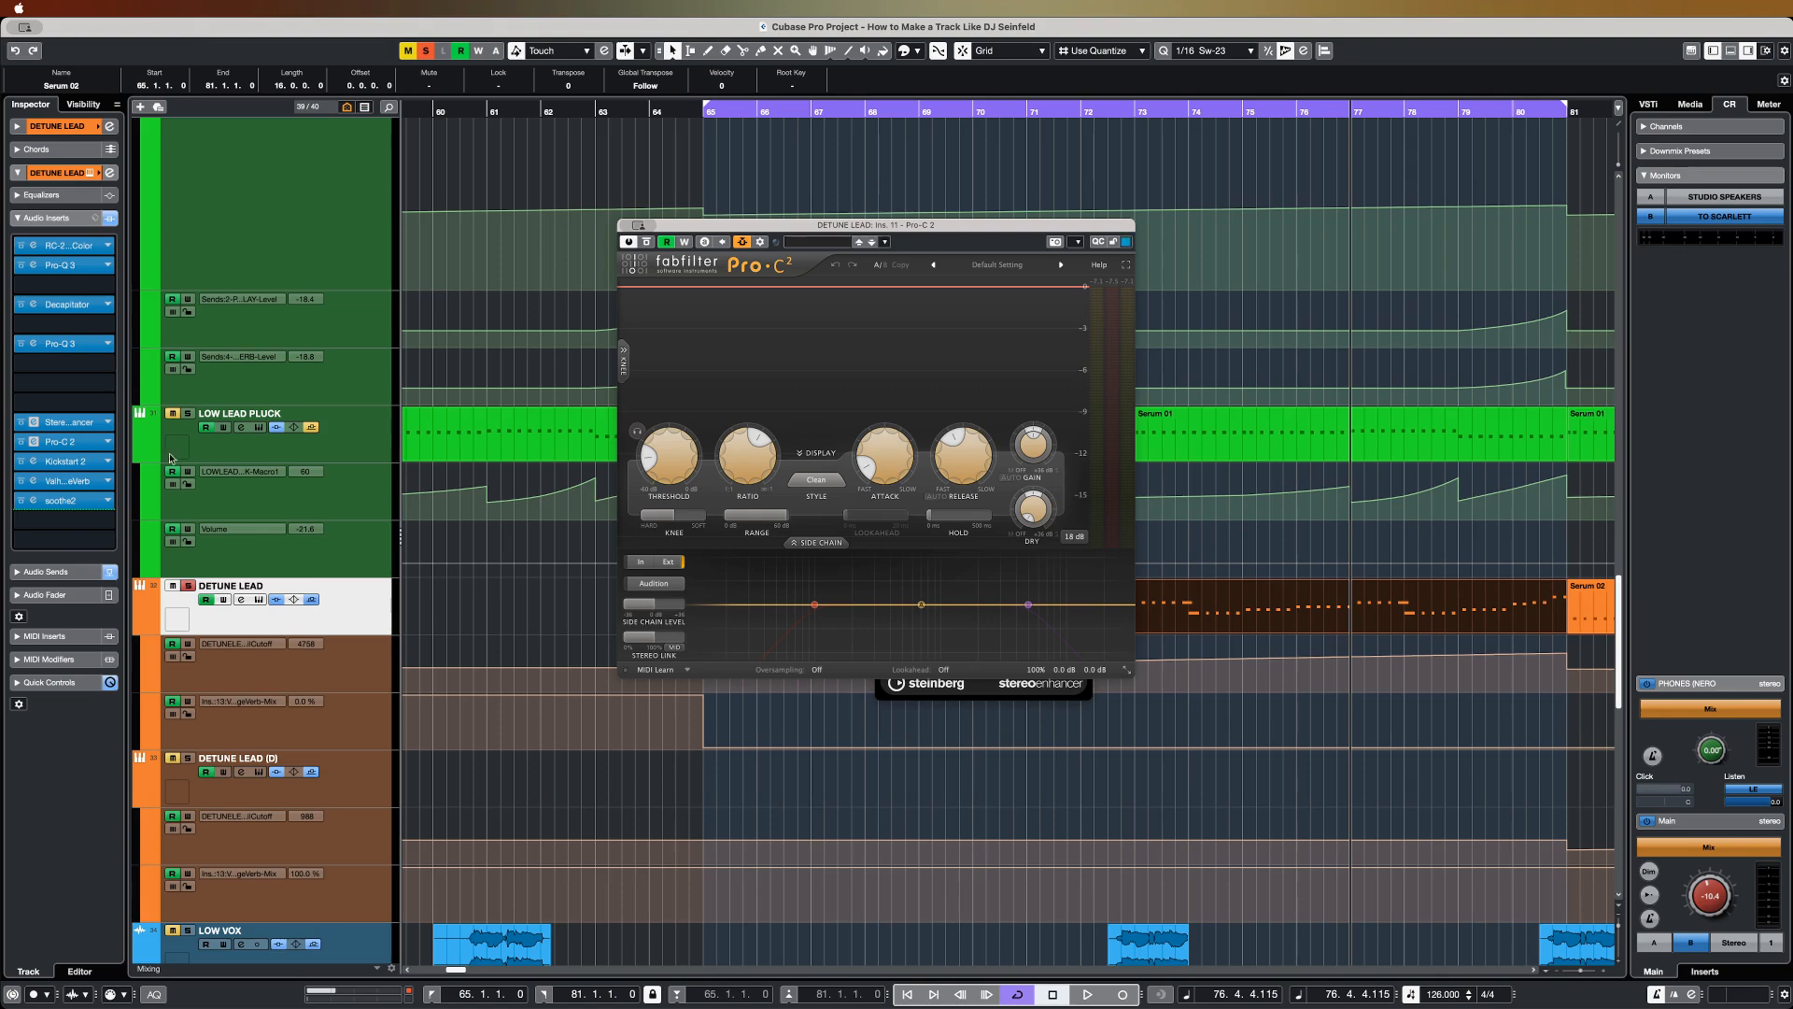
{"action": "left_click", "coordinate": [109, 441]}
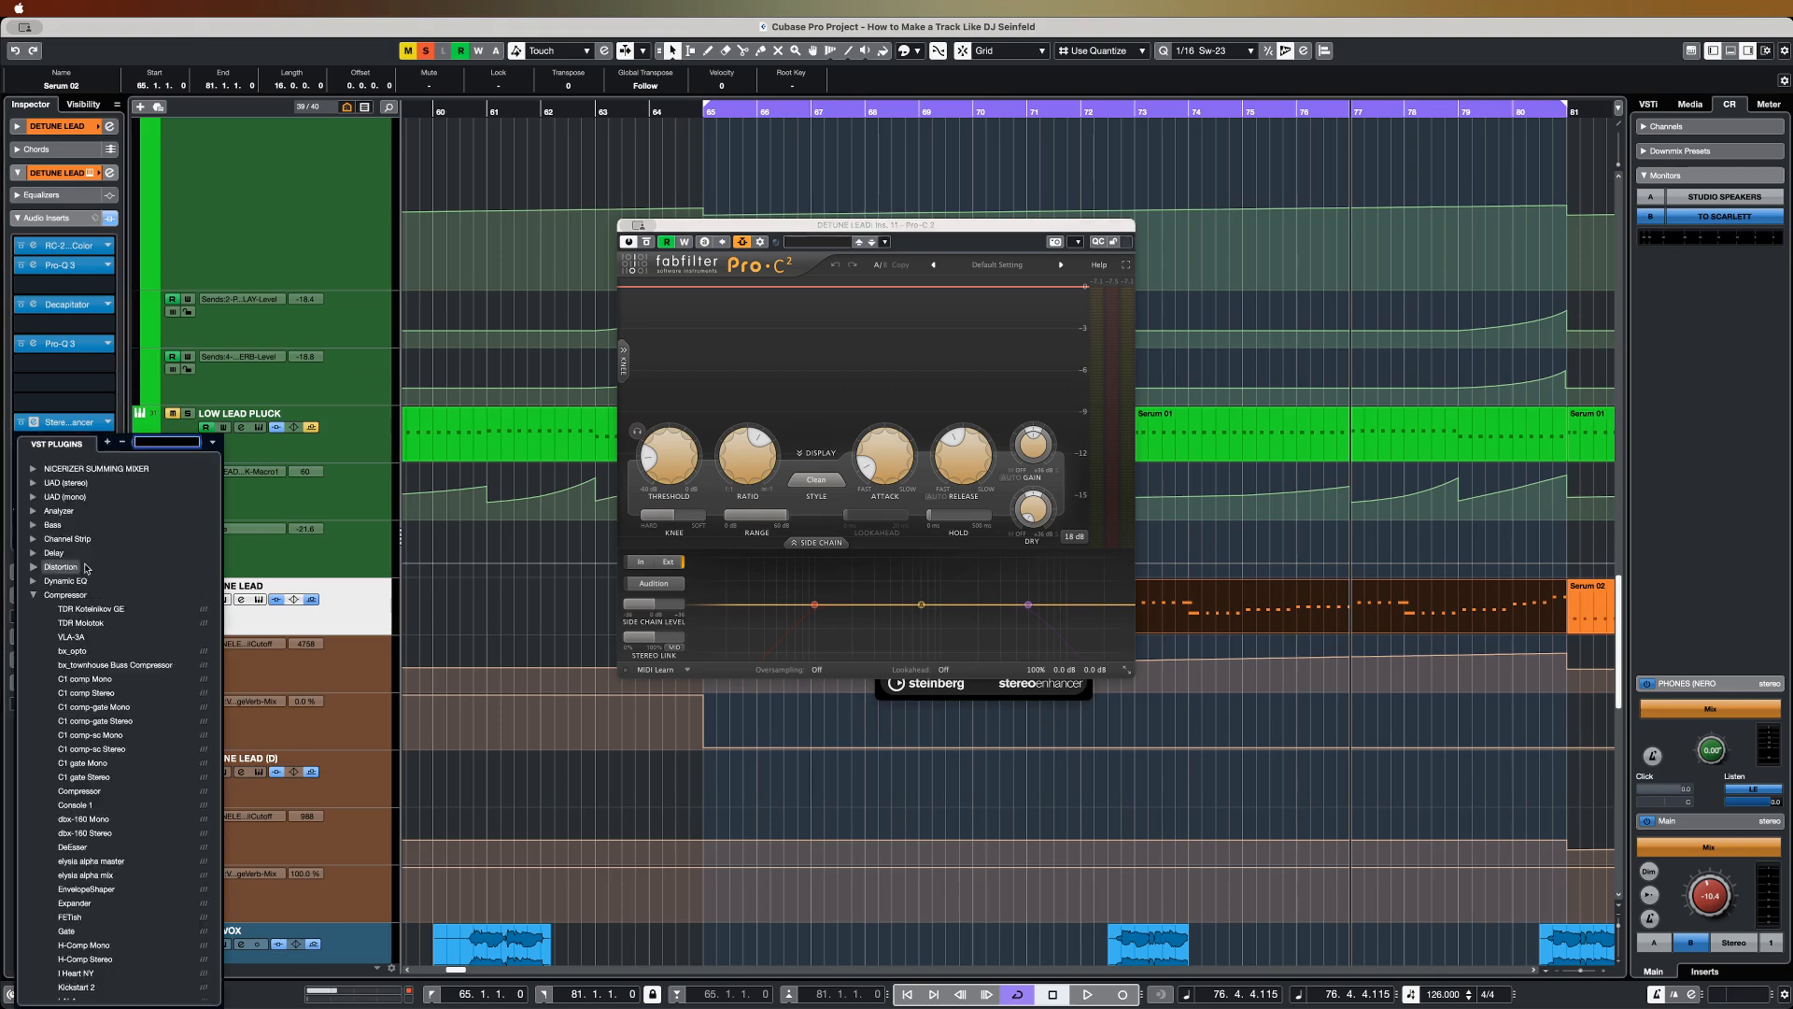
{"action": "left_click", "coordinate": [62, 469]}
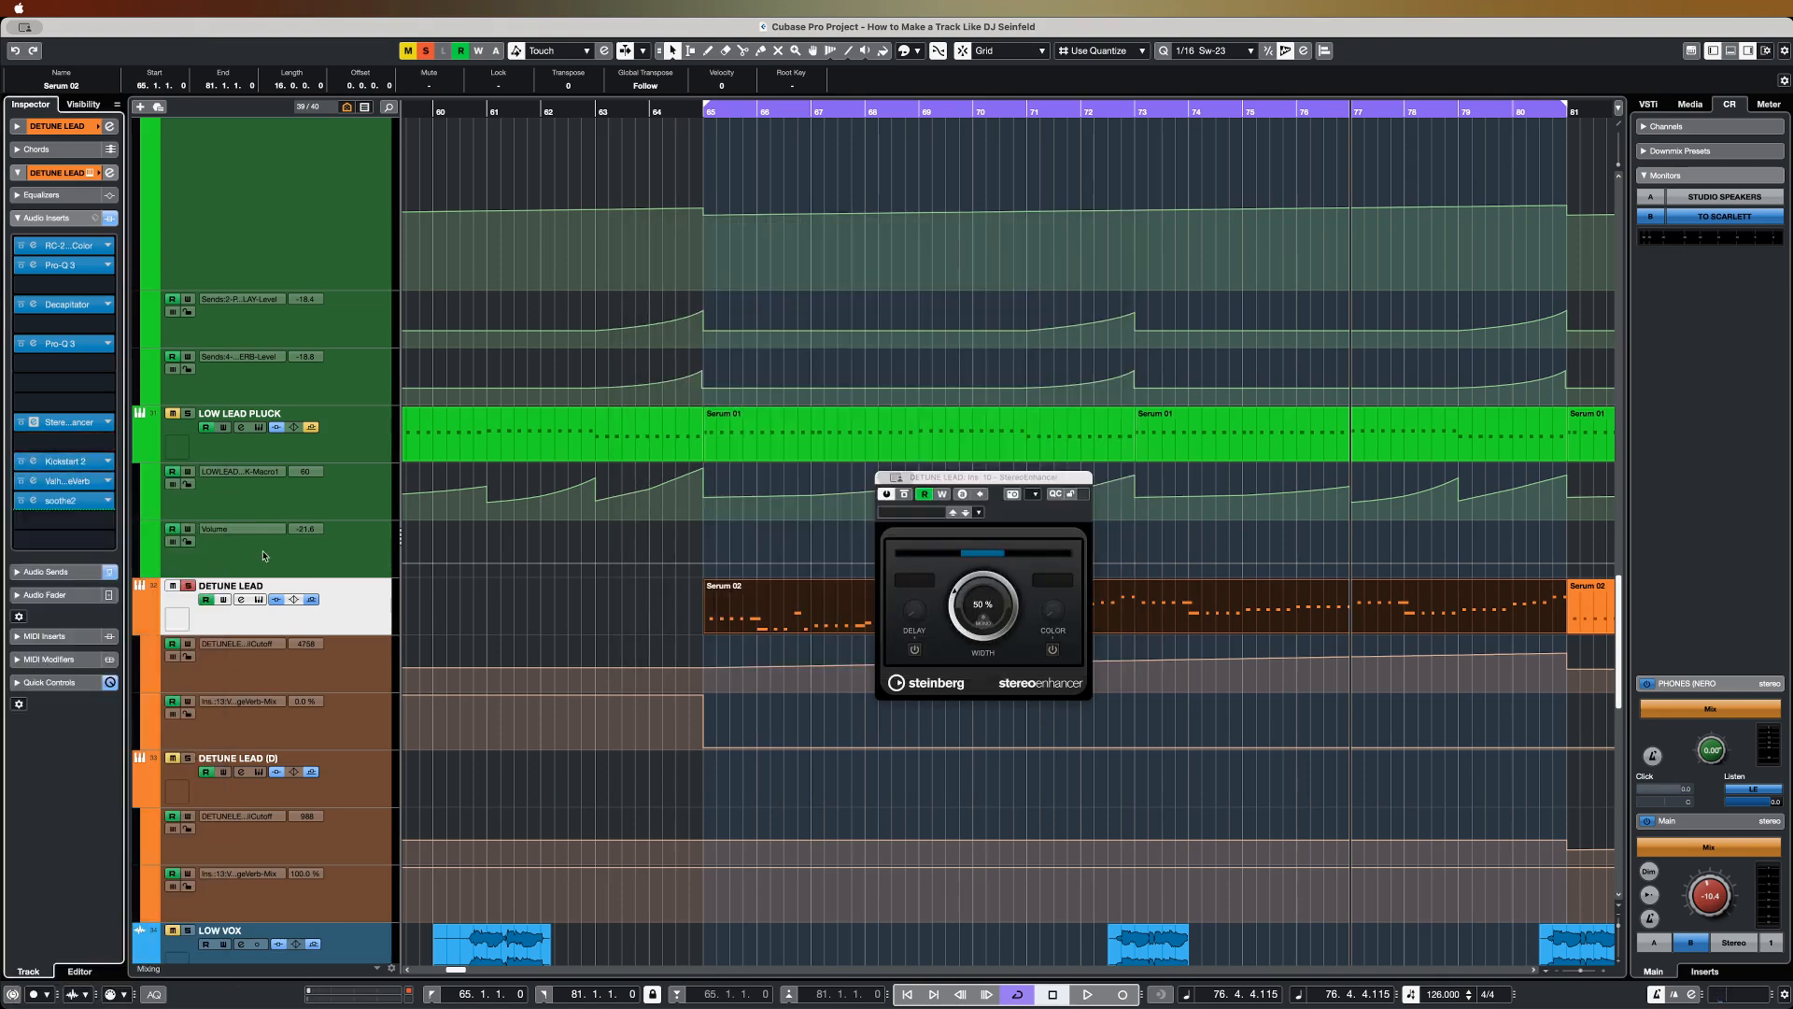
Step: Compare DETUNE LEAD during playback with Kickstart 2 bypassed and reactivated, and stop playback
{"action": "left_click", "coordinate": [74, 463]}
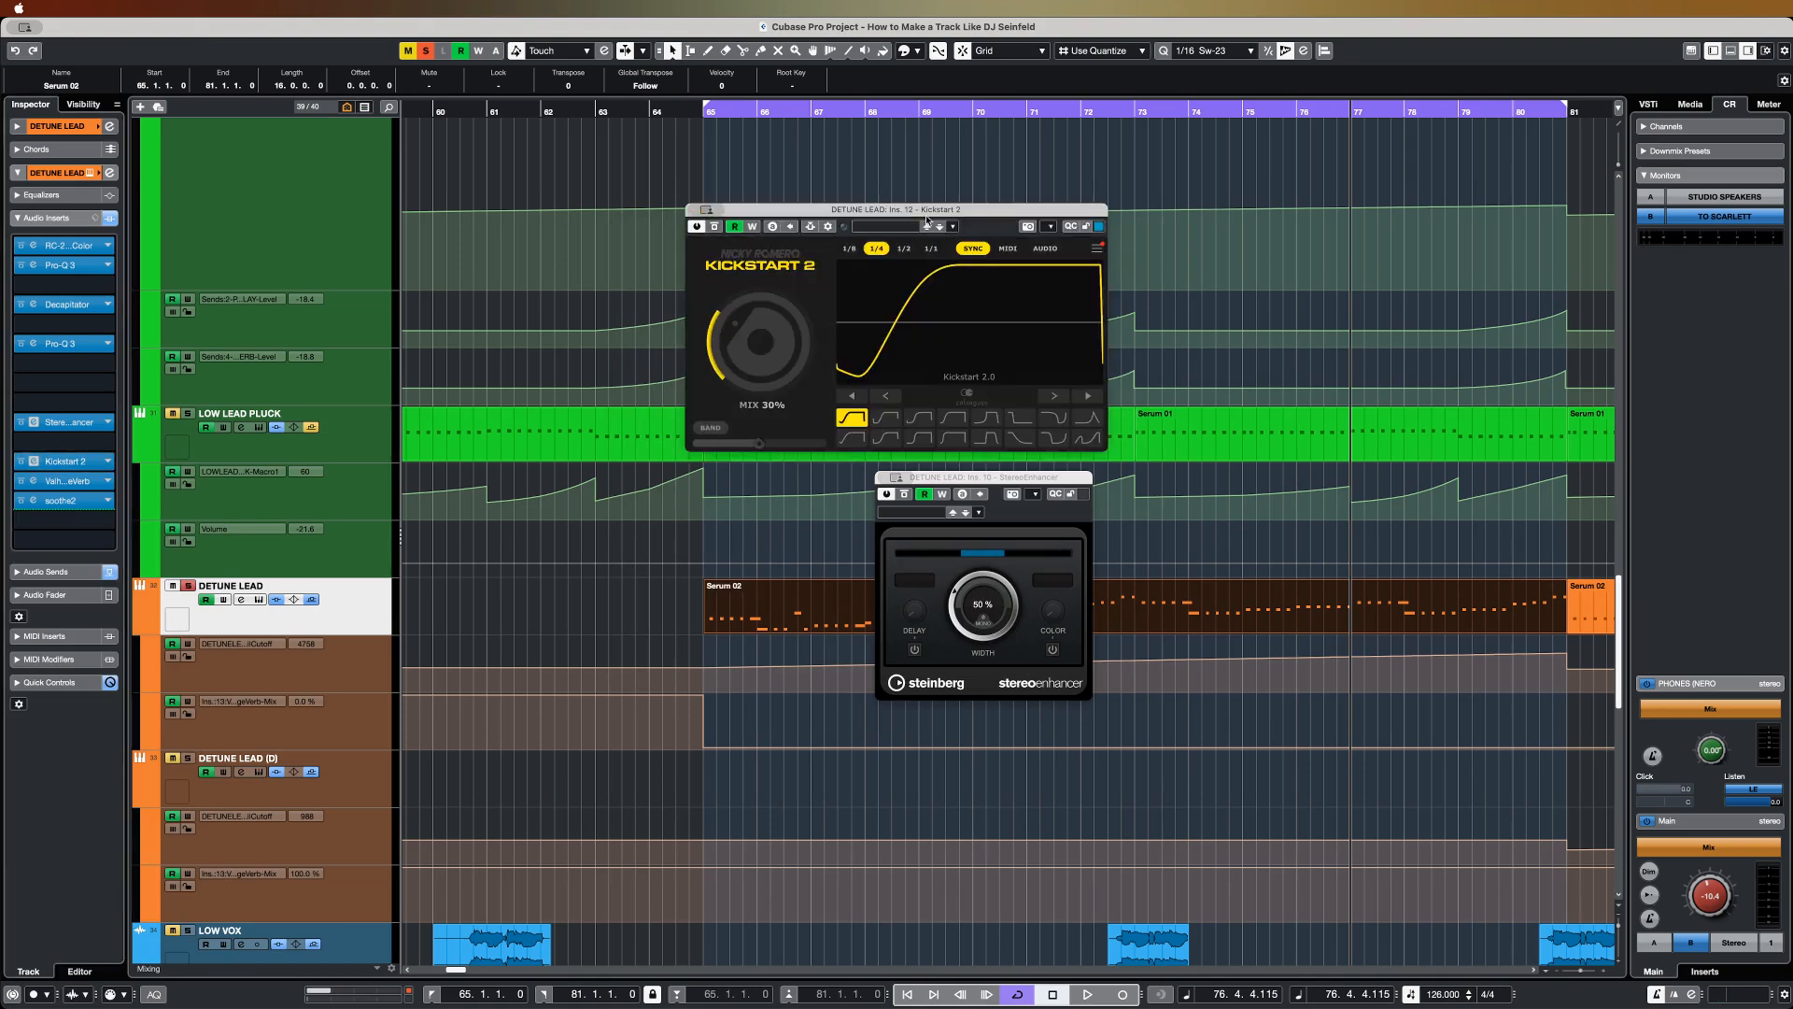
{"action": "left_click_drag", "start_coordinate": [926, 216], "coordinate": [889, 235]}
{"action": "key", "text": "space"}
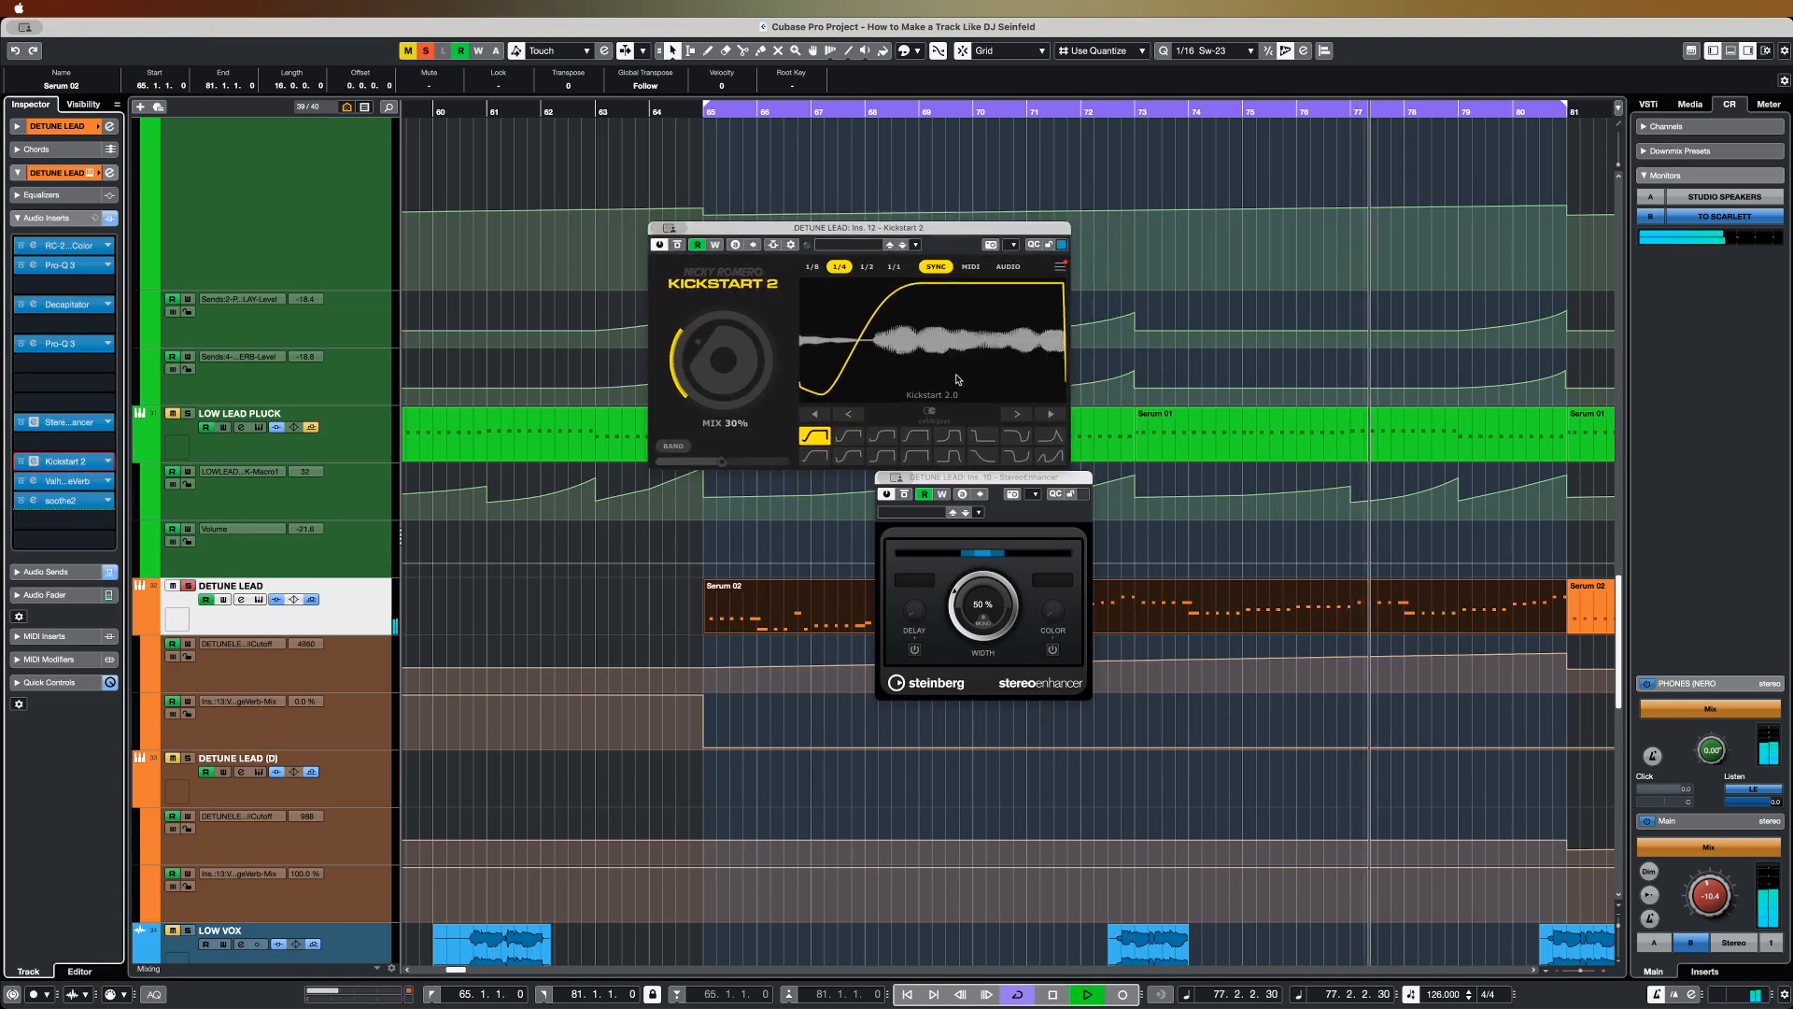
{"action": "left_click", "coordinate": [681, 244]}
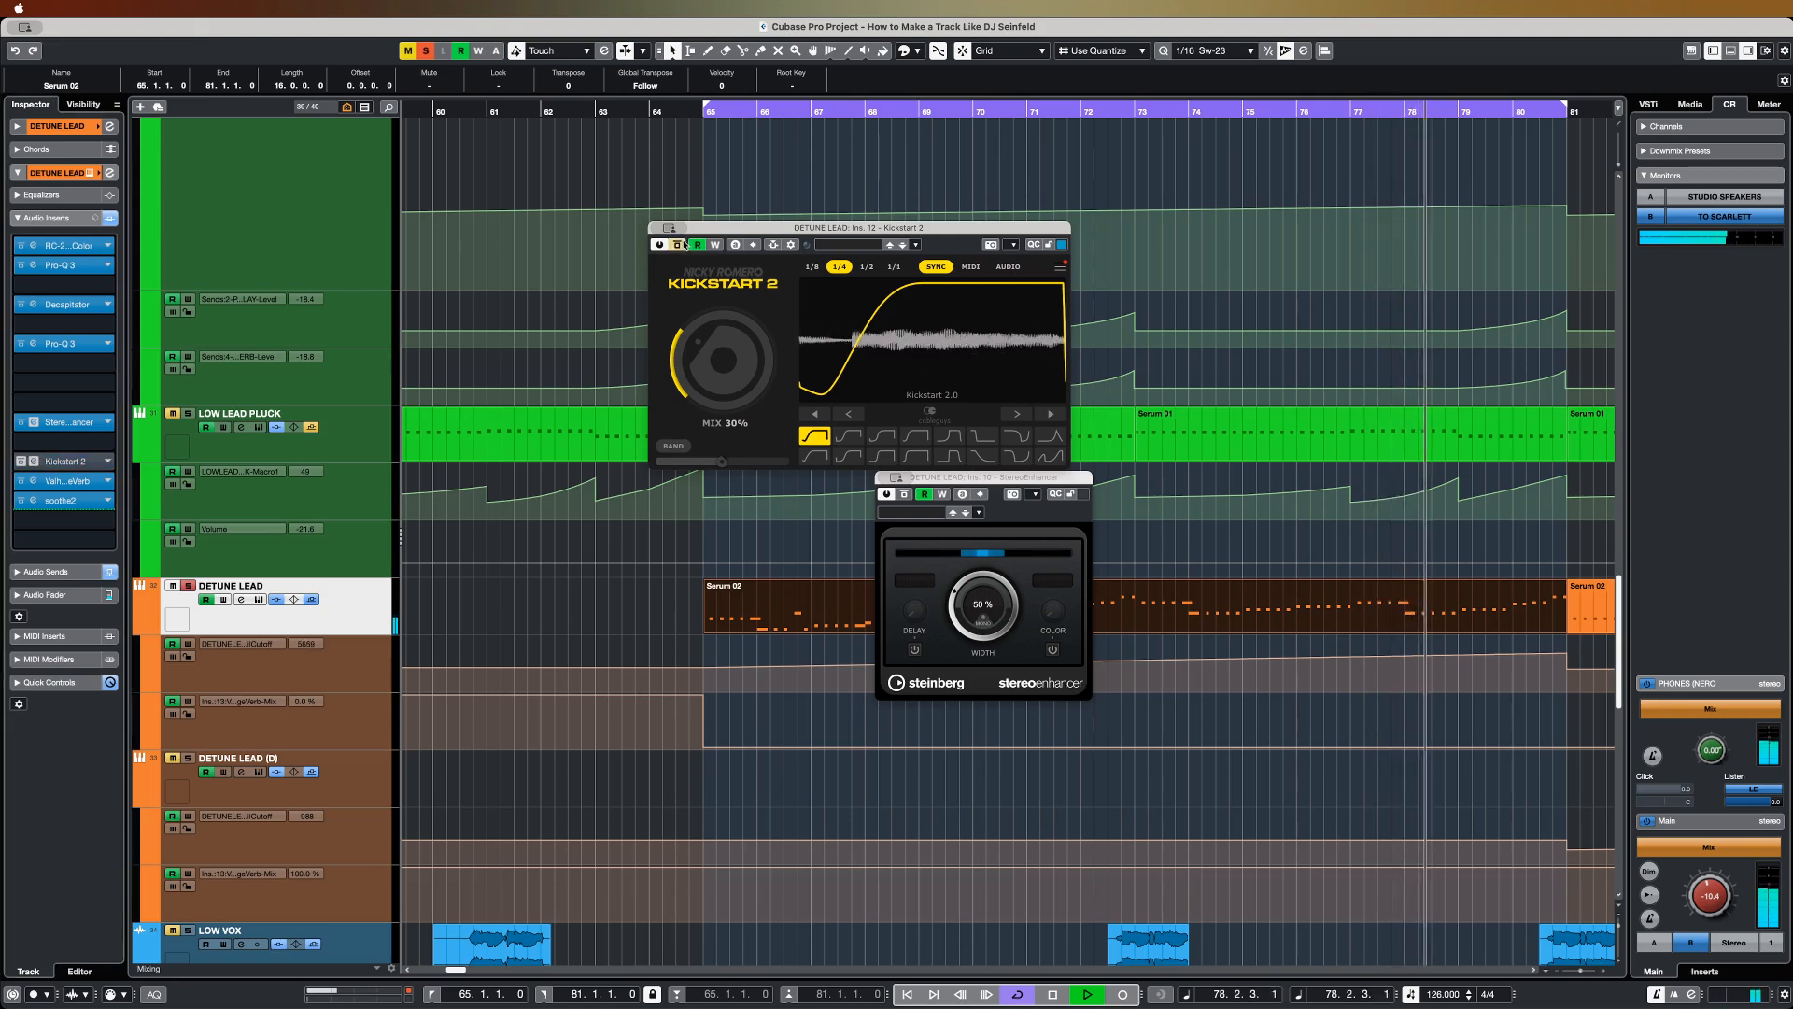
{"action": "left_click", "coordinate": [681, 244]}
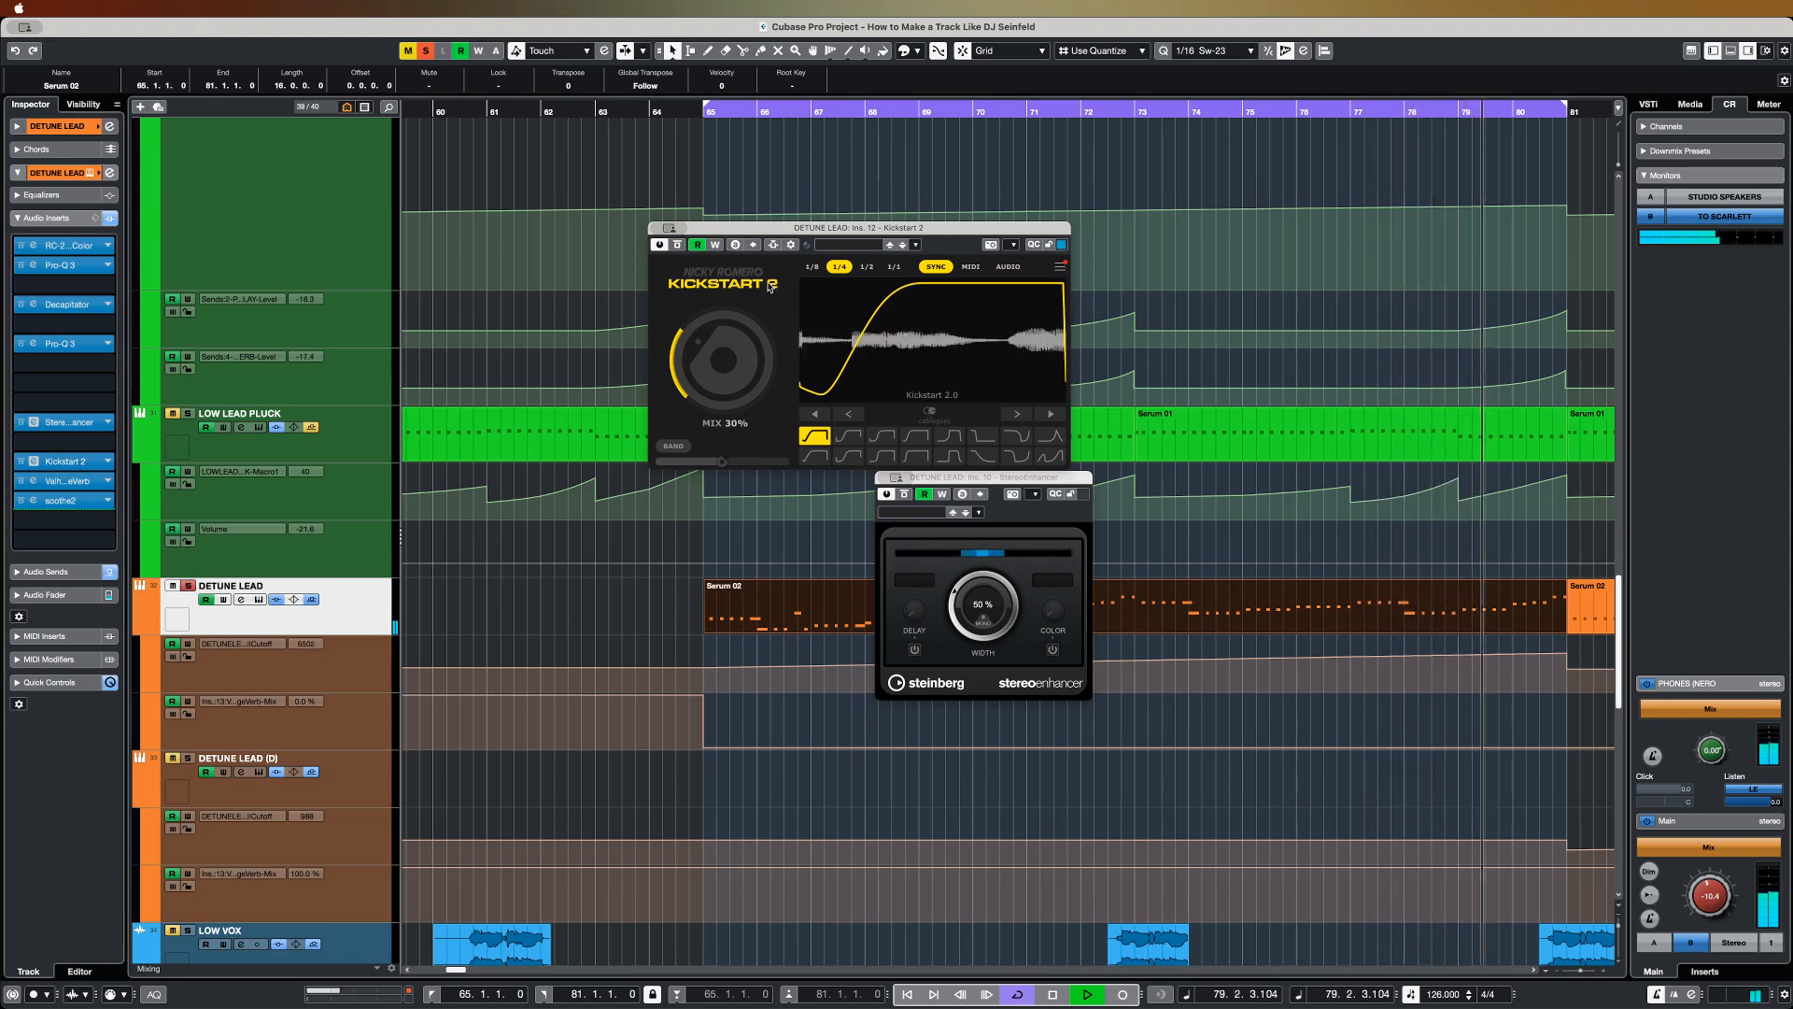
{"action": "key", "text": "space"}
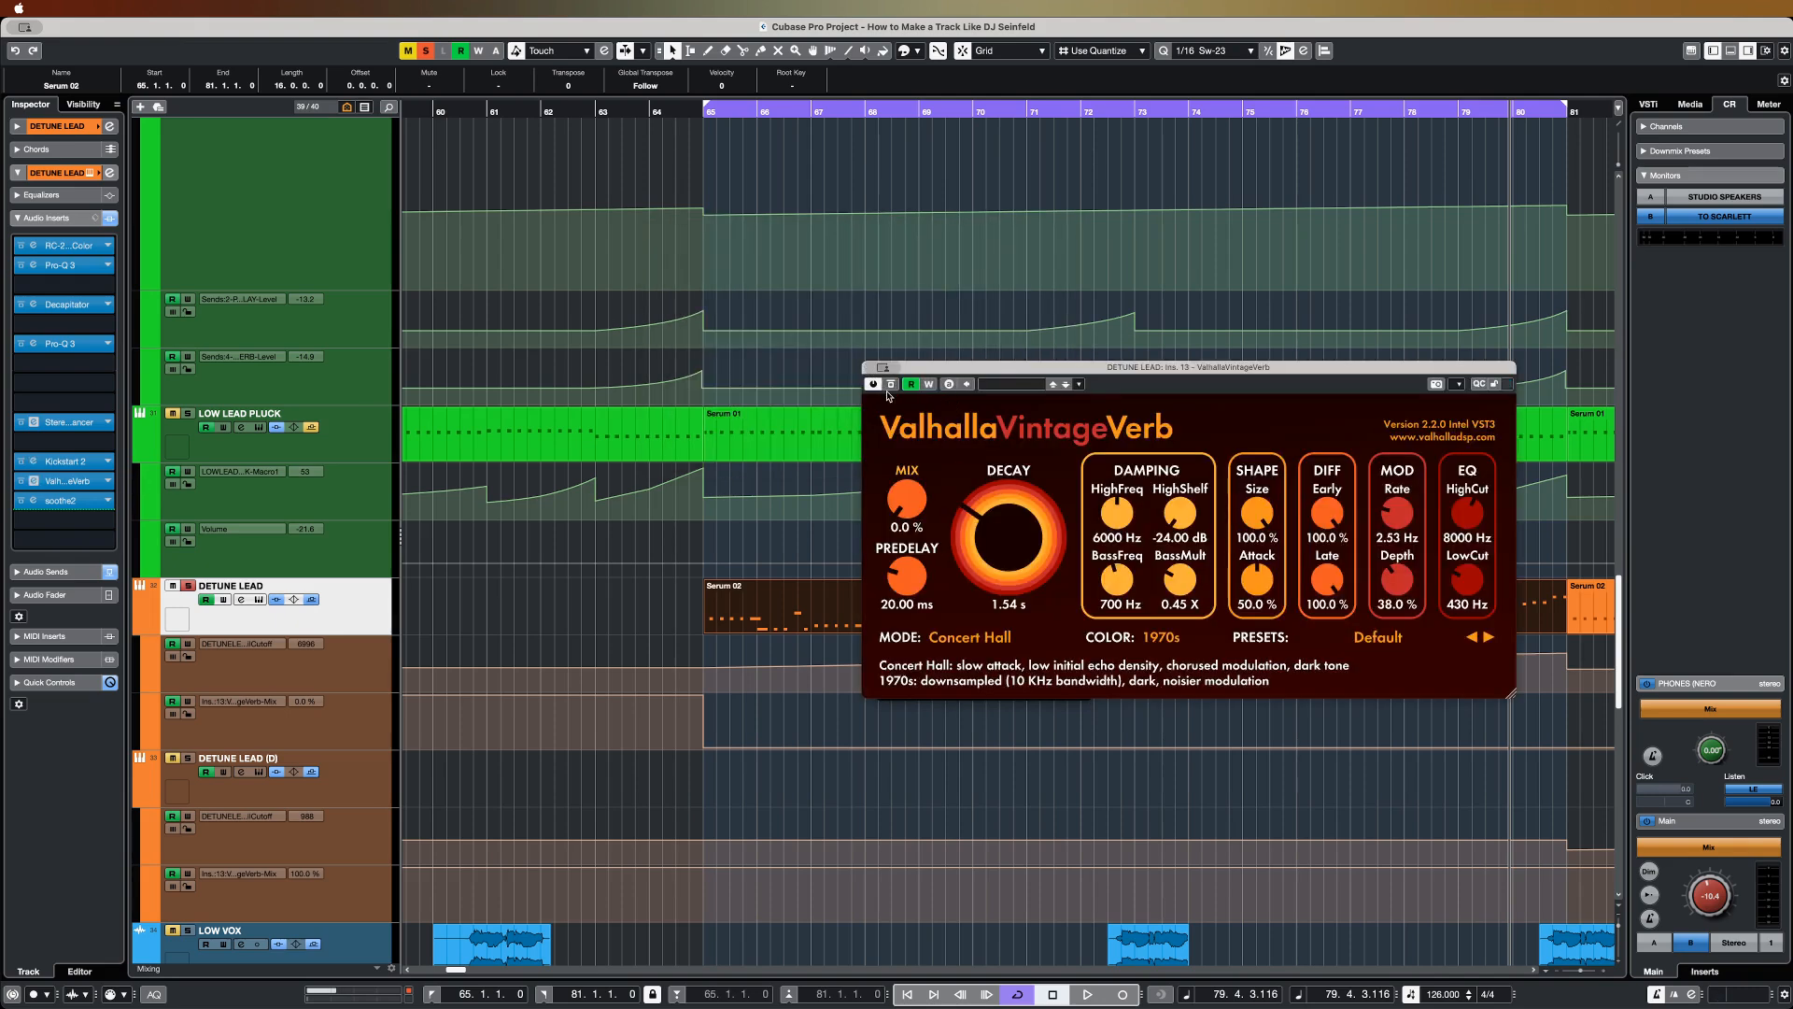
Step: Close DETUNE LEAD's ValhallaVintageVerb and StereoEnhancer, and examine its reverb mix automation across the arrangement
{"action": "key", "text": "super+w"}
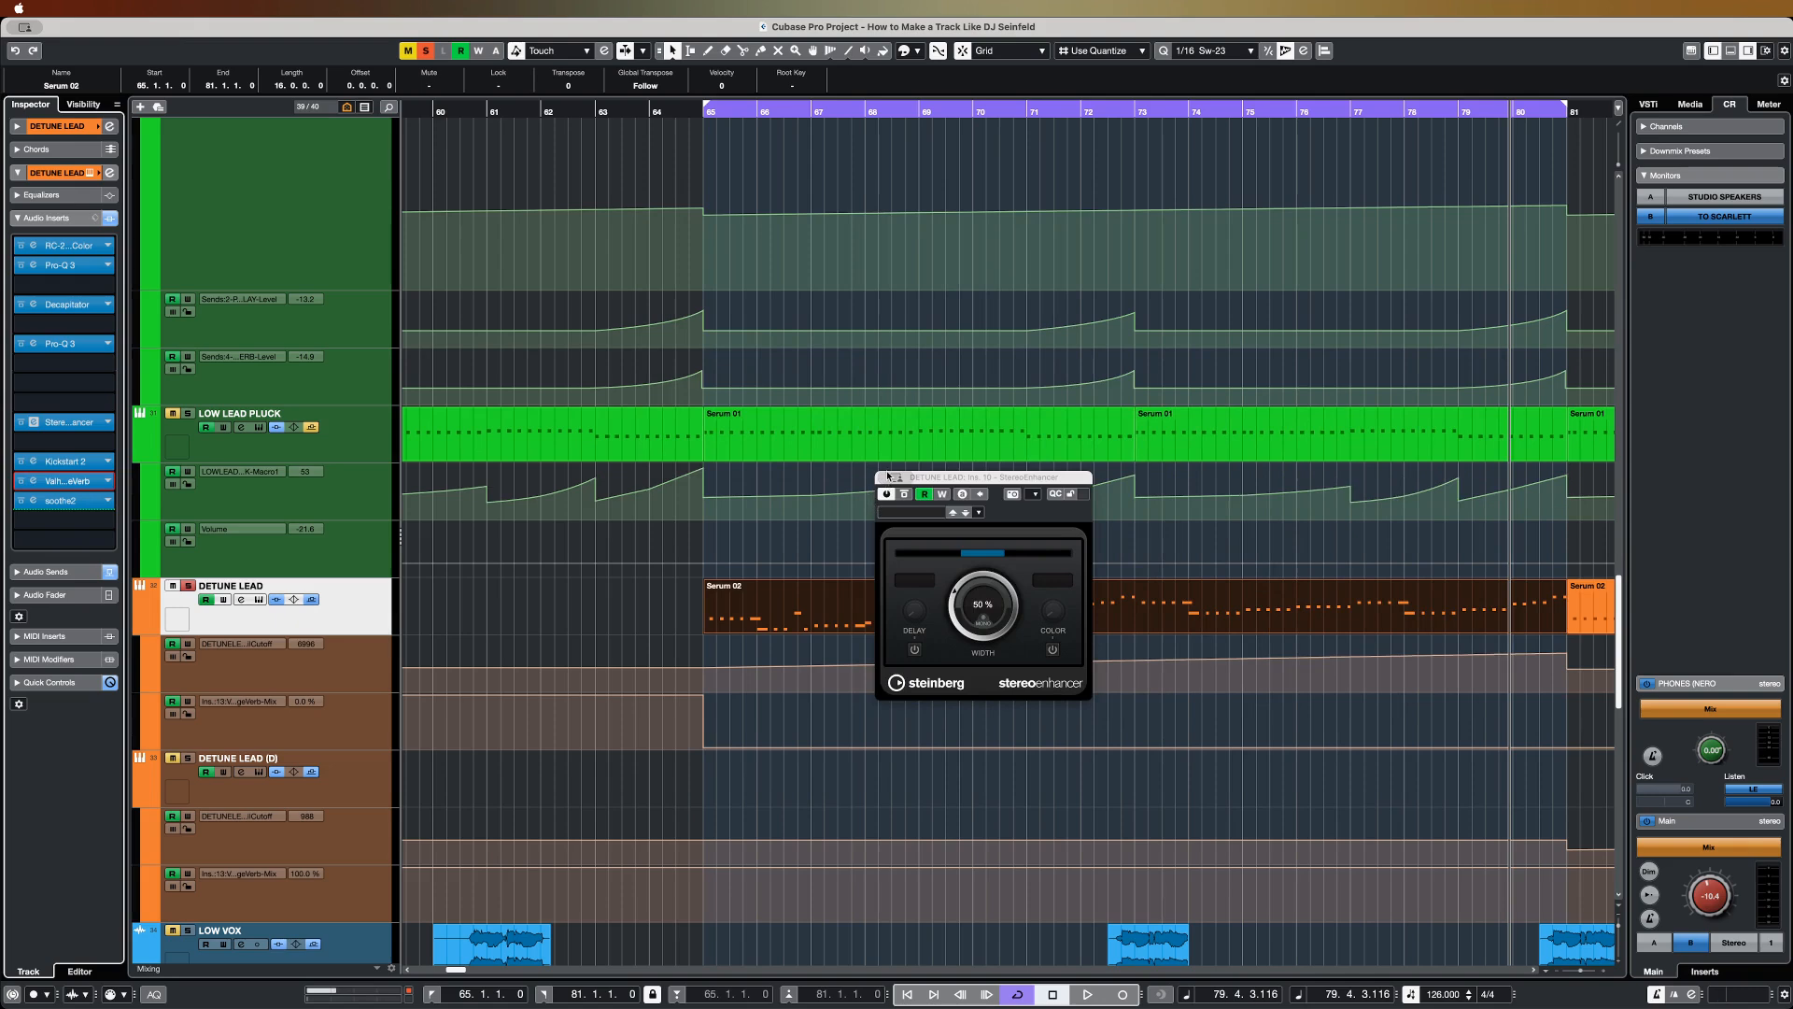
{"action": "left_click", "coordinate": [887, 476]}
{"action": "key", "text": "super+w"}
{"action": "scroll", "coordinate": [987, 652], "scroll_direction": "down", "scroll_amount": 4}
{"action": "scroll", "coordinate": [987, 652], "scroll_direction": "right", "scroll_amount": 1}
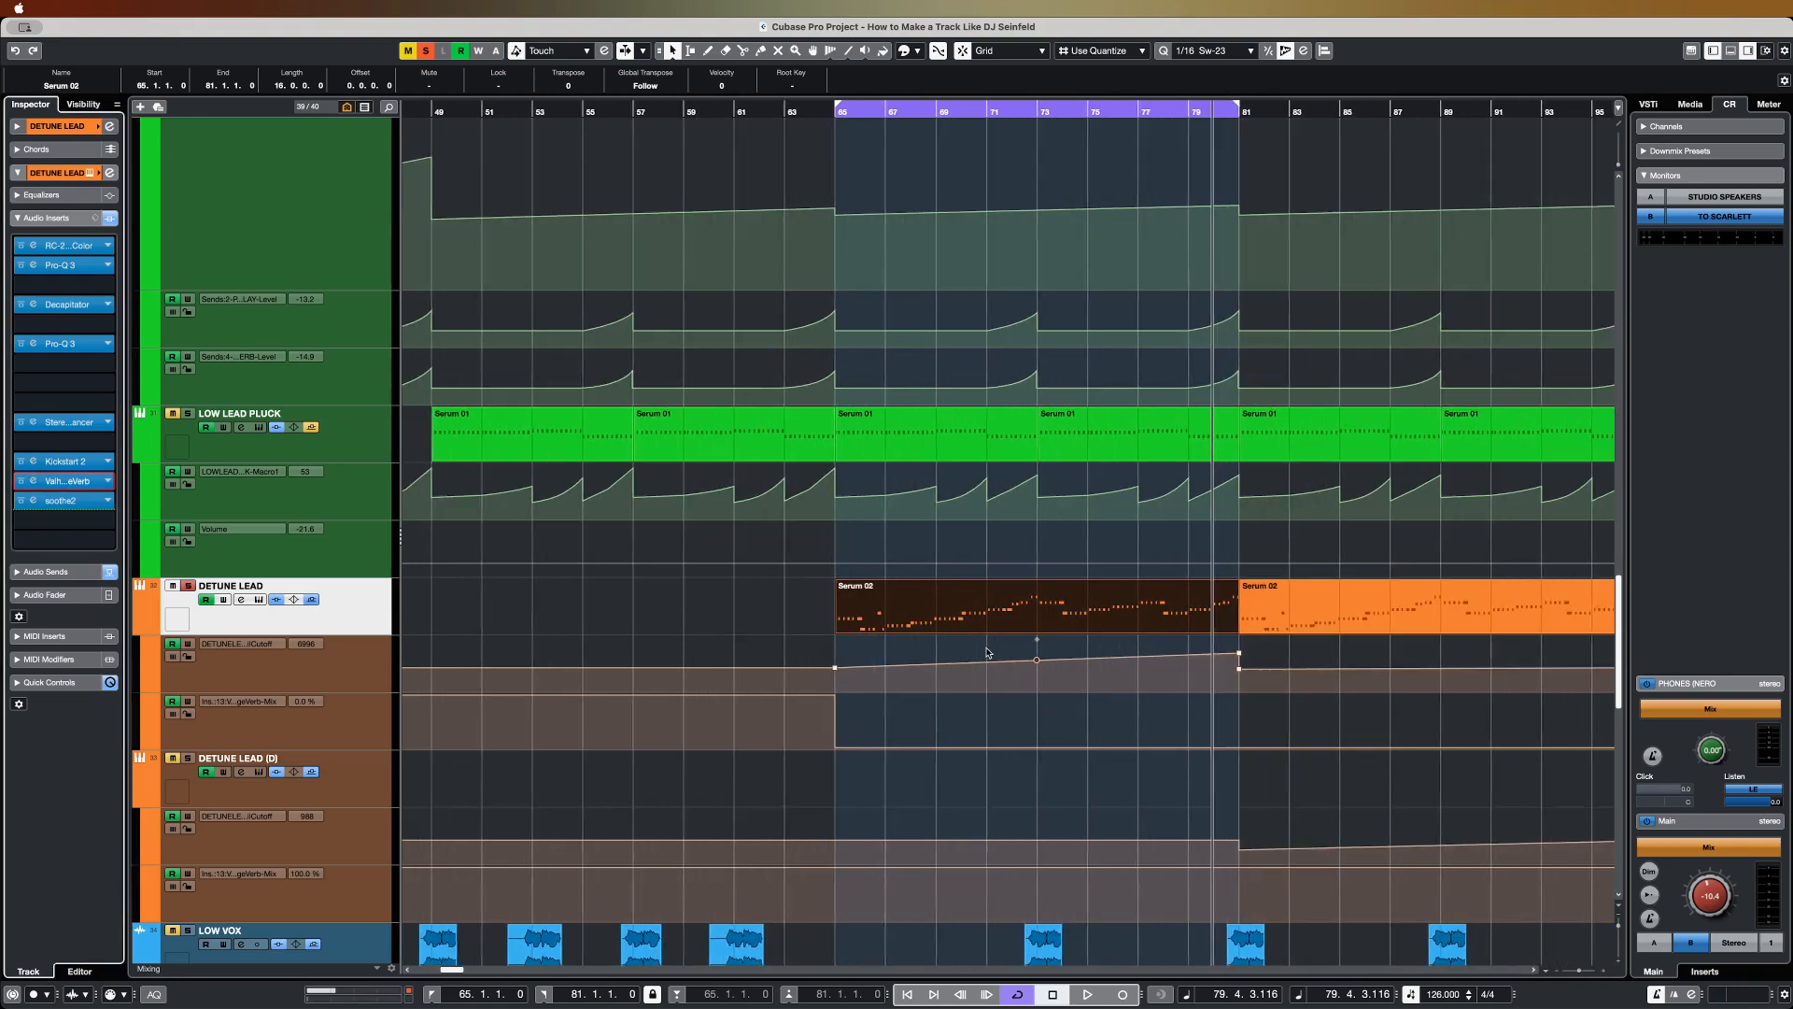
{"action": "scroll", "coordinate": [987, 652], "scroll_direction": "right", "scroll_amount": 3}
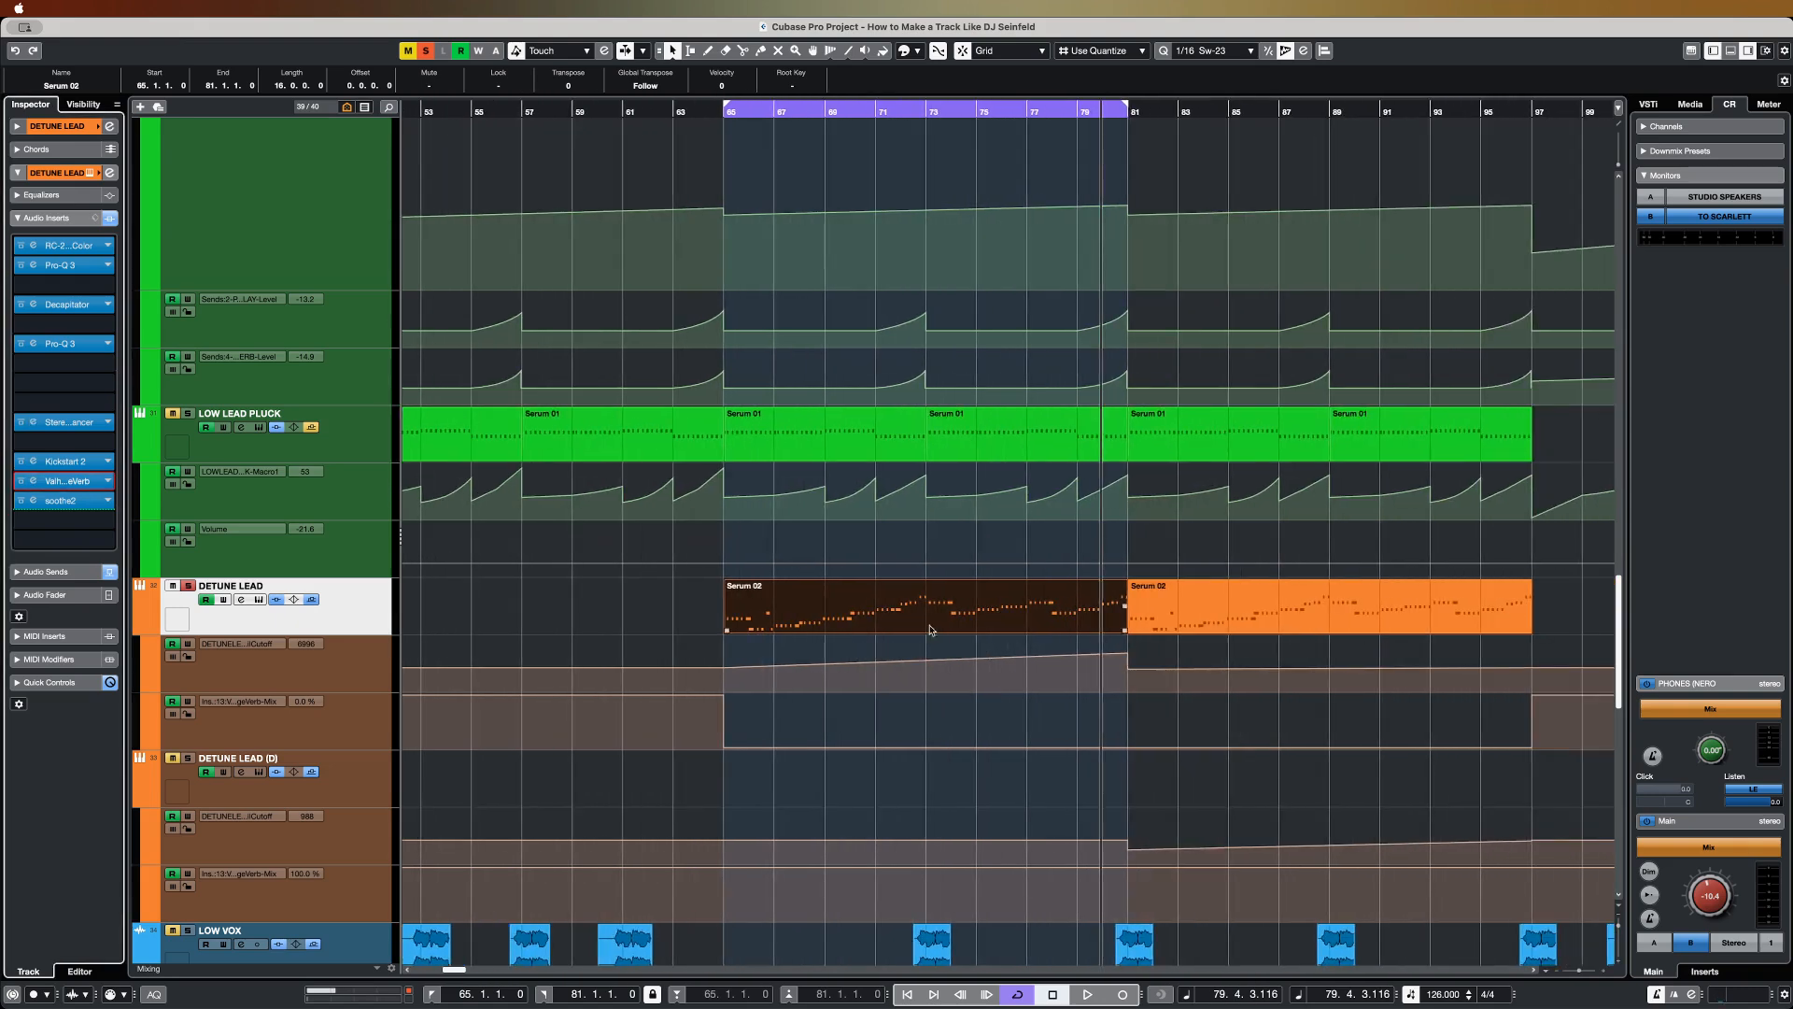
Step: Audition DETUNE LEAD with its soothe2 settings open, stop playback, close the plug-in, and deselect the clip
{"action": "left_click", "coordinate": [75, 503]}
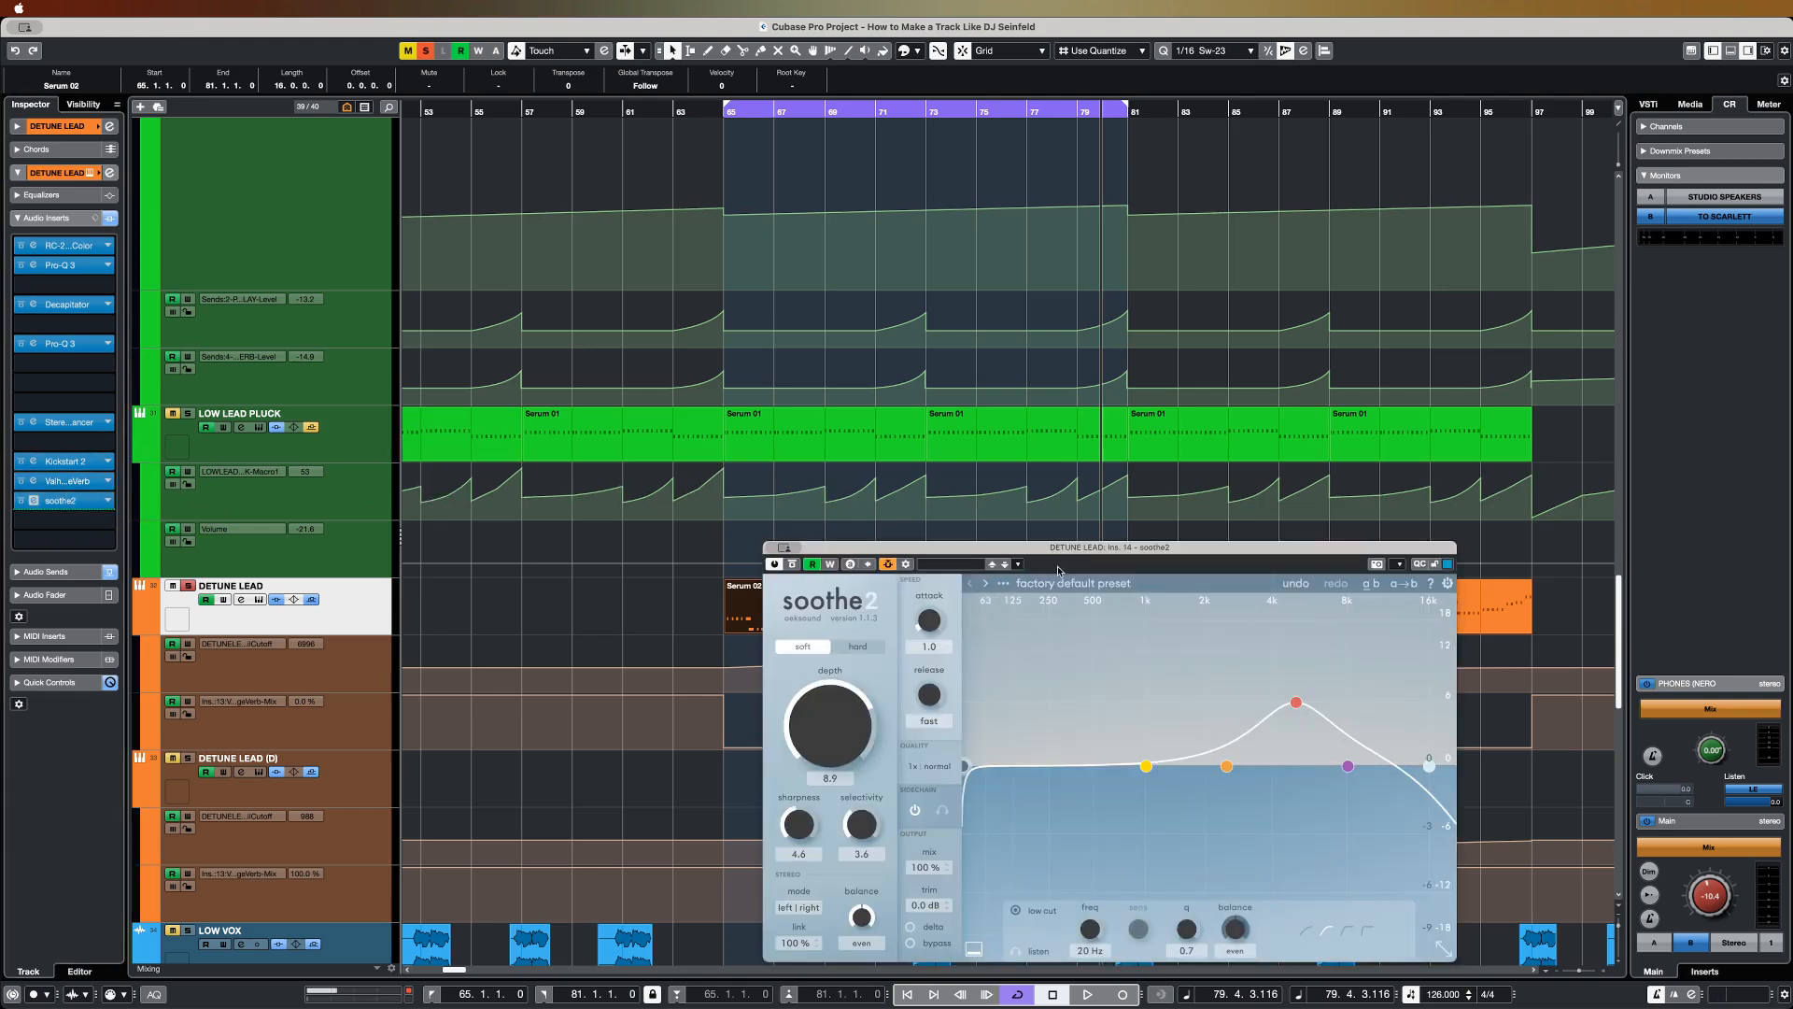
{"action": "left_click_drag", "start_coordinate": [1058, 568], "coordinate": [1013, 460]}
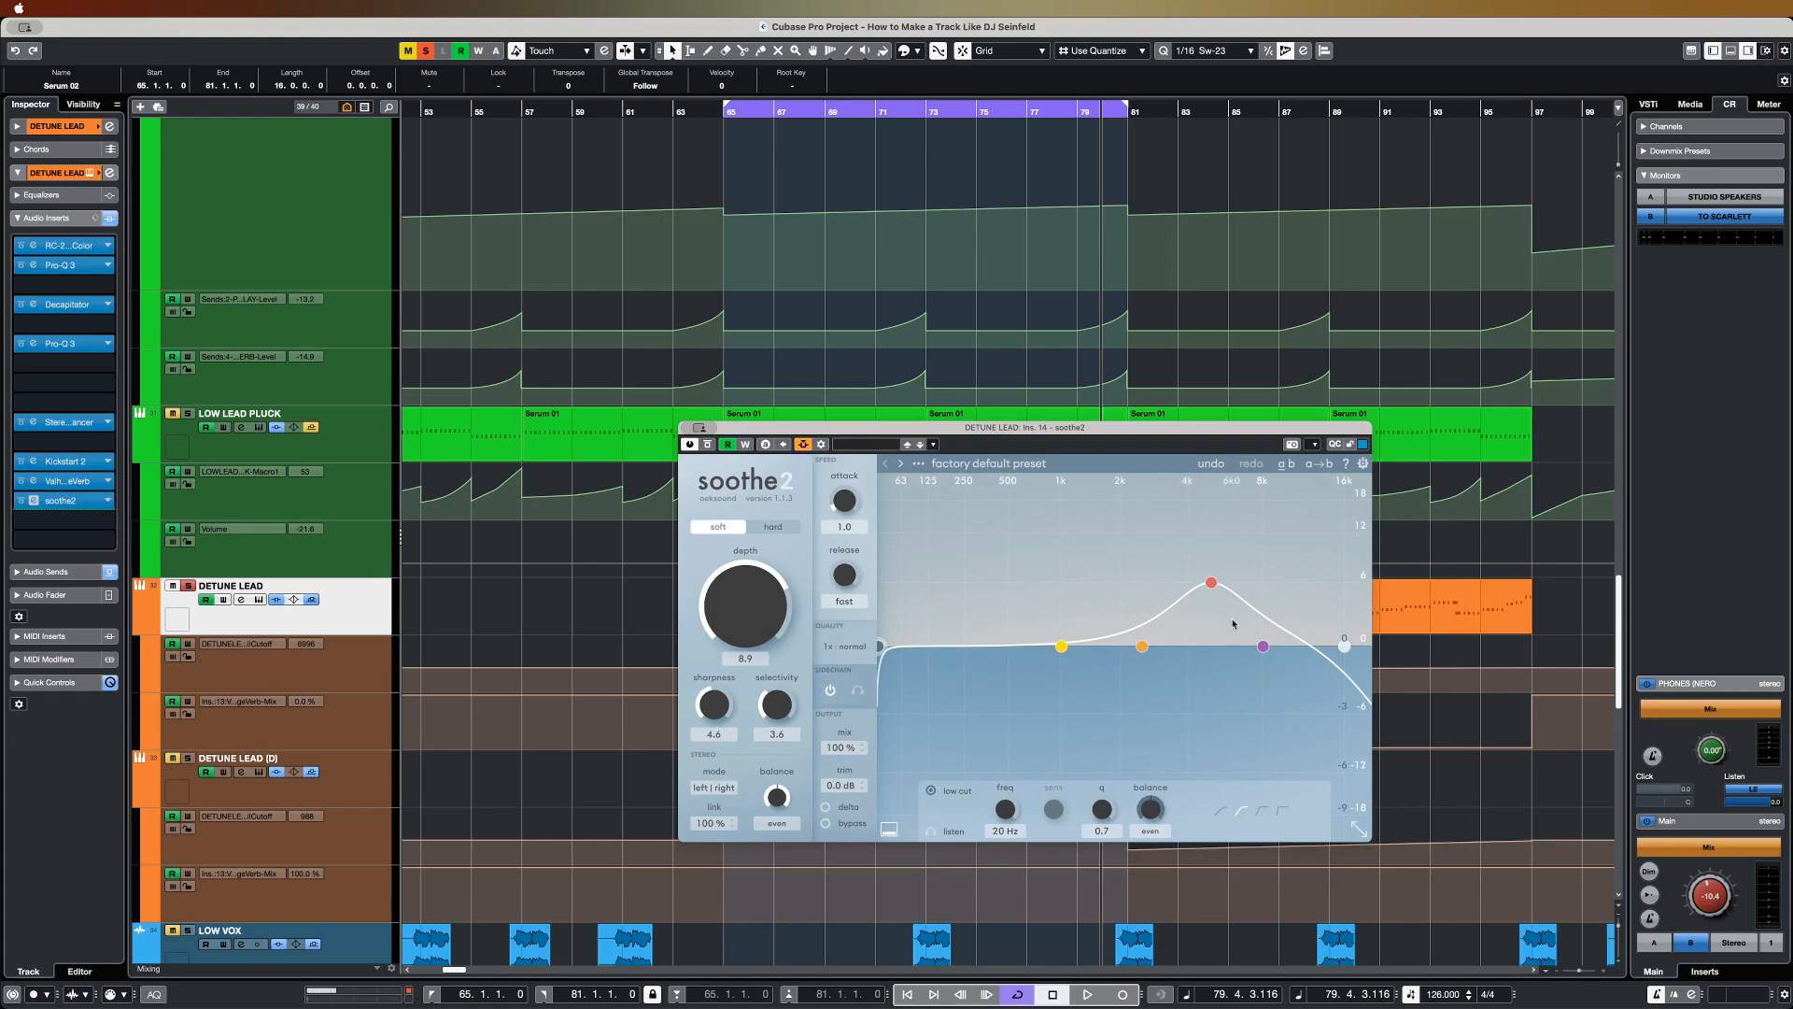
{"action": "key", "text": "space"}
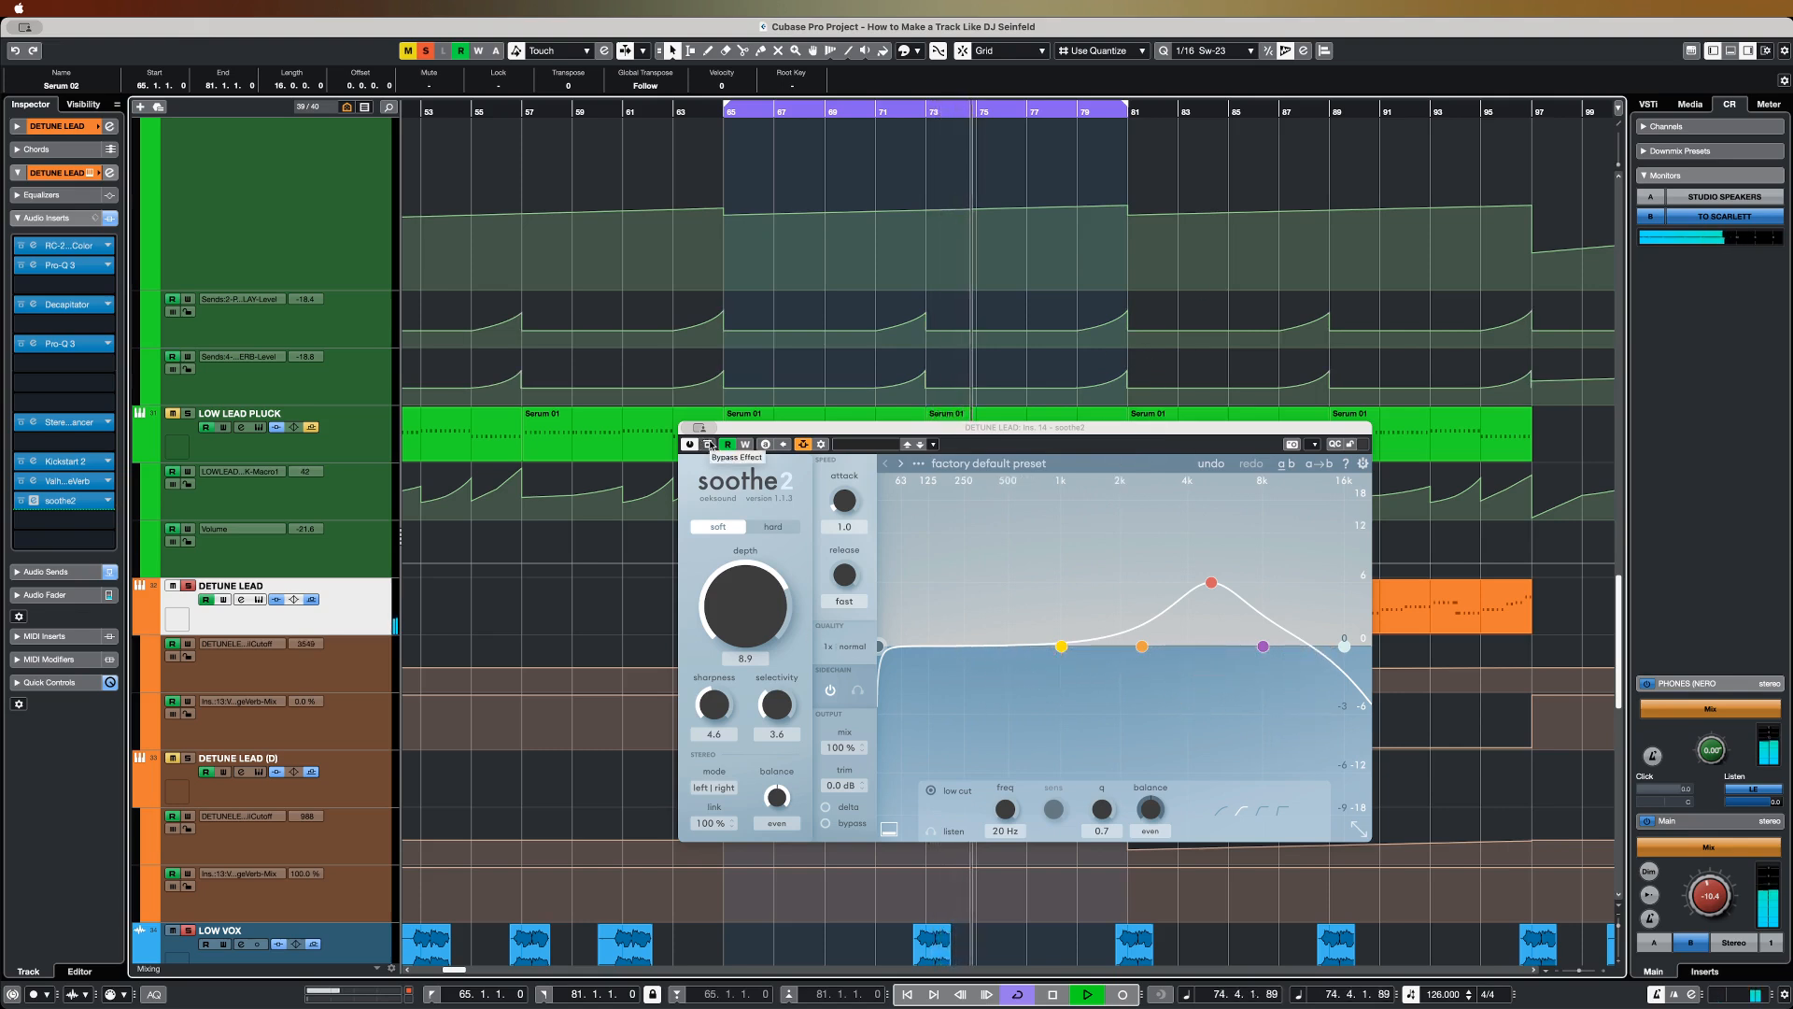
{"action": "key", "text": "space"}
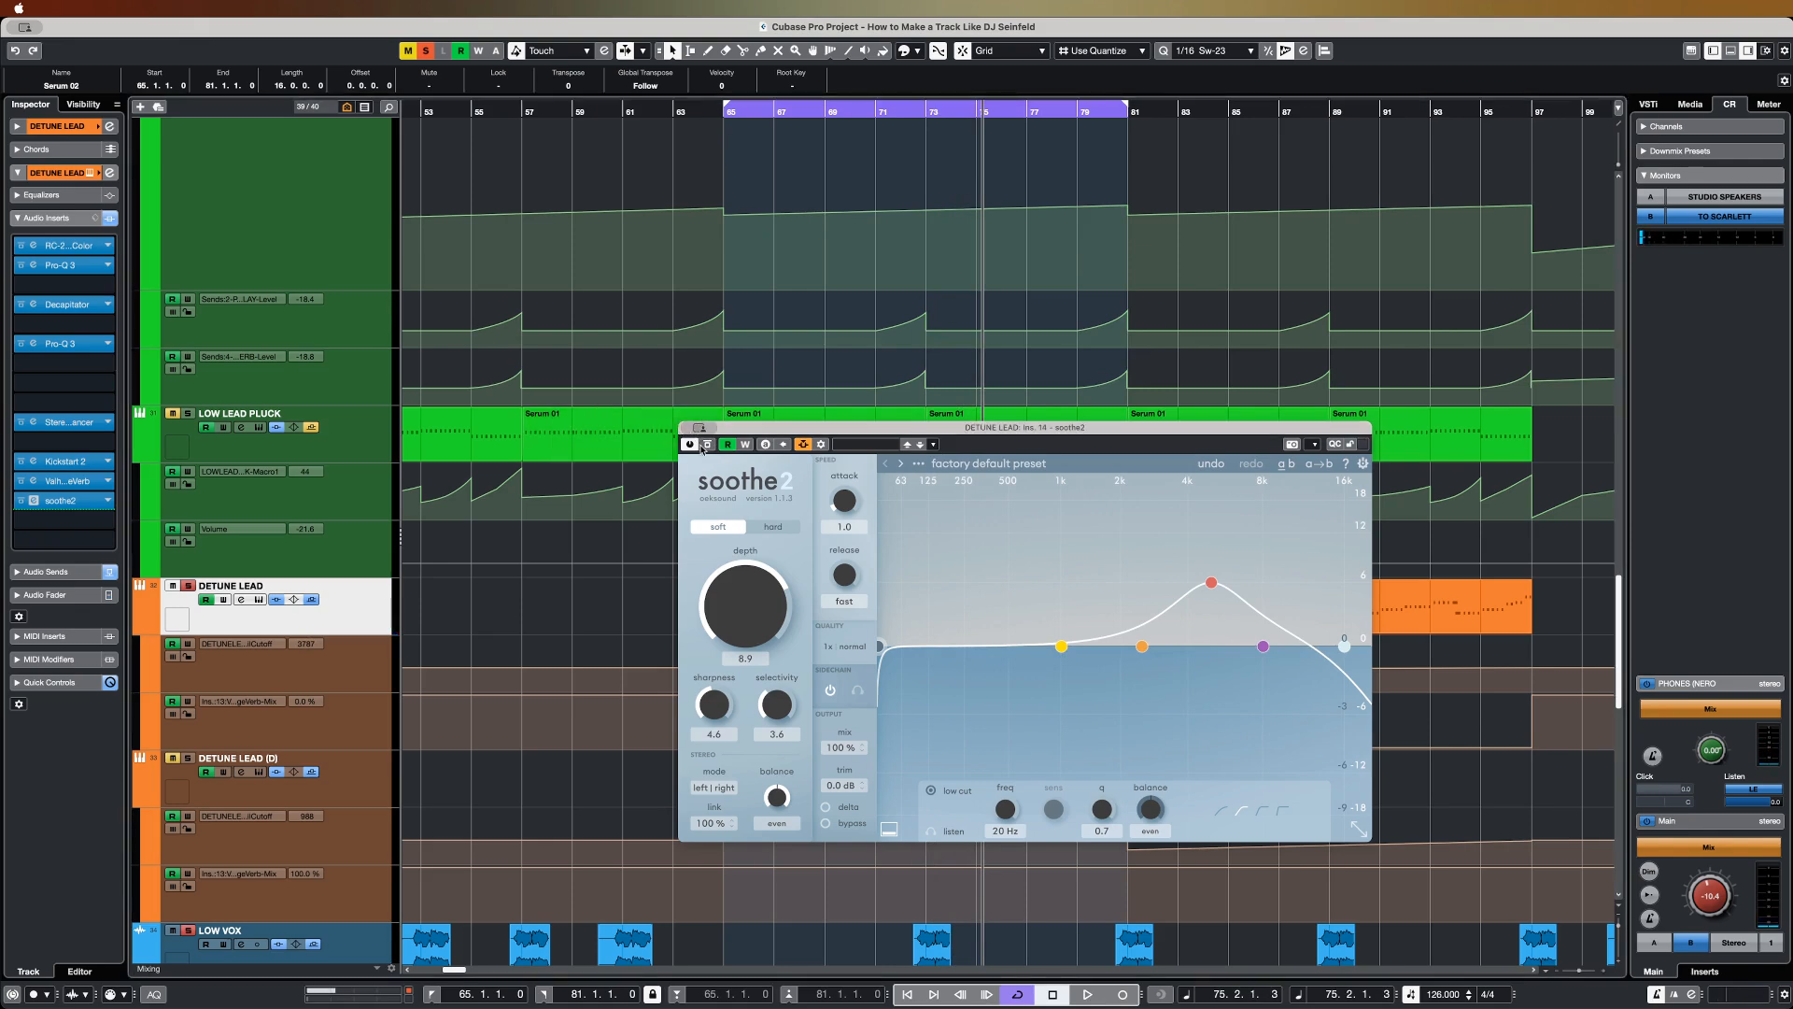
{"action": "left_click", "coordinate": [699, 428]}
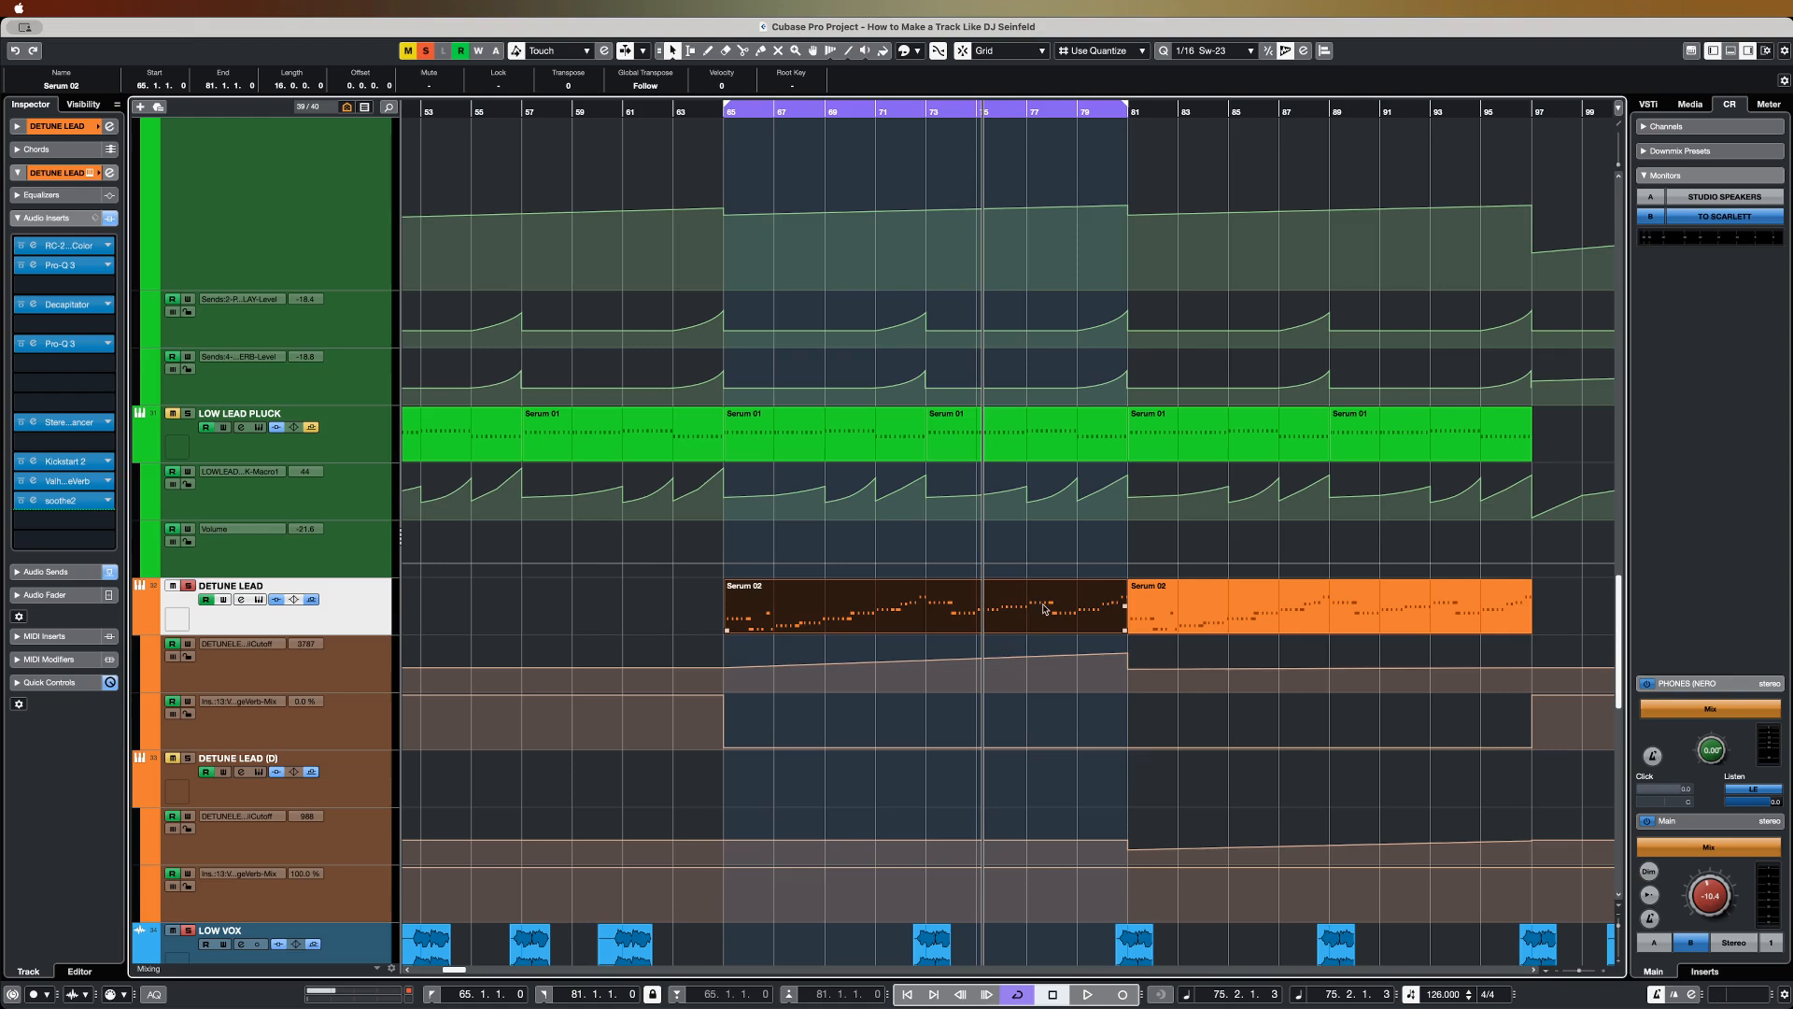
{"action": "left_click", "coordinate": [1147, 721]}
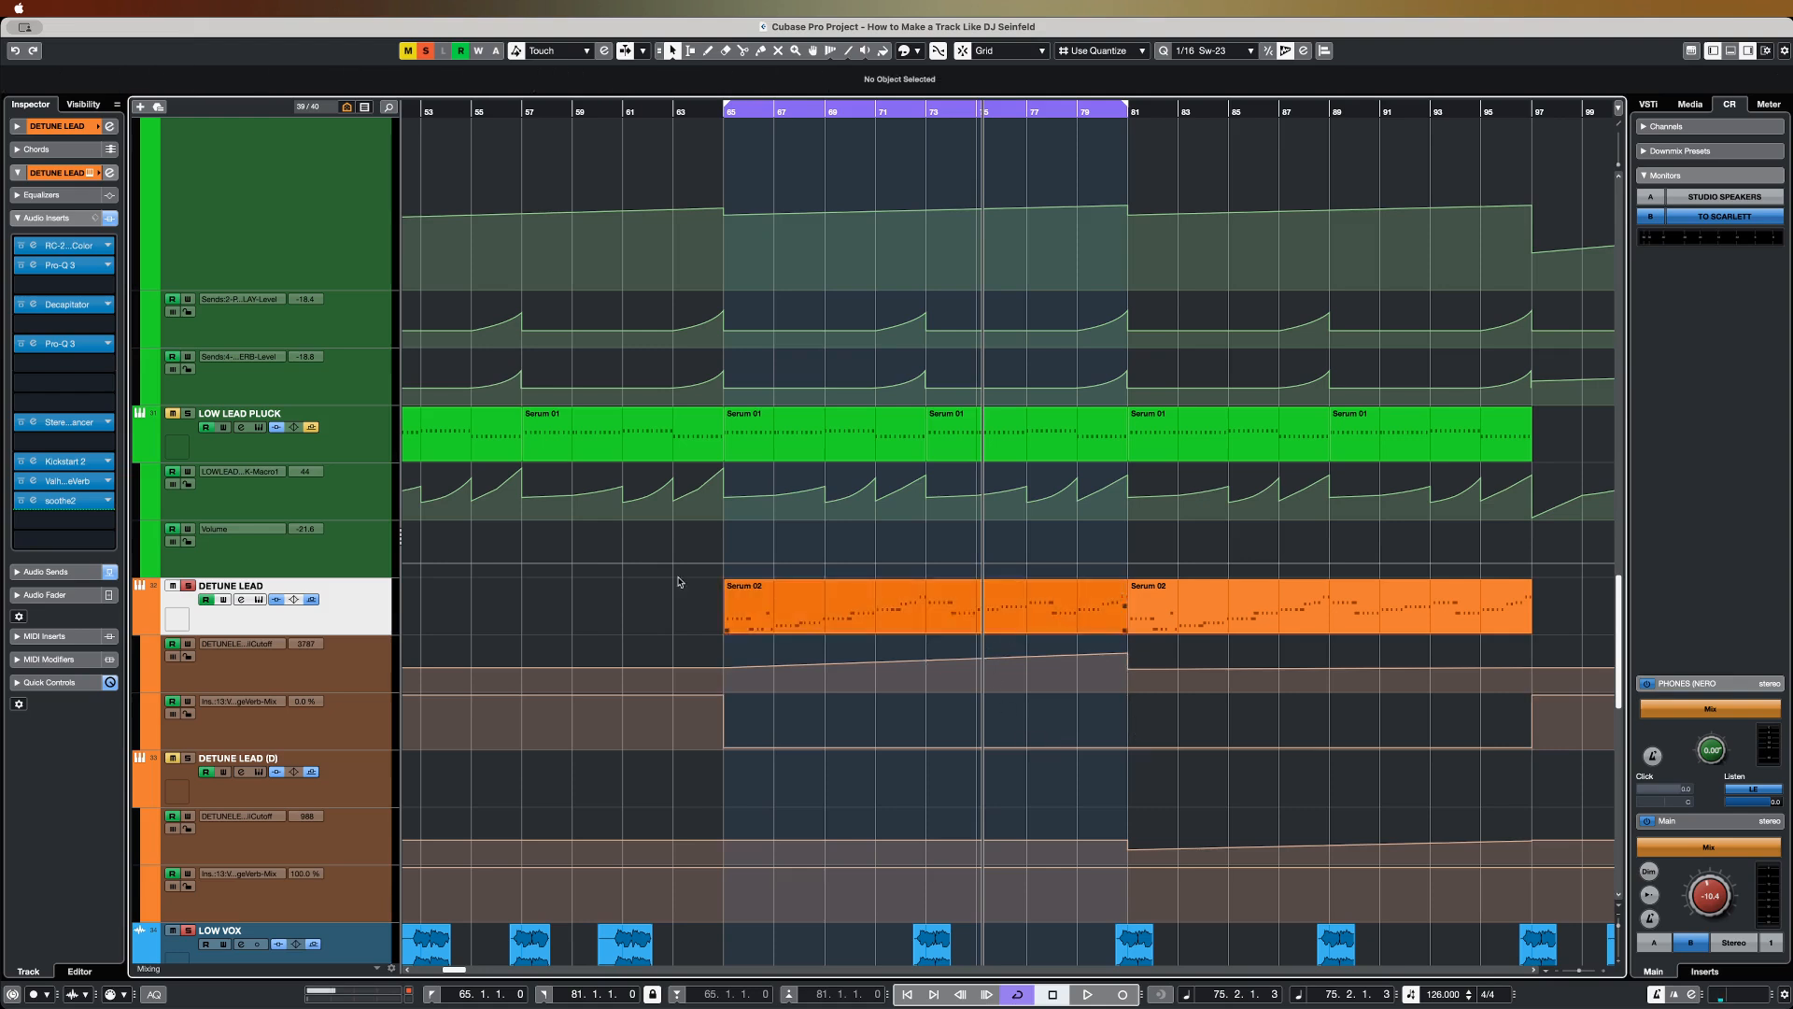
Step: Play DETUNE LEAD (D) from bar 113 with its ValhallaVintageVerb open to examine the reverb mix automation
{"action": "left_click", "coordinate": [90, 505]}
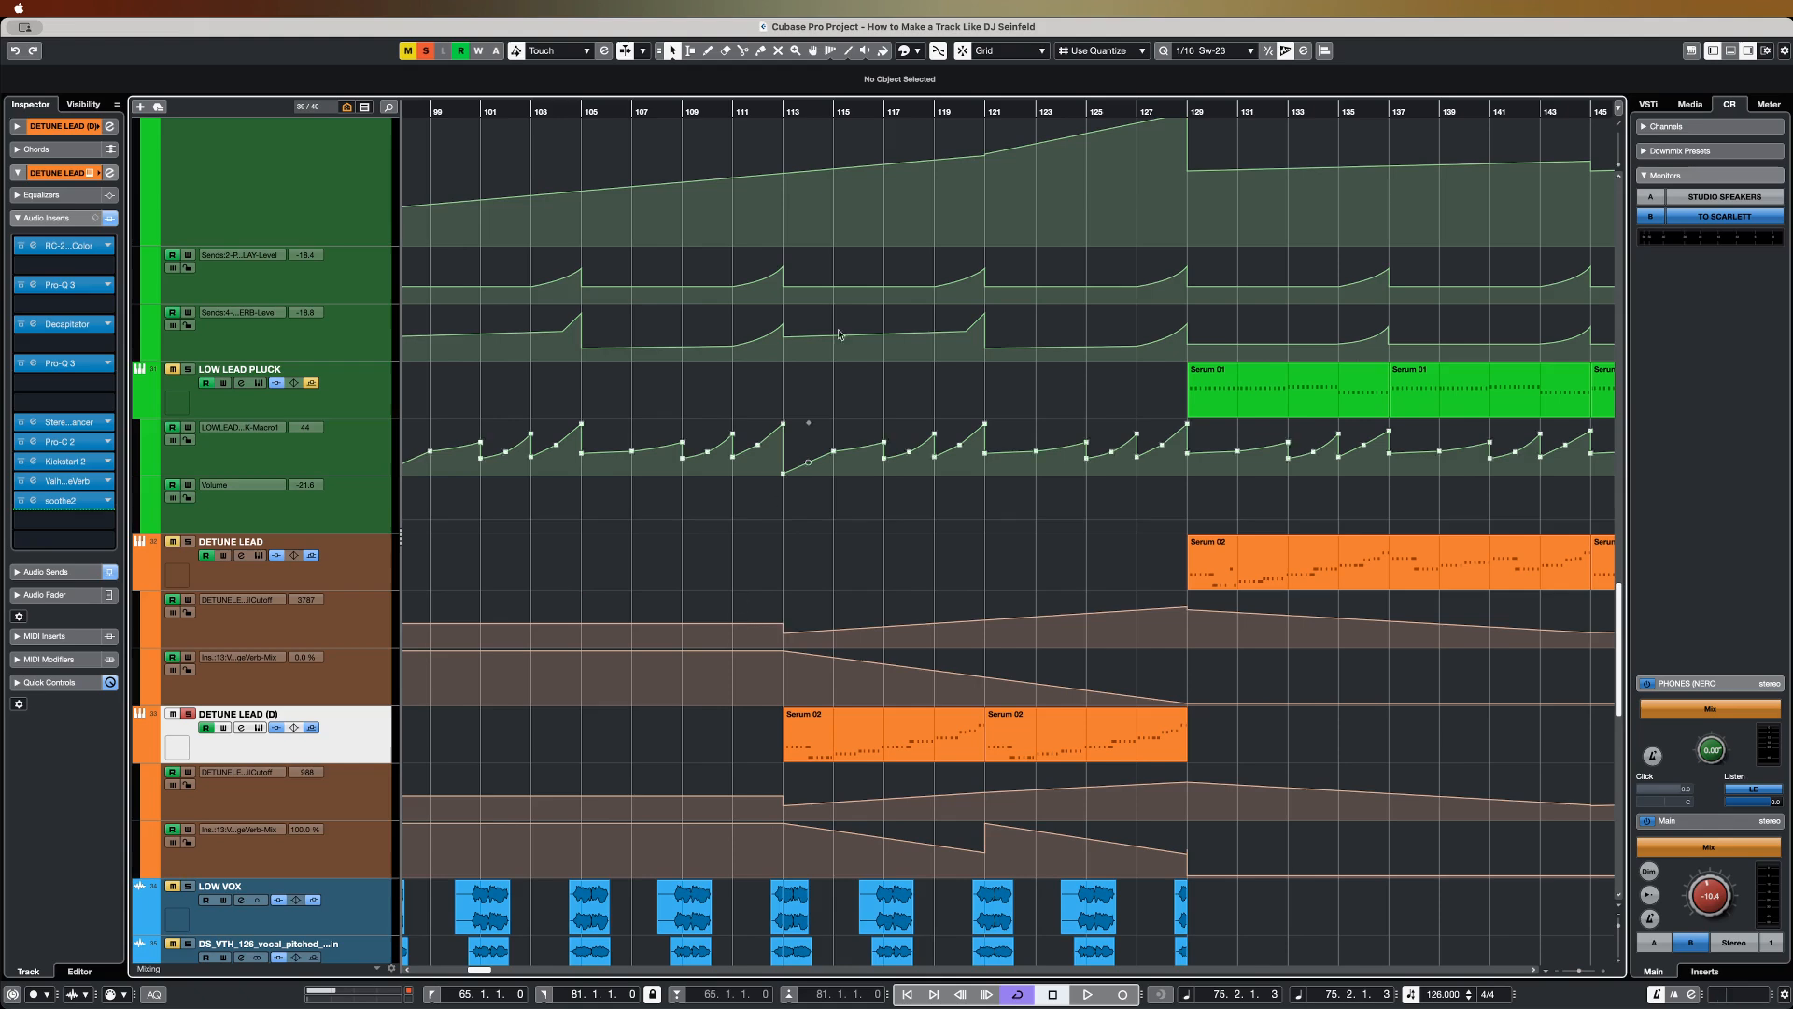
{"action": "left_click", "coordinate": [785, 111]}
{"action": "key", "text": "space"}
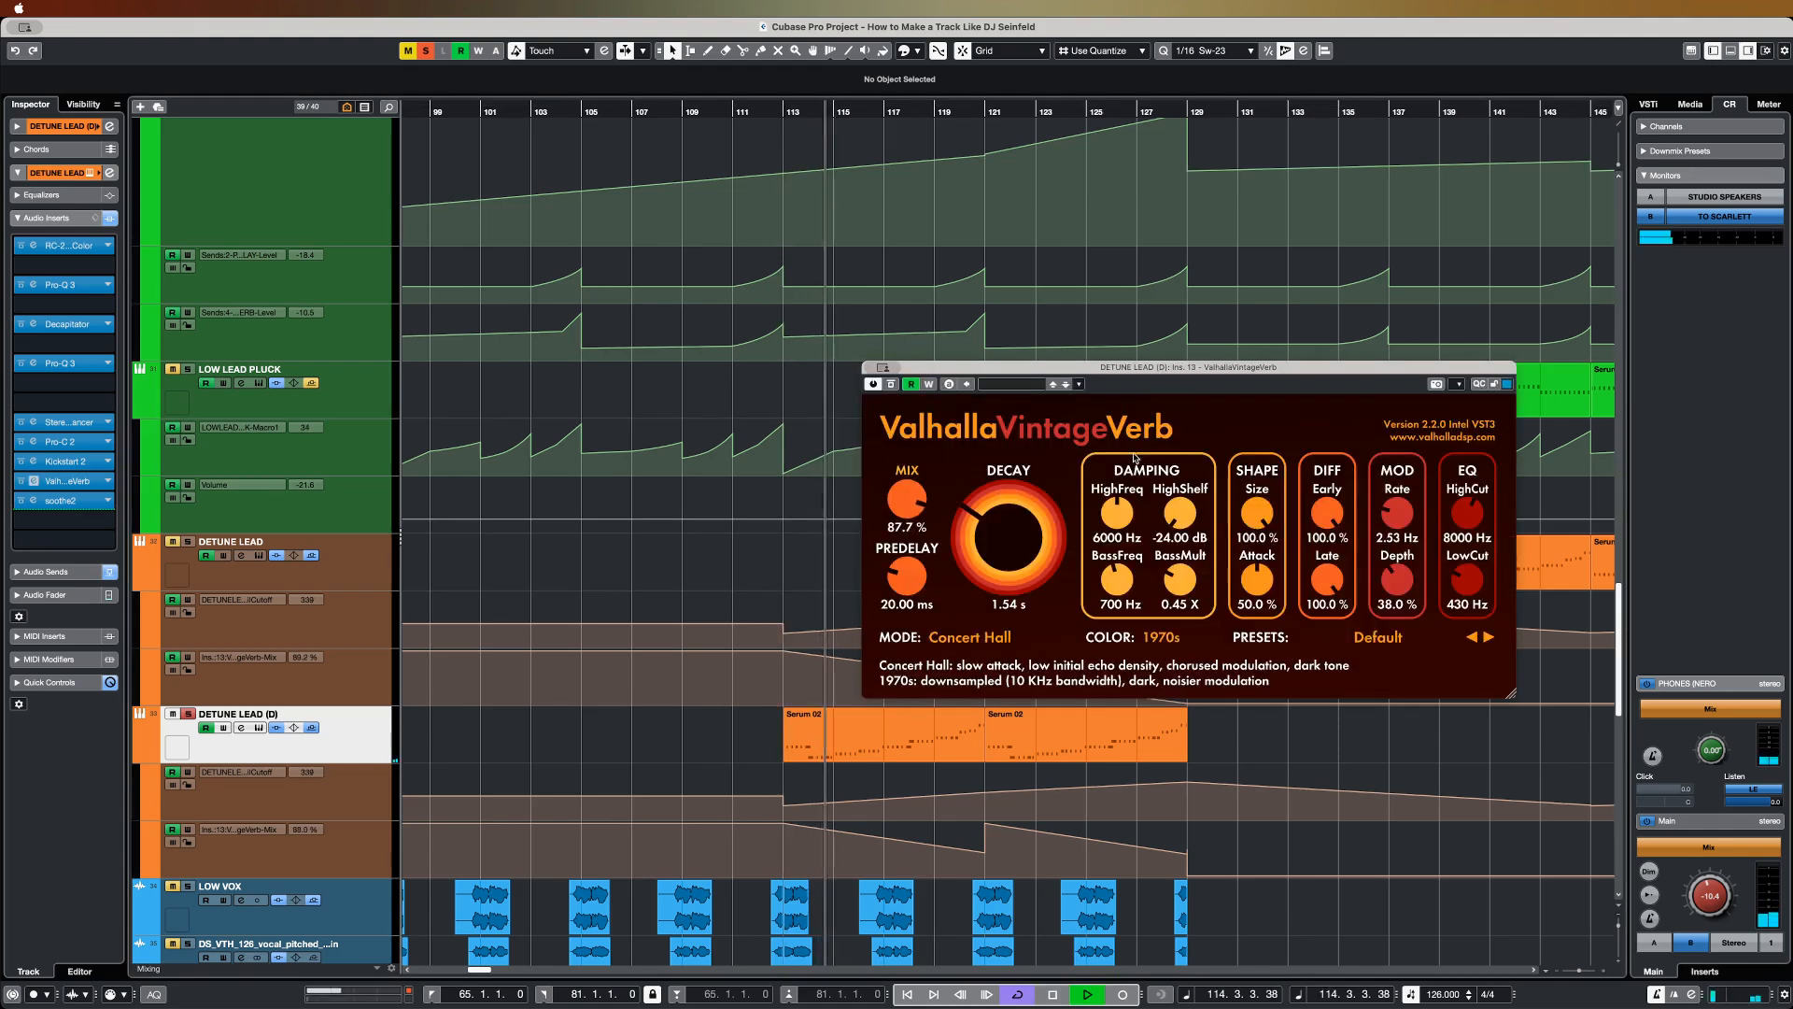
Step: Follow the ValhallaVintageVerb mix automation on DETUNE LEAD (D) past bar 129 with its window moved aside, stop playback, and close the plug-in
{"action": "left_click_drag", "start_coordinate": [1075, 377], "coordinate": [1129, 261]}
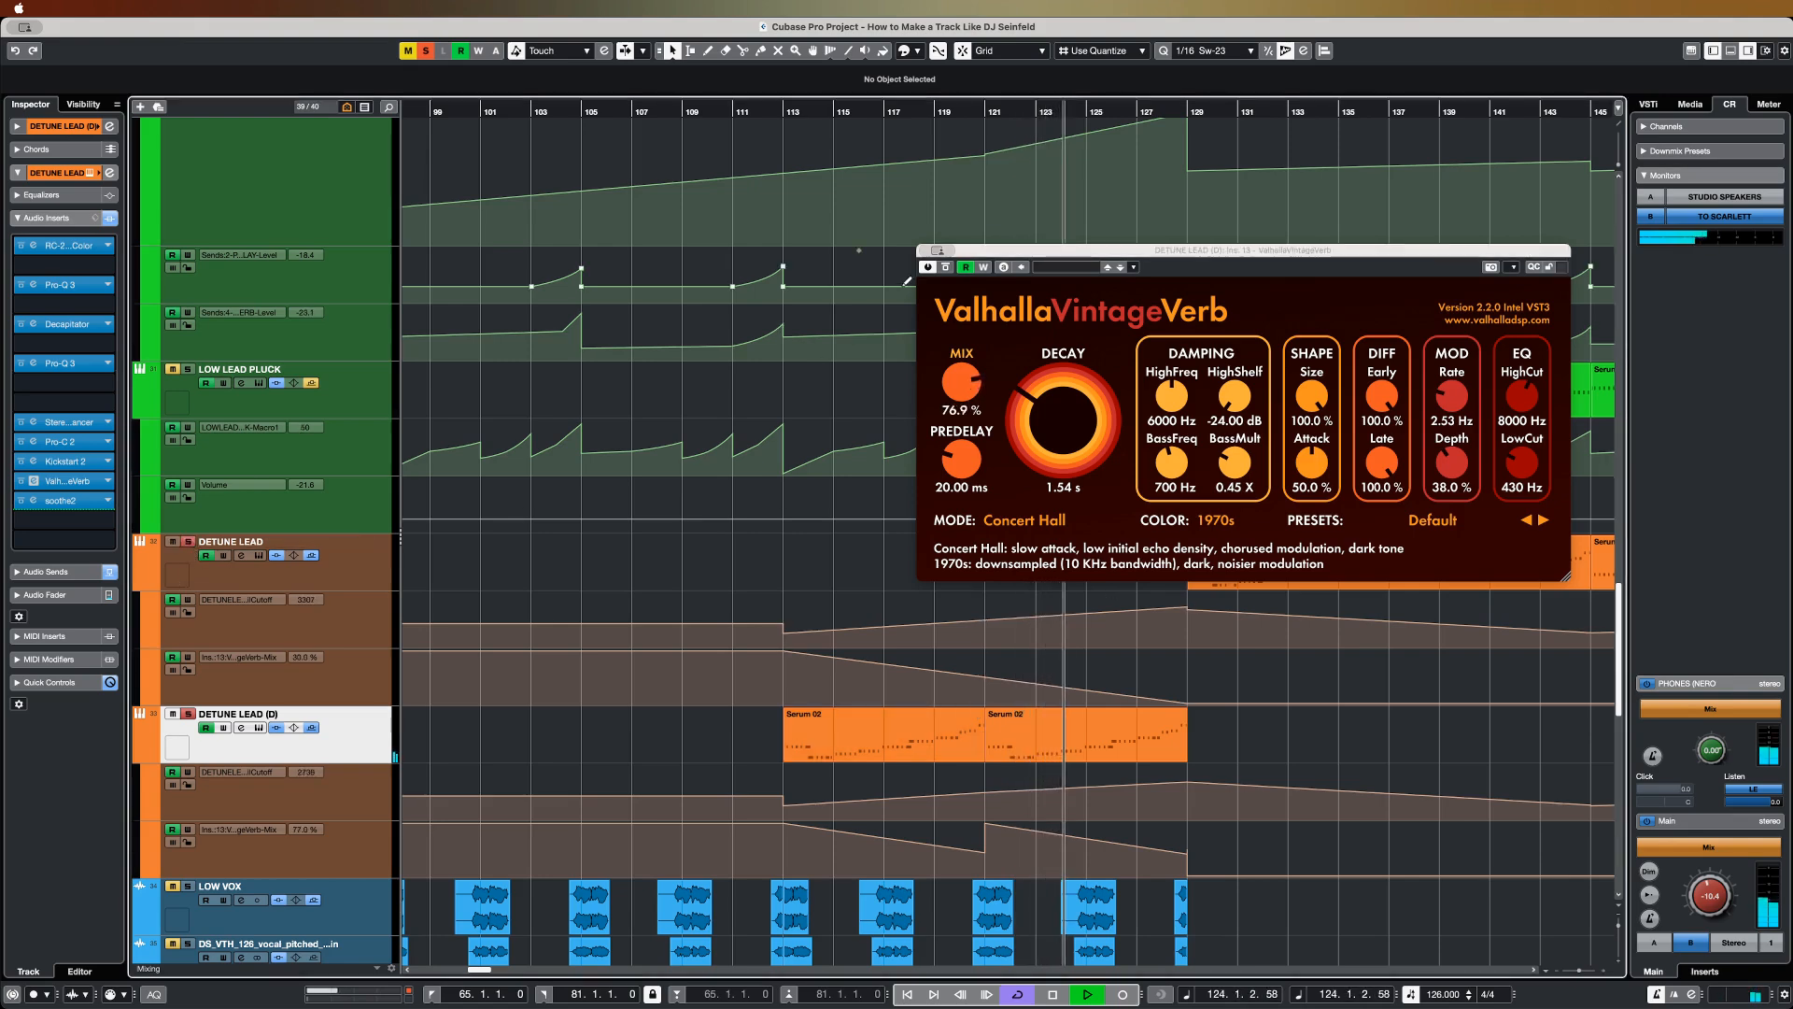
{"action": "left_click_drag", "start_coordinate": [1009, 257], "coordinate": [628, 102]}
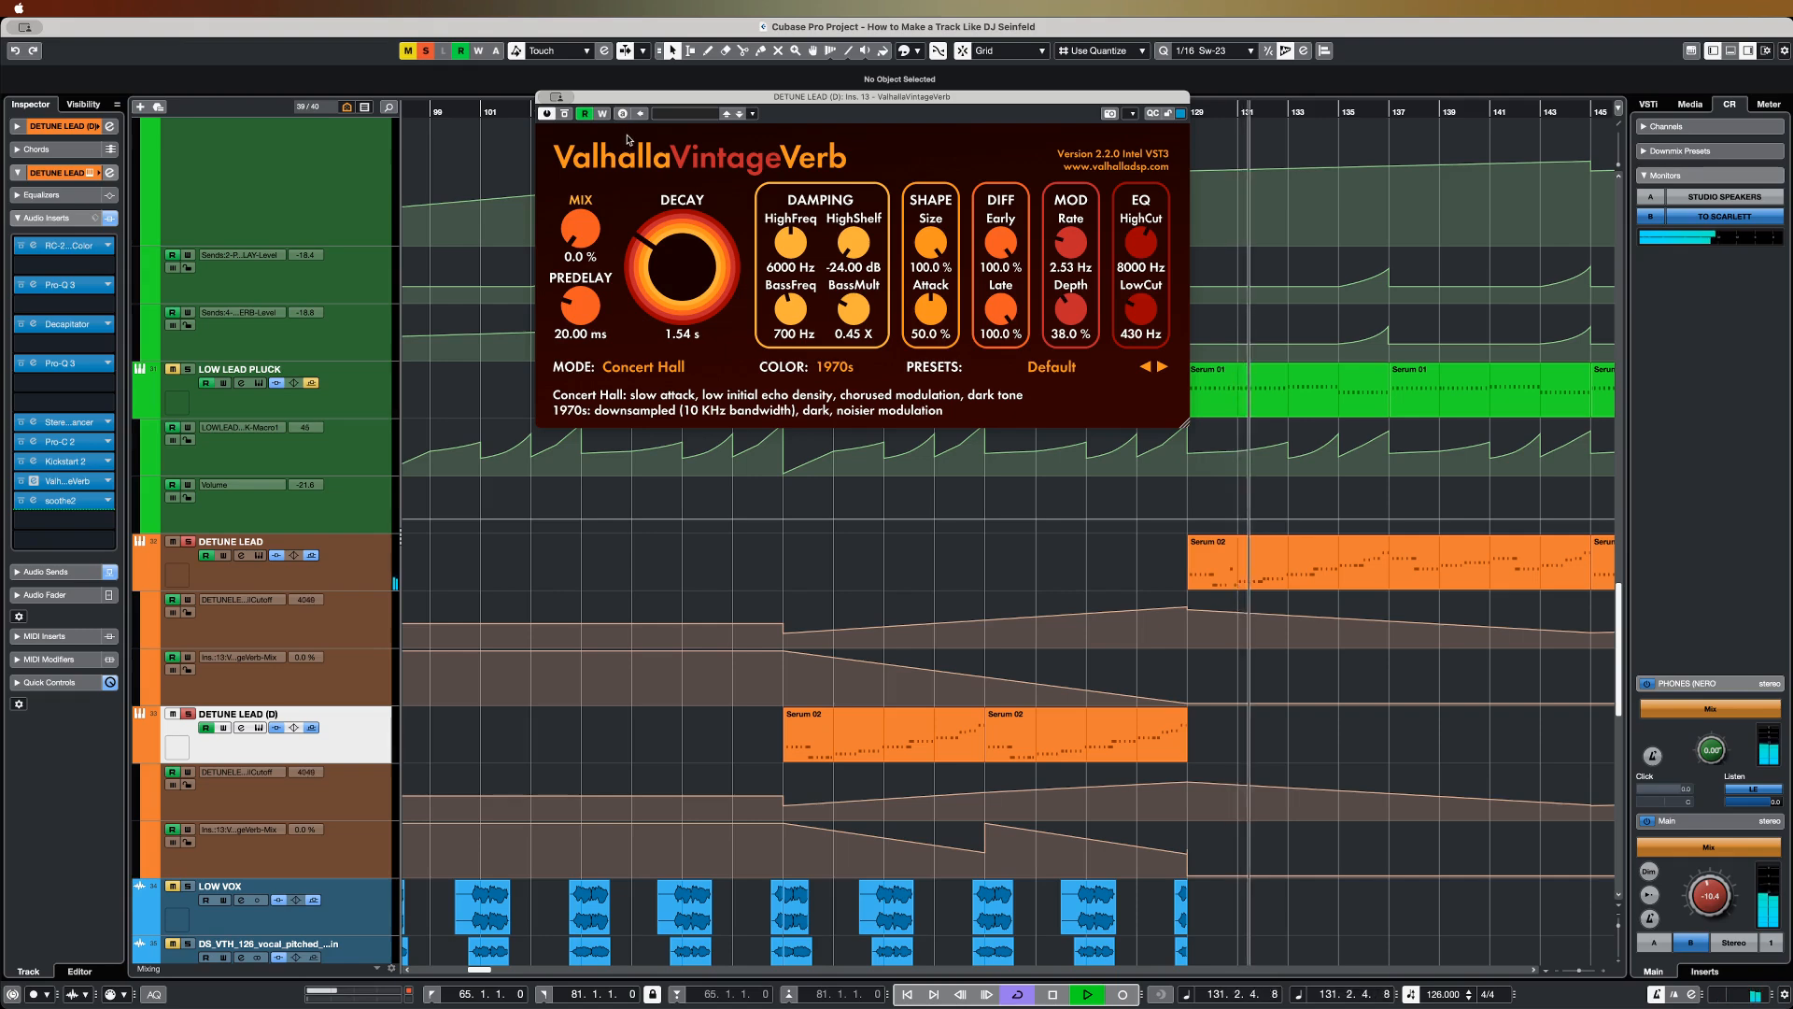
{"action": "key", "text": "space"}
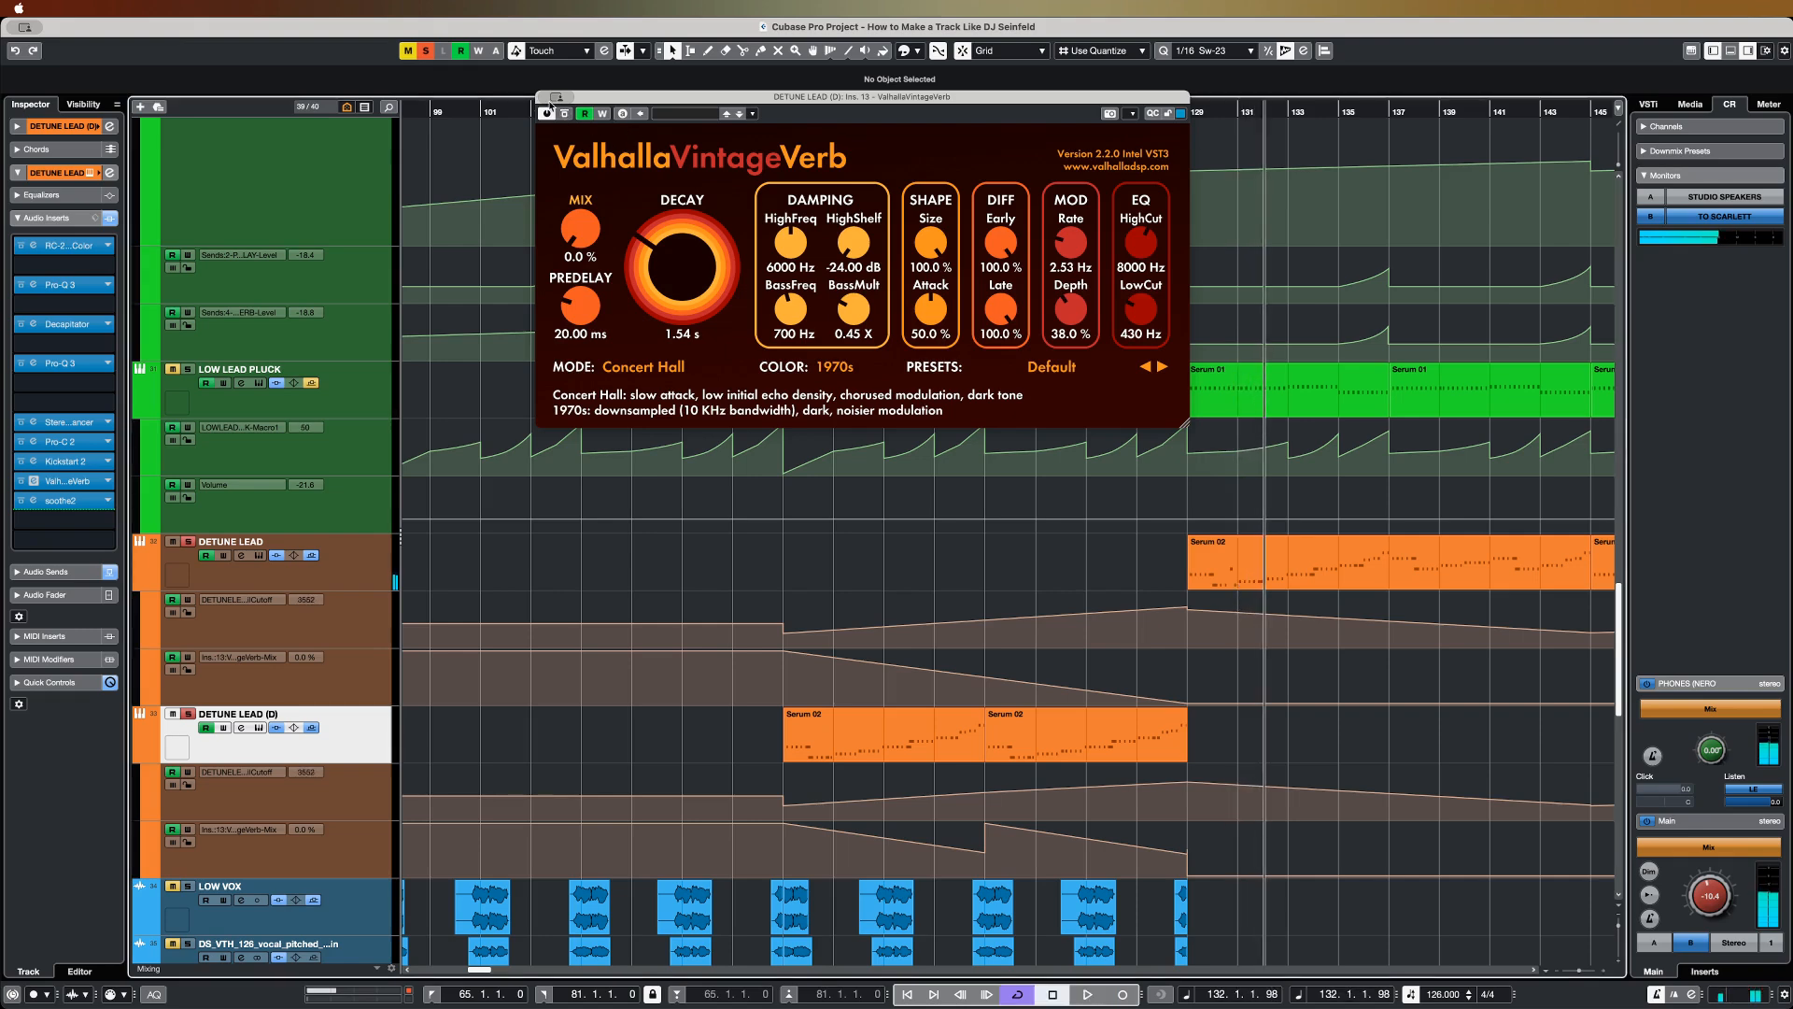
{"action": "left_click", "coordinate": [553, 98]}
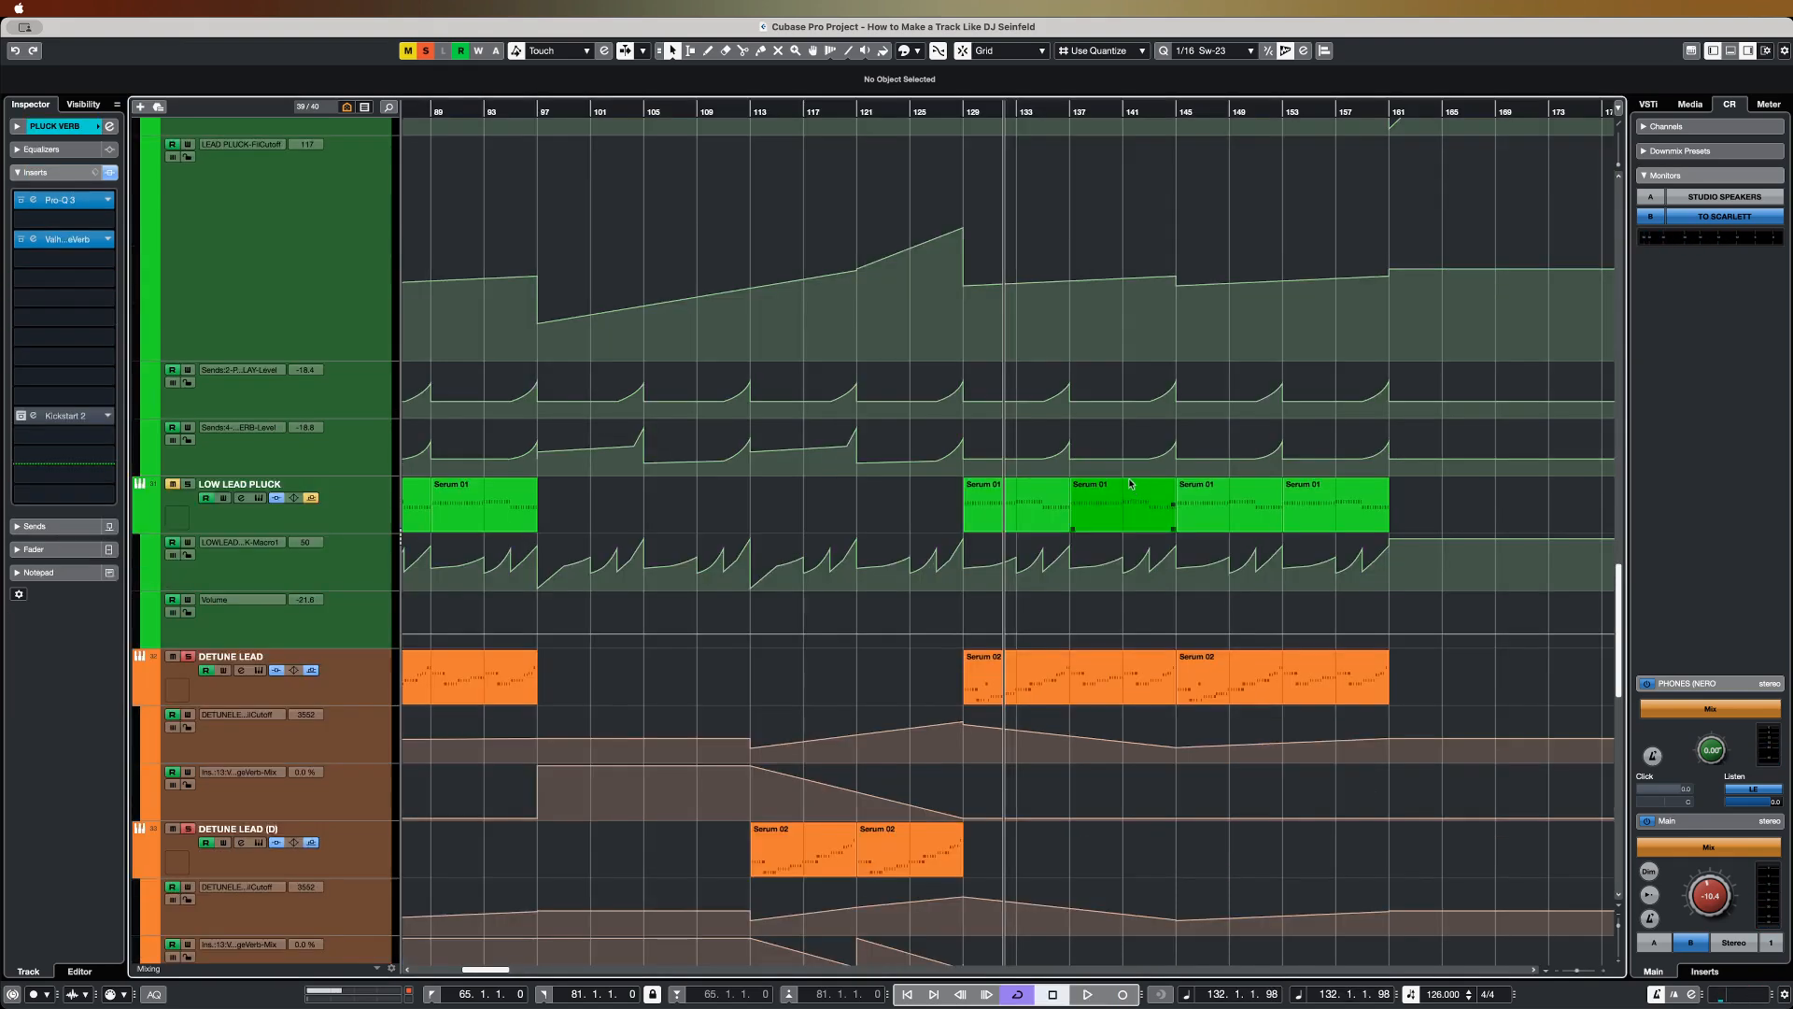
Step: Place the playback position just before bar 137 and bring the LEAD PLUCK automation above LOW LEAD PLUCK into view
{"action": "left_click", "coordinate": [1069, 114]}
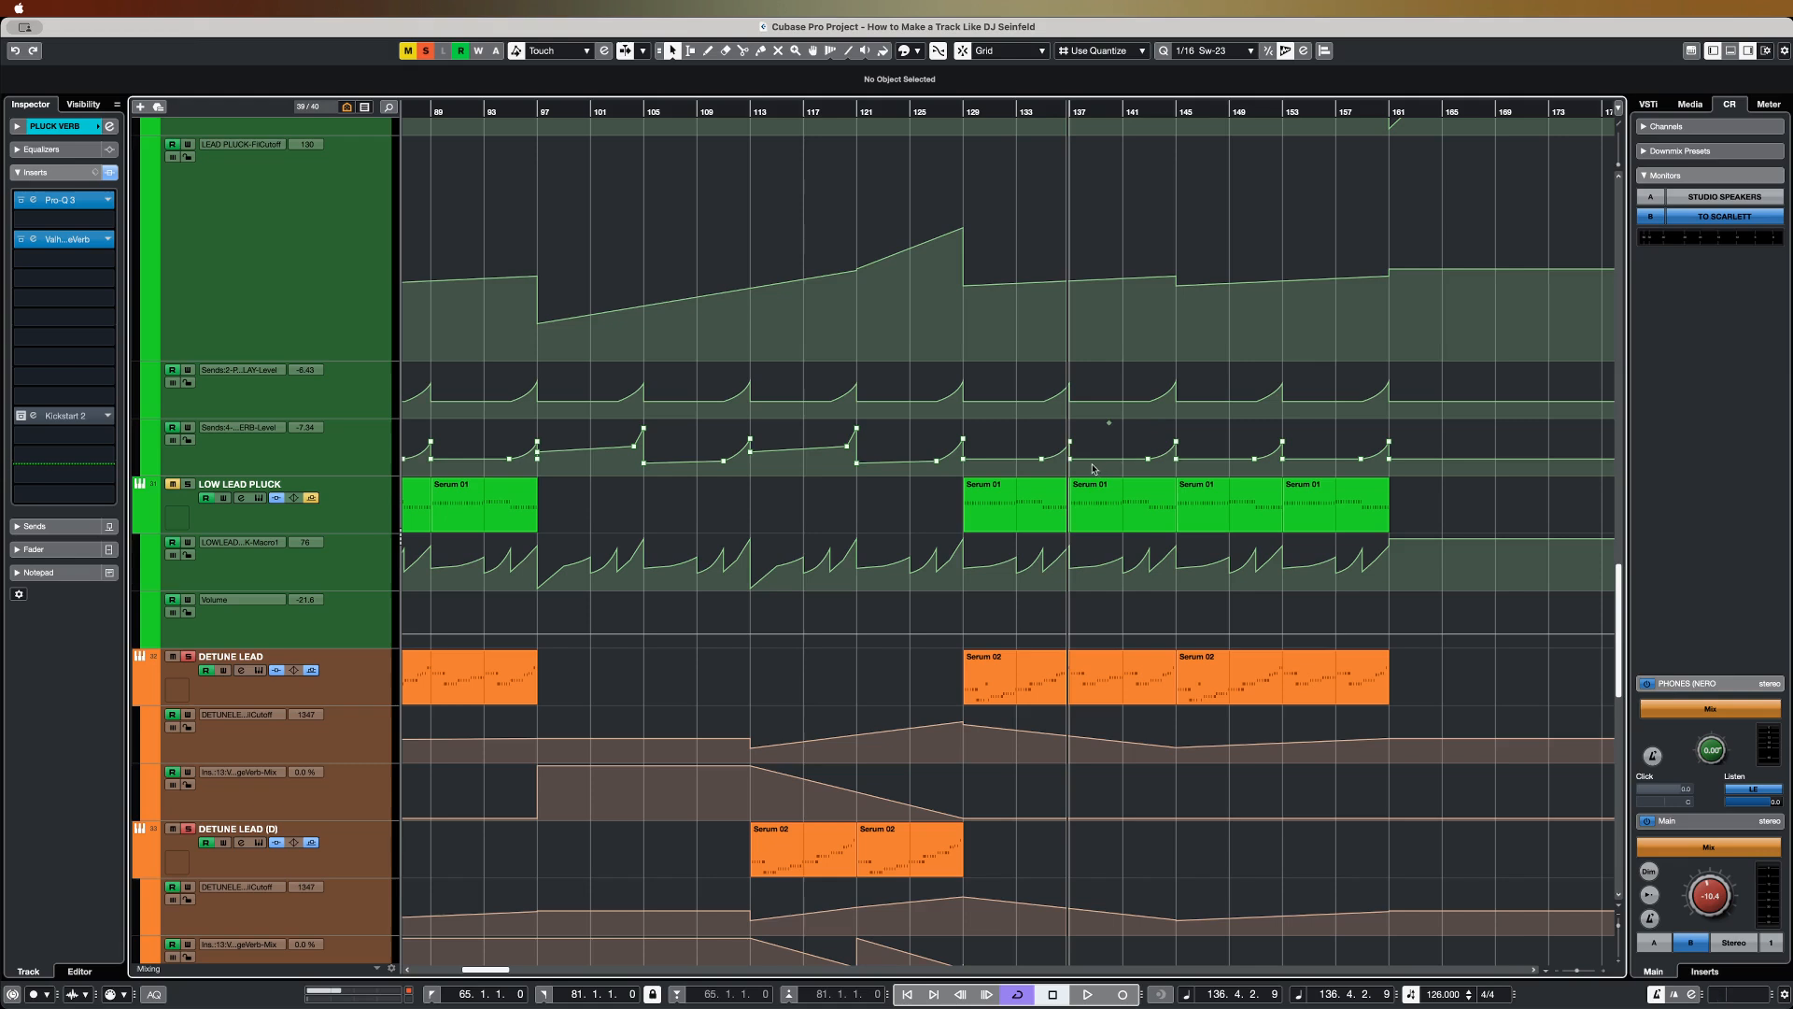
{"action": "scroll", "coordinate": [1093, 468], "scroll_direction": "up", "scroll_amount": 2}
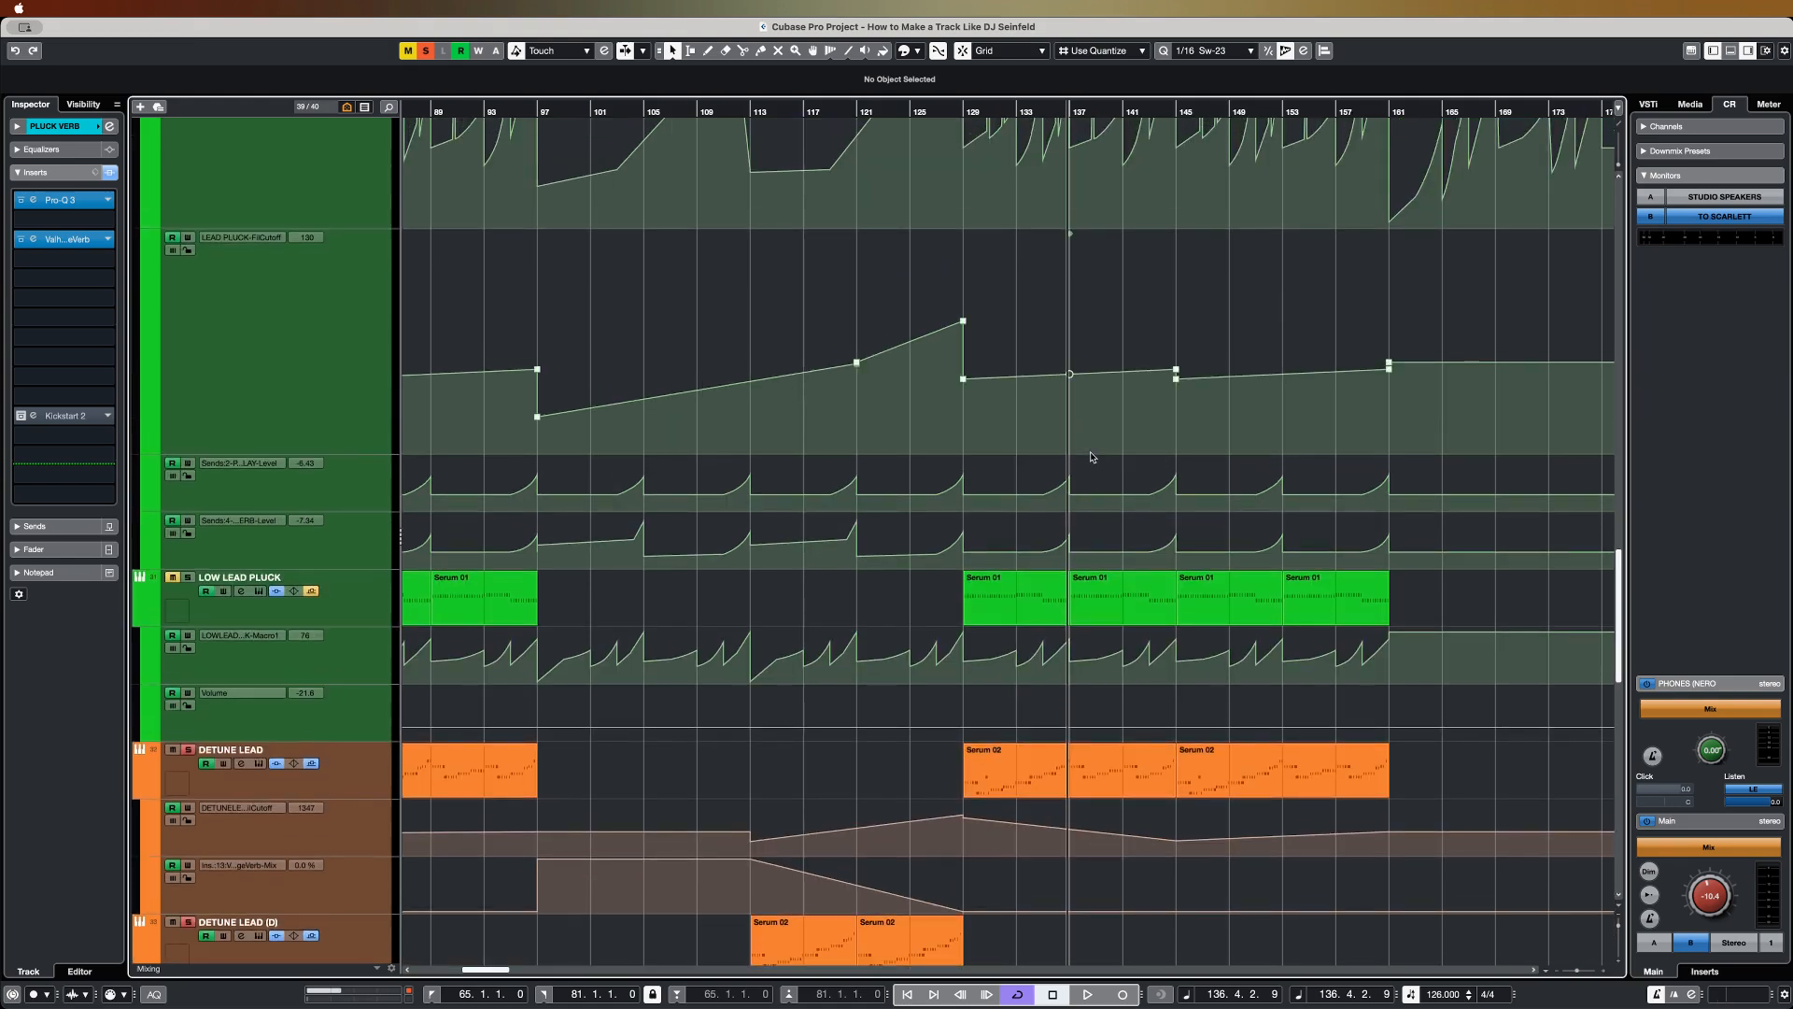